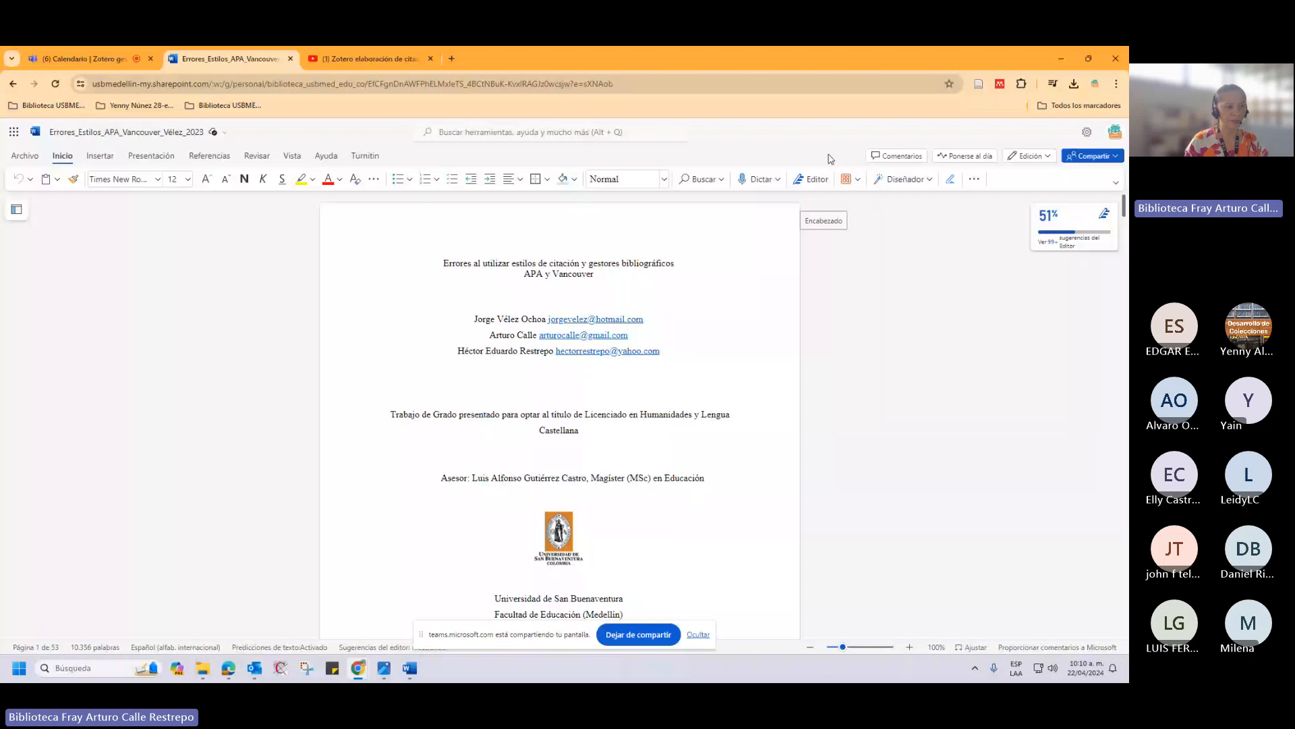
Display the online document's options for saving or downloading a copy, and return to the document.
click(25, 155)
click(57, 283)
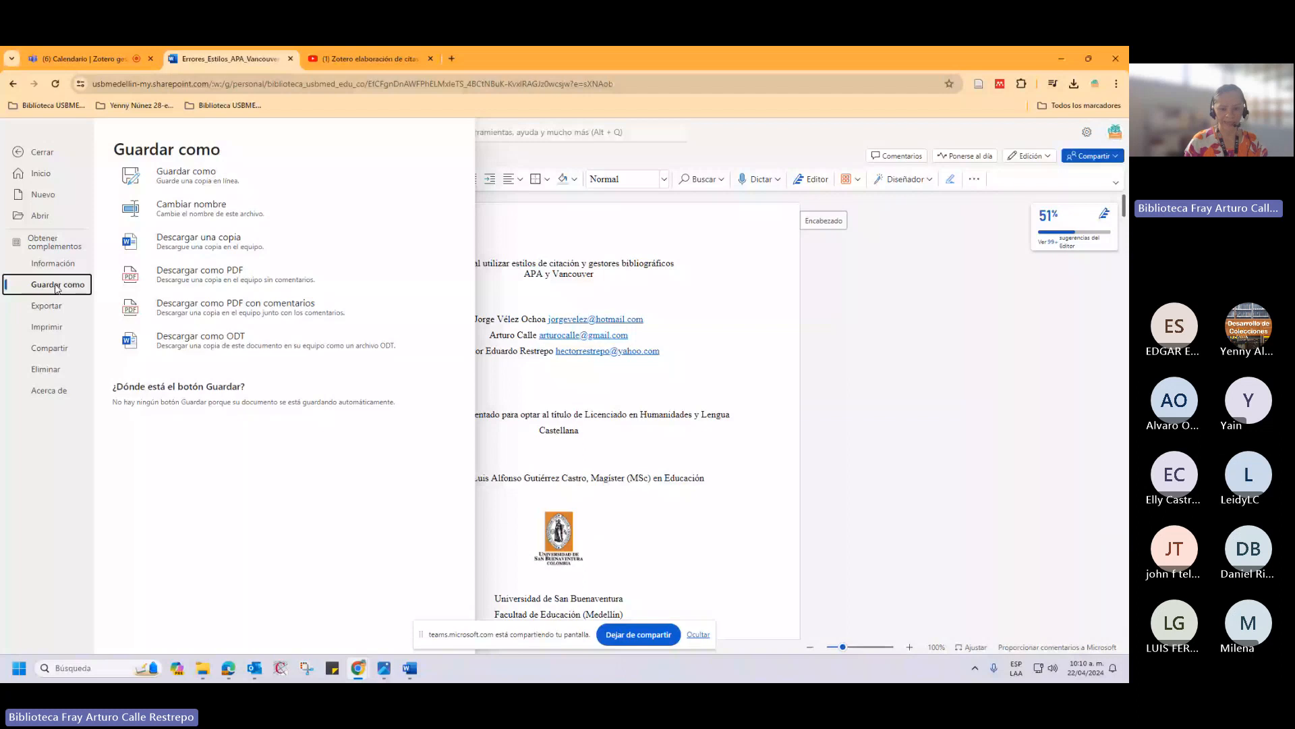
click(668, 323)
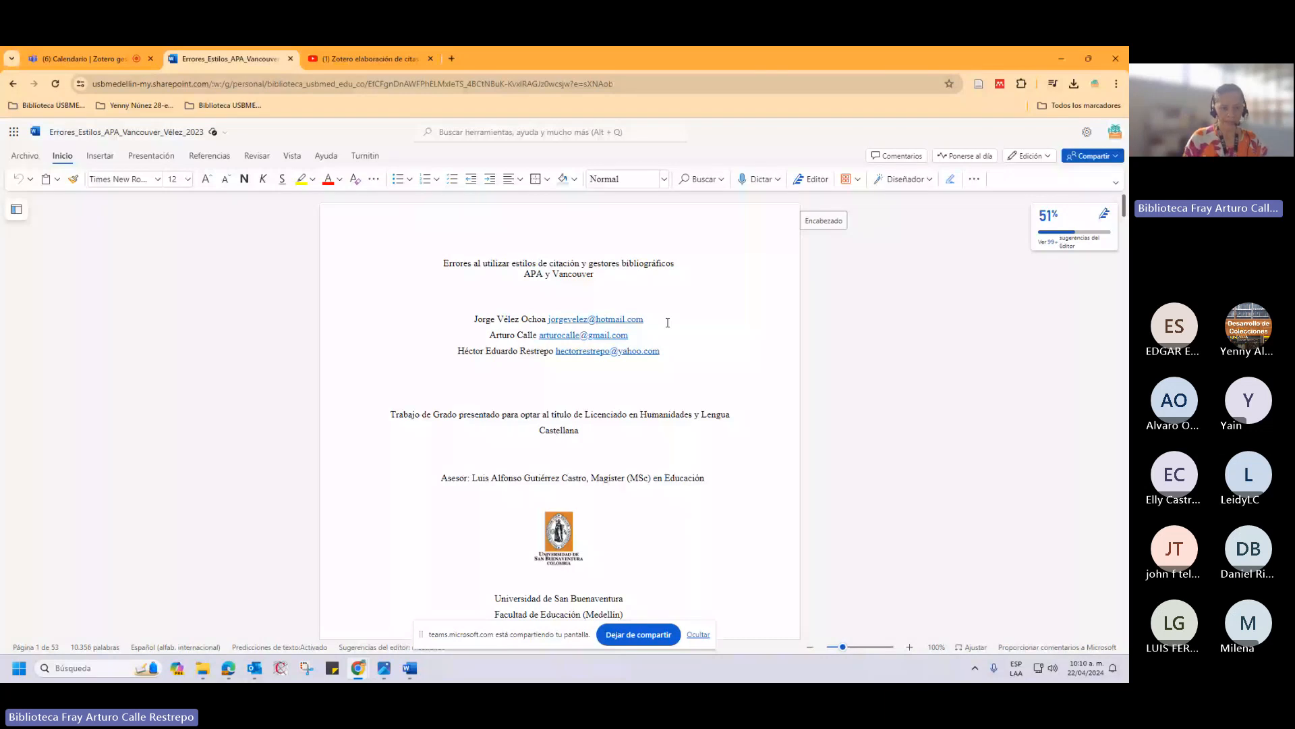
Open biblioteca.usbmed.edu.co in a new browser tab and find the Gestores de referencias workshops on its Formación de usuarios page.
click(451, 58)
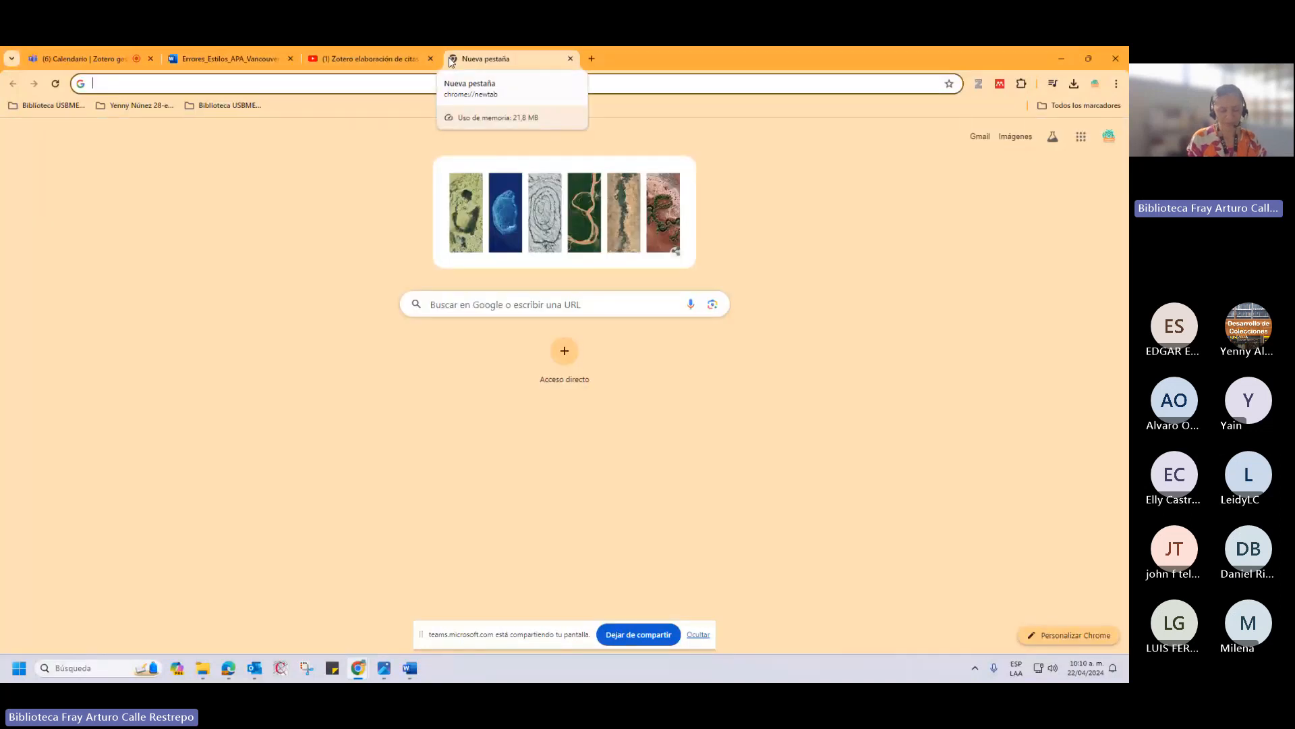
text(biblioteca)
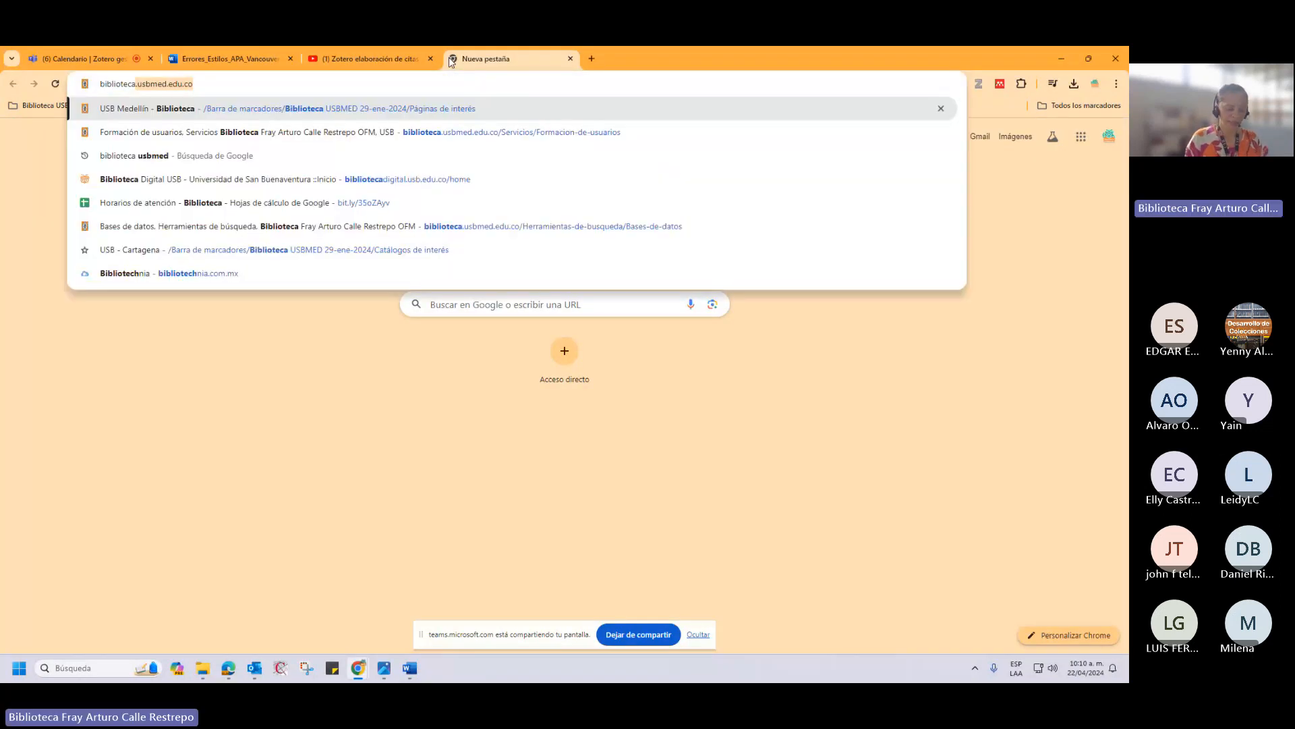
key(Return)
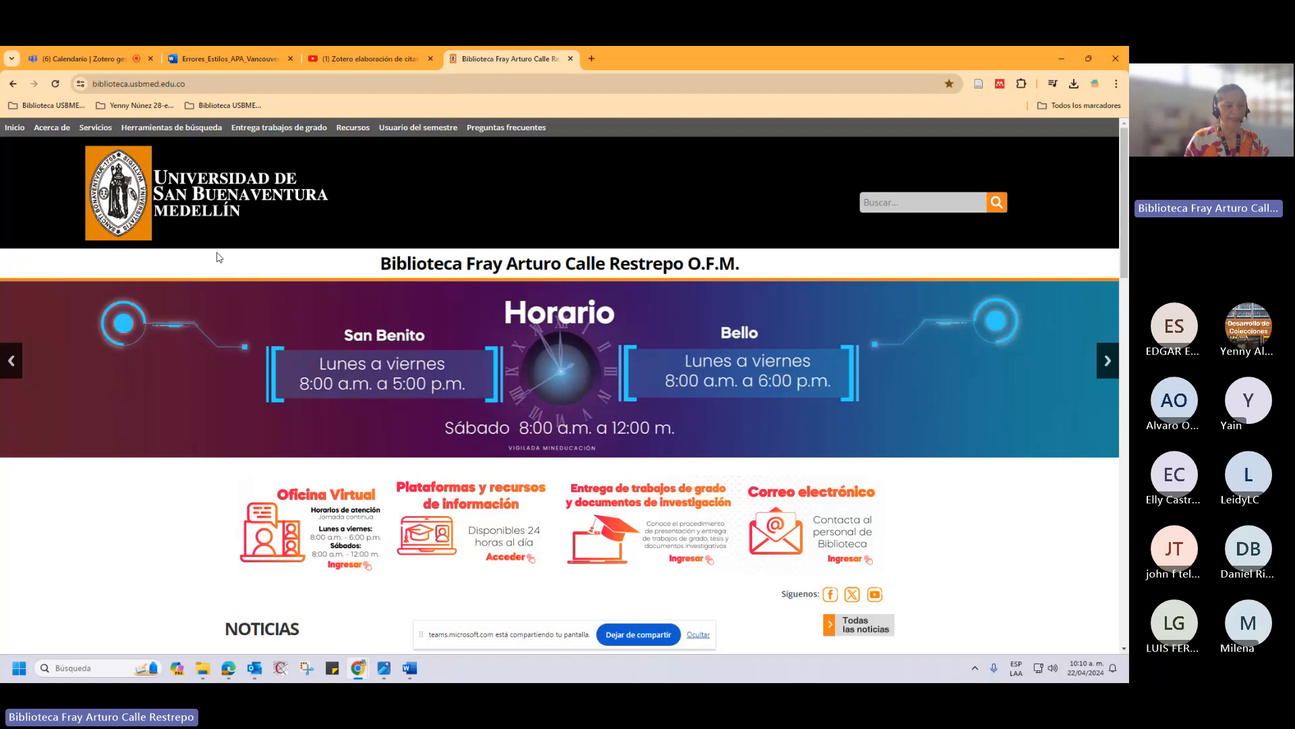
mouse_move(101, 128)
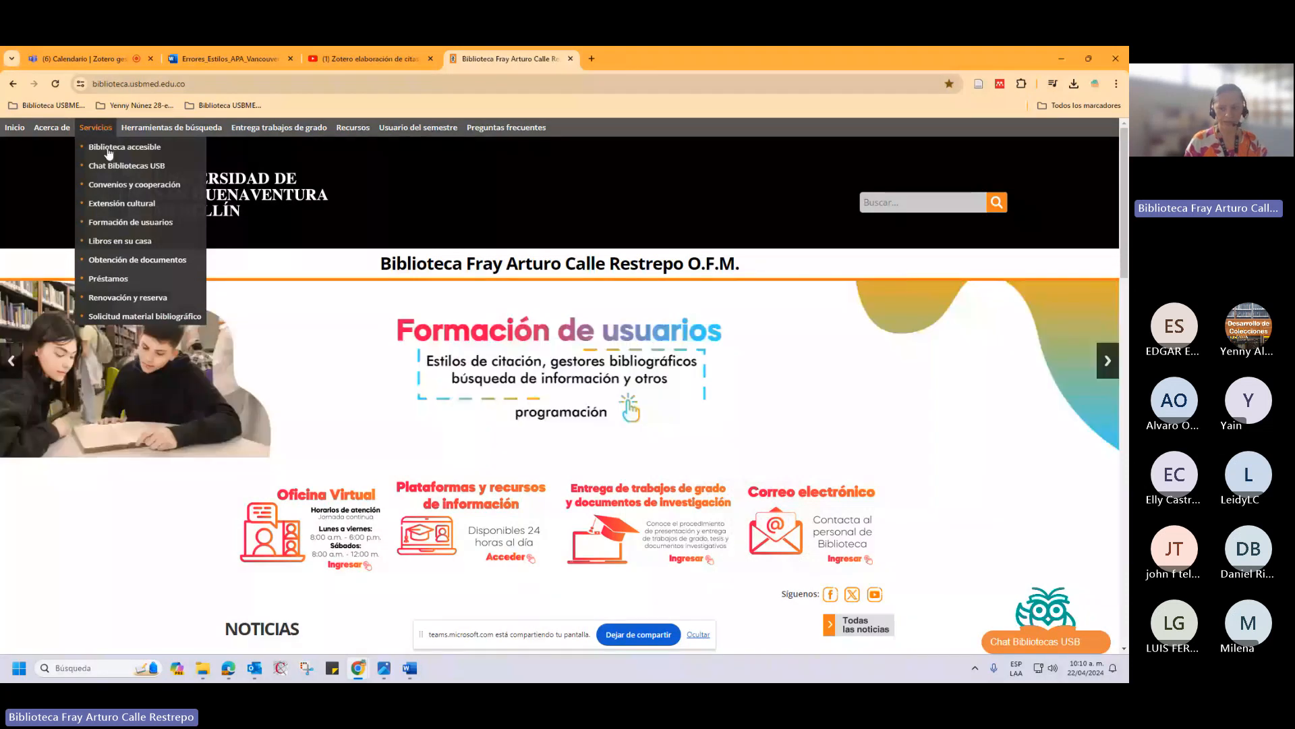
click(130, 222)
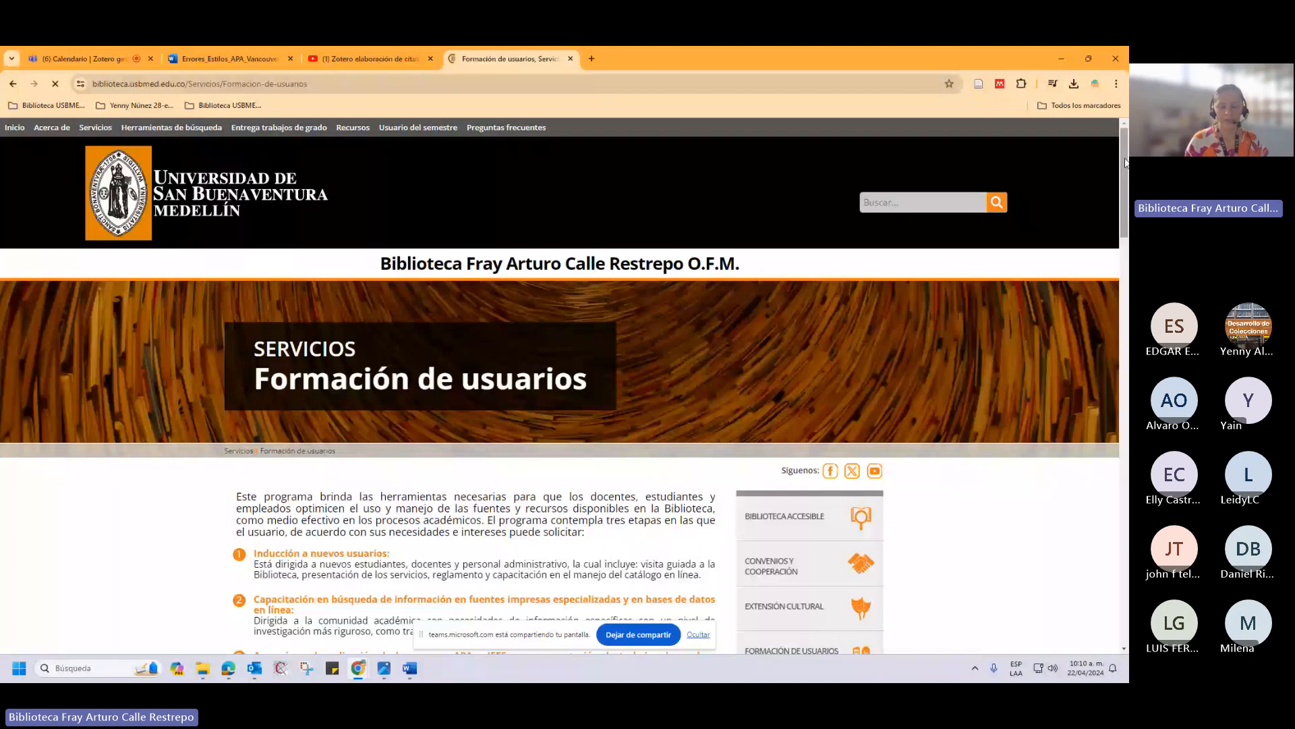
scroll(1072, 310, down, 5)
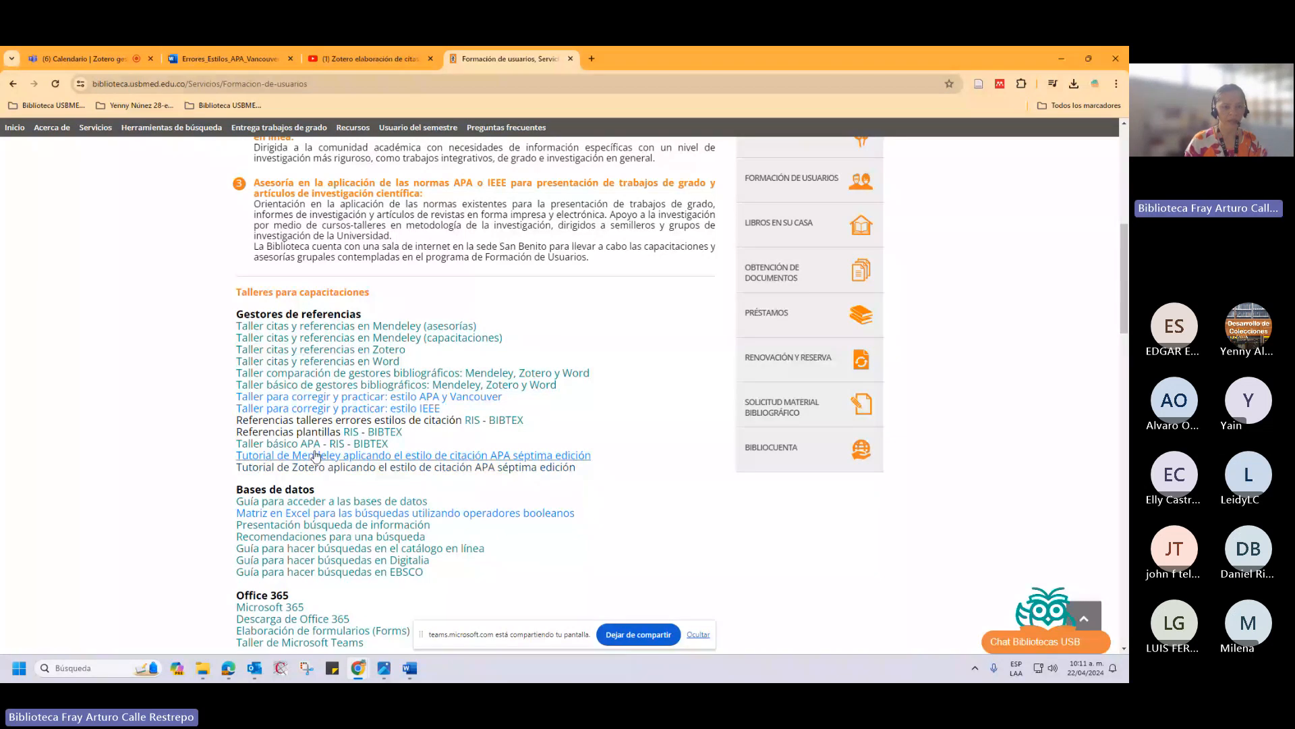
Switch to the desktop Word copy of the citation-errors document and go to Anexo 5, Gestores bibliográficos.
click(216, 57)
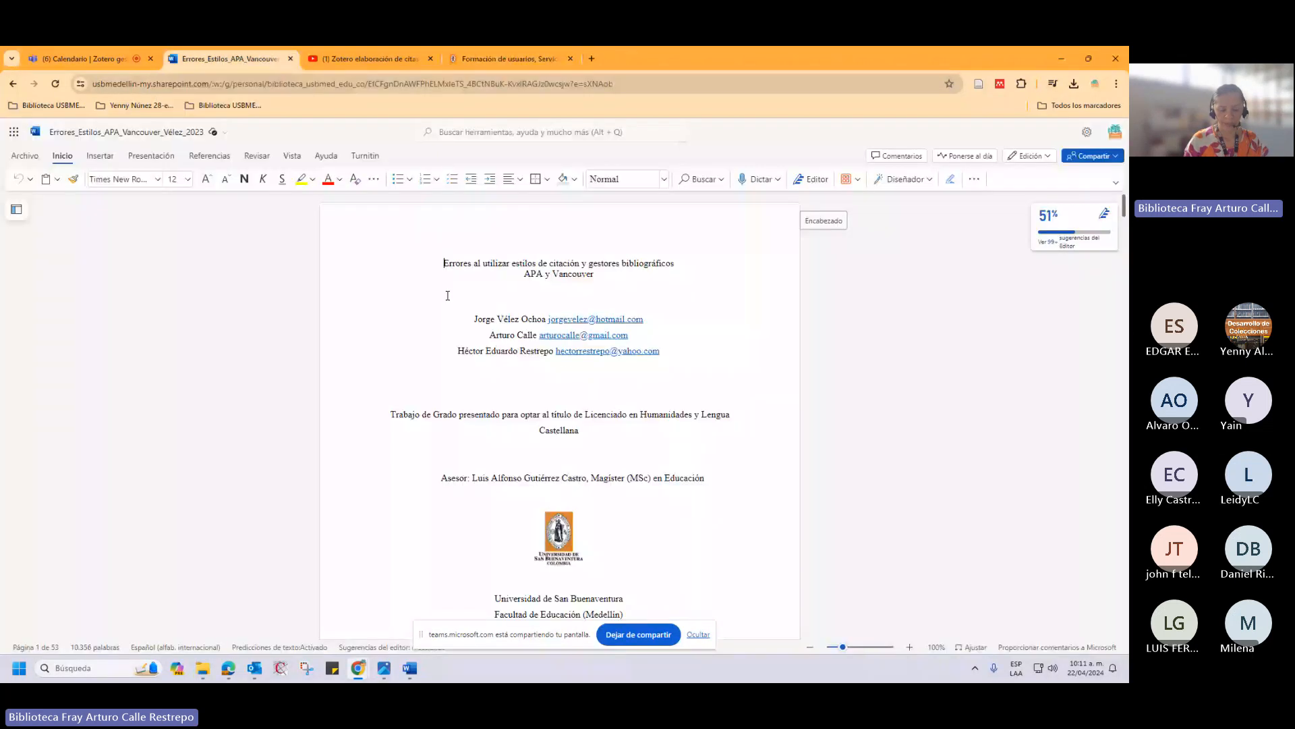
mouse_move(417, 656)
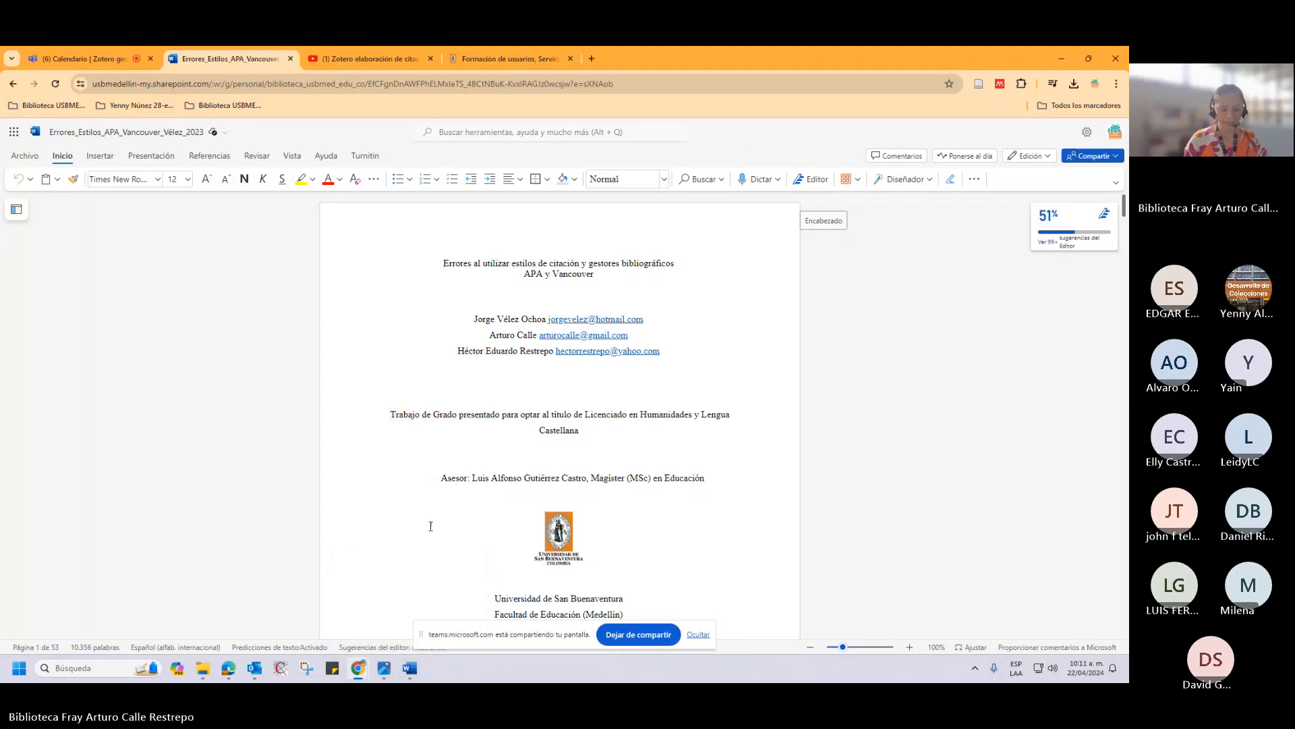
click(411, 666)
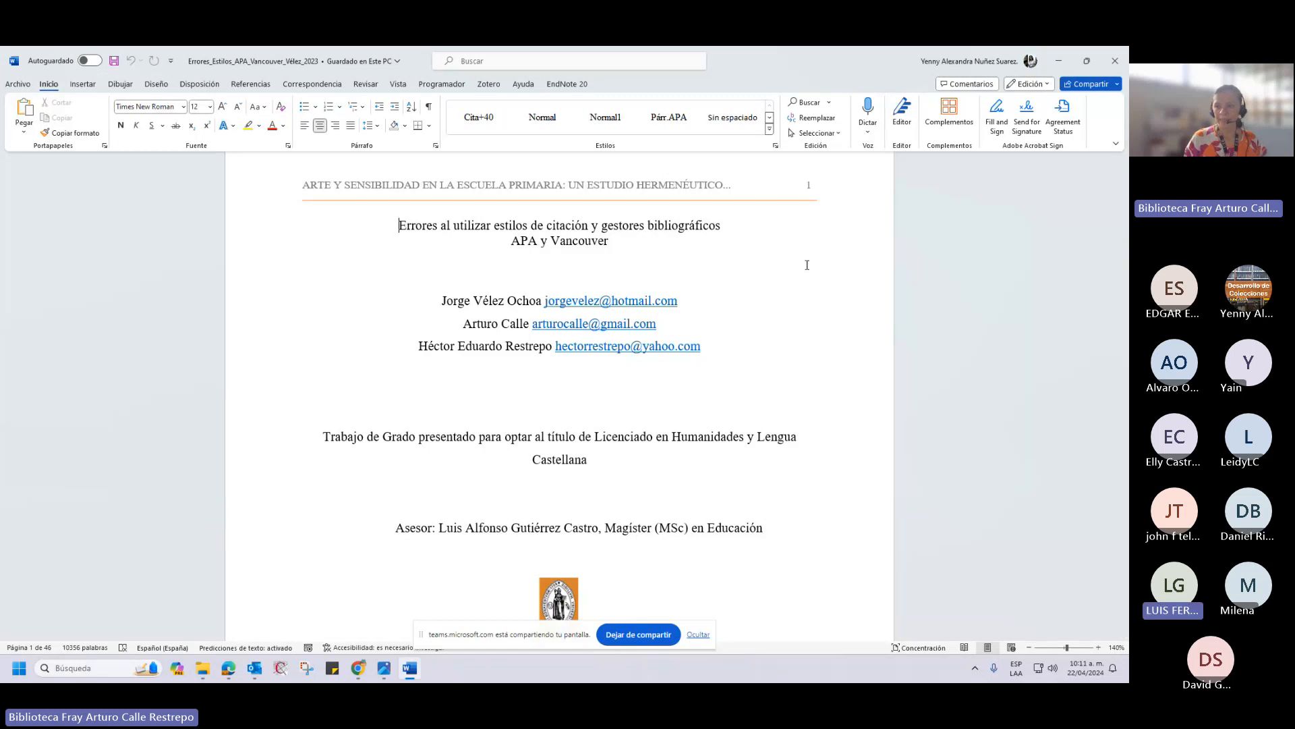
drag(1124, 161, 1125, 486)
click(388, 493)
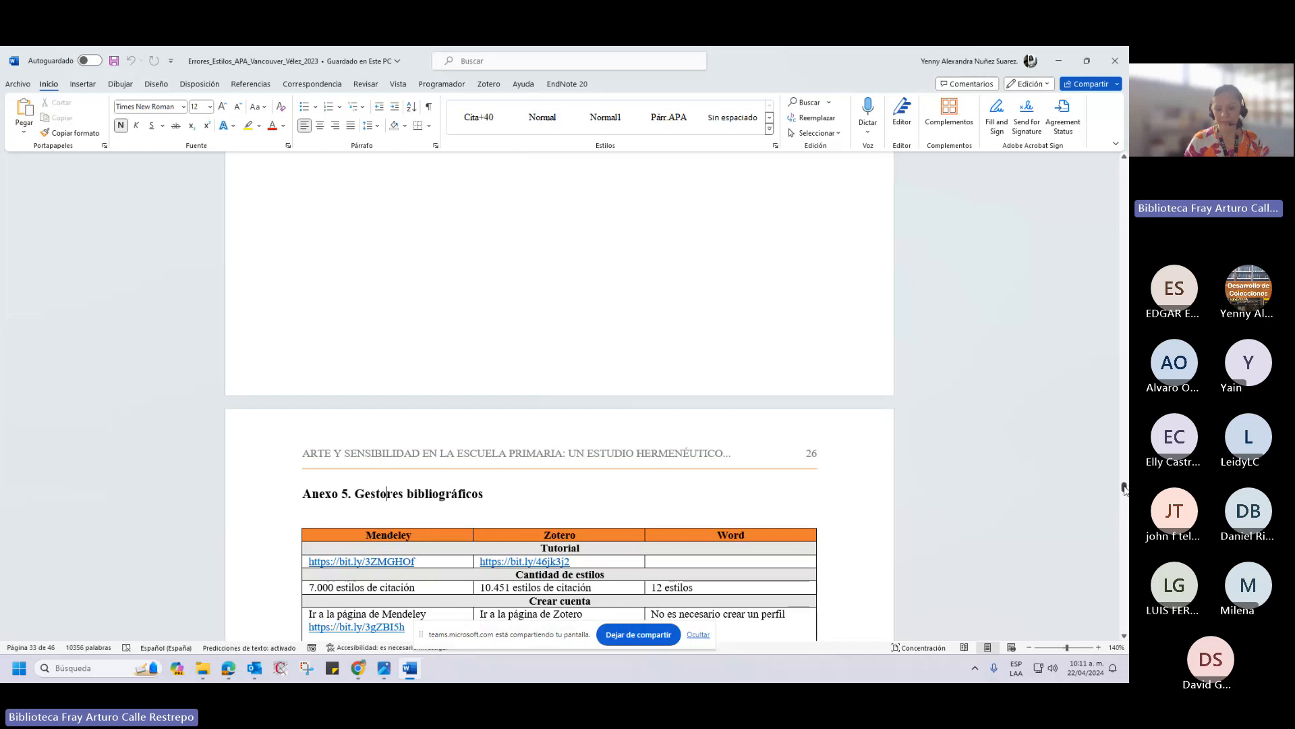
Review the Anexo 5 table comparing Mendeley, Zotero and Word, from the tutorial links through the plugin download instructions.
drag(1125, 487, 1125, 490)
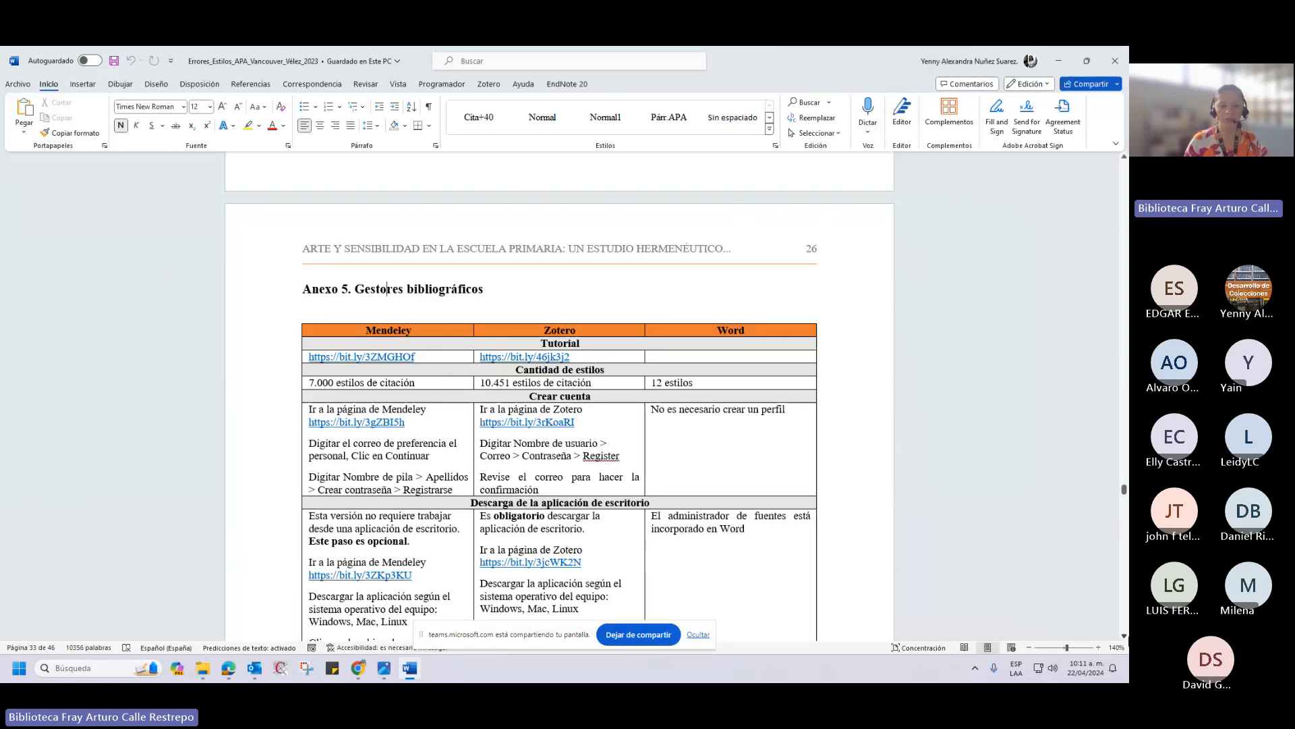
scroll(742, 506, down, 1)
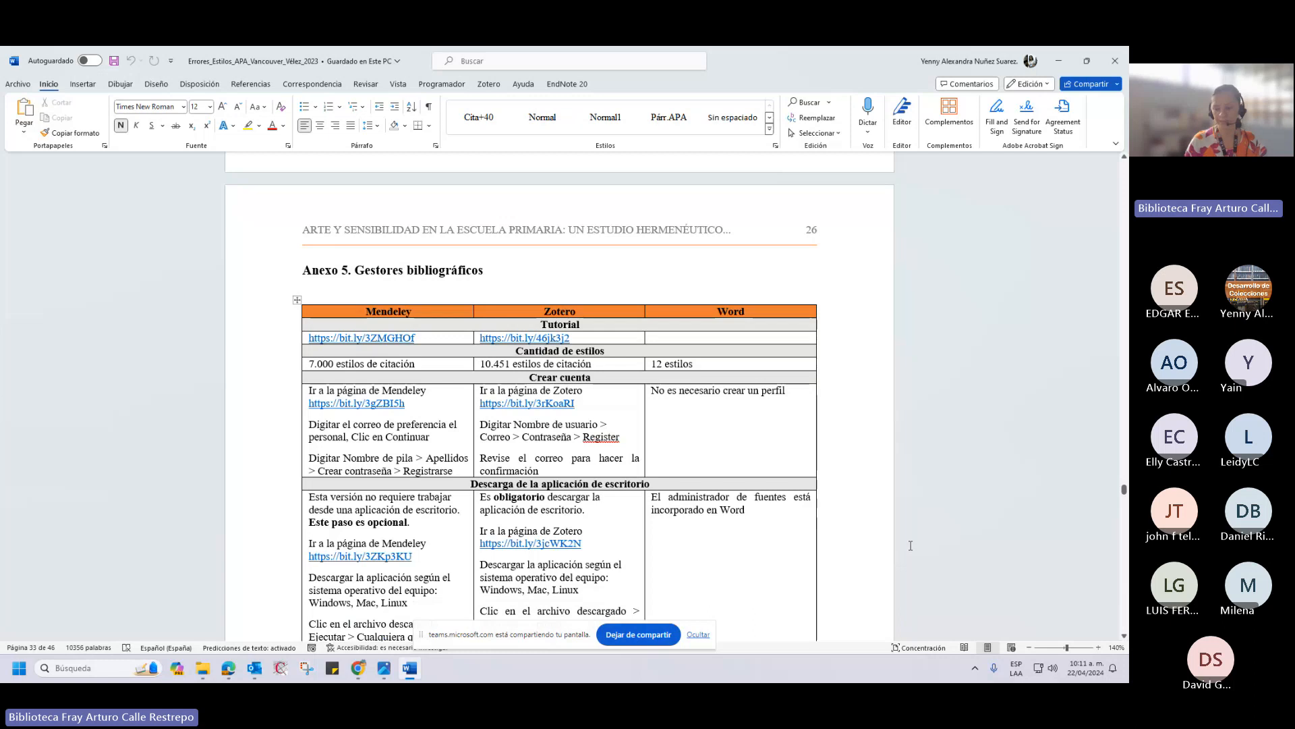
click(1124, 636)
drag(1126, 491, 1126, 496)
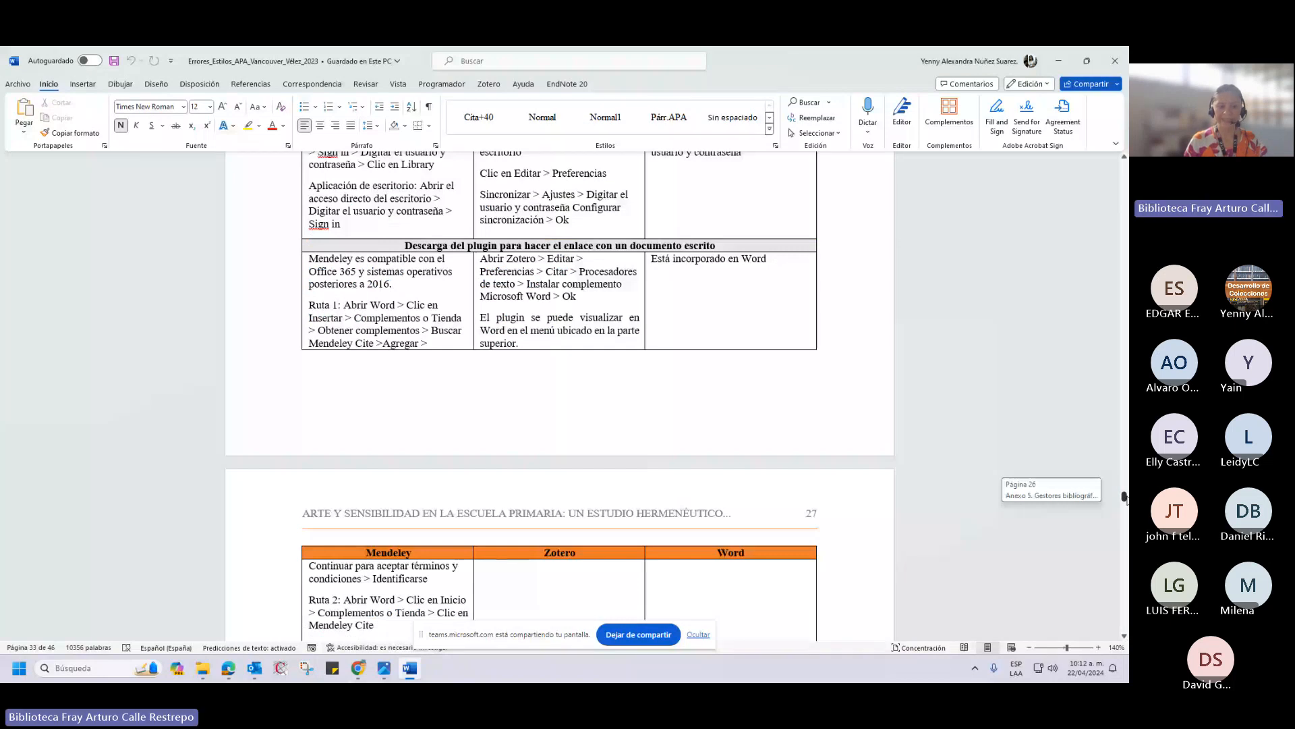
Go to Anexo 6, Estilo de citación APA, and examine the Libro table's structure, example and Zotero field entries.
drag(1124, 497, 1124, 531)
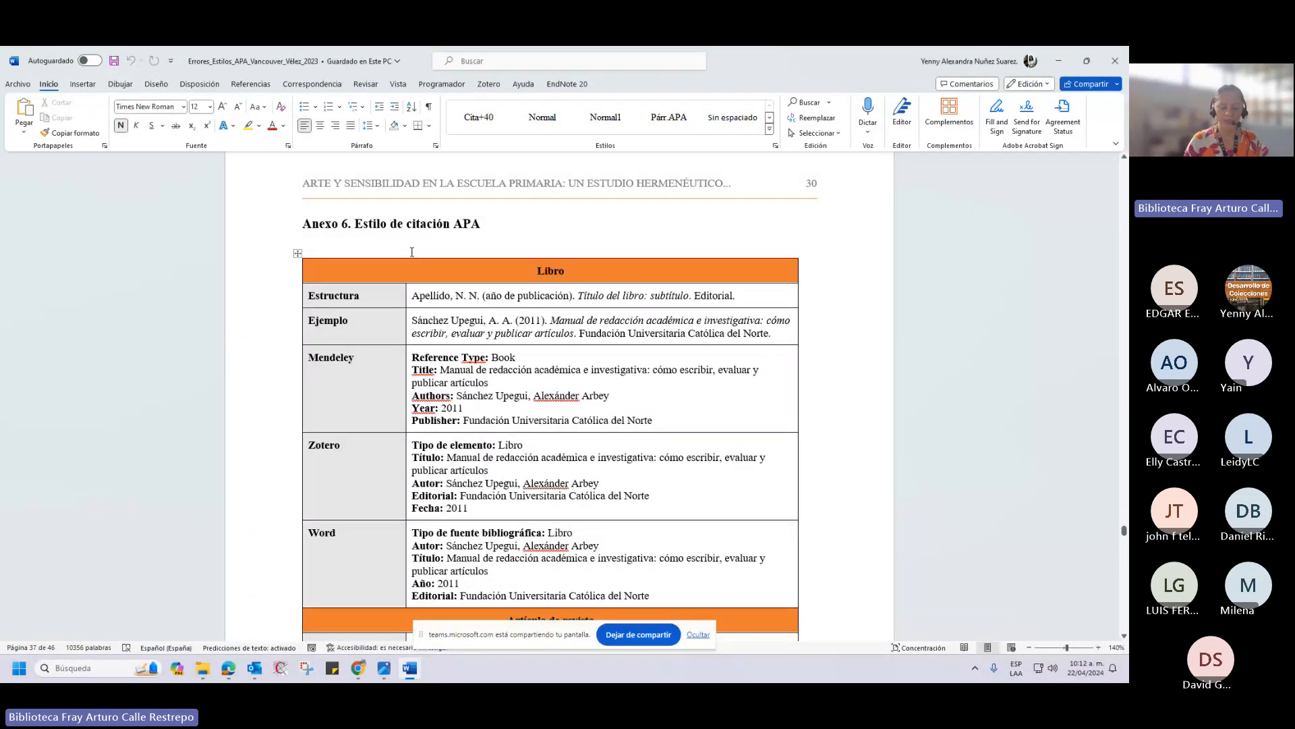
right_click(391, 222)
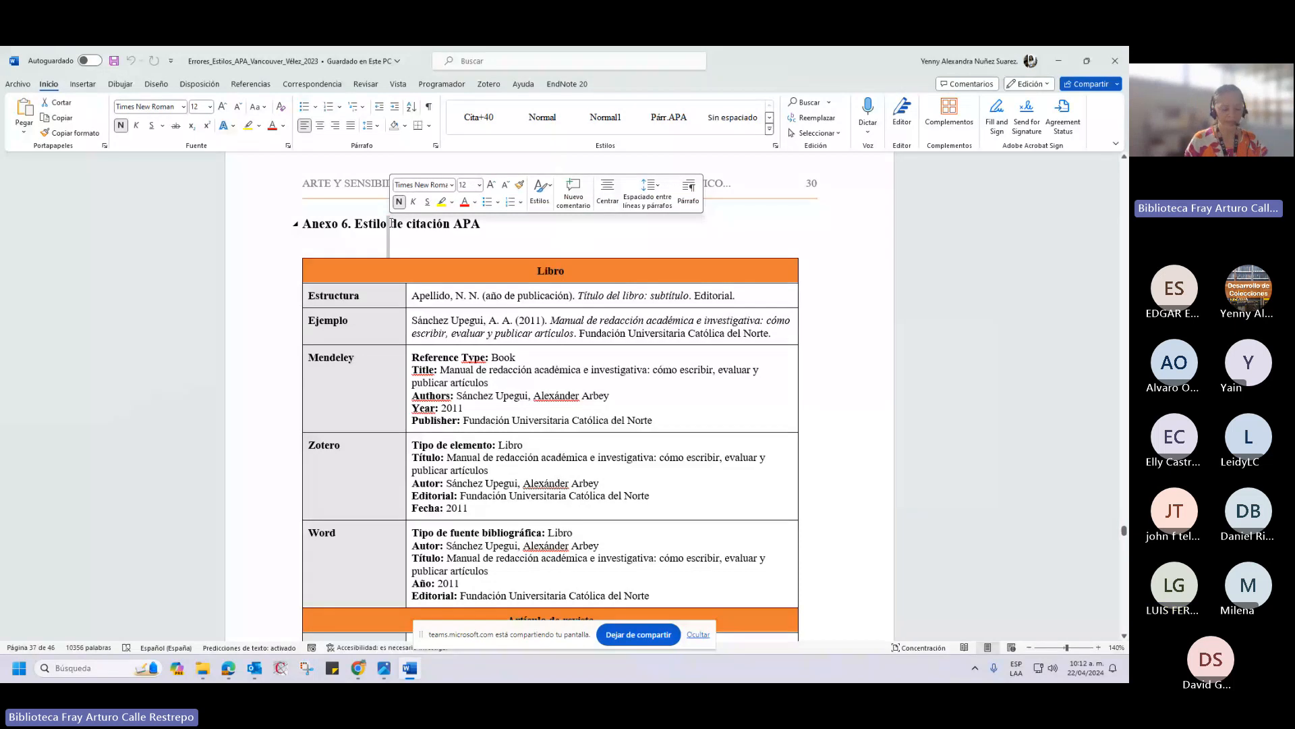
click(497, 272)
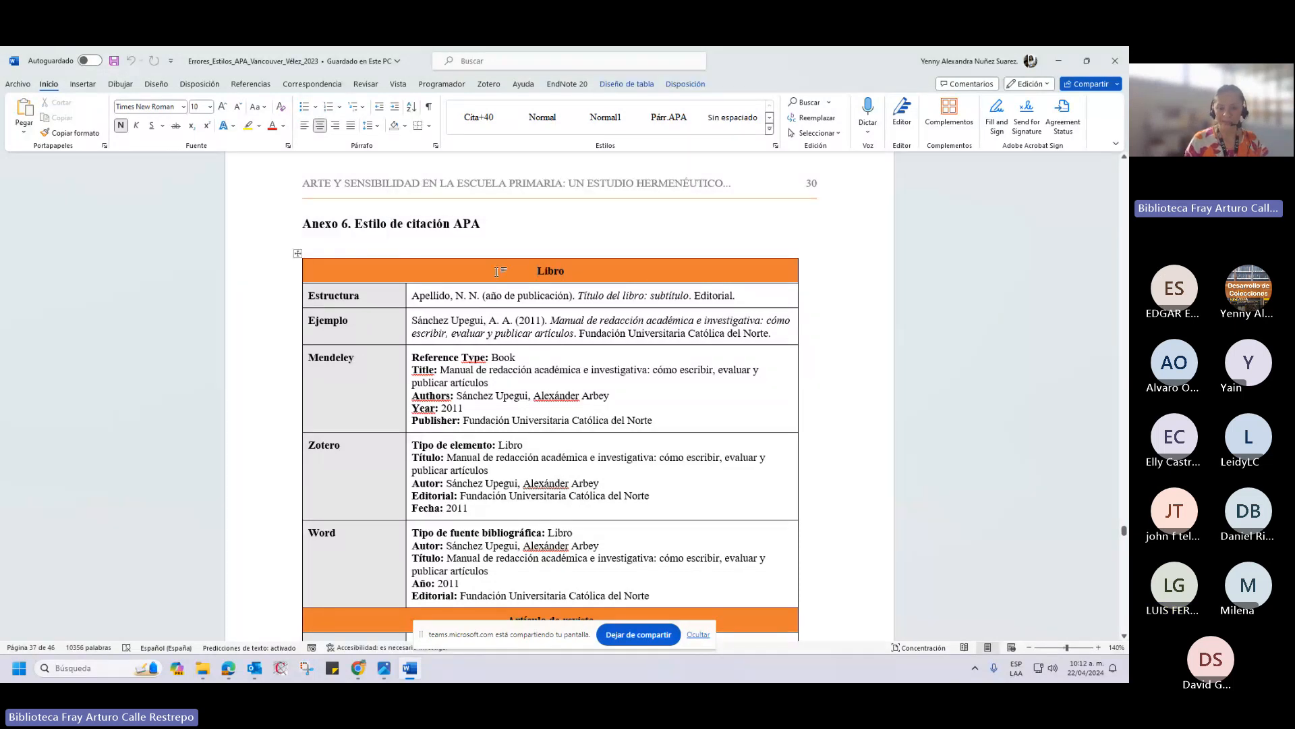
drag(518, 274, 560, 274)
click(553, 275)
click(649, 420)
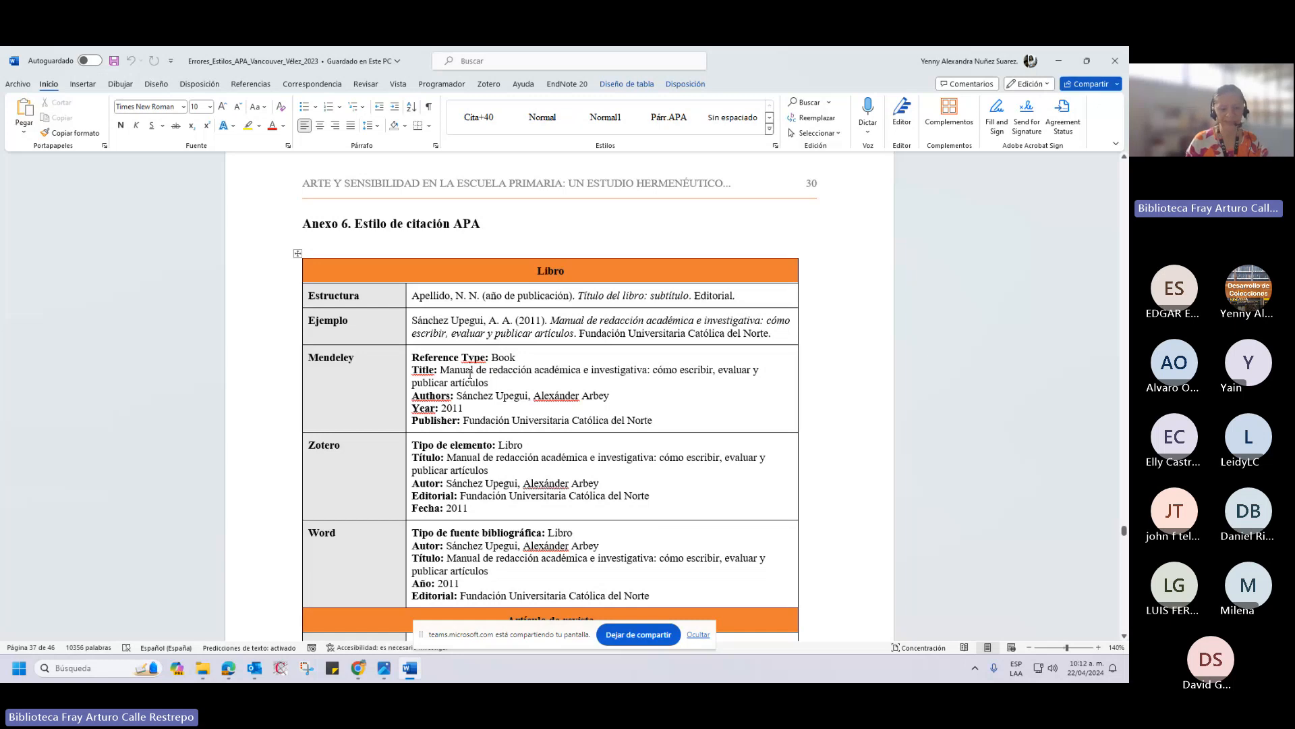
drag(413, 445, 513, 481)
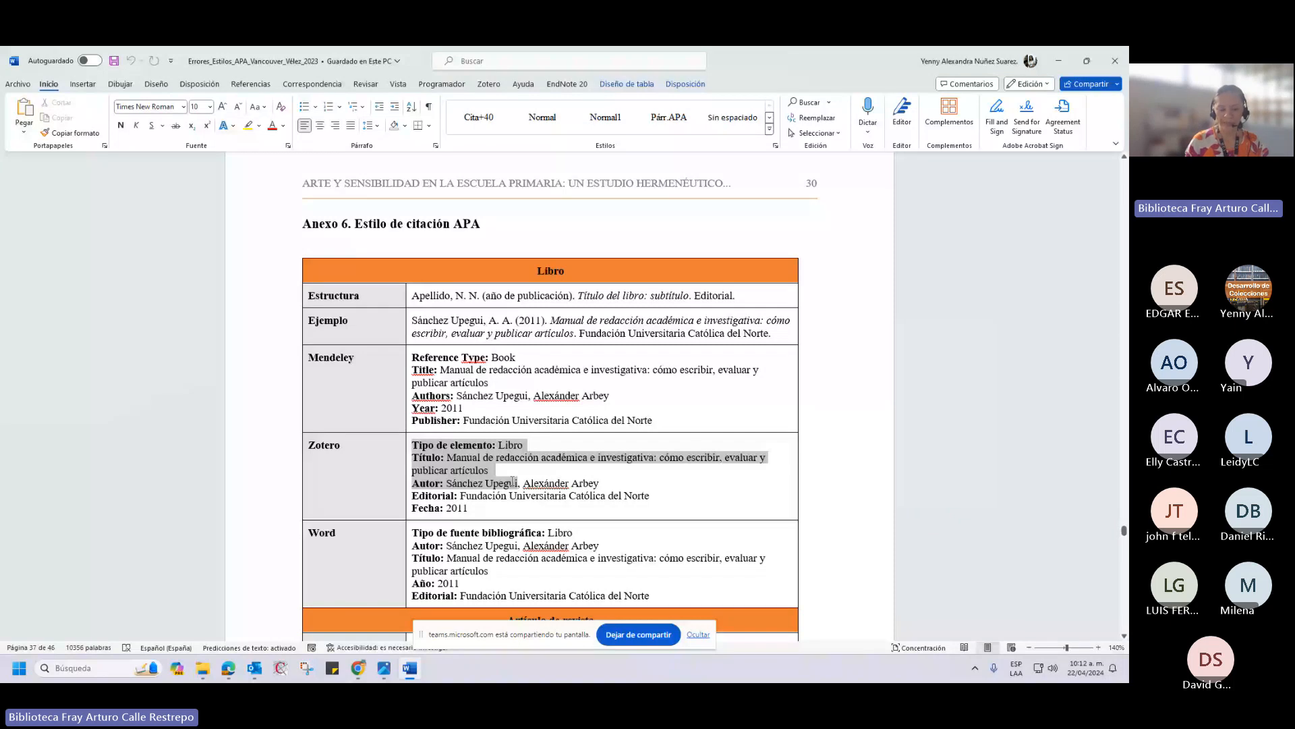
click(473, 509)
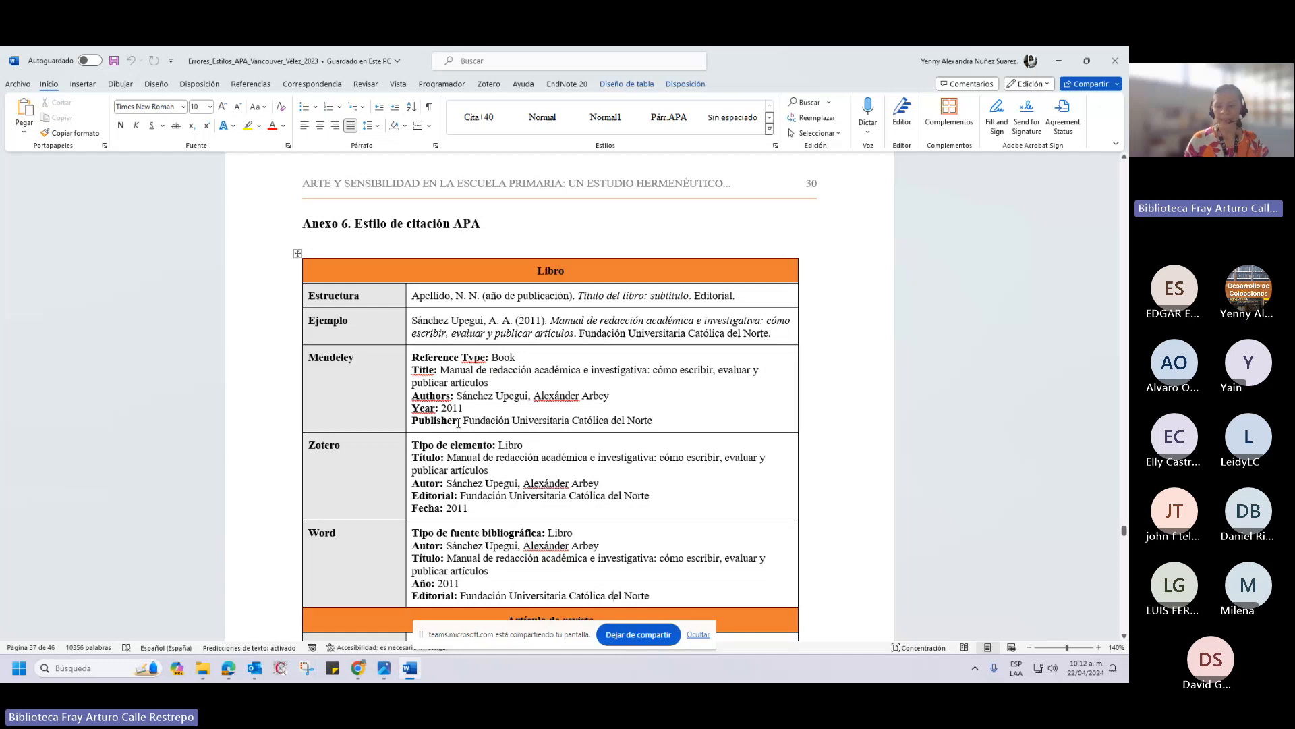
Return to the Anexo 5 table and review its instructions for adding sources manually and from a PDF.
drag(1124, 531, 1117, 509)
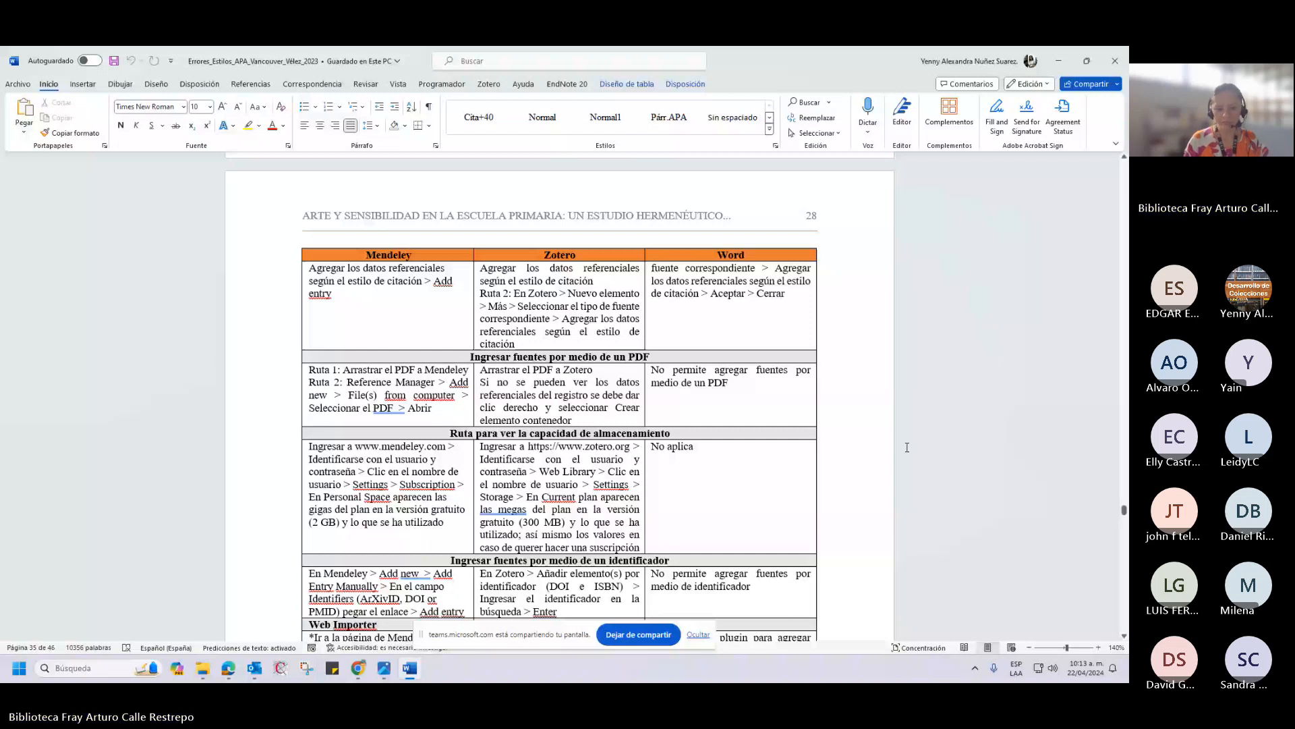
click(1123, 509)
drag(1124, 513, 1124, 511)
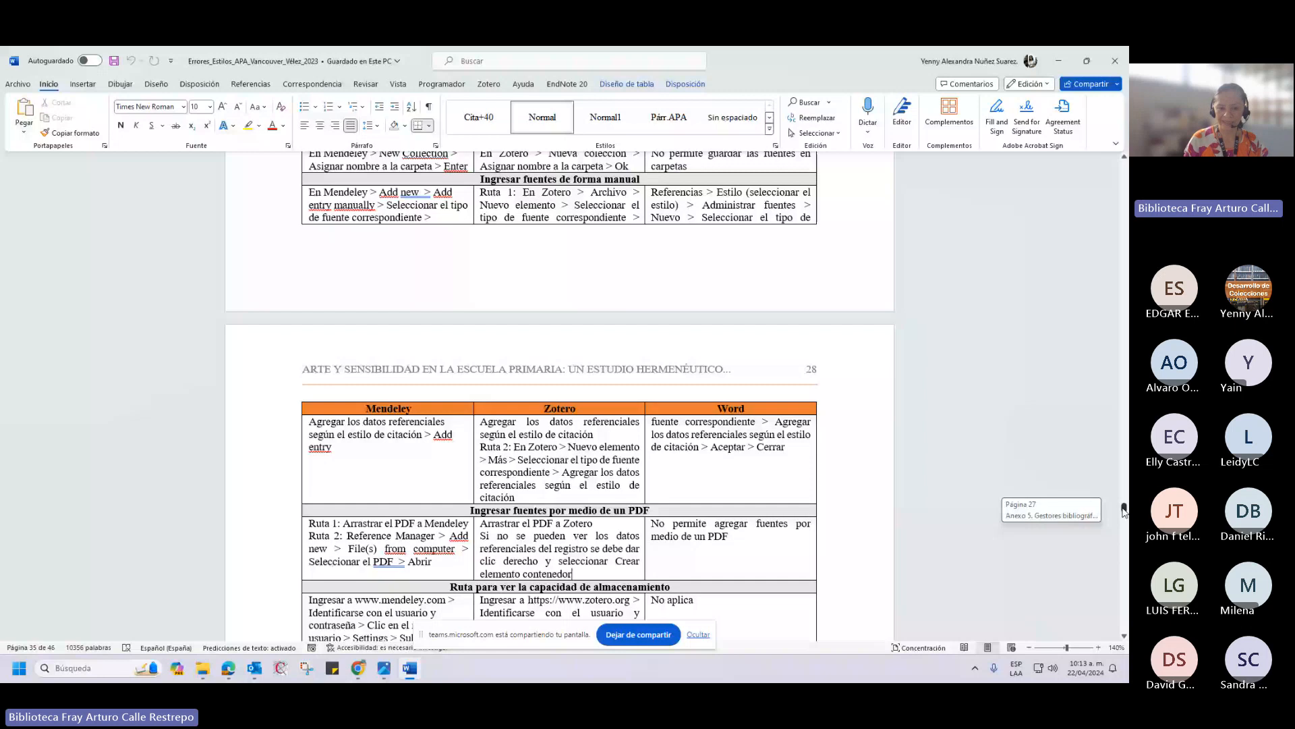
Go to the Bibliografía section and examine its first reference entries at 170% zoom.
drag(1124, 510, 1125, 423)
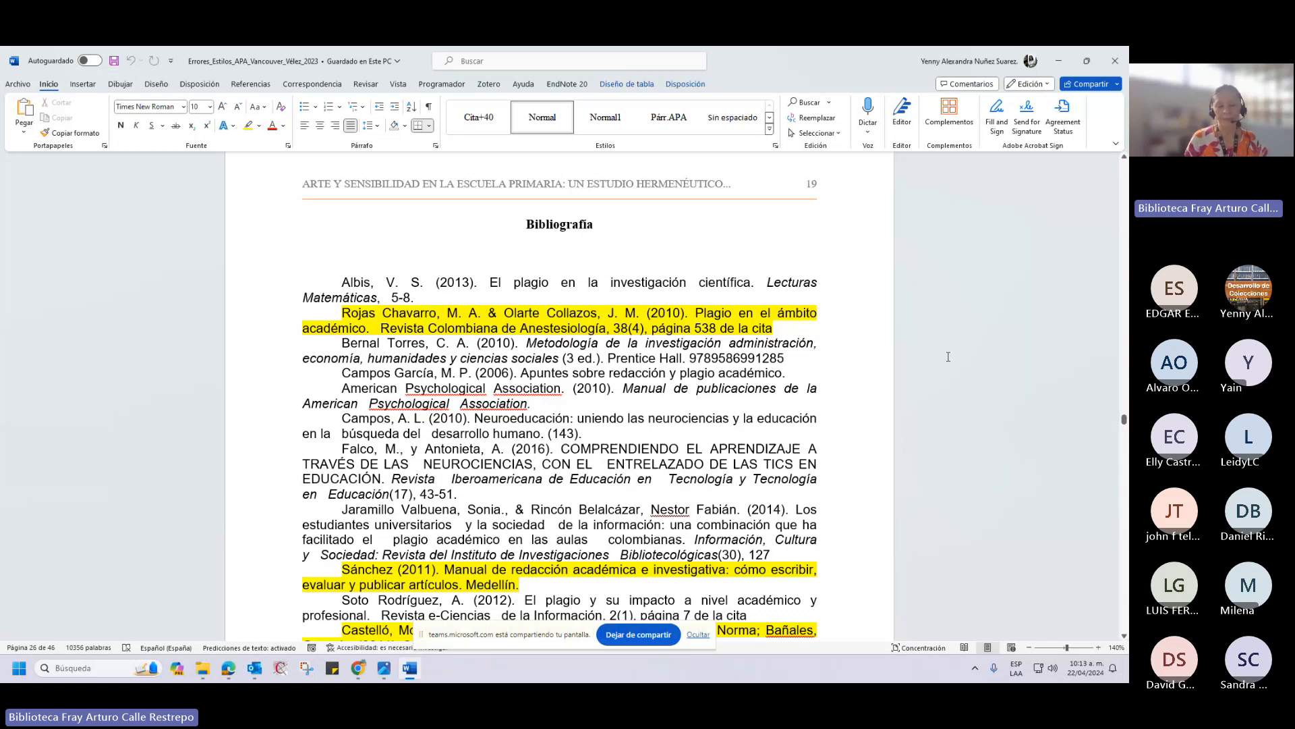
click(369, 287)
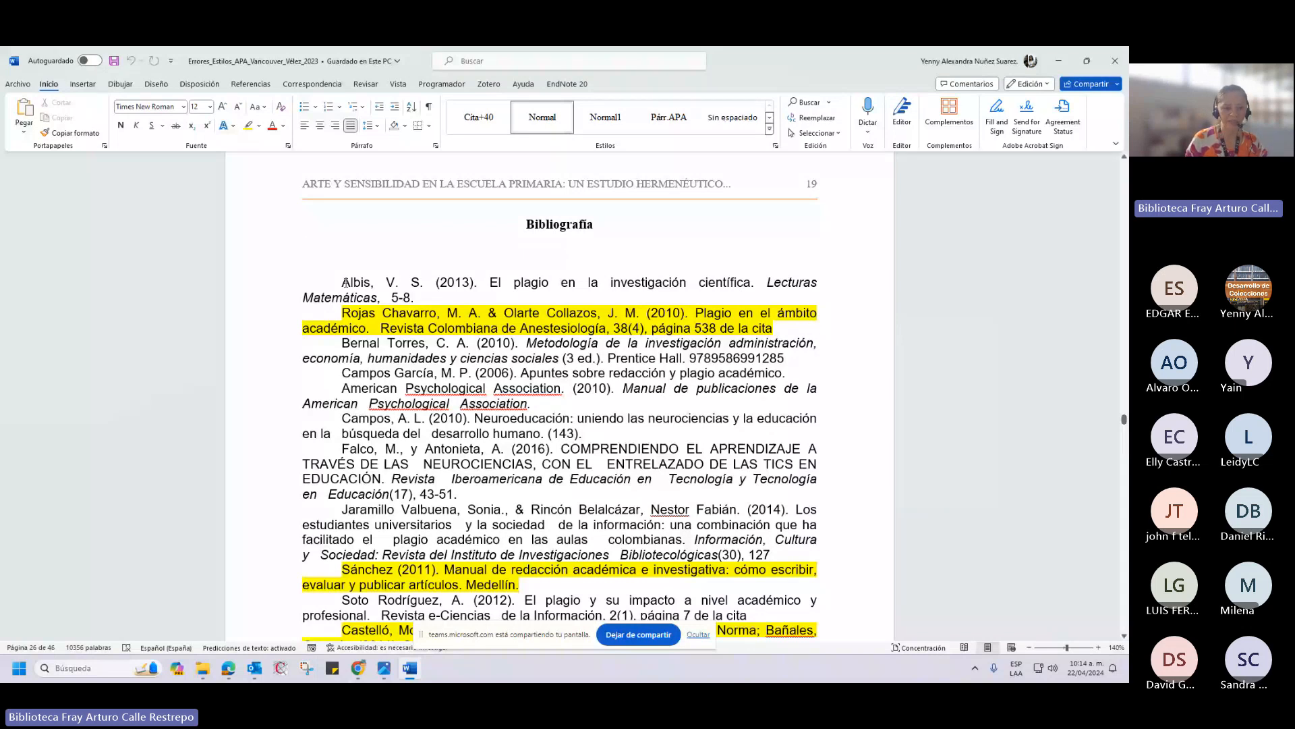
click(341, 280)
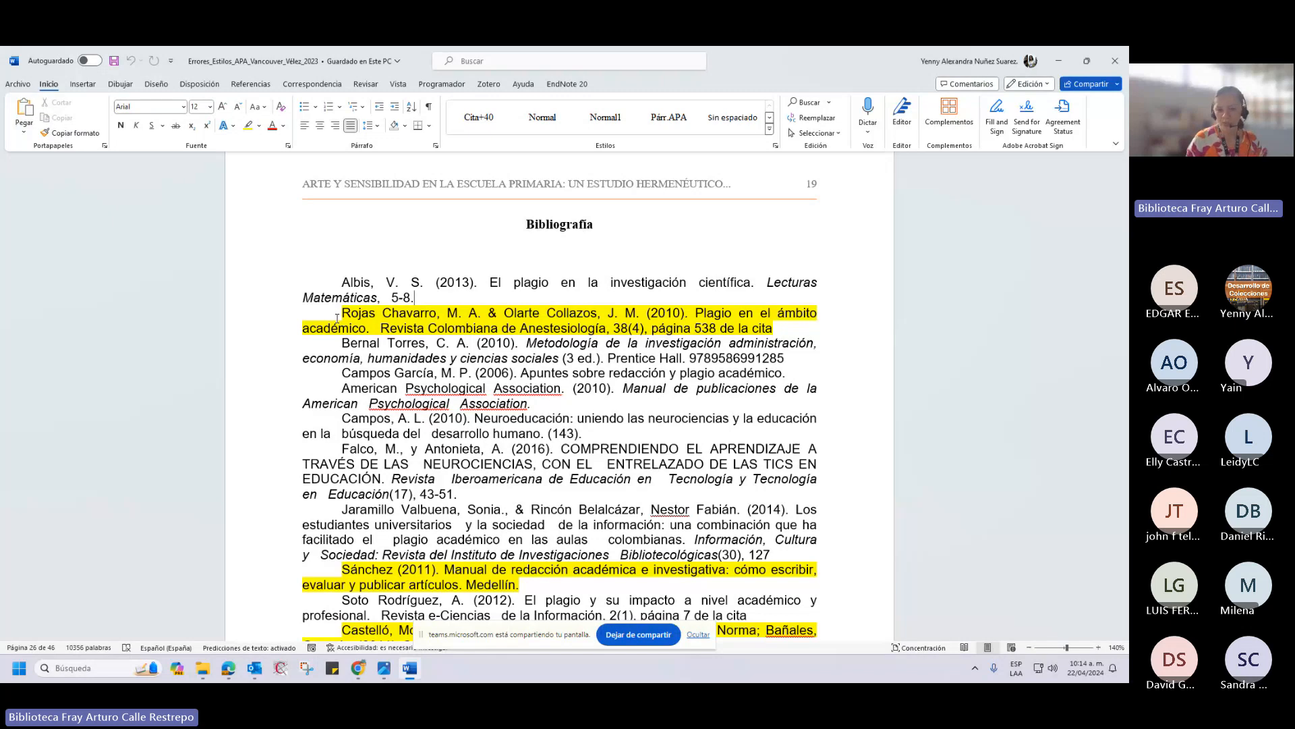
drag(342, 283, 473, 343)
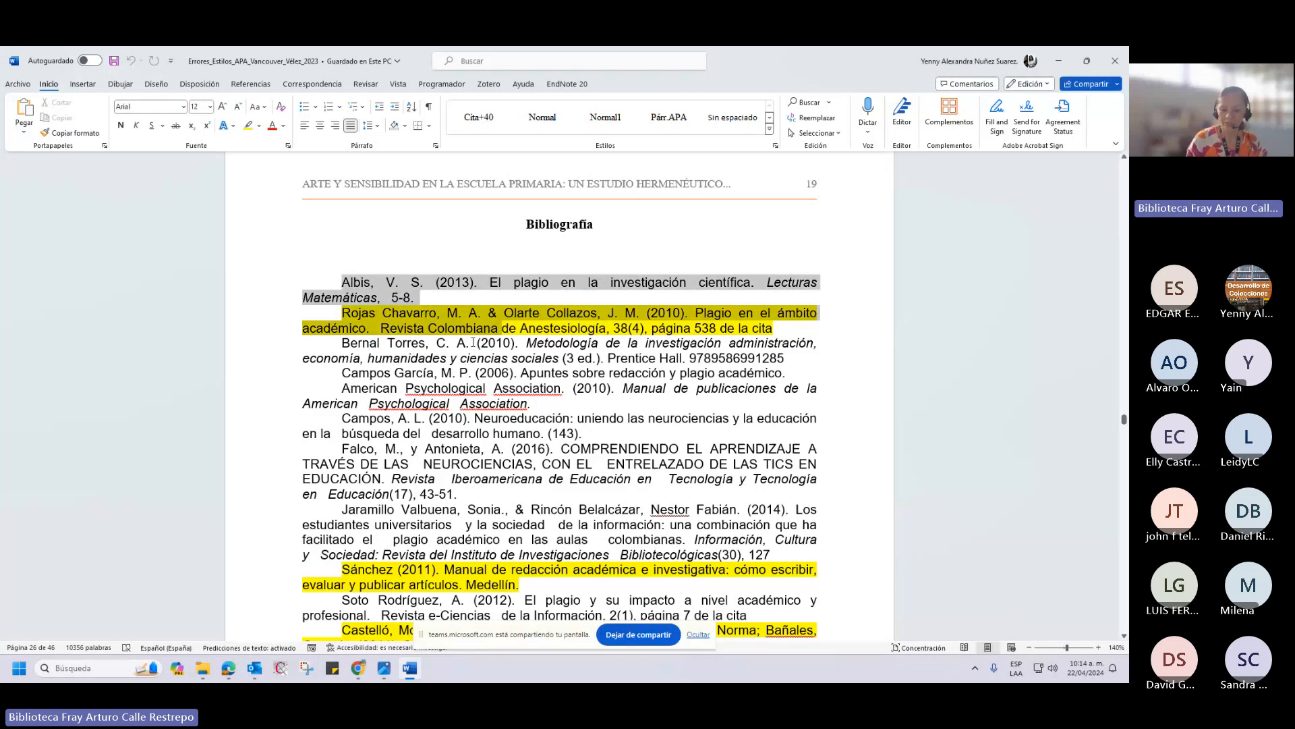
drag(473, 343, 628, 398)
scroll(628, 398, up, 3)
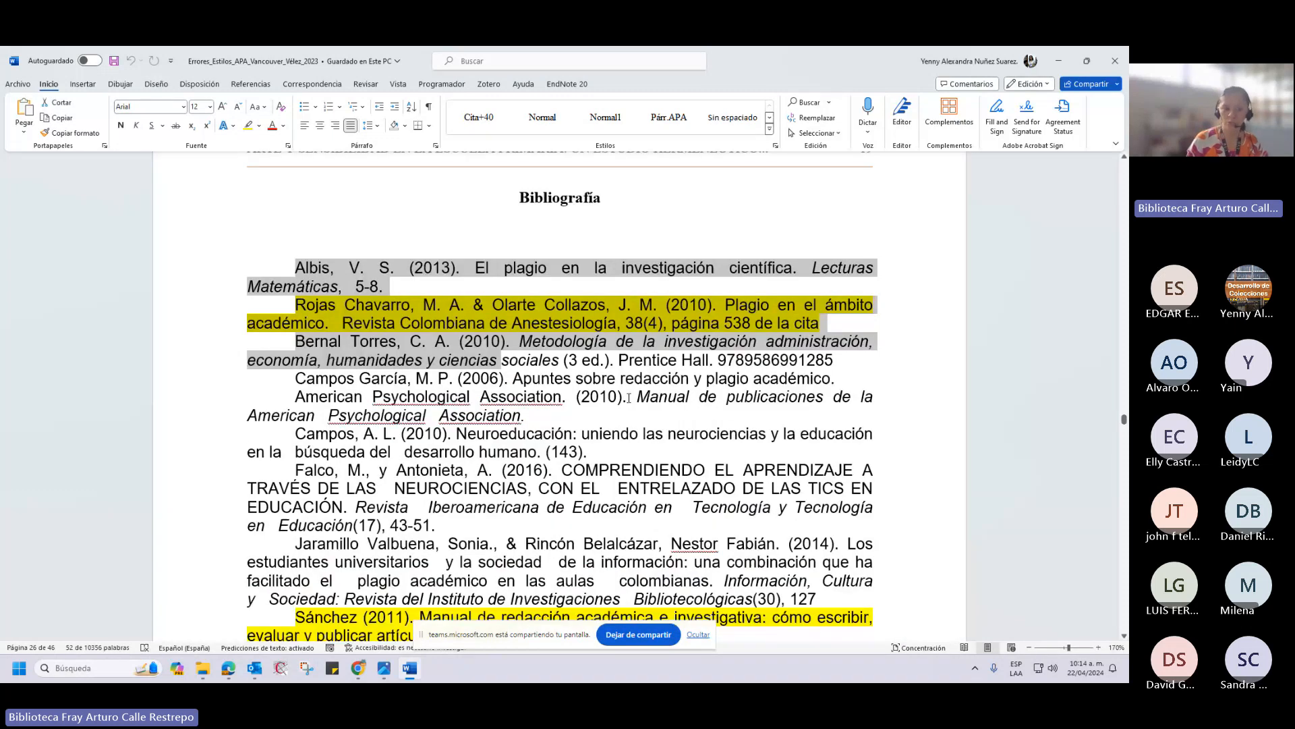
click(565, 415)
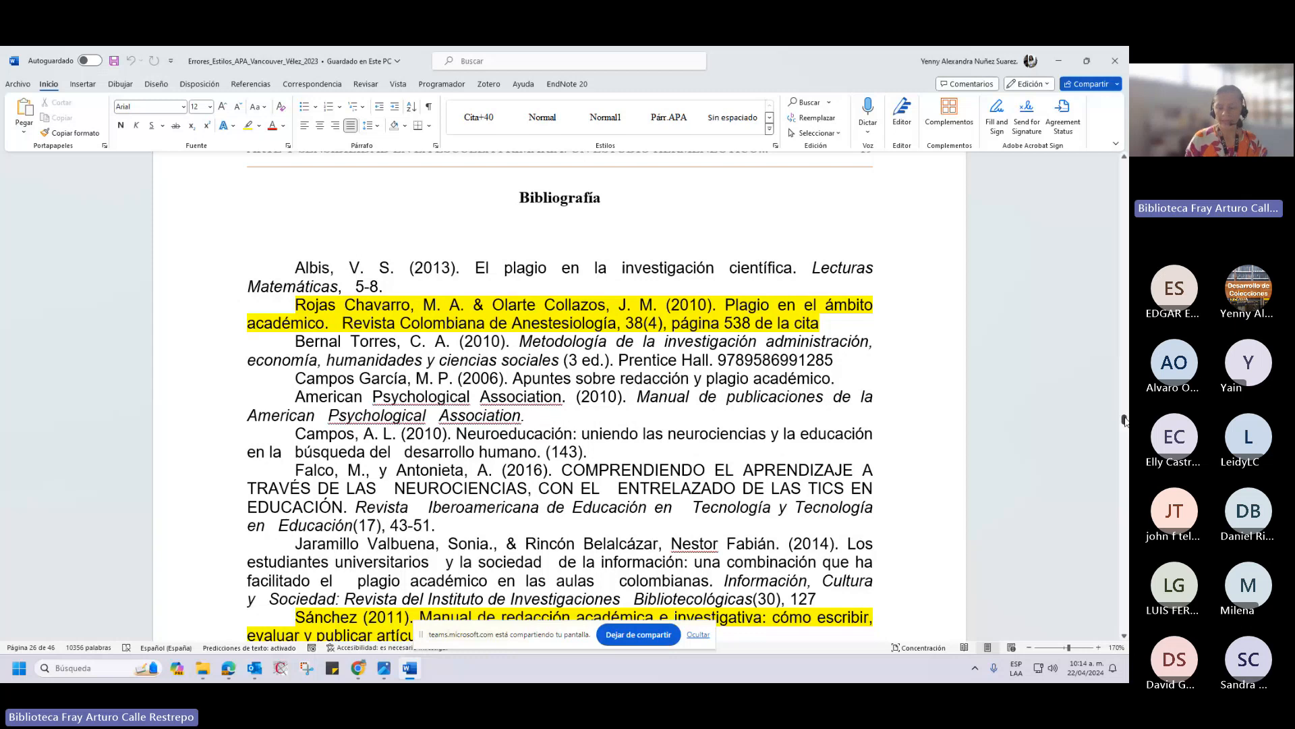
Find the highlighted 2010 paraphrase citation after the ICONTEC paragraph and examine the book reference table below it.
drag(1124, 439, 1119, 311)
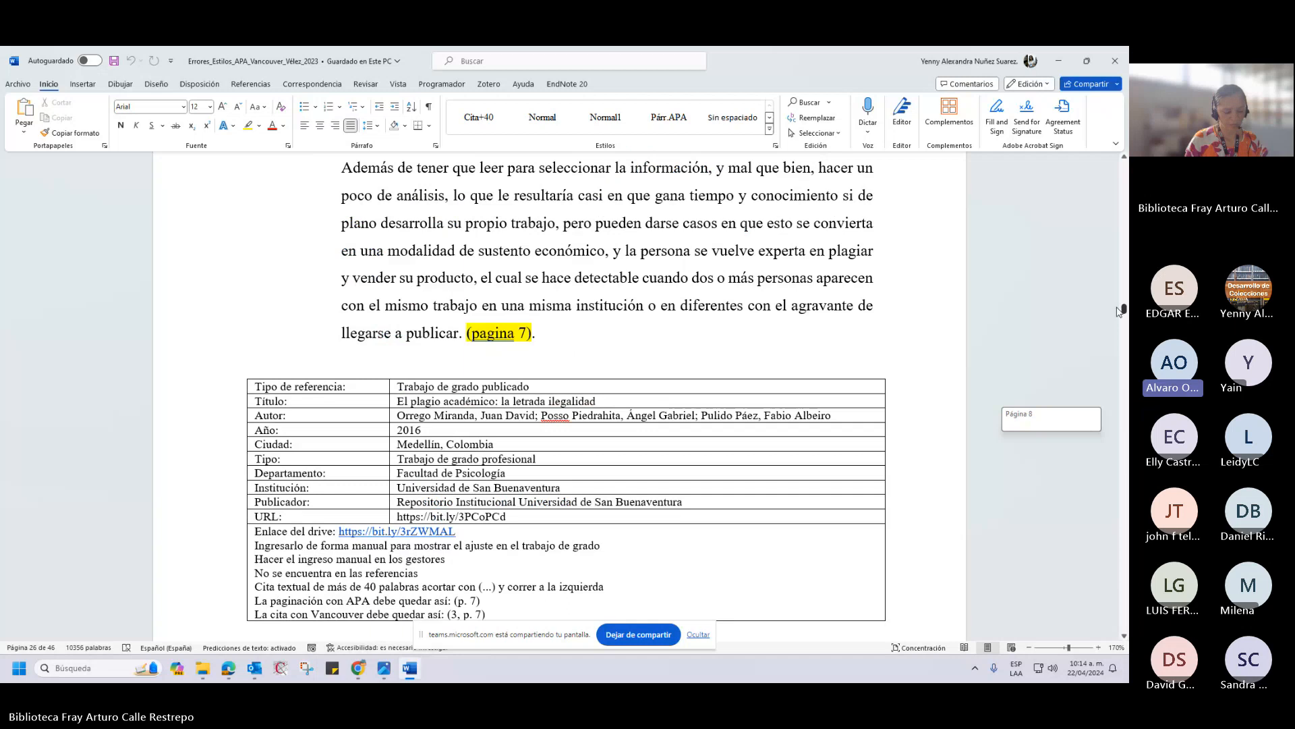
drag(1120, 311, 1125, 263)
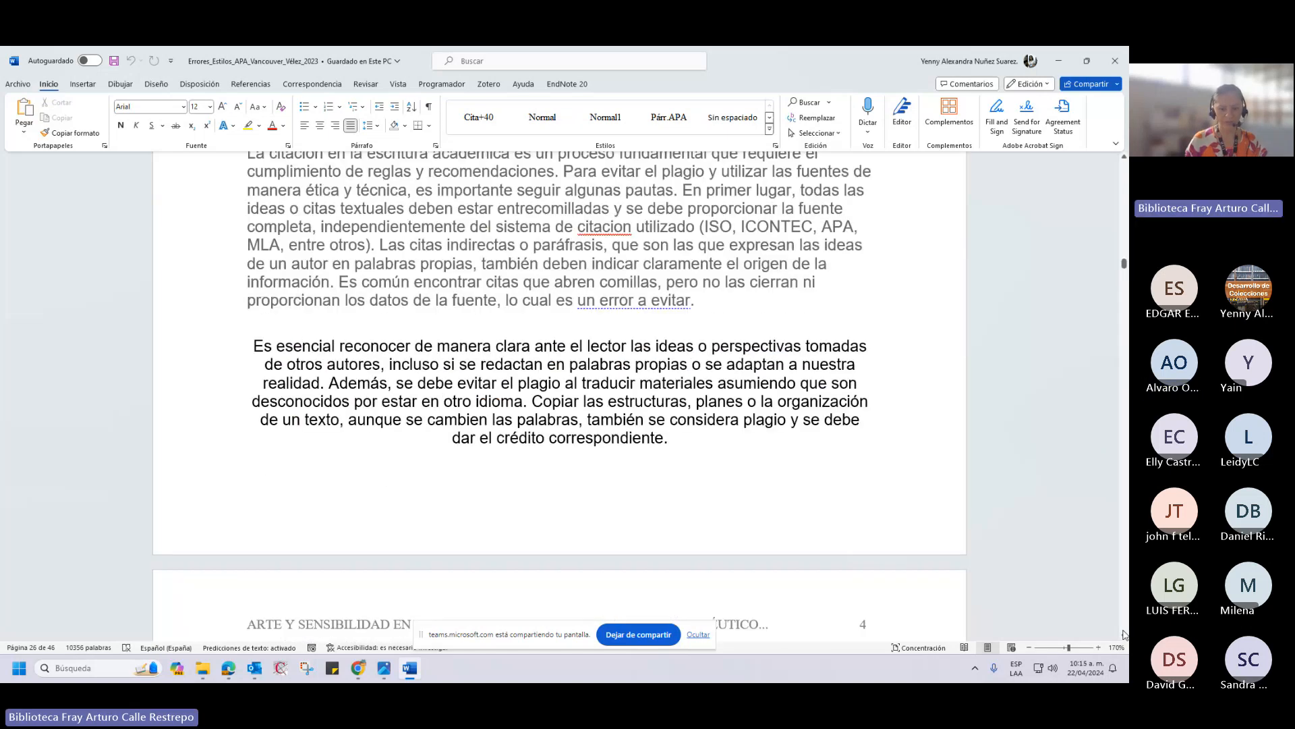
click(1125, 636)
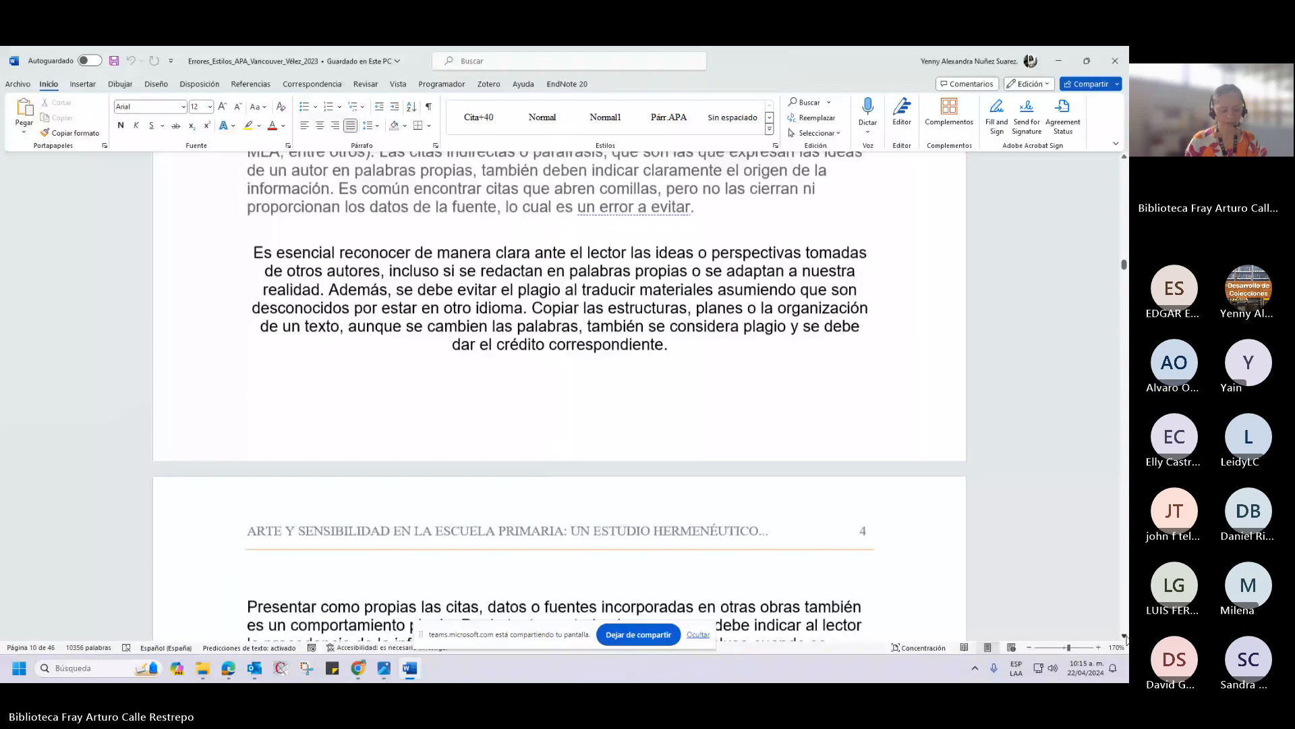
click(1125, 635)
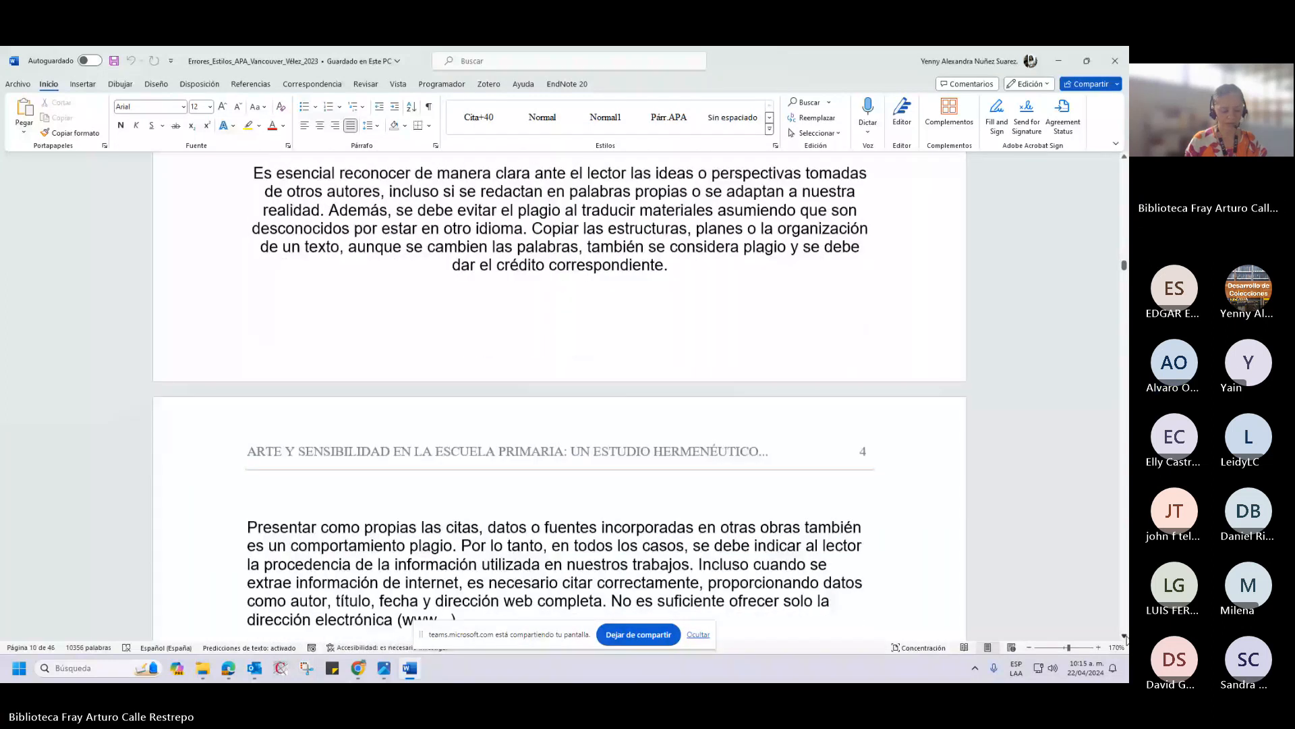
click(1125, 636)
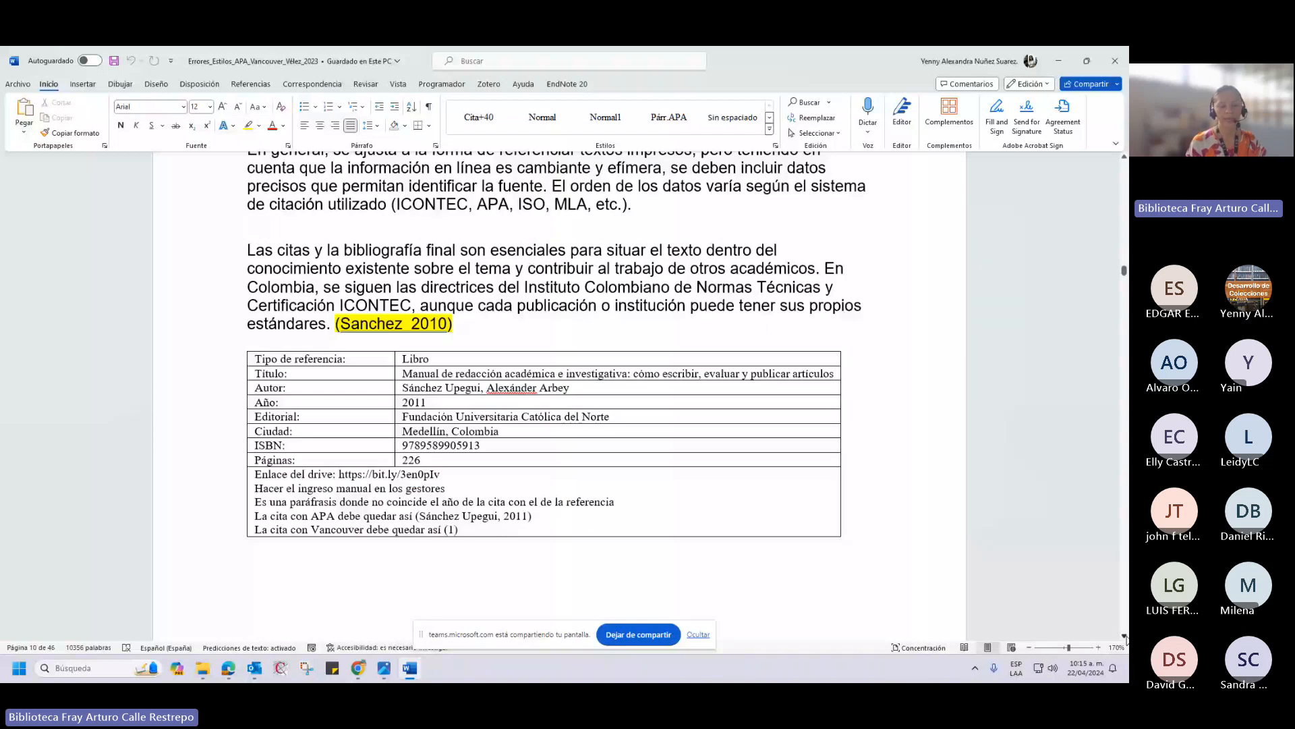
click(1125, 636)
click(595, 470)
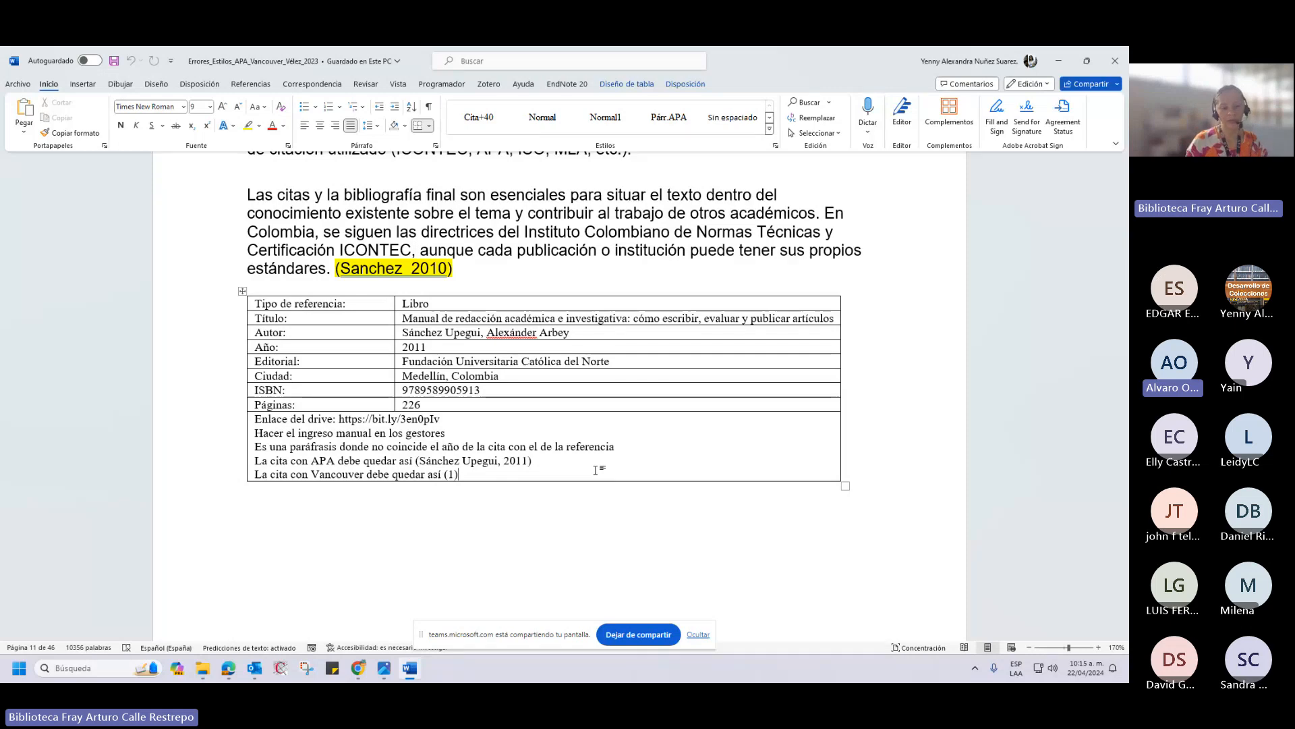
Compare the author and year in the highlighted citation after the ICONTEC paragraph with the Autor and Año rows of the book table.
drag(447, 349, 432, 346)
click(427, 348)
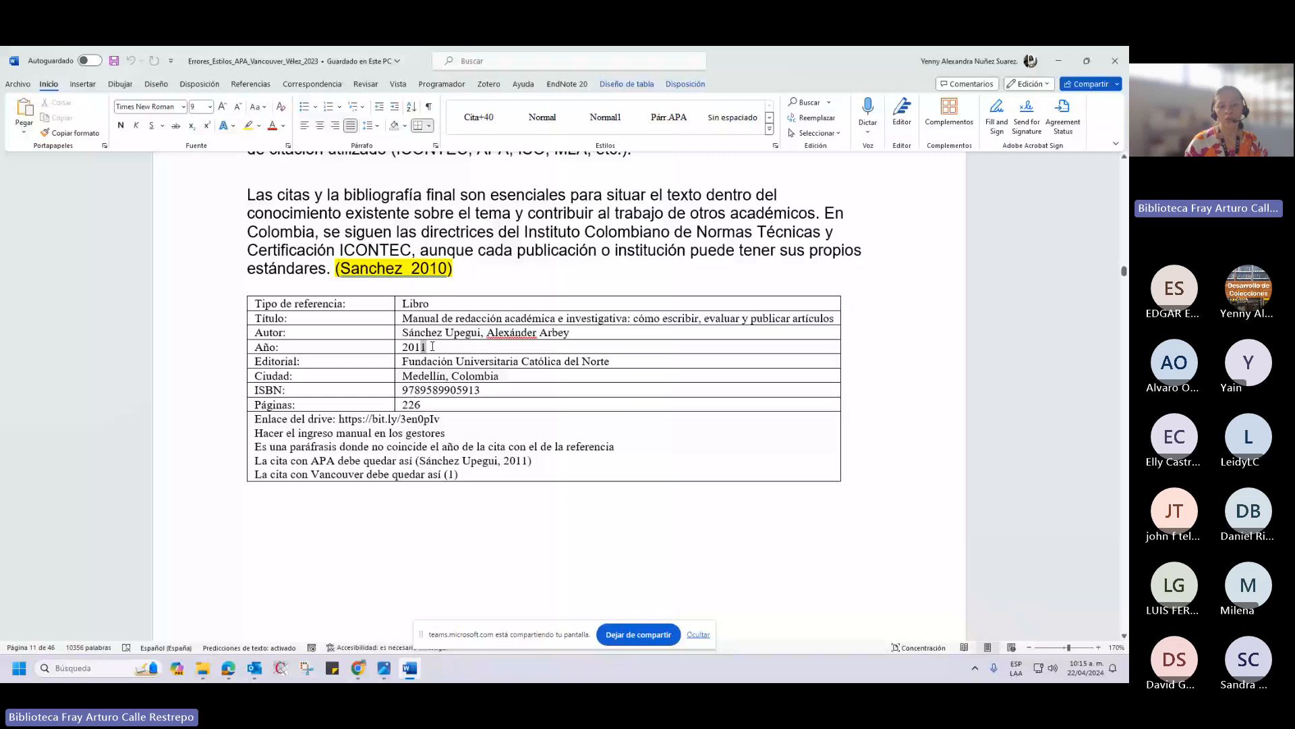
click(442, 268)
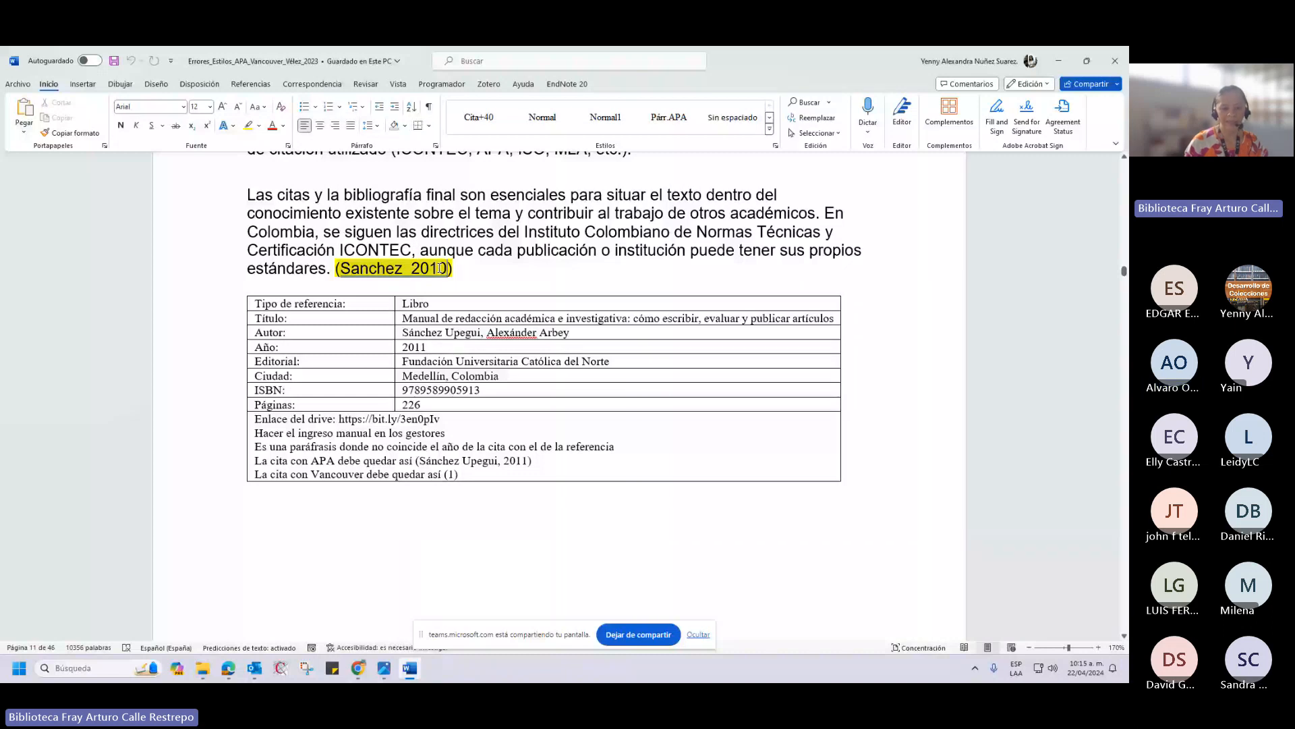
click(355, 270)
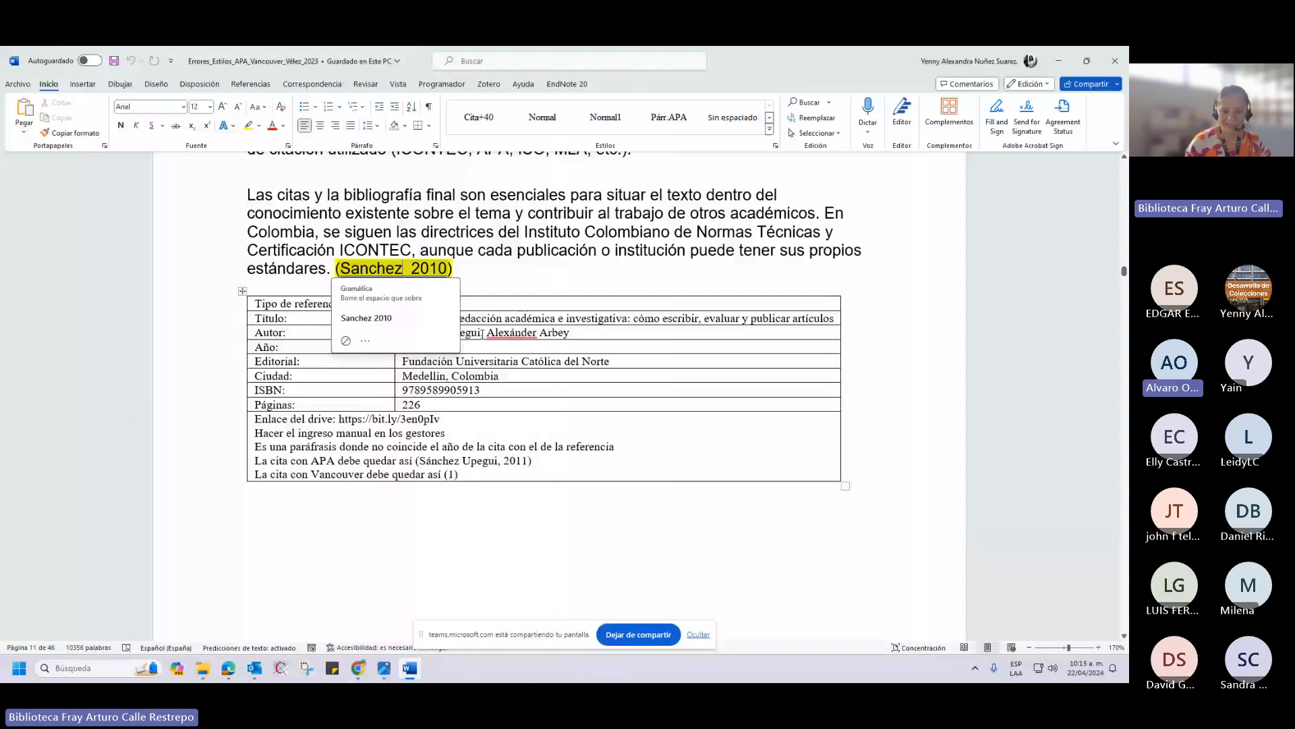
click(482, 333)
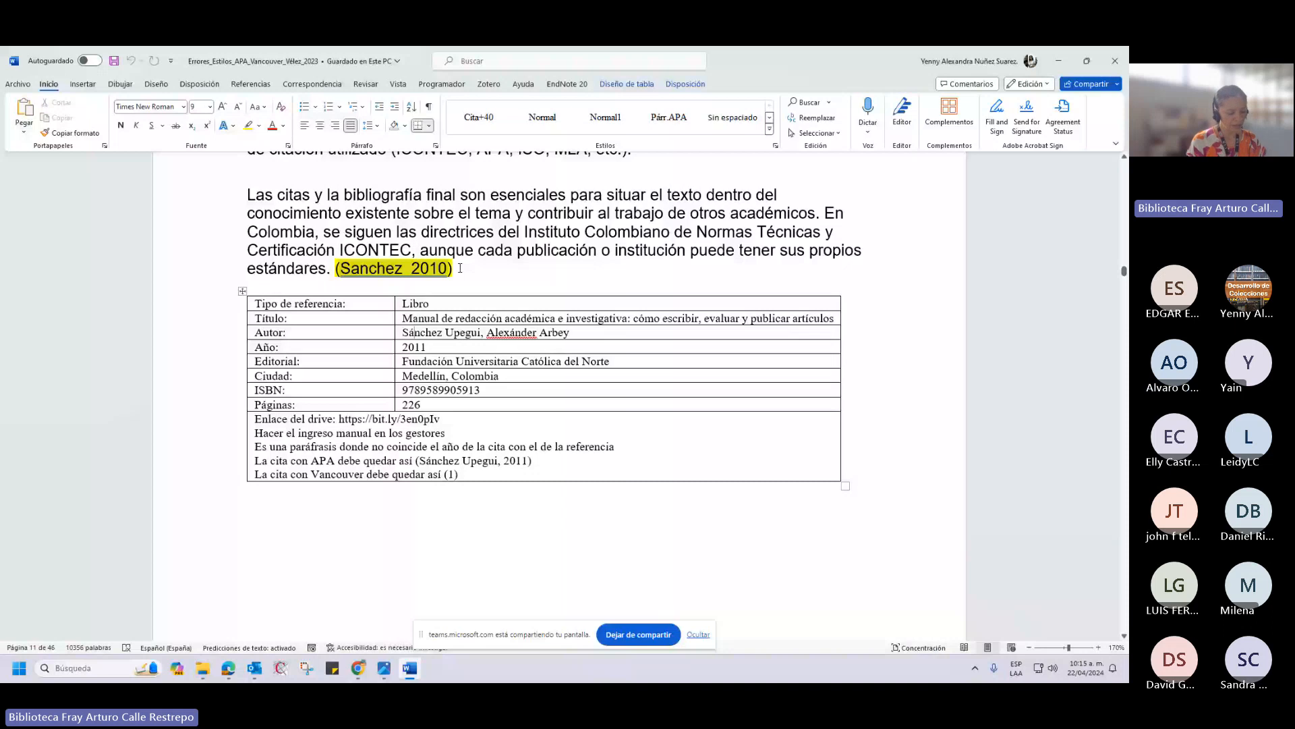
click(469, 268)
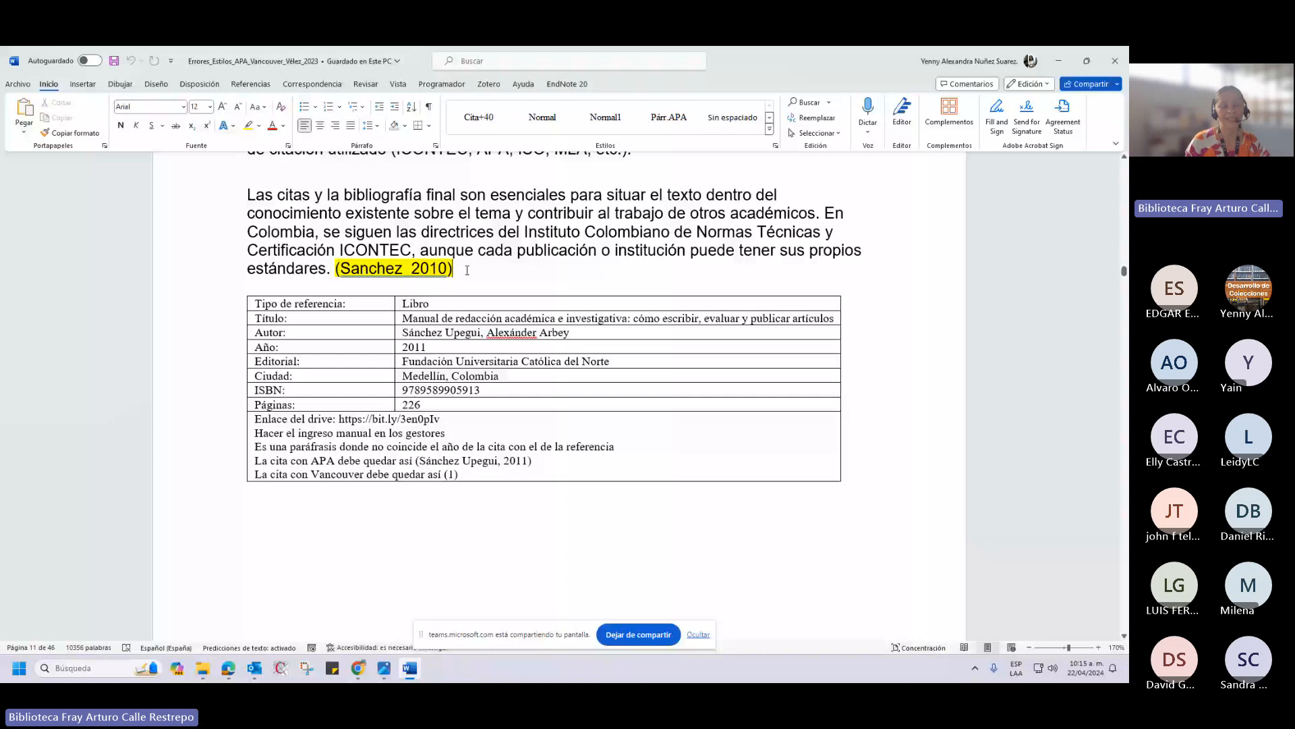
drag(466, 270, 449, 272)
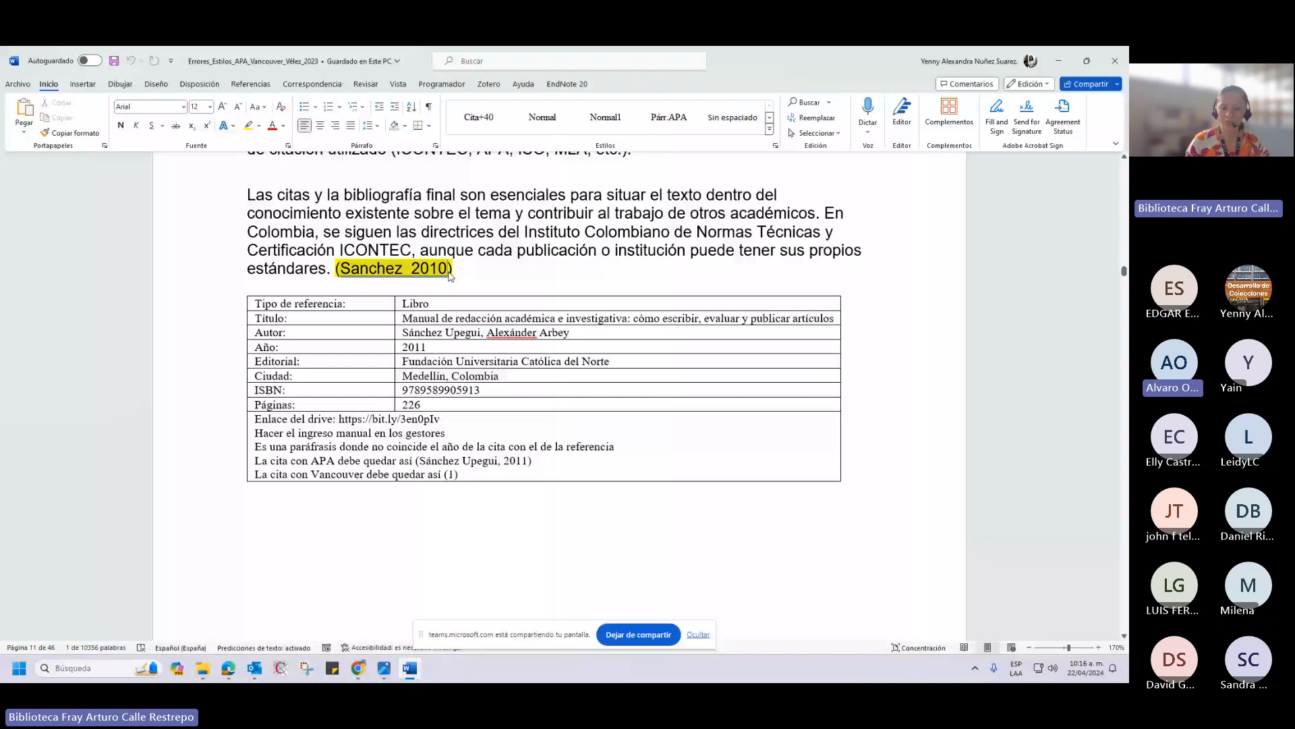
click(456, 272)
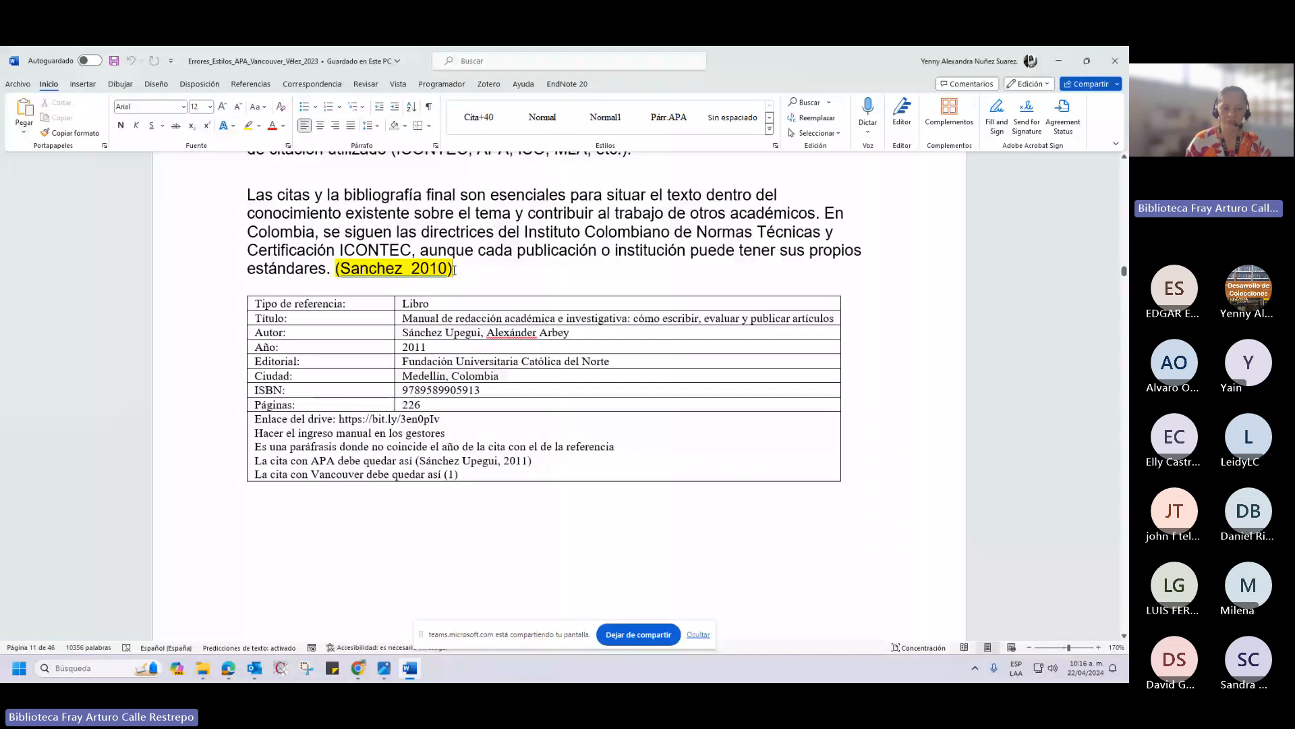
drag(454, 270, 345, 270)
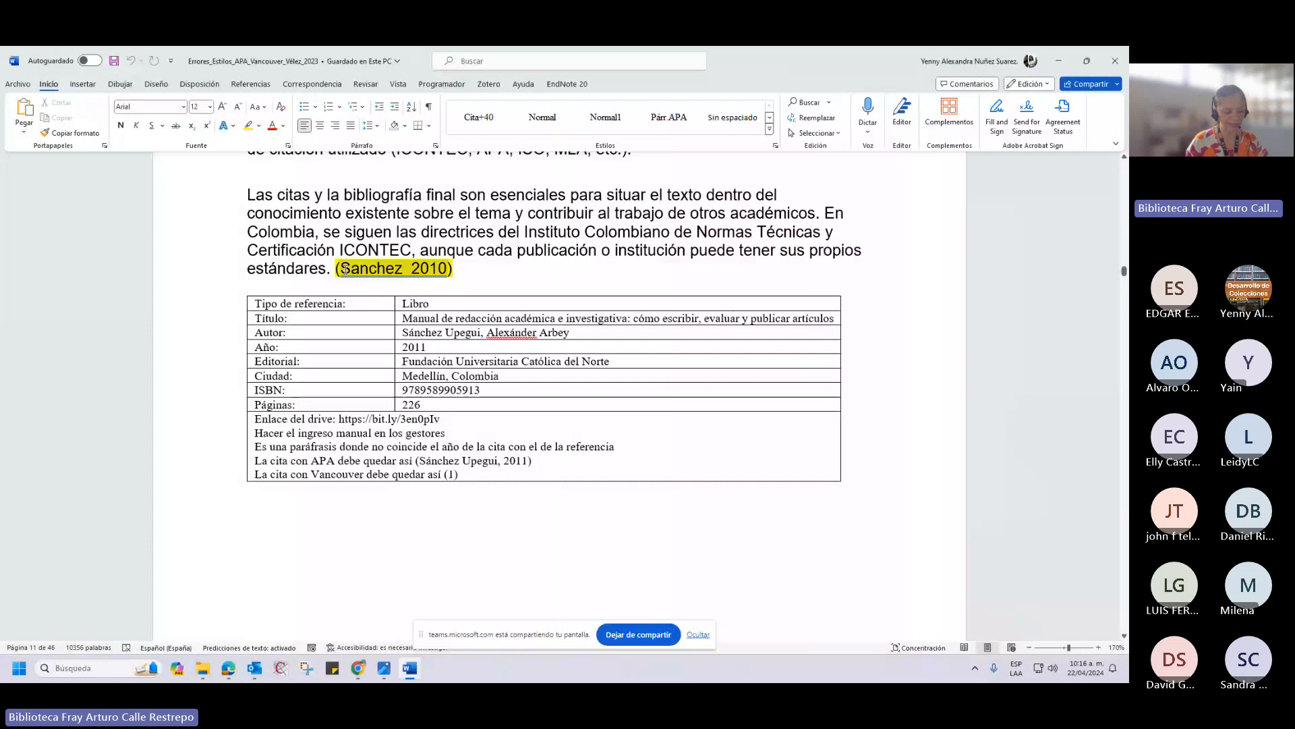
click(455, 271)
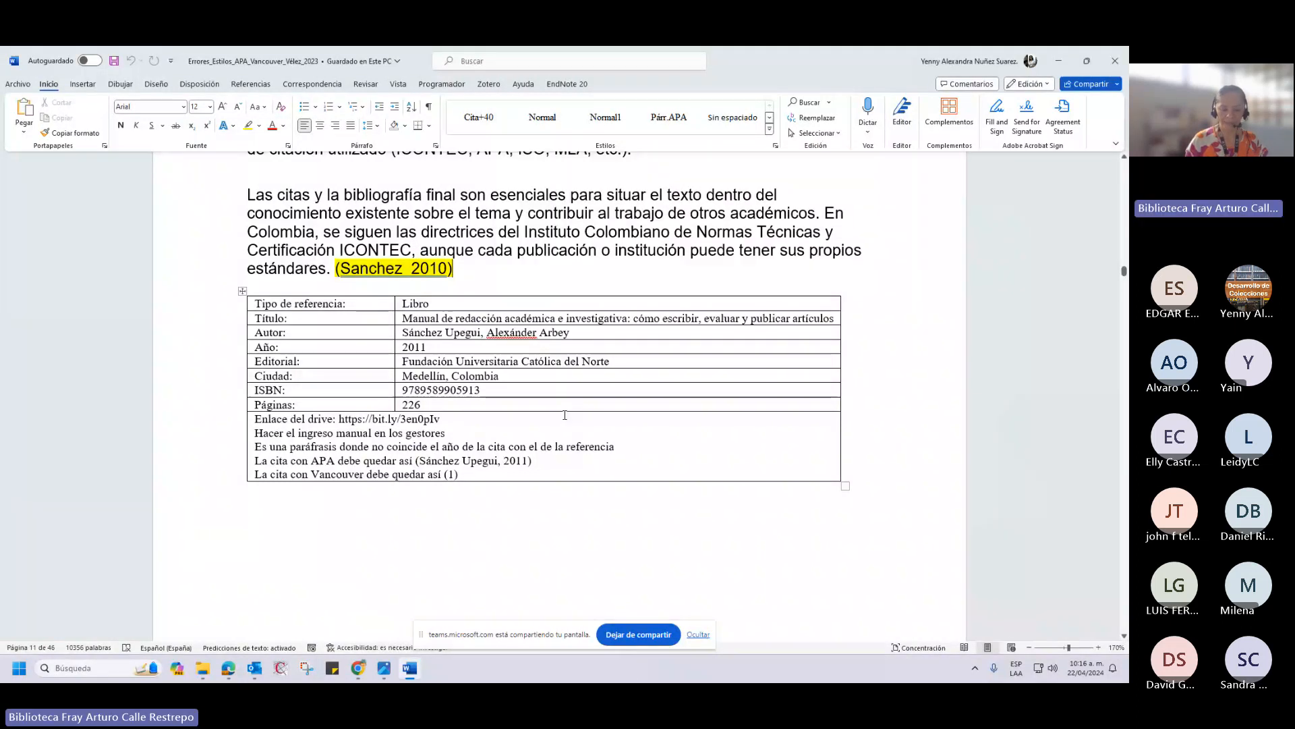
Switch to Chrome, search Google for "zotero" in a new tab and open the official zotero.org site.
mouse_move(365, 673)
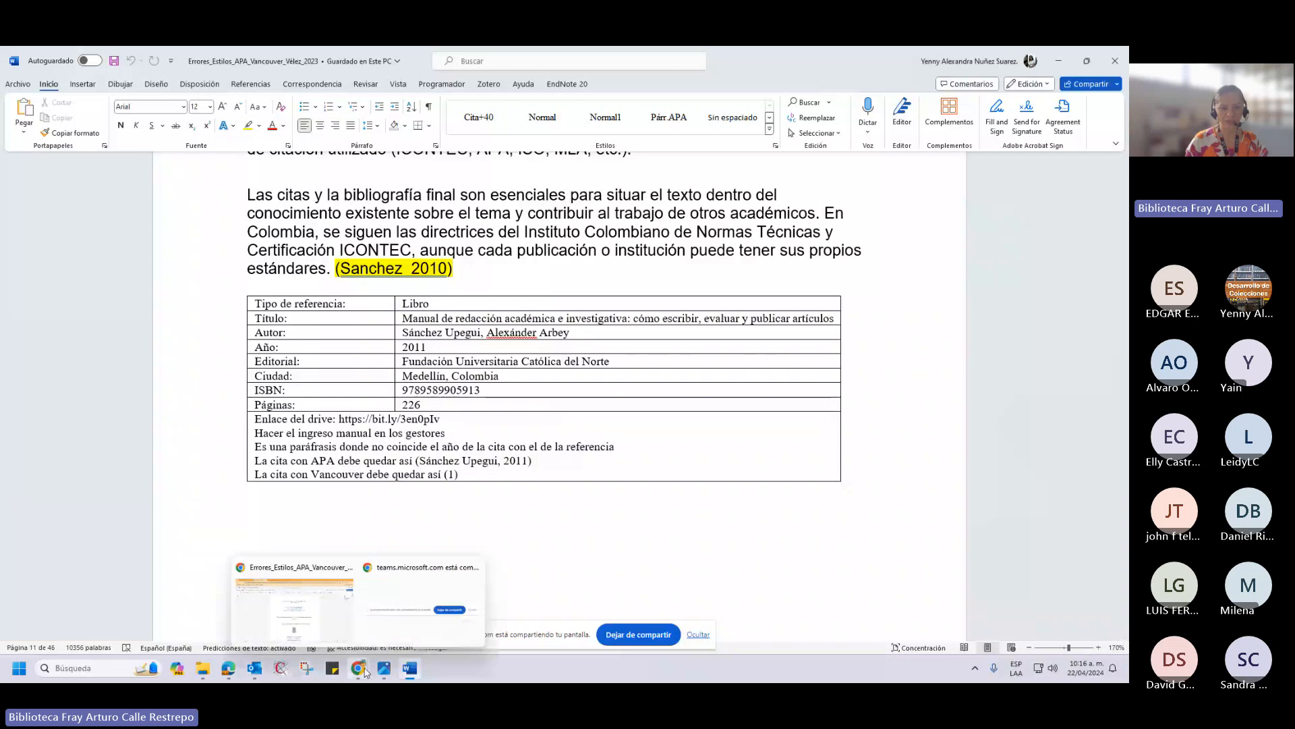
click(329, 636)
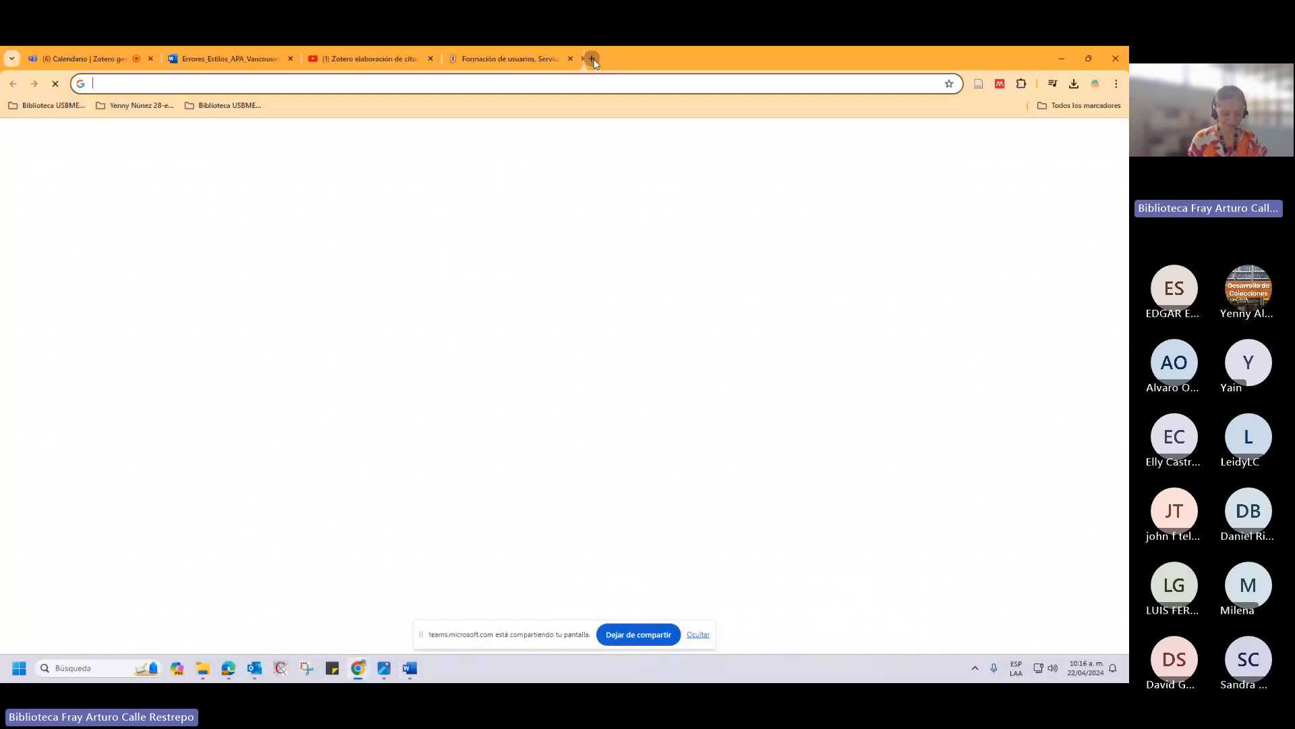
click(595, 60)
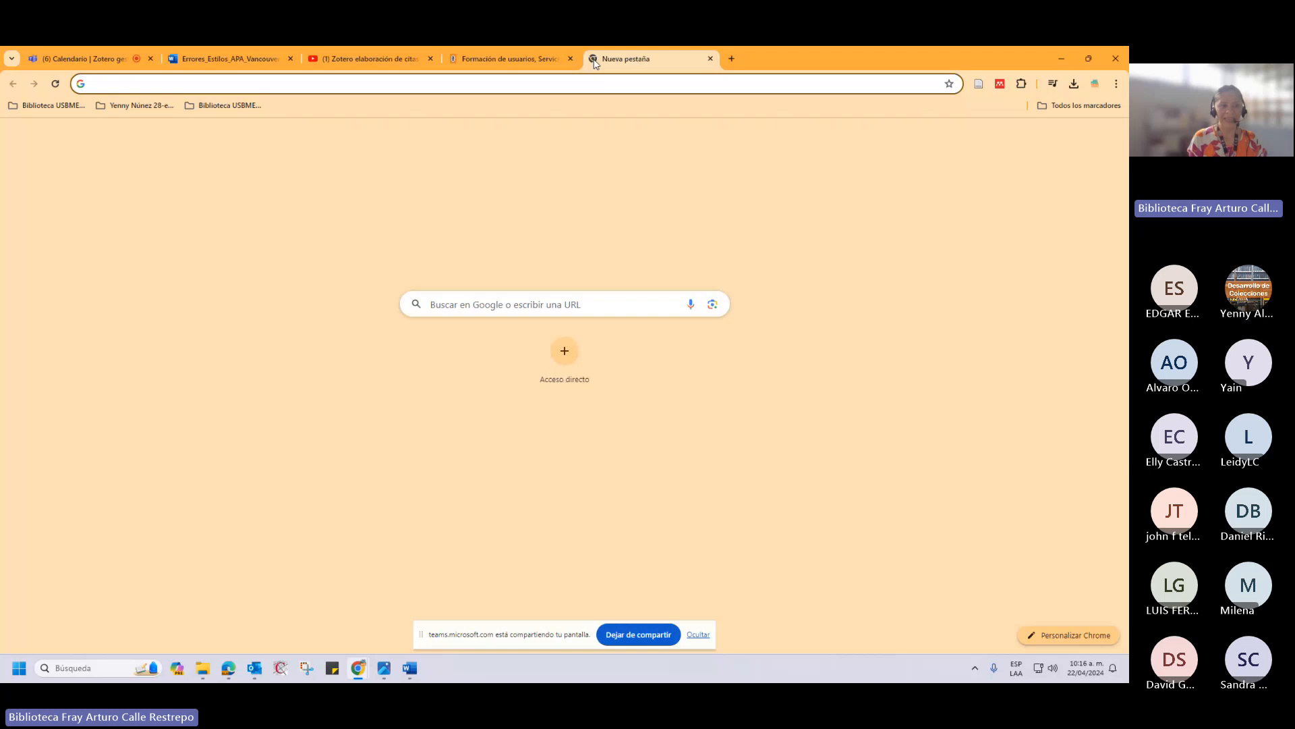
text(zotero)
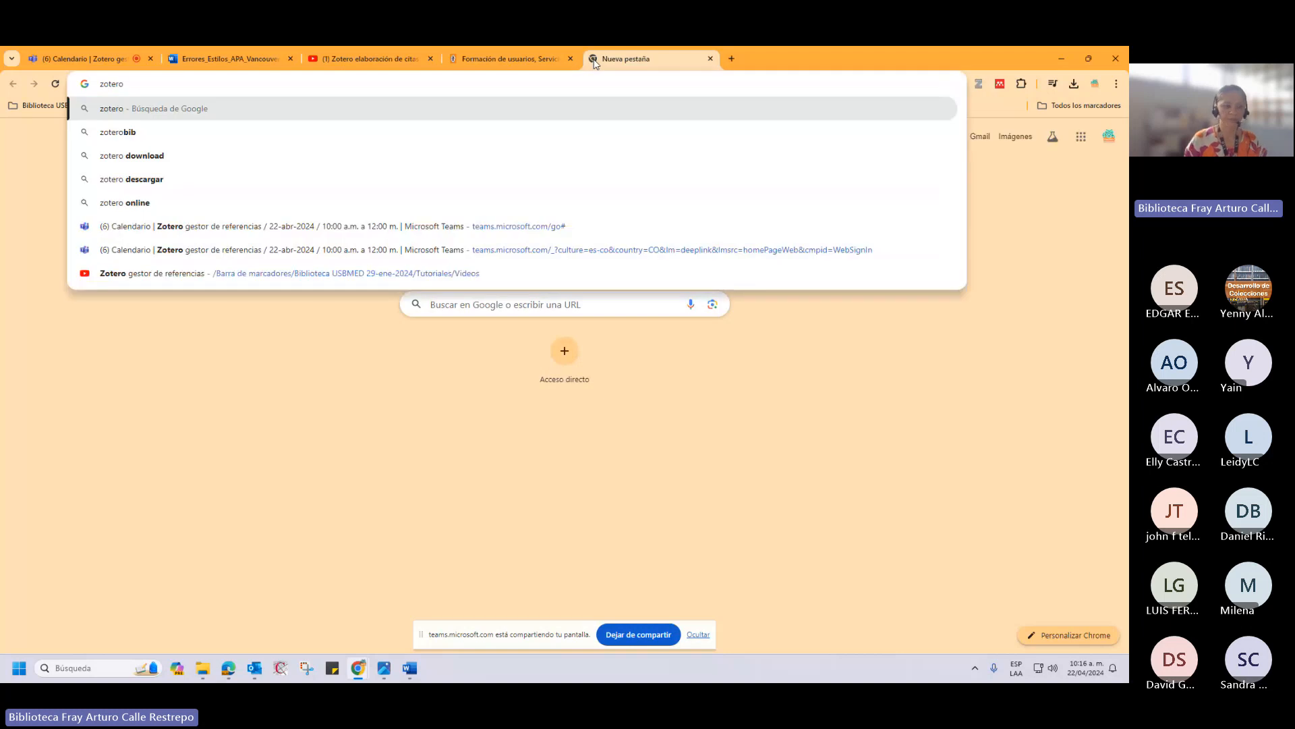
key(Return)
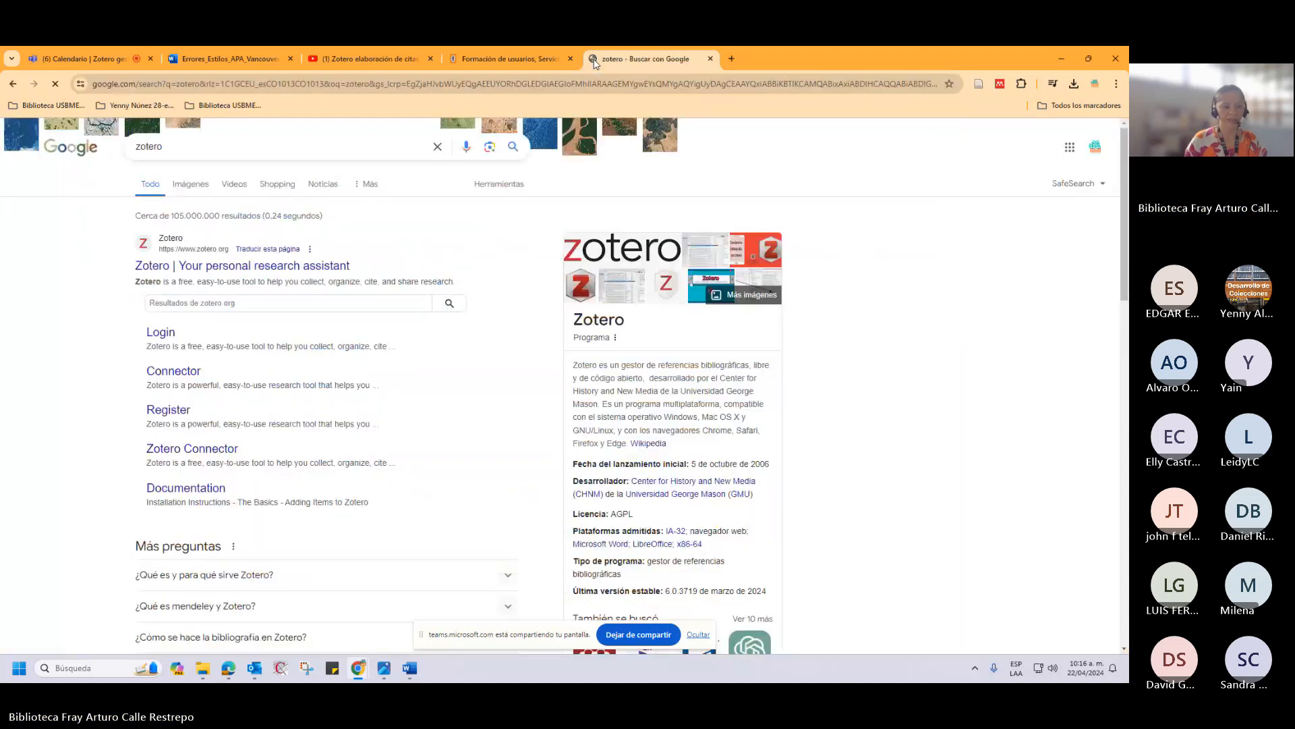
click(284, 268)
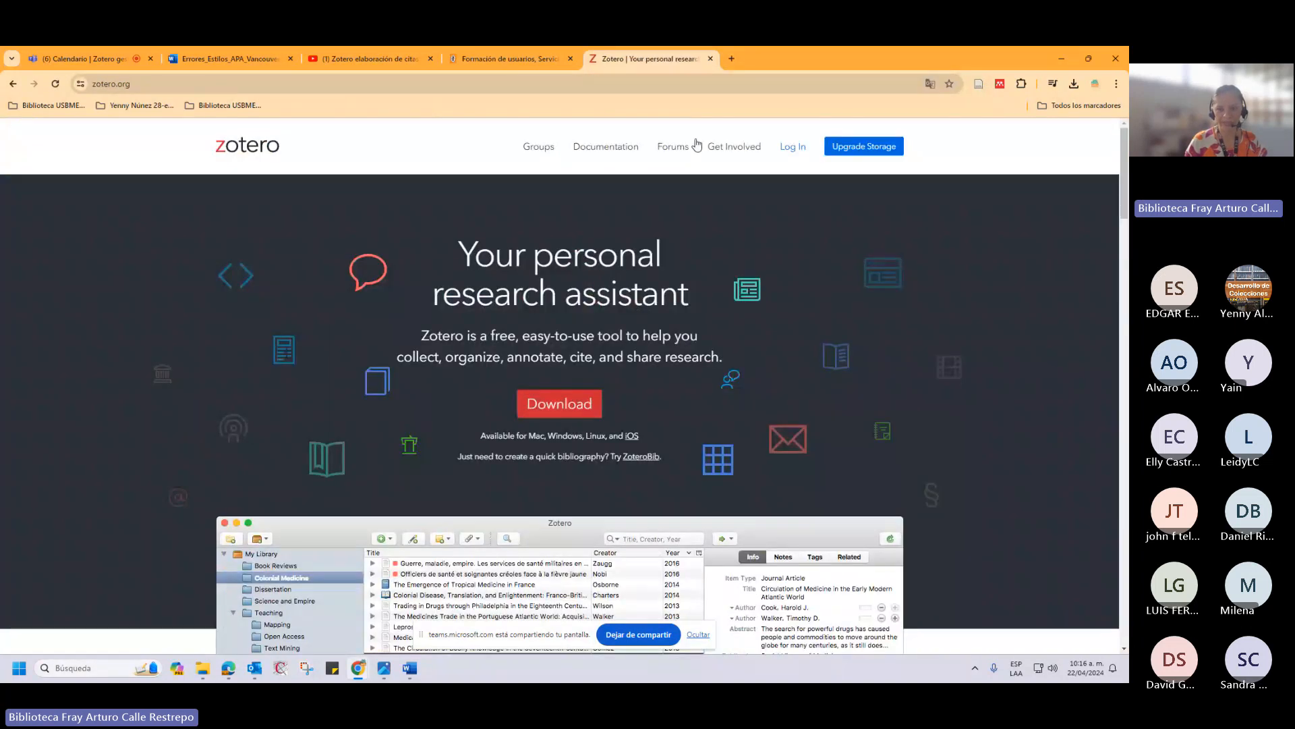
Go to Zotero's login page and open the registration form for a free account.
click(794, 148)
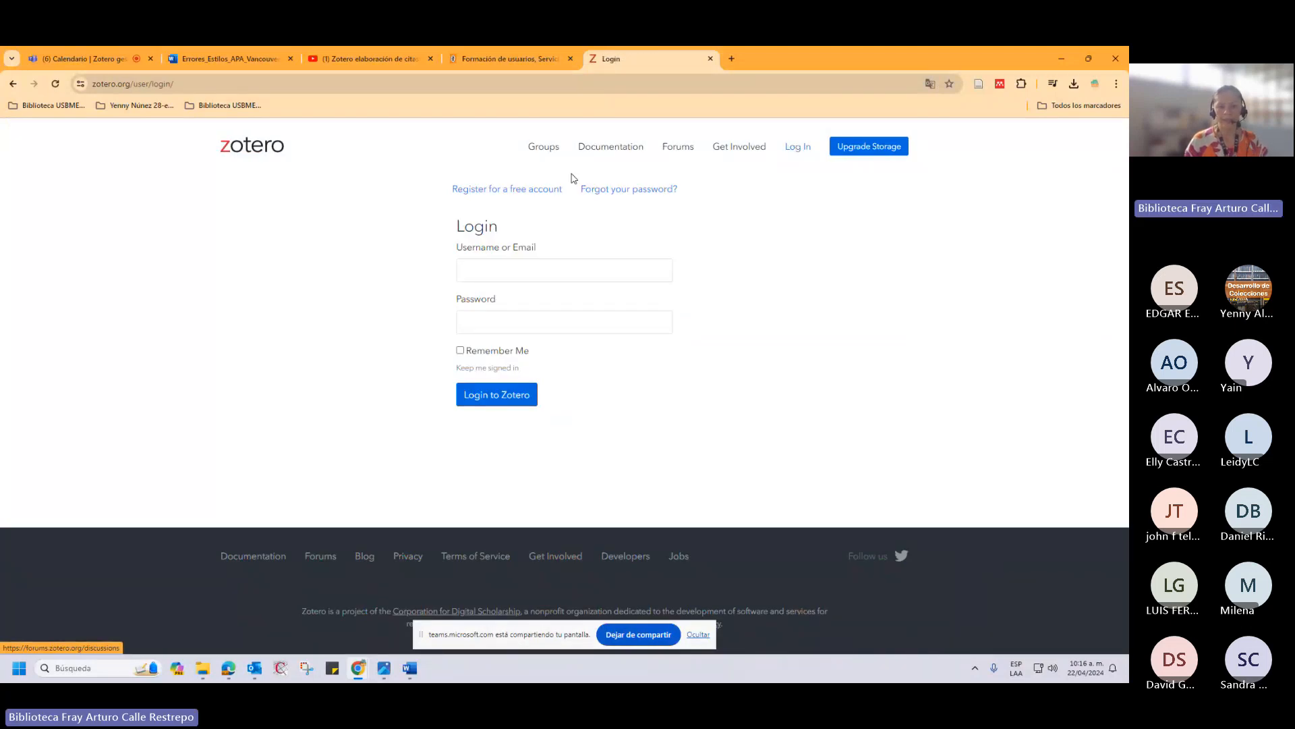
click(513, 195)
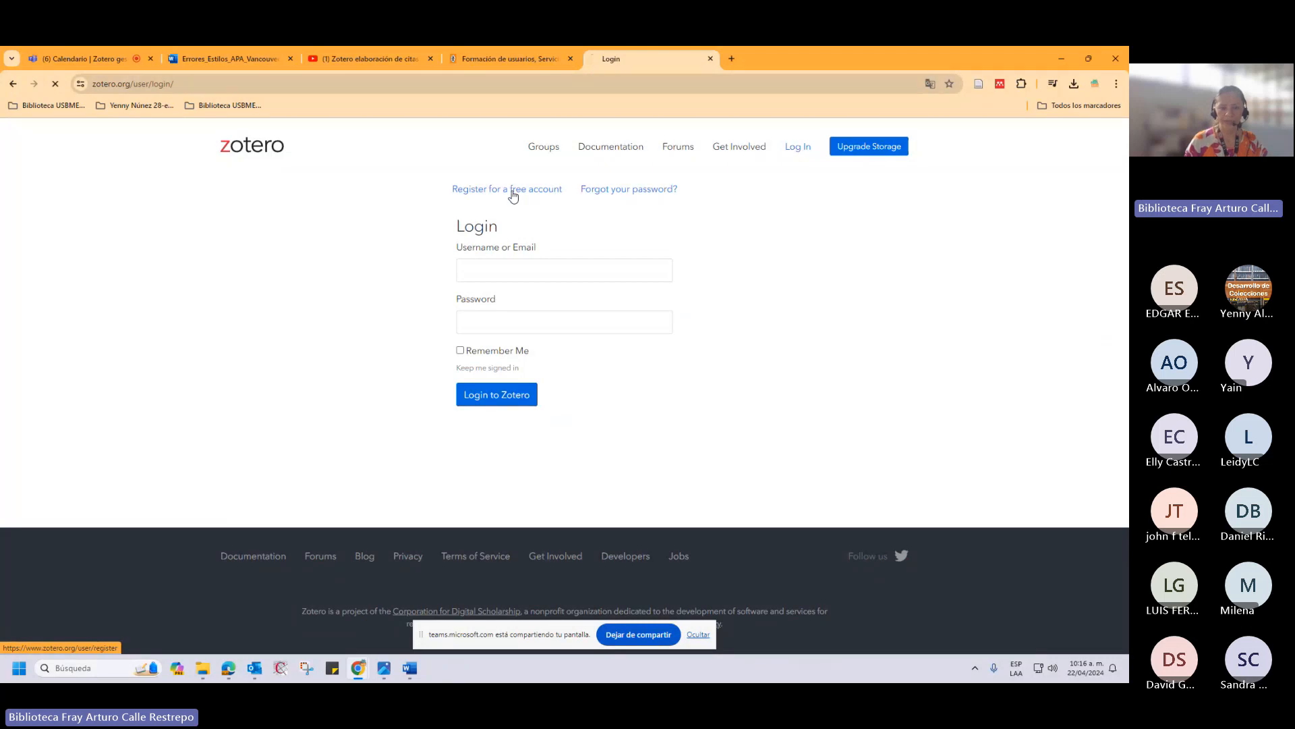
scroll(660, 301, down, 1)
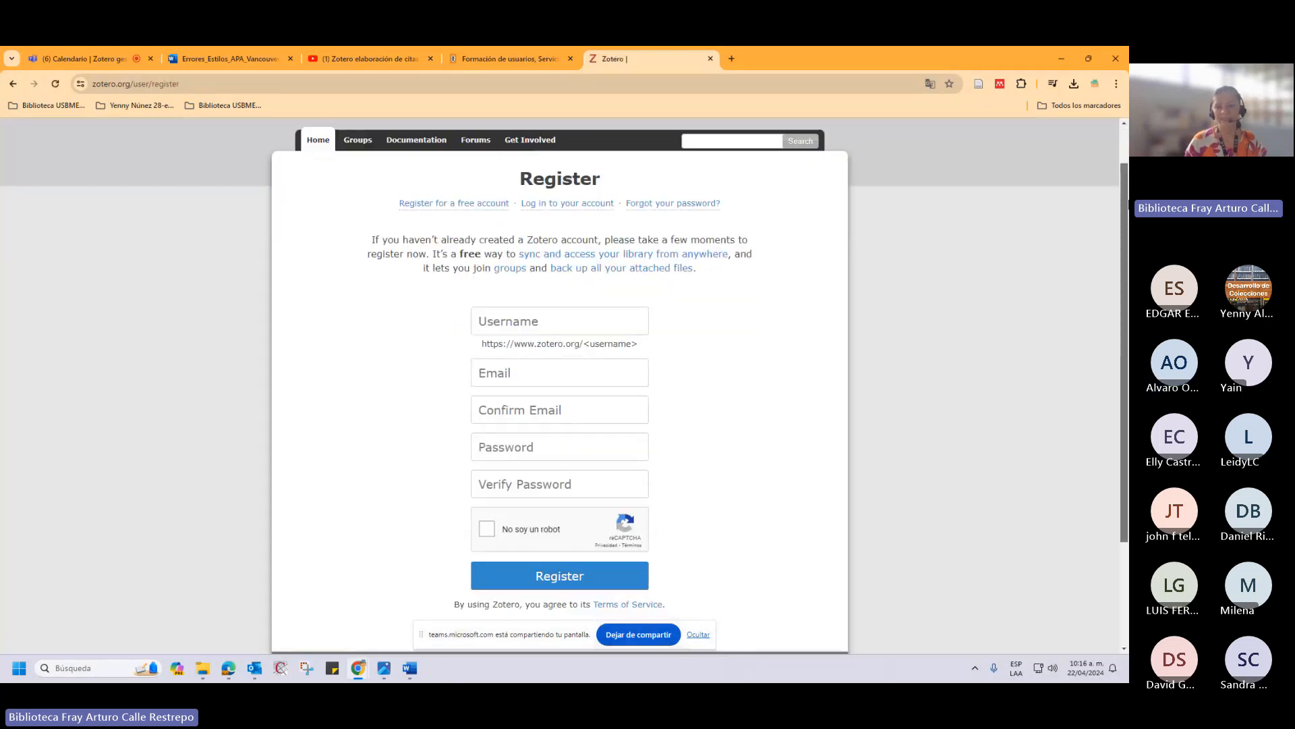
Go through the registration form's Username, Email, Confirm Email, Password and Verify Password fields without filling them in.
click(601, 300)
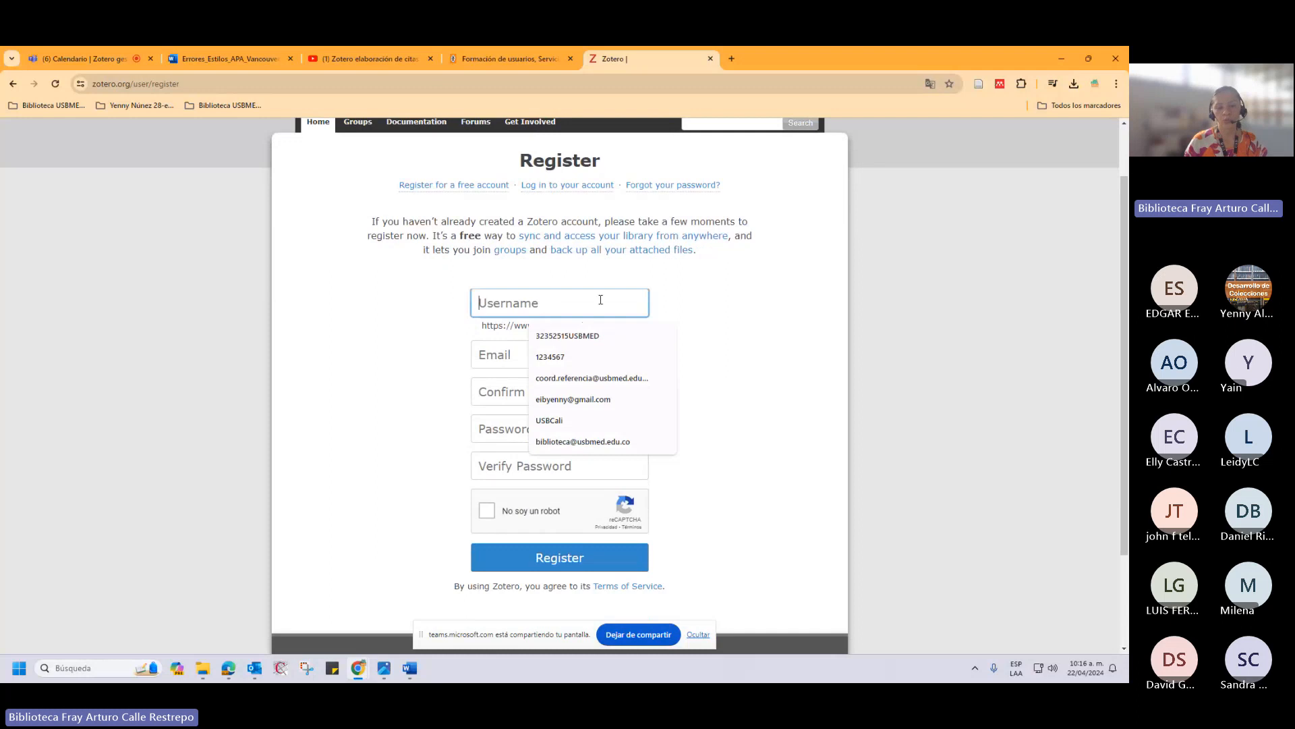
click(483, 354)
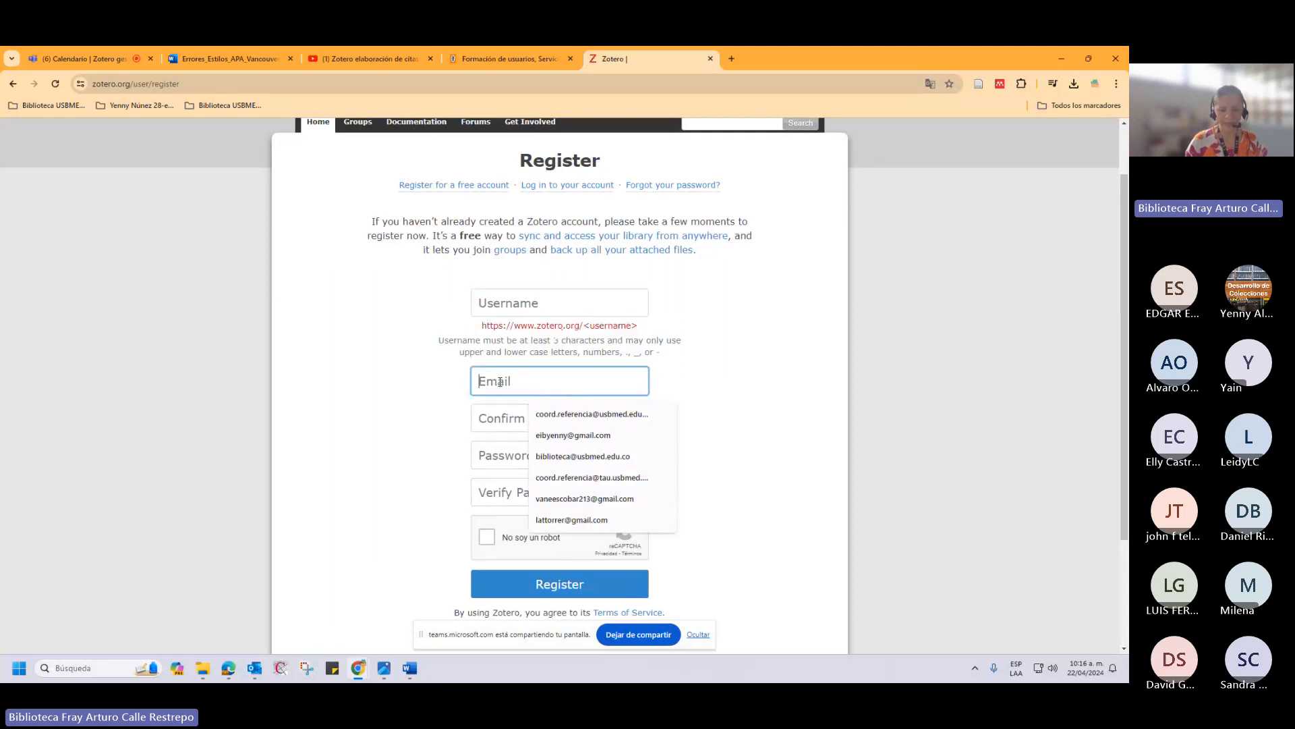
click(498, 415)
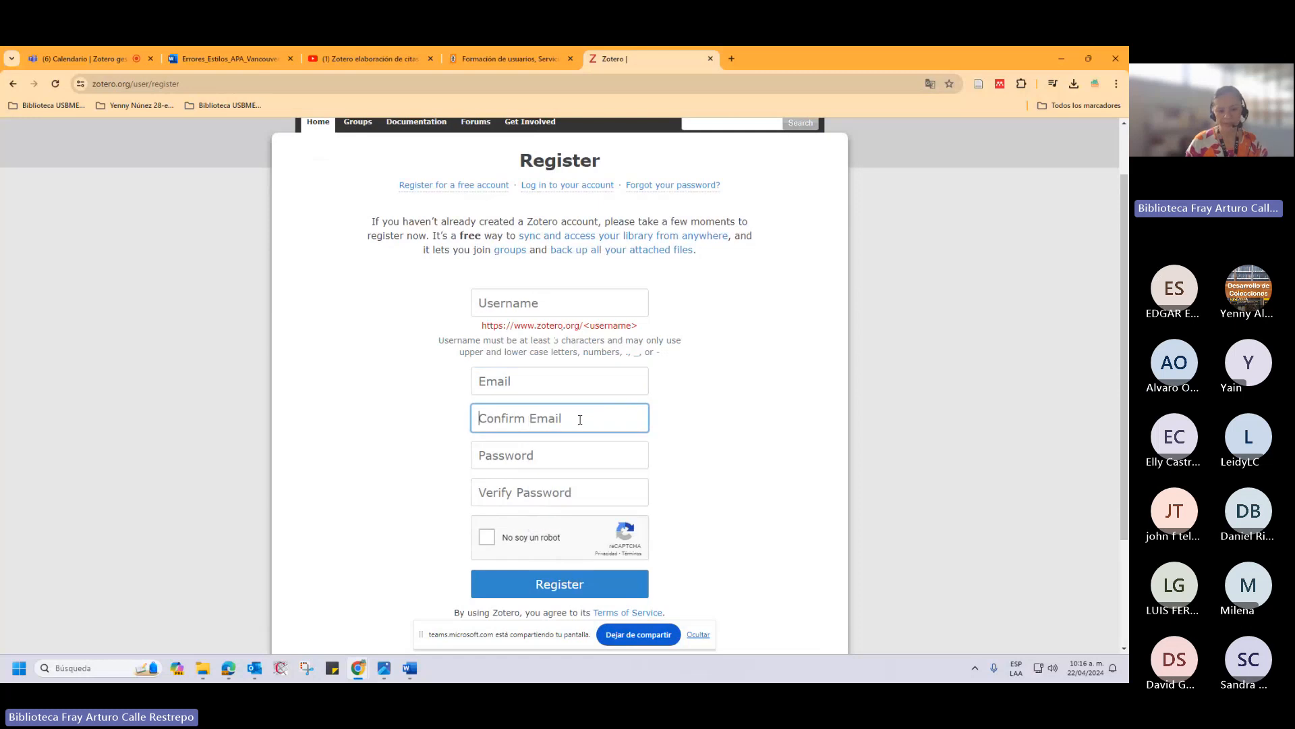
click(550, 455)
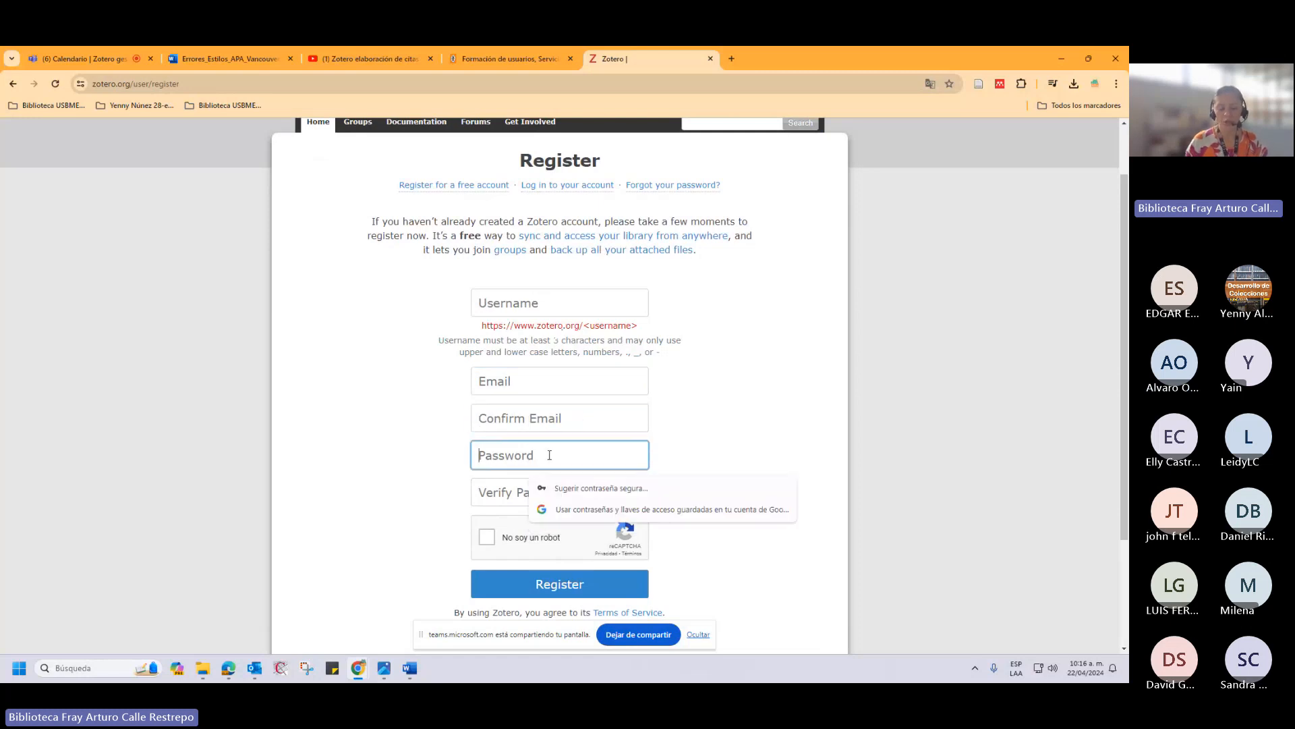
click(510, 493)
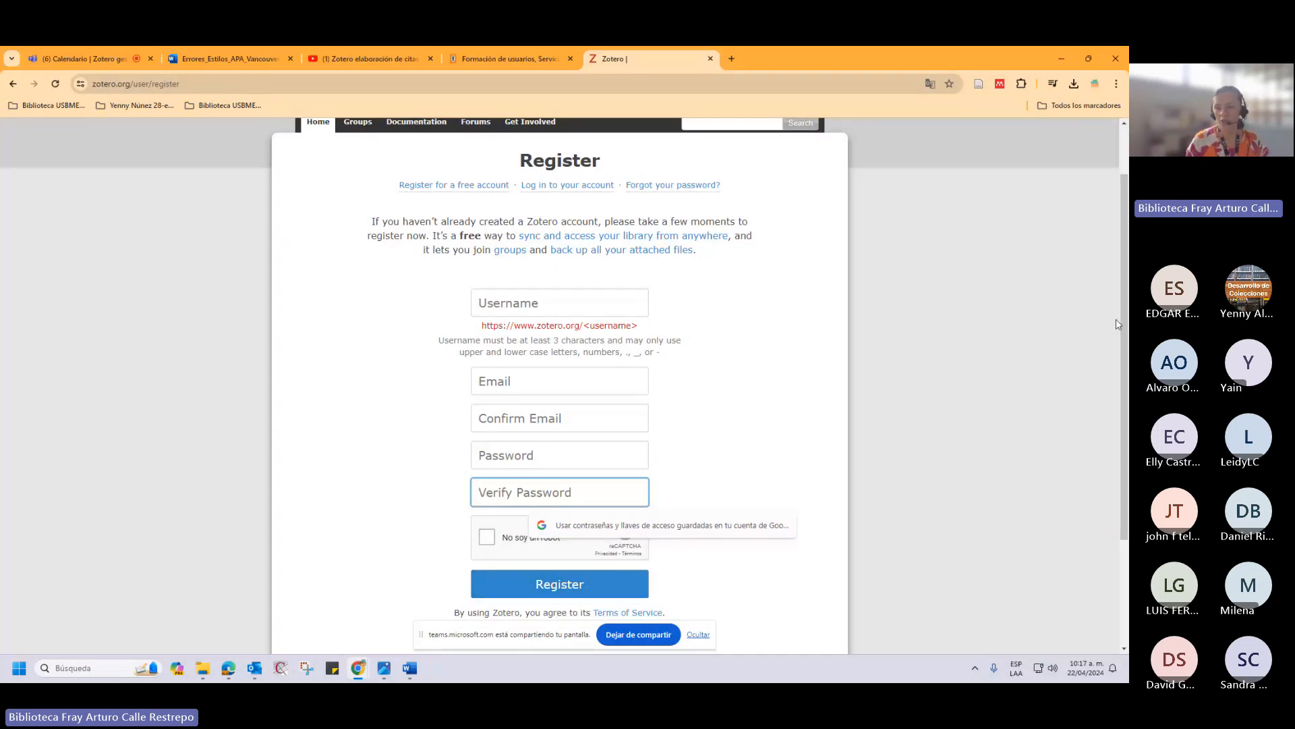
scroll(1059, 399, down, 1)
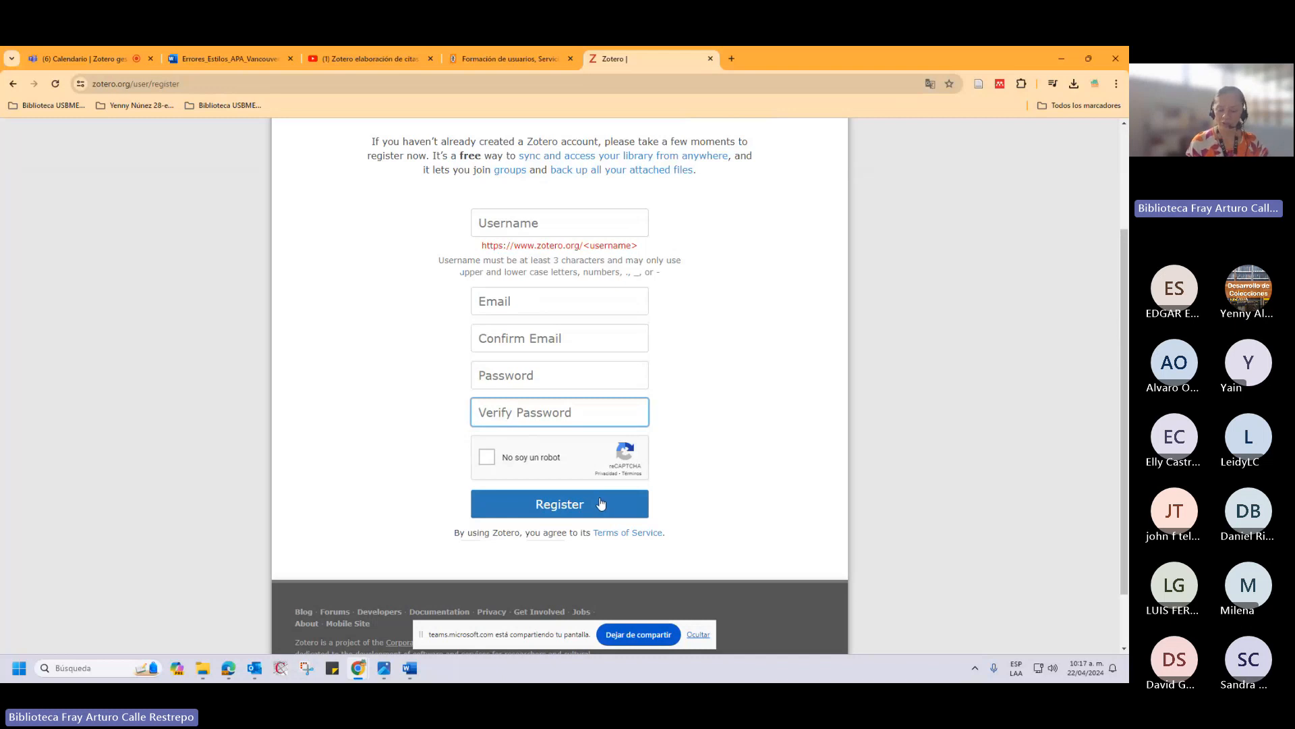
Review the book reference table in Word again and return to the Username field of the Zotero registration form in Chrome.
mouse_move(407, 674)
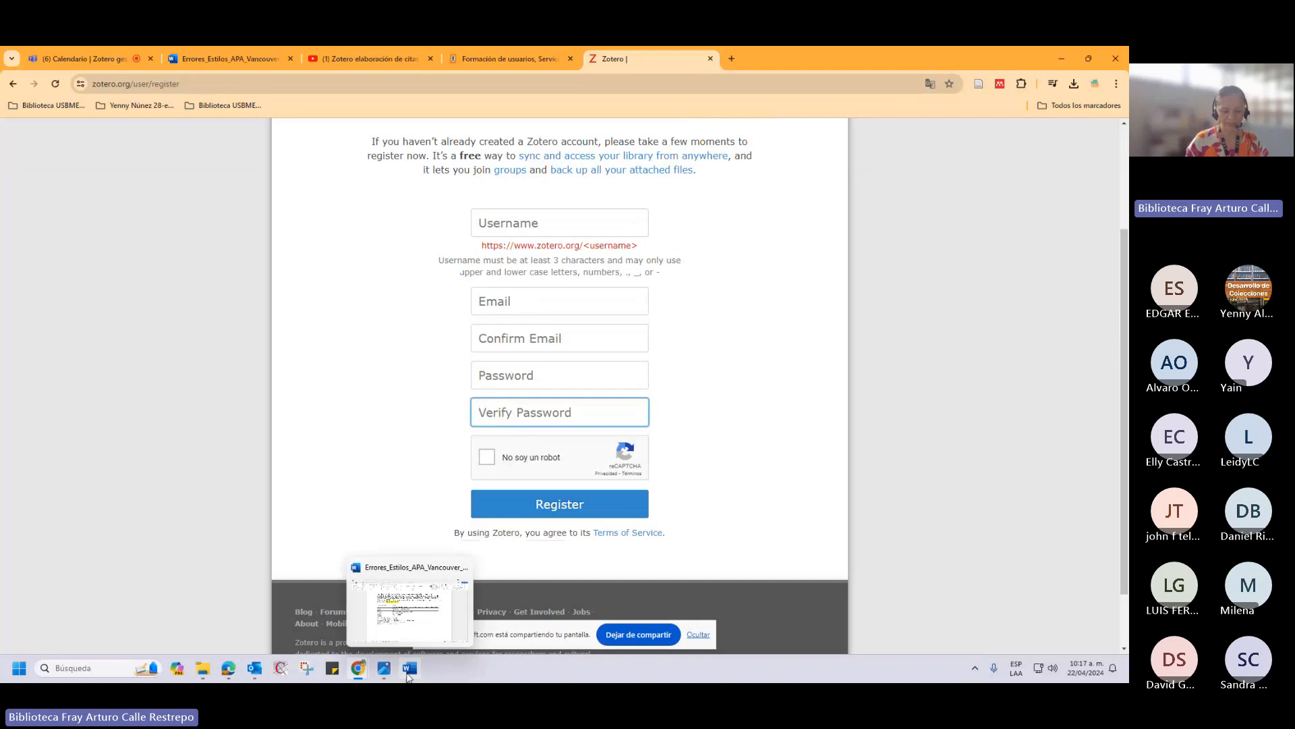
click(417, 646)
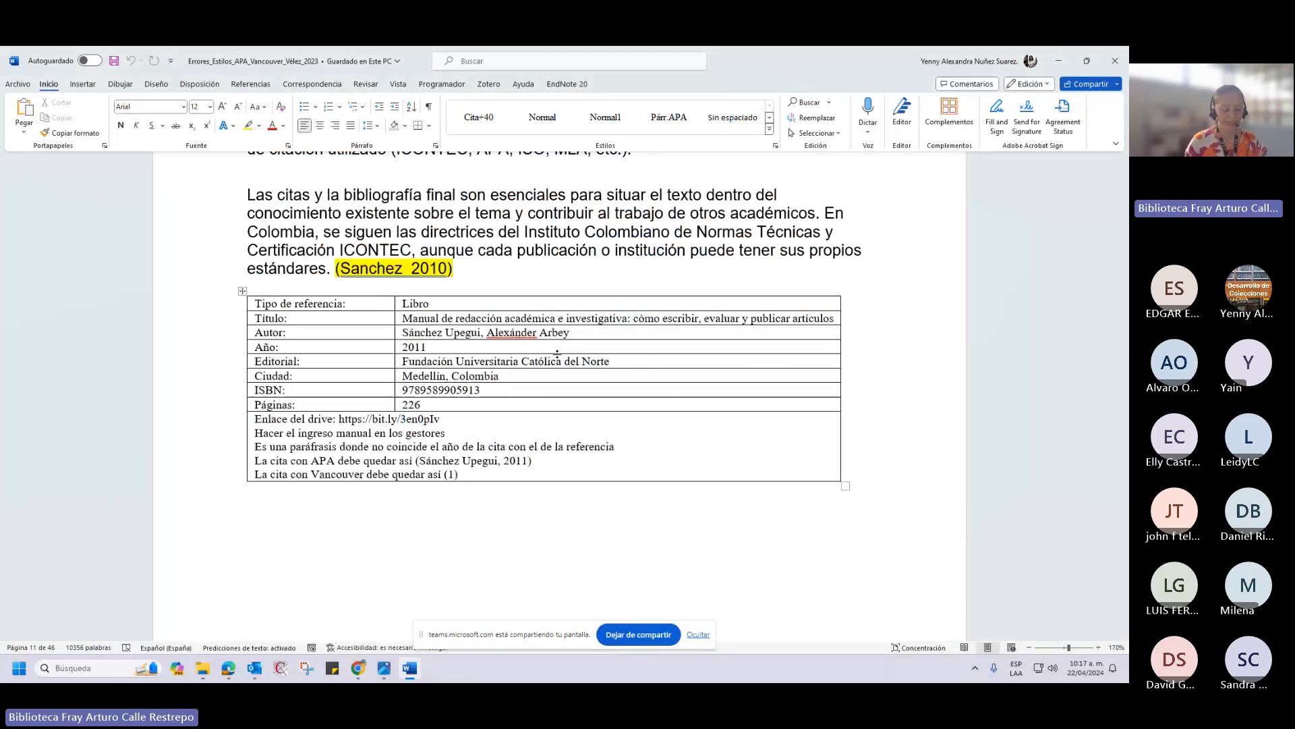
key(alt+Tab)
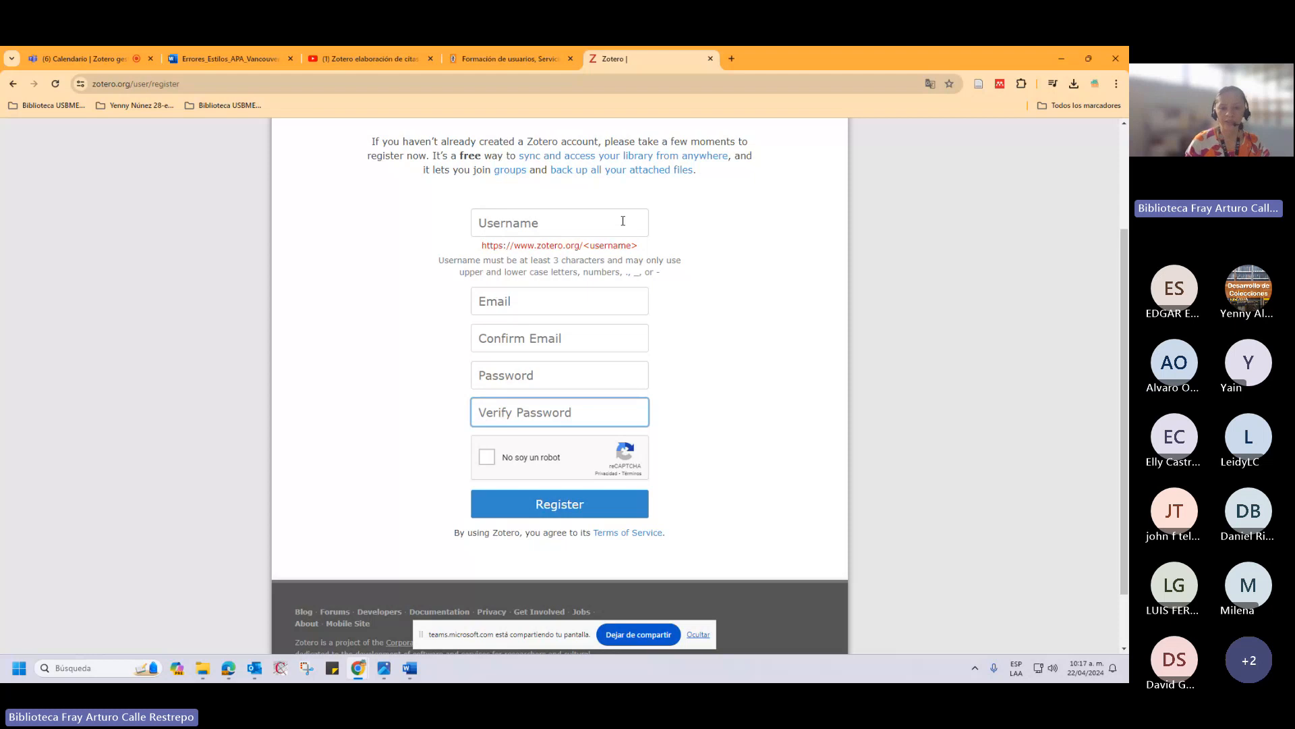
click(483, 224)
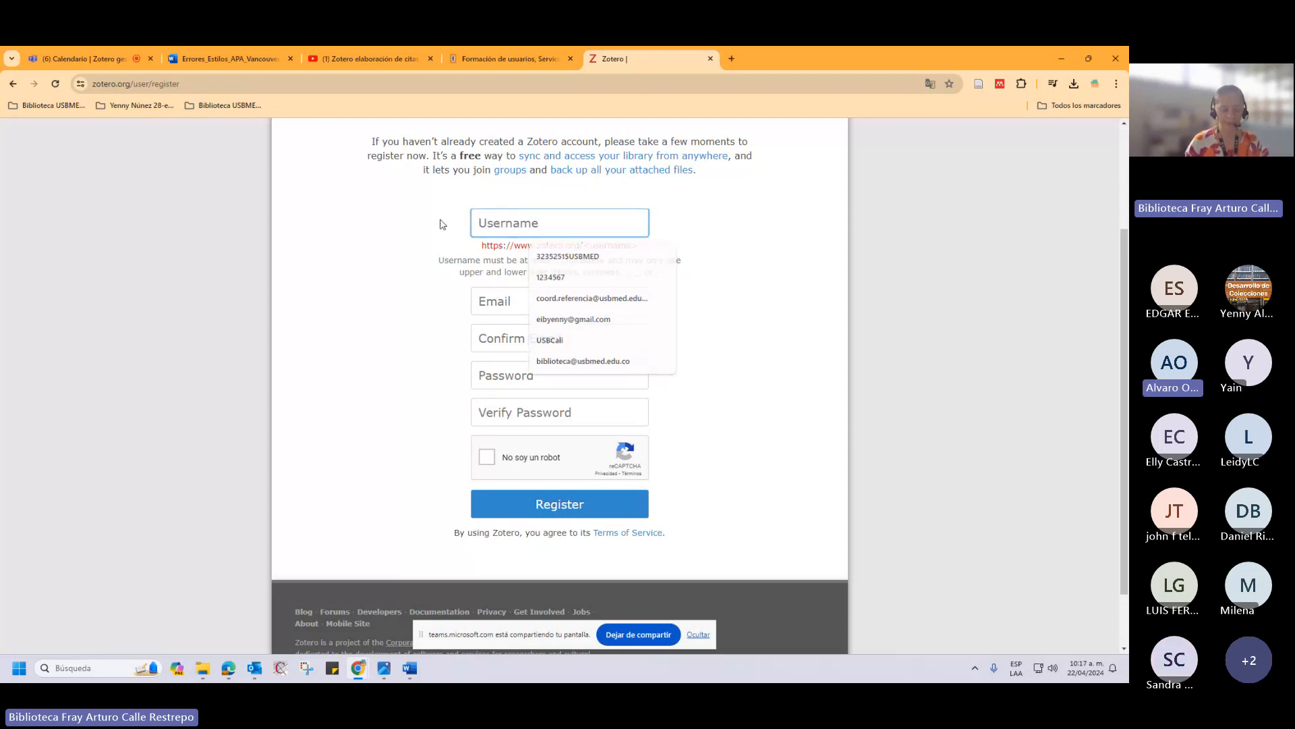
click(440, 224)
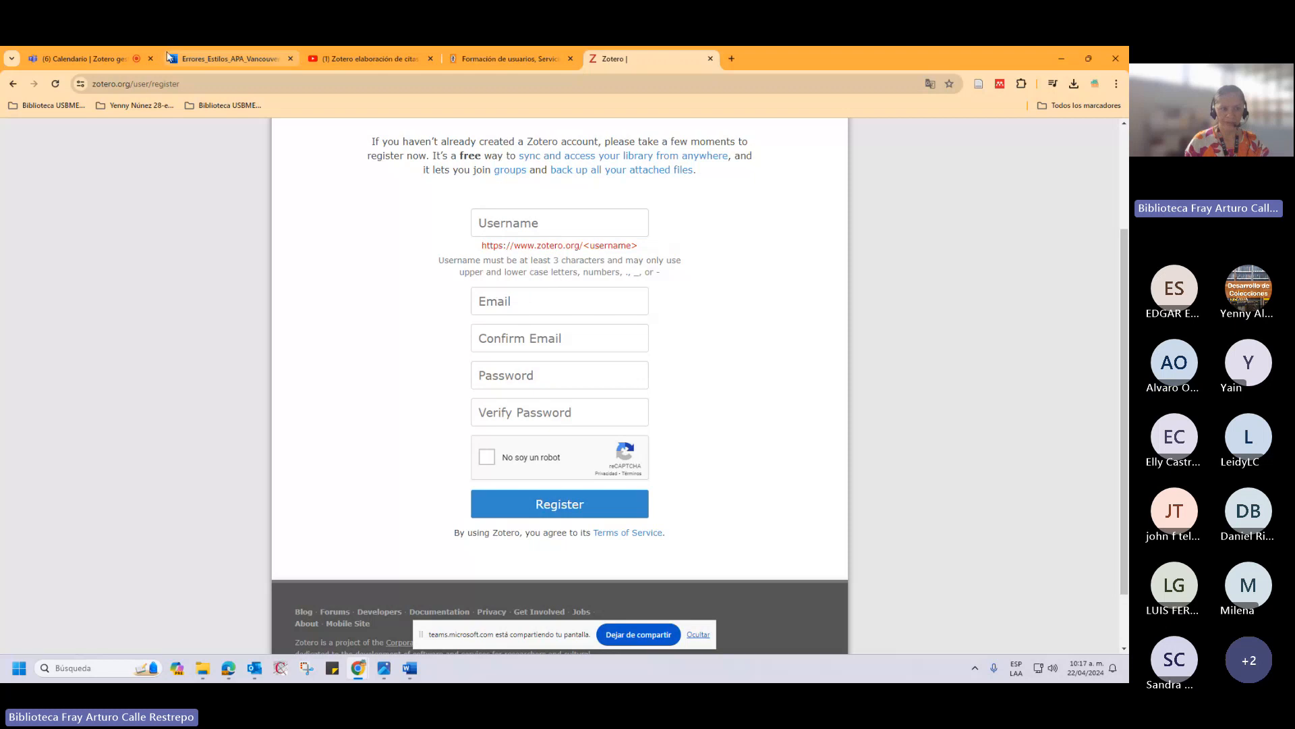
Copy the earlier "Tutorial de Zotero" message with its YouTube link in the Teams meeting chat and resend it without the video preview.
click(108, 58)
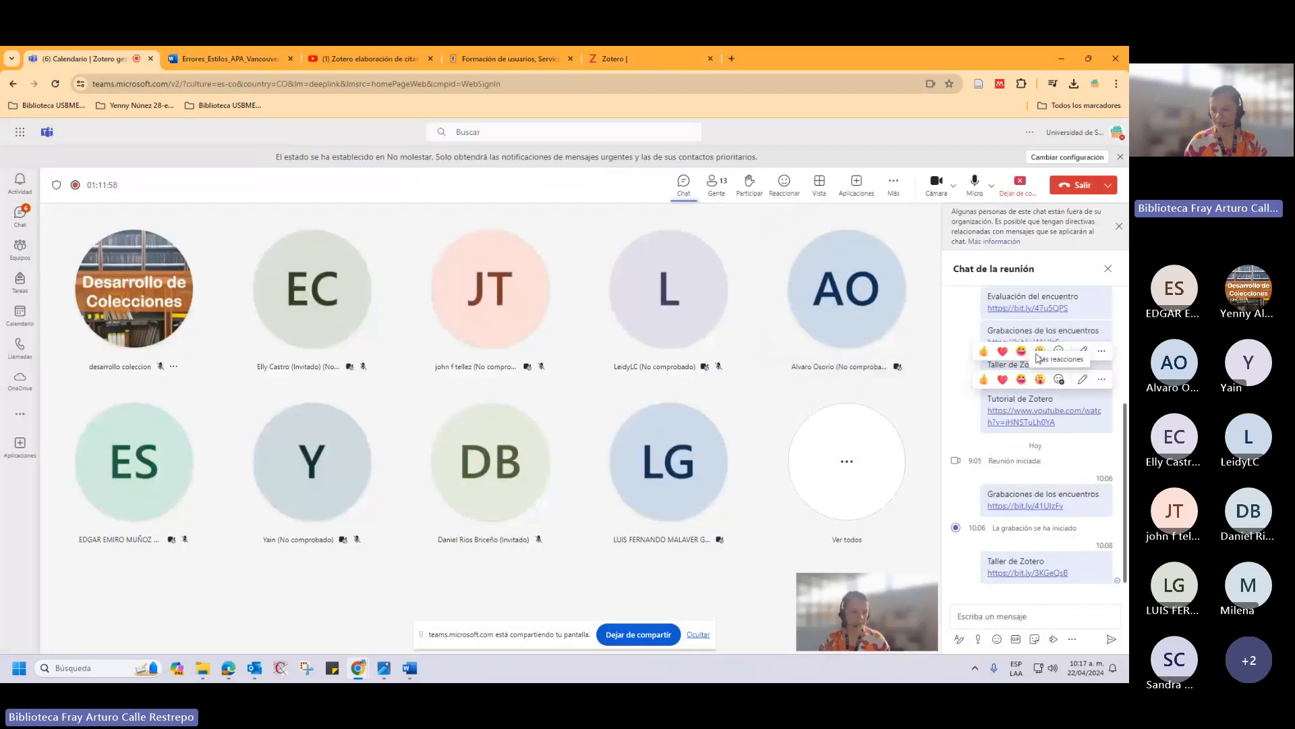
drag(1068, 422, 987, 405)
key(ctrl+c)
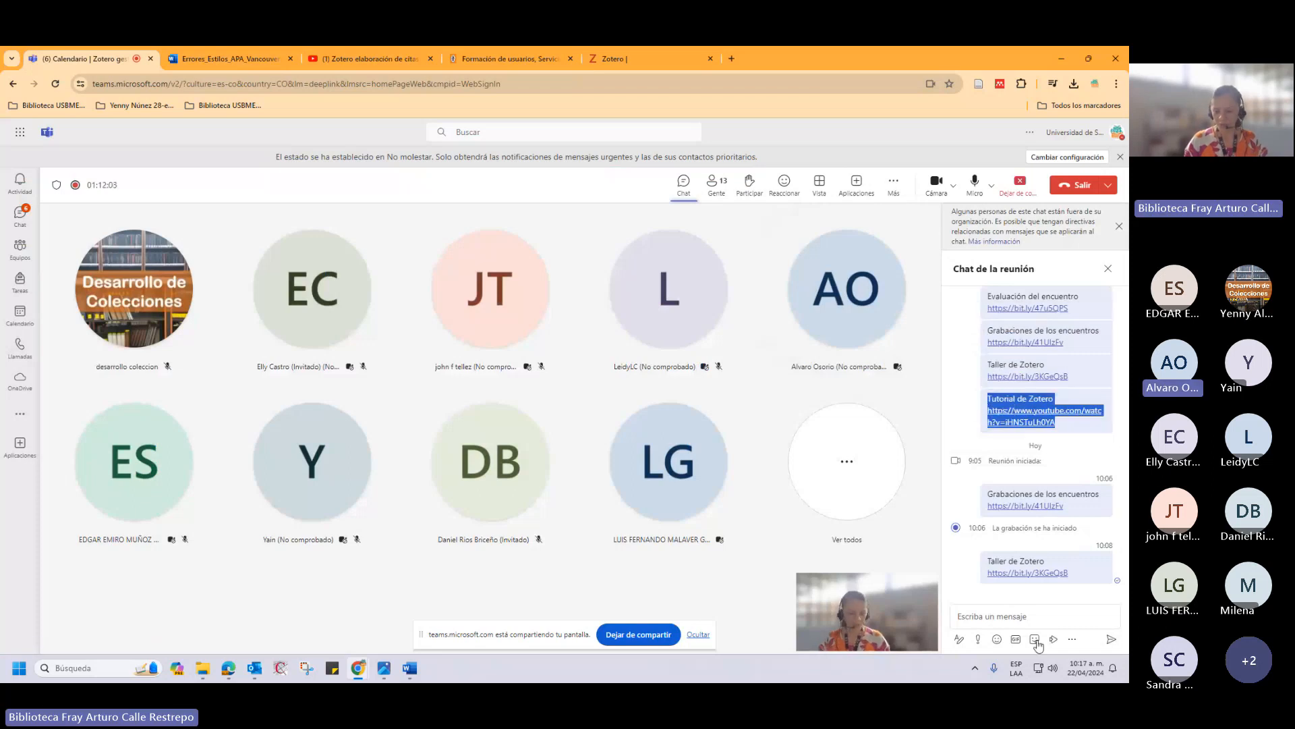
click(1012, 616)
key(ctrl+v)
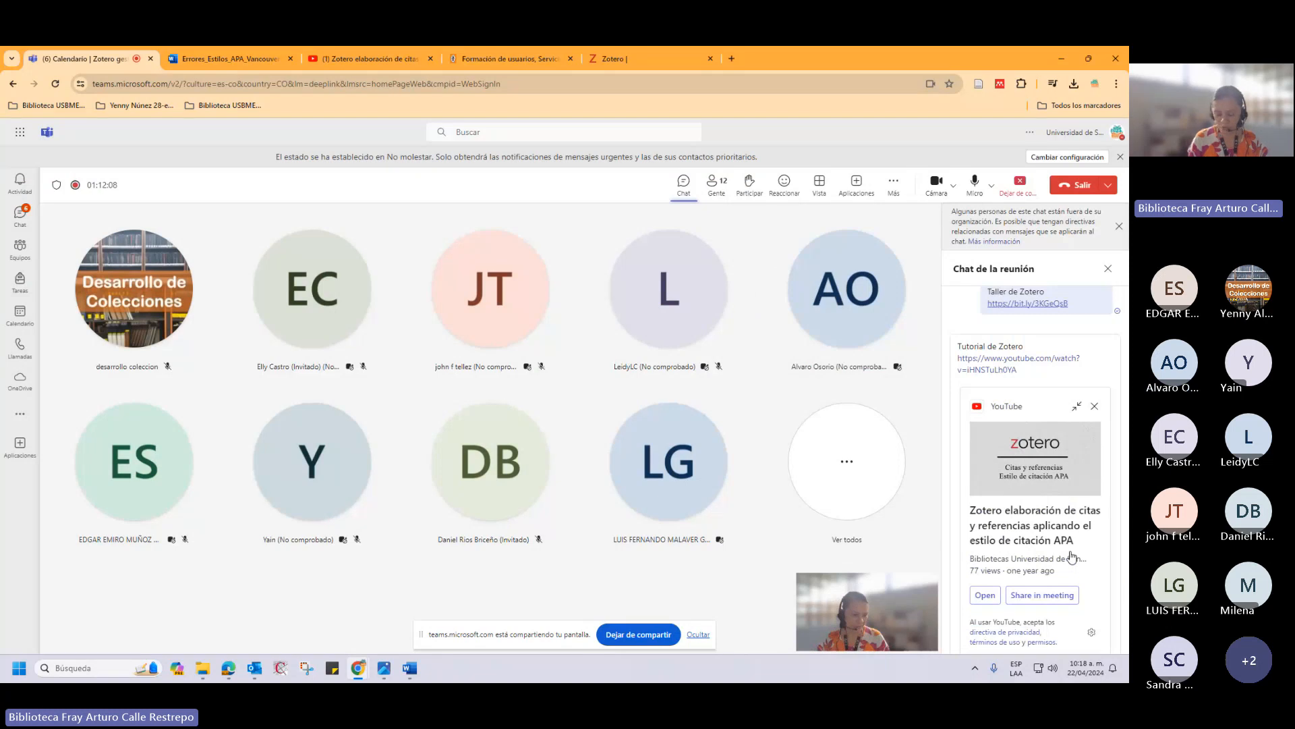
click(1094, 406)
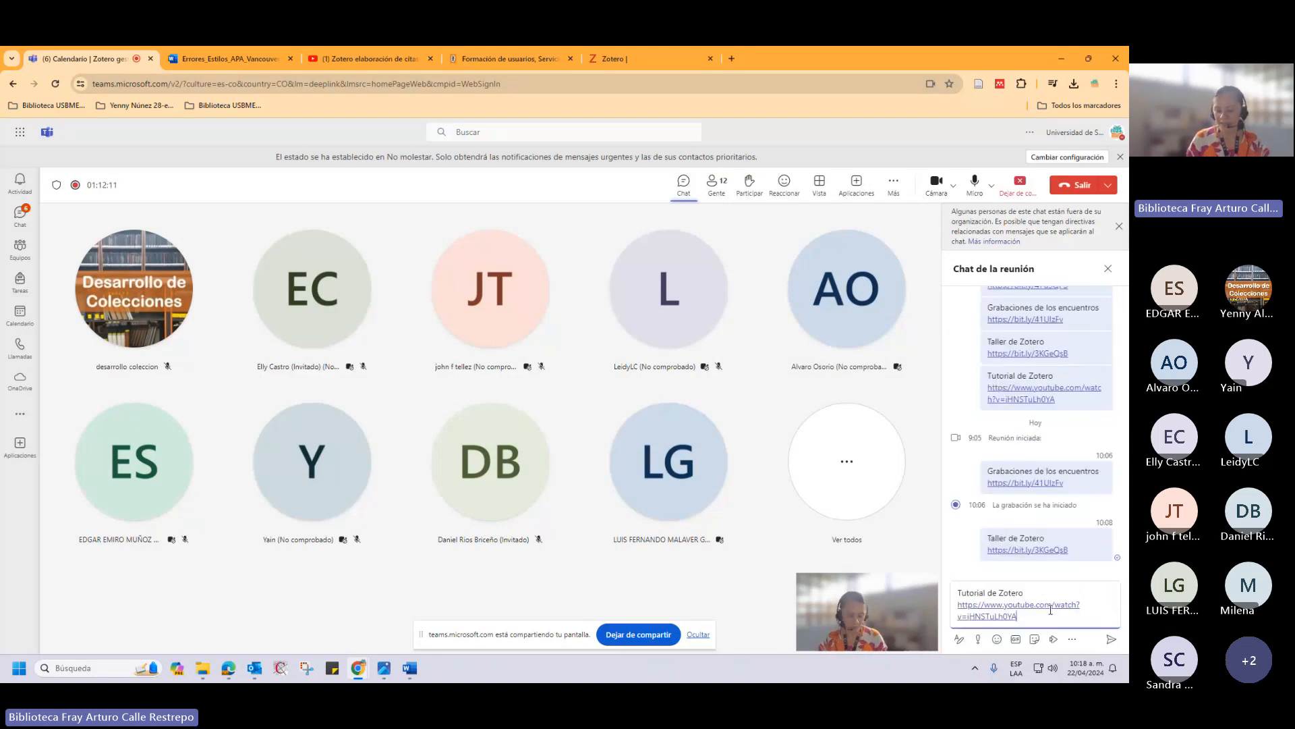
key(Return)
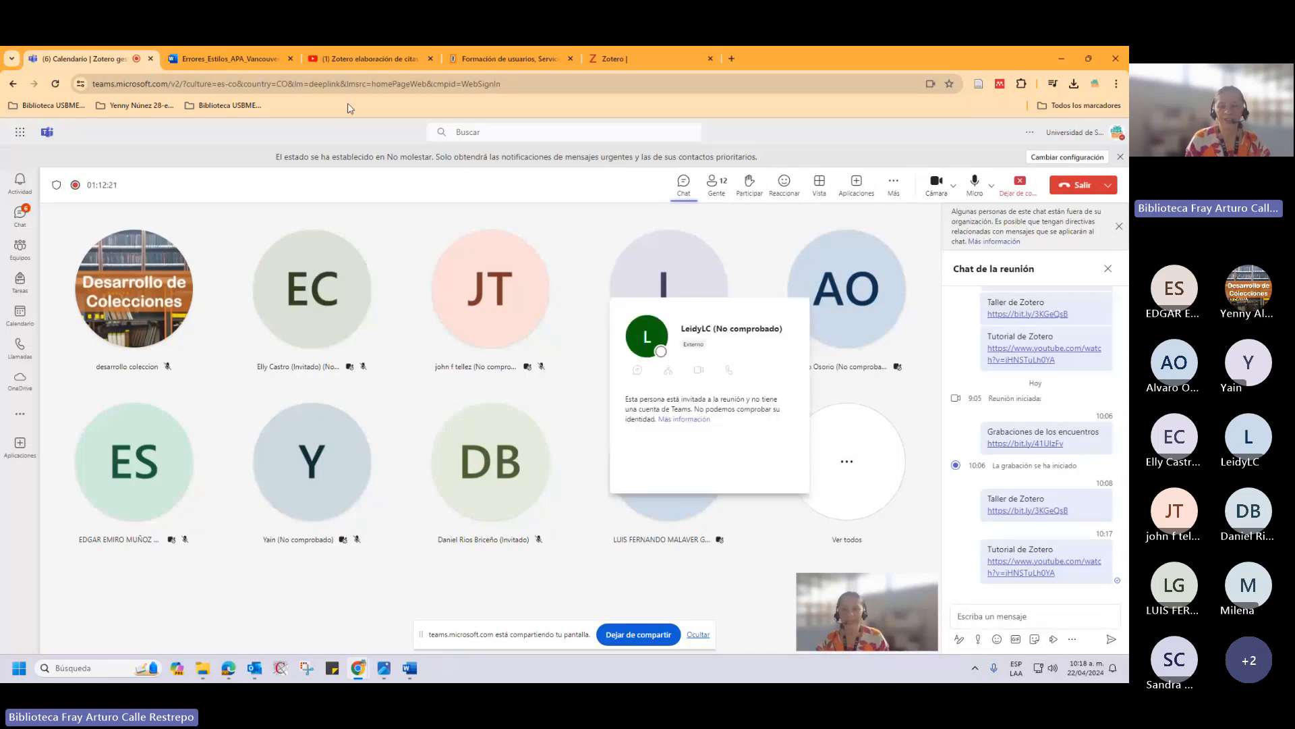
Open the Zotero tutorial video on YouTube and expand its description to review the timestamped contents list.
click(365, 58)
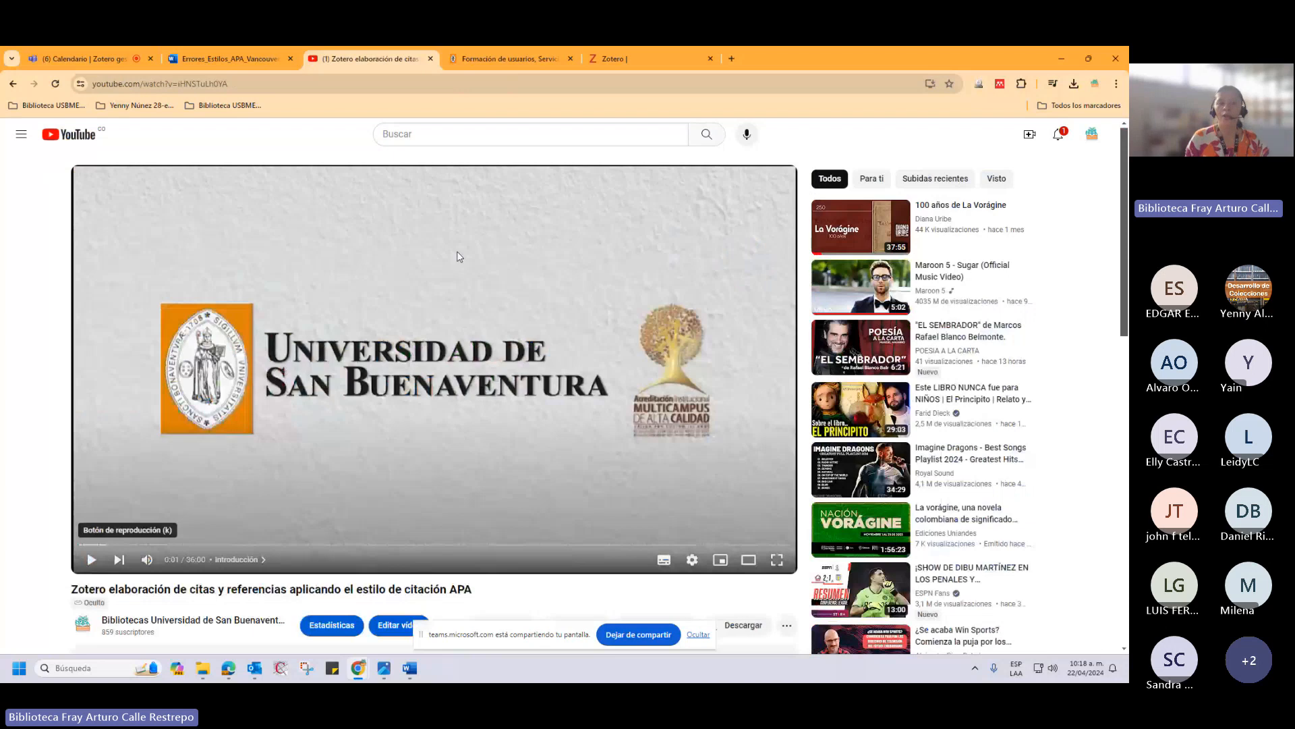
scroll(456, 252, down, 1)
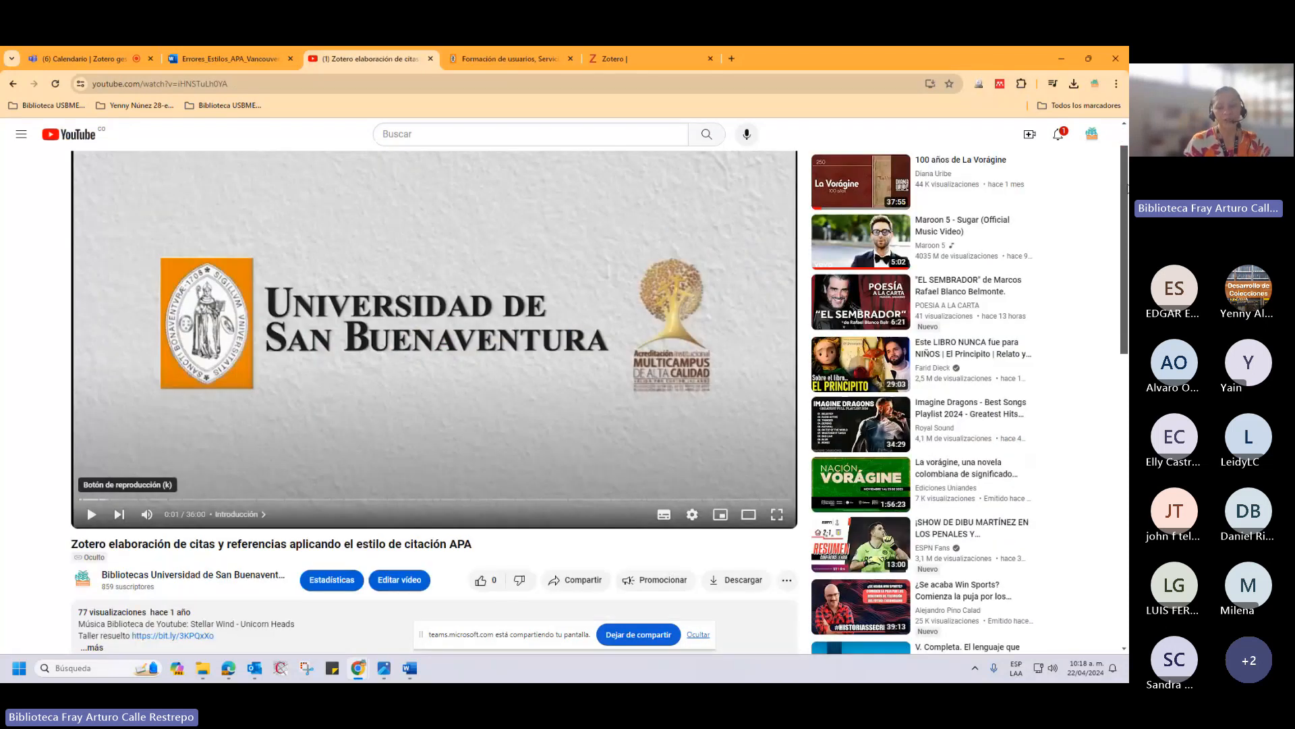
drag(1126, 188, 1128, 230)
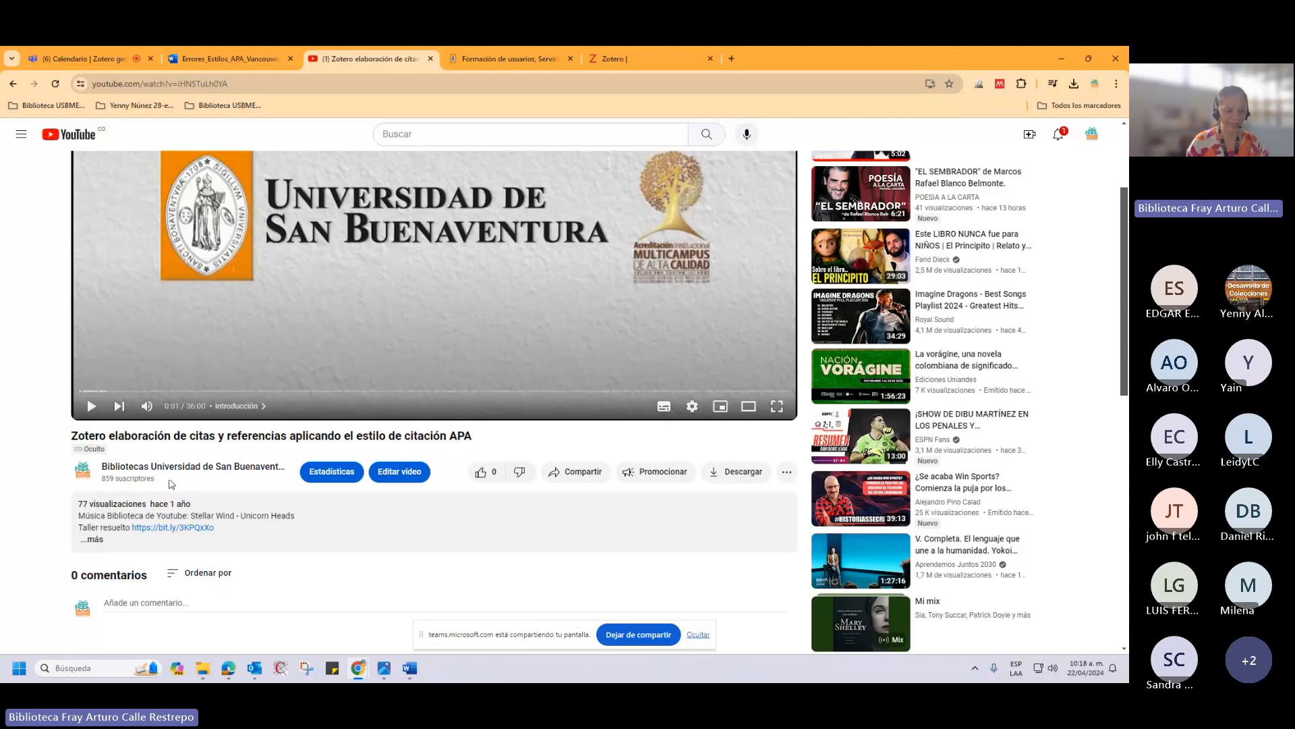
click(94, 540)
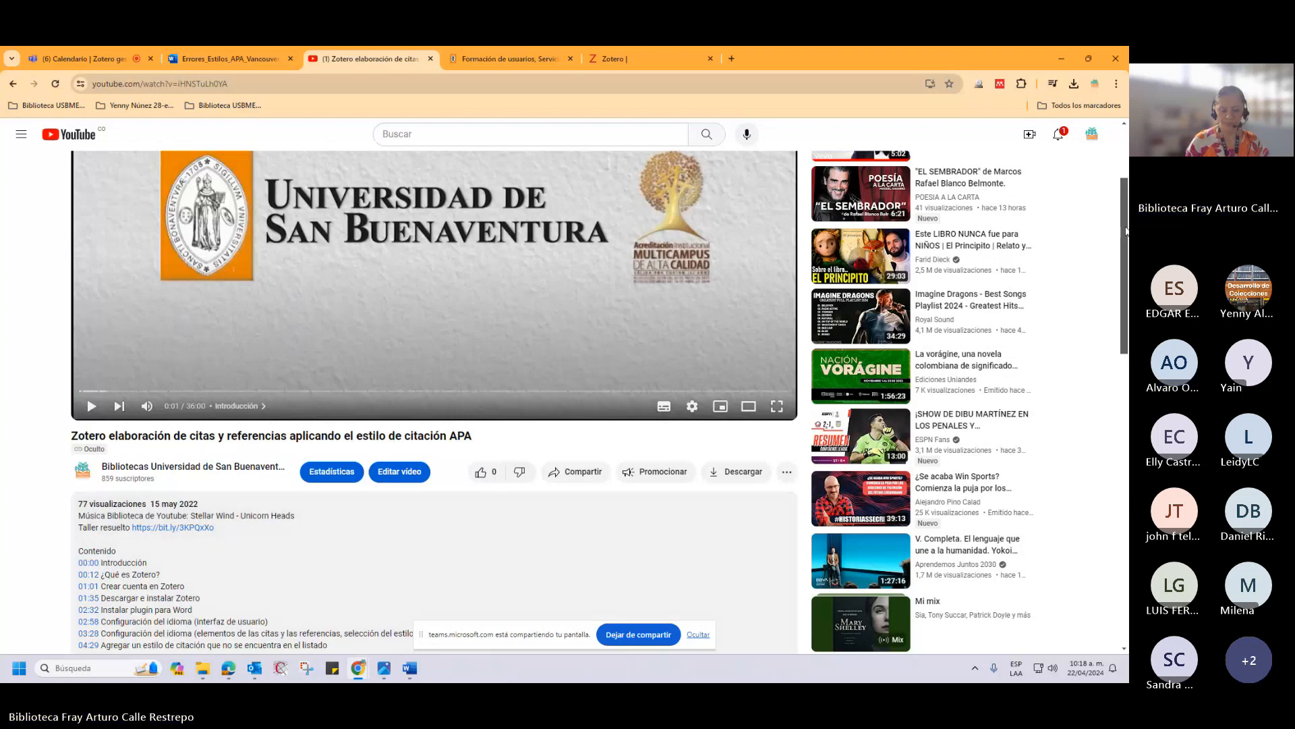
scroll(432, 405, down, 4)
scroll(264, 274, down, 1)
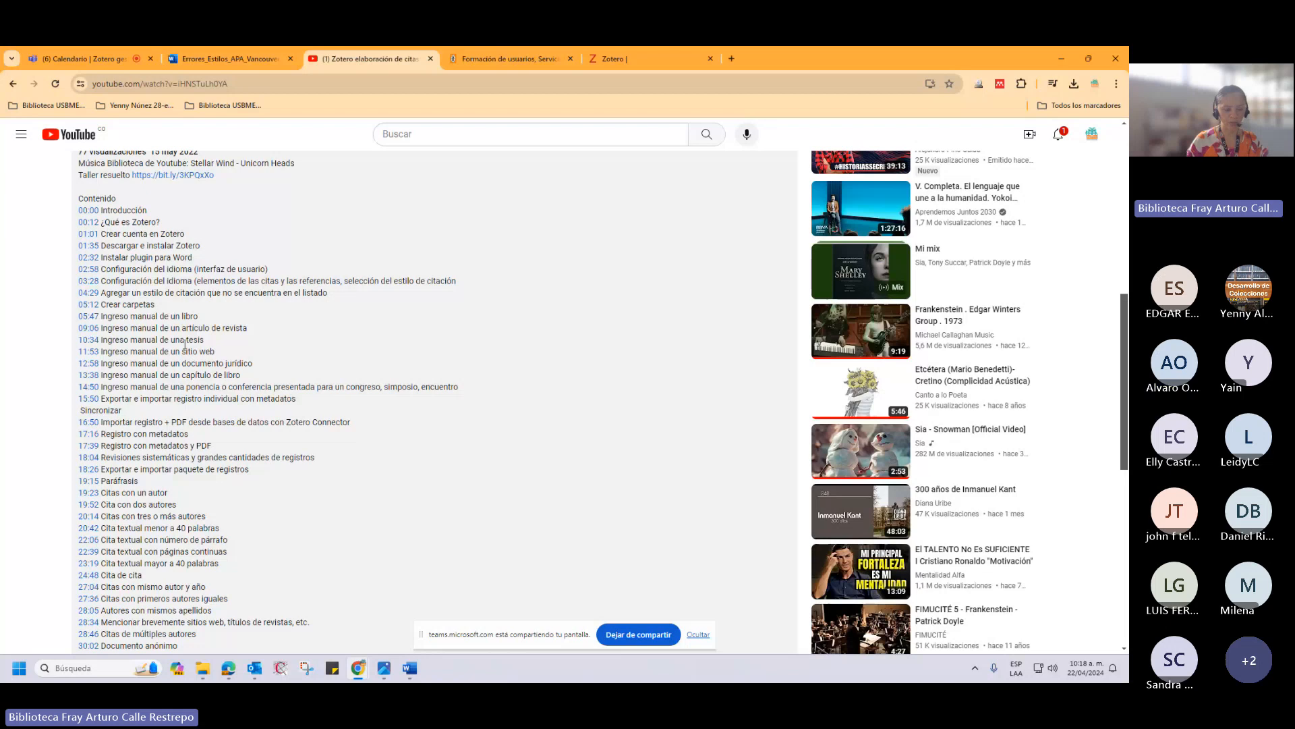
drag(1125, 332, 1125, 392)
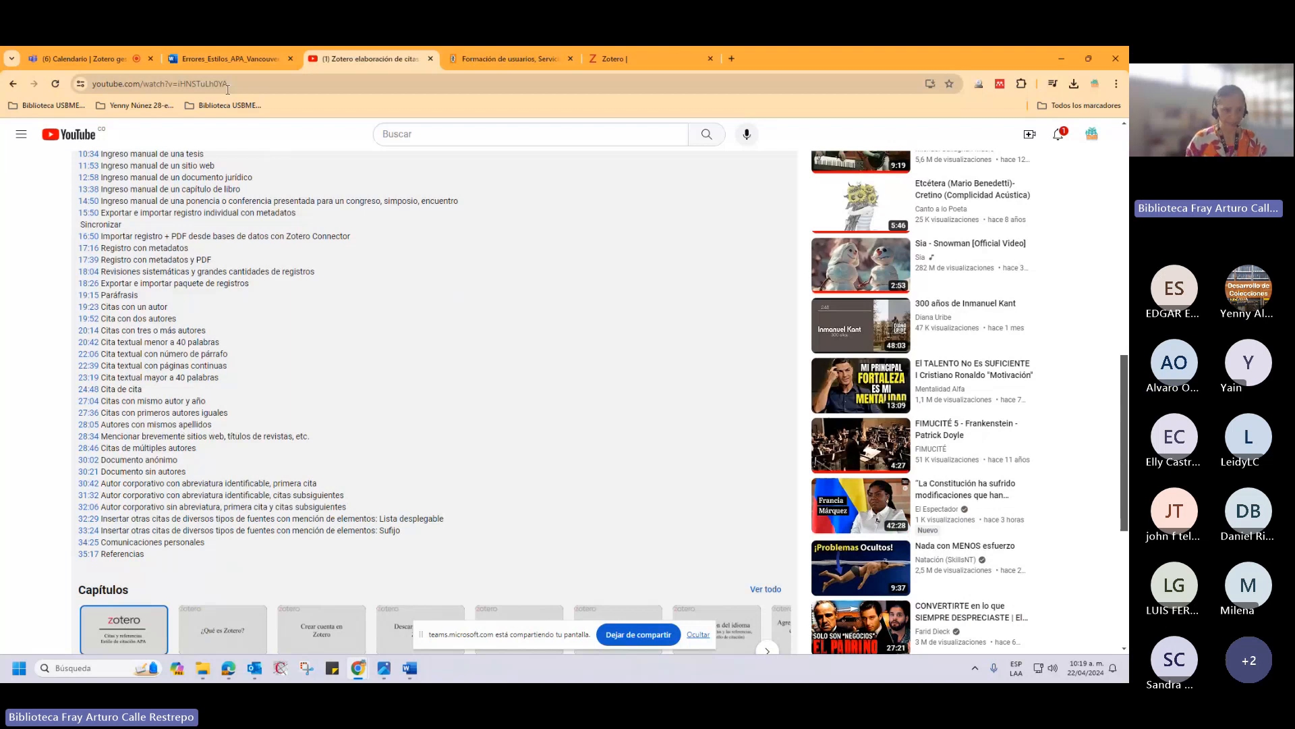
mouse_move(409, 675)
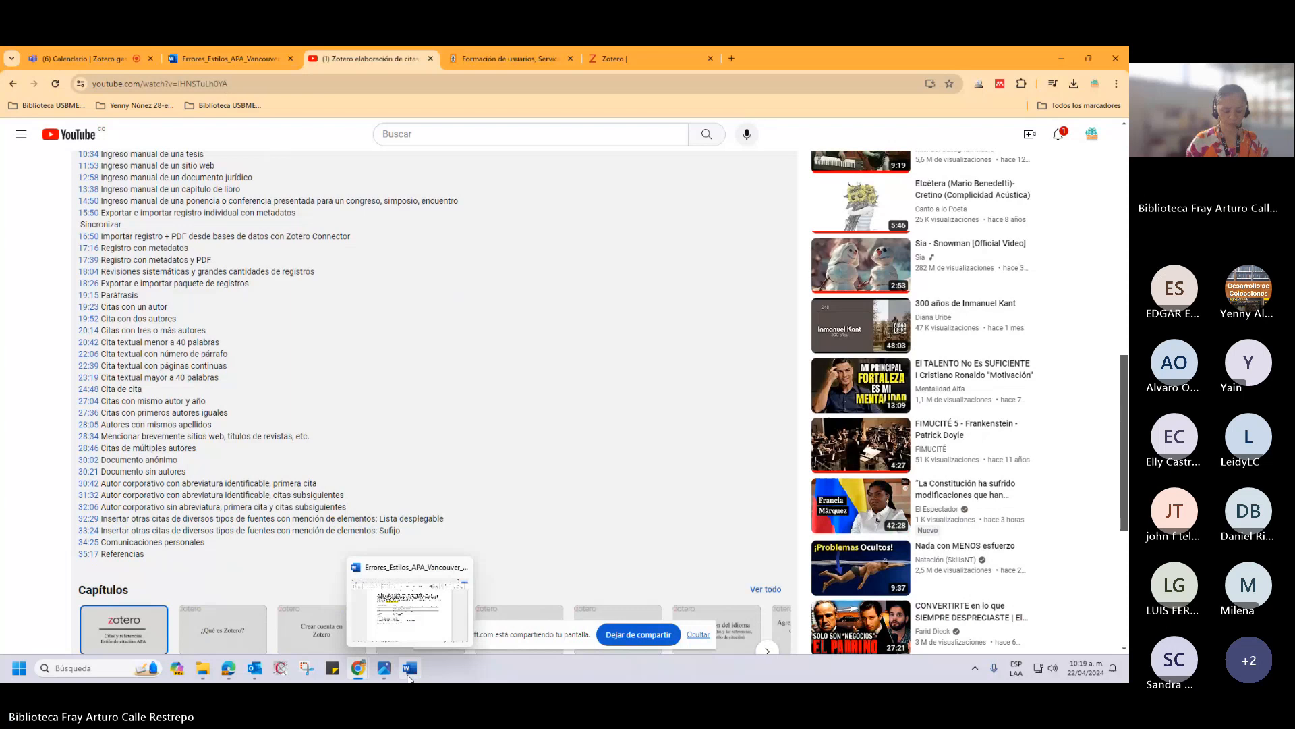
click(414, 619)
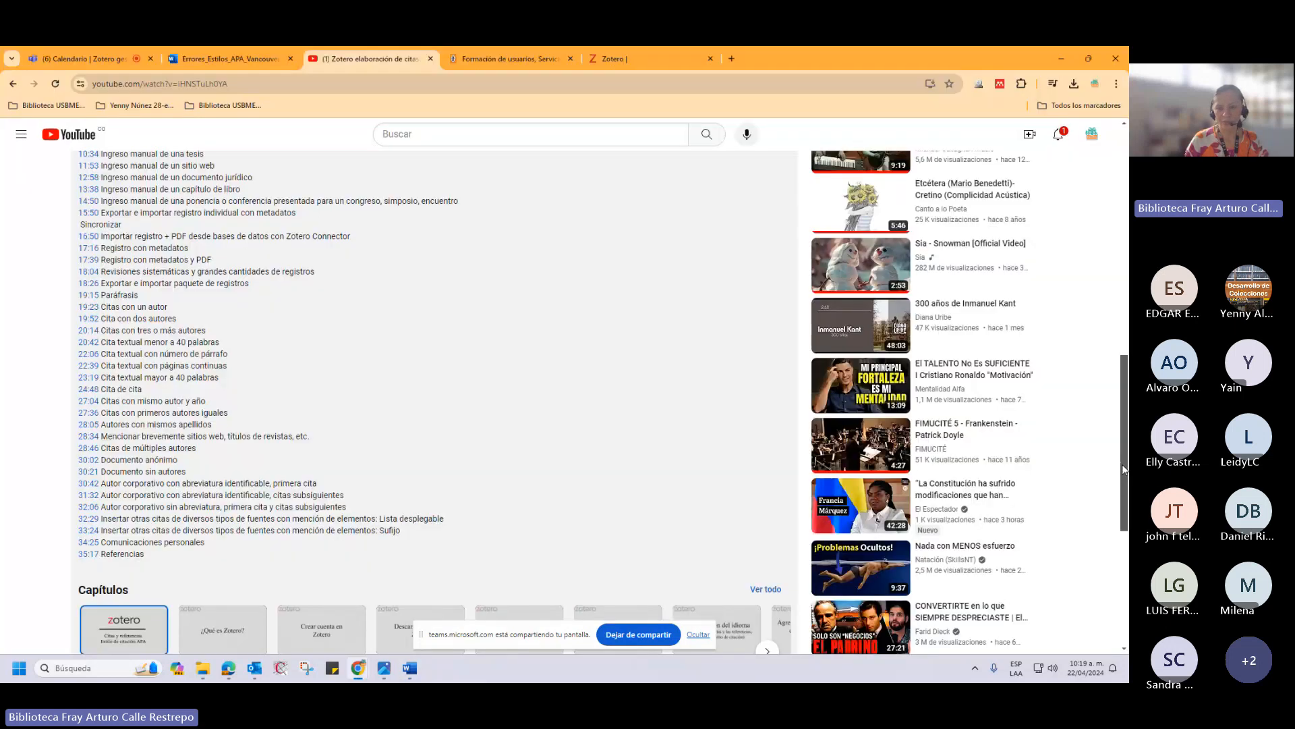
scroll(1124, 470, up, 9)
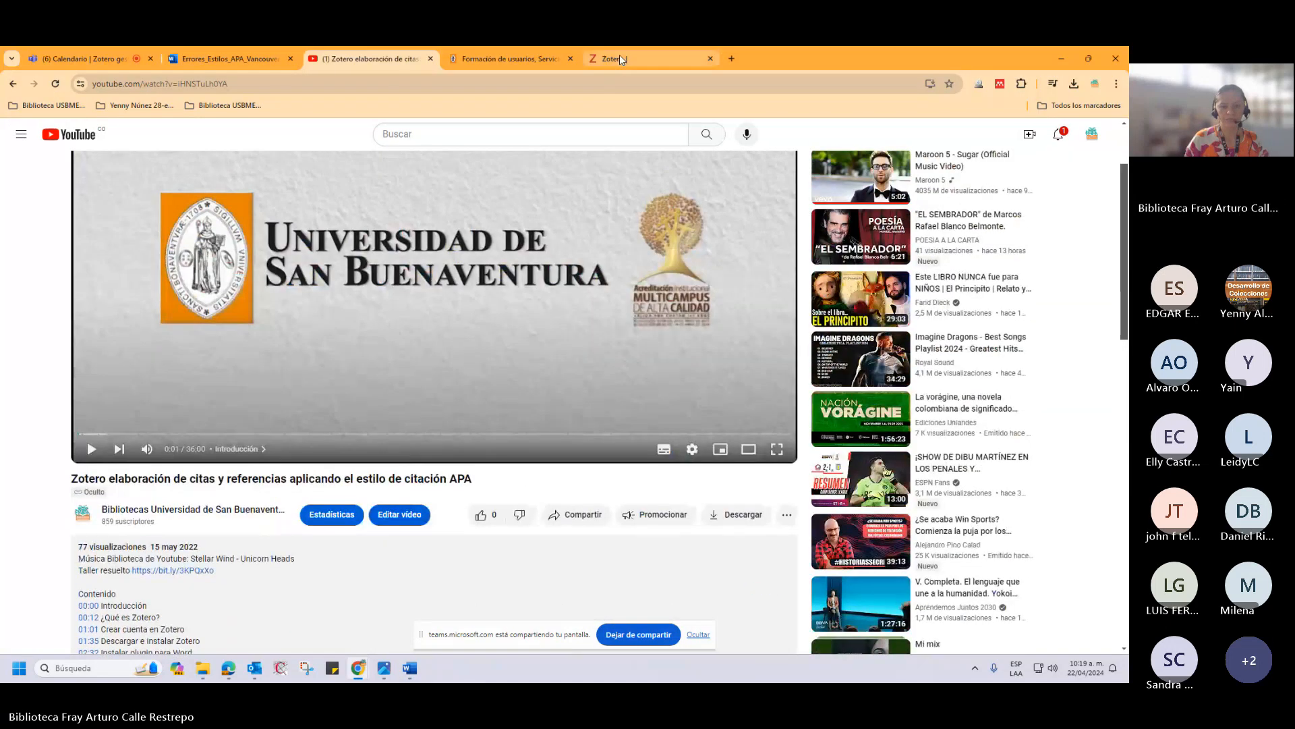
Revisit the Zotero registration form, then switch to Word and find the Anexo 5 table comparing reference managers.
click(619, 59)
scroll(1116, 221, up, 3)
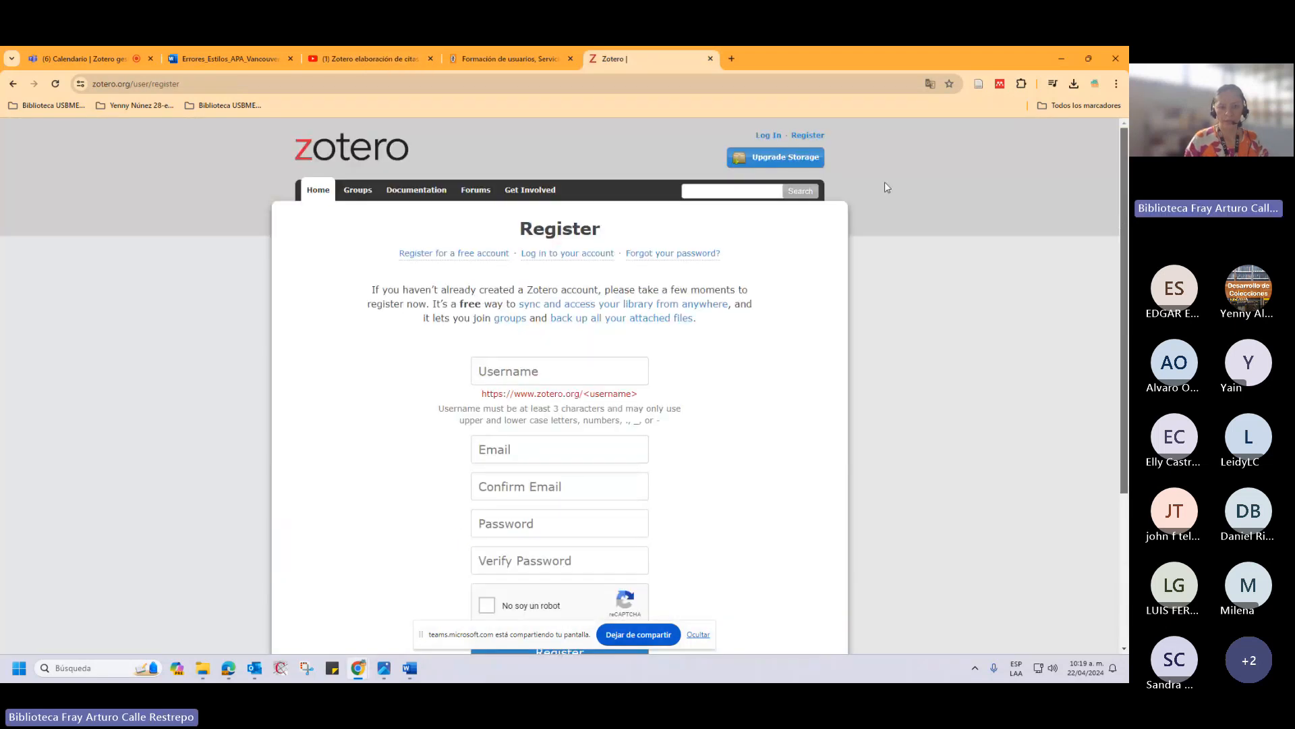
key(alt+Tab)
key(alt+Tab)
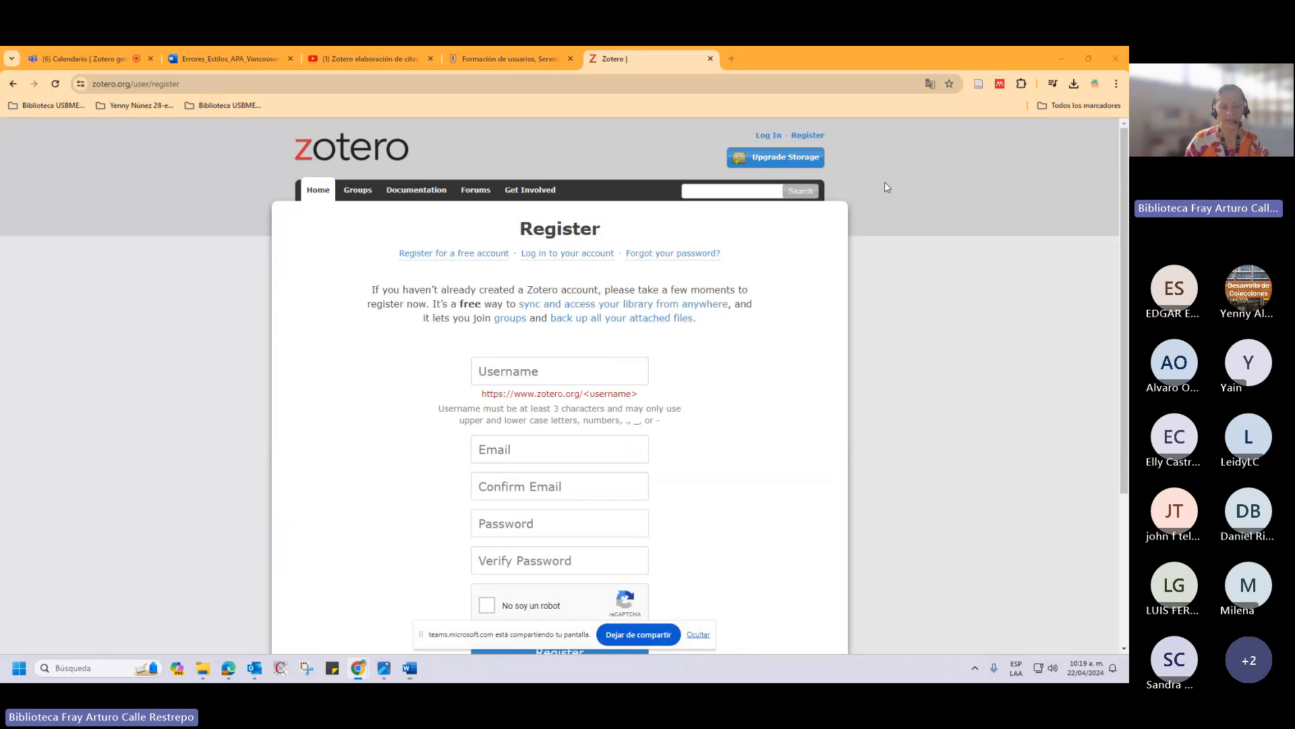
key(alt+Tab)
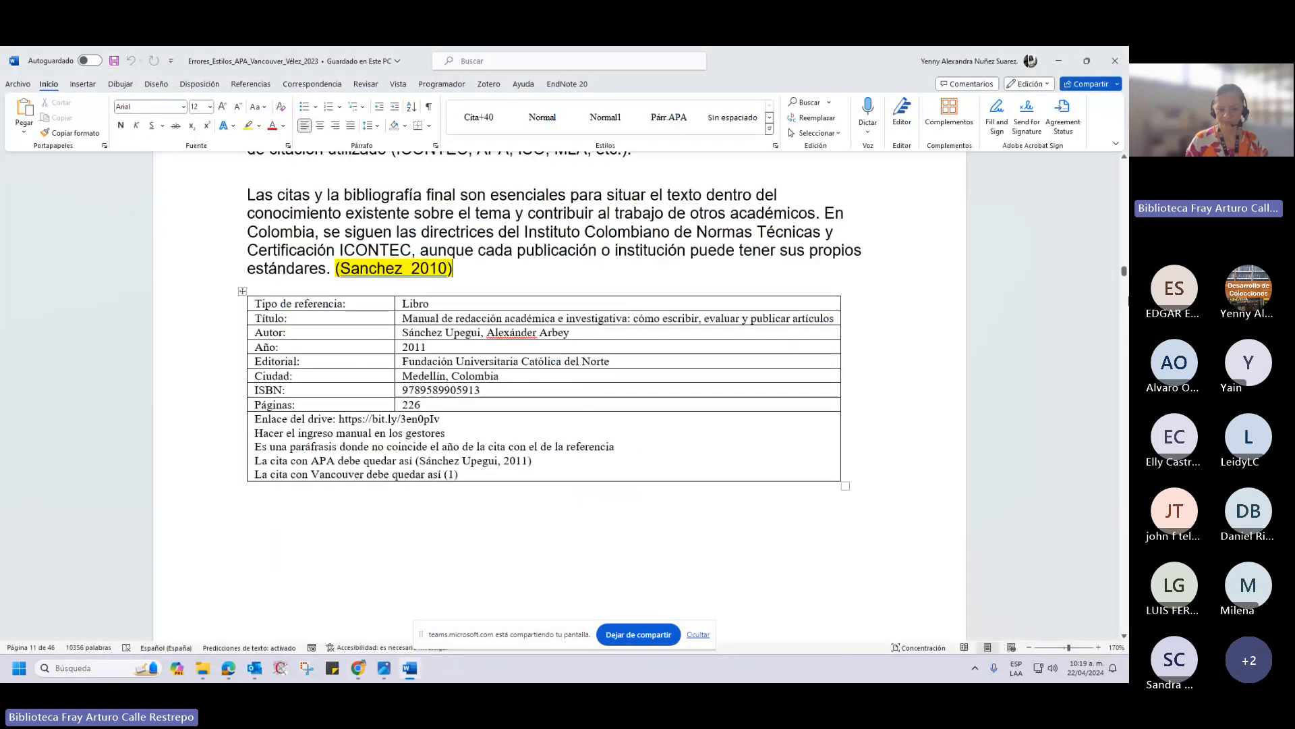
drag(1124, 271, 1108, 493)
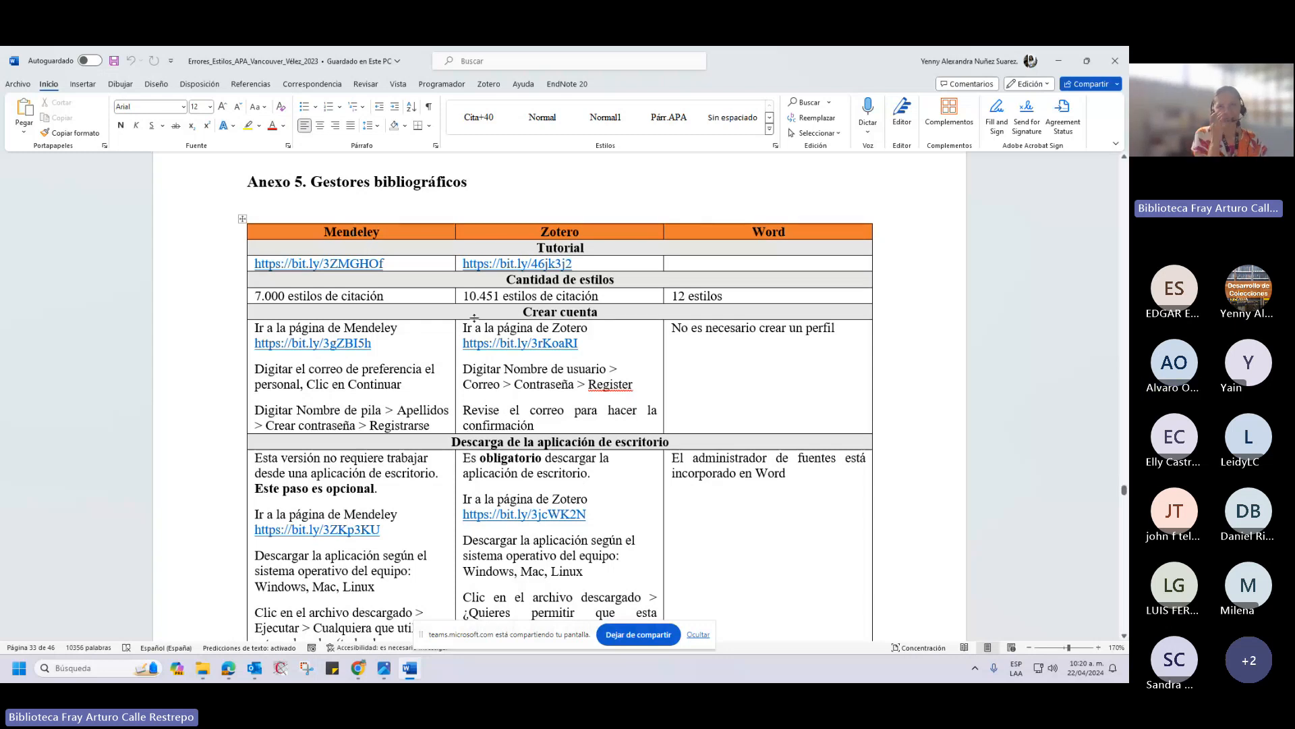
Review the Zotero column of Anexo 5, covering the number of styles, account creation and the desktop application download section.
double_click(494, 294)
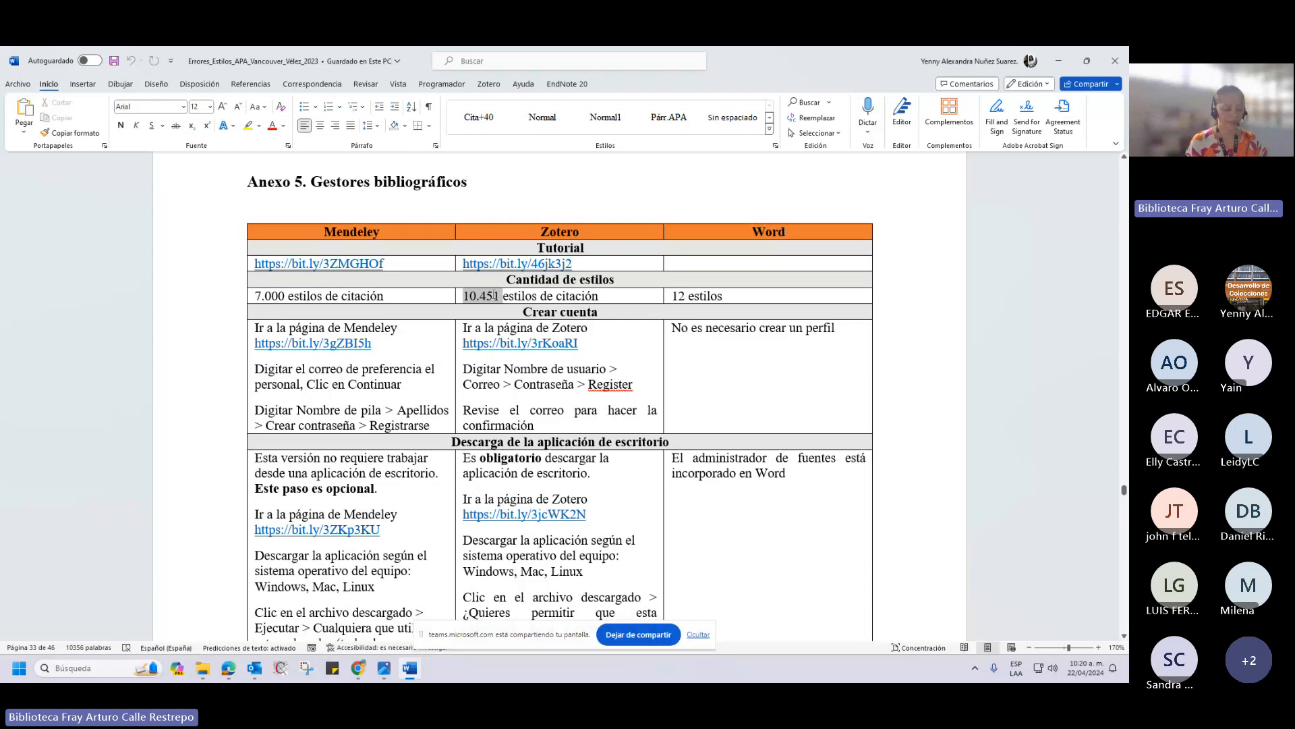
double_click(495, 295)
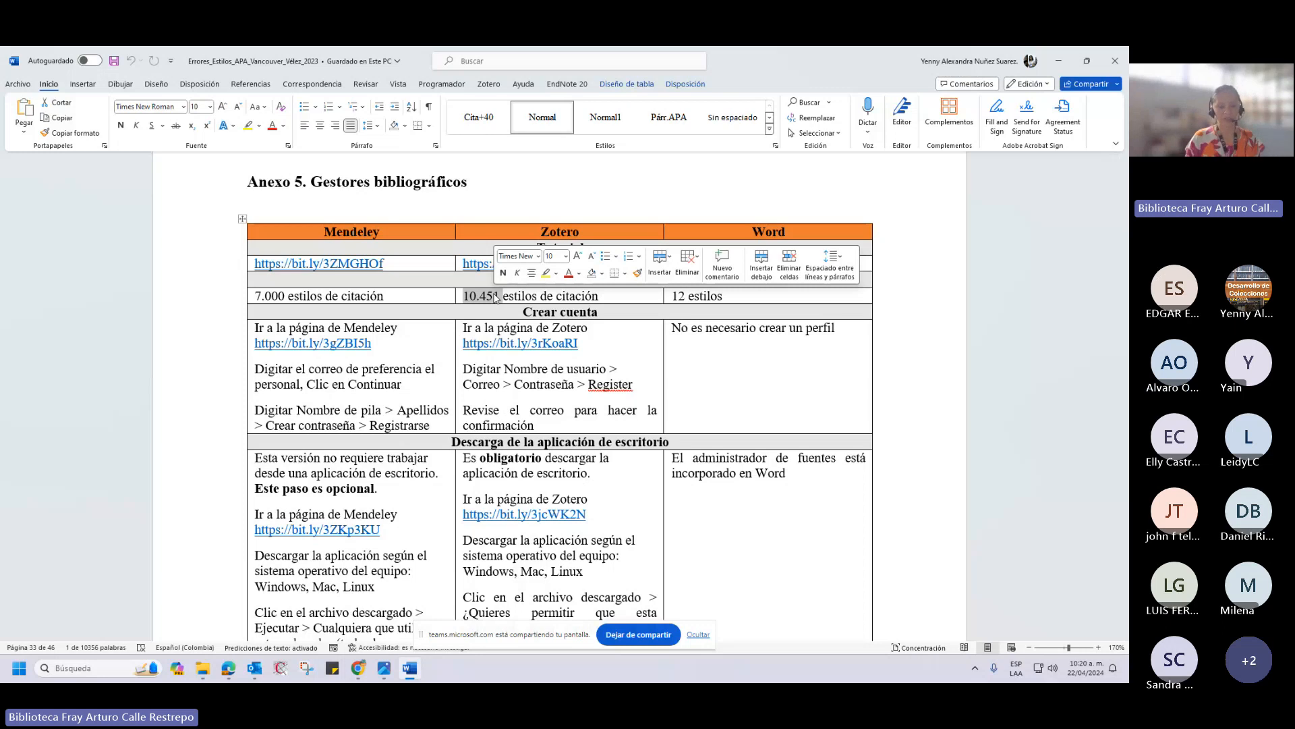
click(496, 297)
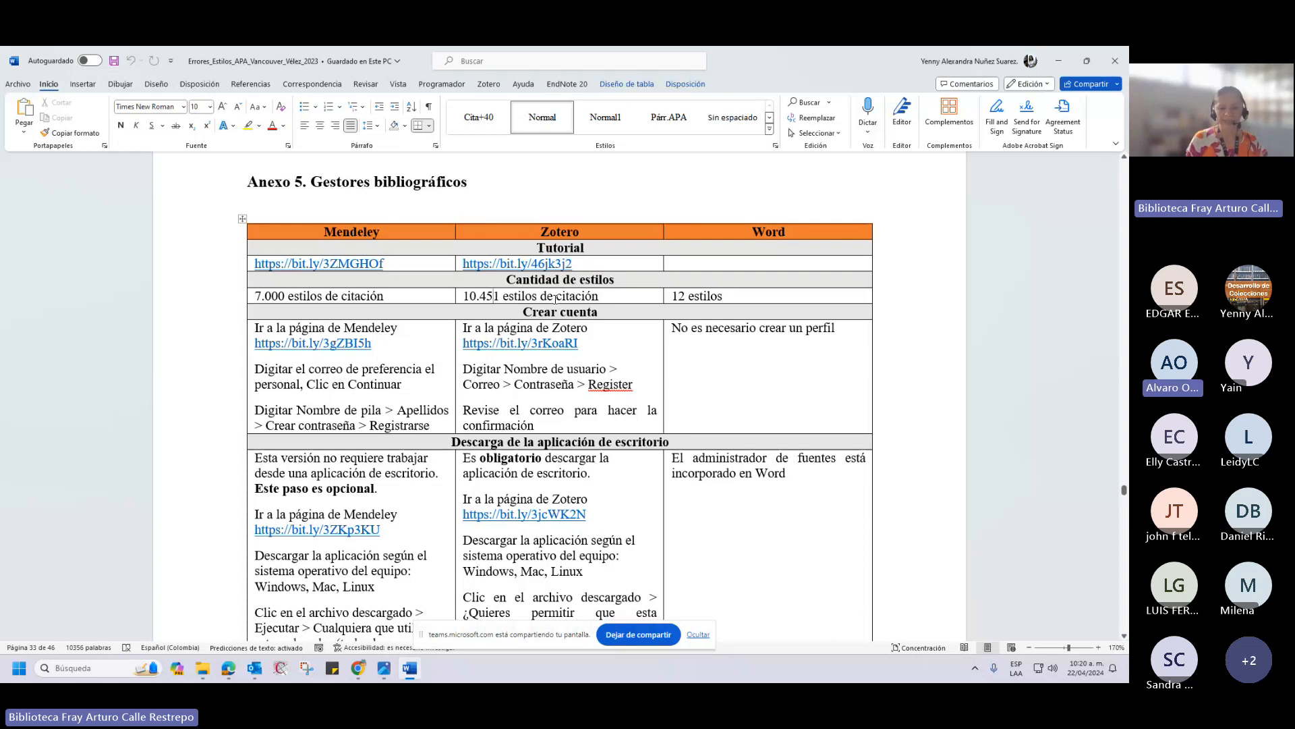
click(509, 342)
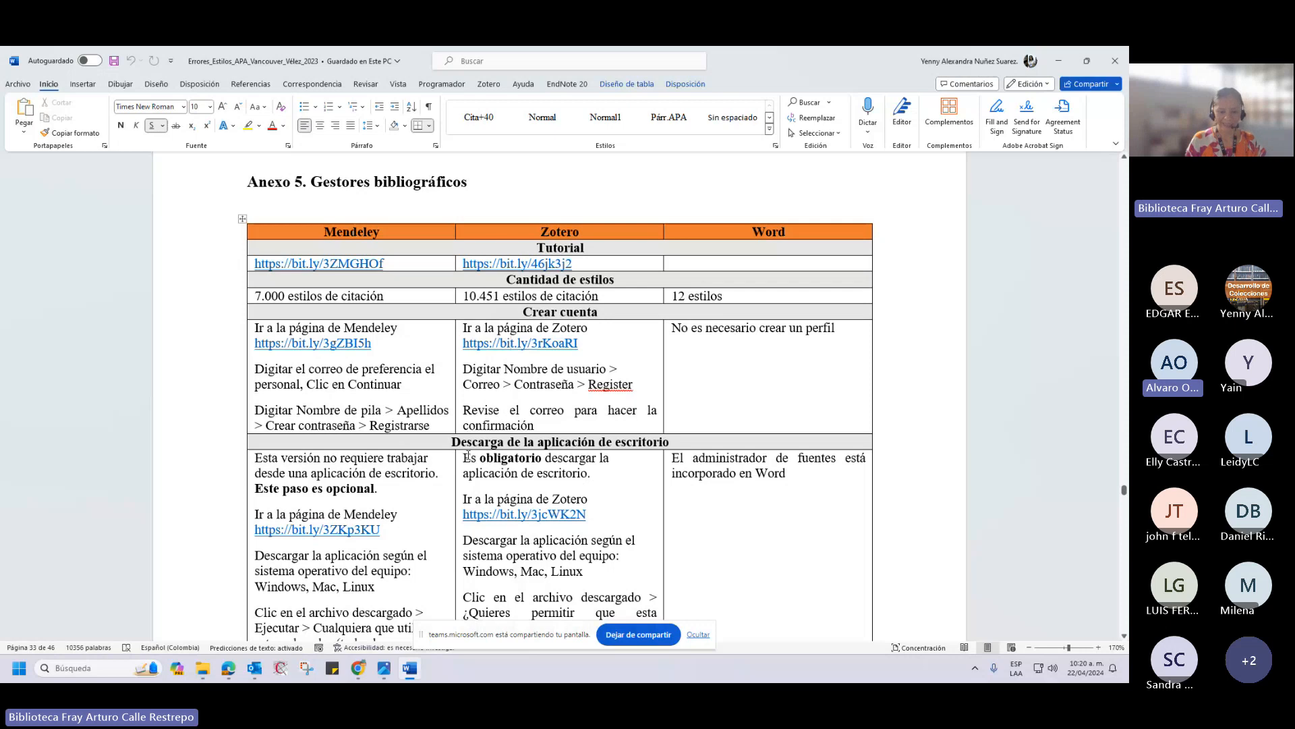
drag(453, 443, 670, 443)
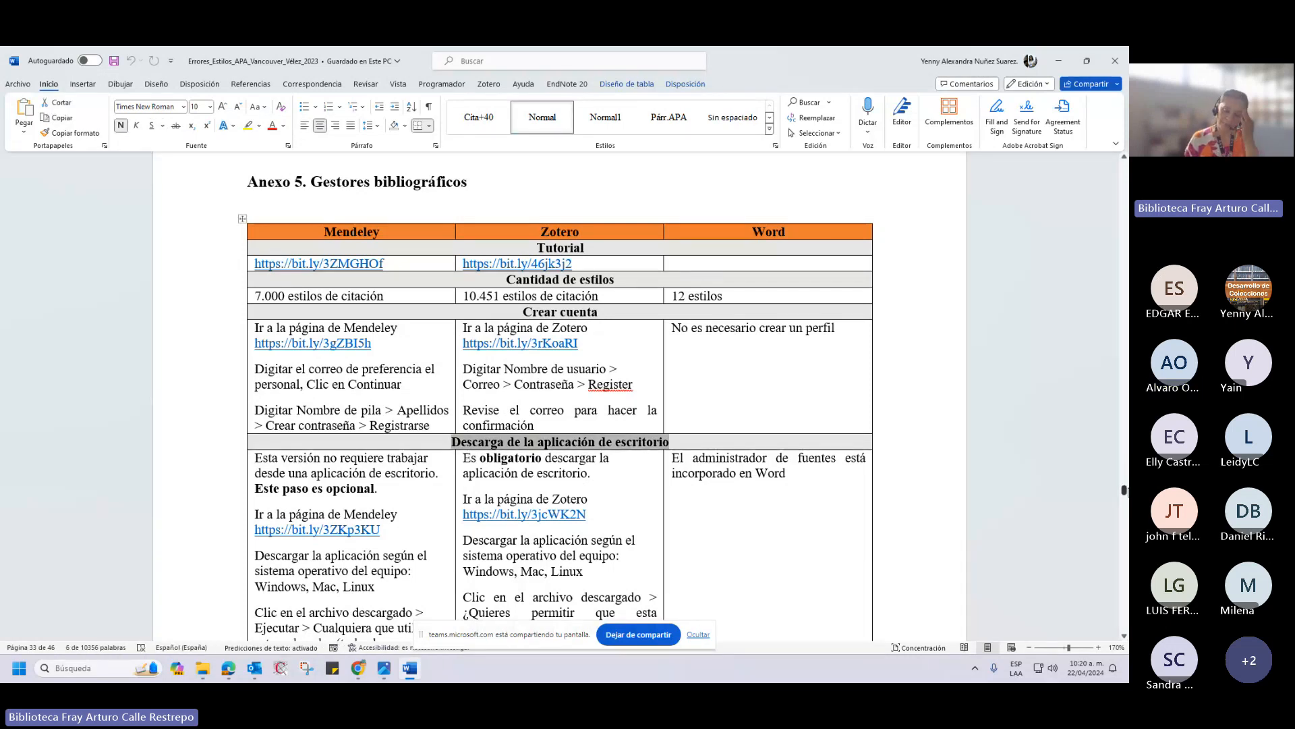
drag(1126, 488, 1126, 490)
click(634, 326)
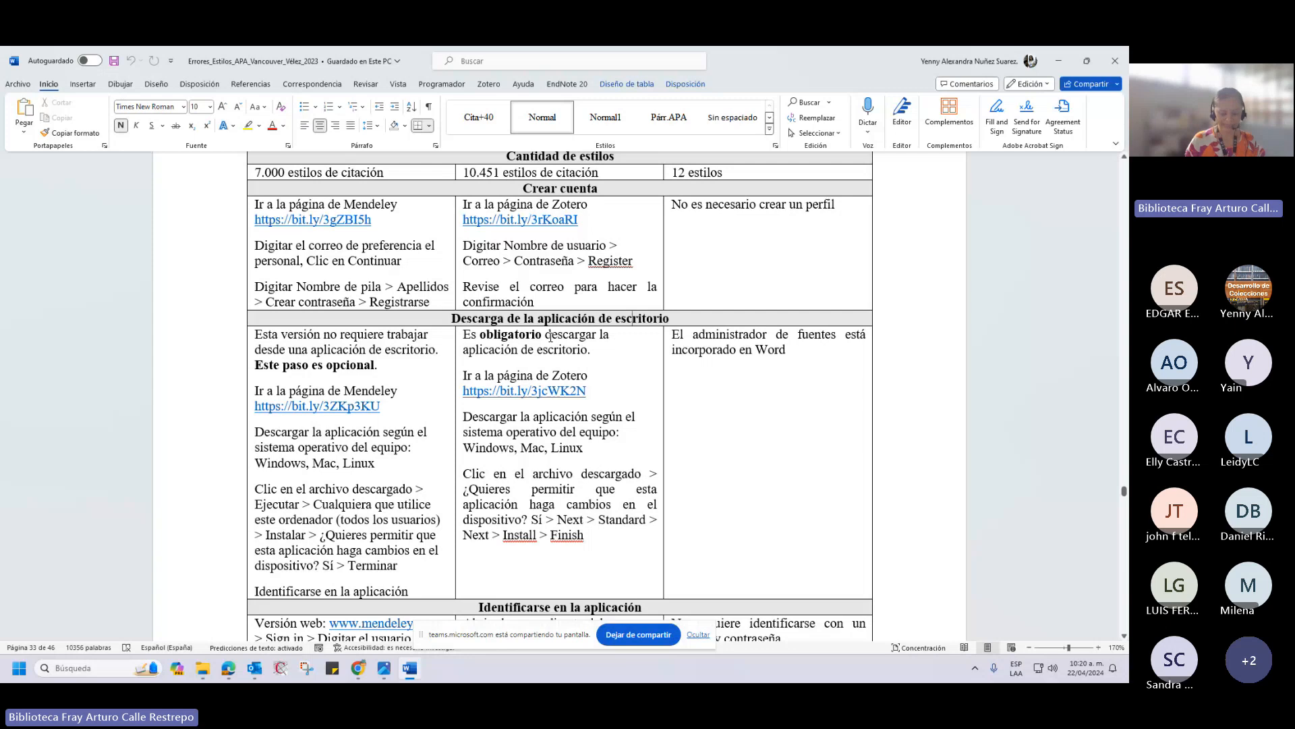
Copy the Zotero desktop download link from Anexo 5, open it in a new Chrome tab and review the download page.
click(518, 392)
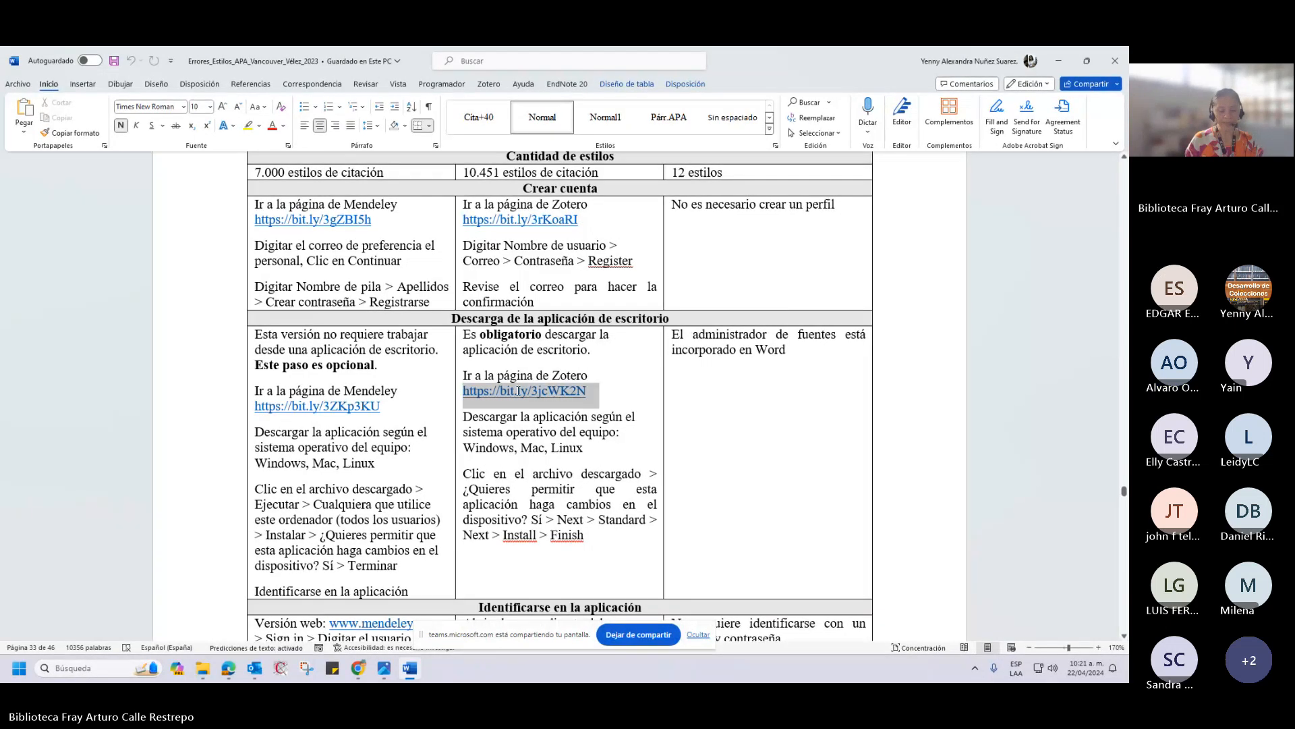
double_click(518, 392)
key(ctrl+c)
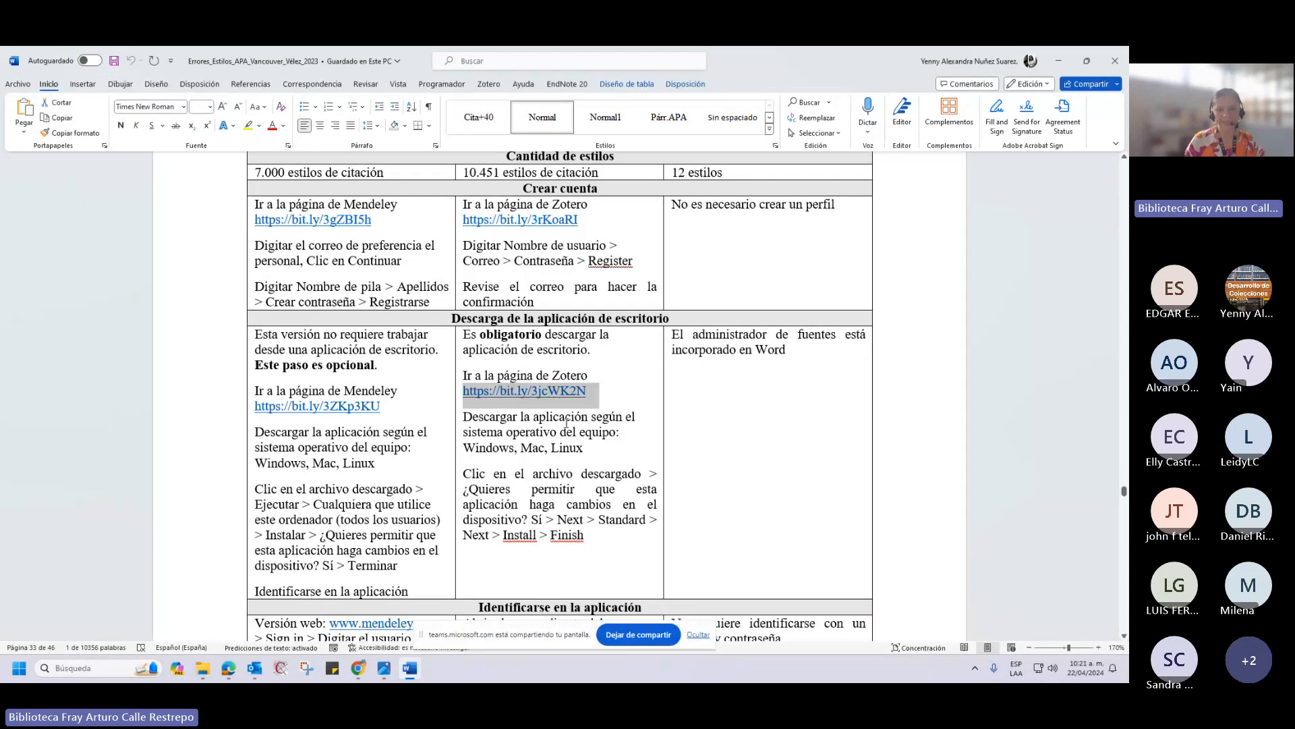
mouse_move(358, 675)
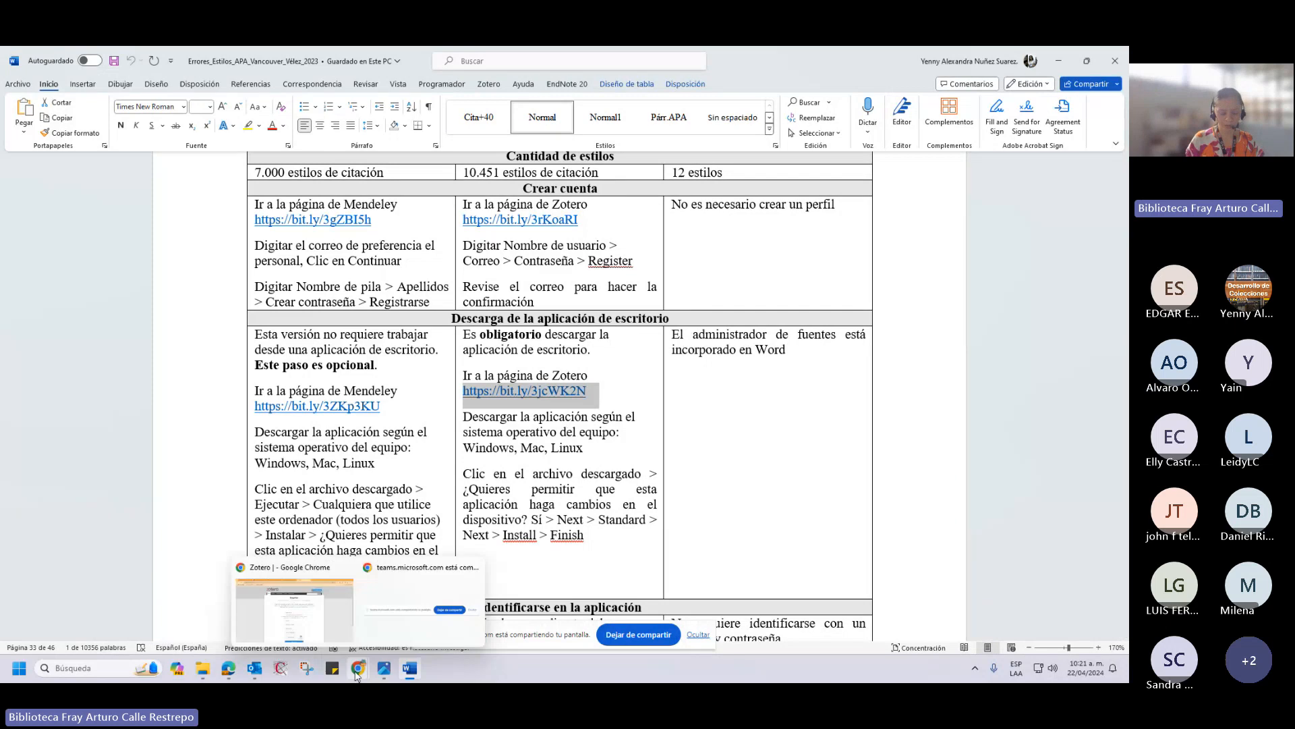
click(338, 618)
click(731, 58)
key(ctrl+v)
key(Return)
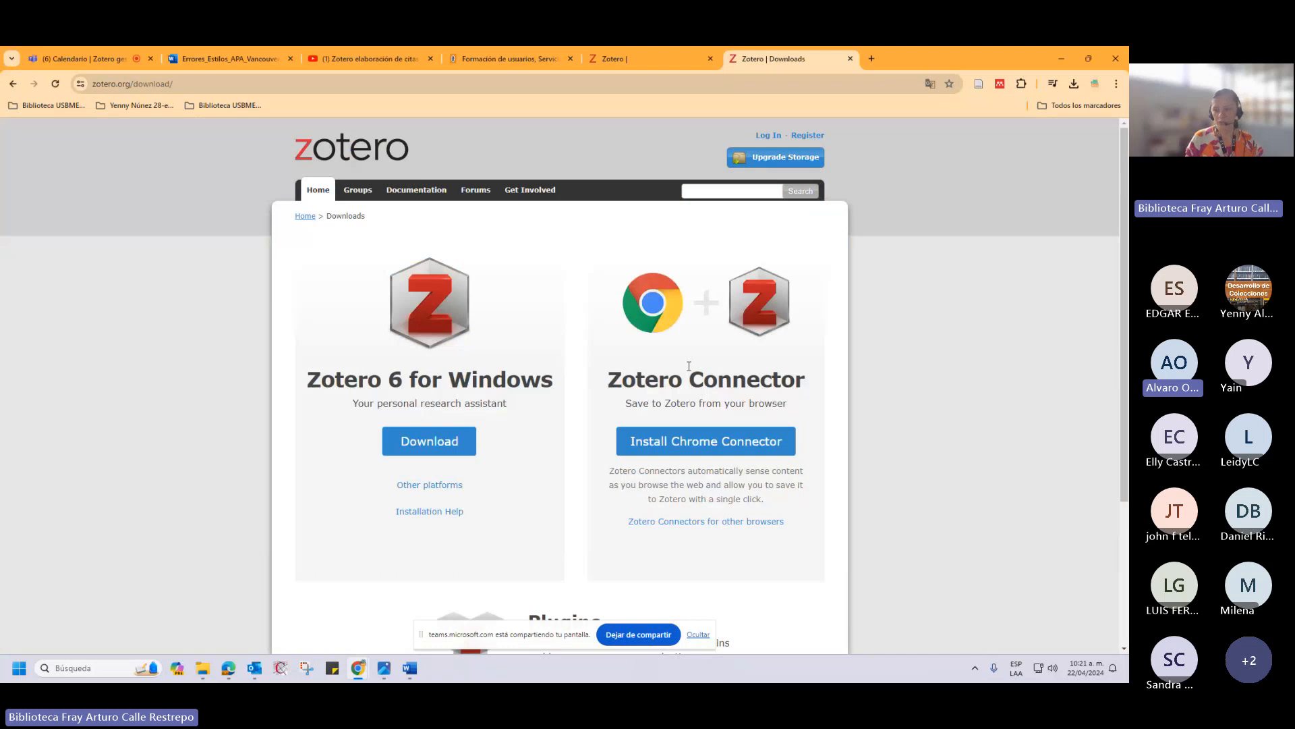
scroll(689, 366, down, 3)
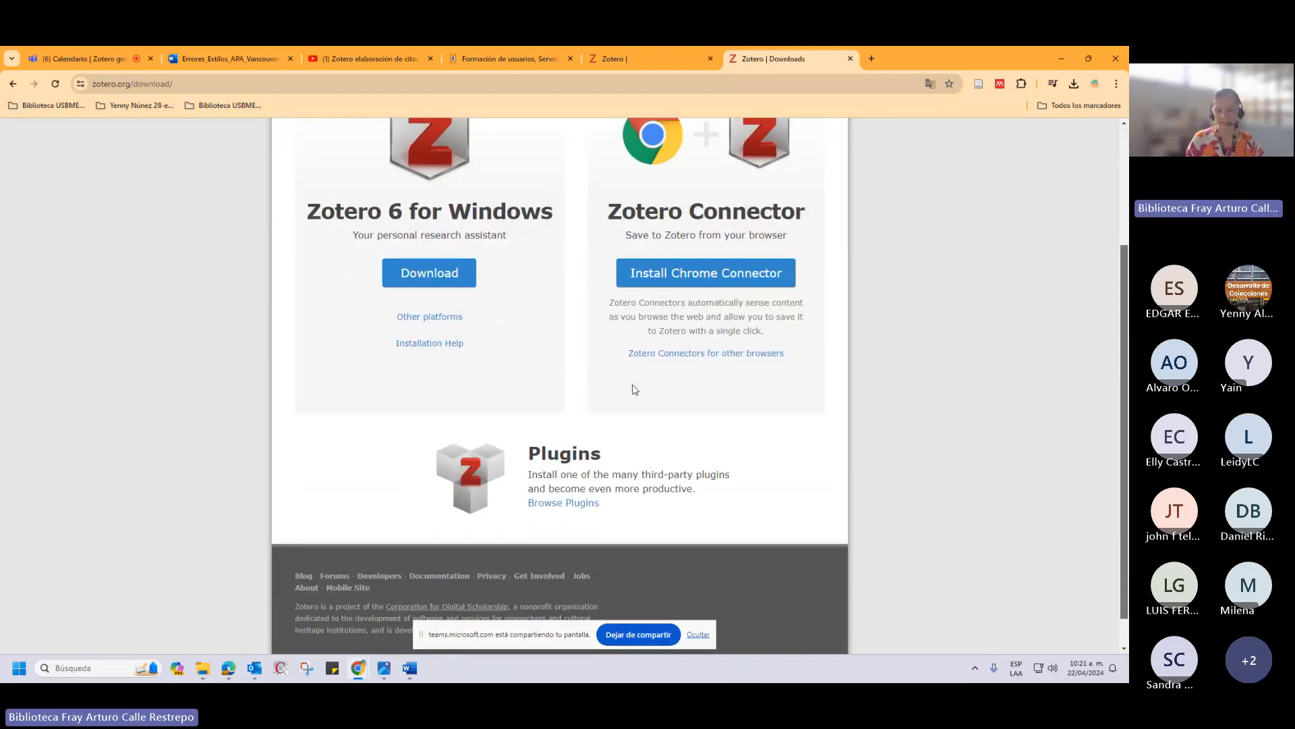
drag(1127, 428, 1128, 370)
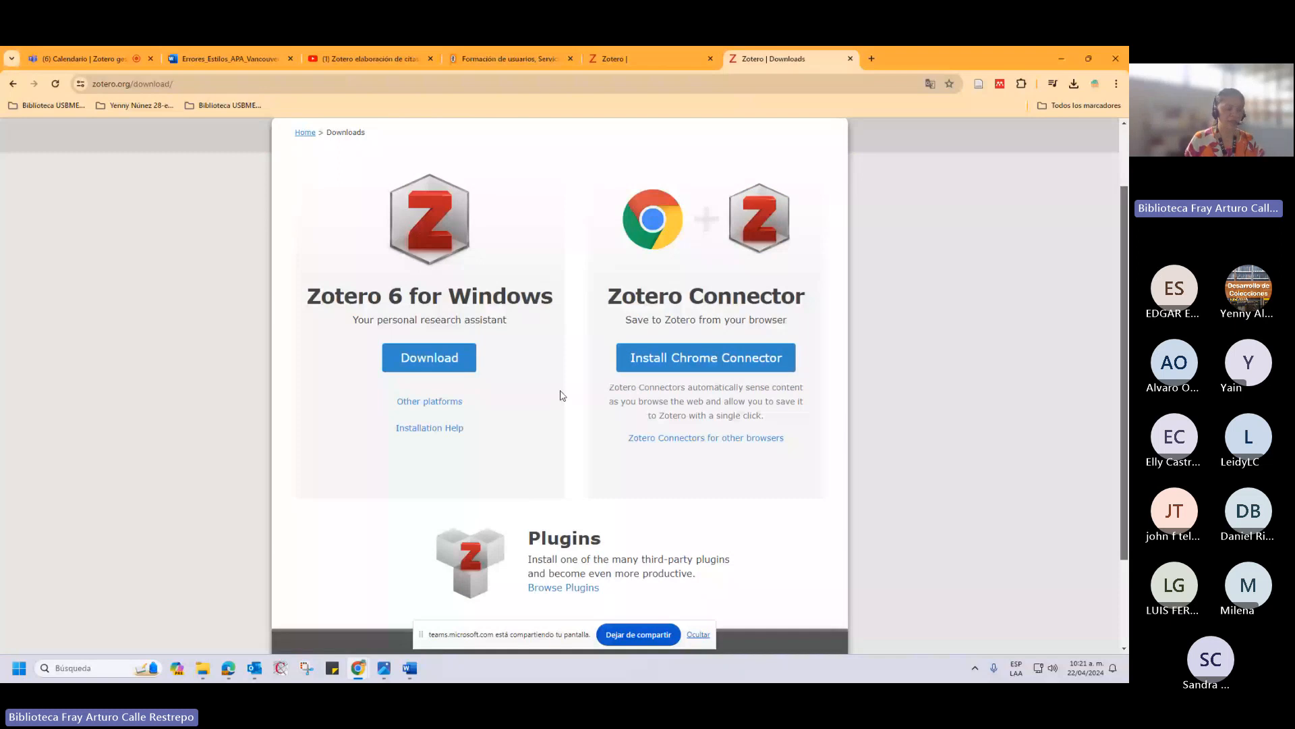
Launch the Zotero desktop application and review the linked account and Sincronizar settings in its preferences.
click(1127, 675)
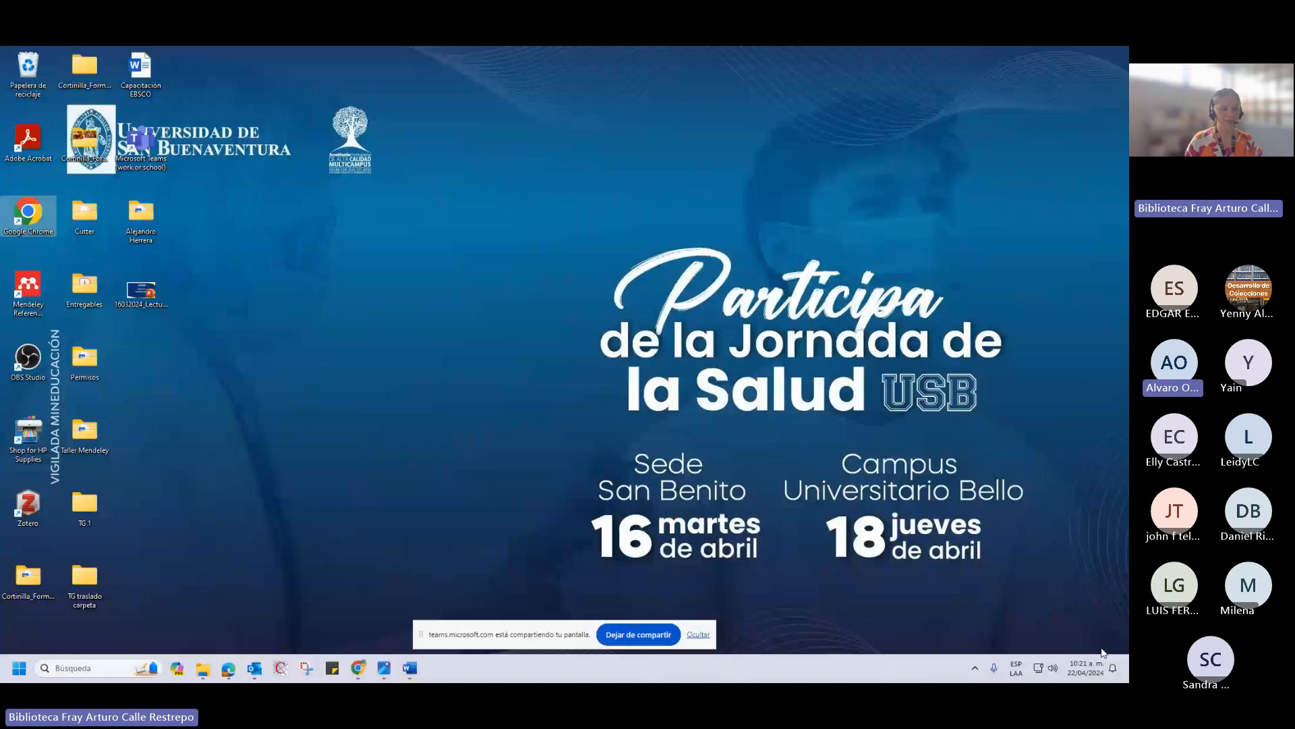
double_click(27, 506)
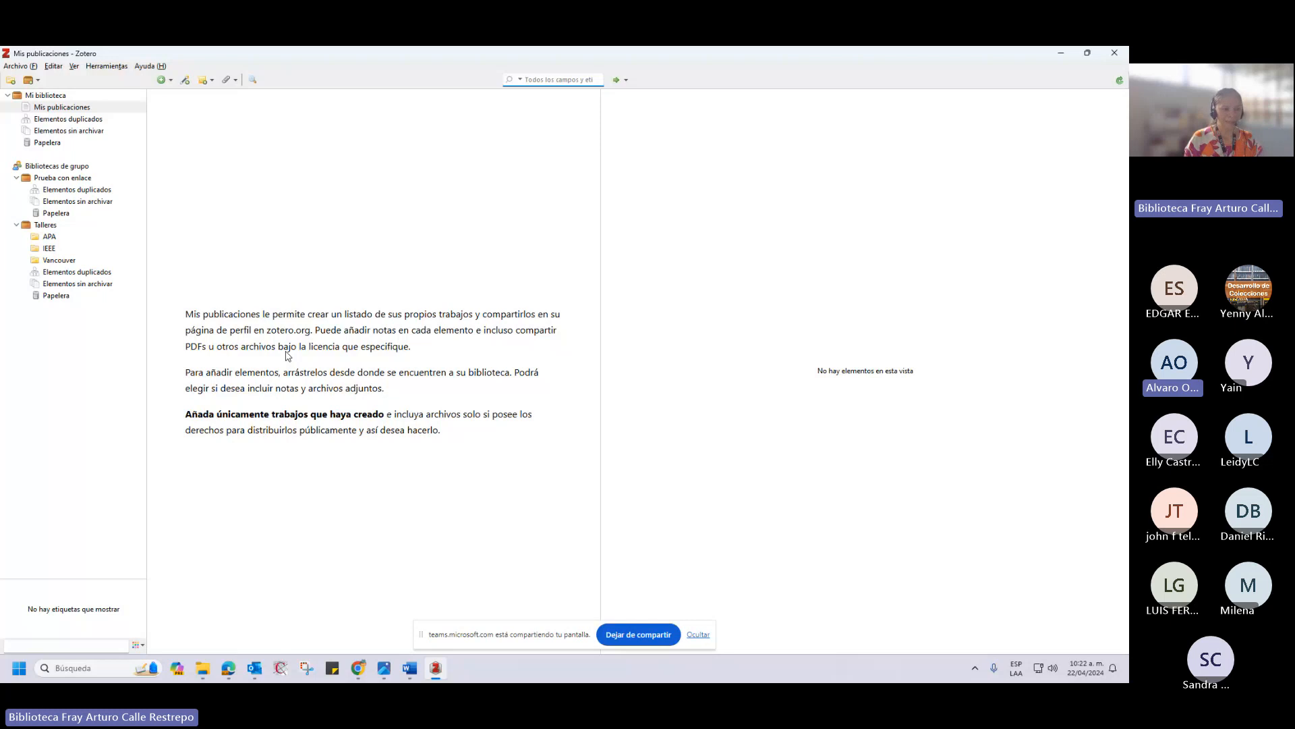
click(53, 68)
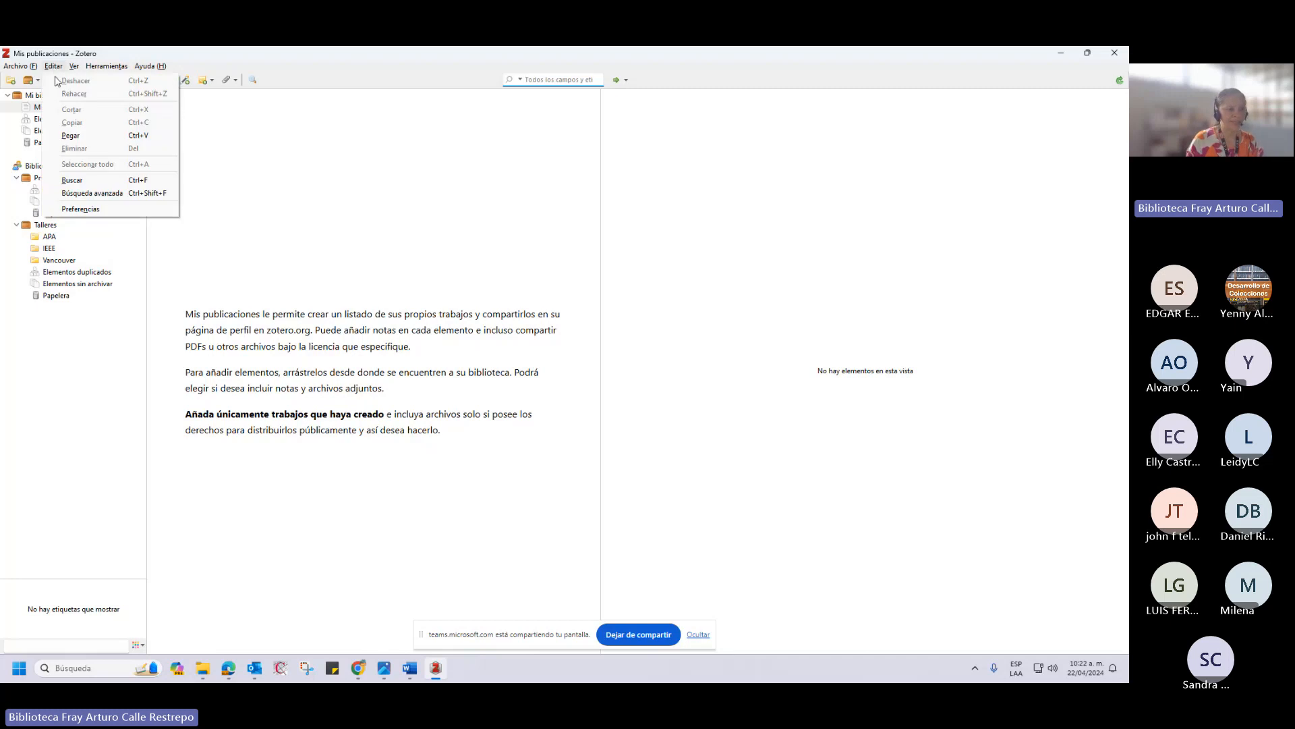
click(93, 209)
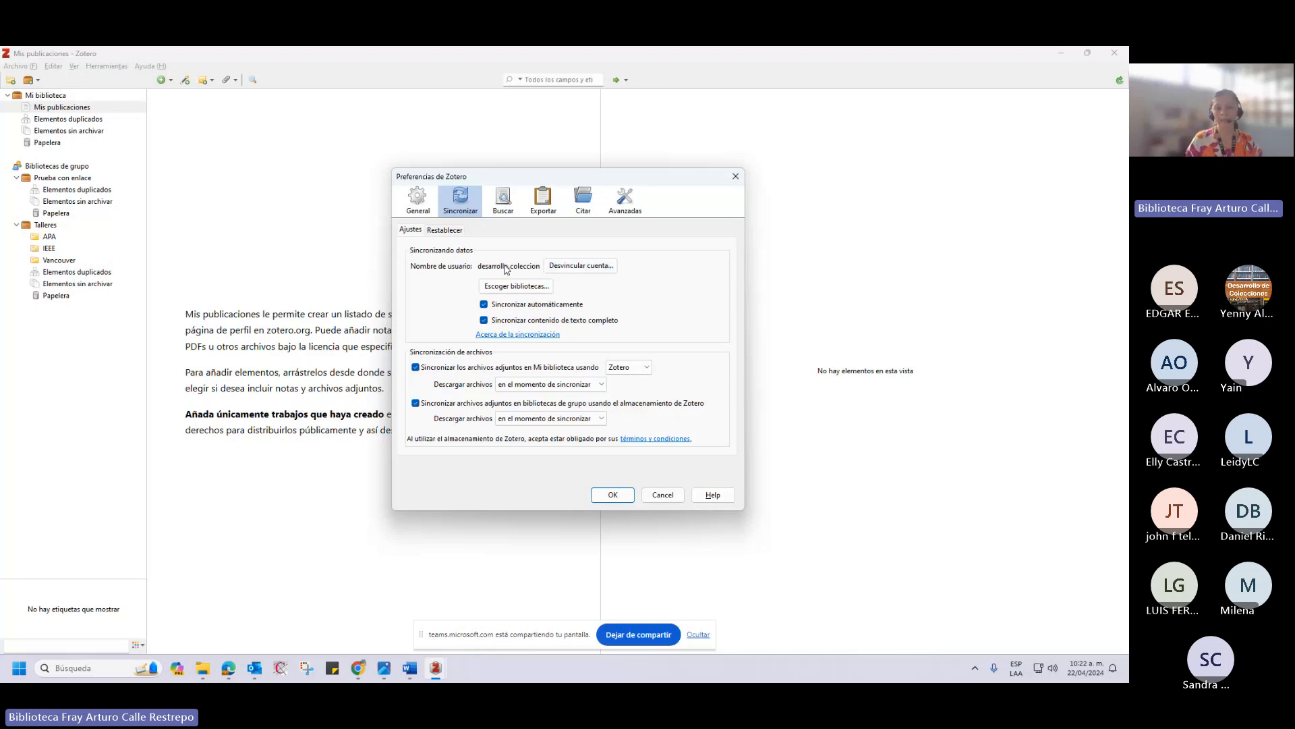
click(613, 496)
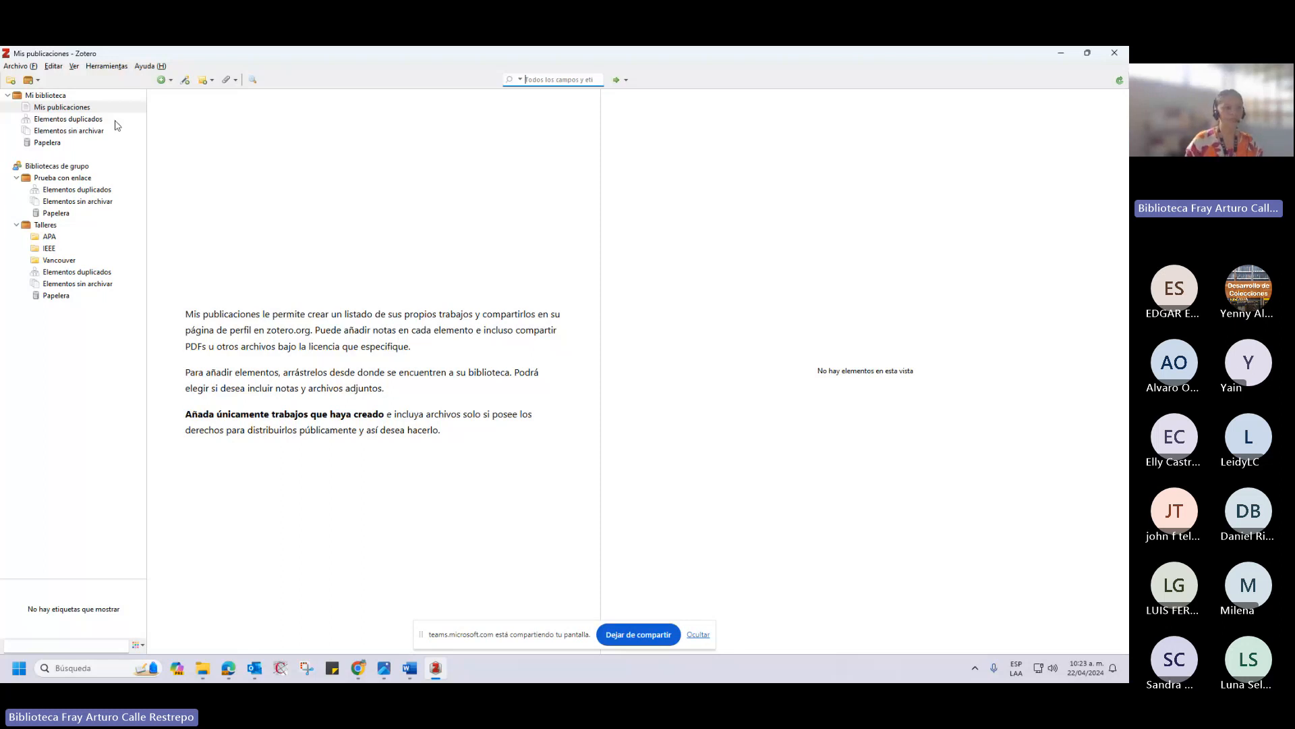
Reopen Zotero's preferences to examine the Idioma option under Avanzadas and the Sincronizar settings, and close them without changes.
click(53, 66)
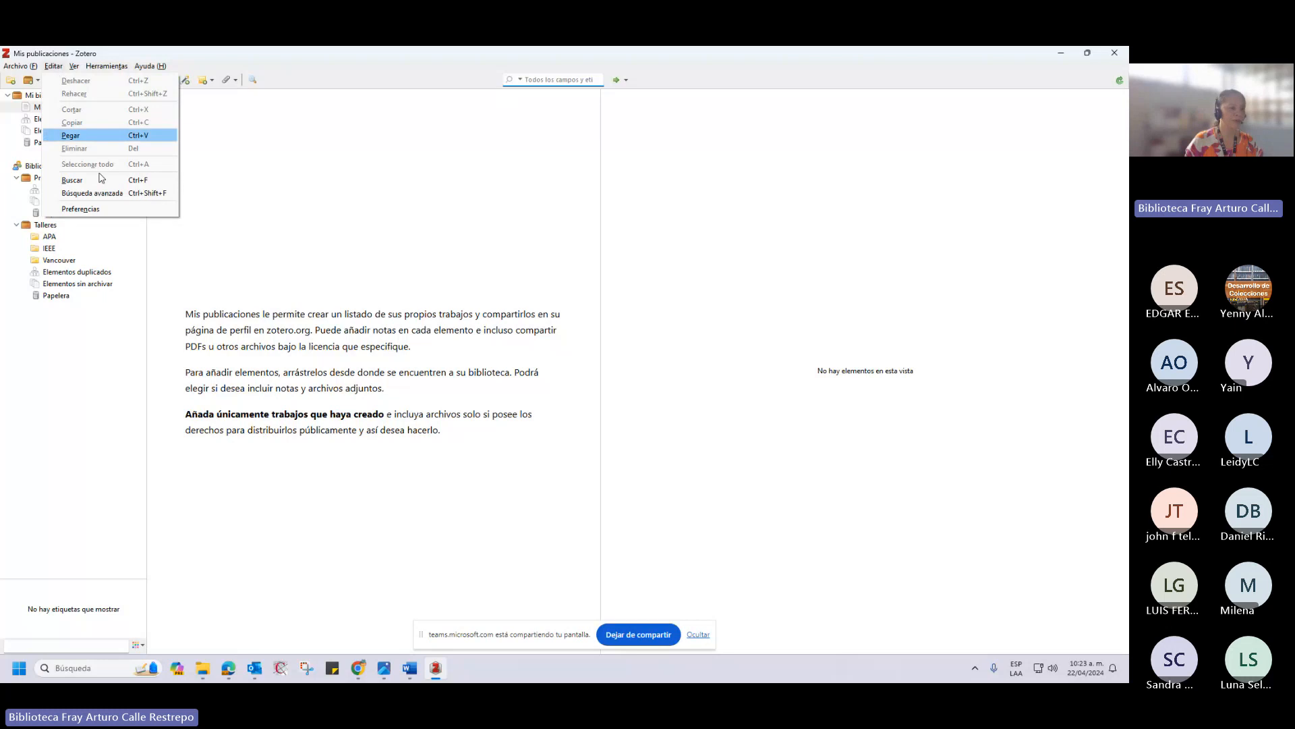
click(92, 210)
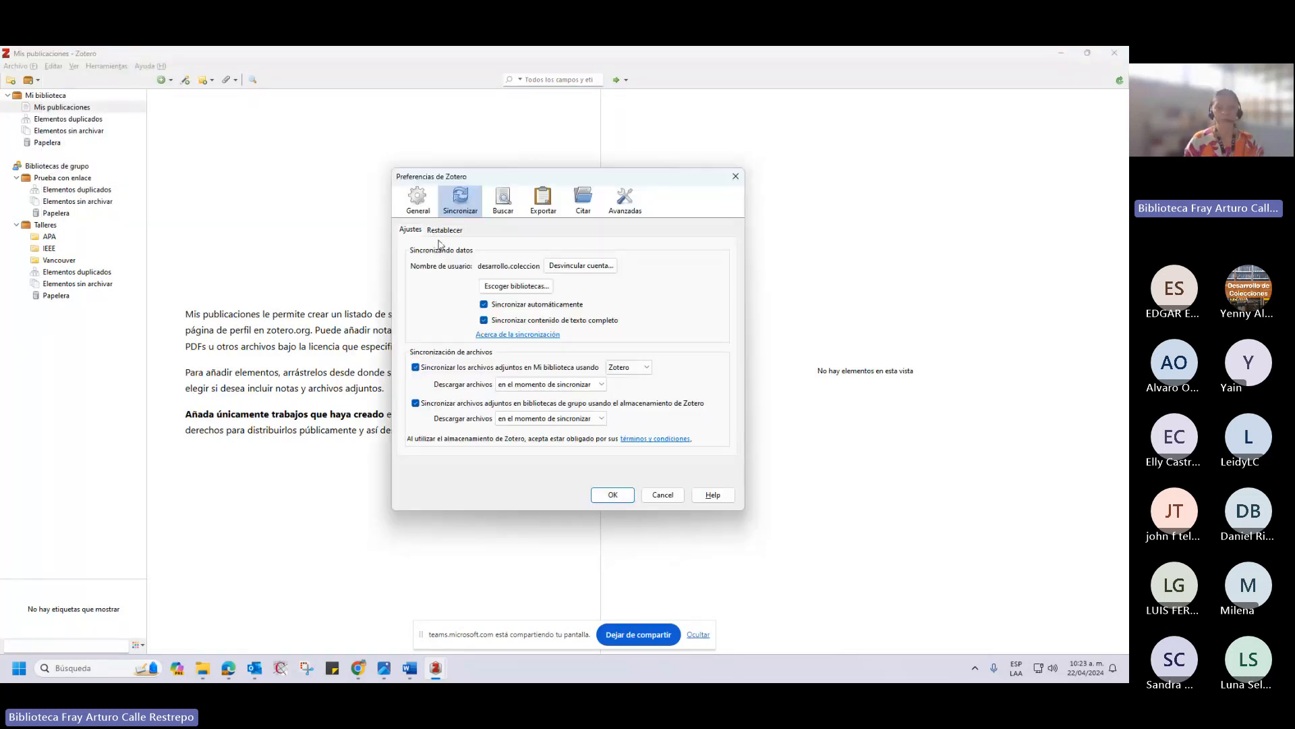
click(629, 205)
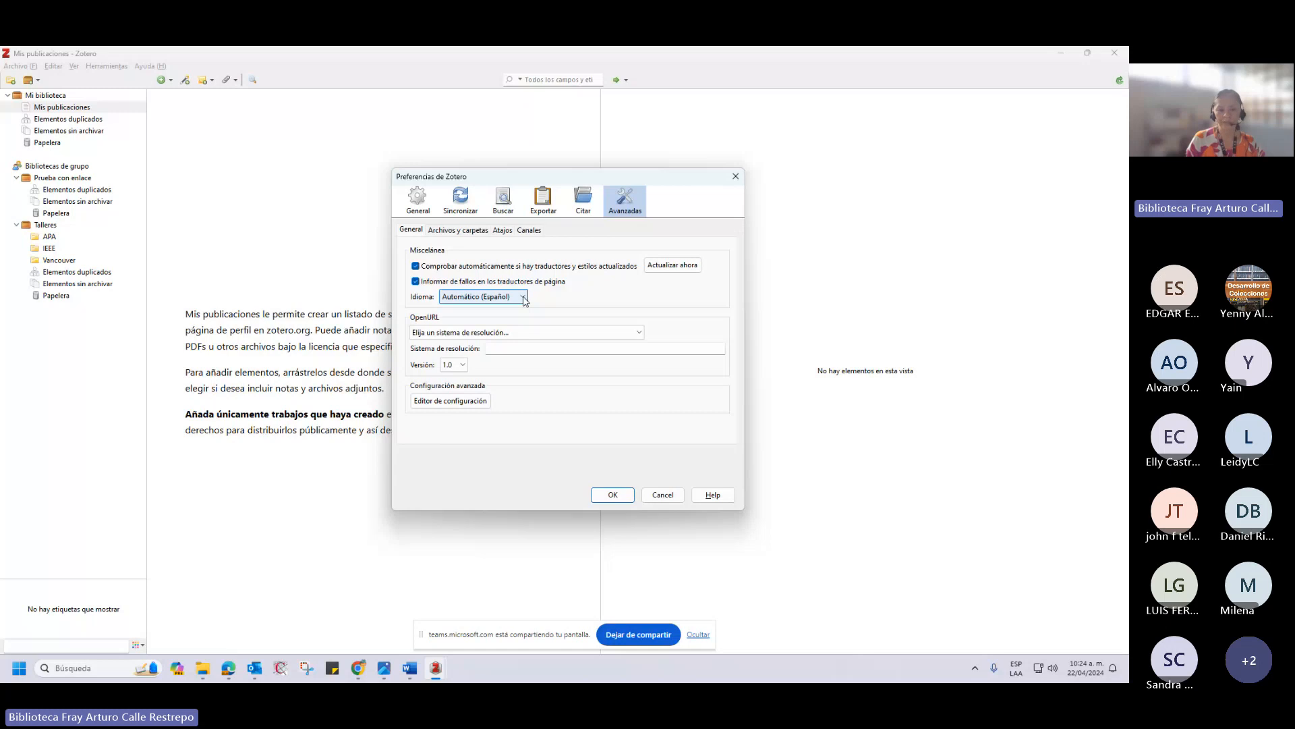
click(470, 208)
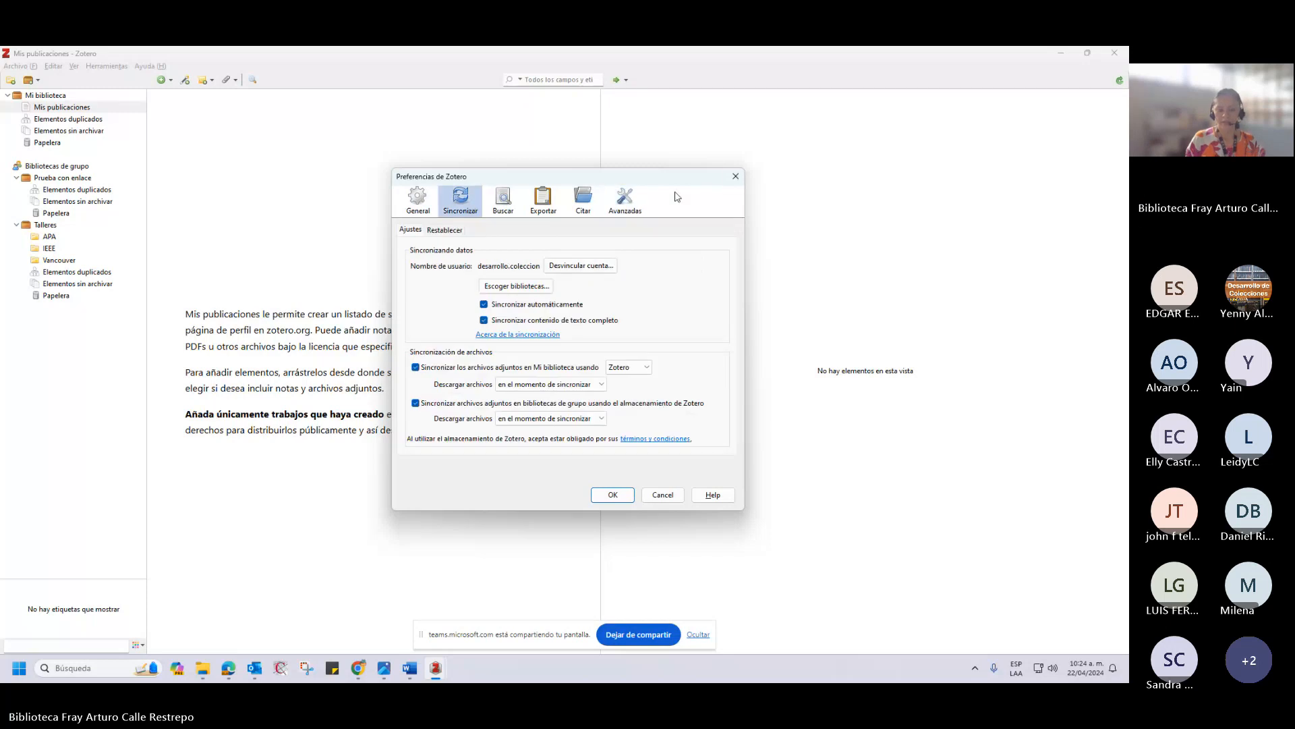
click(736, 176)
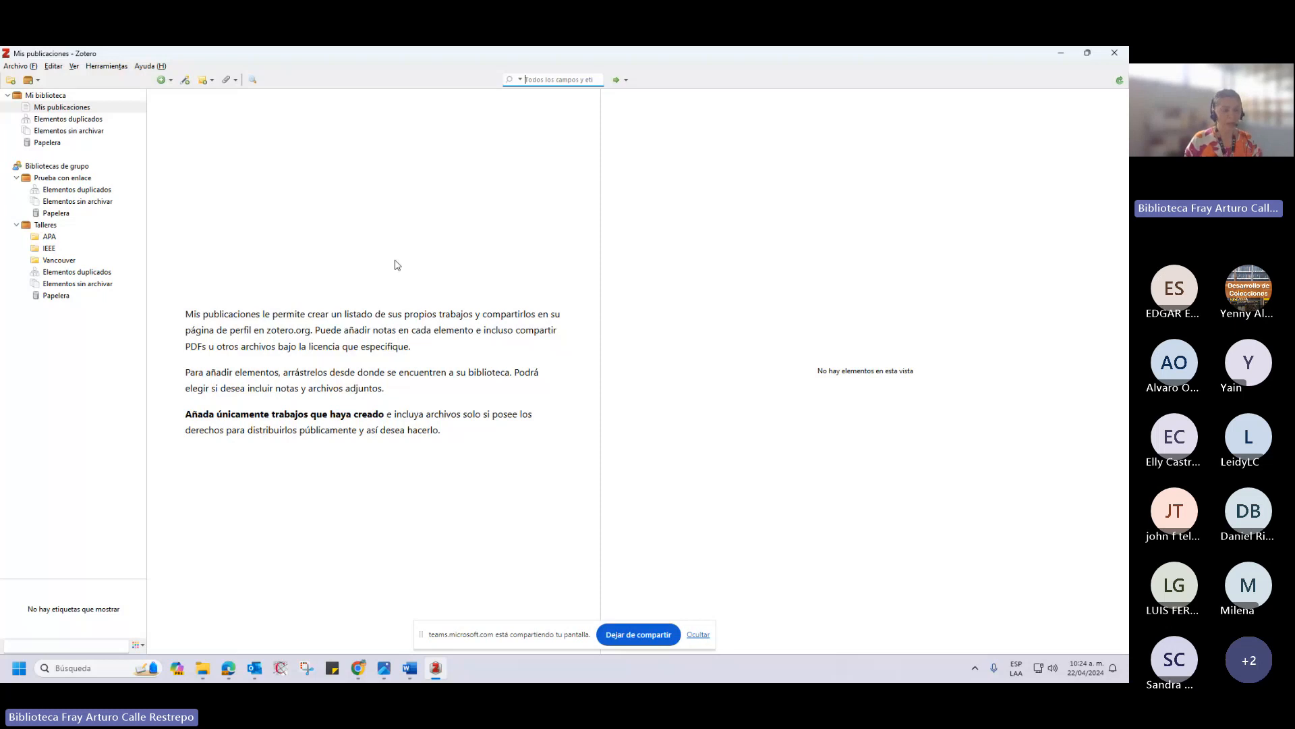
In Word, go to the page 11 book reference table and copy the title "Manual de redacción académica e investigativa: cómo escribir, evaluar y publicar artículos".
click(412, 634)
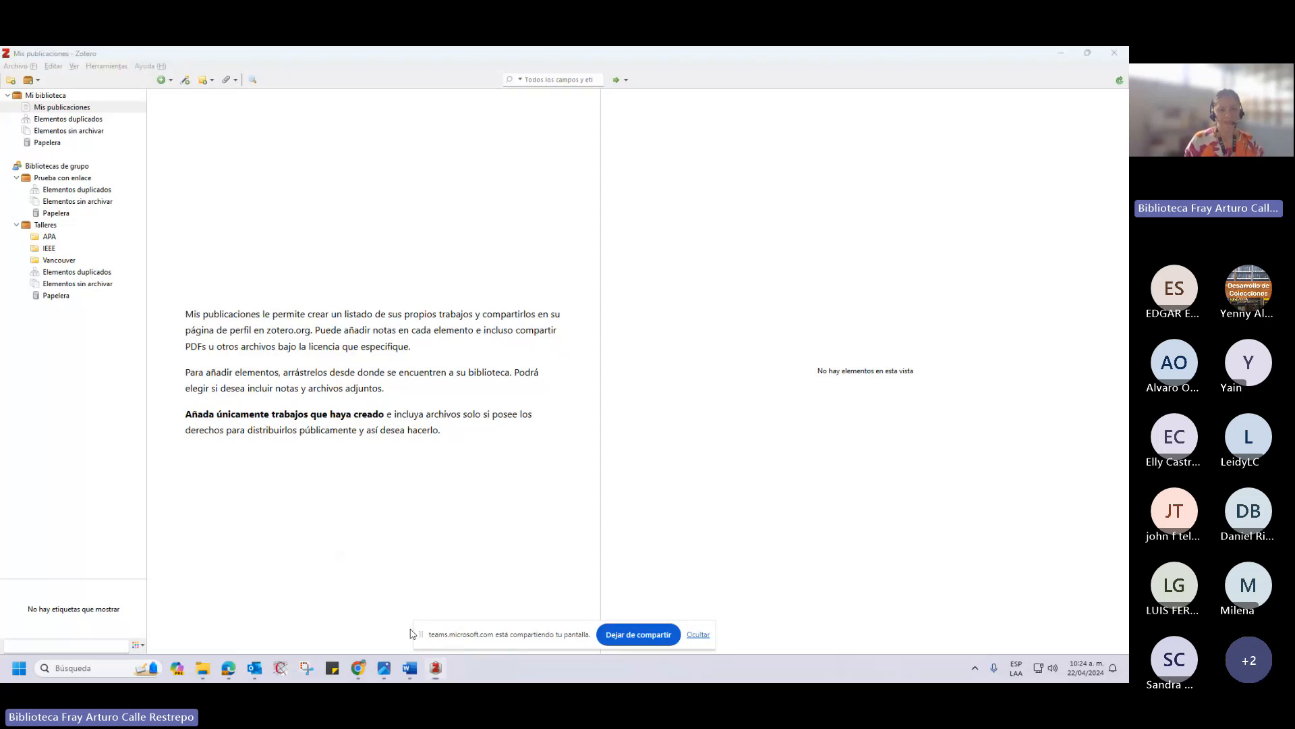
click(410, 668)
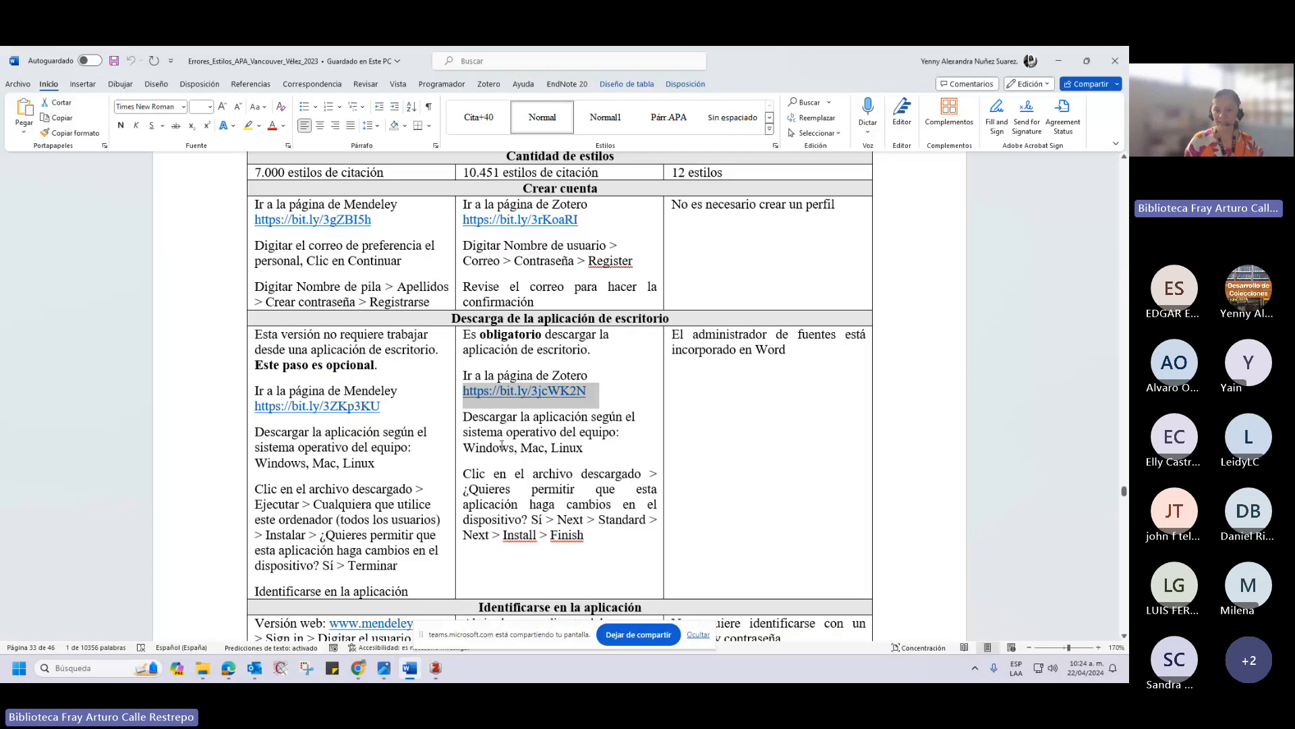
drag(1124, 492, 1097, 269)
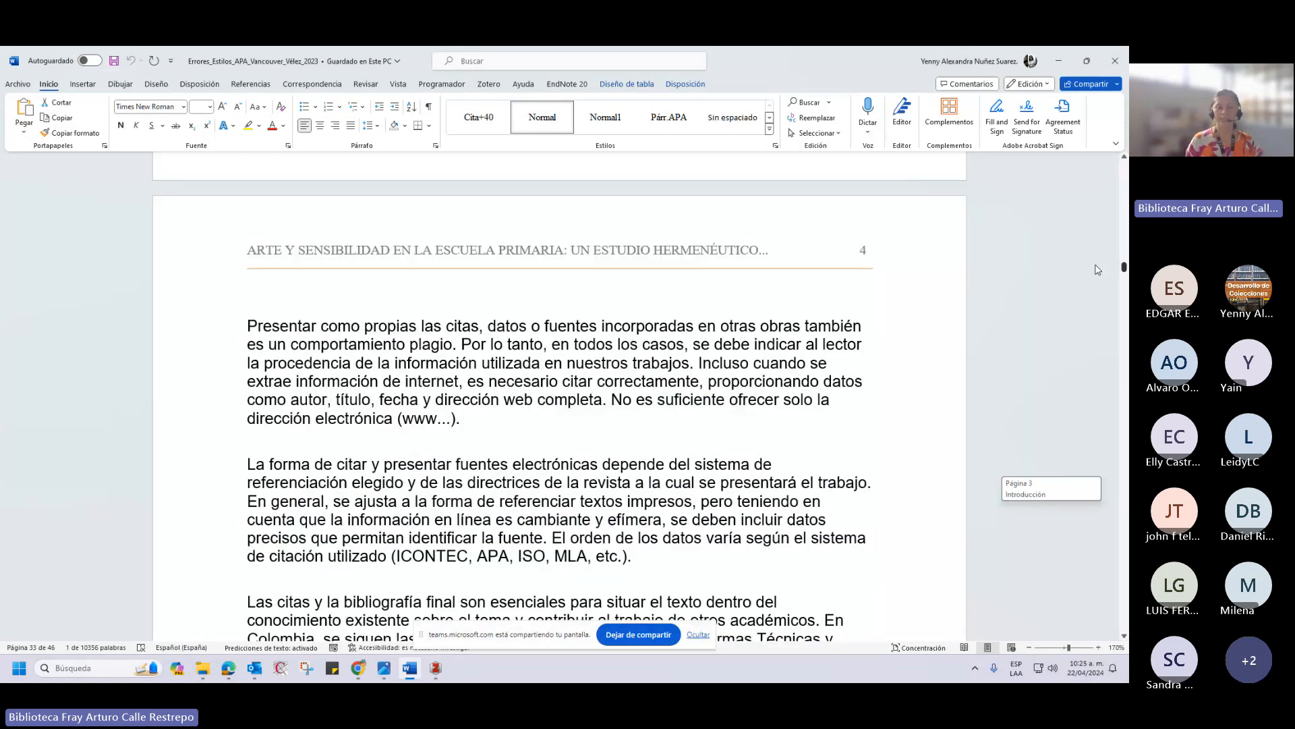
scroll(1097, 267, down, 6)
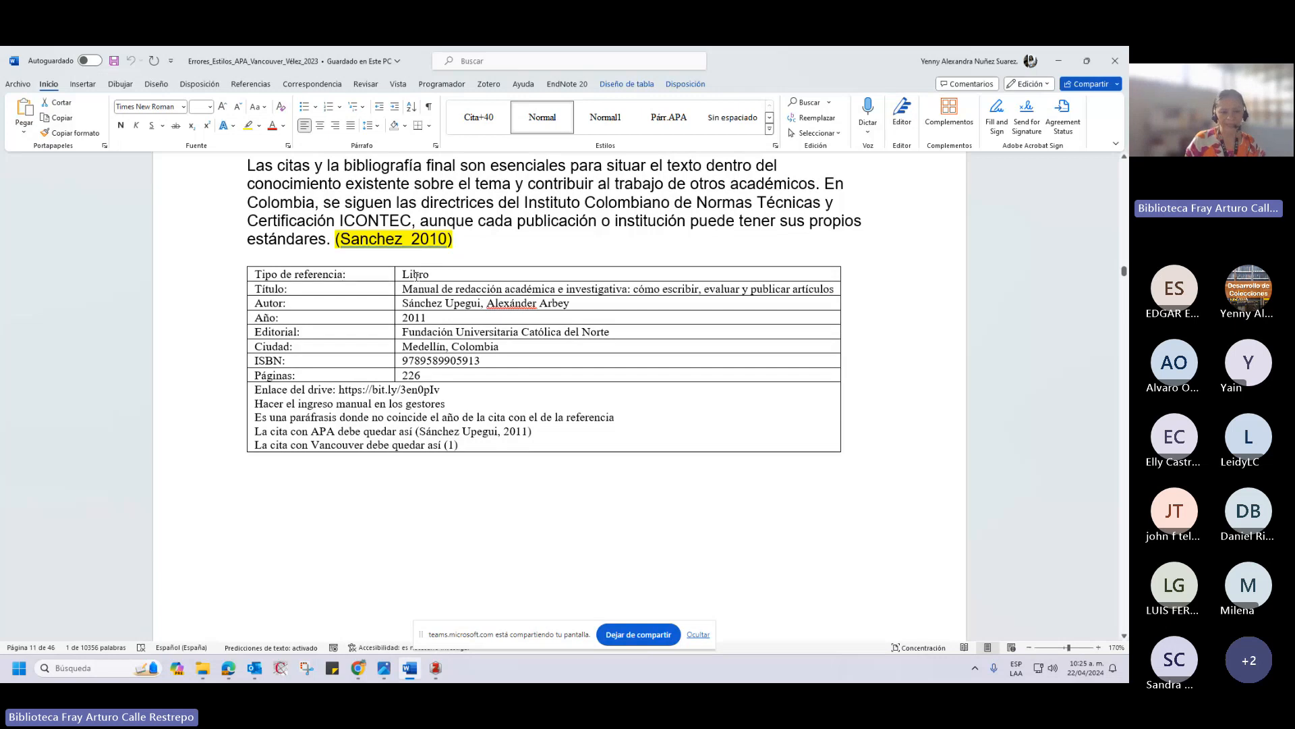
click(416, 275)
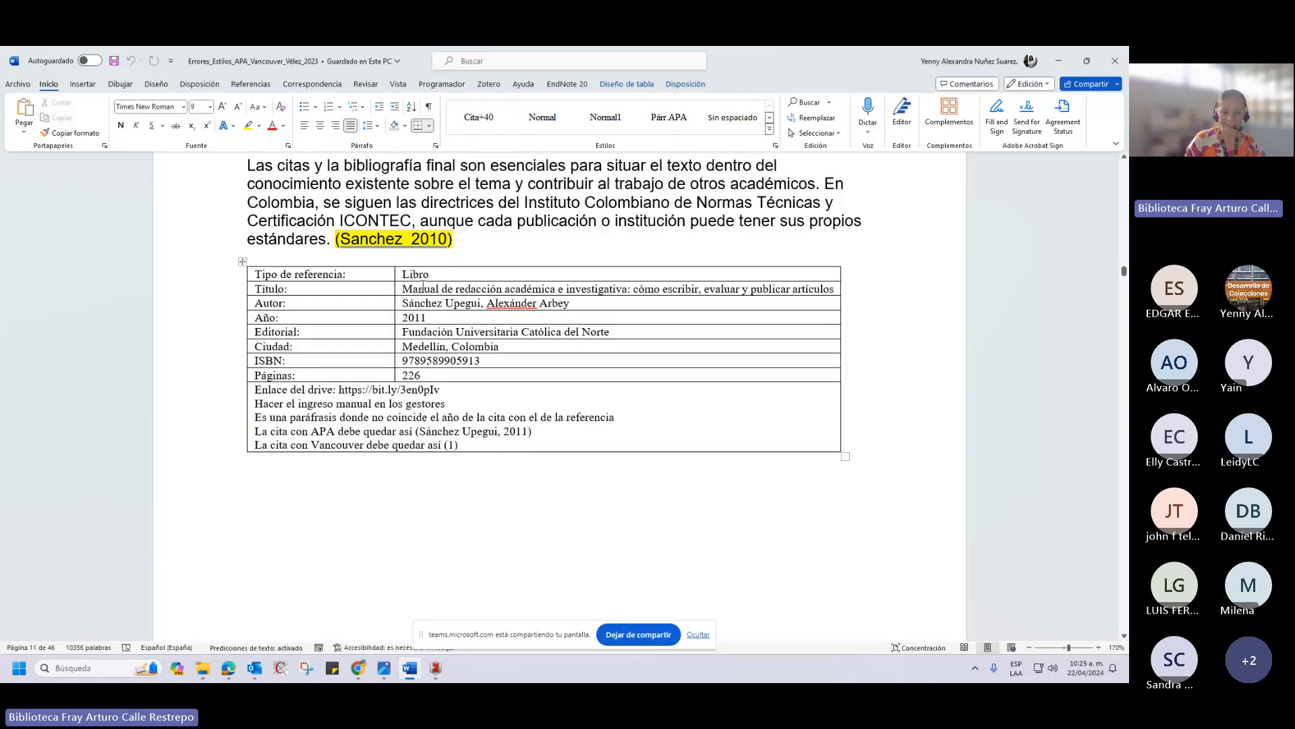
drag(416, 276, 488, 382)
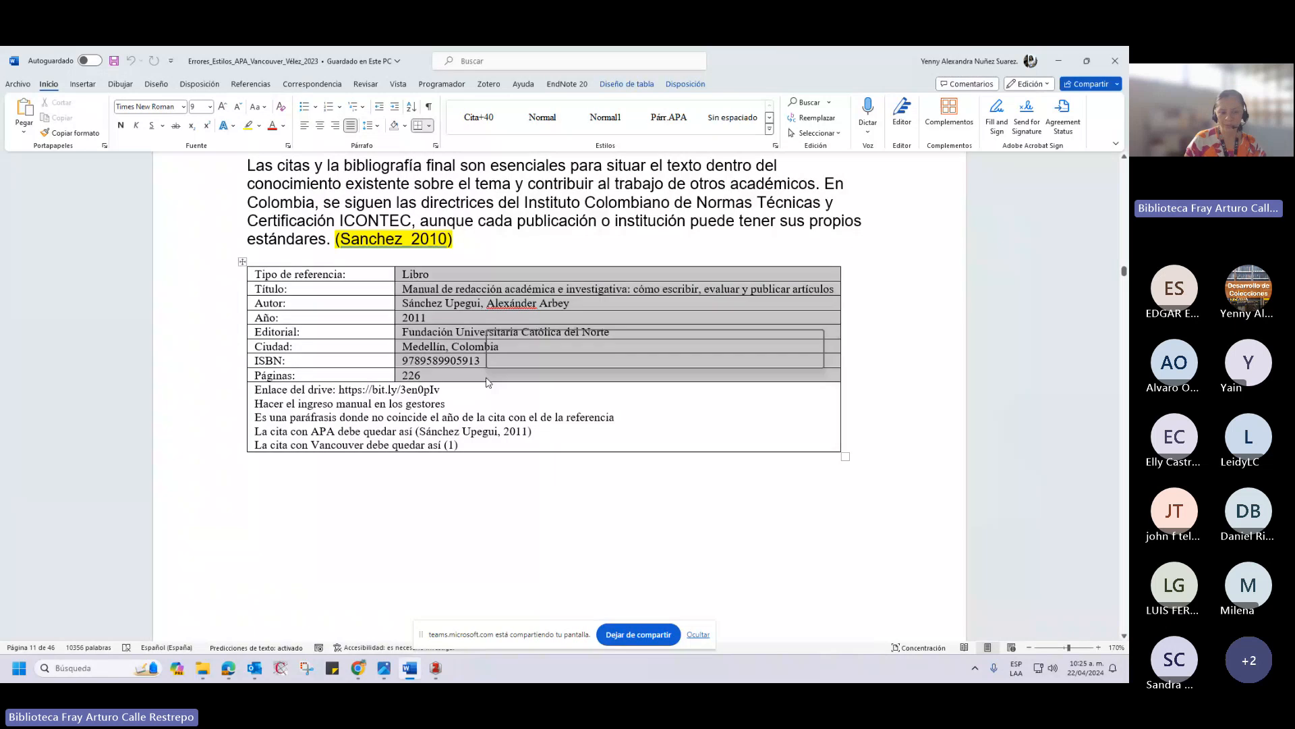
click(353, 244)
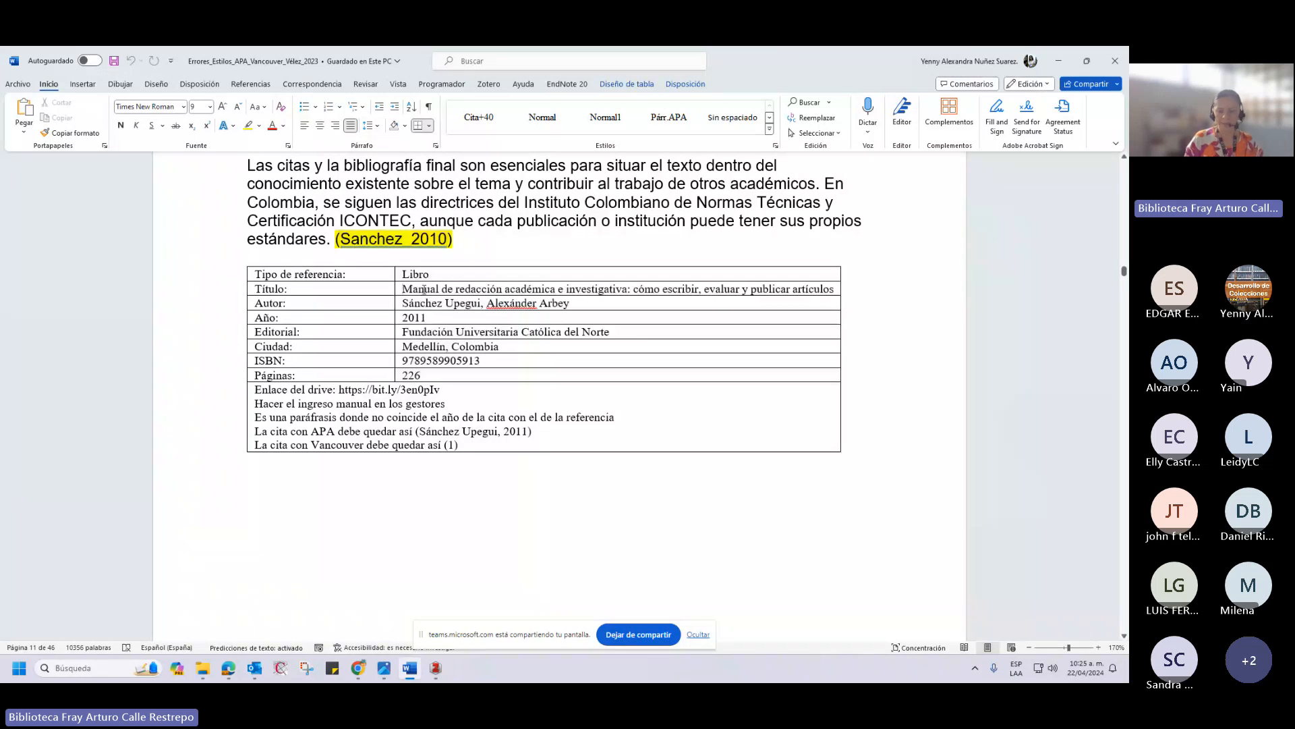
drag(424, 289, 807, 290)
right_click(805, 289)
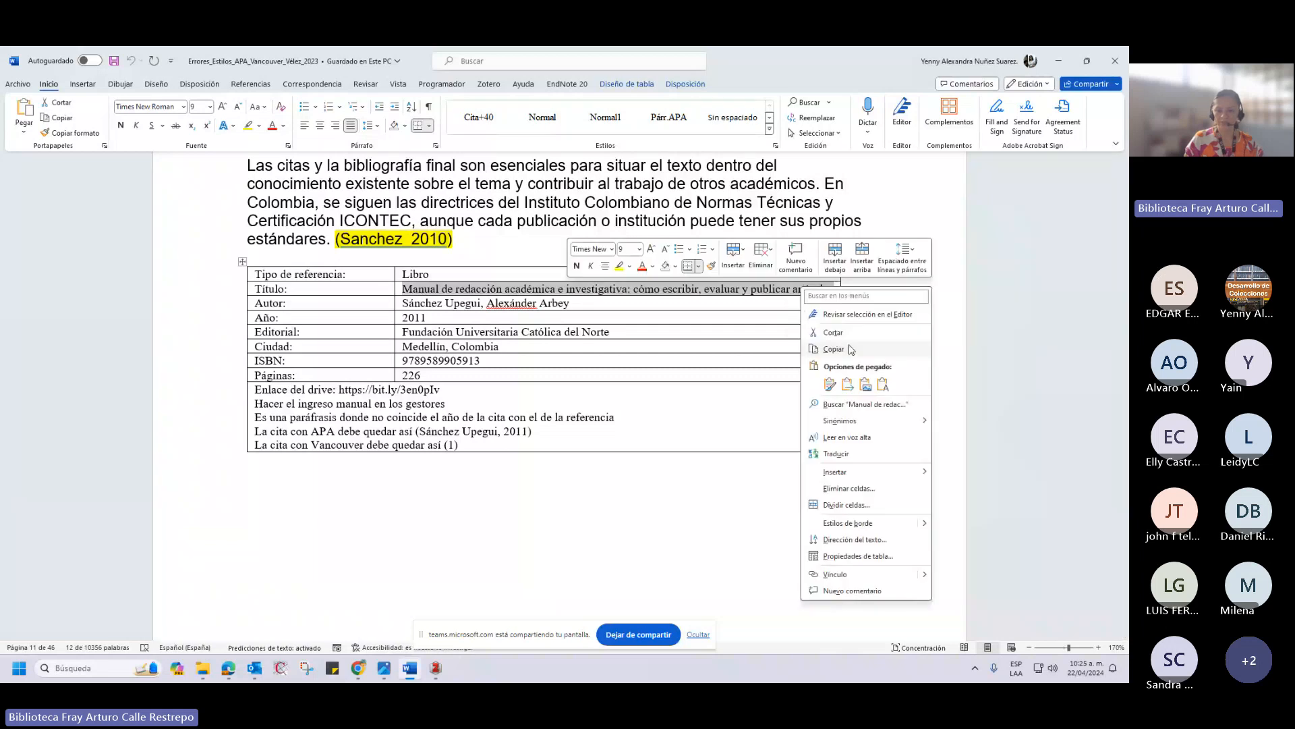
click(849, 349)
Switch to Zotero and select Mi biblioteca as the location for a new item.
key(alt+Tab)
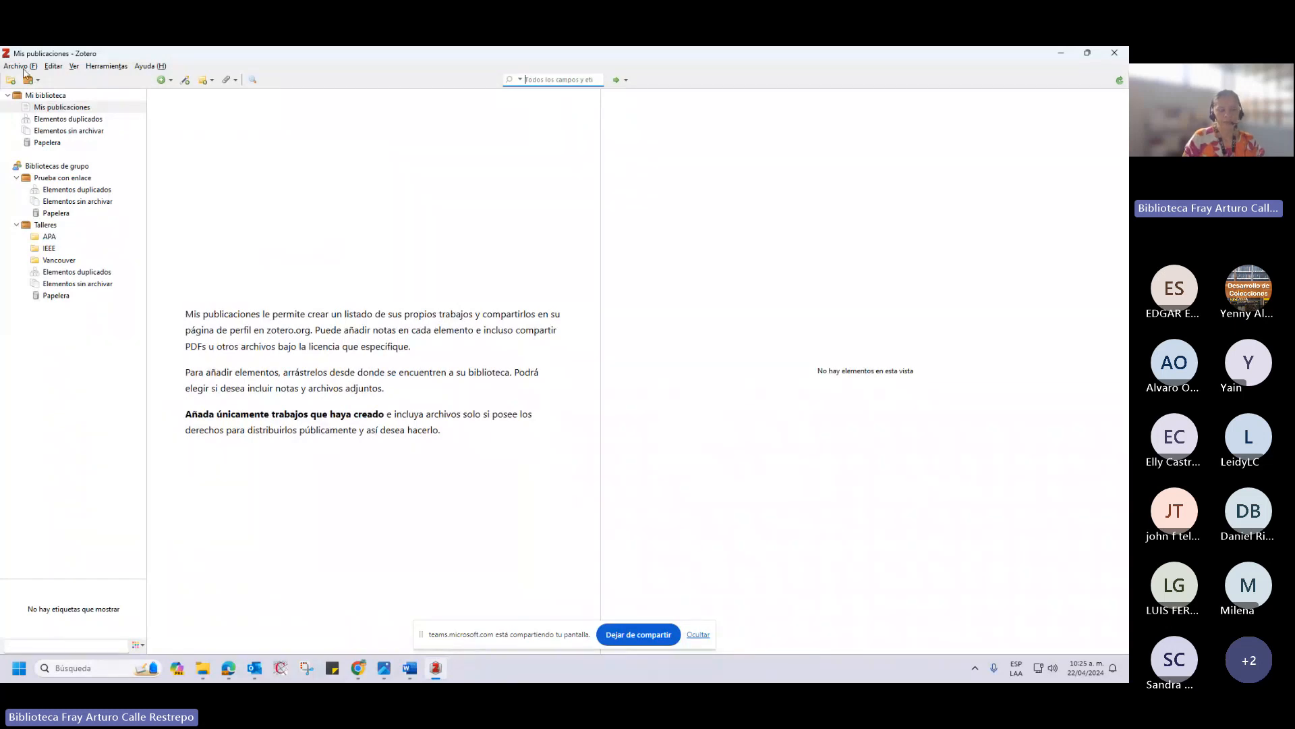
click(23, 68)
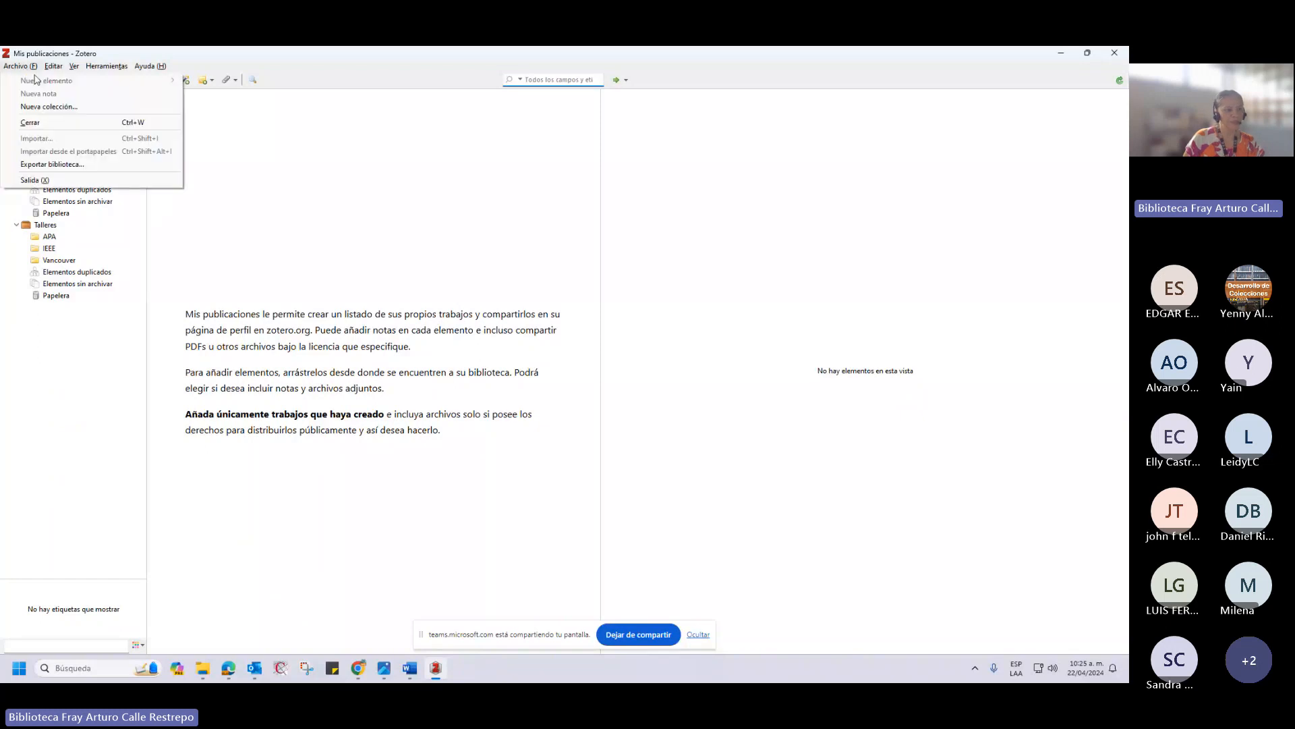
click(283, 175)
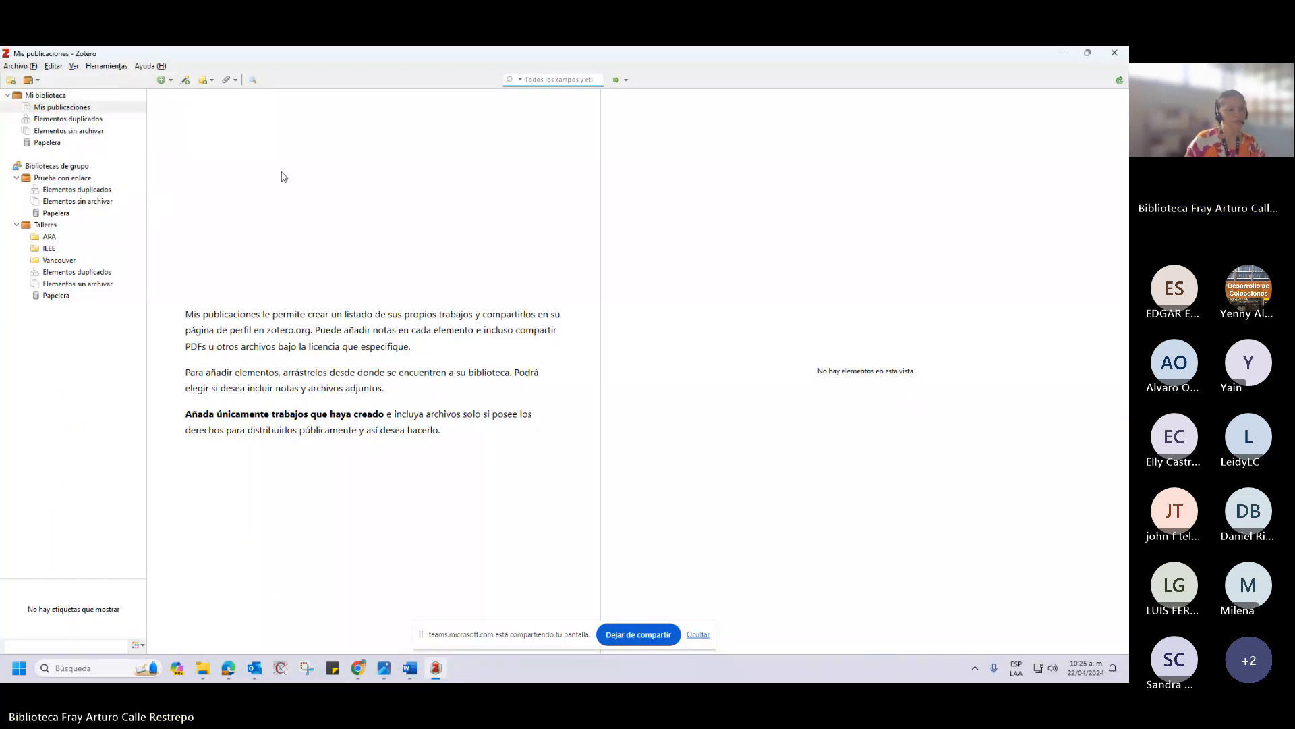
click(71, 108)
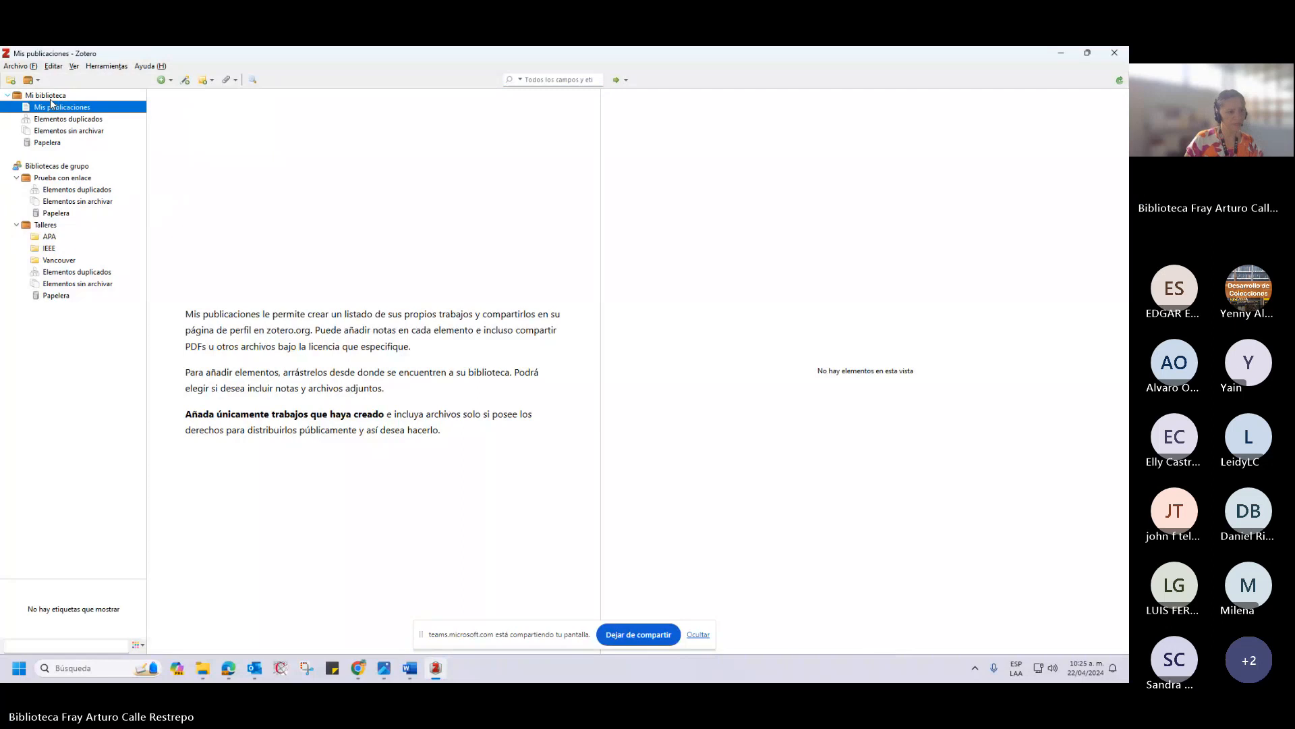
click(46, 95)
Review the document types offered for a new element, from Artículo de revista to Software, without creating one.
click(19, 66)
mouse_move(42, 84)
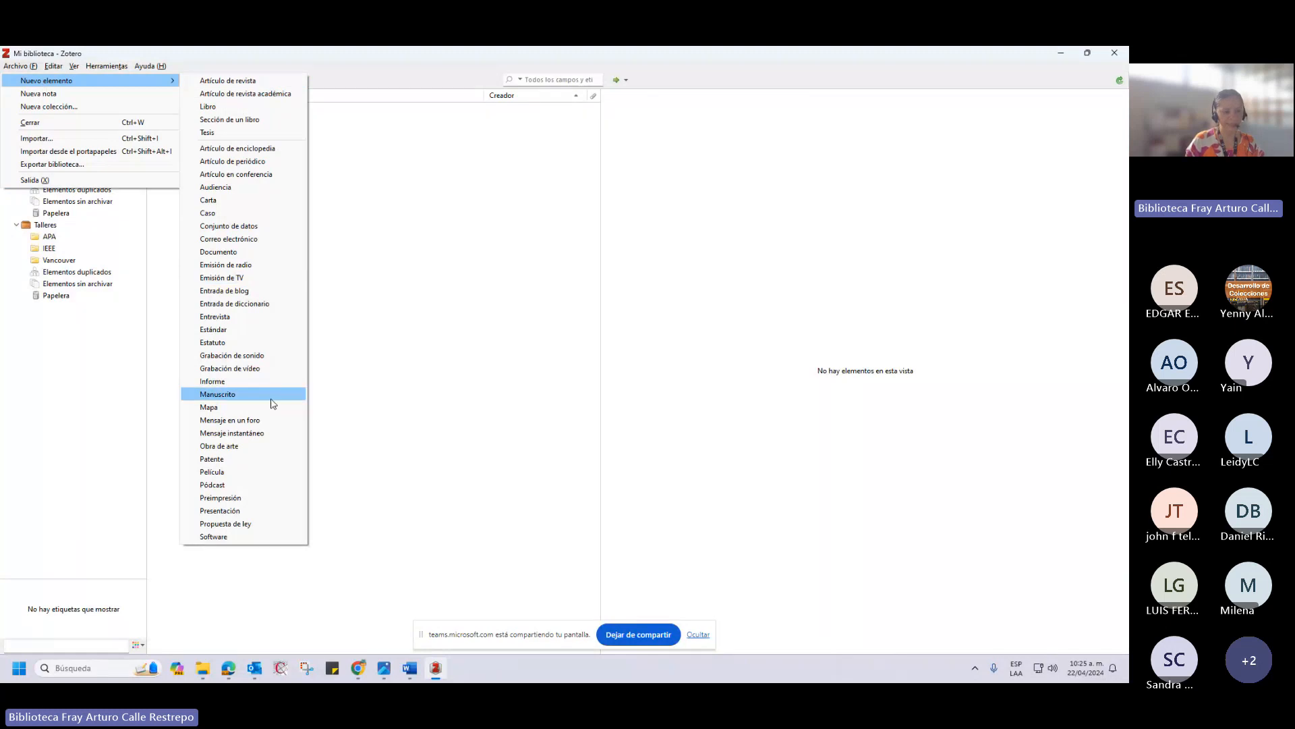
click(390, 212)
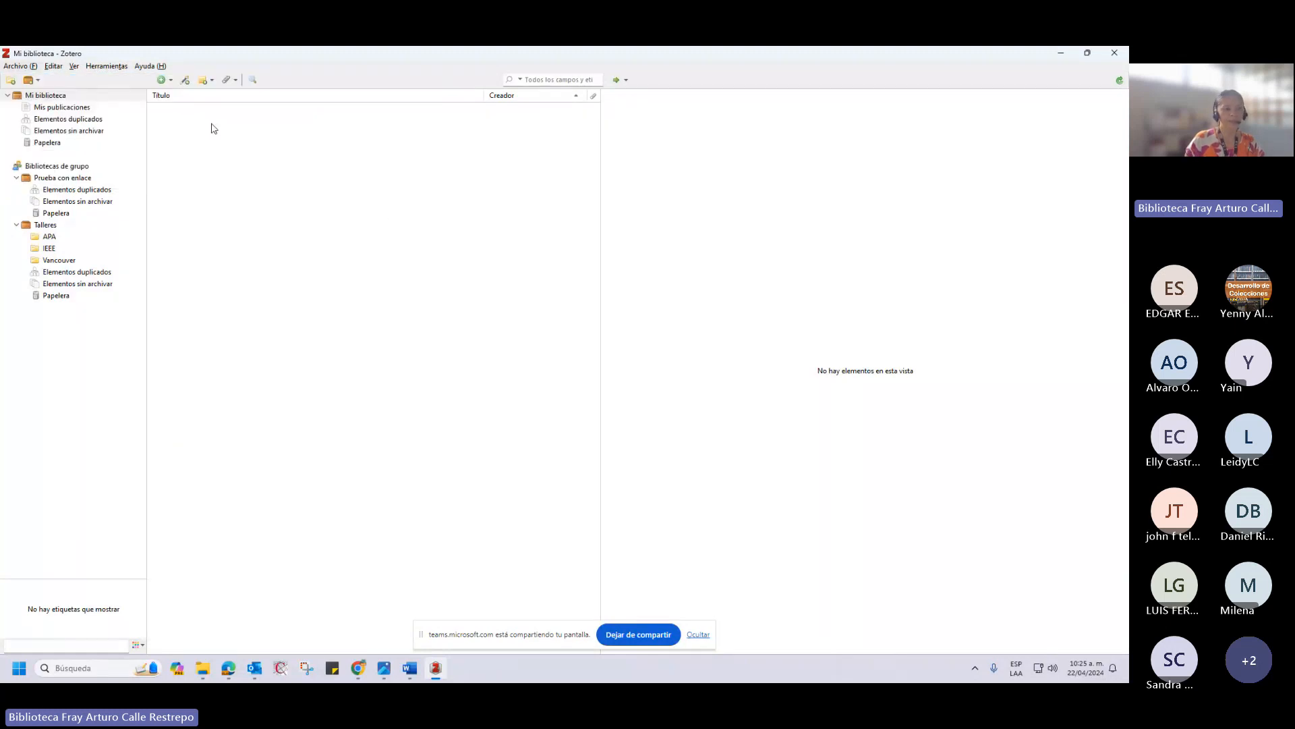
Create a new item of type Libro in Mi biblioteca.
click(171, 82)
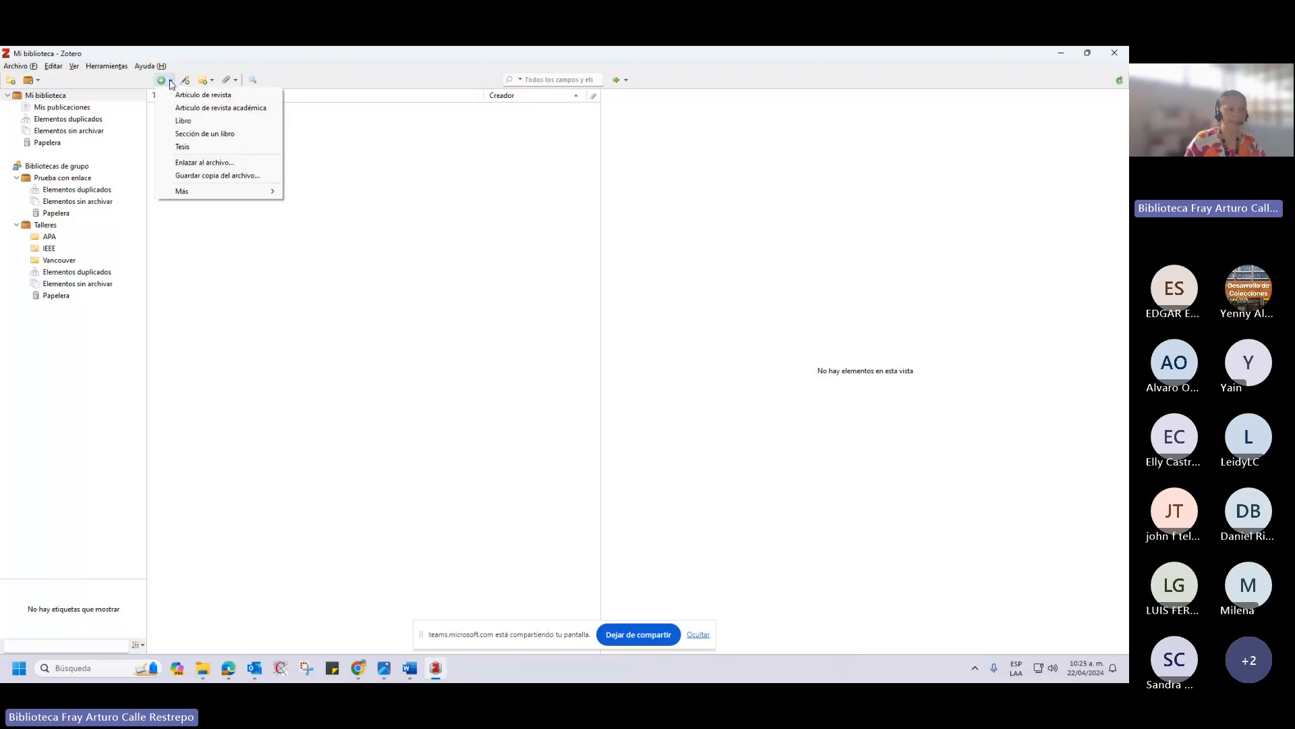
mouse_move(208, 191)
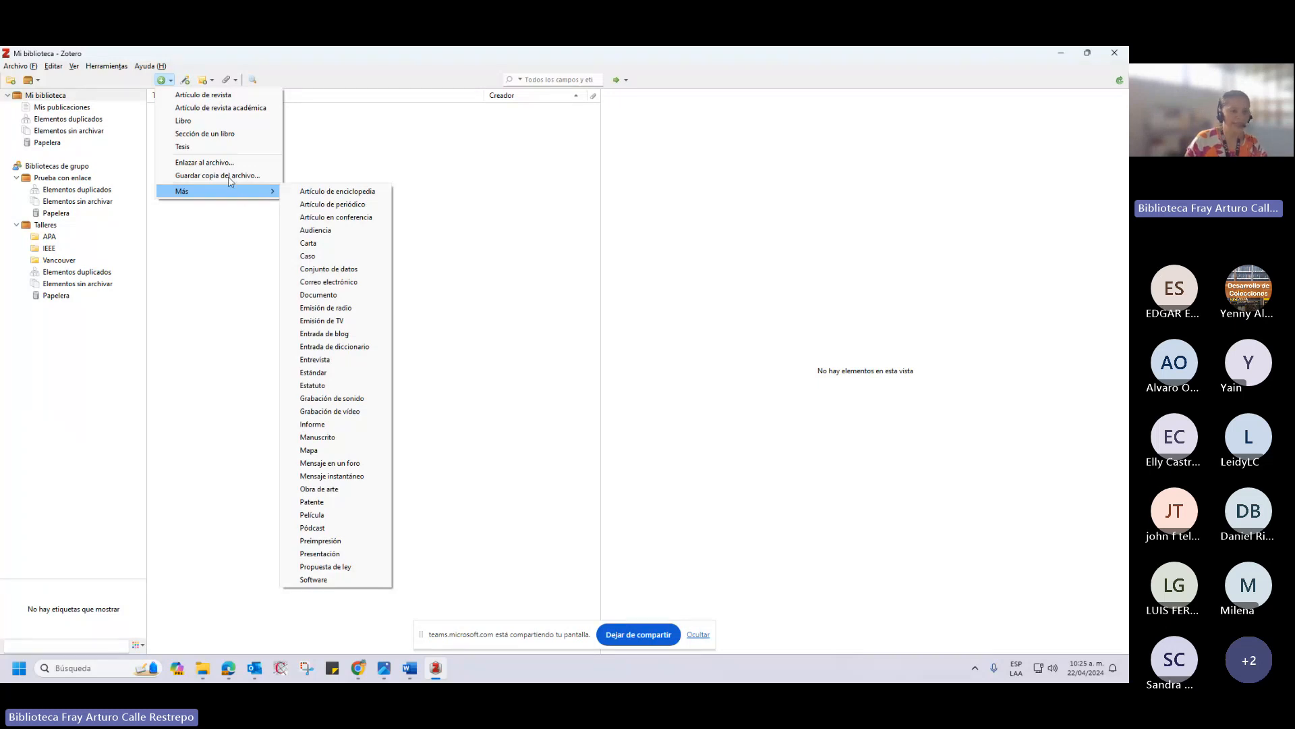
click(185, 125)
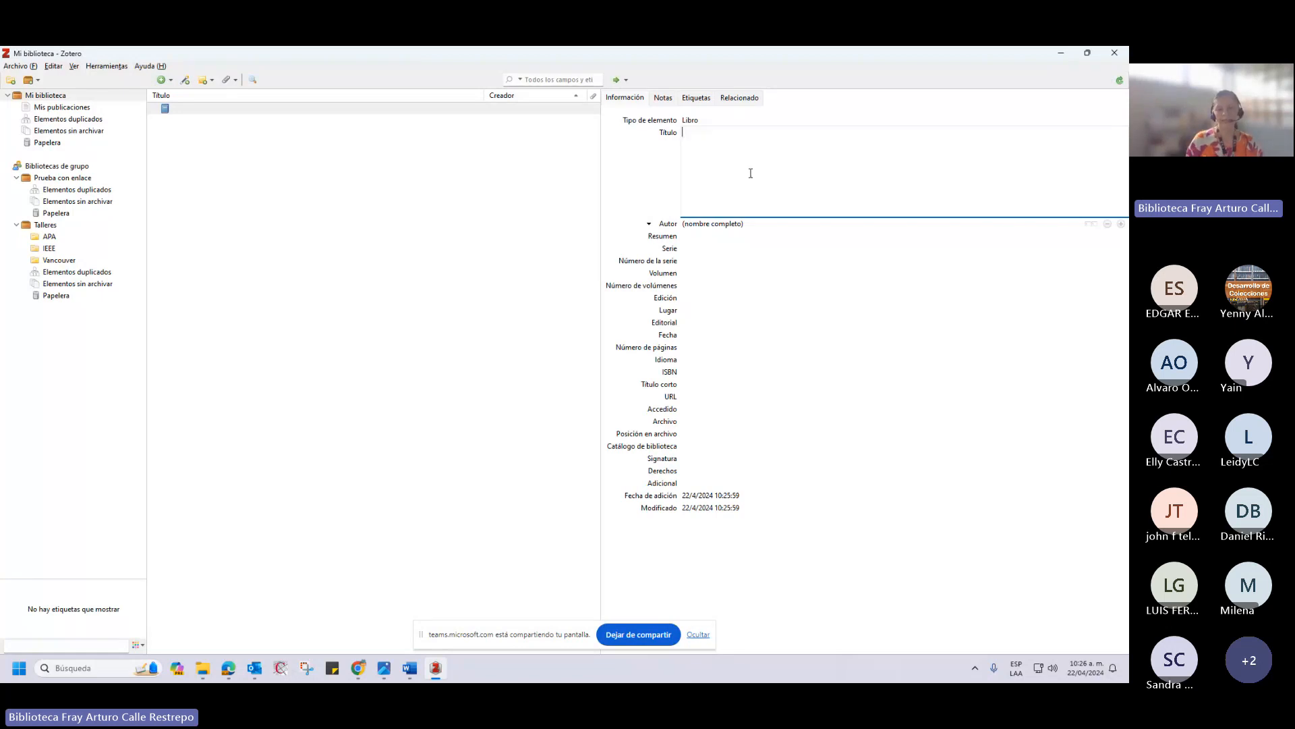
Paste the copied title "Manual de redacción académica e investigativa: cómo escribir, evaluar y publicar artículos" into the book's Título field.
click(760, 127)
click(760, 127)
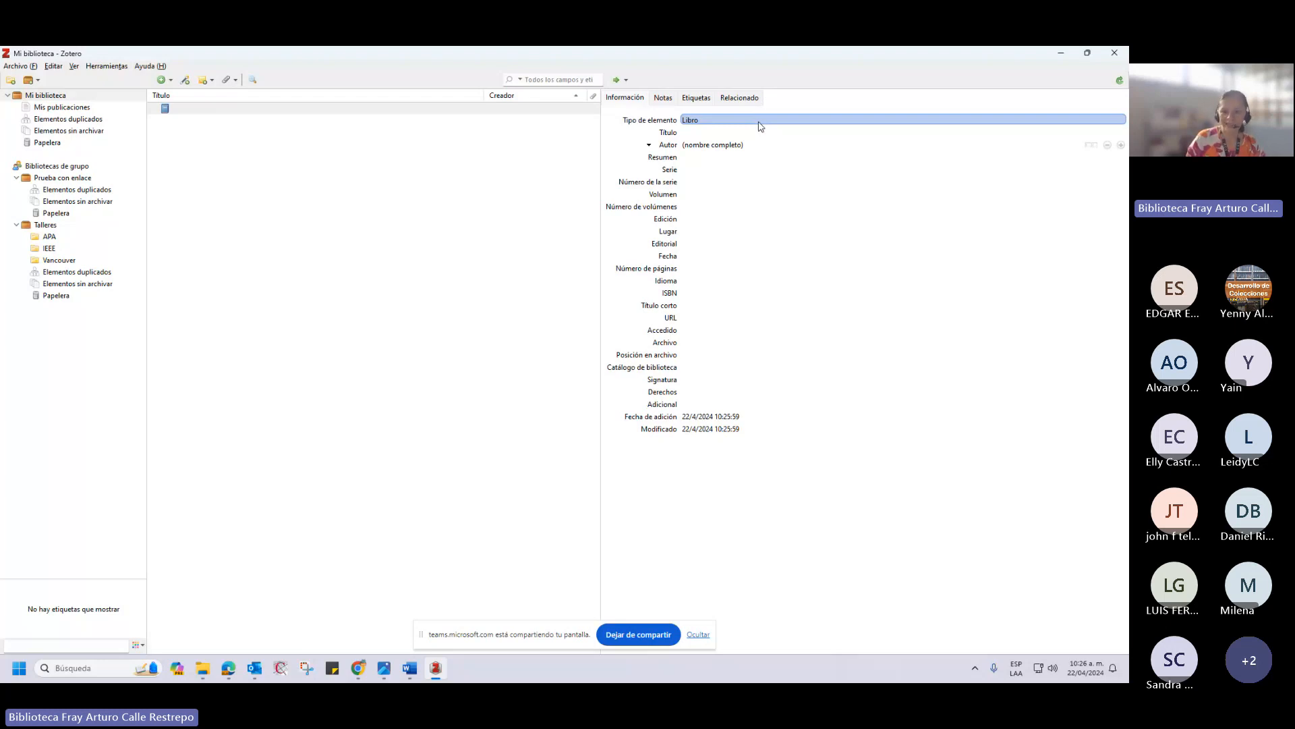
click(759, 123)
click(759, 123)
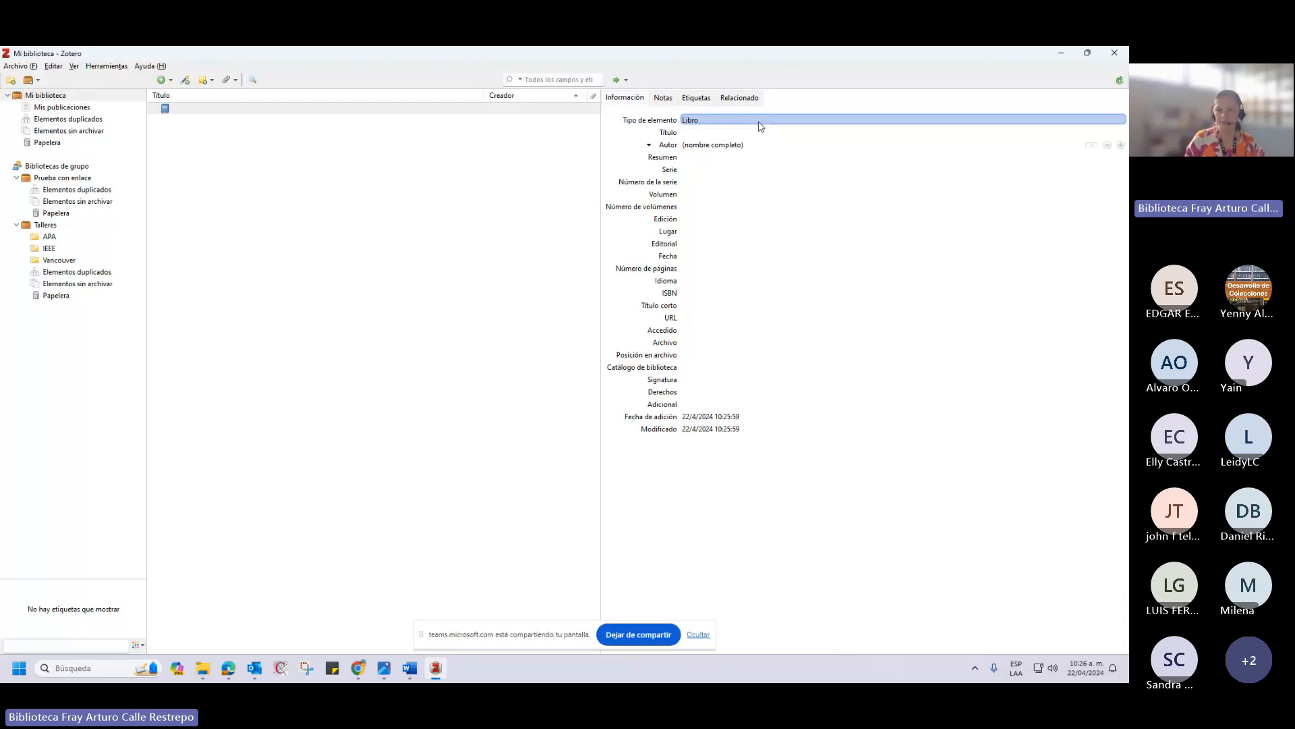
click(724, 133)
key(ctrl+v)
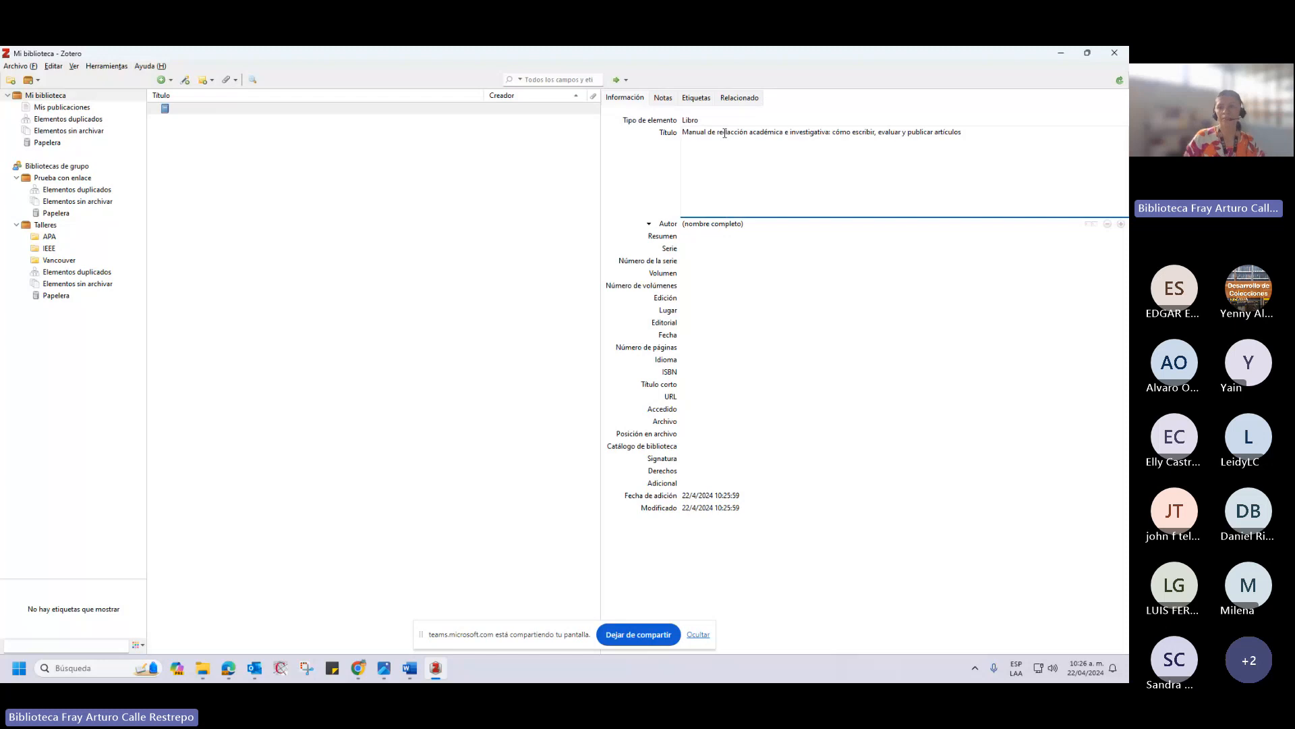
click(567, 165)
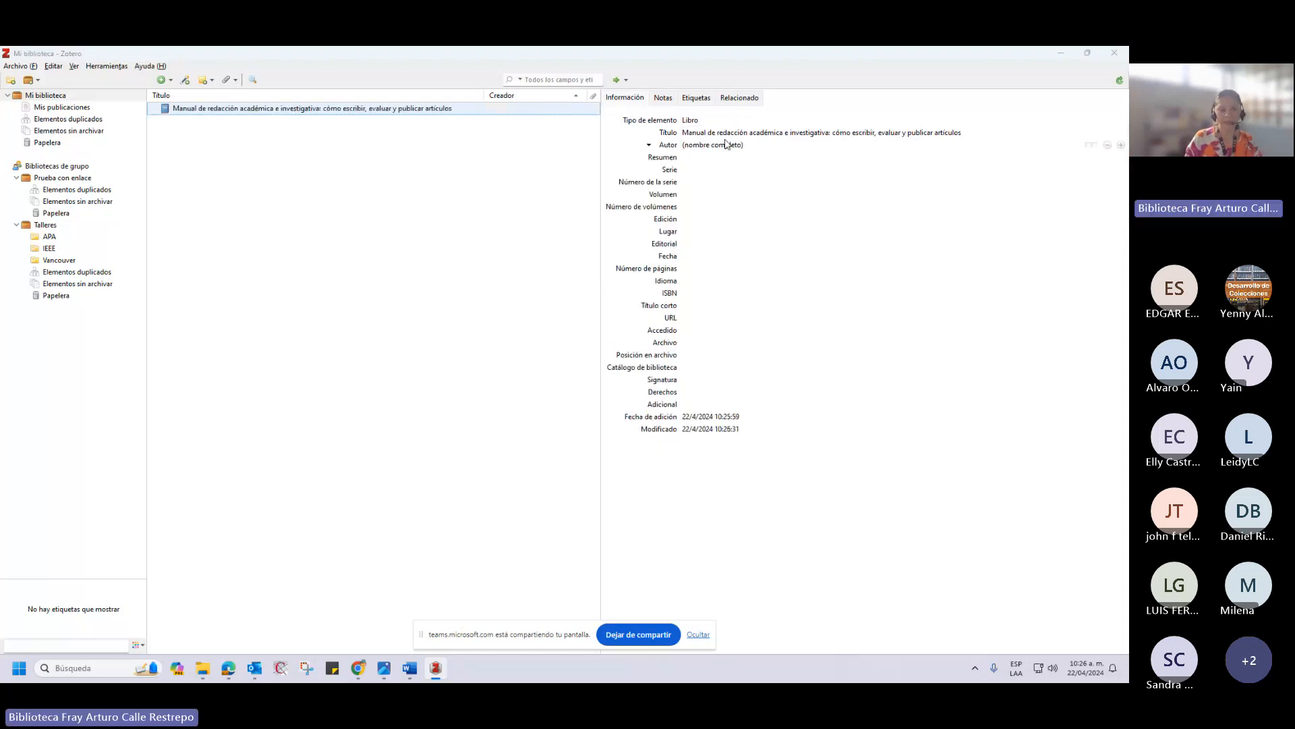
Split the book's Autor field into separate surname and name parts and fill in the author's surnames copied from the Word reference table.
key(alt+Tab)
drag(404, 304, 469, 309)
key(ctrl+c)
key(alt+Tab)
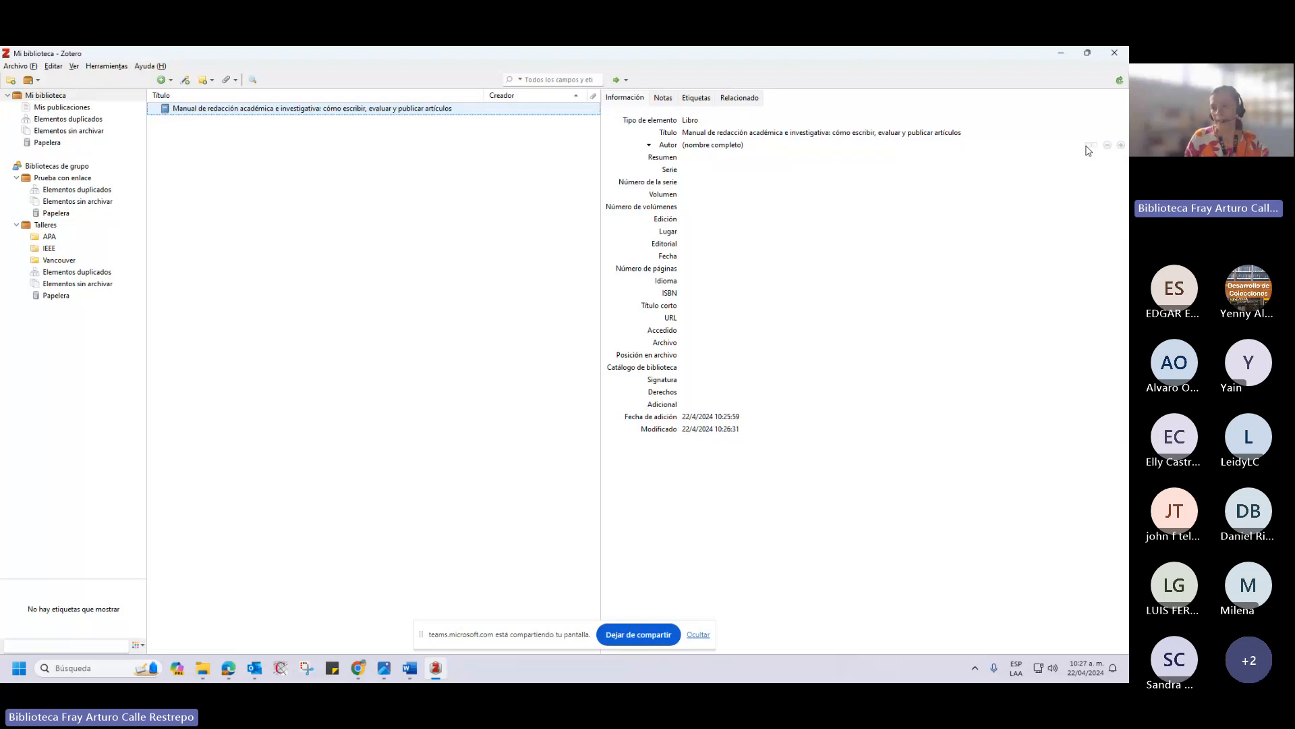
click(791, 146)
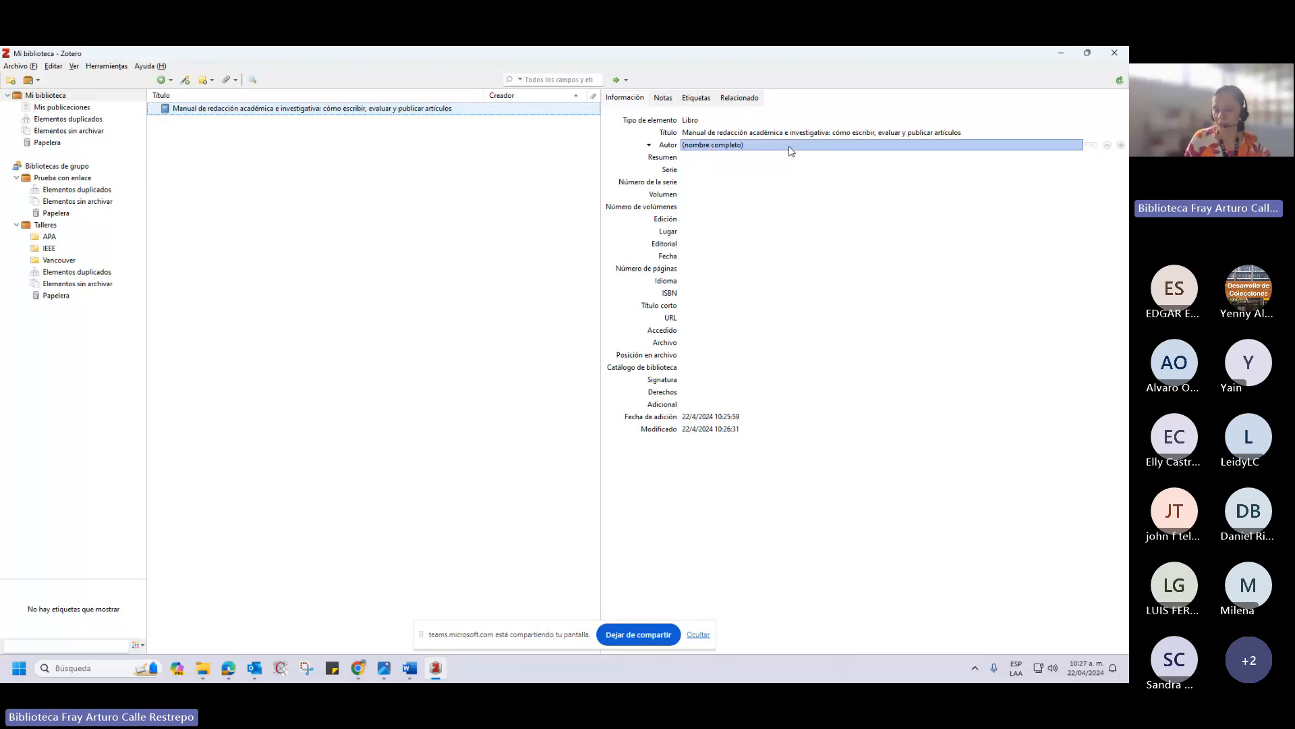
click(1094, 149)
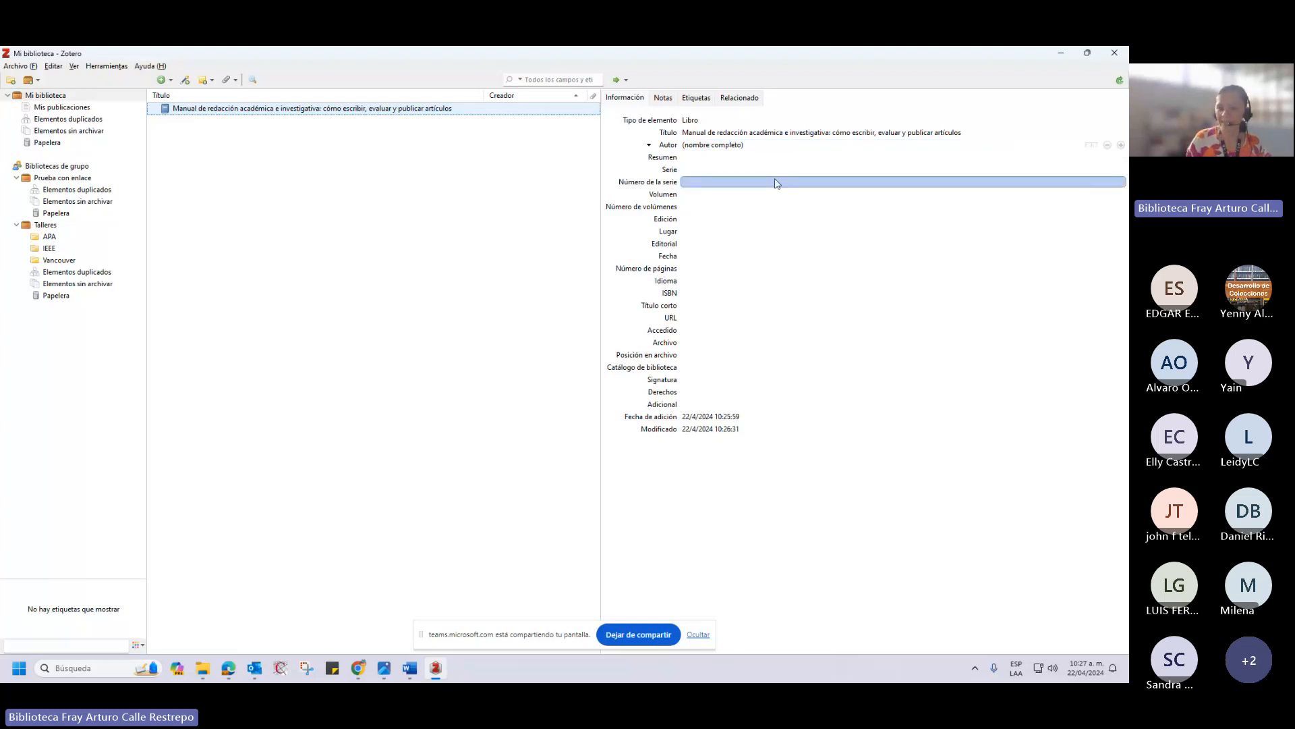
click(760, 143)
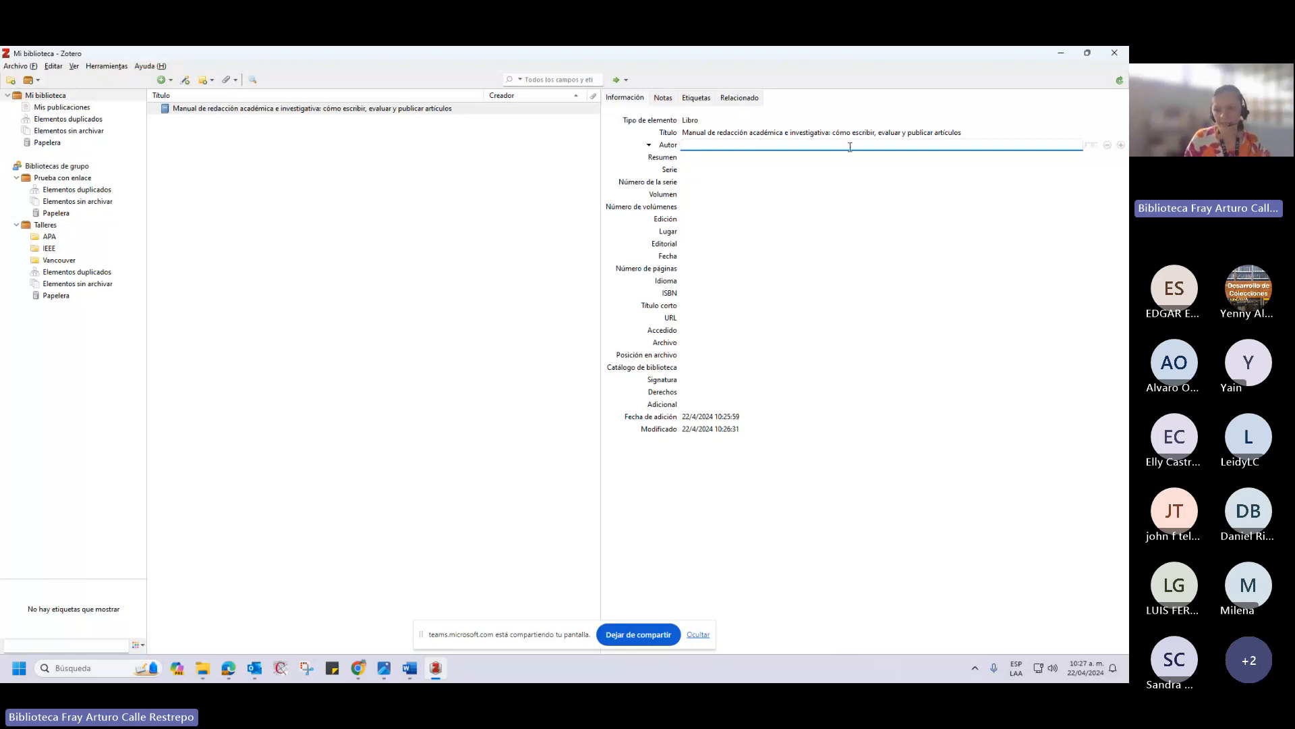
click(1091, 145)
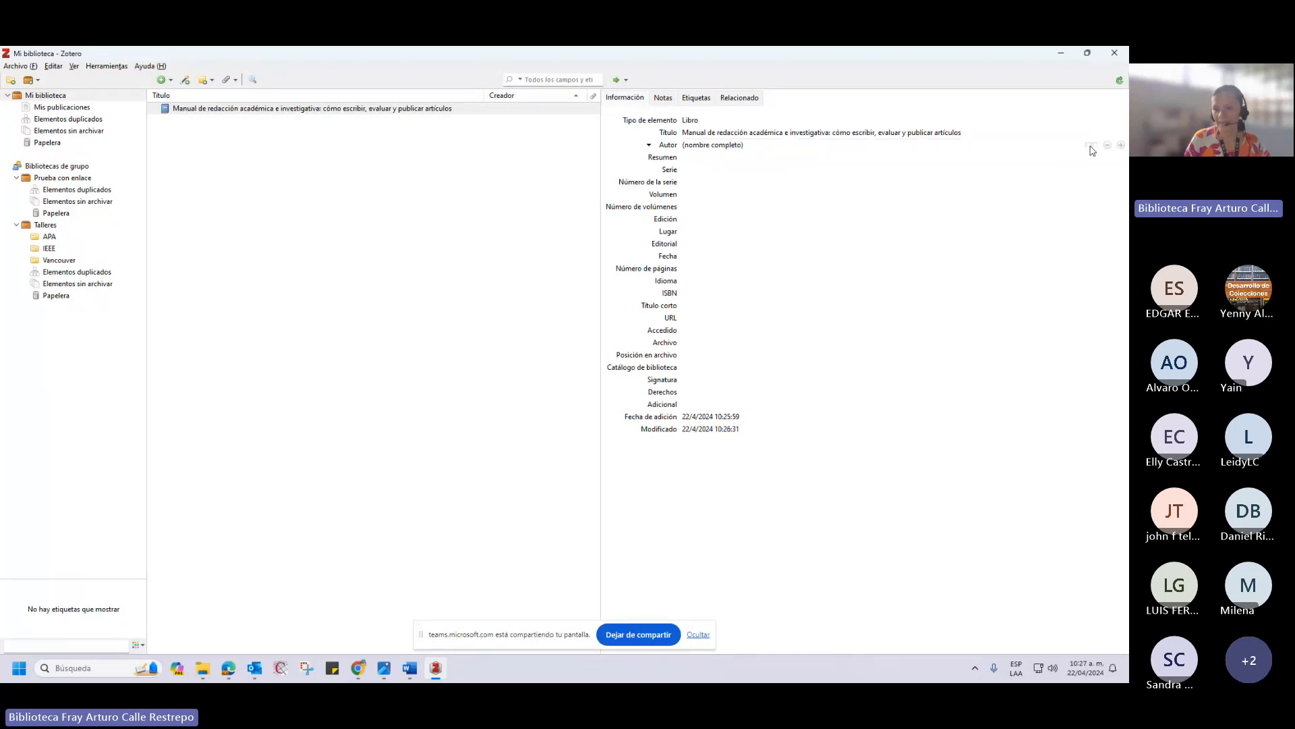
click(706, 146)
click(742, 144)
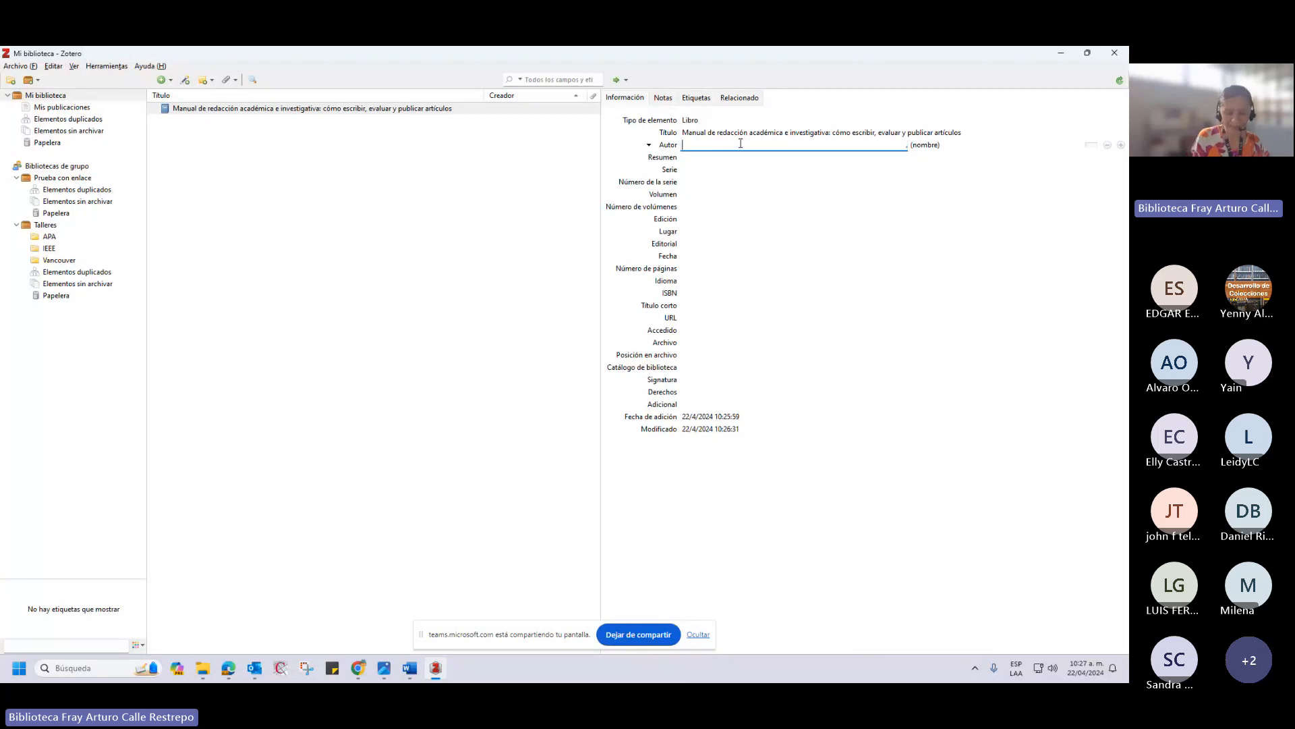
key(ctrl+v)
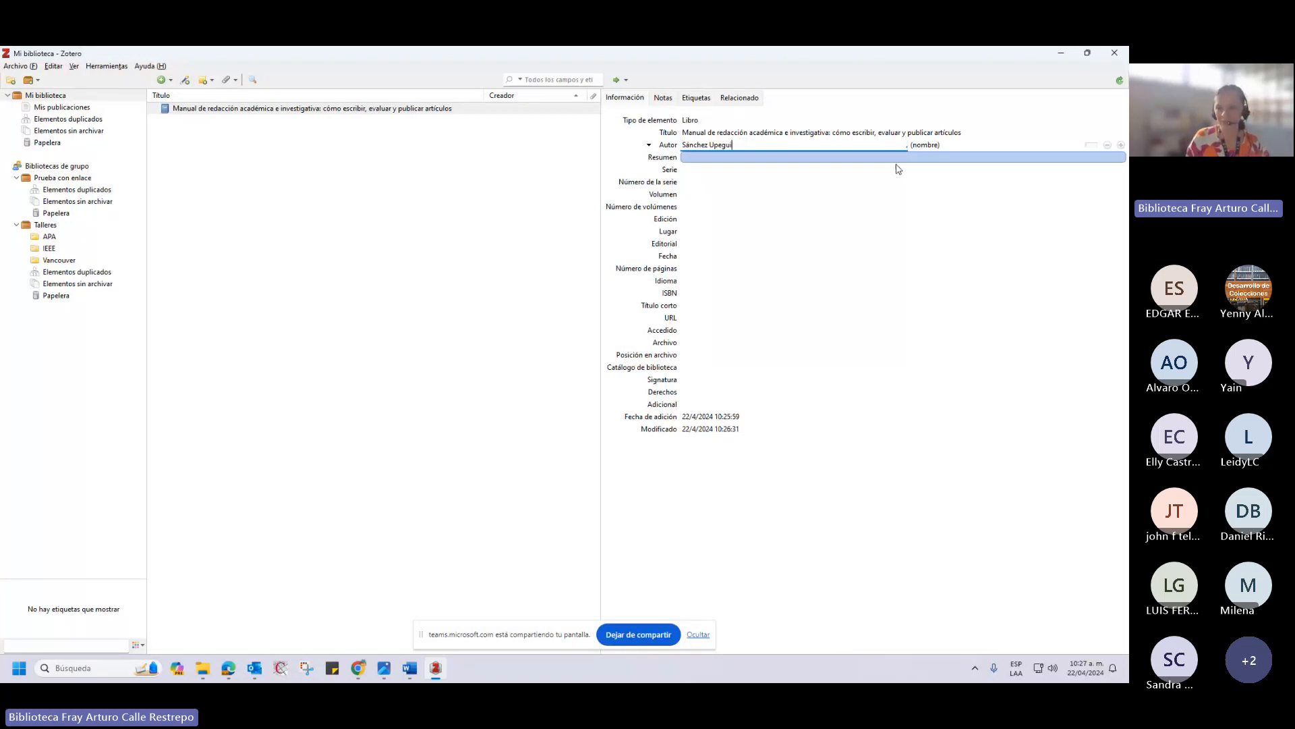
Fill in the author's given names copied from the Word reference table, and check the available creator roles while keeping Autor.
click(954, 147)
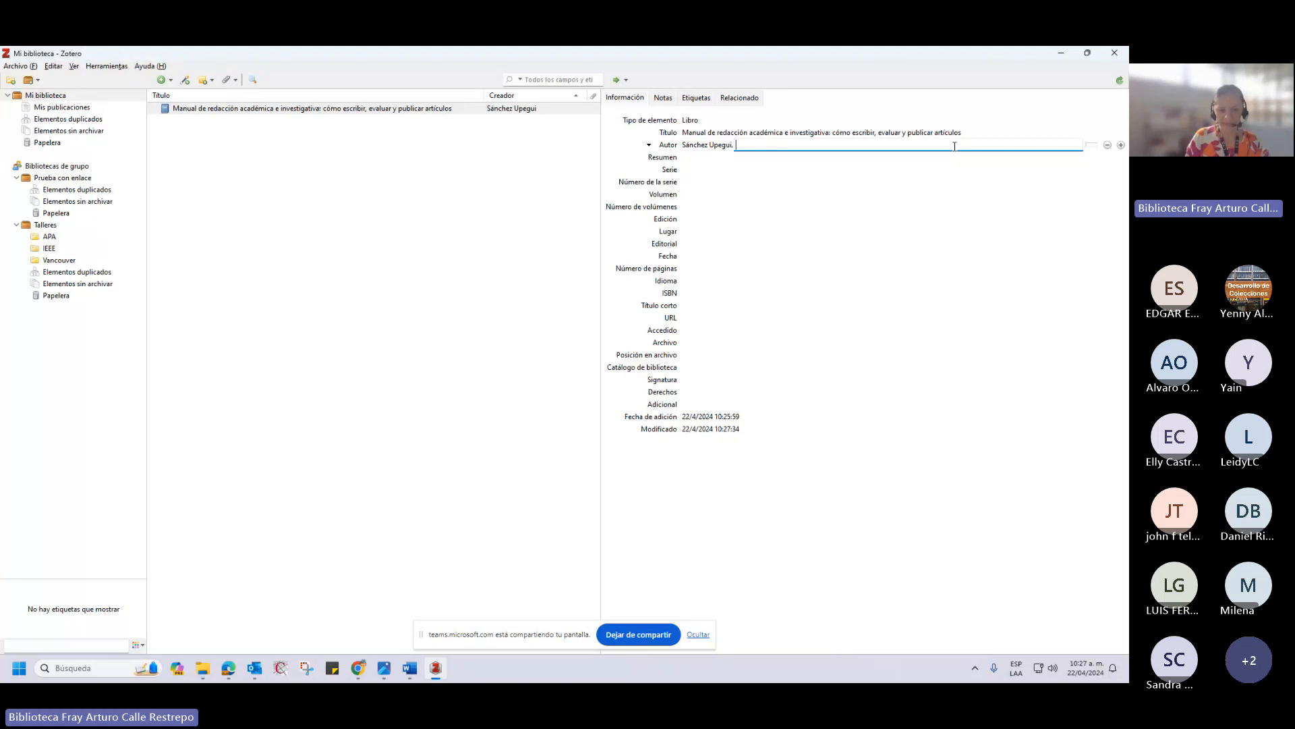
key(alt+Tab)
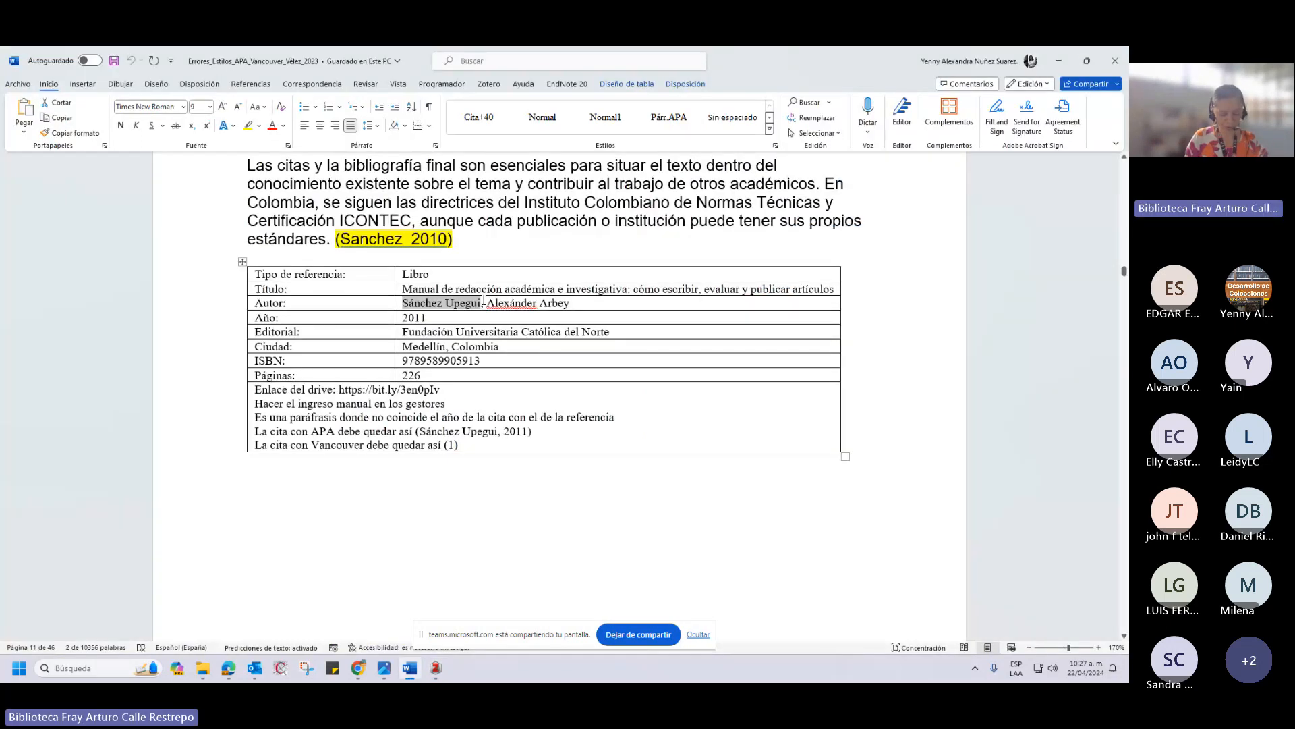
drag(486, 303, 571, 302)
key(ctrl+c)
key(alt+Tab)
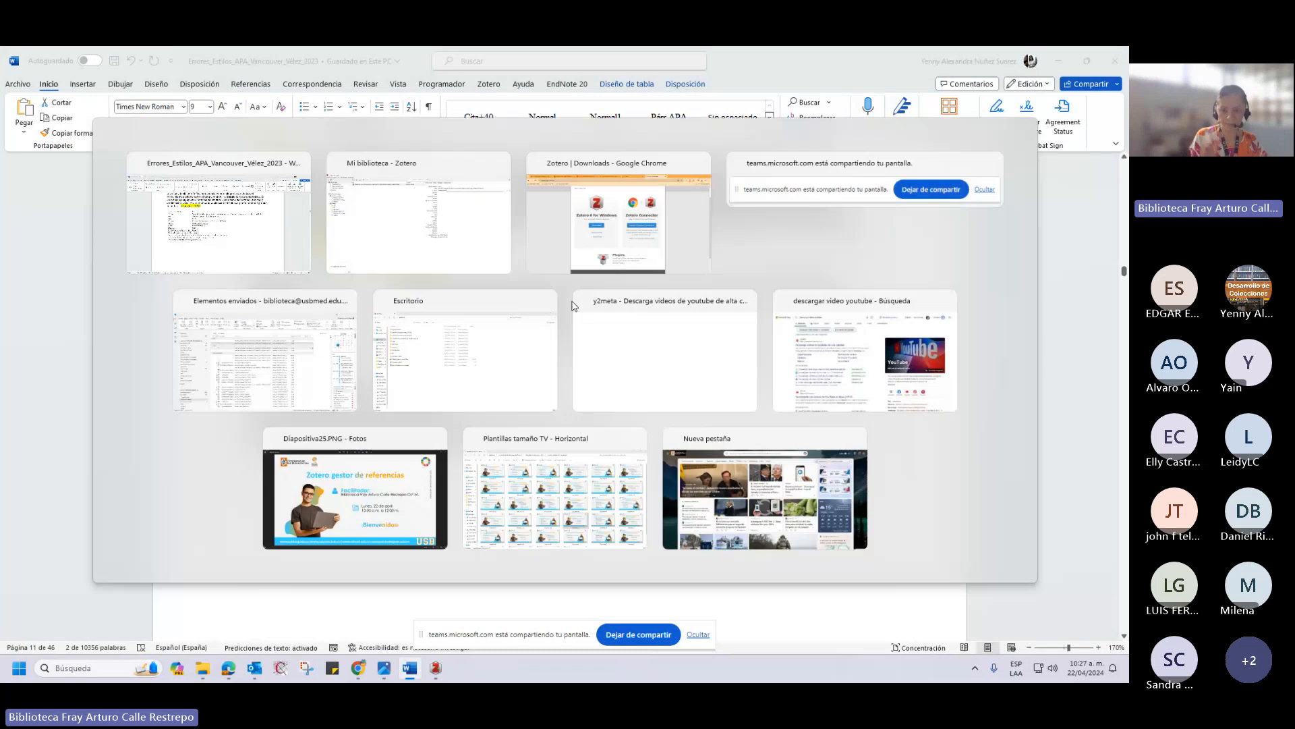
key(ctrl+v)
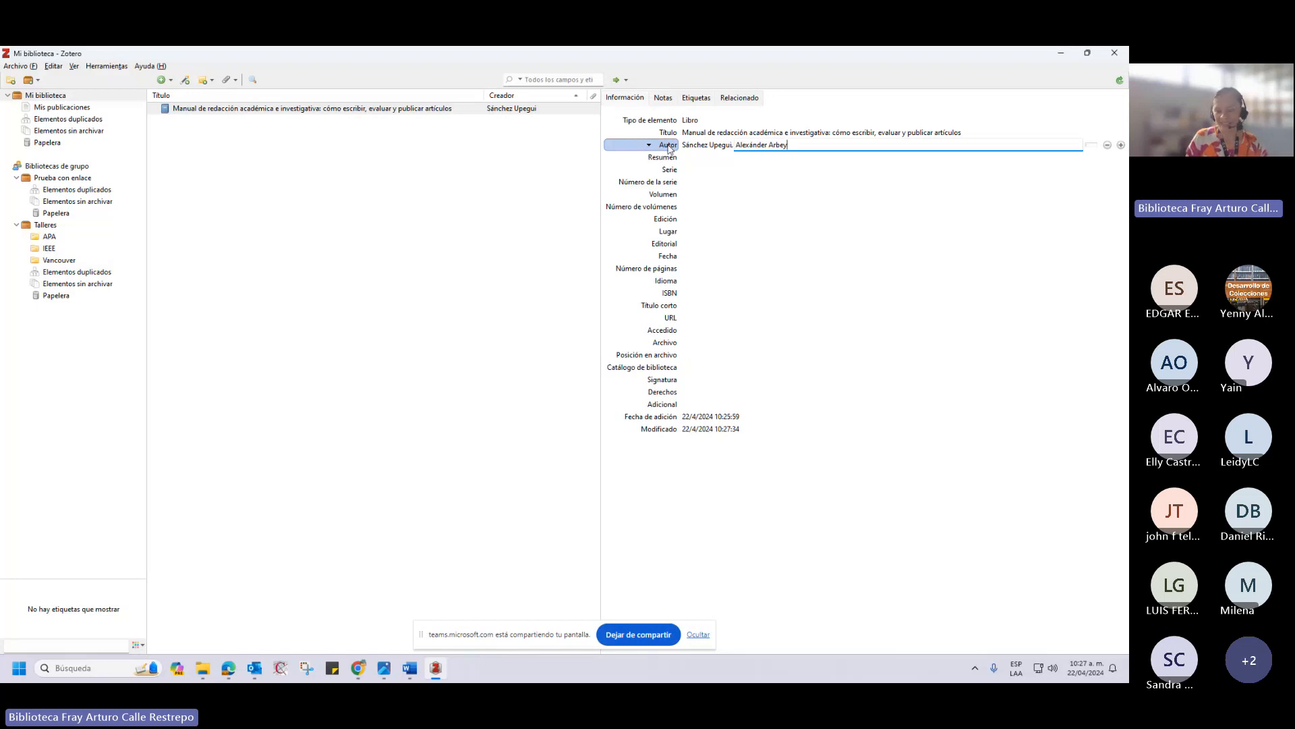
key(Return)
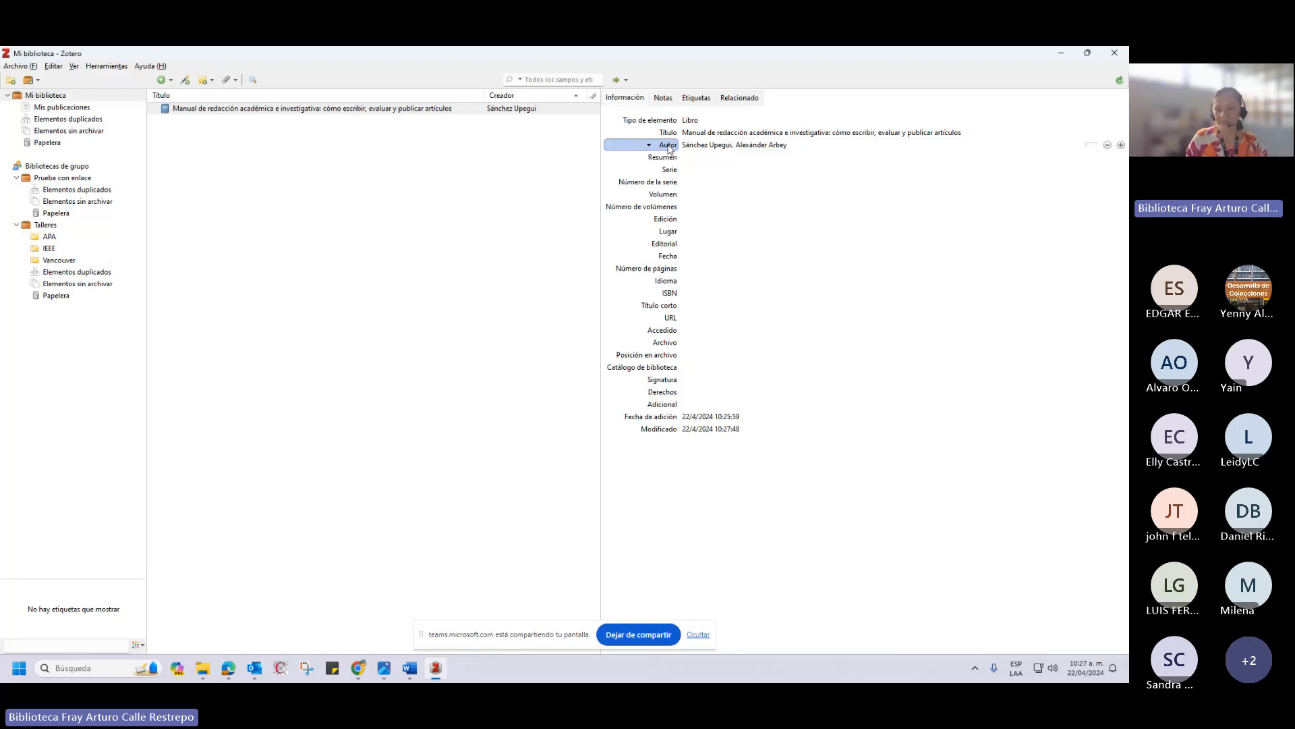
click(648, 146)
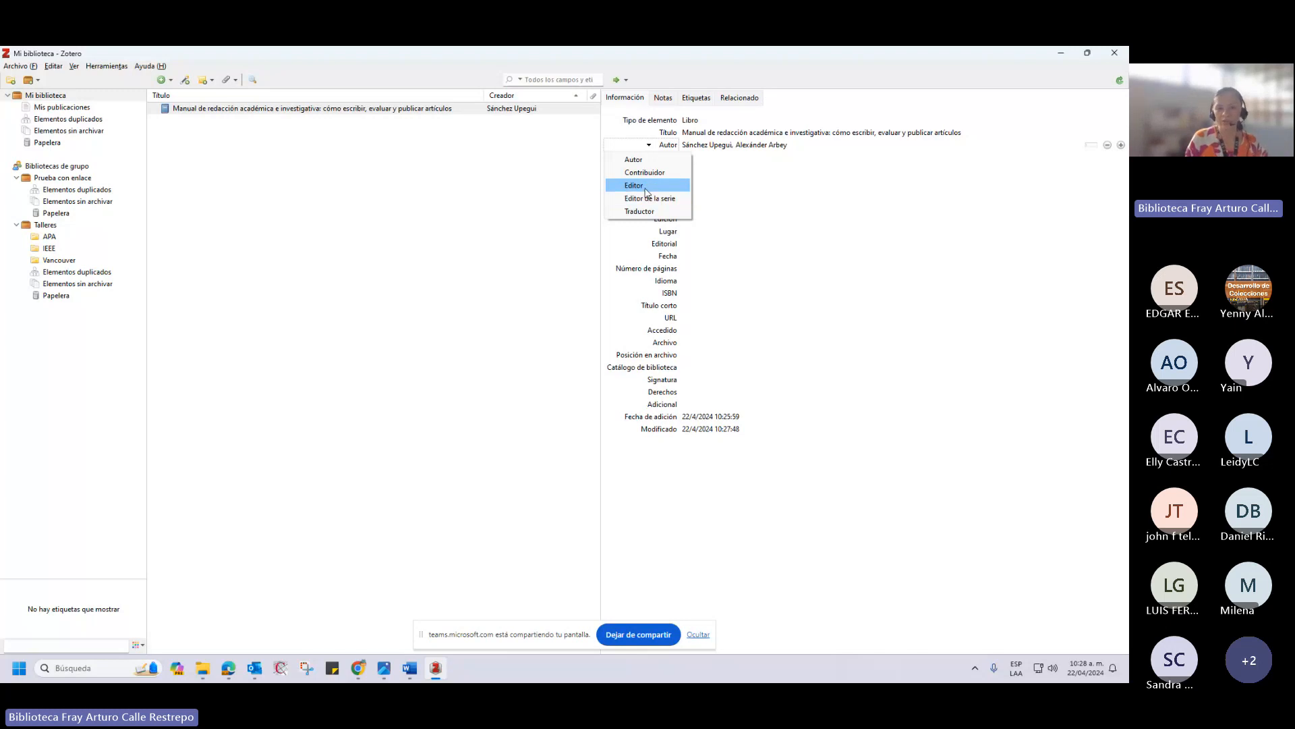
click(578, 170)
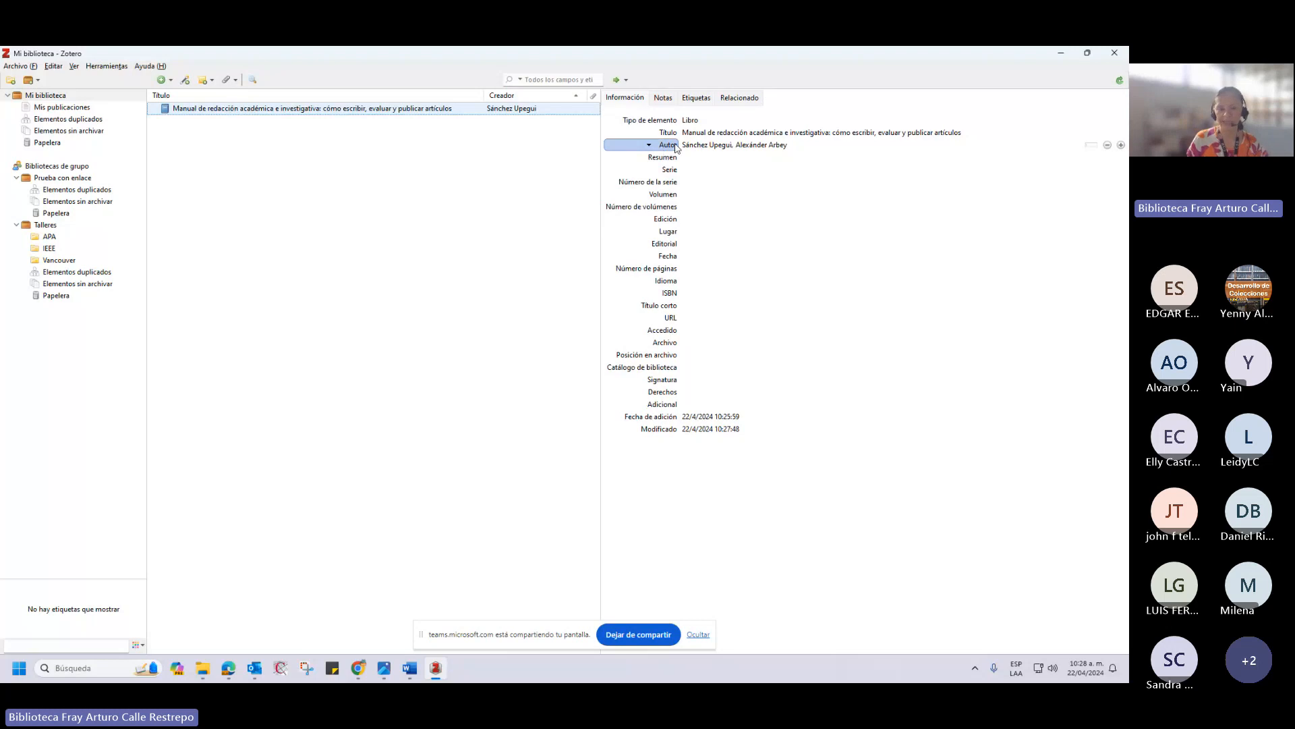
Review the creator roles for the book's author again, and try adding a second Autor row before removing it.
click(670, 145)
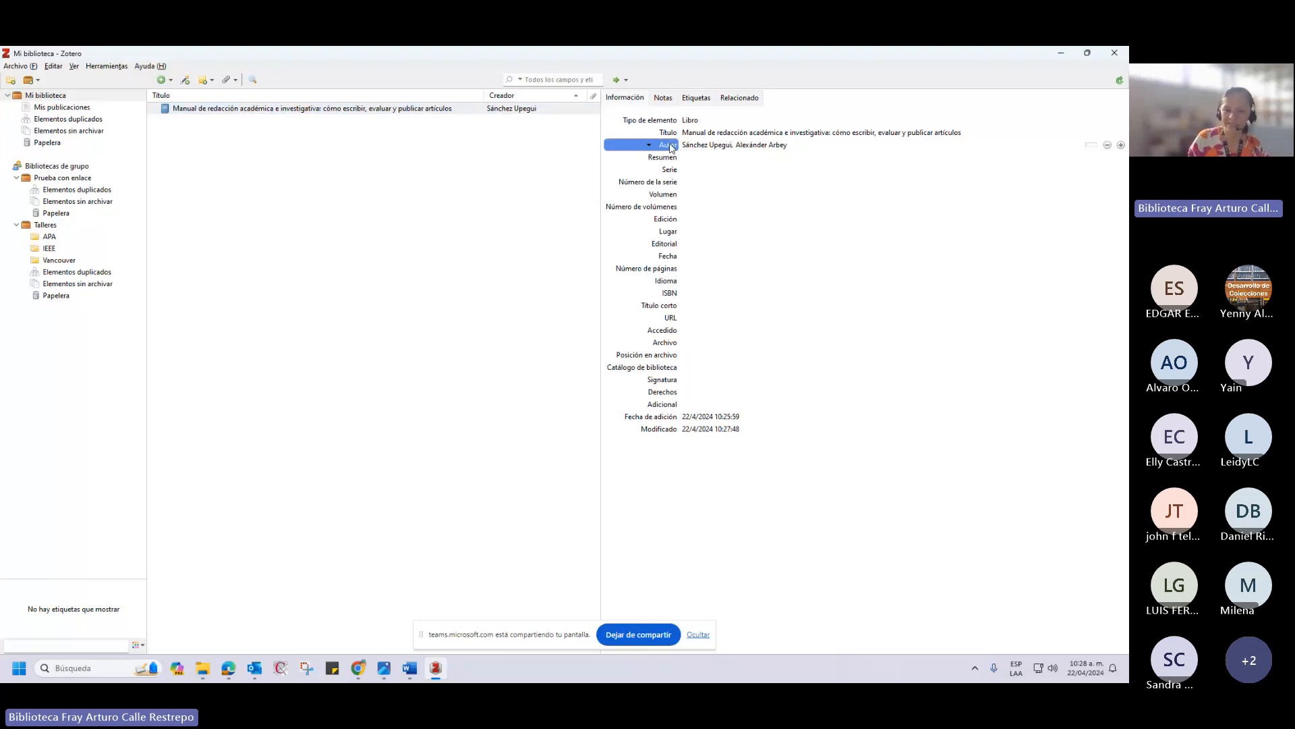
click(670, 147)
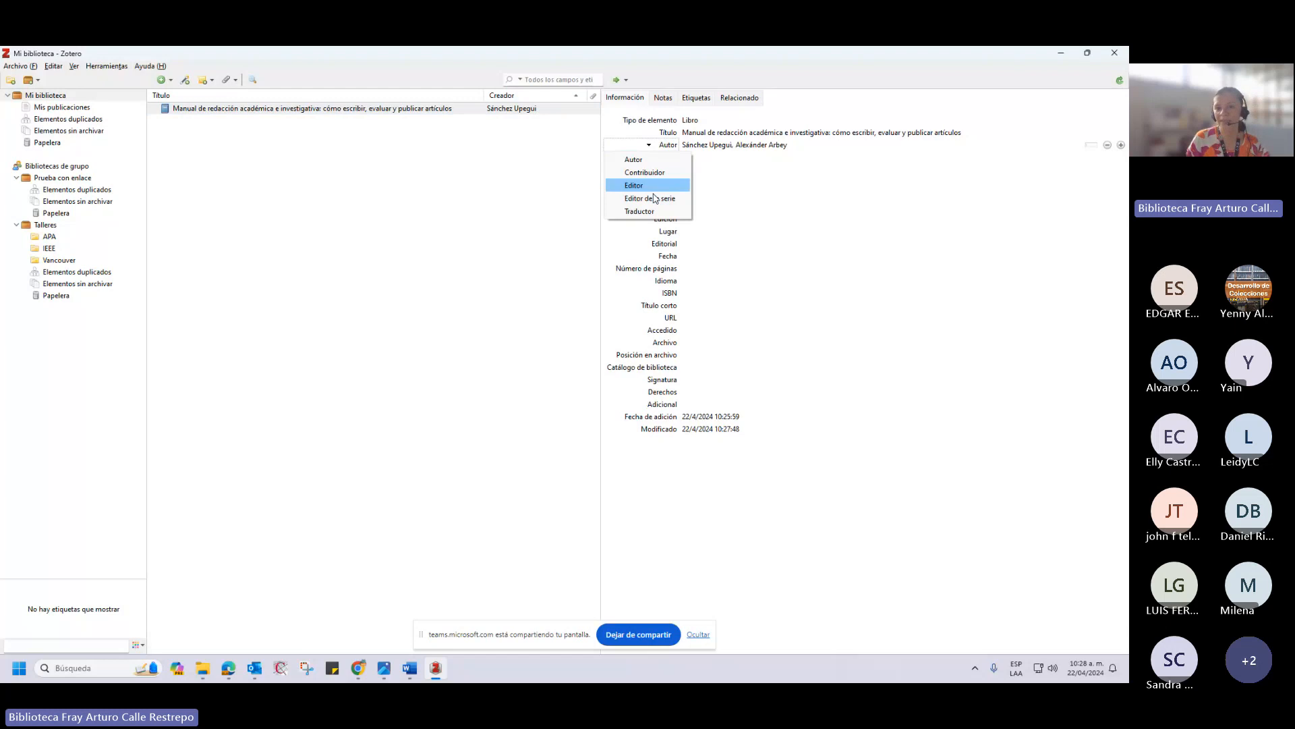
click(597, 177)
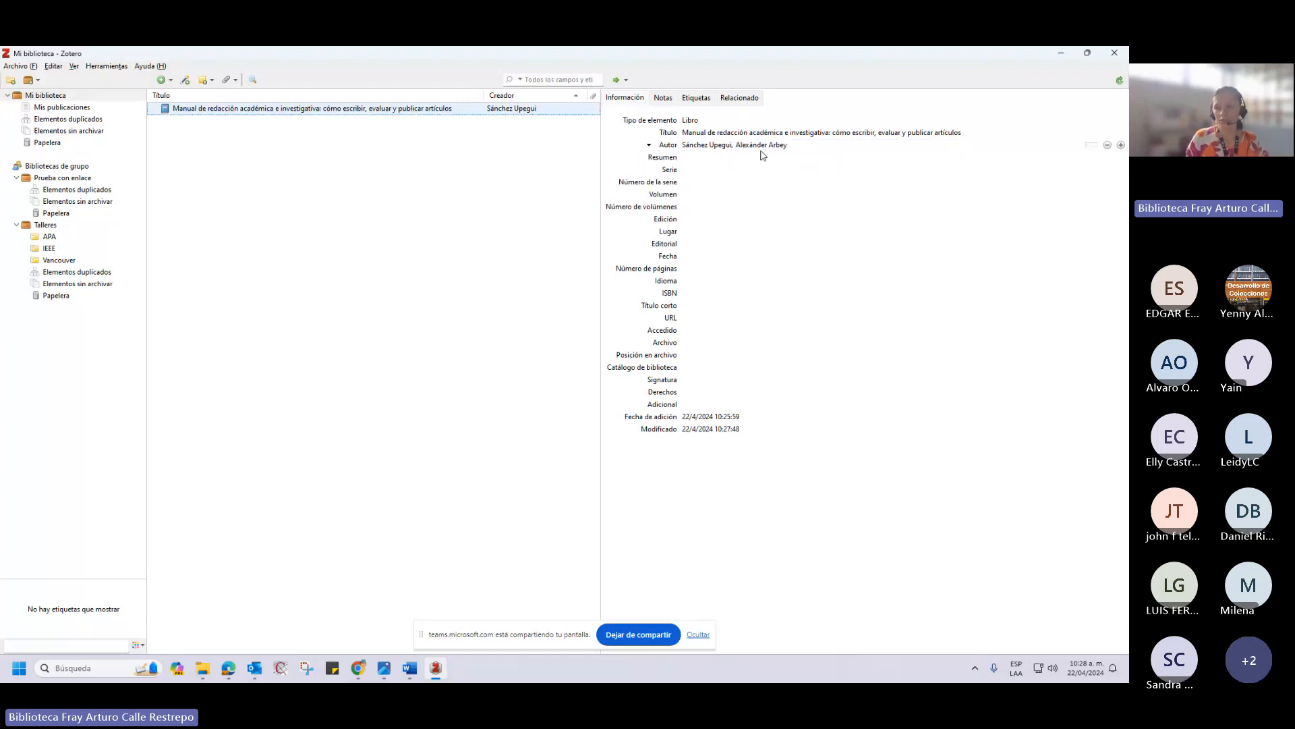
click(1121, 144)
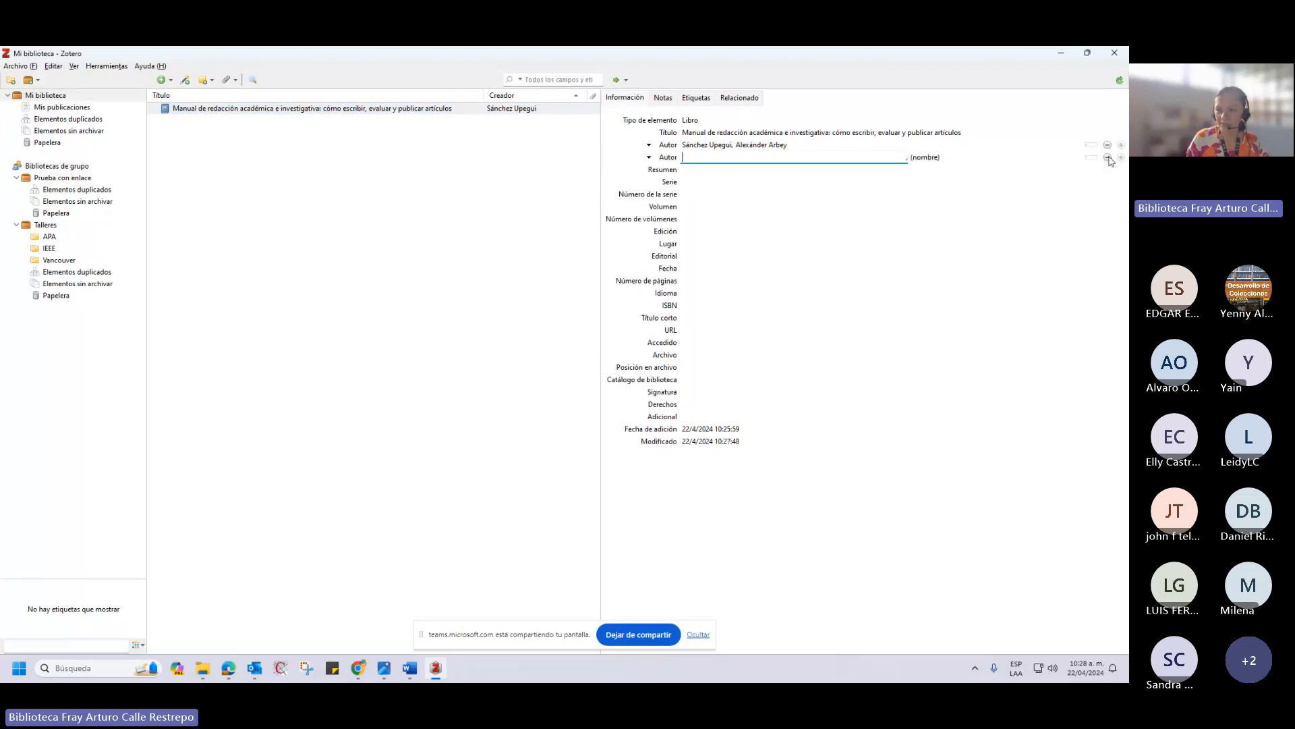
click(1108, 158)
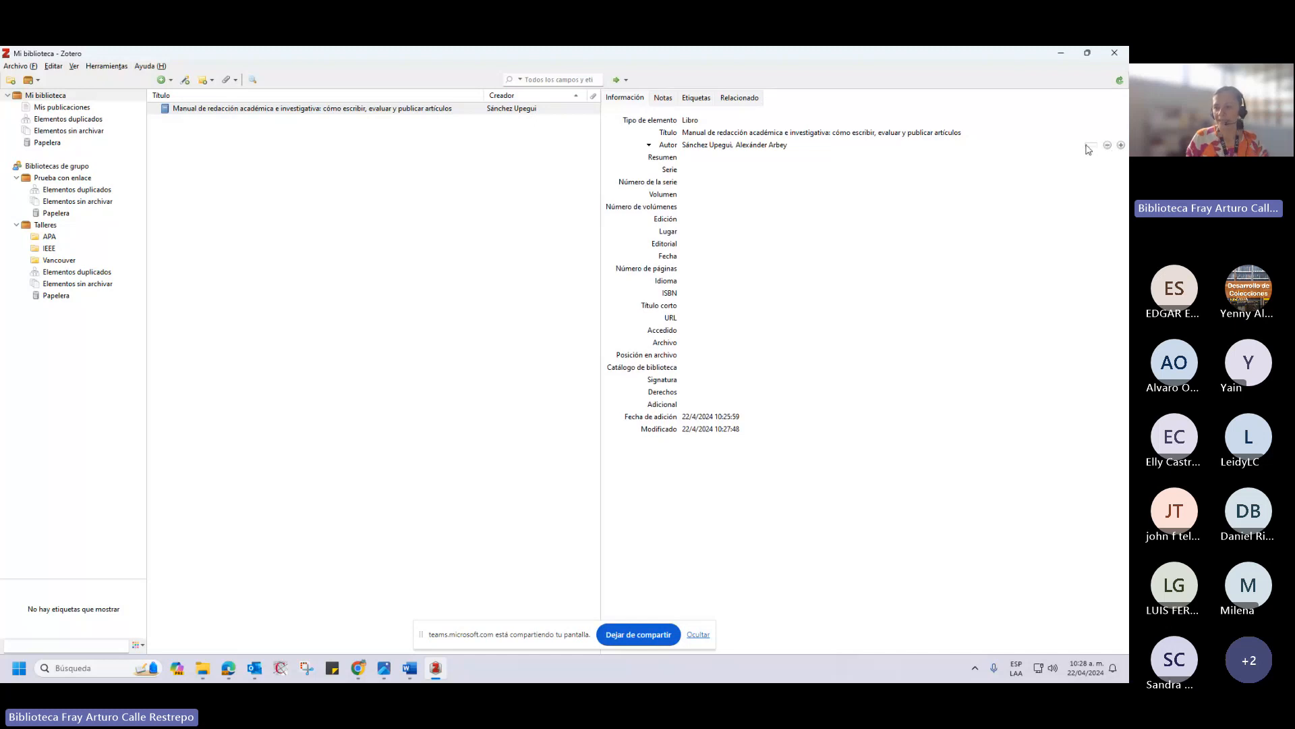
click(779, 170)
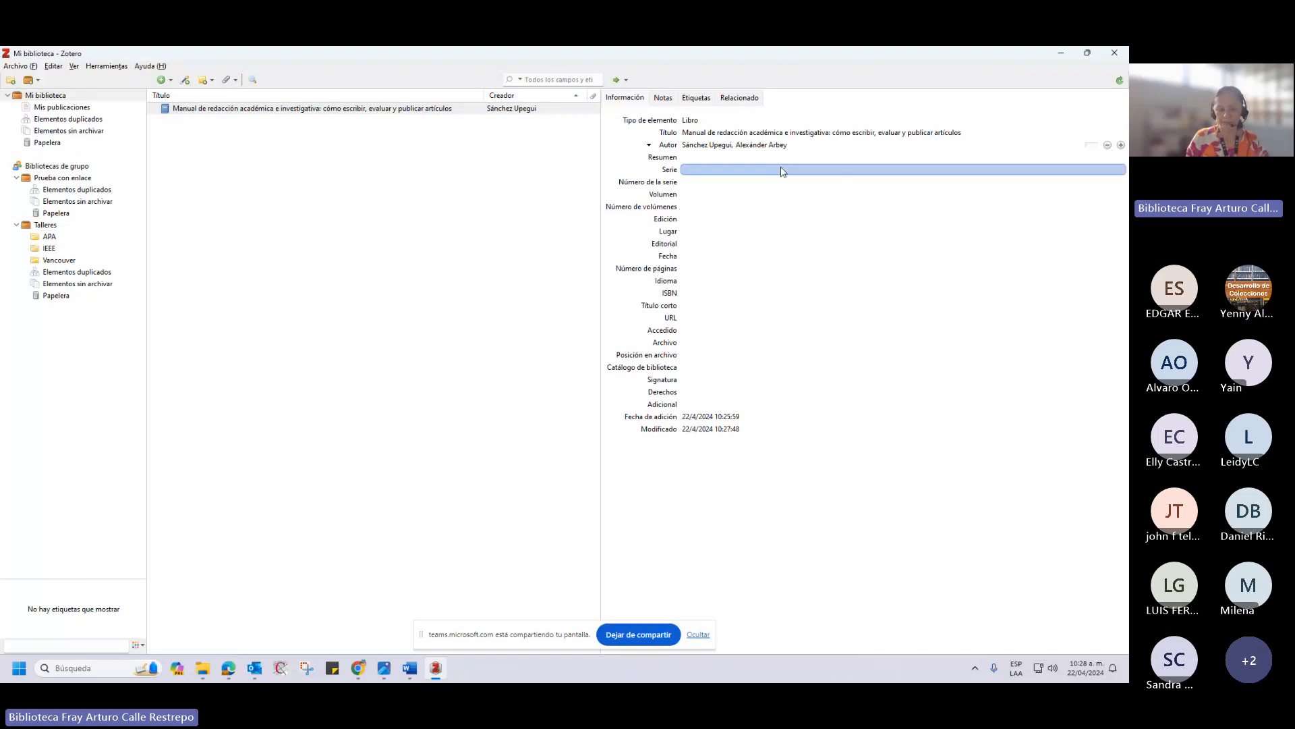
Copy the year 2011 from the Word reference table into the book's Fecha field in Zotero.
key(alt+Tab)
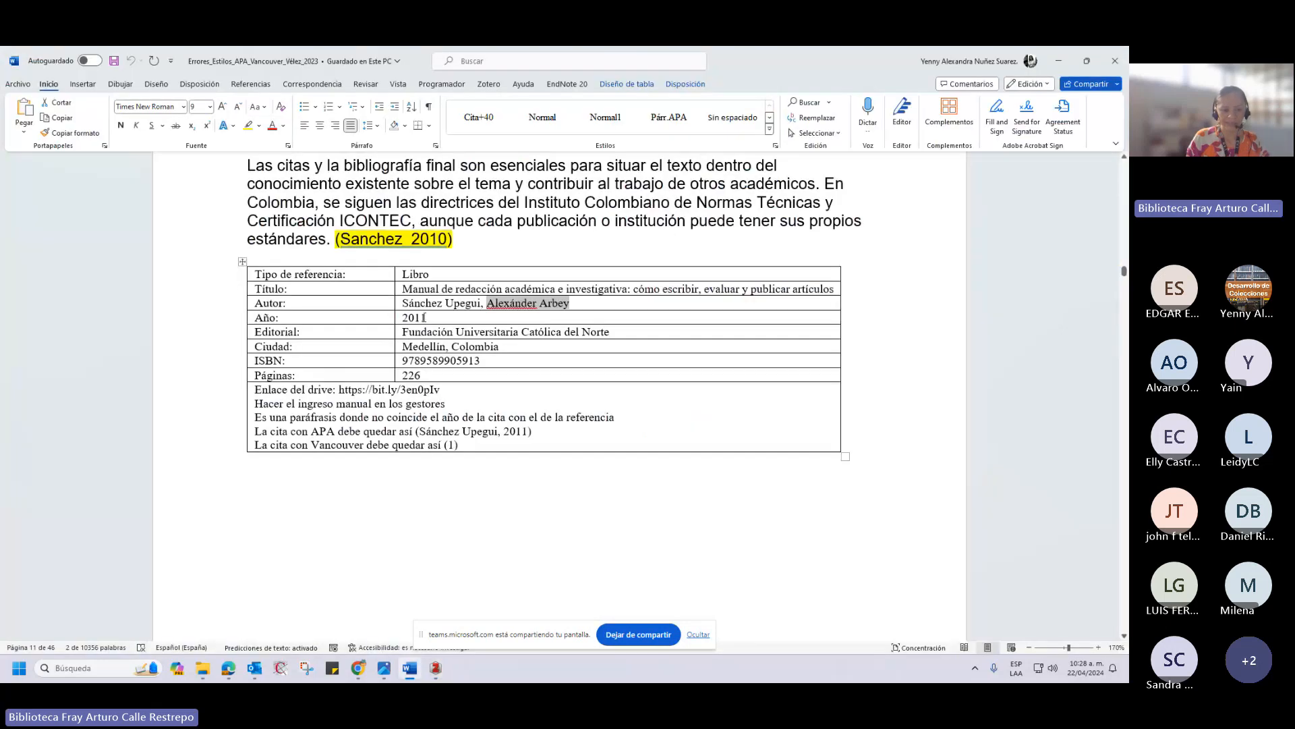
drag(427, 318, 403, 321)
key(ctrl+c)
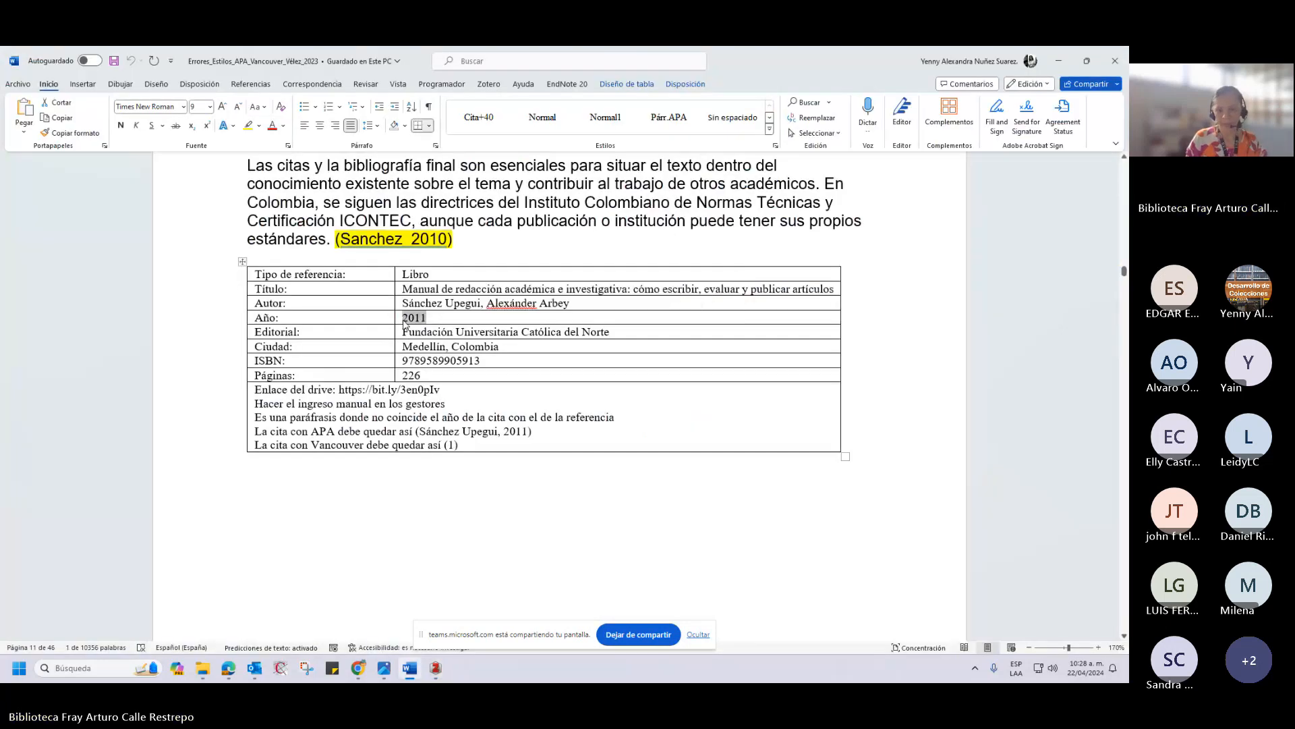
key(alt+Tab)
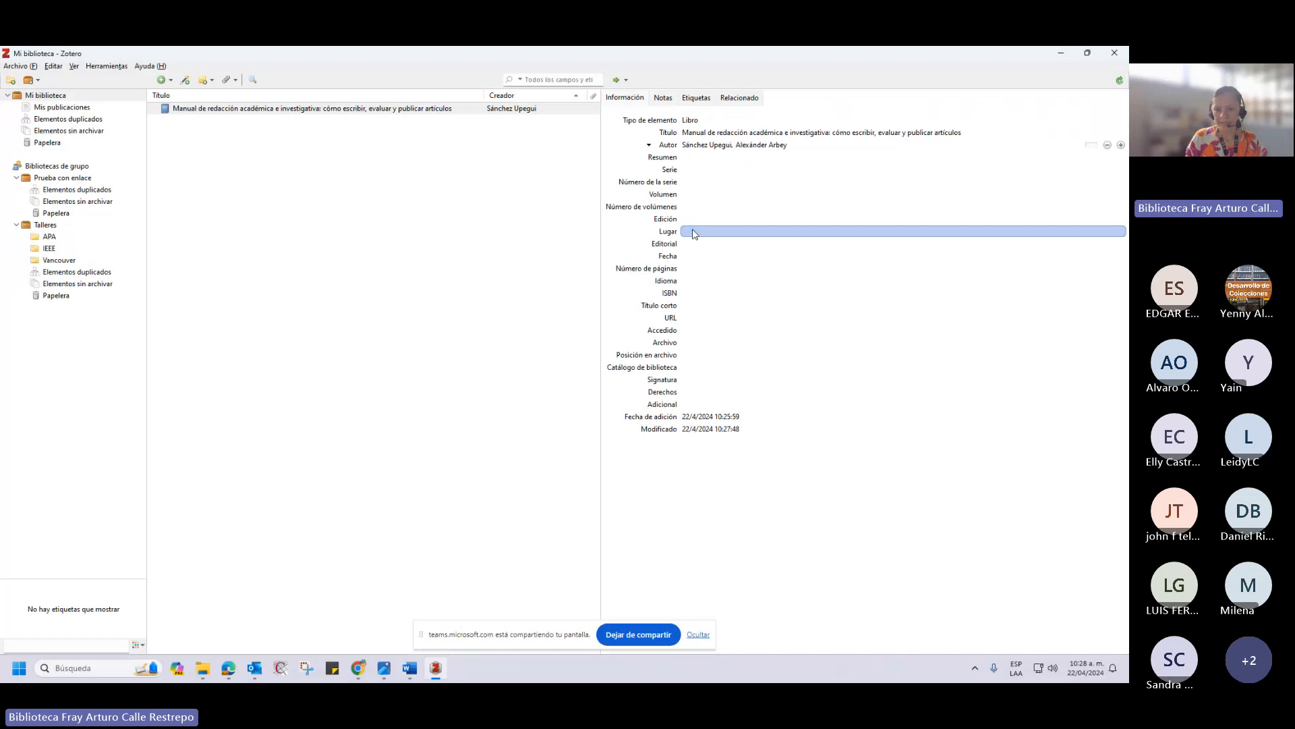
click(698, 258)
key(ctrl+v)
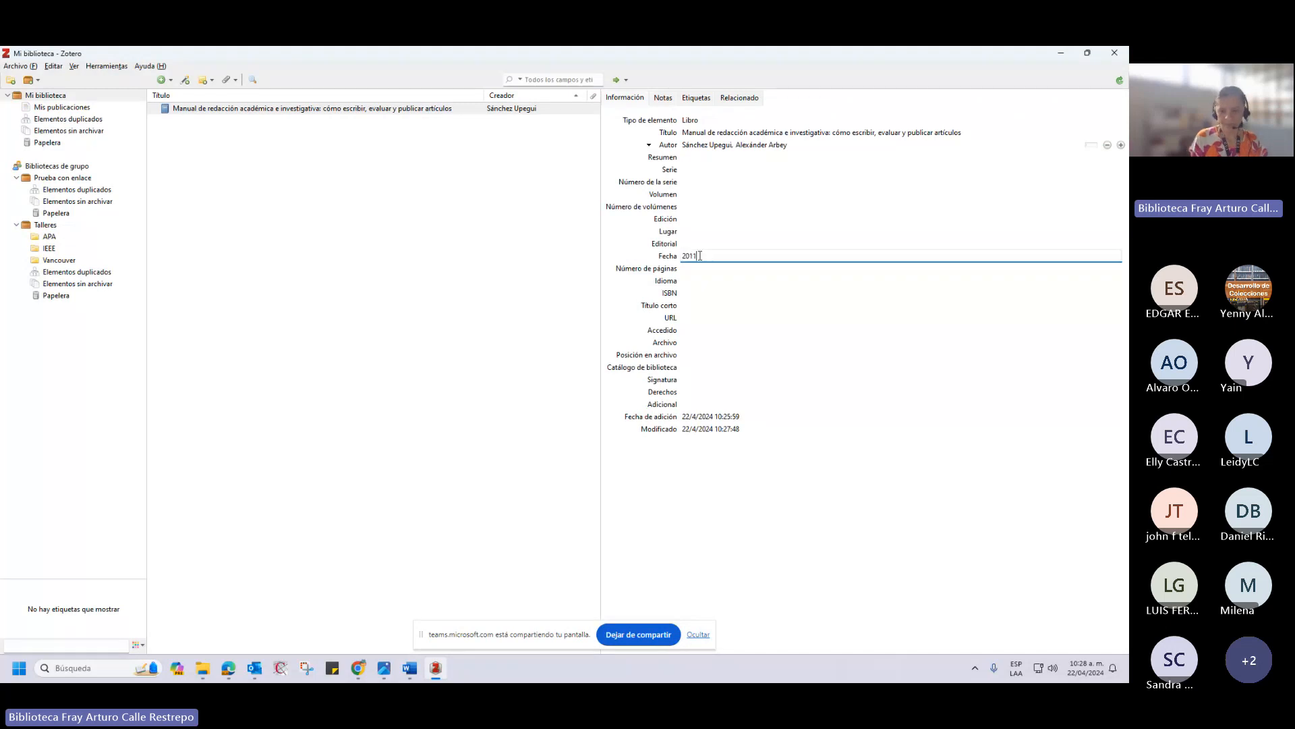
click(568, 269)
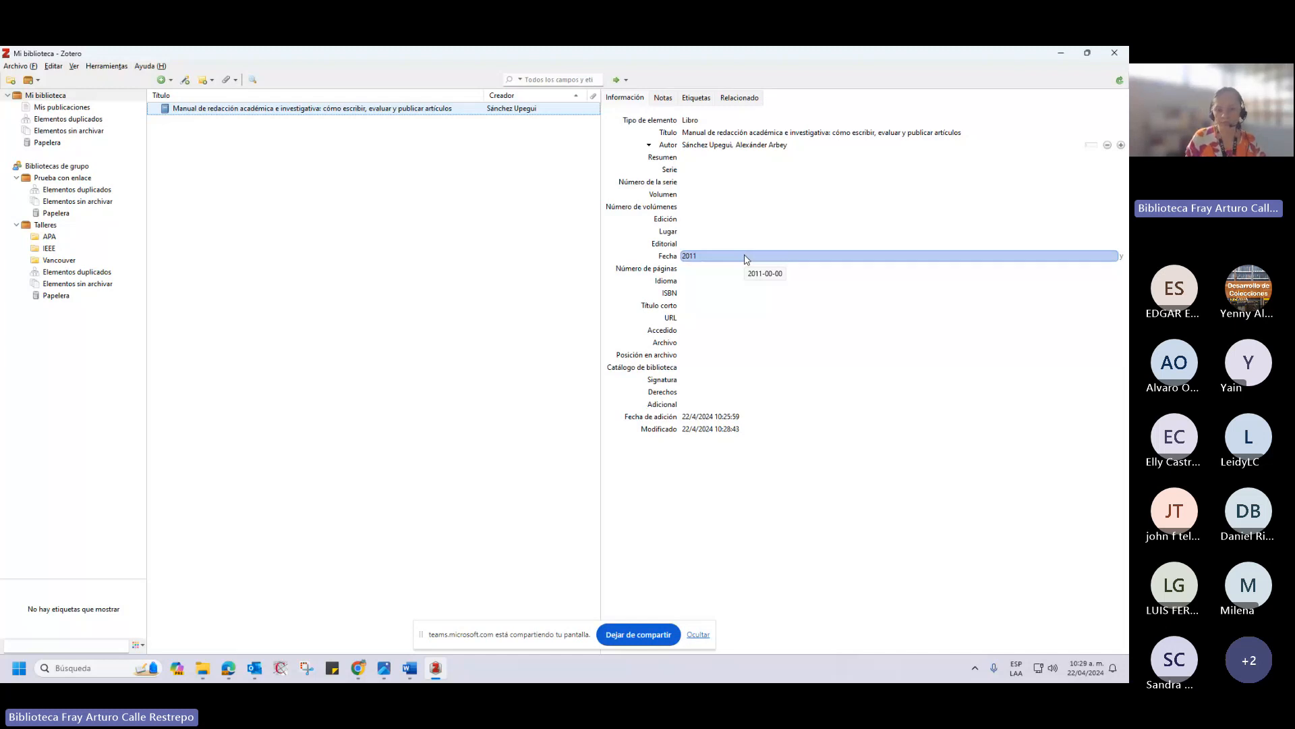
Copy the publisher "Fundación Universitaria Católica del Norte" from the Word reference table into the book's Editorial field in Zotero.
key(alt+Tab)
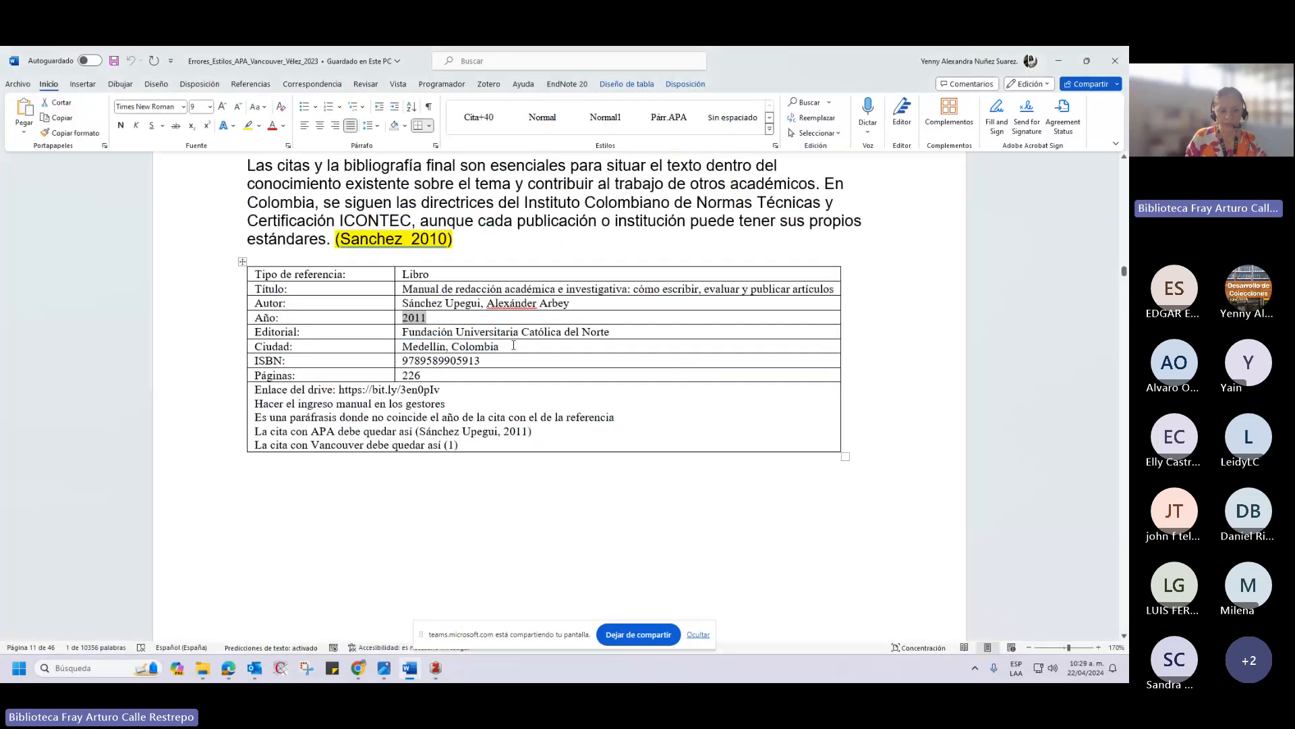
drag(418, 335, 591, 331)
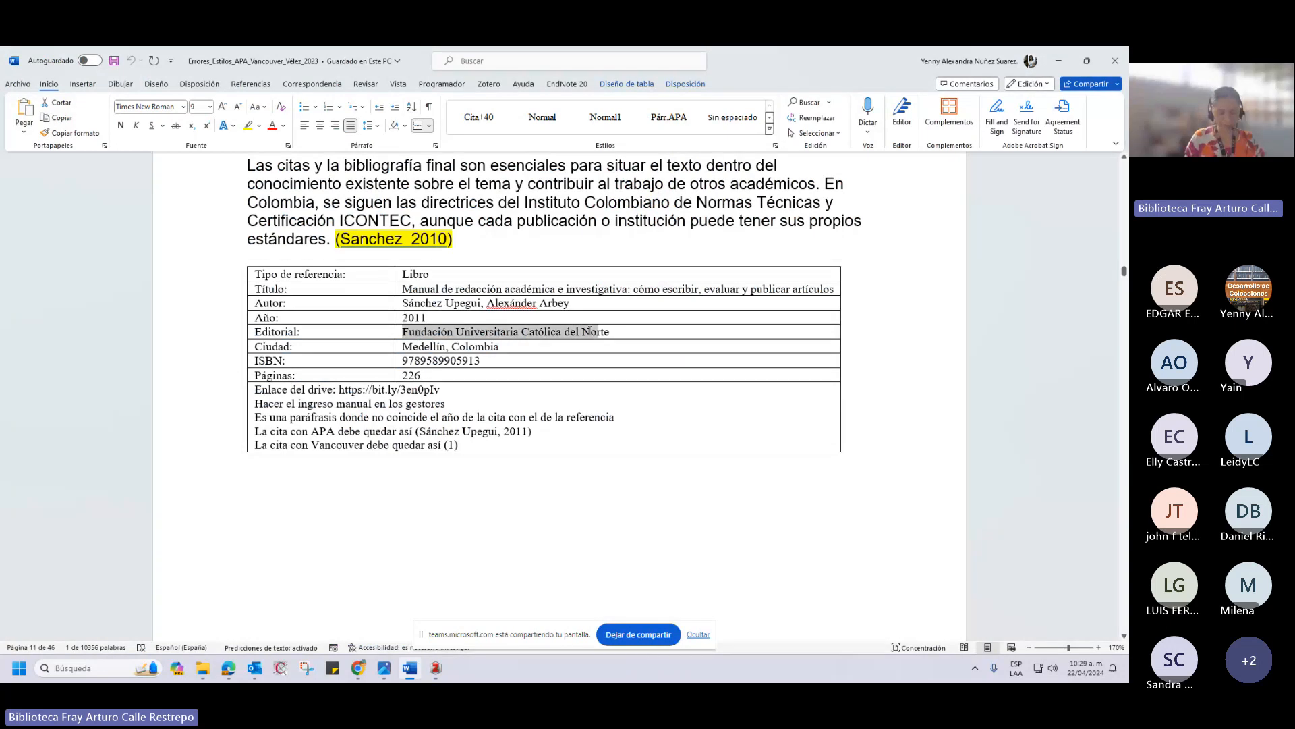
key(alt+Tab)
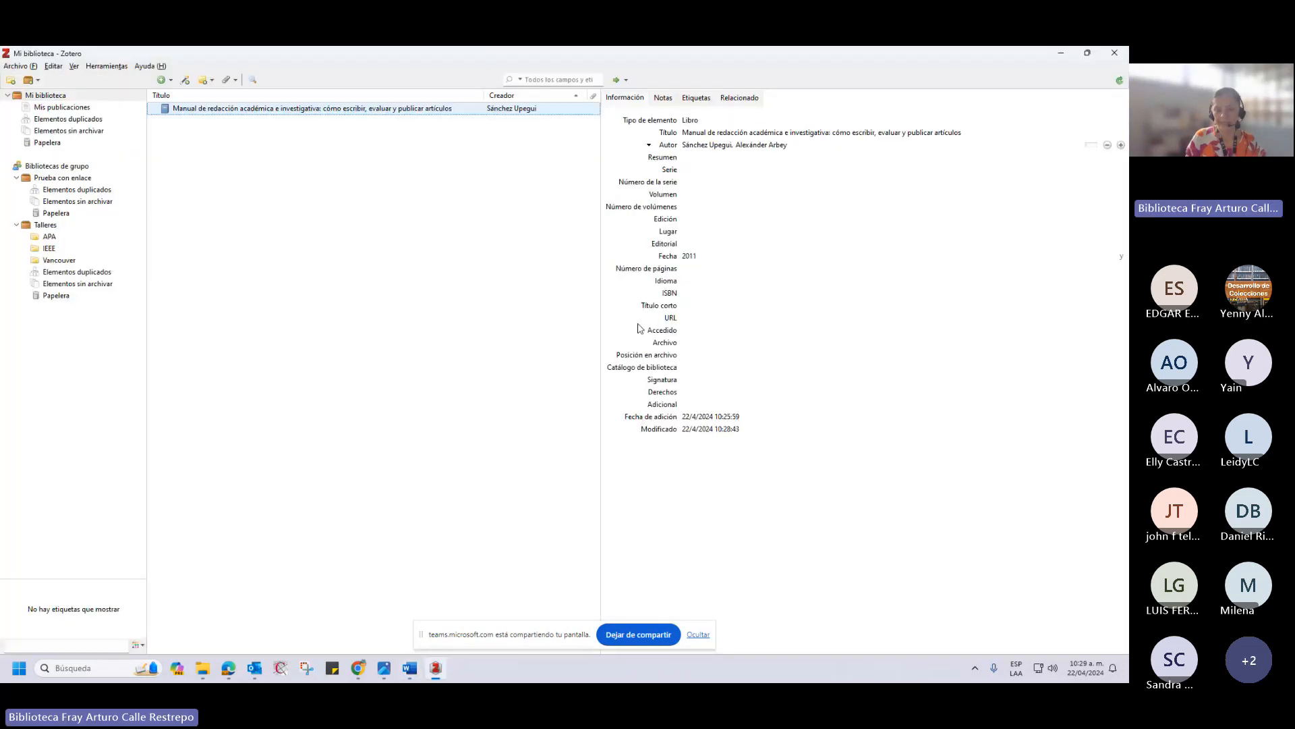
click(719, 328)
click(708, 223)
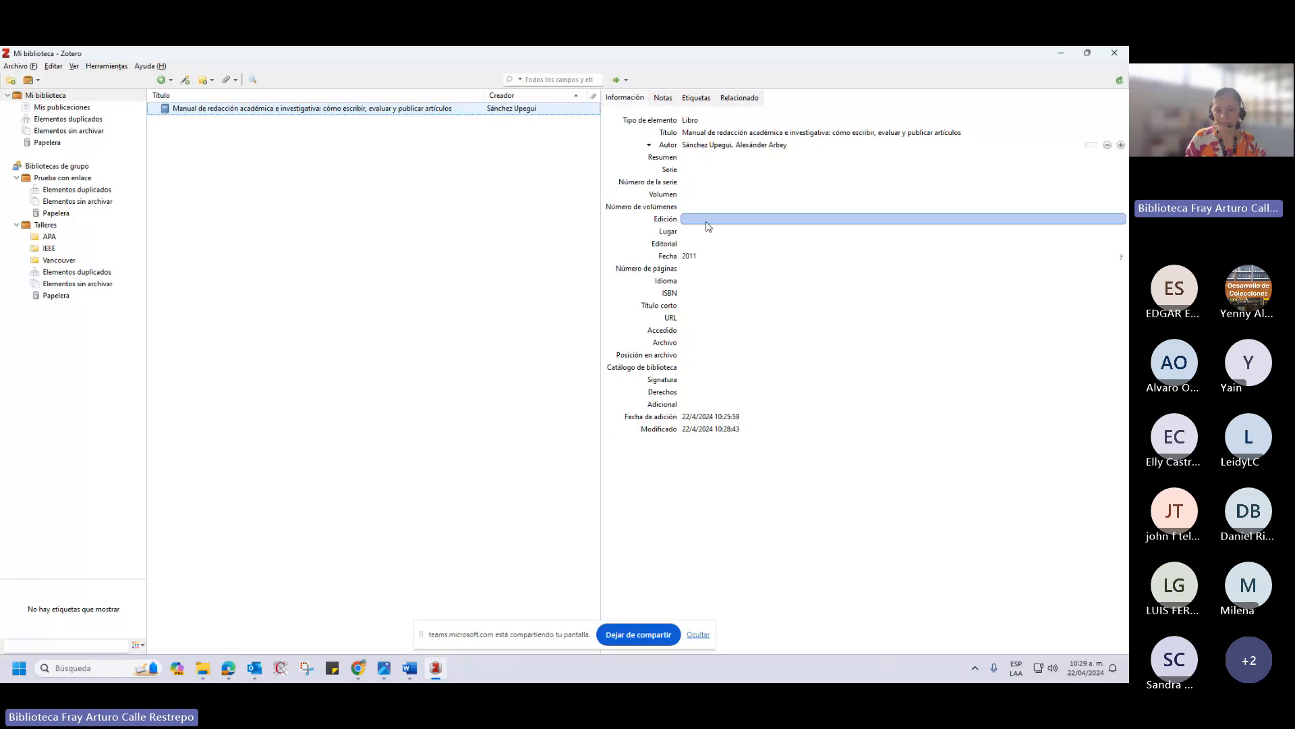
click(708, 242)
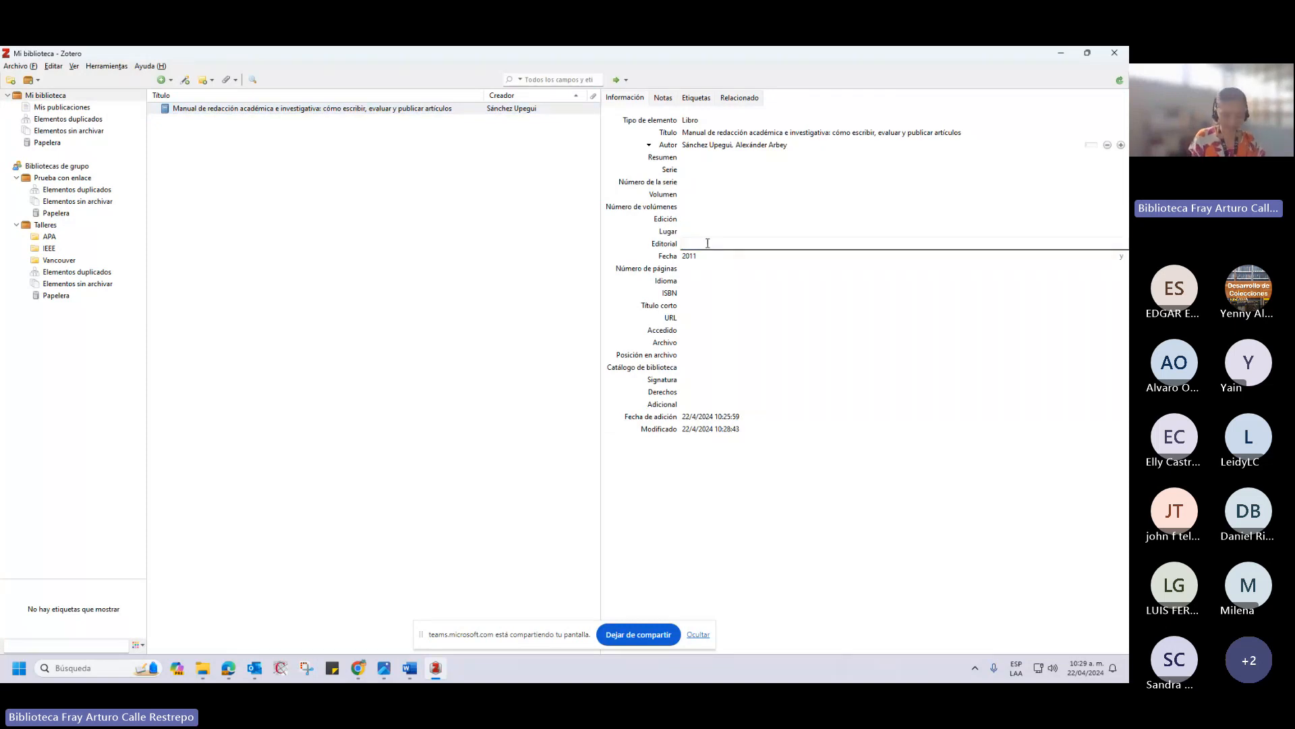
key(ctrl+v)
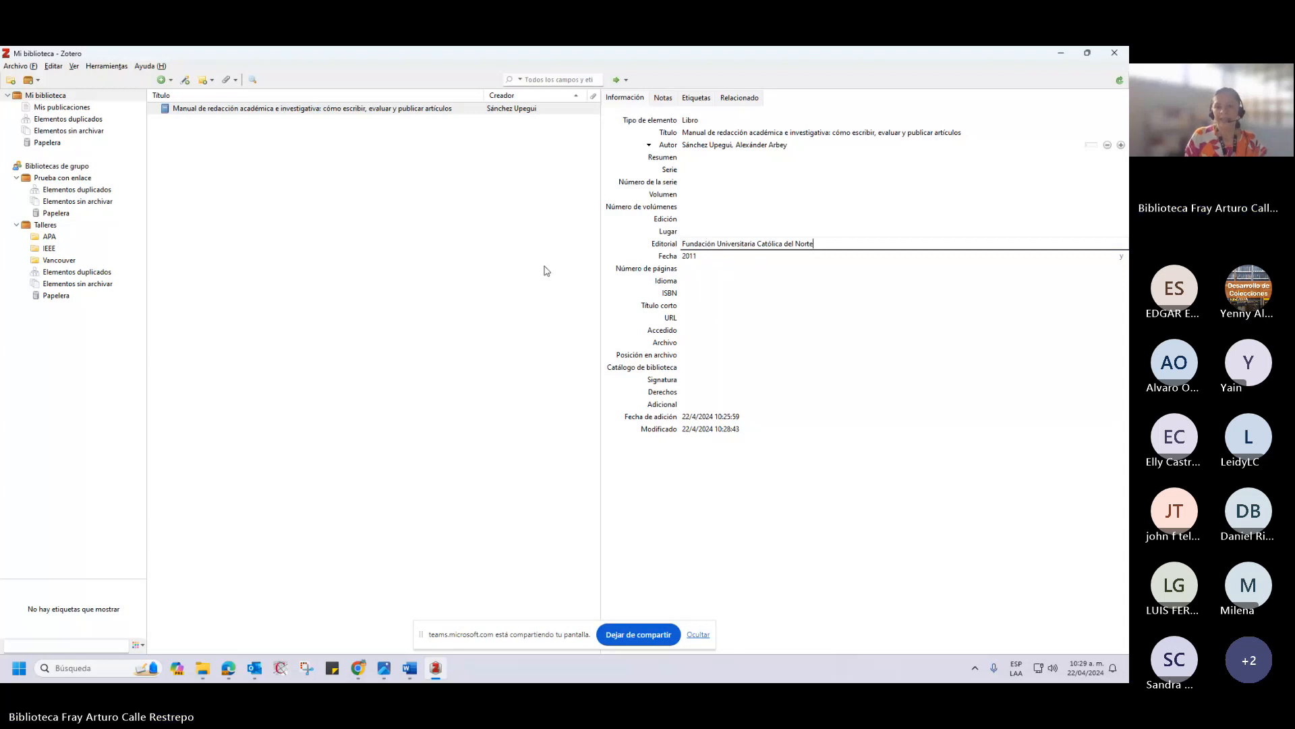
click(735, 257)
click(733, 246)
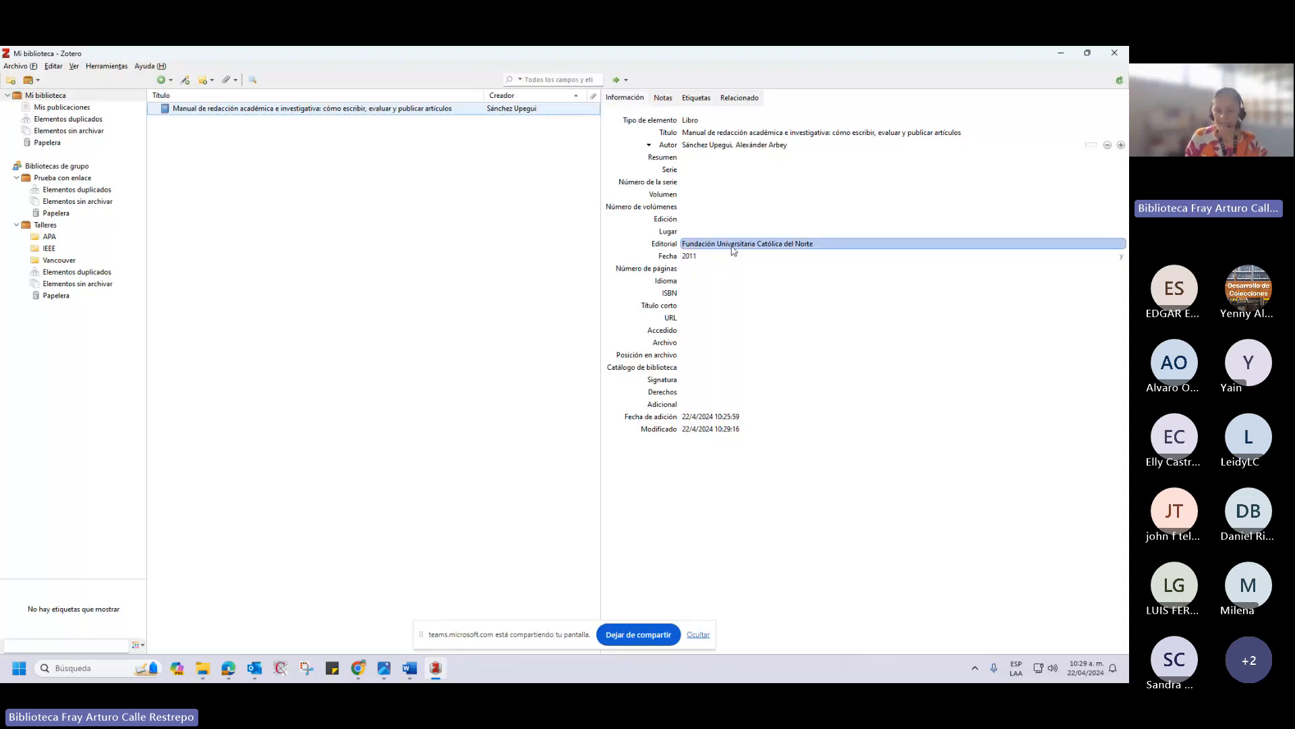
Copy the city "Medellín, Colombia" from the Word reference table into the book's Lugar field in Zotero.
click(702, 230)
click(702, 221)
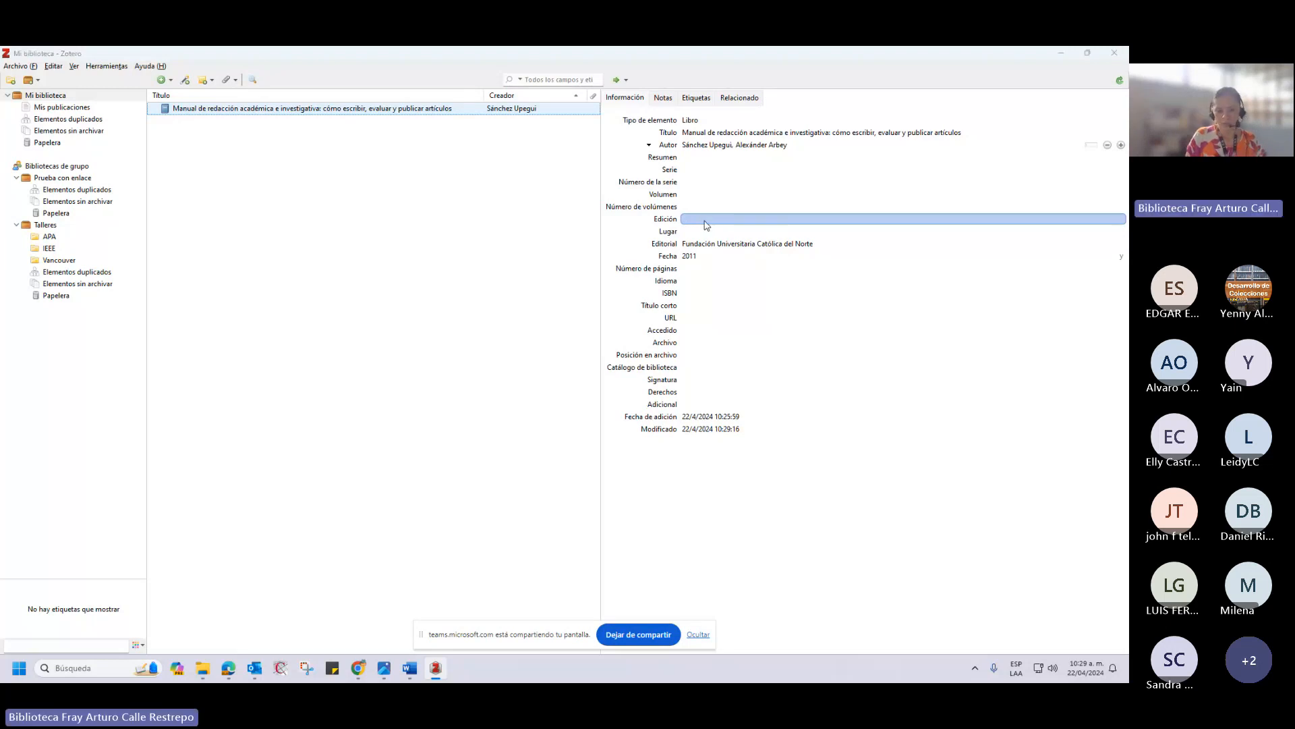
key(alt+Tab)
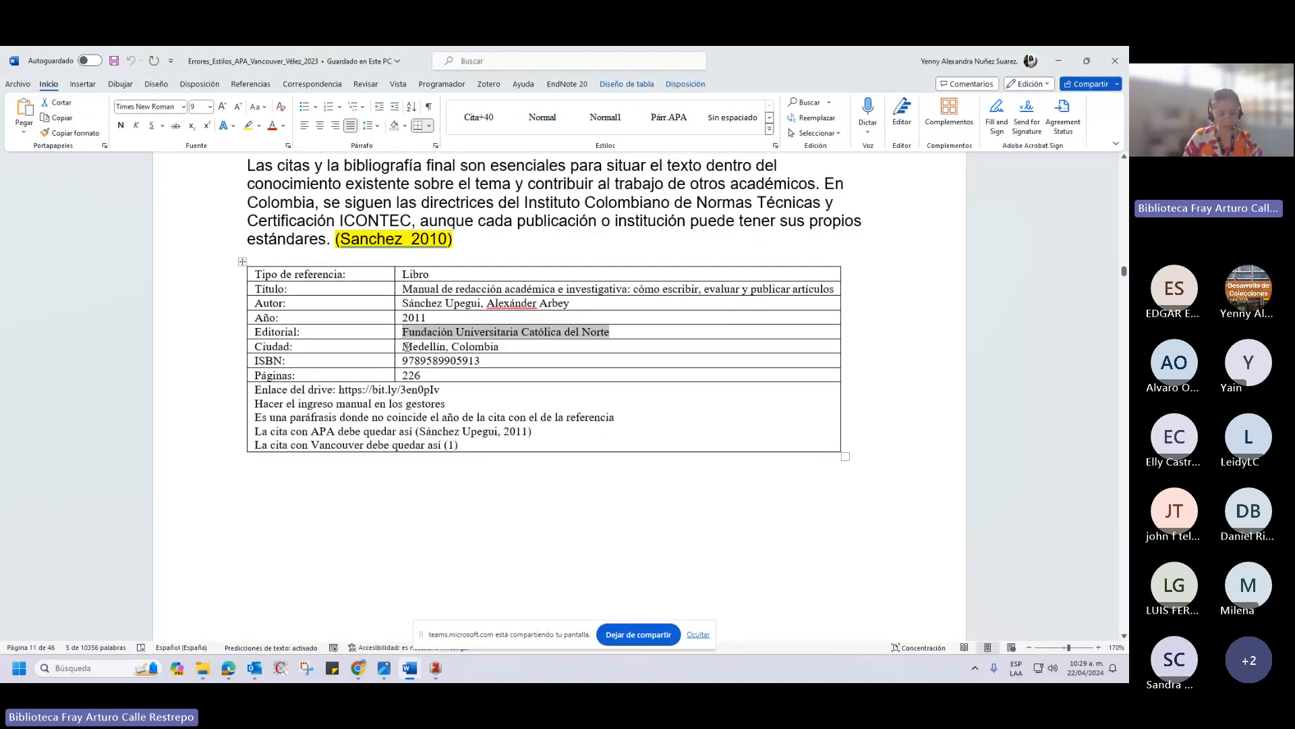
drag(407, 347, 485, 348)
key(alt+Tab)
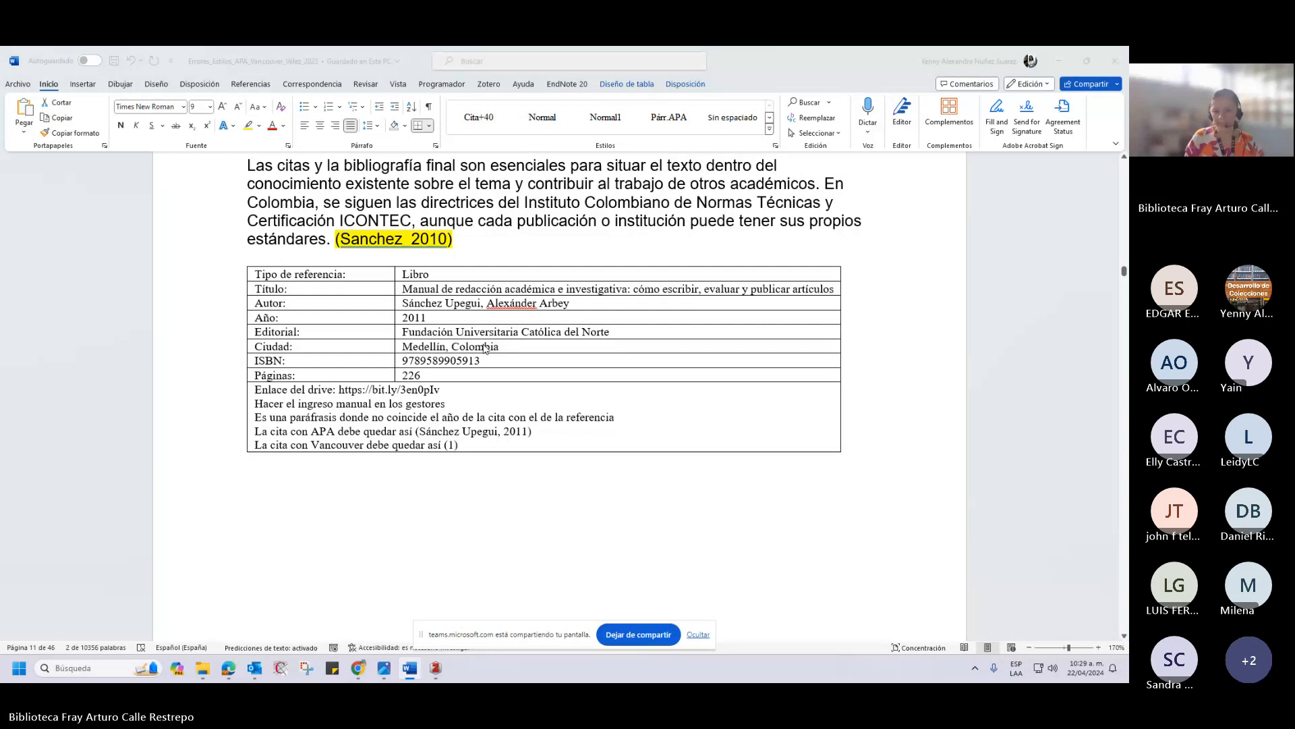
click(709, 231)
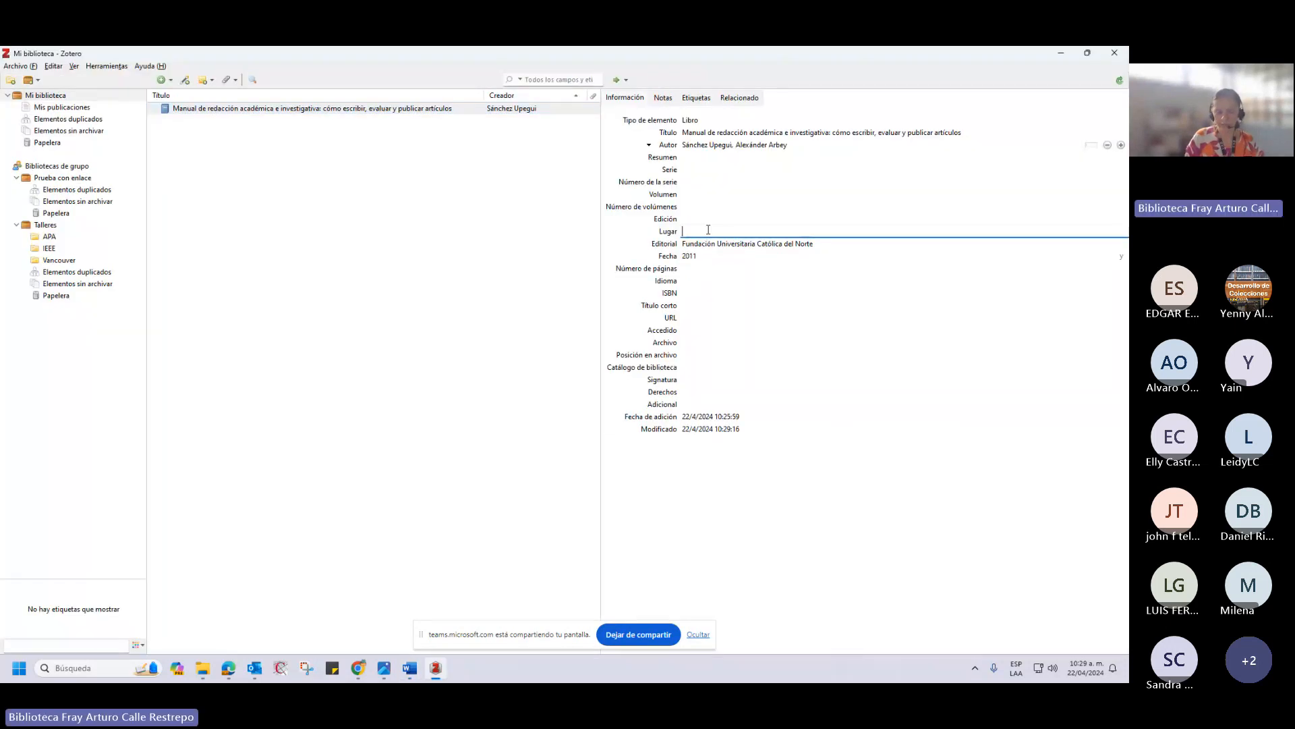
key(ctrl+v)
click(539, 246)
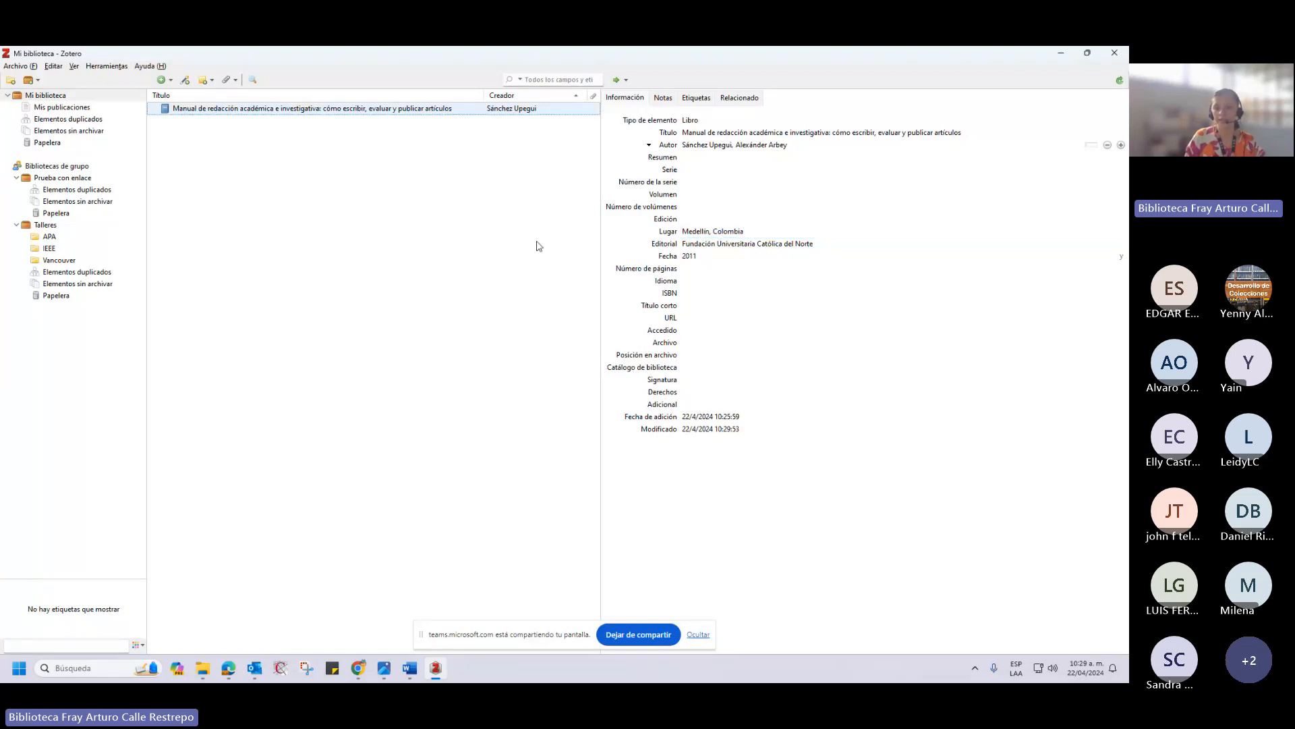
click(704, 234)
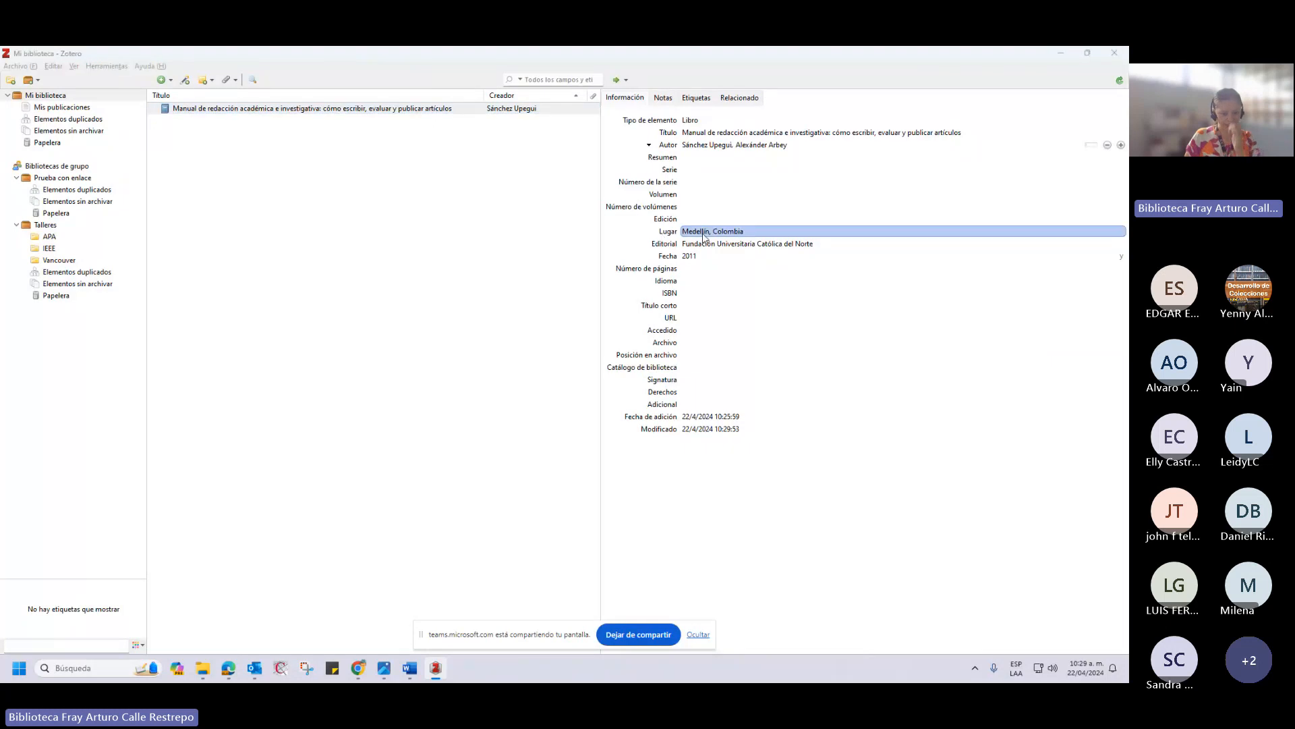
Select the page count 226 in the Word reference table and return to the book record in Zotero.
key(alt+Tab)
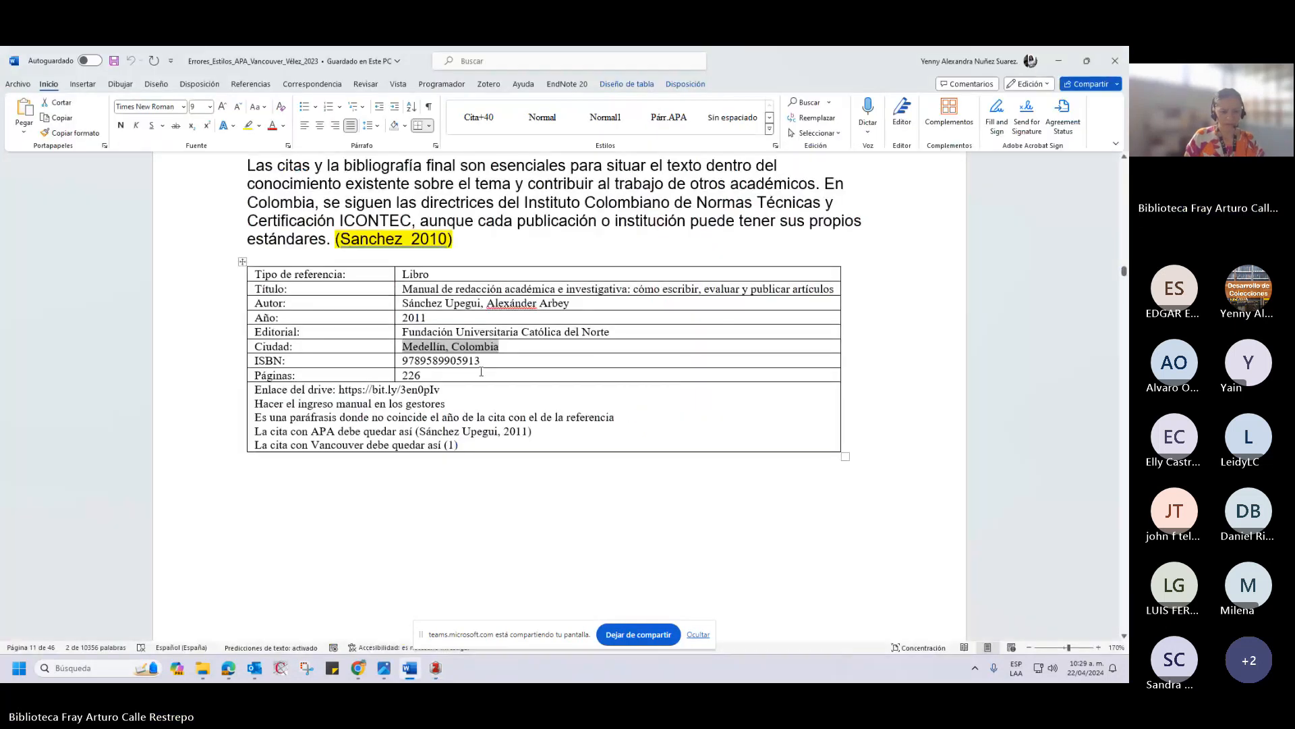
mouse_move(422, 376)
mouse_down()
mouse_move(405, 376)
mouse_move(436, 376)
mouse_up()
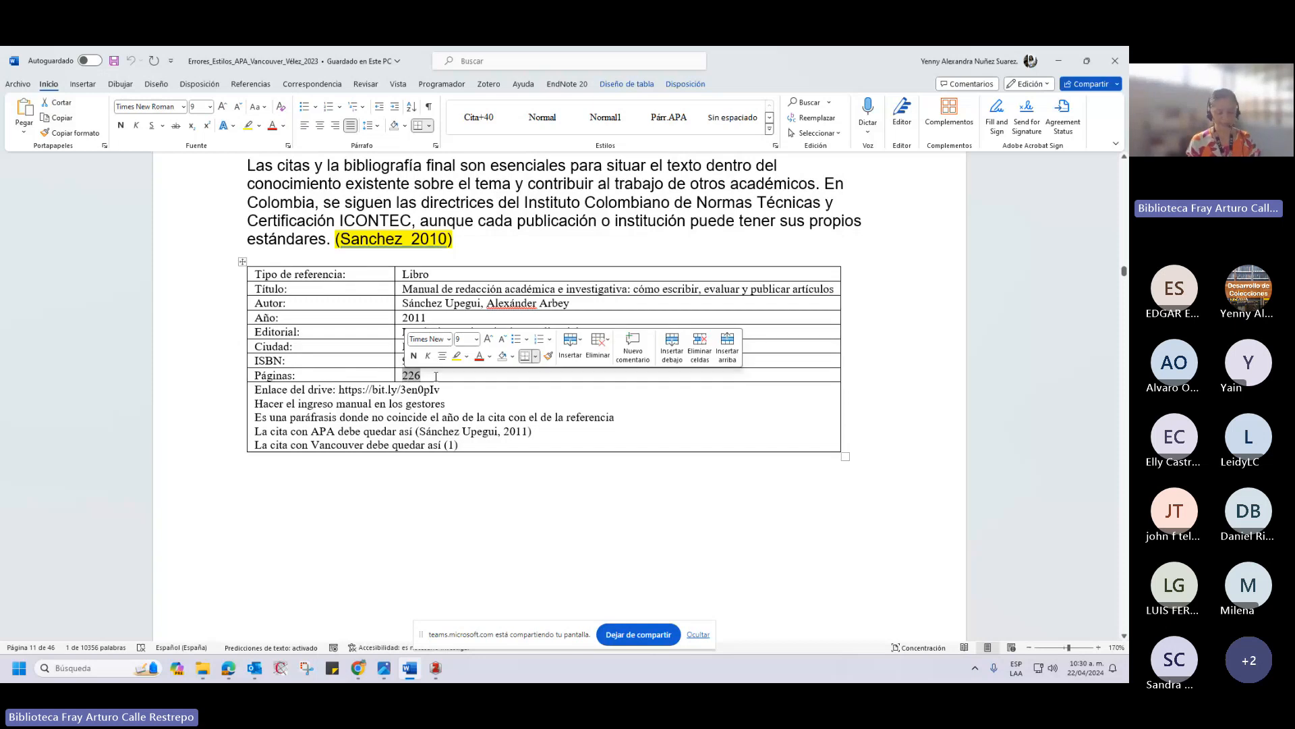
key(alt+Tab)
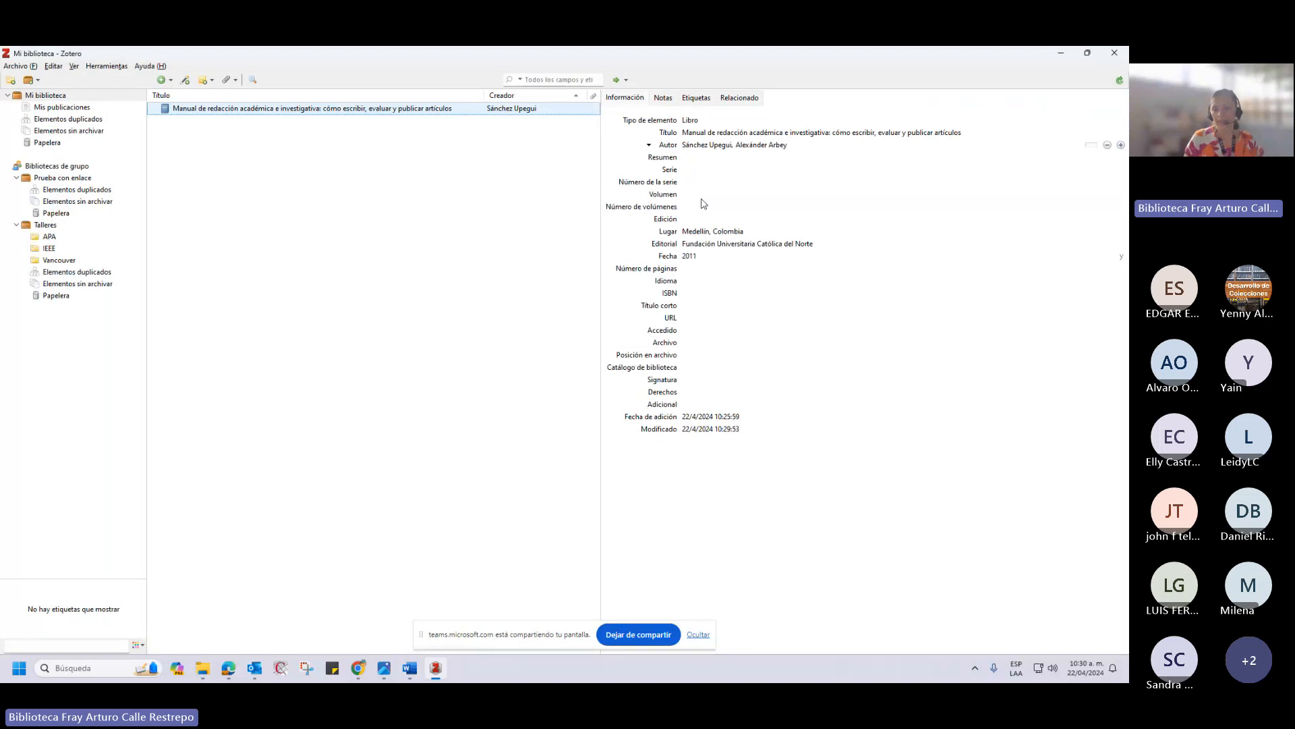
click(704, 256)
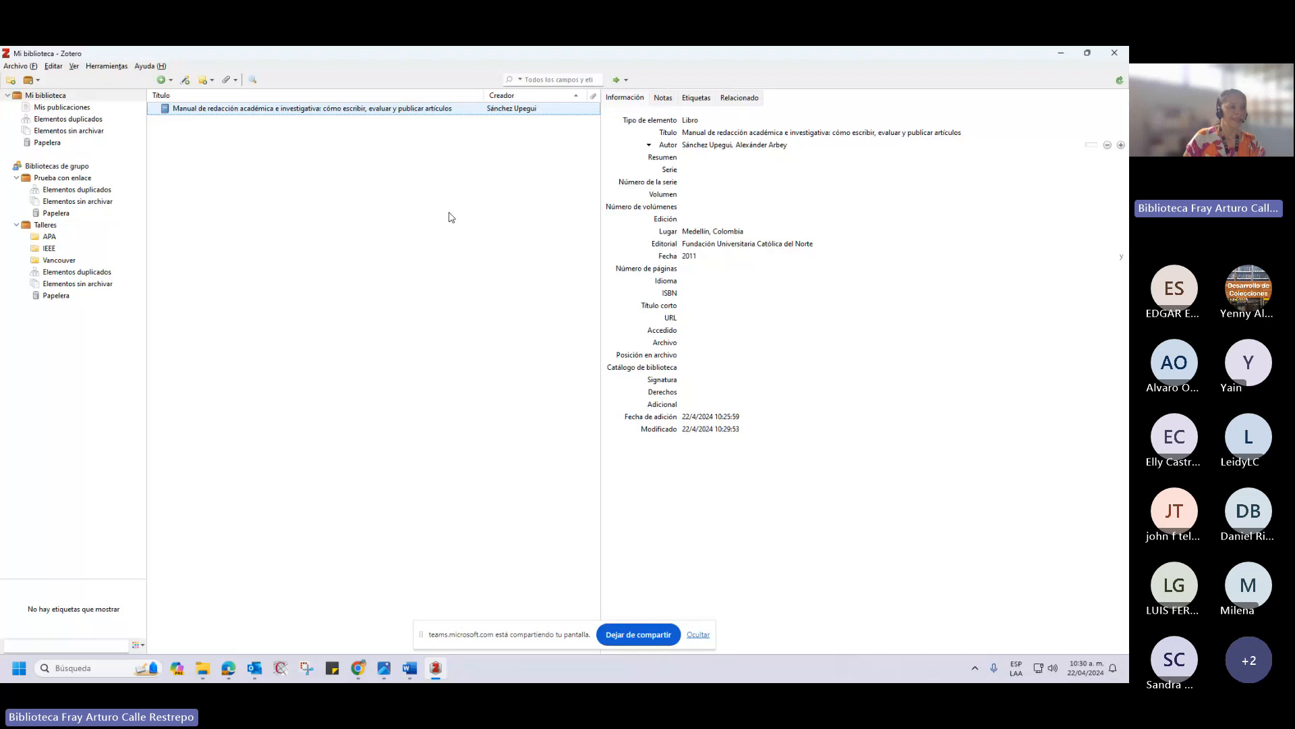
click(12, 81)
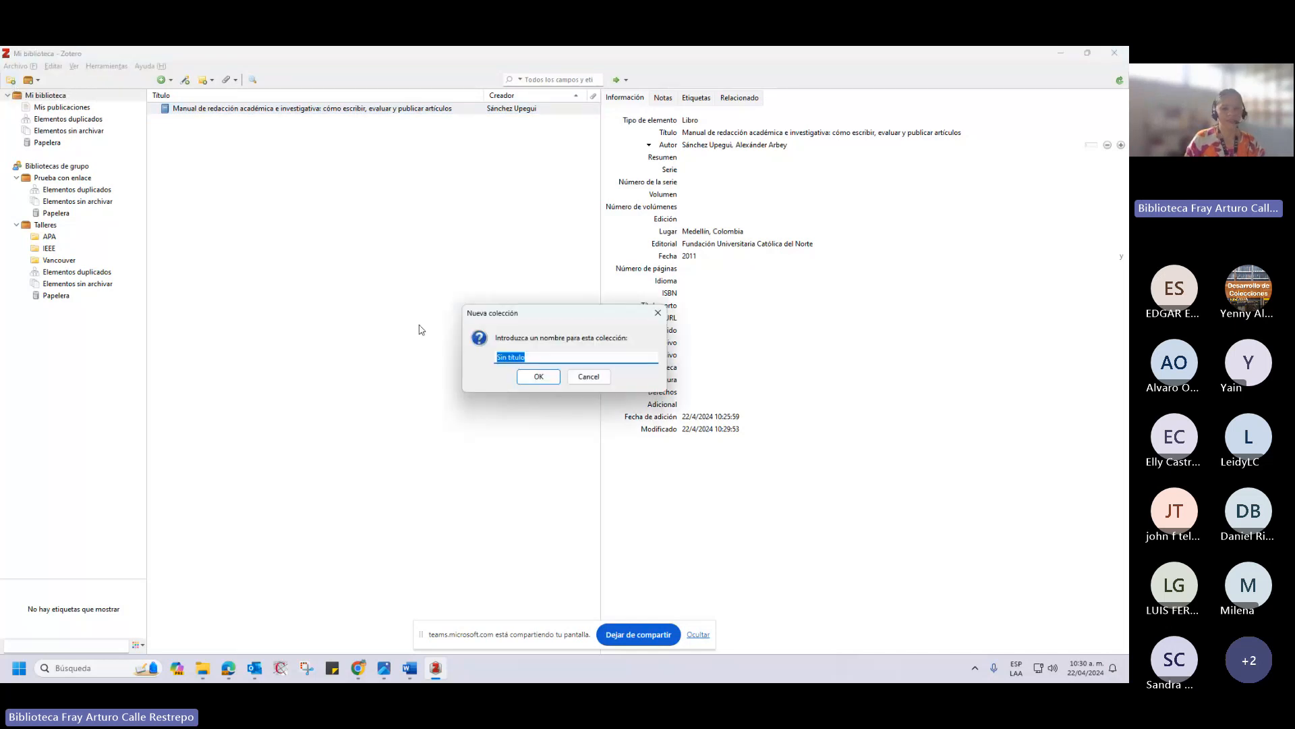
click(658, 312)
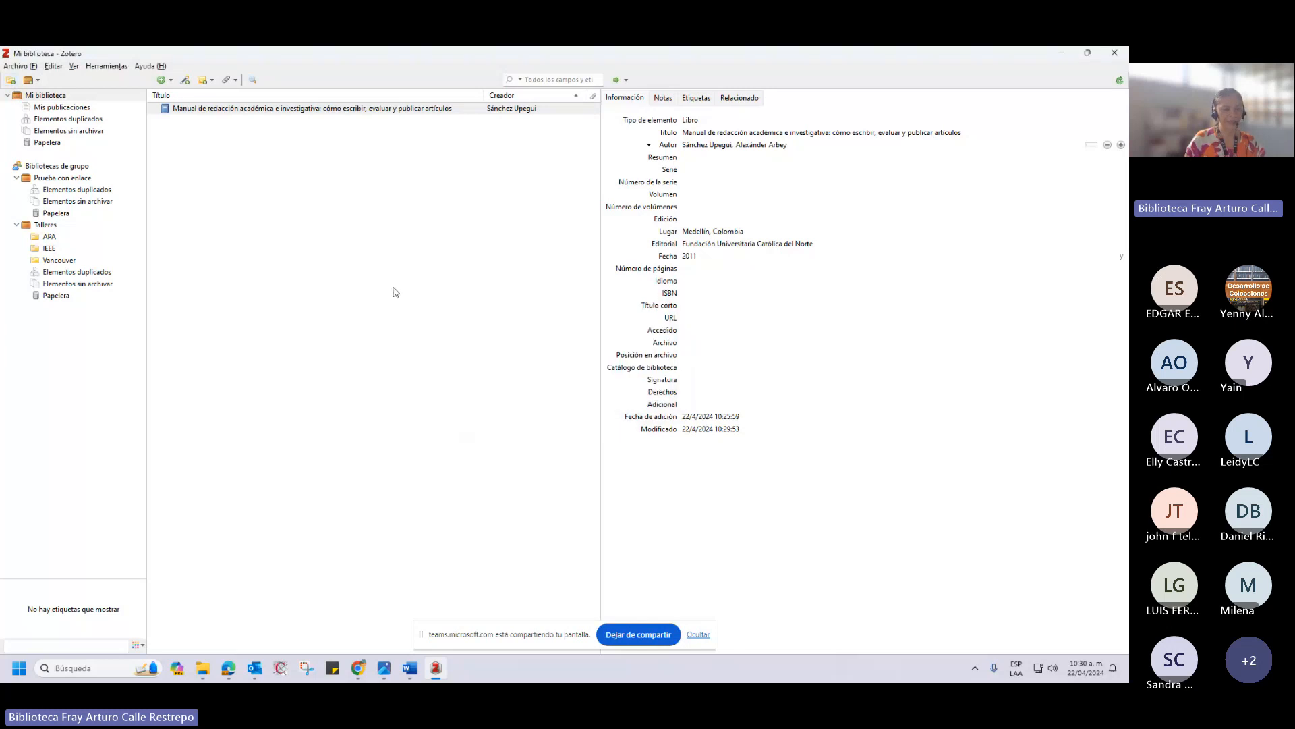
click(200, 176)
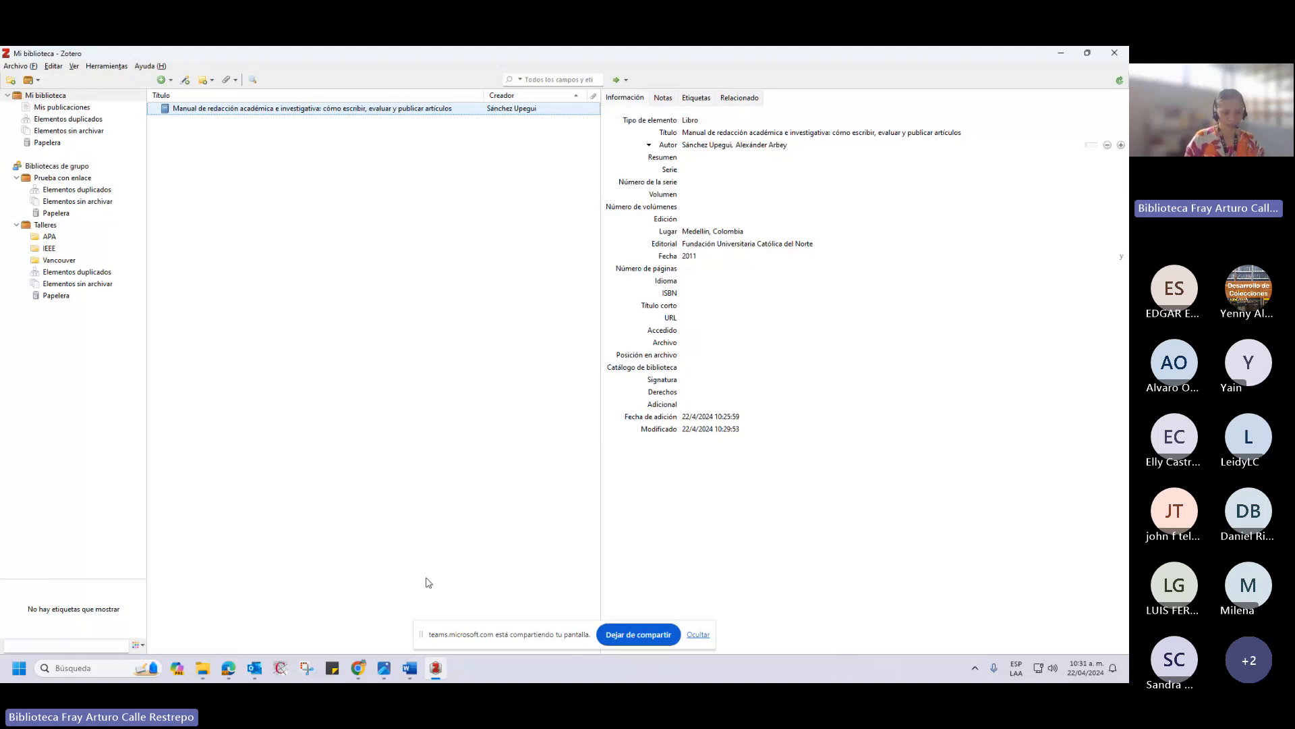
Examine the Microsoft Word add-in options for word processors in Zotero's citation preferences.
mouse_move(413, 668)
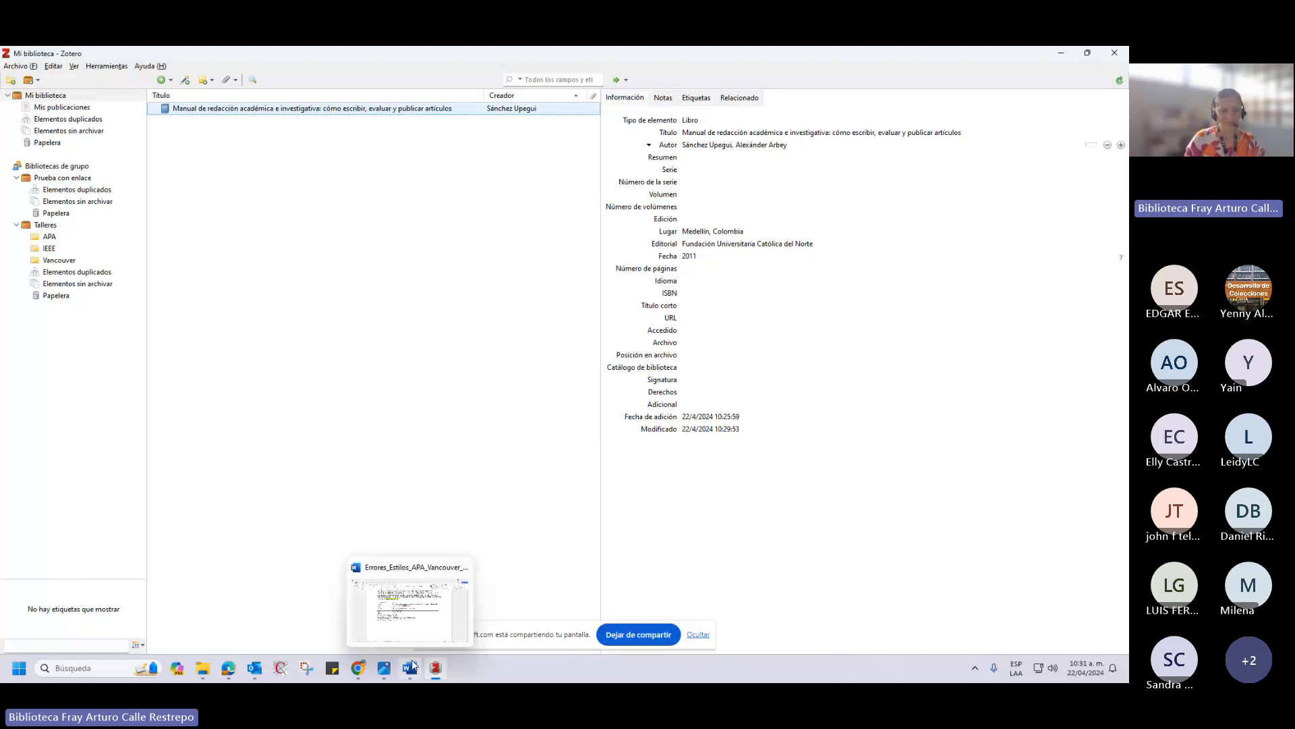
click(413, 664)
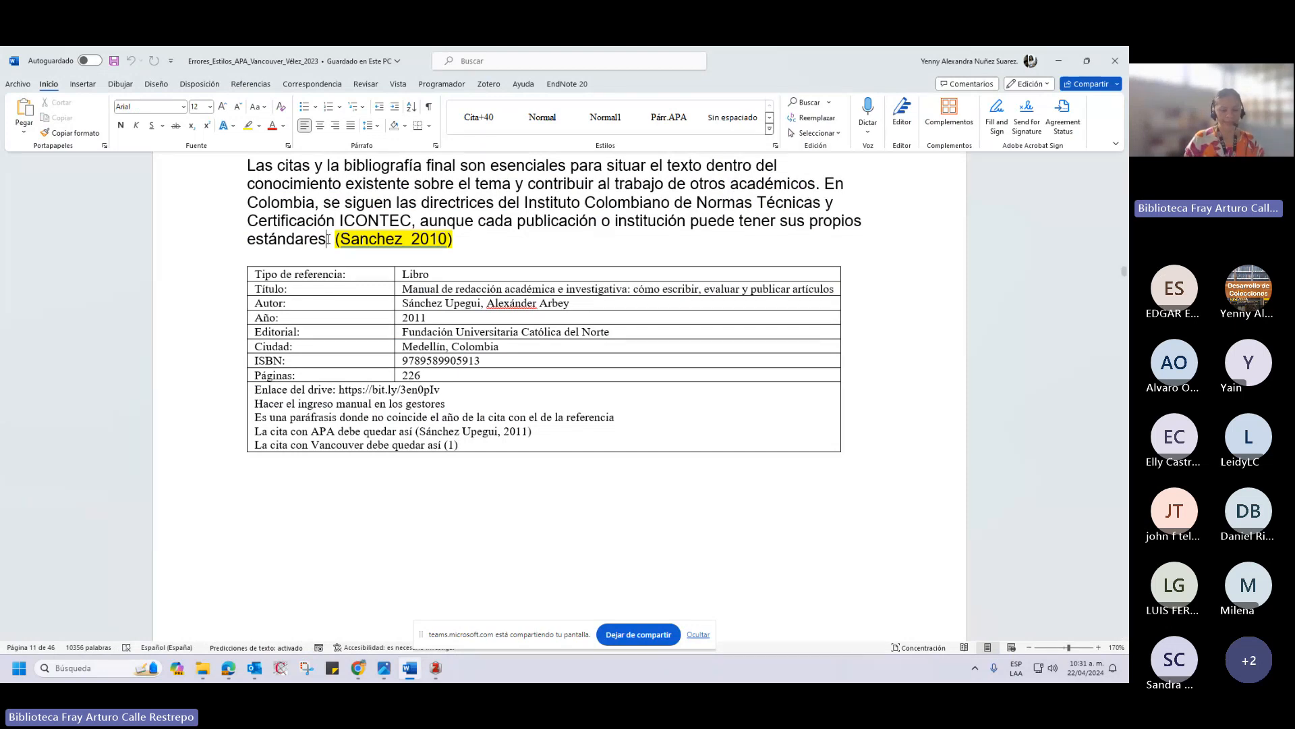
click(435, 668)
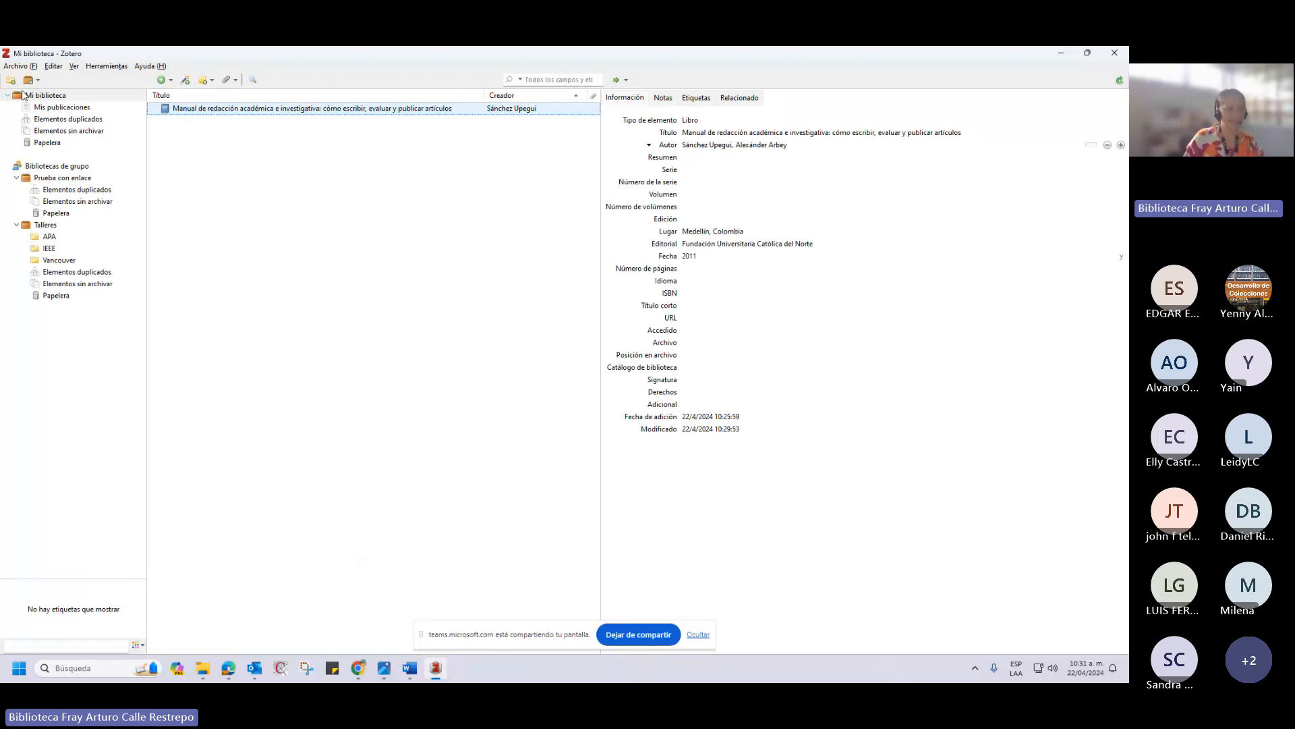
click(53, 67)
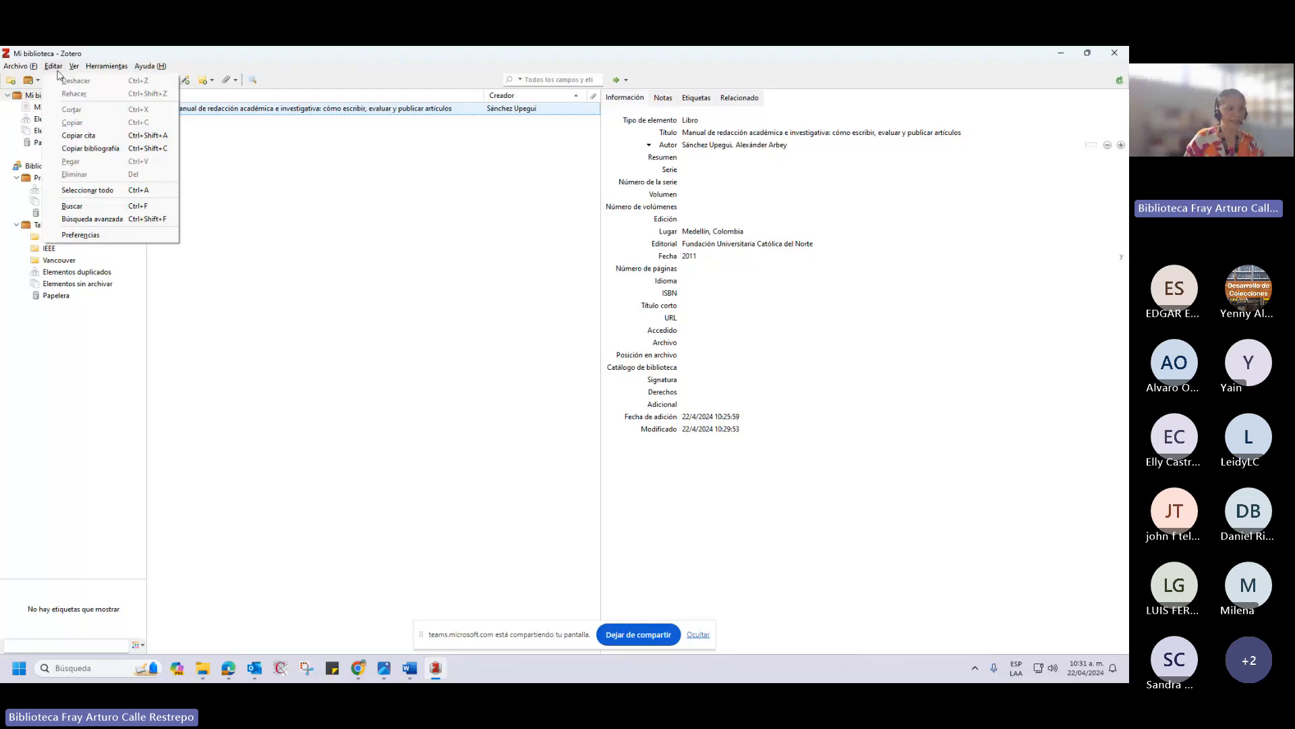
click(80, 235)
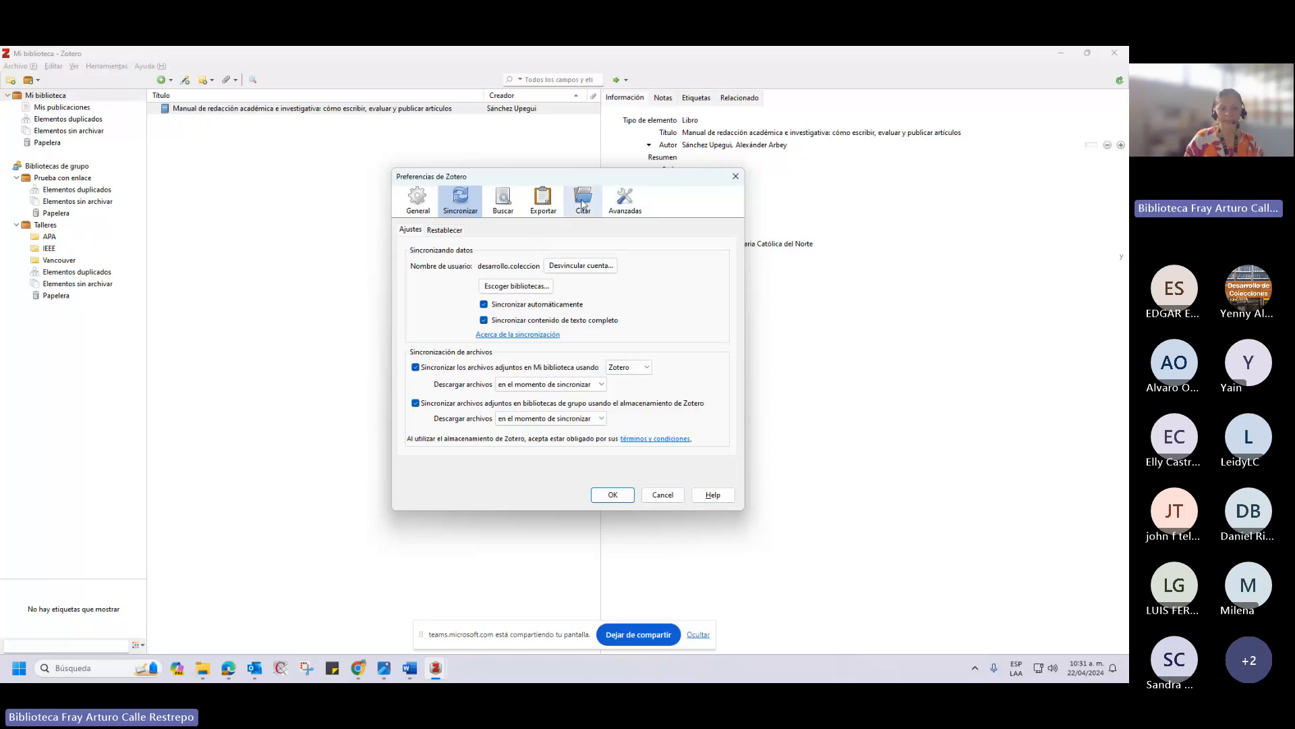
click(583, 204)
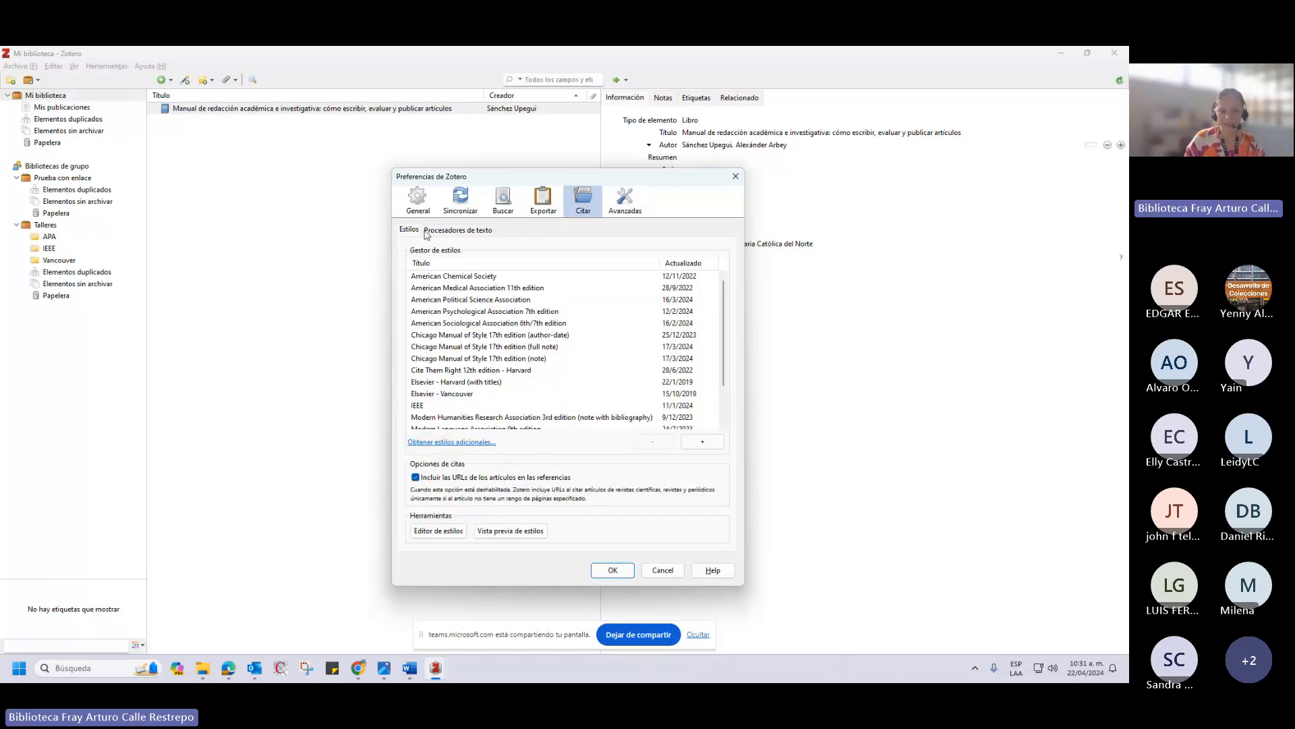
click(475, 232)
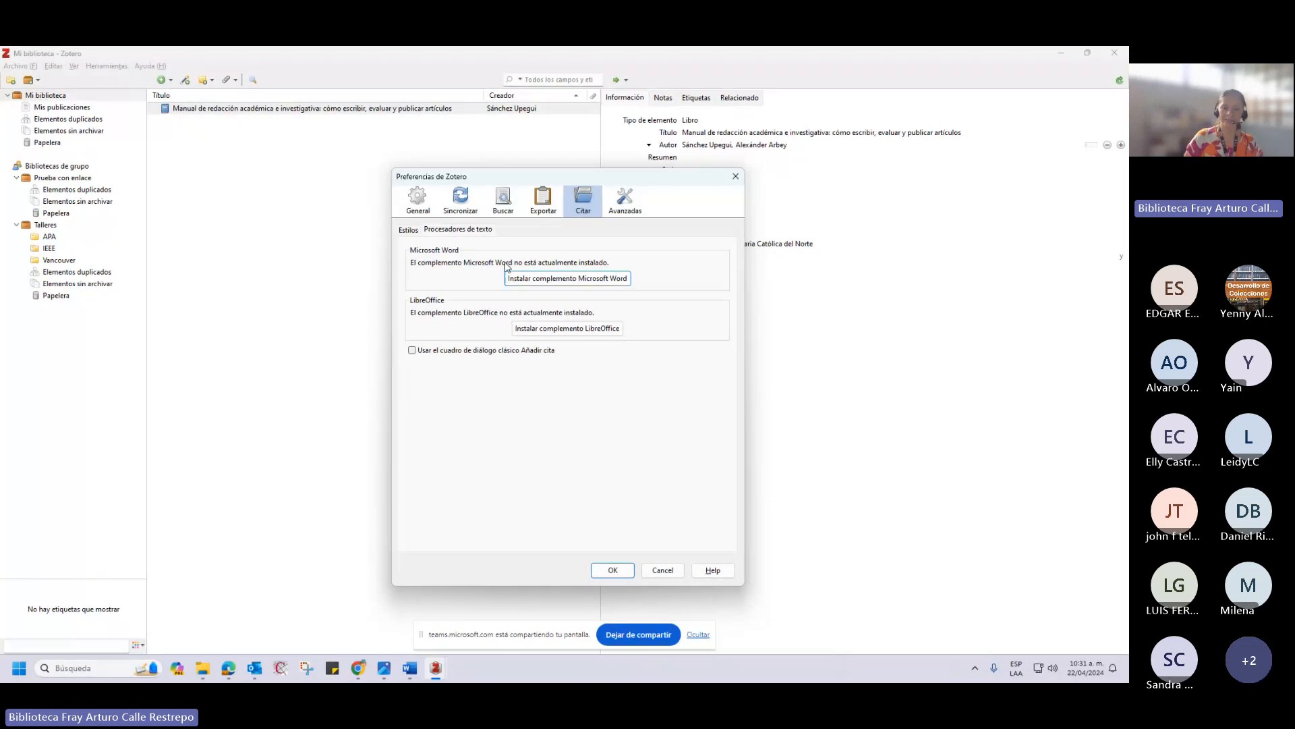
click(735, 181)
Switch to Word, show the Zotero tools and add a space after "estándares" as the insertion point for the citation.
mouse_move(410, 666)
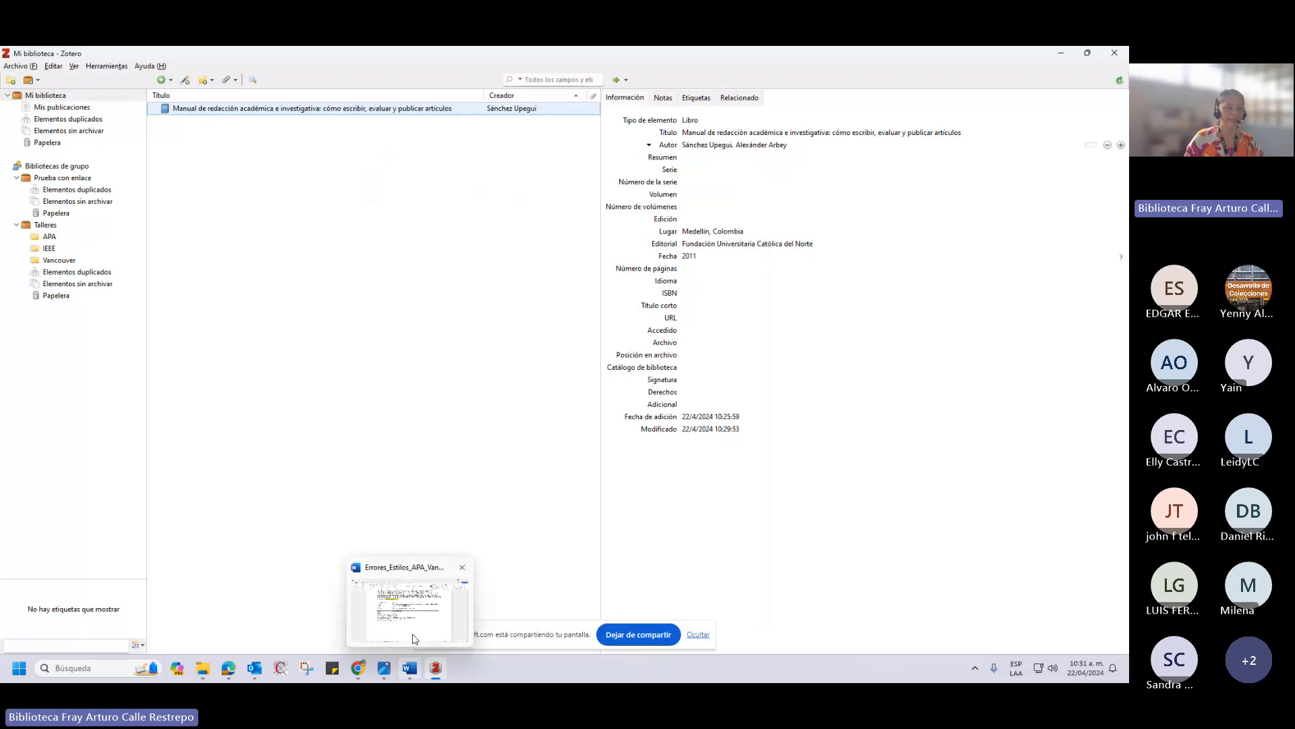
click(414, 639)
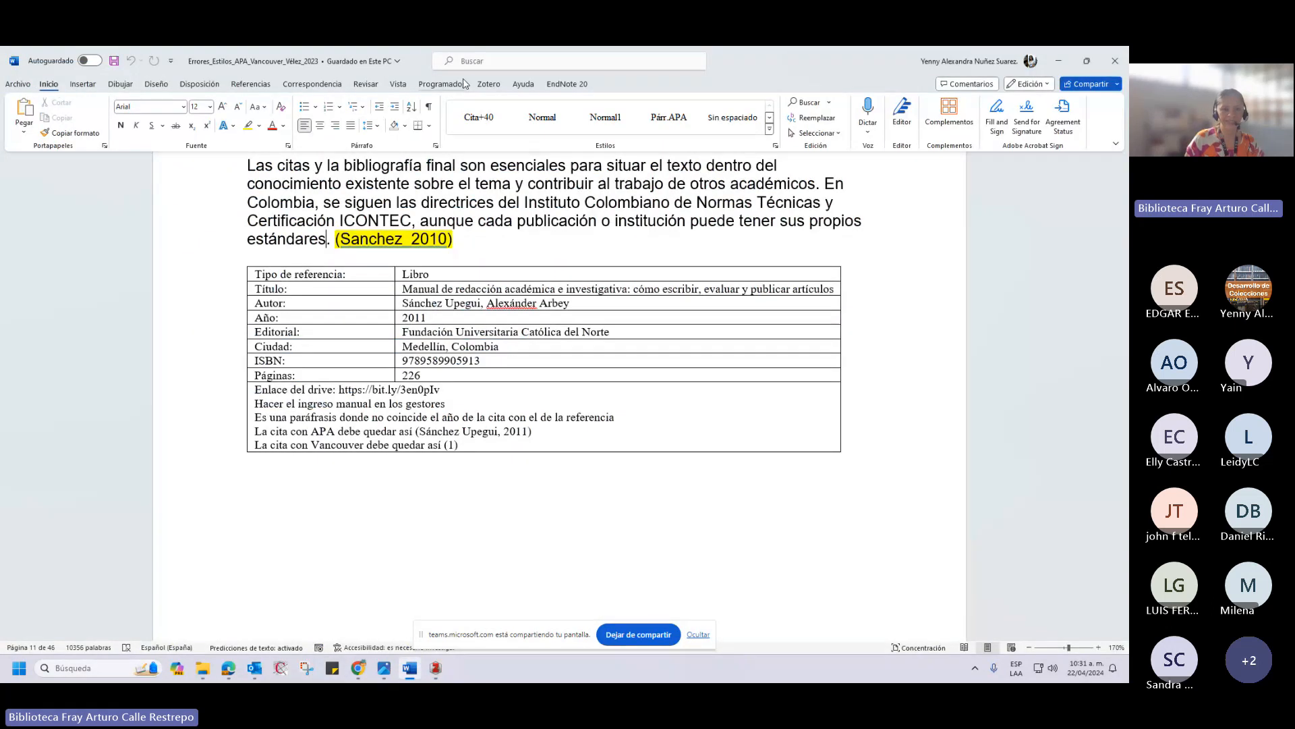
click(493, 88)
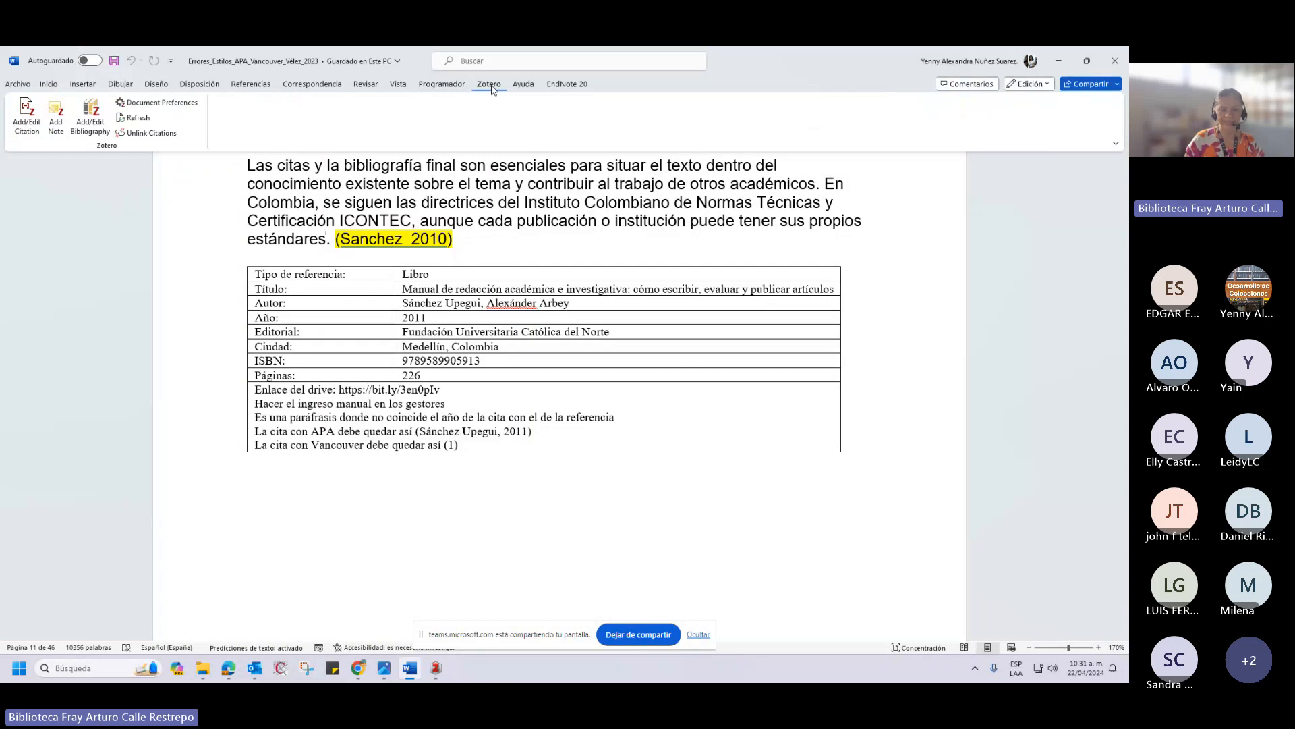
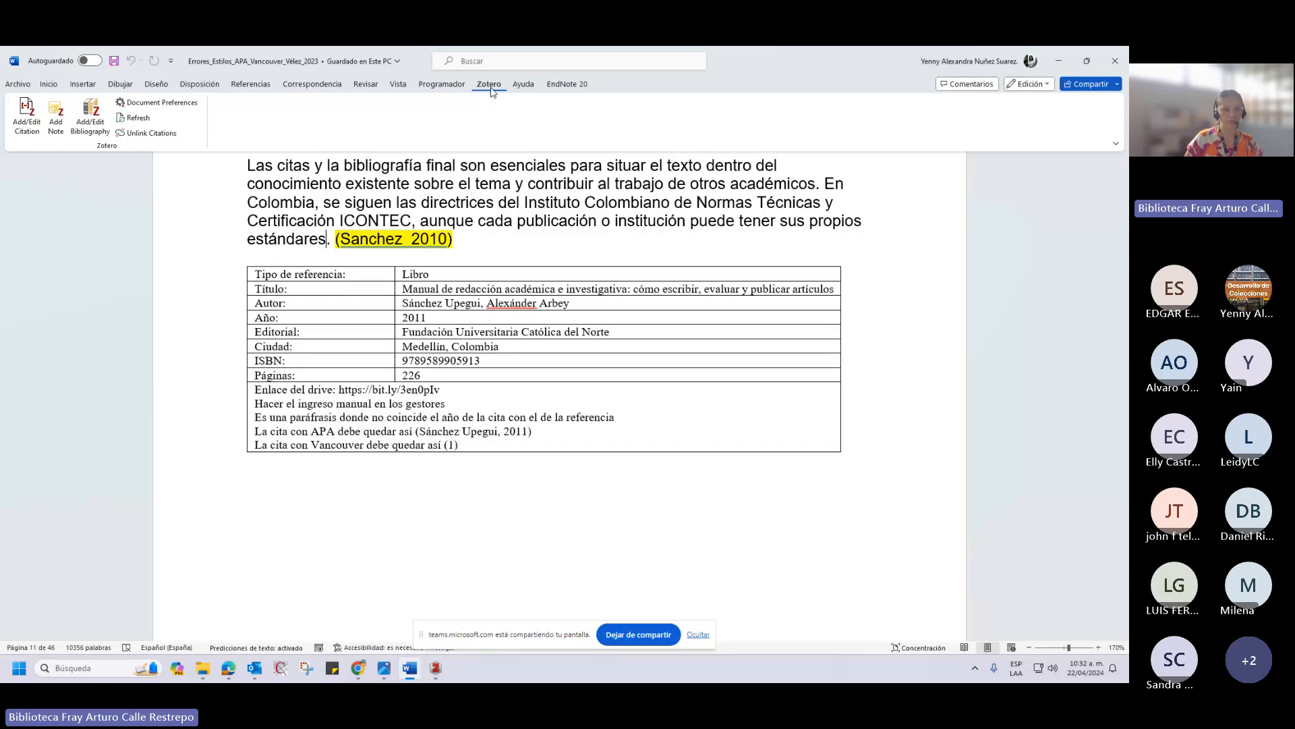
click(324, 240)
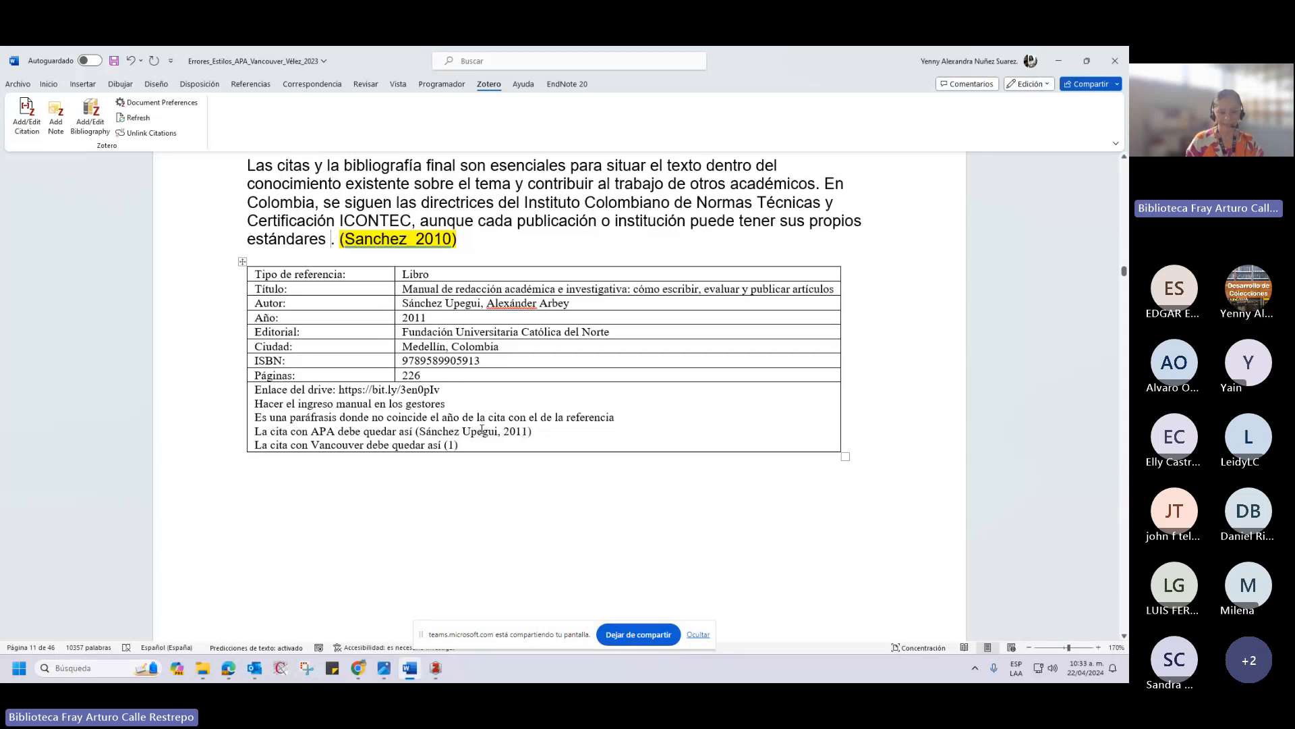
Start a citation, select American Psychological Association (APA) 7th edition in the document preferences and open Zotero's style manager from there.
click(25, 121)
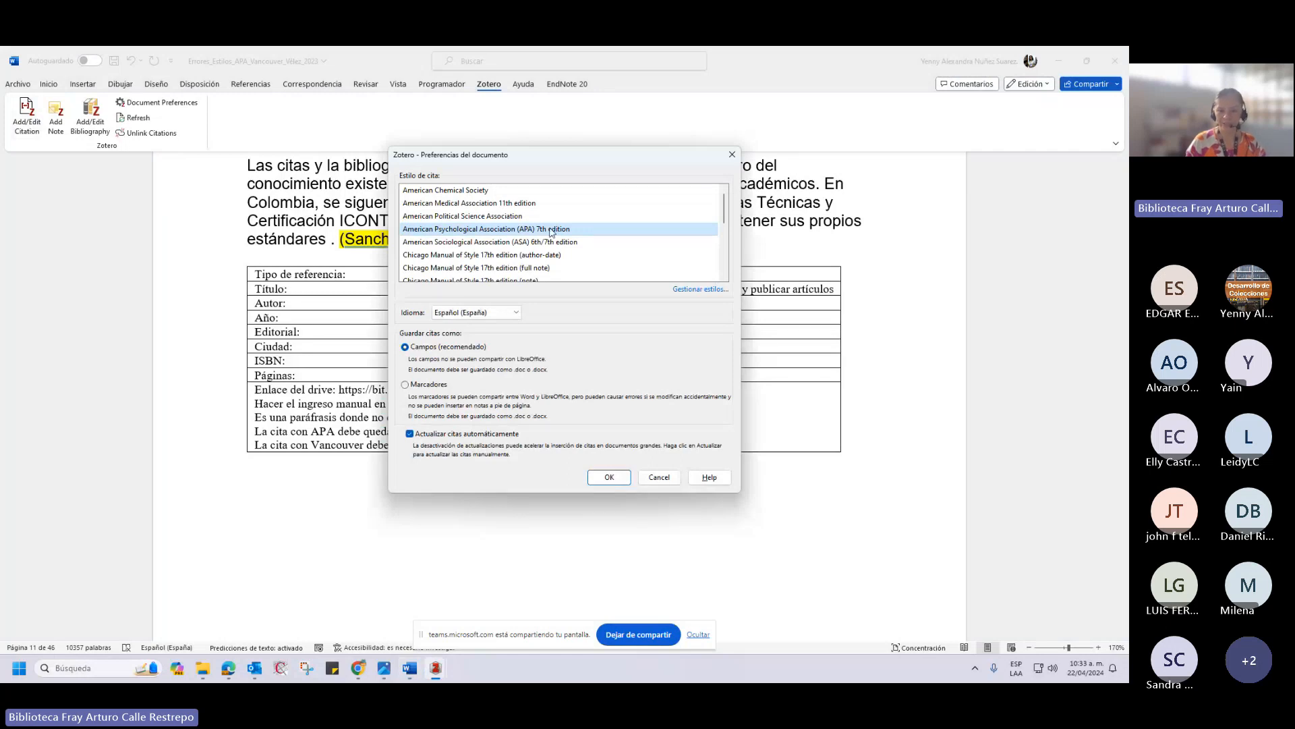
mouse_move(724, 205)
mouse_down()
mouse_move(734, 282)
mouse_move(728, 217)
mouse_up()
click(599, 217)
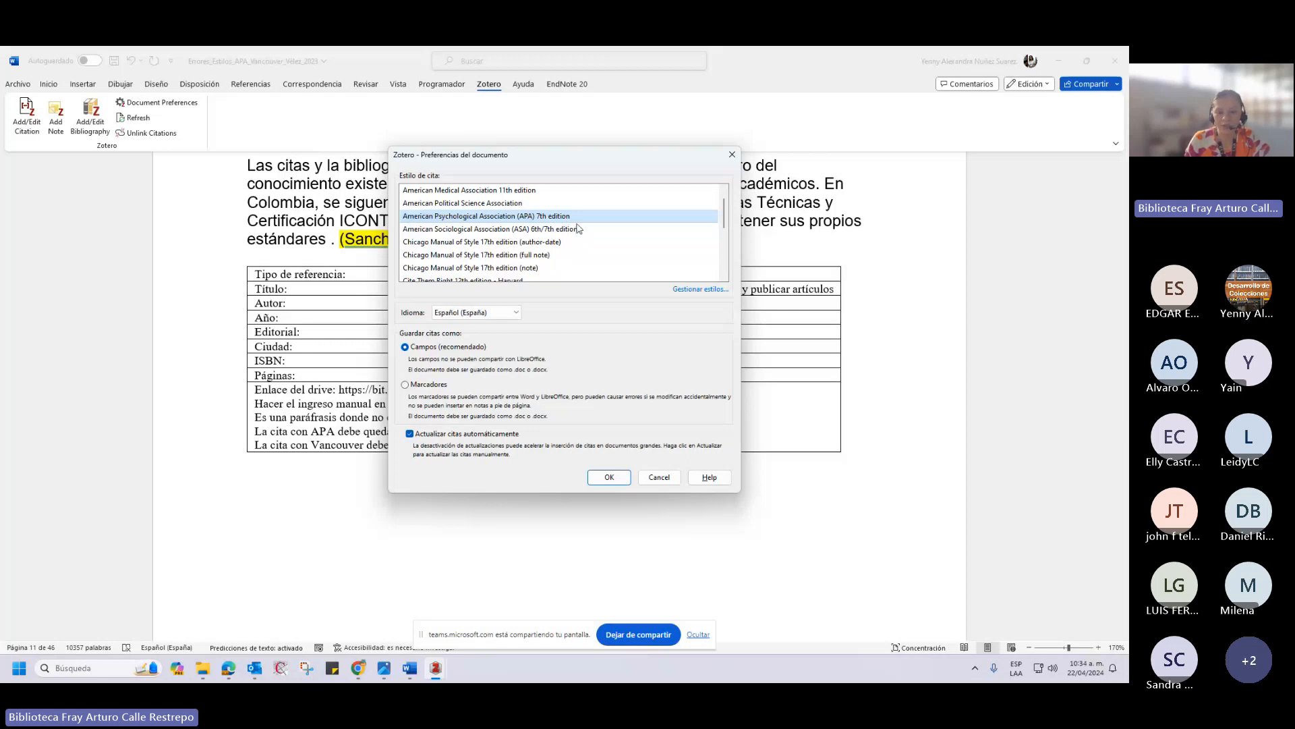
click(699, 289)
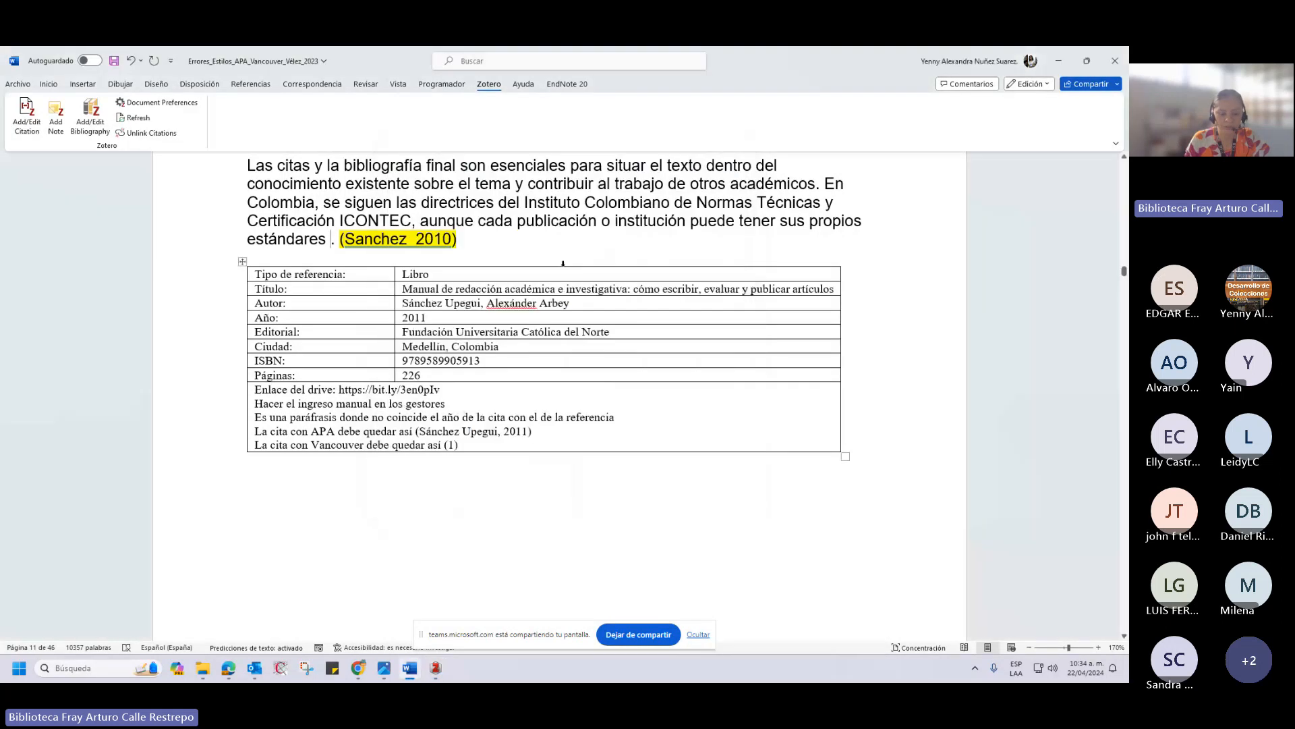
mouse_move(444, 665)
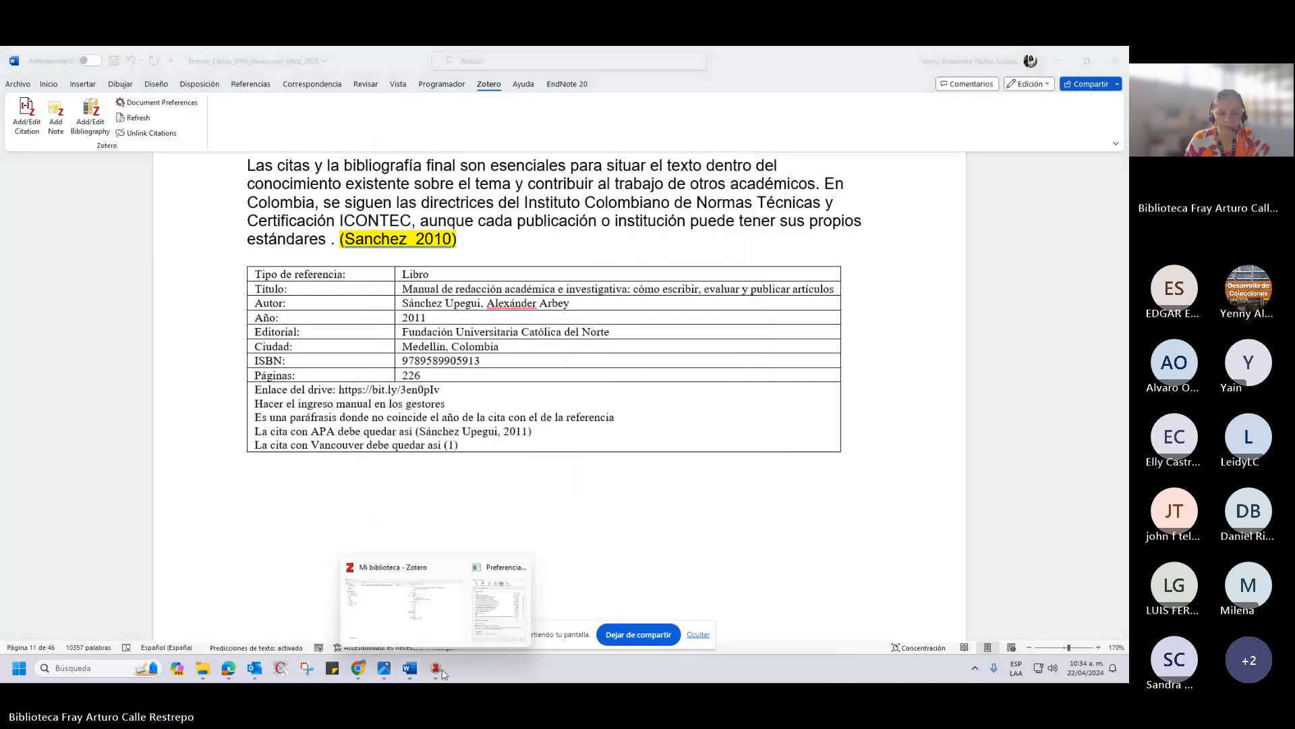
click(499, 597)
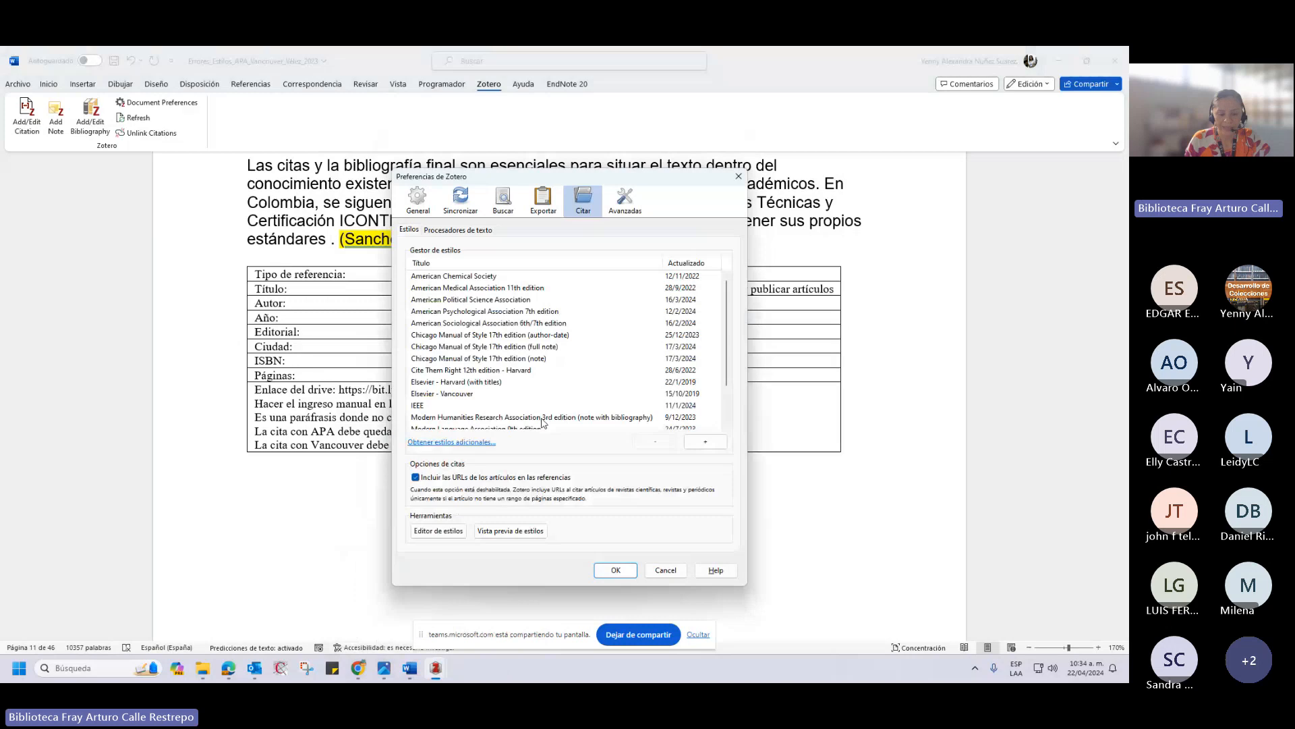
Search the Zotero Style Repository for "vancouver", then select American Psychological Association 7th edition in the style manager and close the preferences.
mouse_move(436, 667)
click(458, 443)
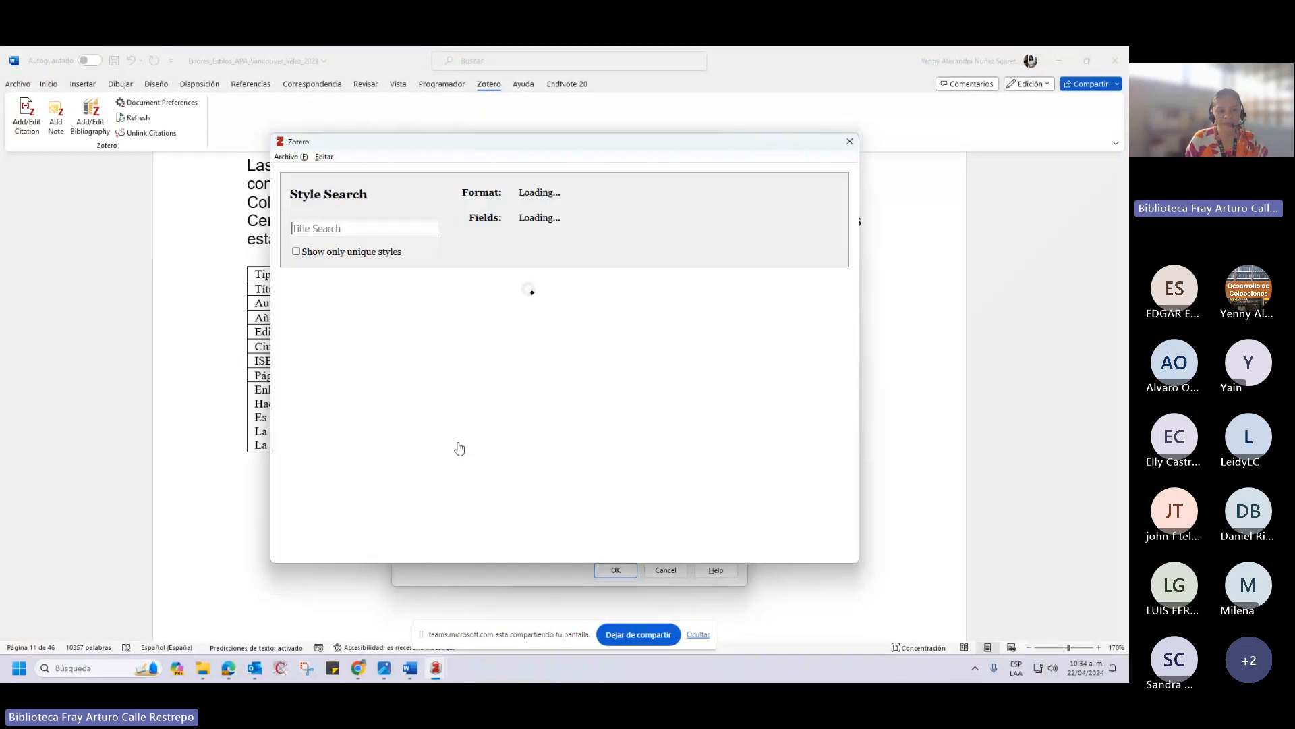
click(337, 229)
text(van)
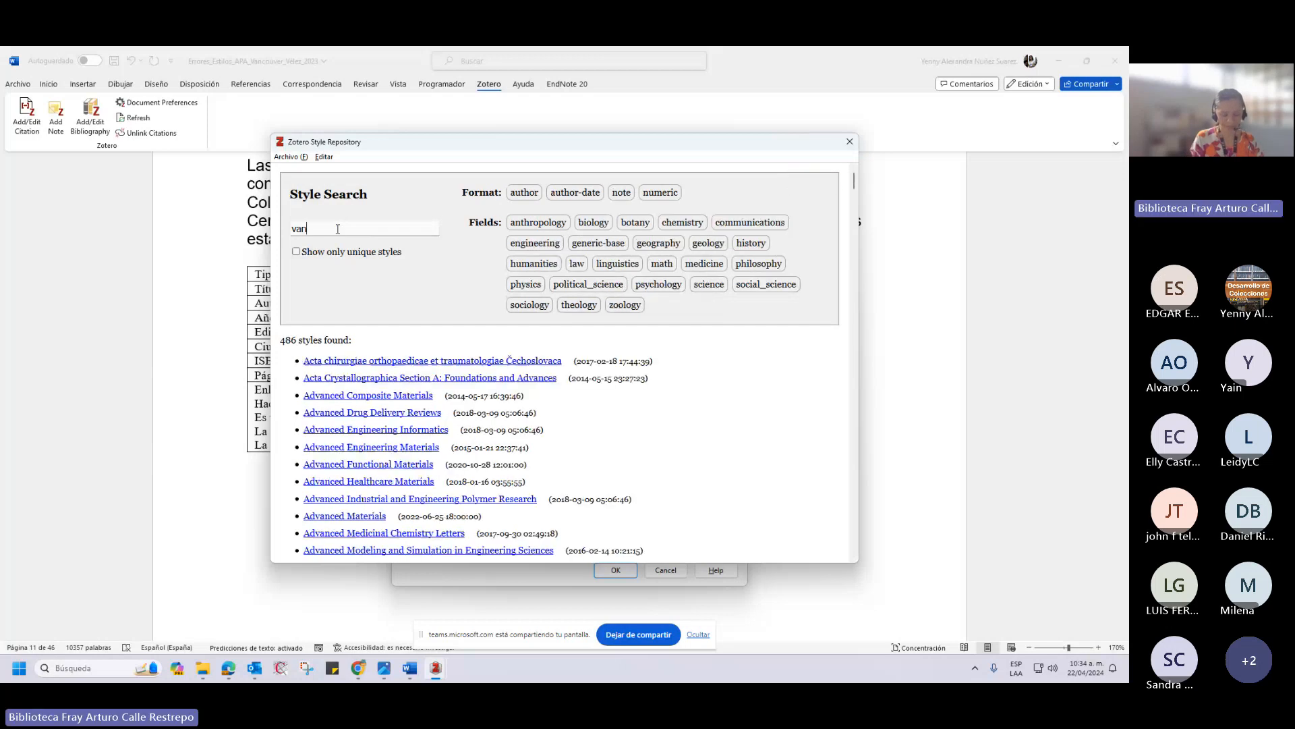
text(couver)
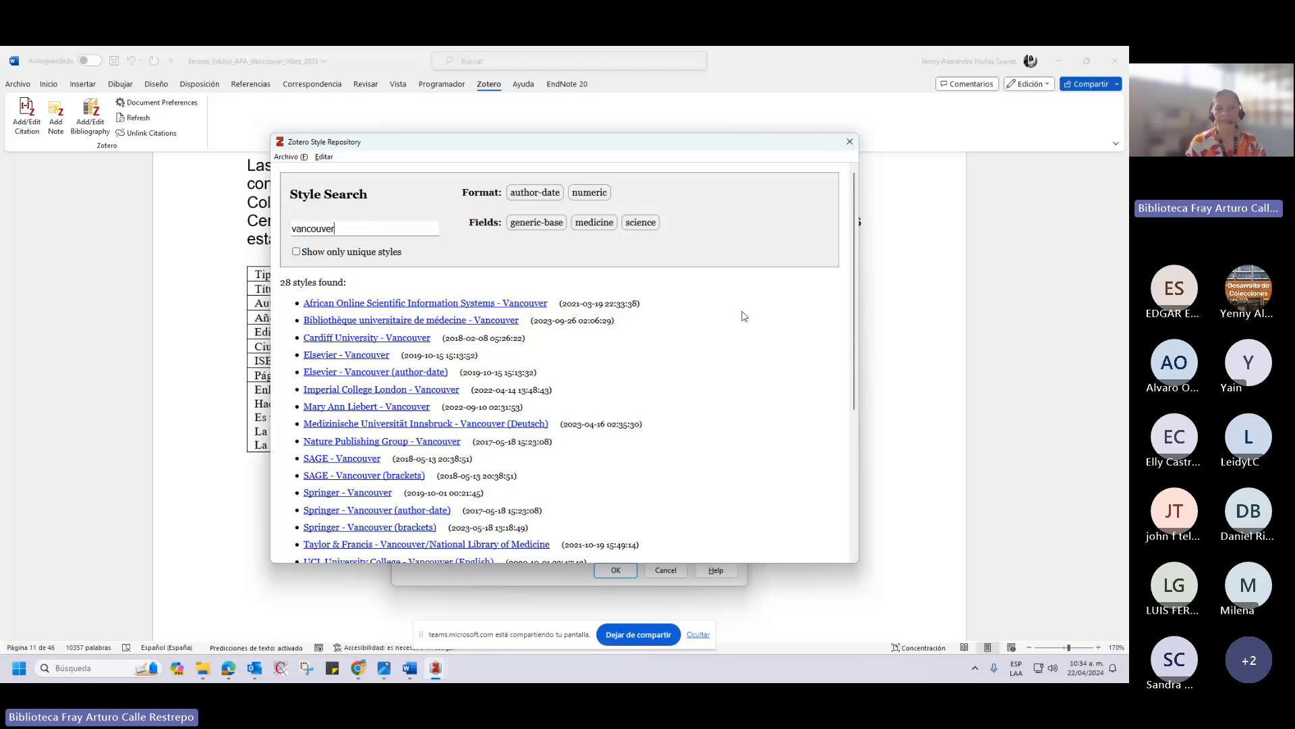
click(846, 140)
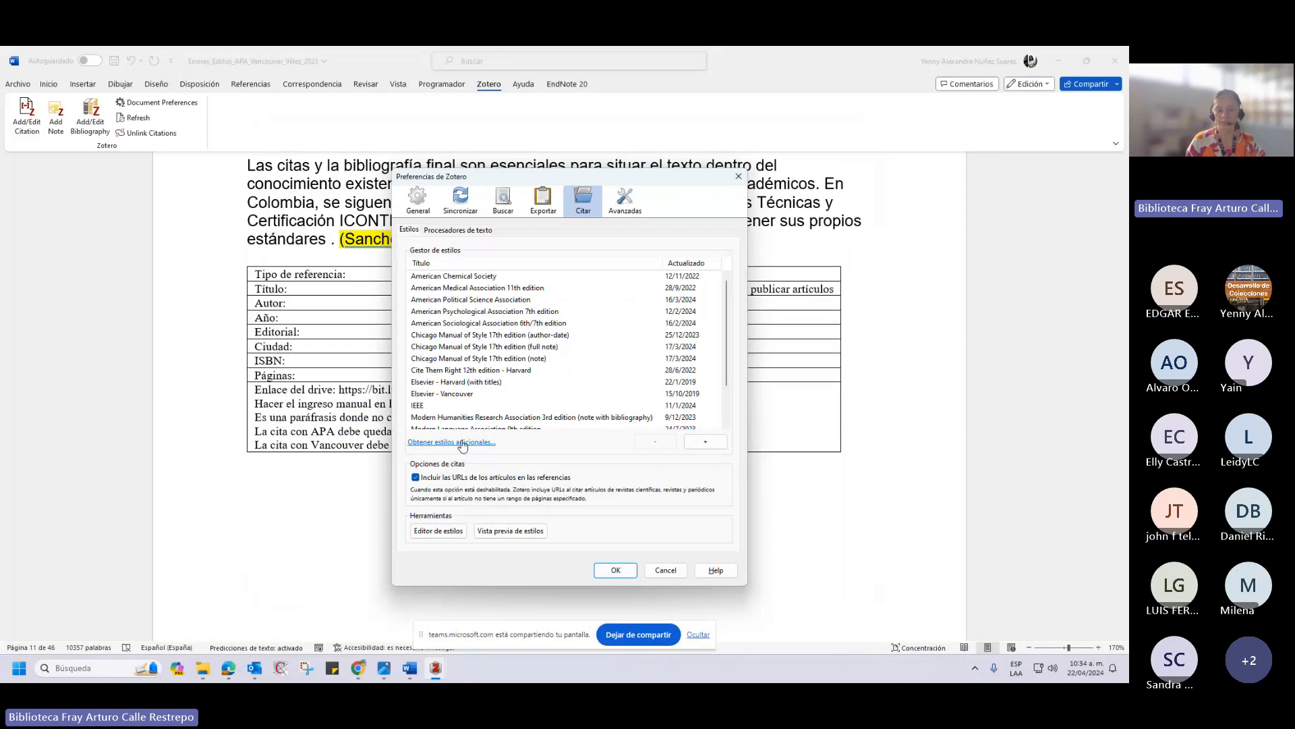
click(498, 313)
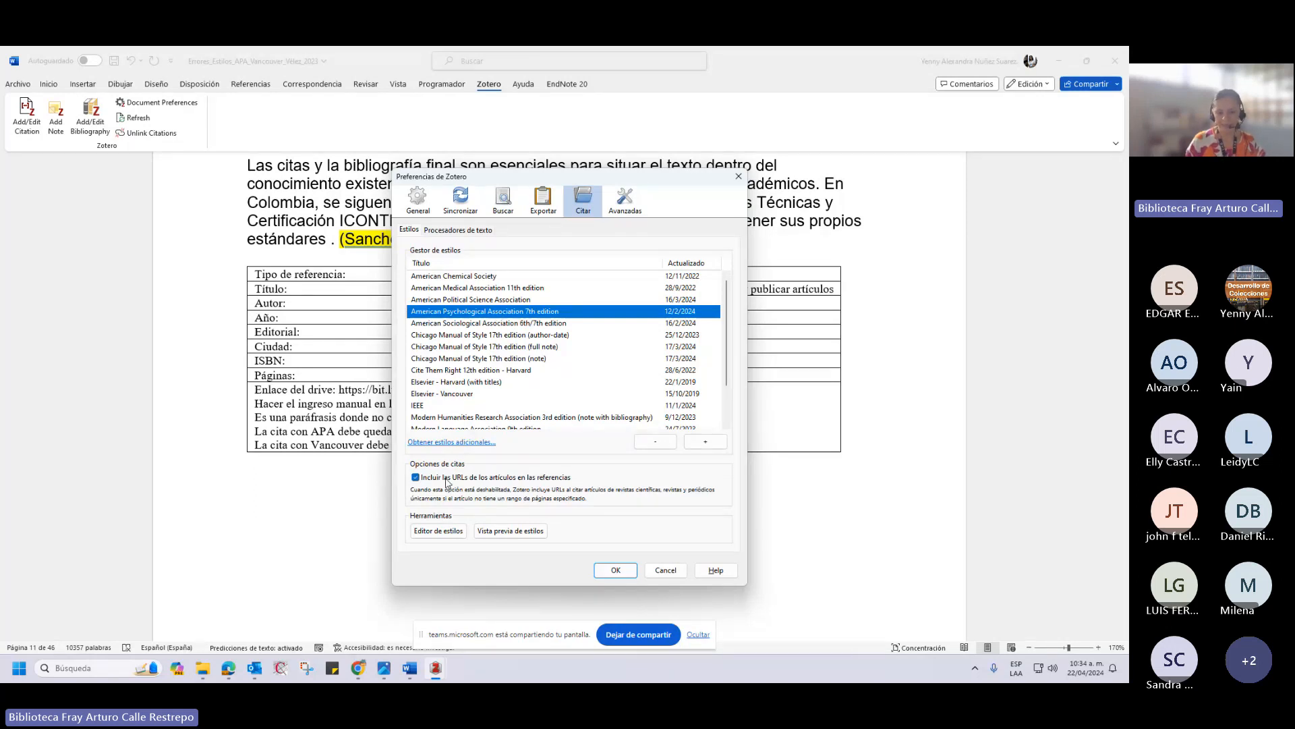
click(627, 573)
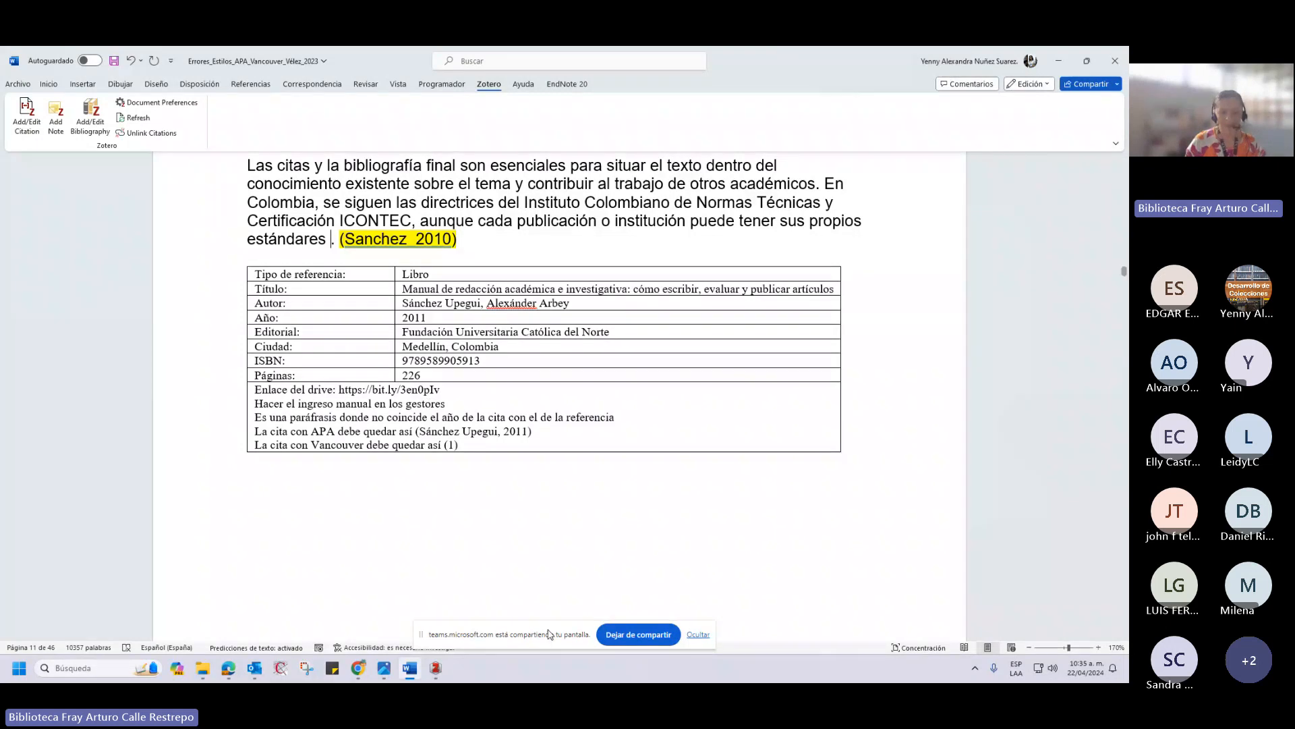
mouse_move(439, 673)
click(443, 638)
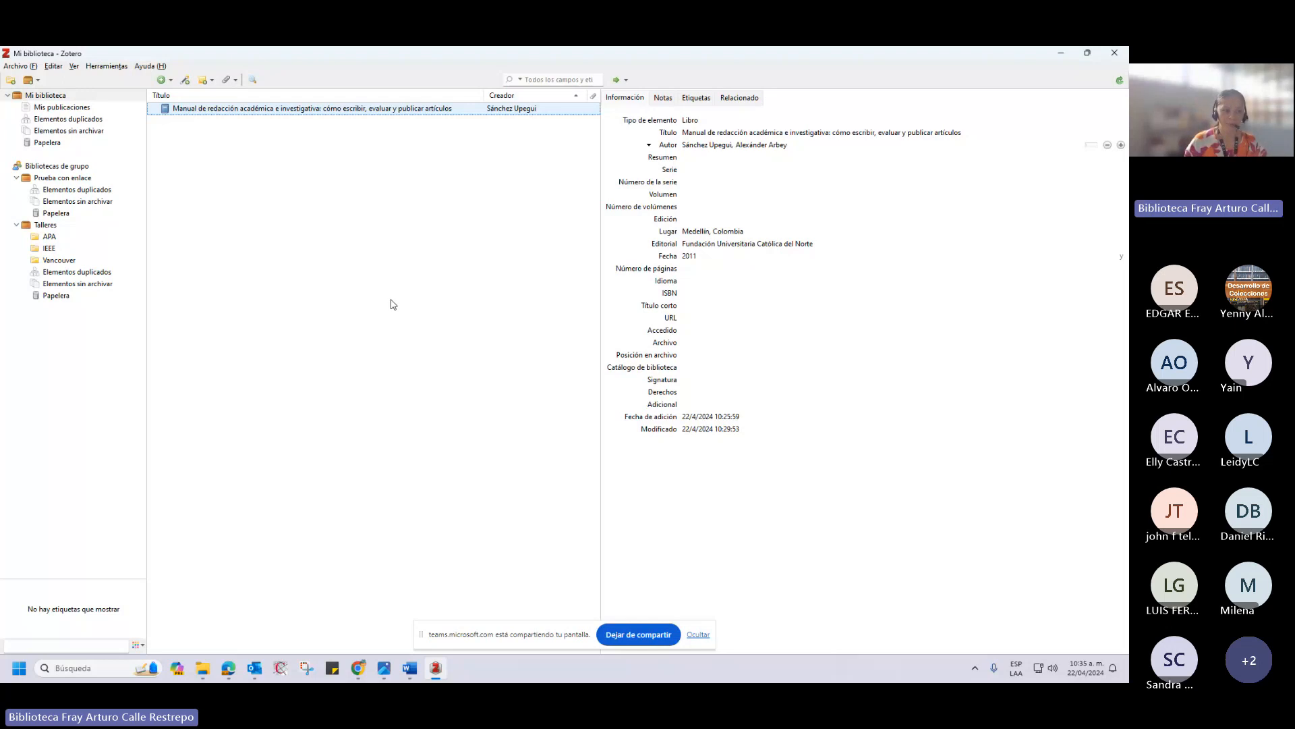
click(416, 671)
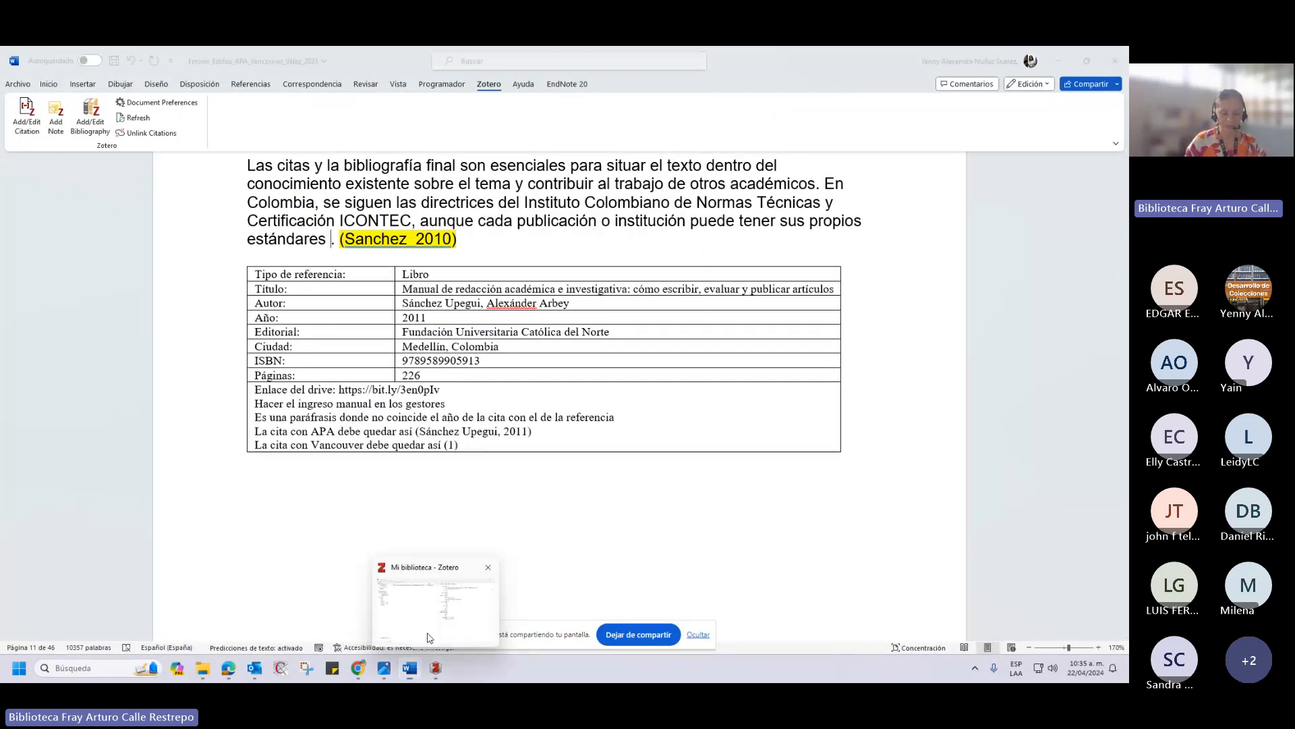
click(430, 638)
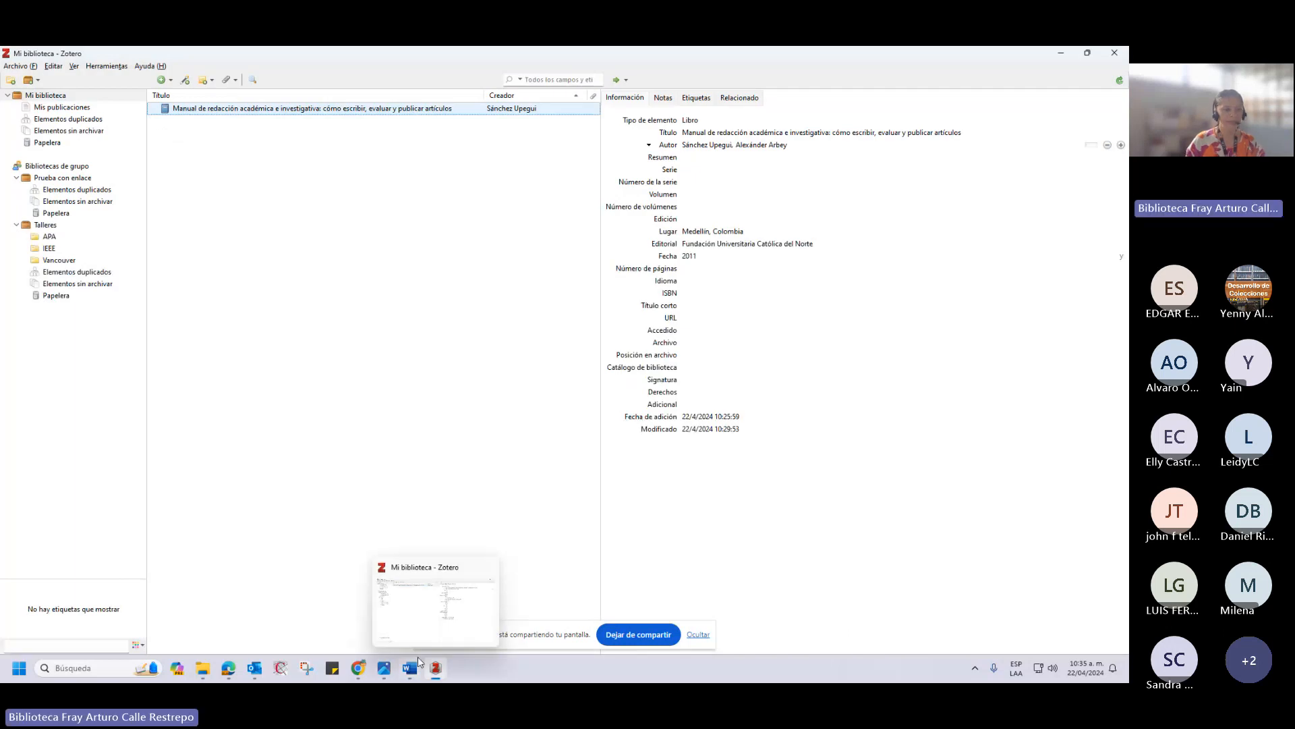
click(410, 668)
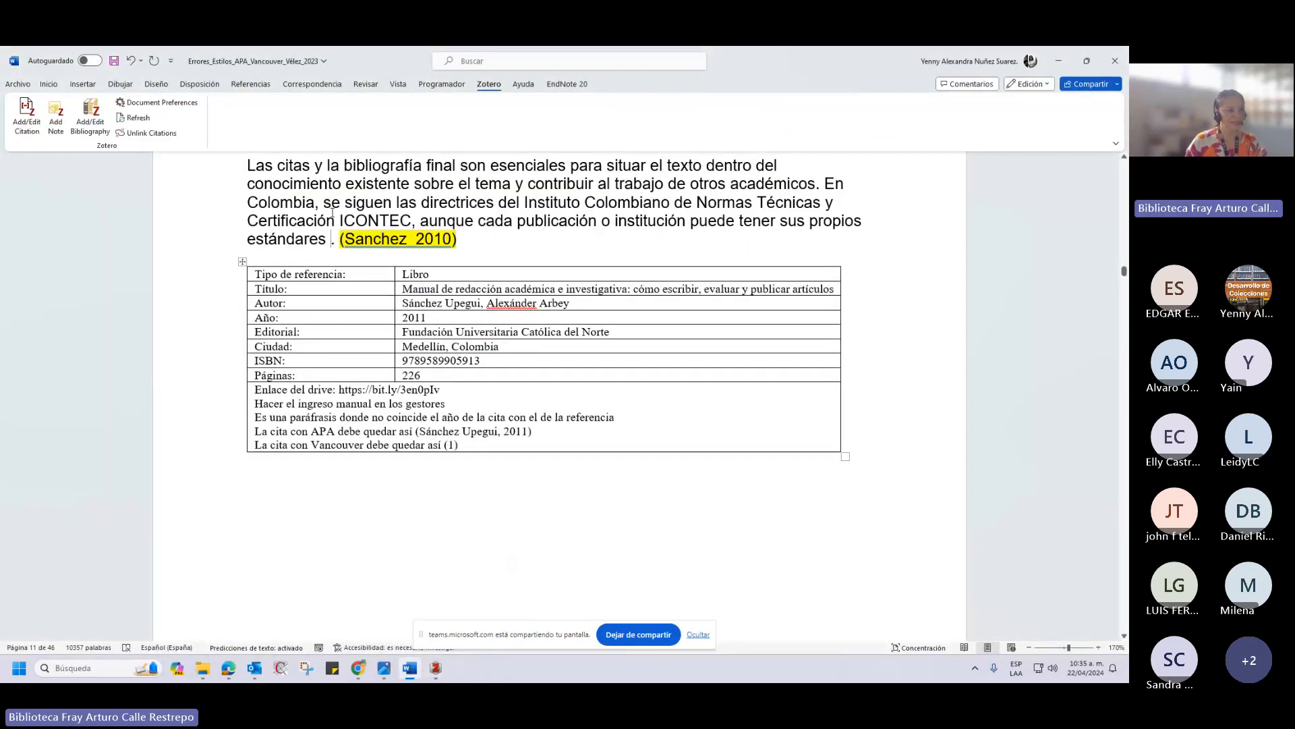
Set the document's citation style to American Psychological Association (APA) 7th edition and open the Añadir/Editar cita dialog for a new citation.
click(27, 127)
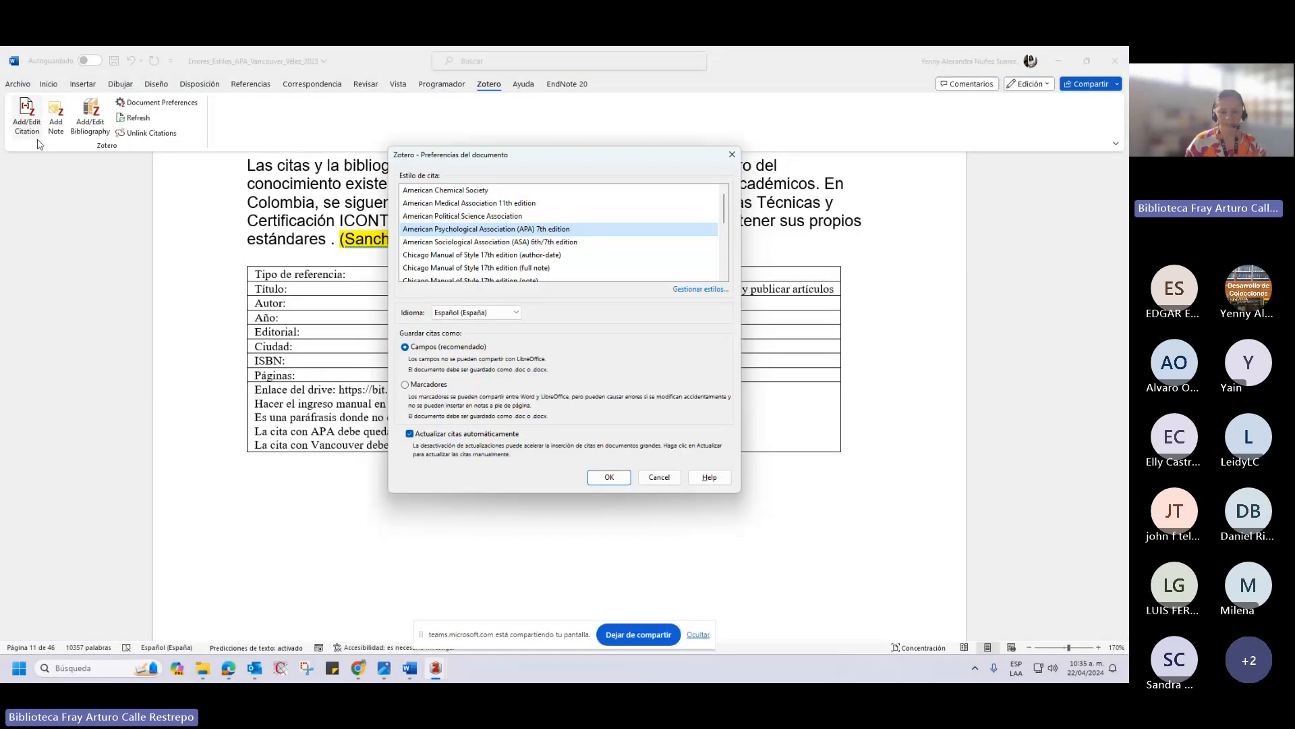
click(610, 477)
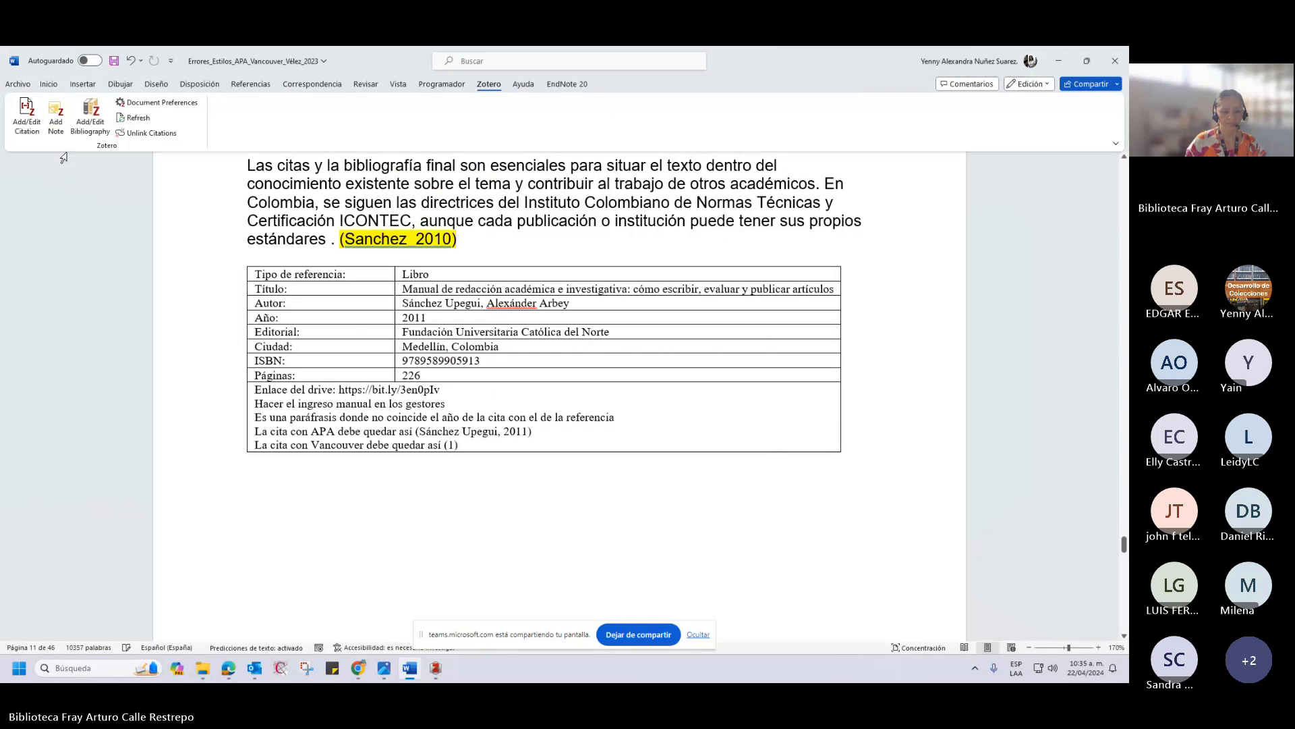
click(27, 114)
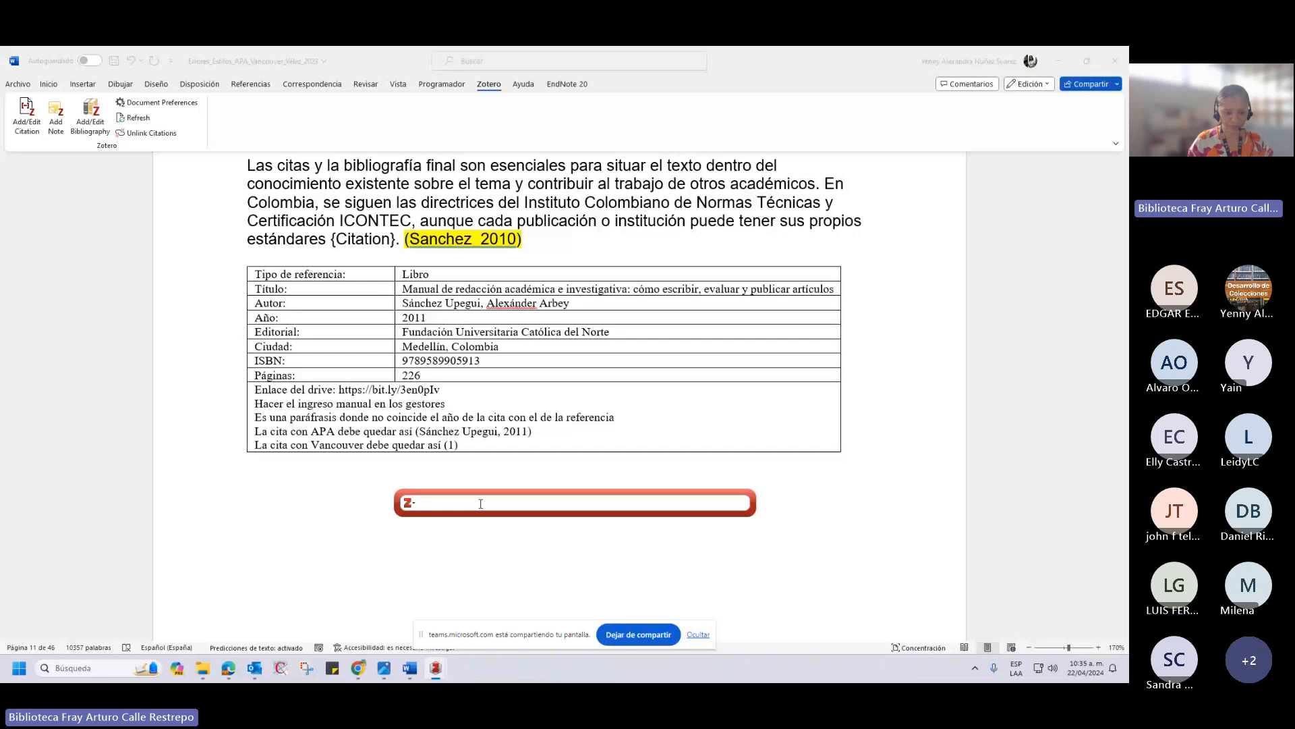
click(408, 503)
click(446, 536)
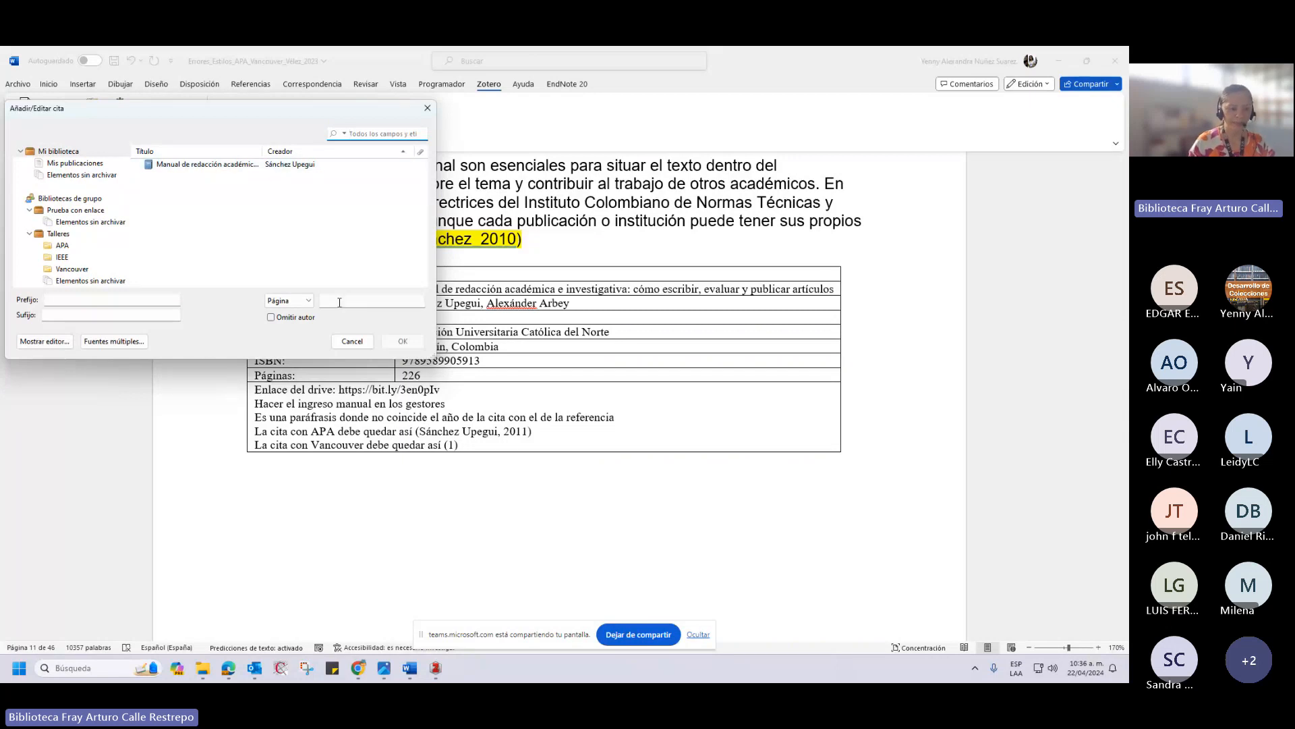
Review the locator options and insert the citation for the book "Manual de redacción académica e investigativa" from Mi biblioteca without page, prefix or suffix.
click(288, 300)
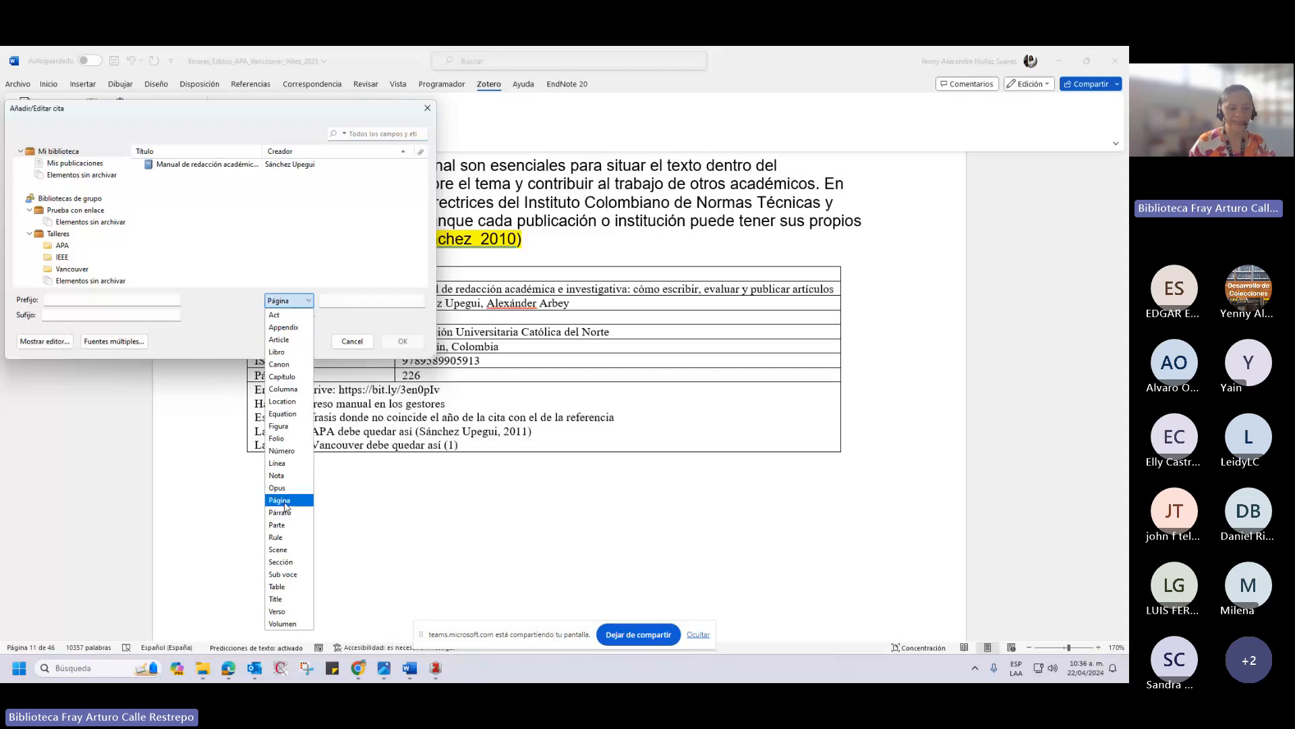
click(292, 305)
click(342, 301)
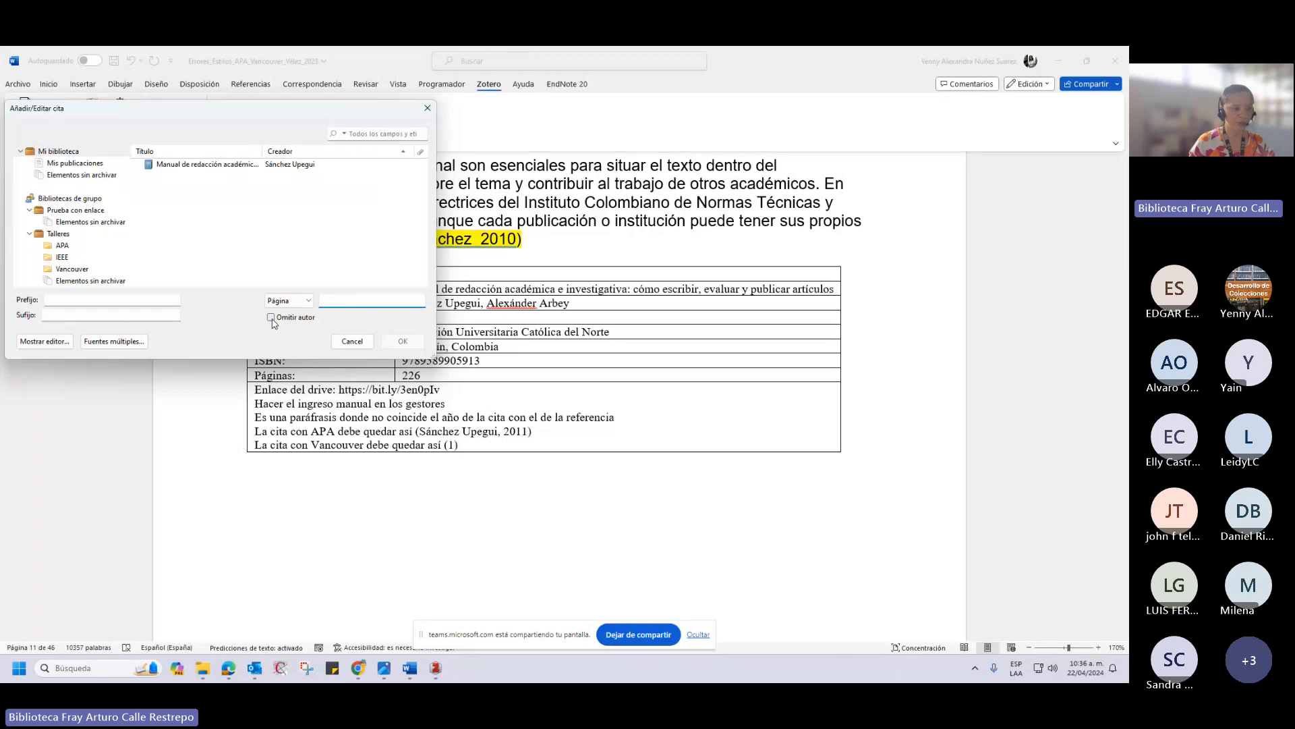
click(54, 315)
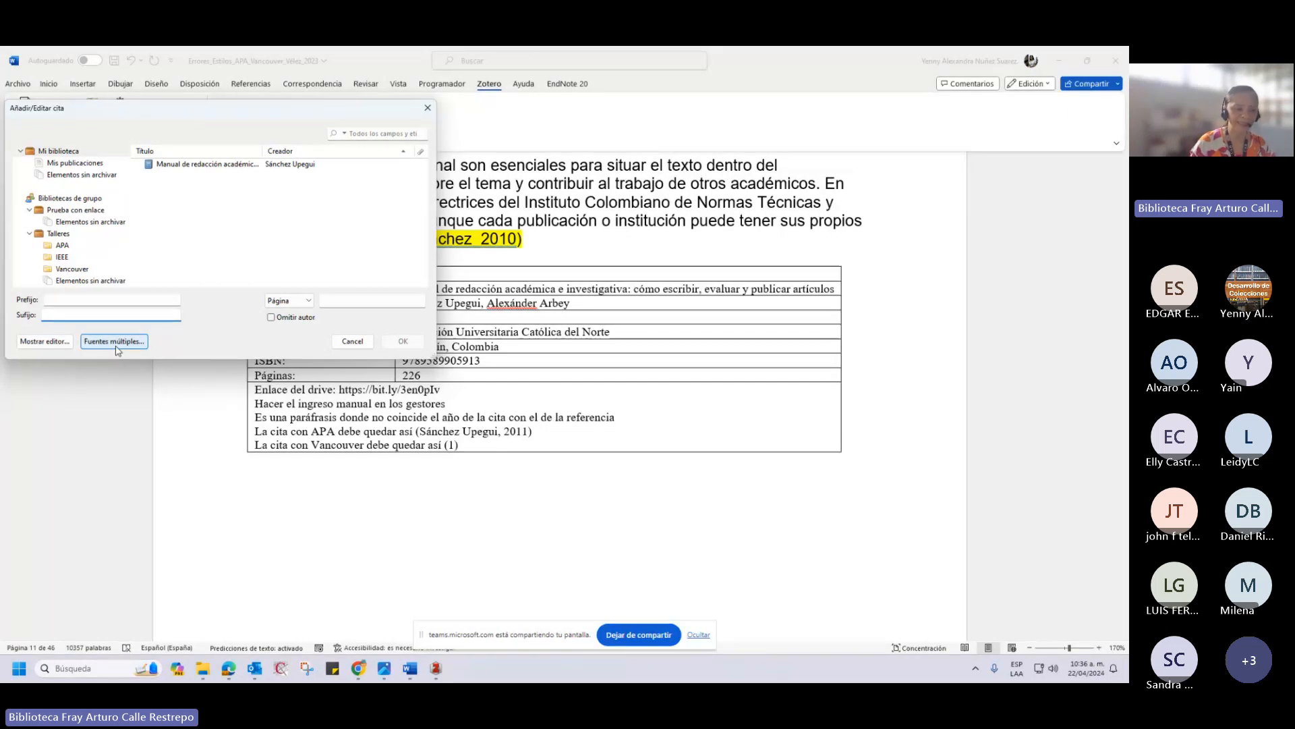
click(194, 168)
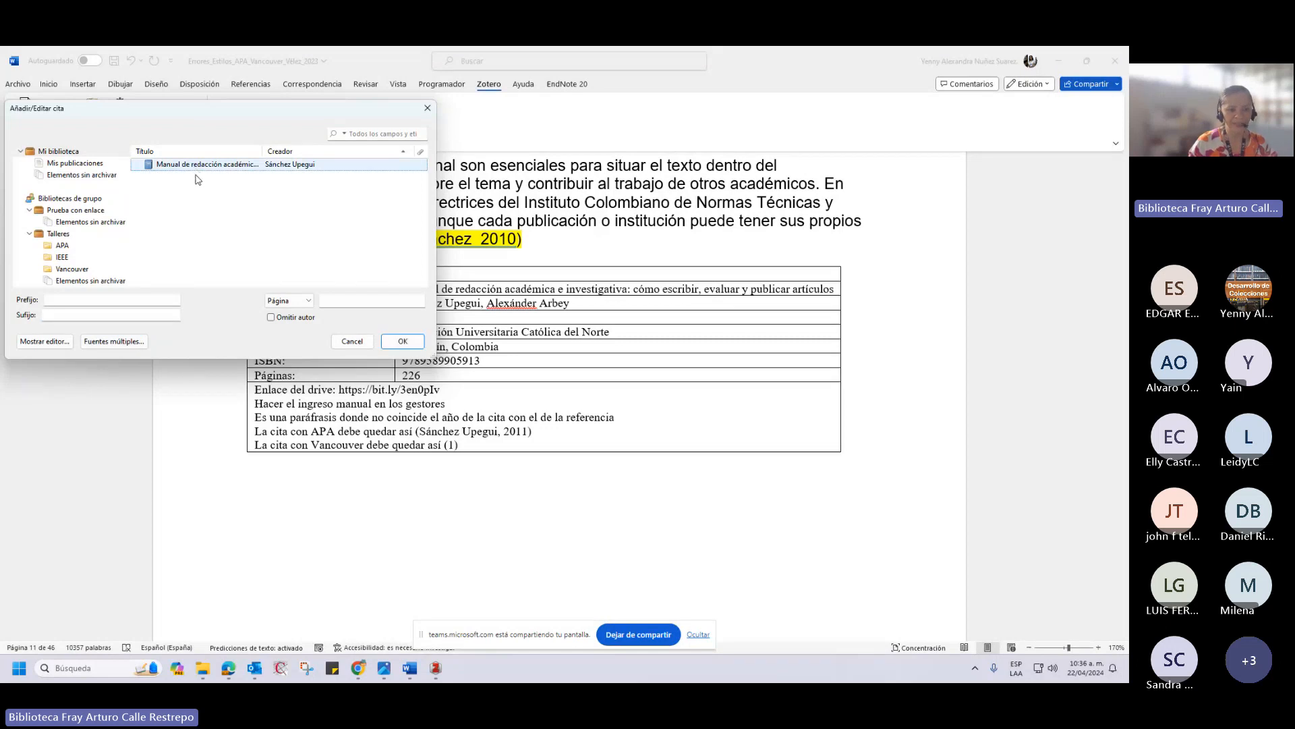
click(402, 342)
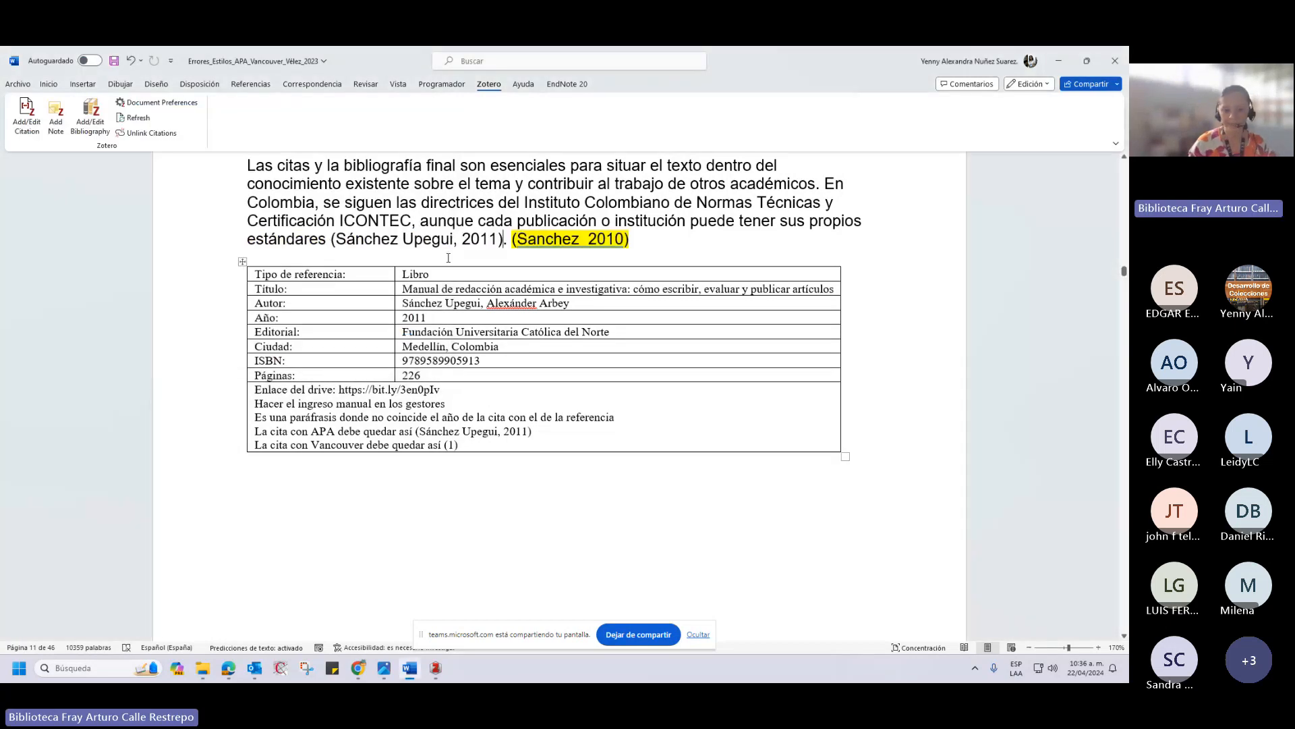
Delete the newly inserted 2011 citation after "estándares".
click(504, 244)
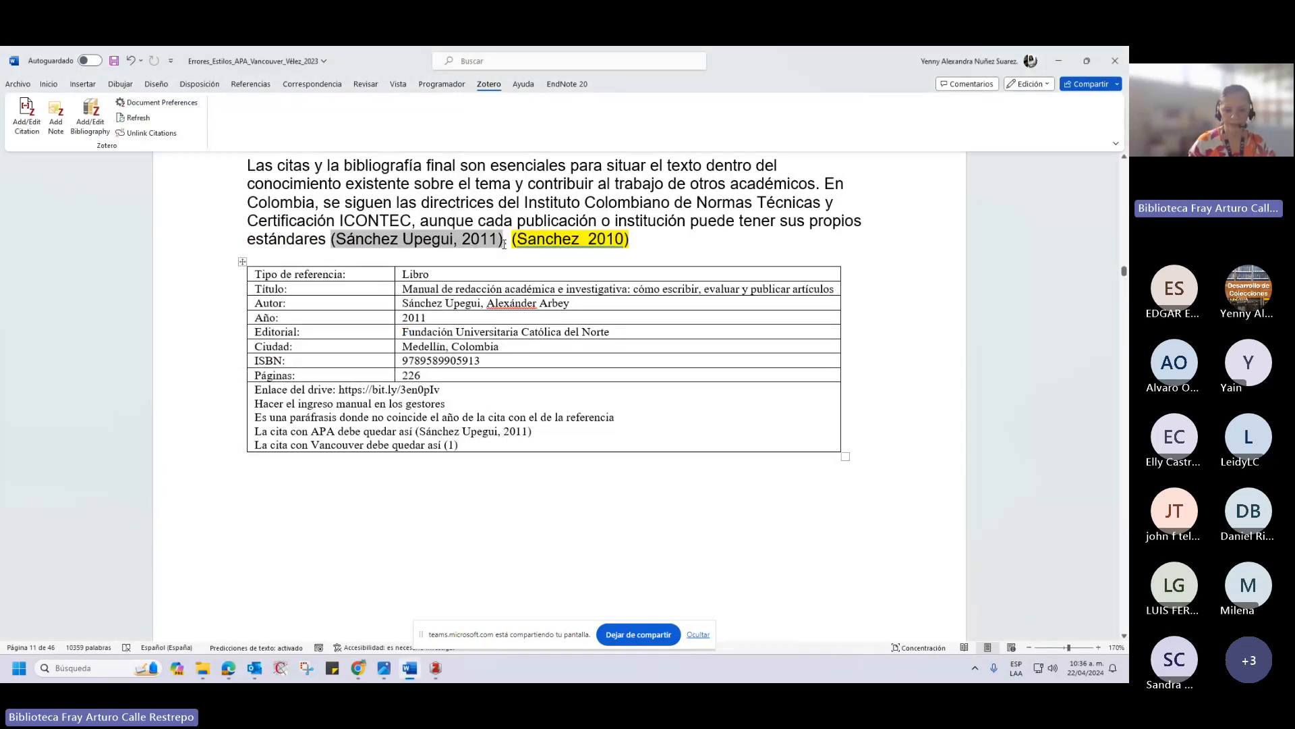
click(505, 244)
key(BackSpace)
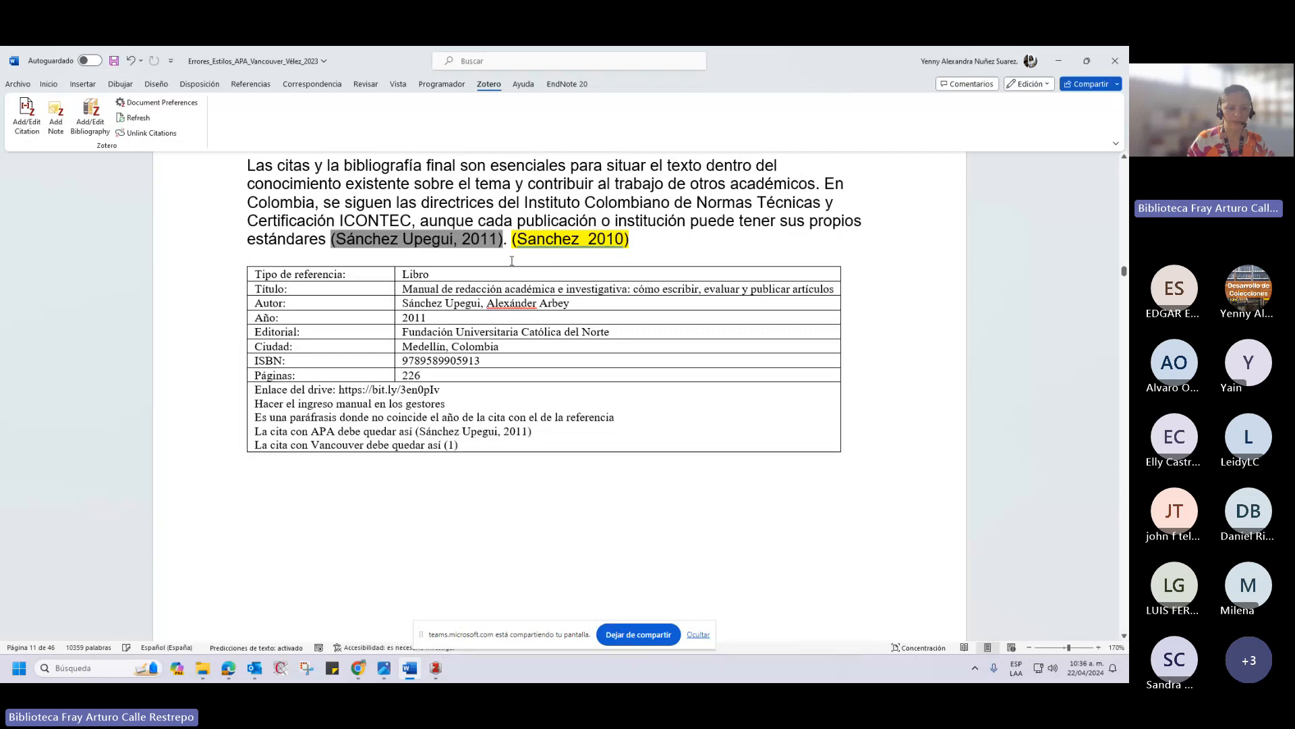
key(BackSpace)
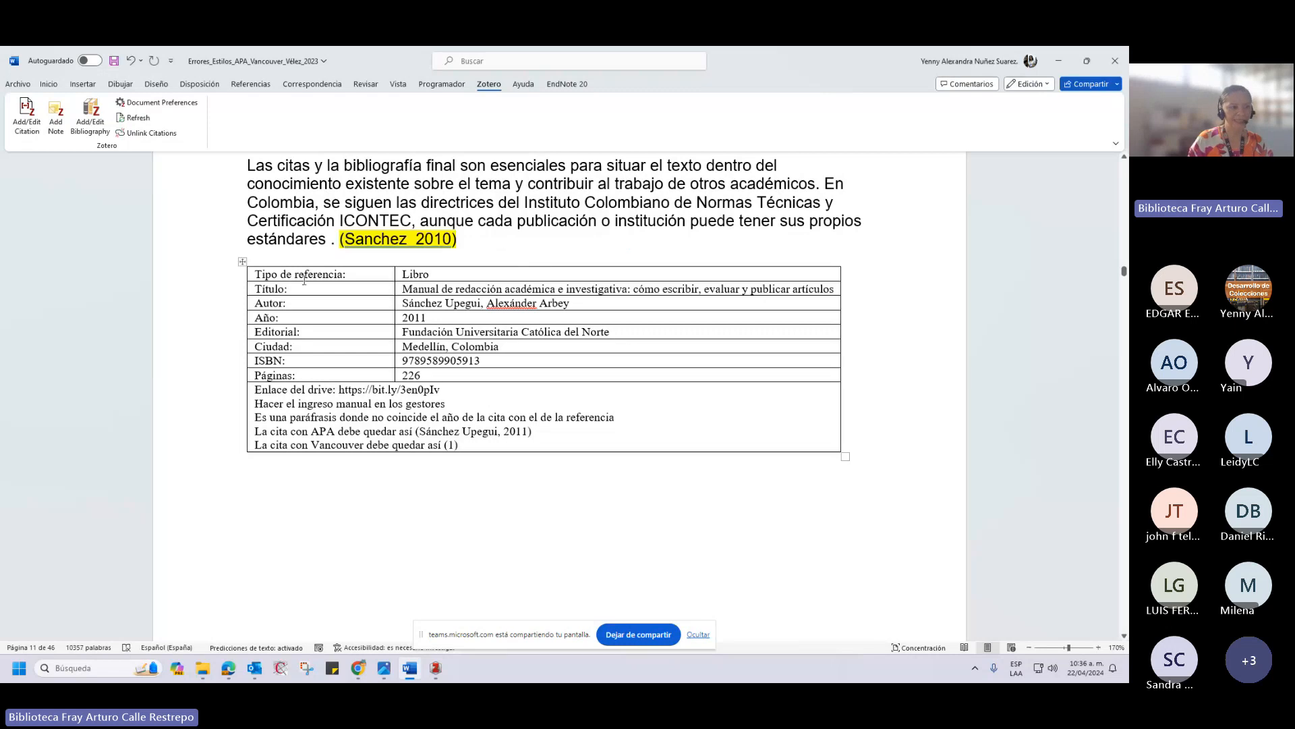
Insert a new citation after "estándares" by searching for the author's surname and choosing the 2011 "Manual de redacción académica" book from Mi biblioteca.
click(27, 125)
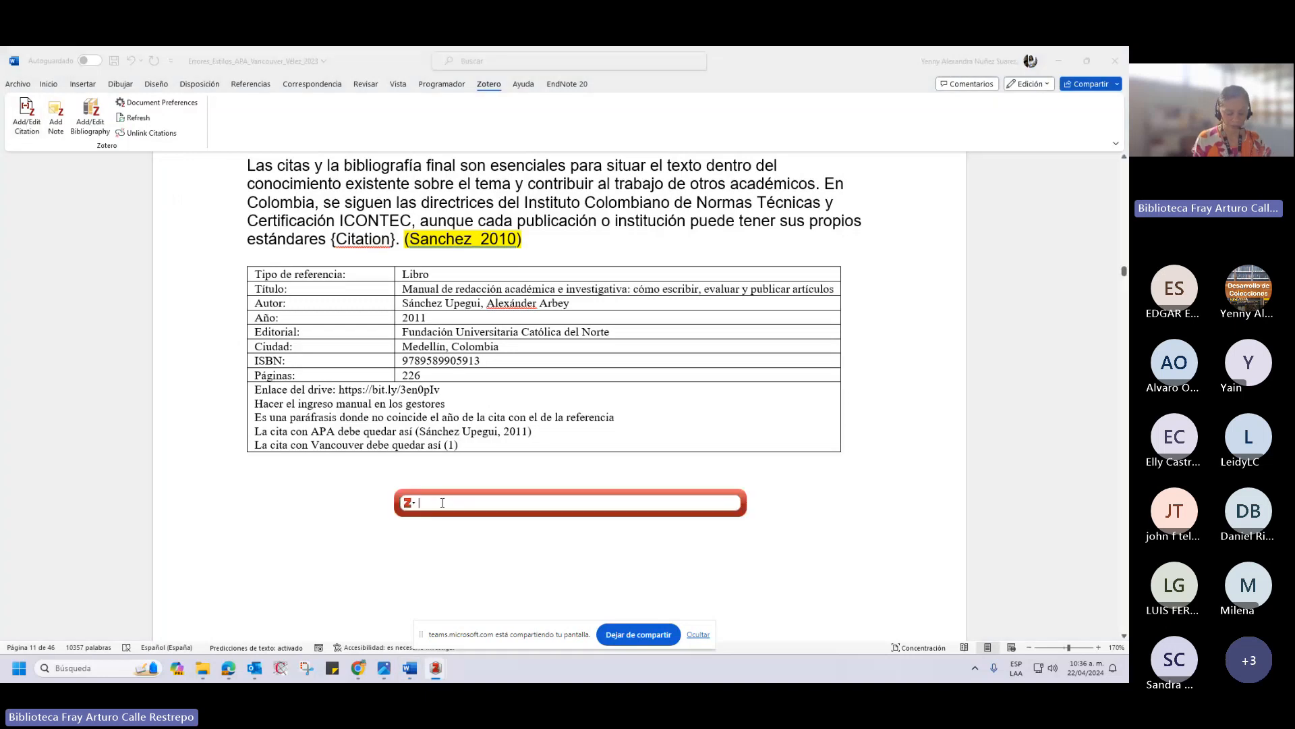
text(sanch)
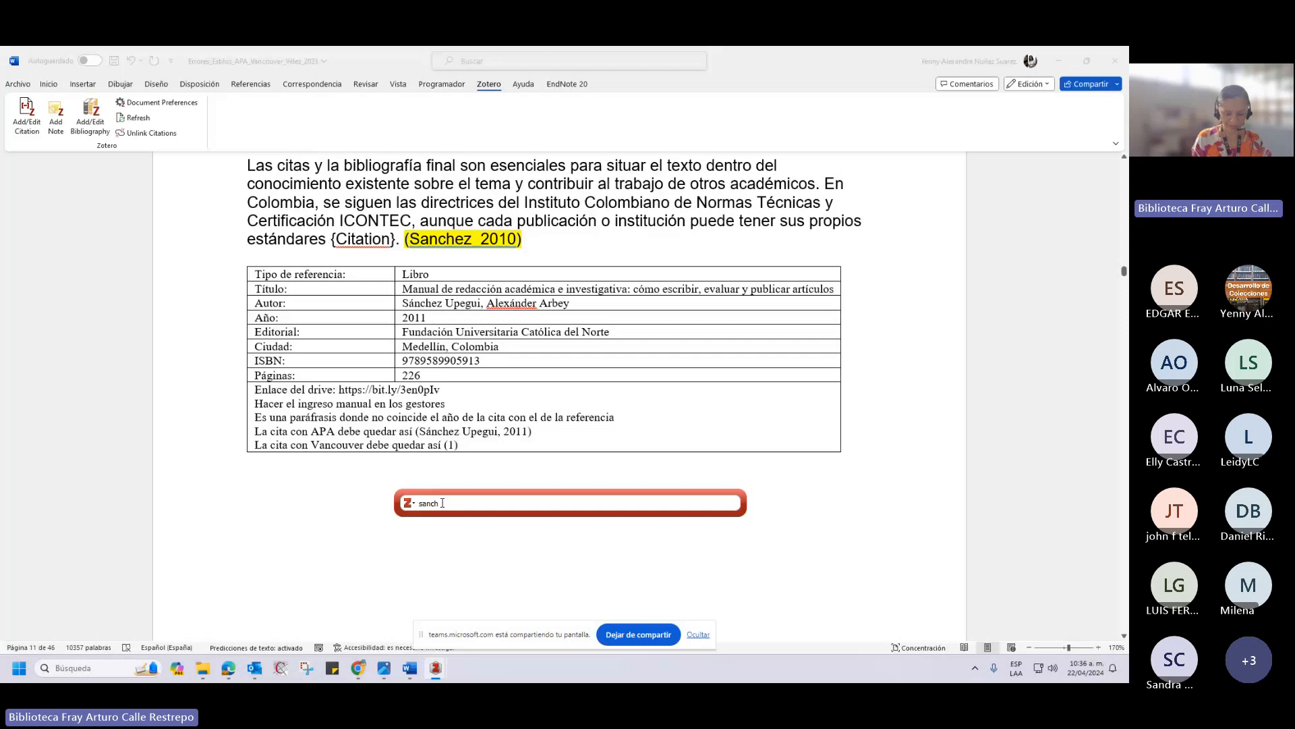
key(BackSpace)
key(BackSpace)
key(BackSpace)
key(BackSpace)
text(án)
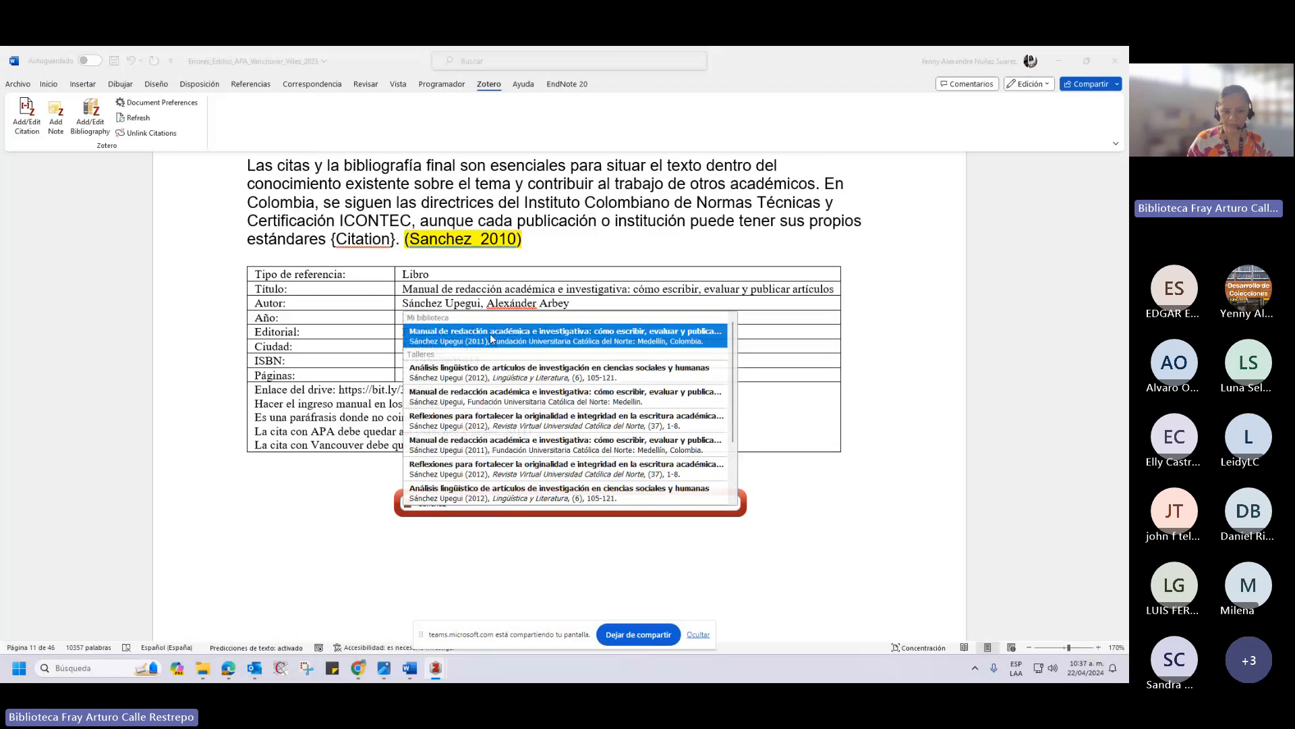
click(491, 337)
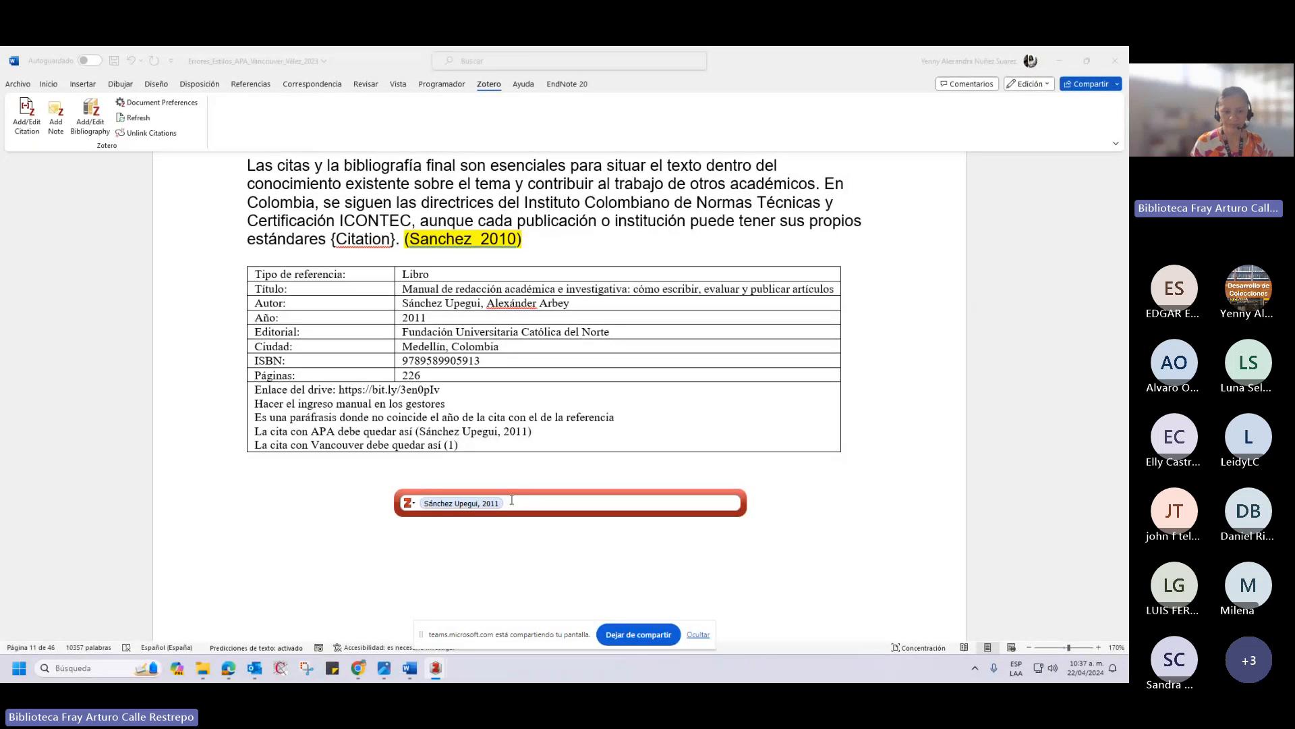
key(Return)
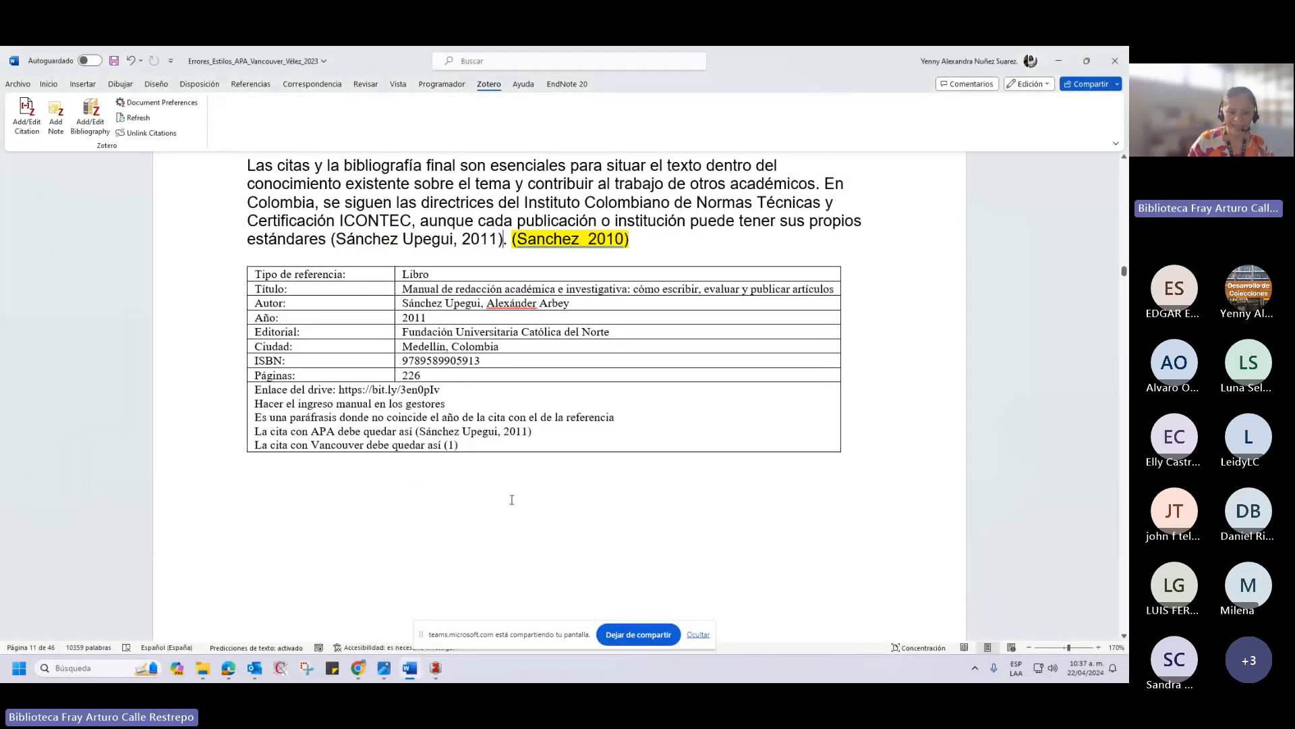
Check the inserted citation's author and year, then delete the yellow-highlighted 2010 citation at the paragraph's end.
click(426, 250)
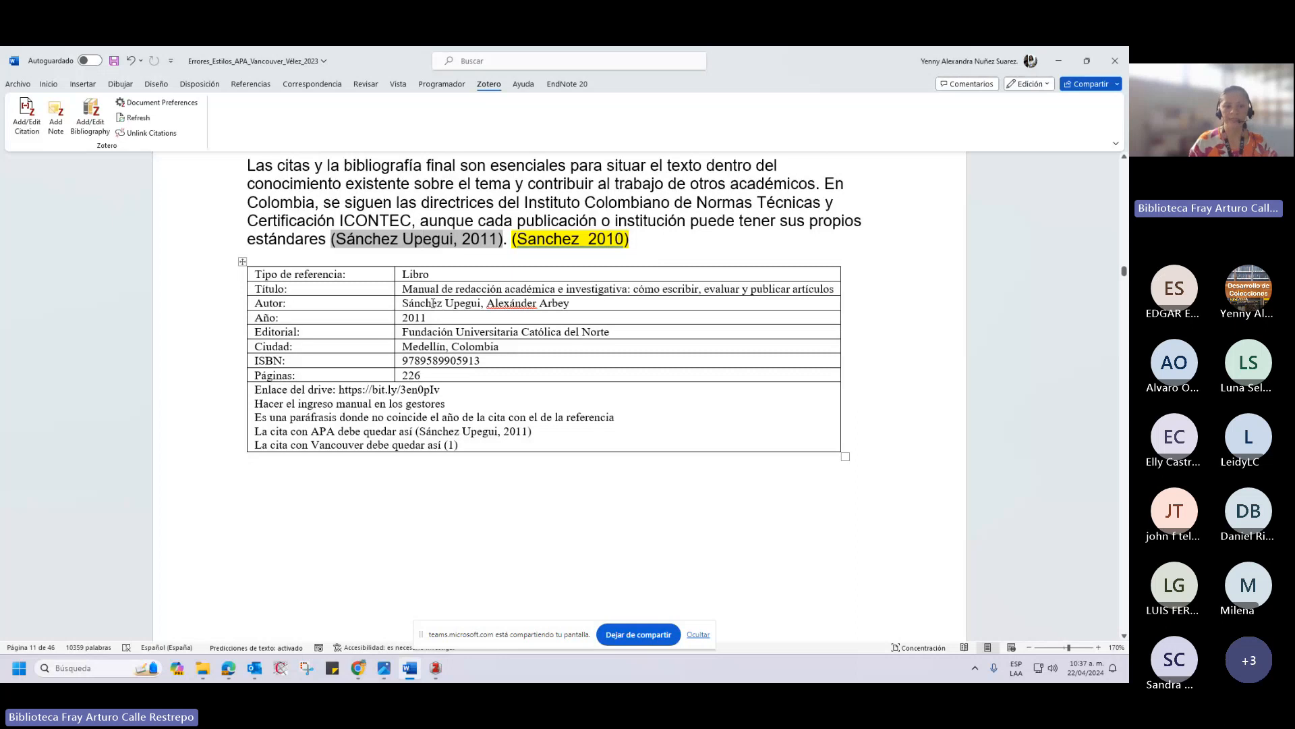
drag(503, 240, 342, 241)
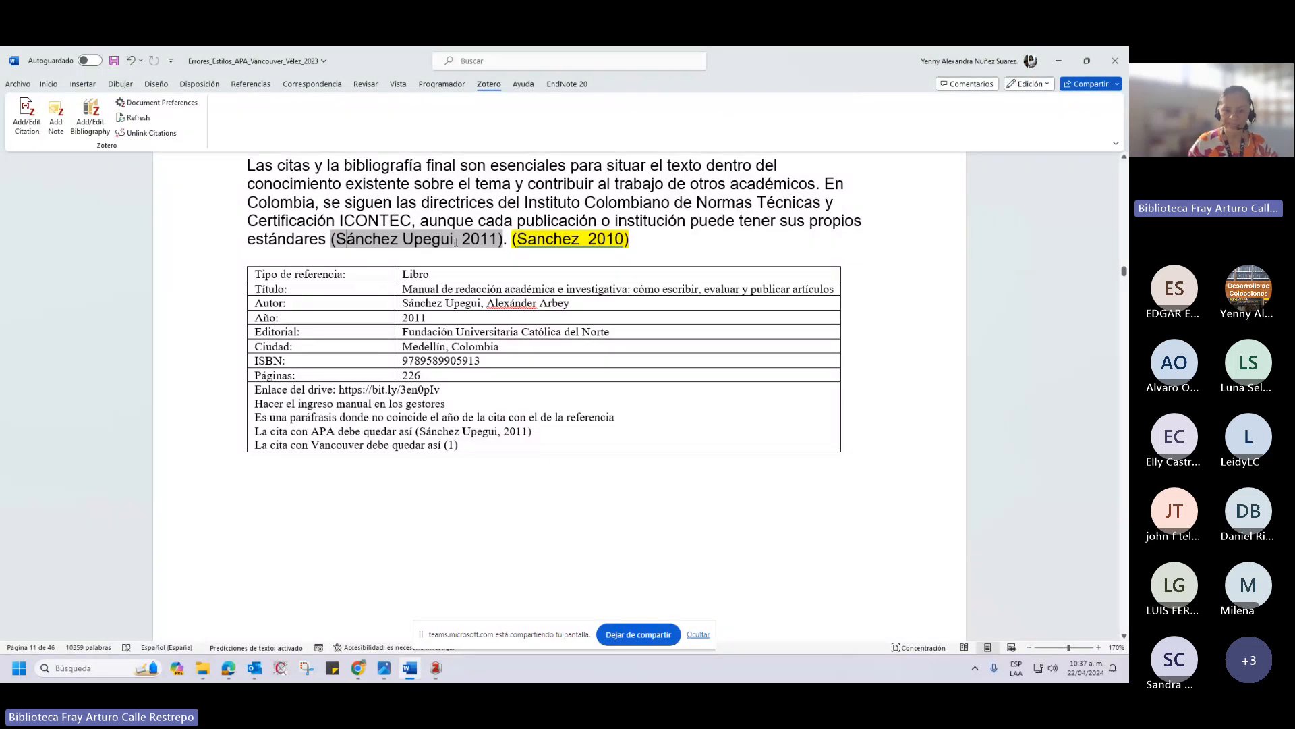
drag(457, 240, 499, 240)
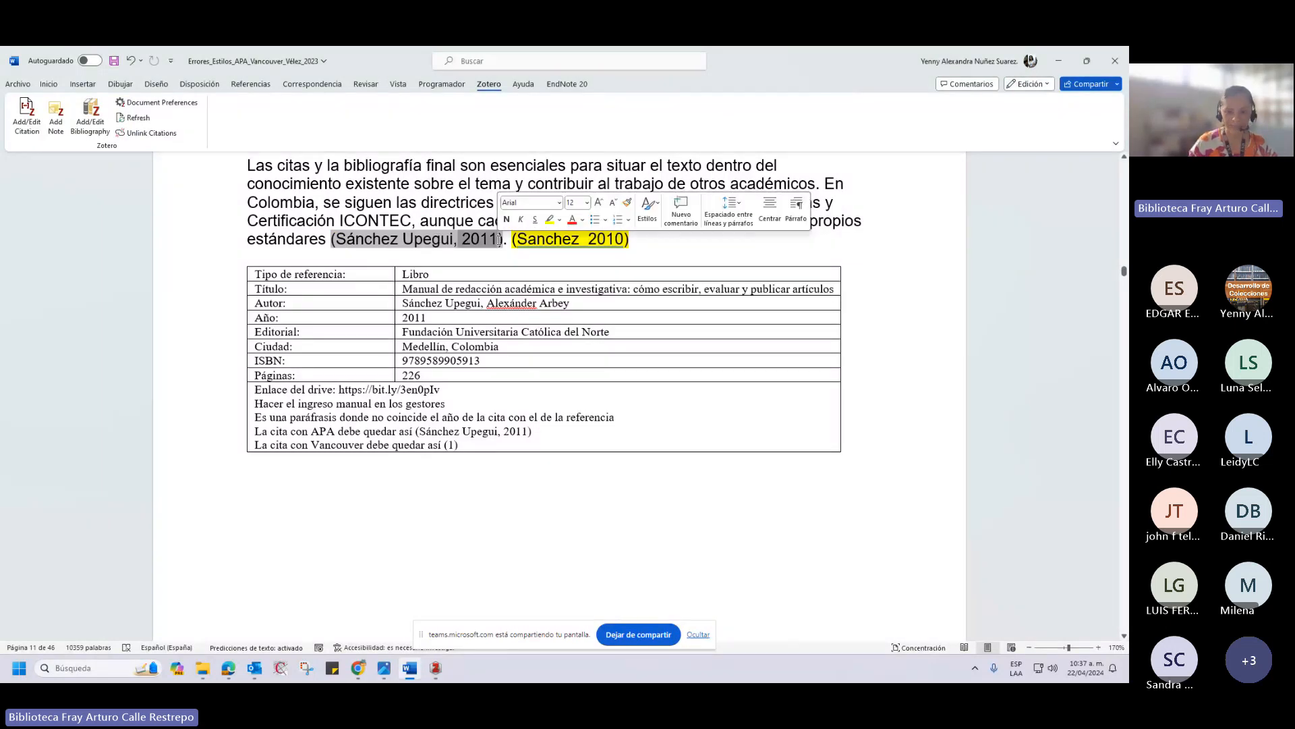
click(451, 239)
click(646, 239)
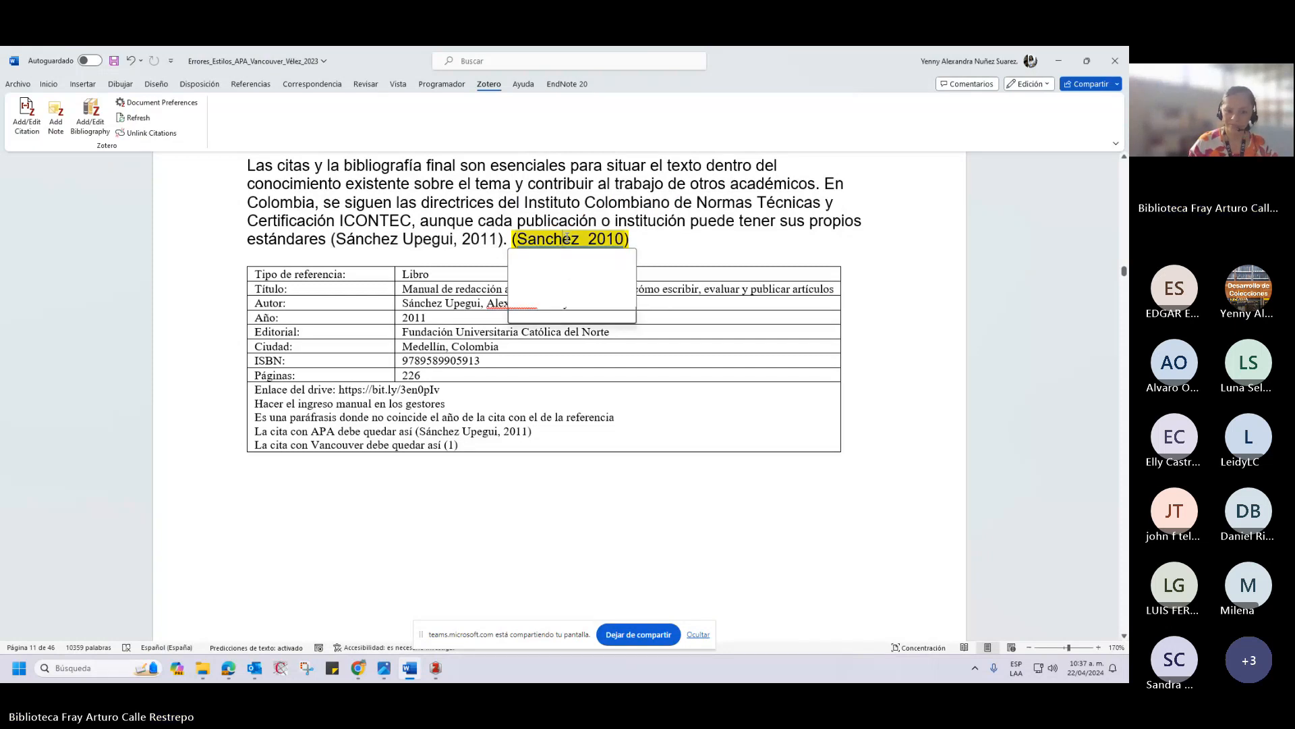
click(515, 244)
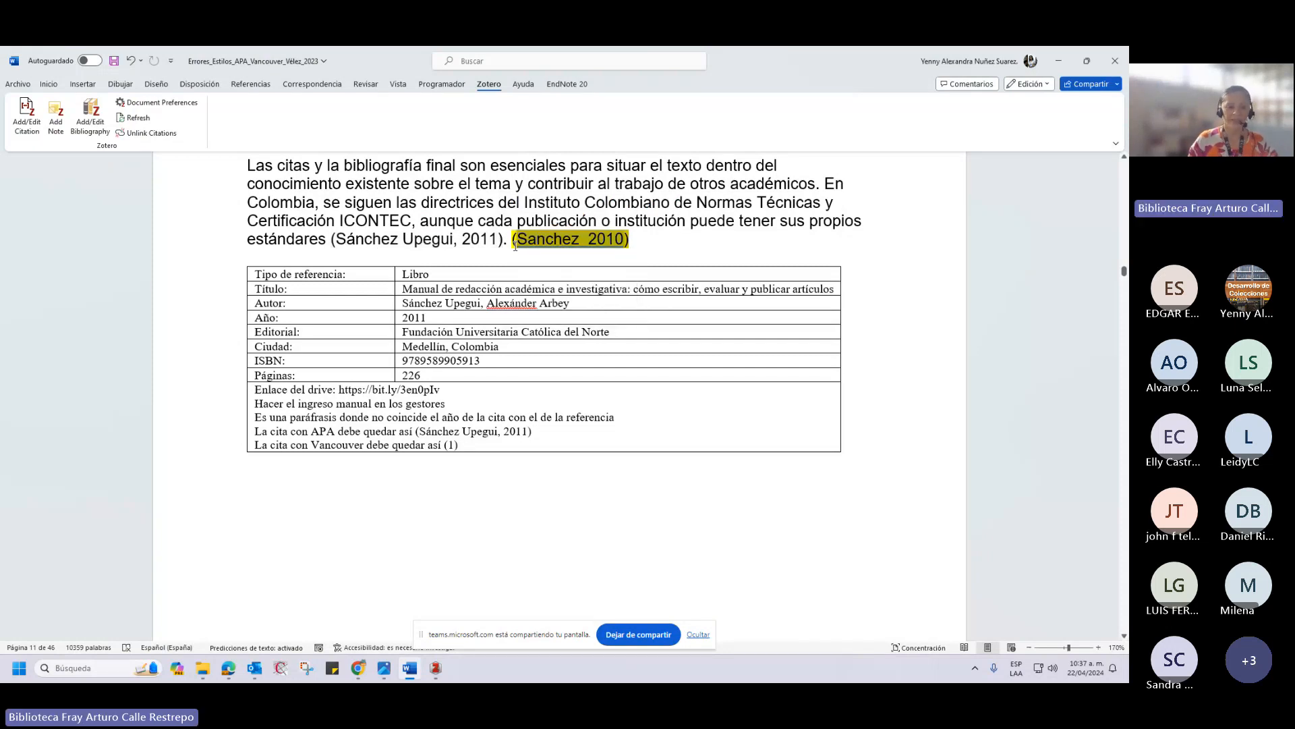
key(Delete)
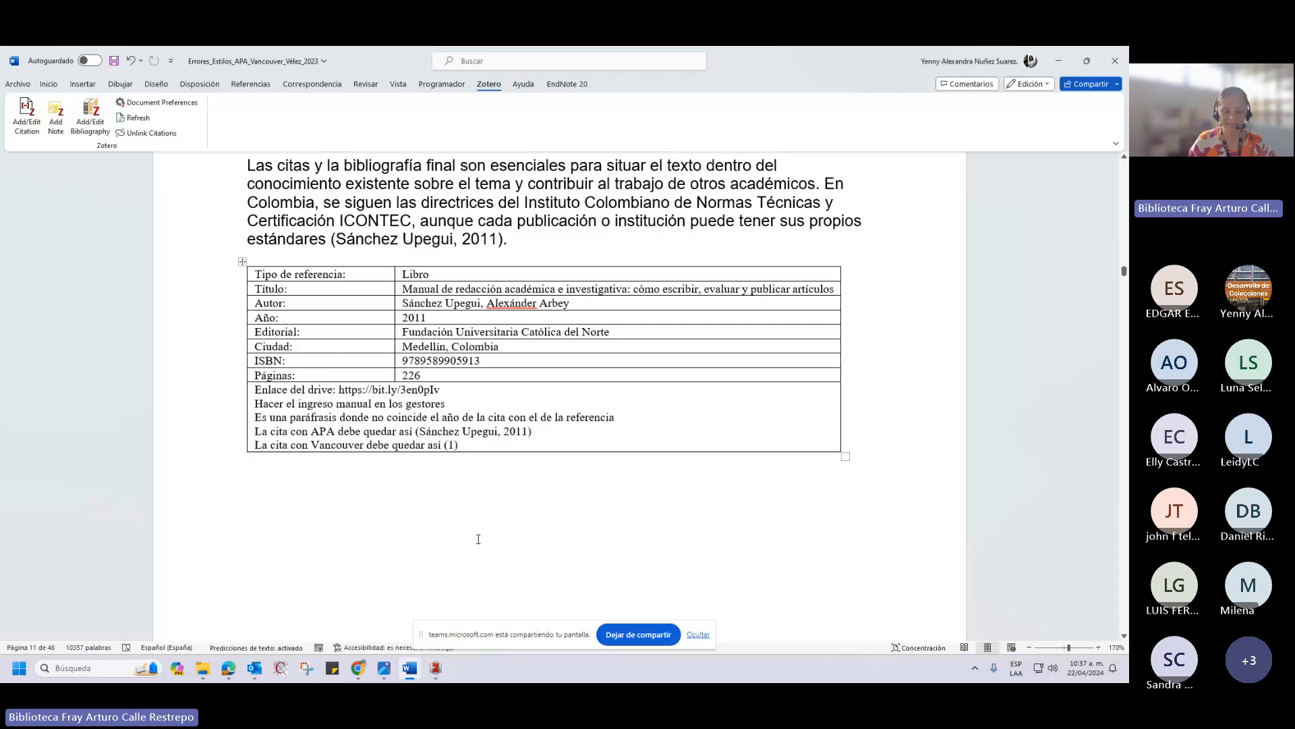
Glance at the book's record in Zotero, then insert the Zotero bibliography on the blank page 27 of the Word document.
click(435, 668)
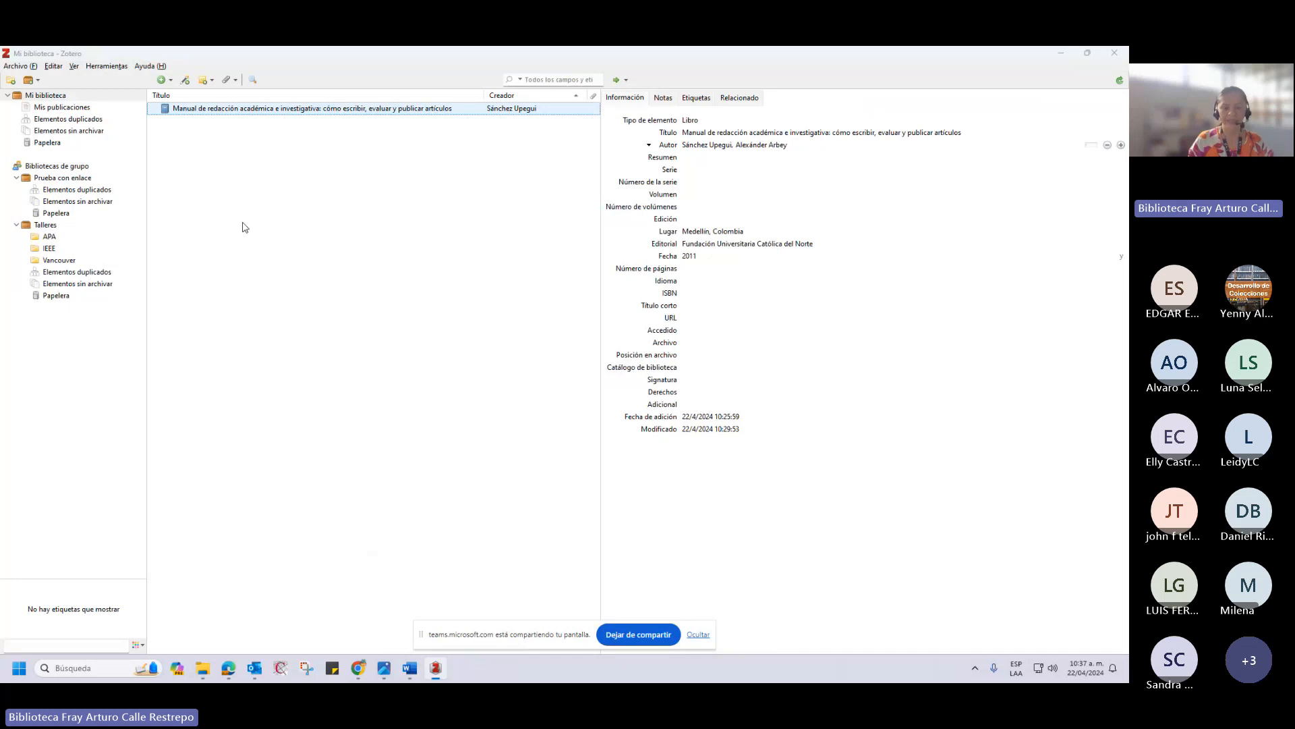
key(alt+Tab)
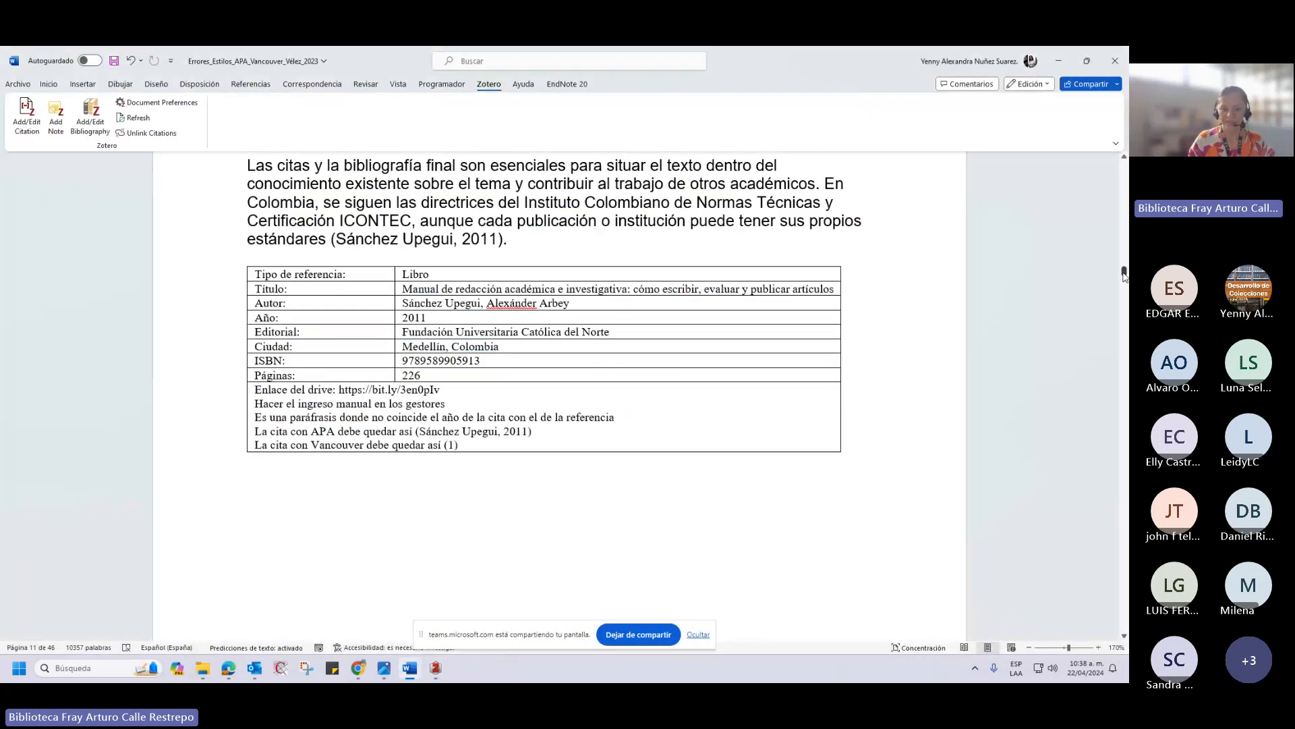
drag(1123, 274, 1125, 398)
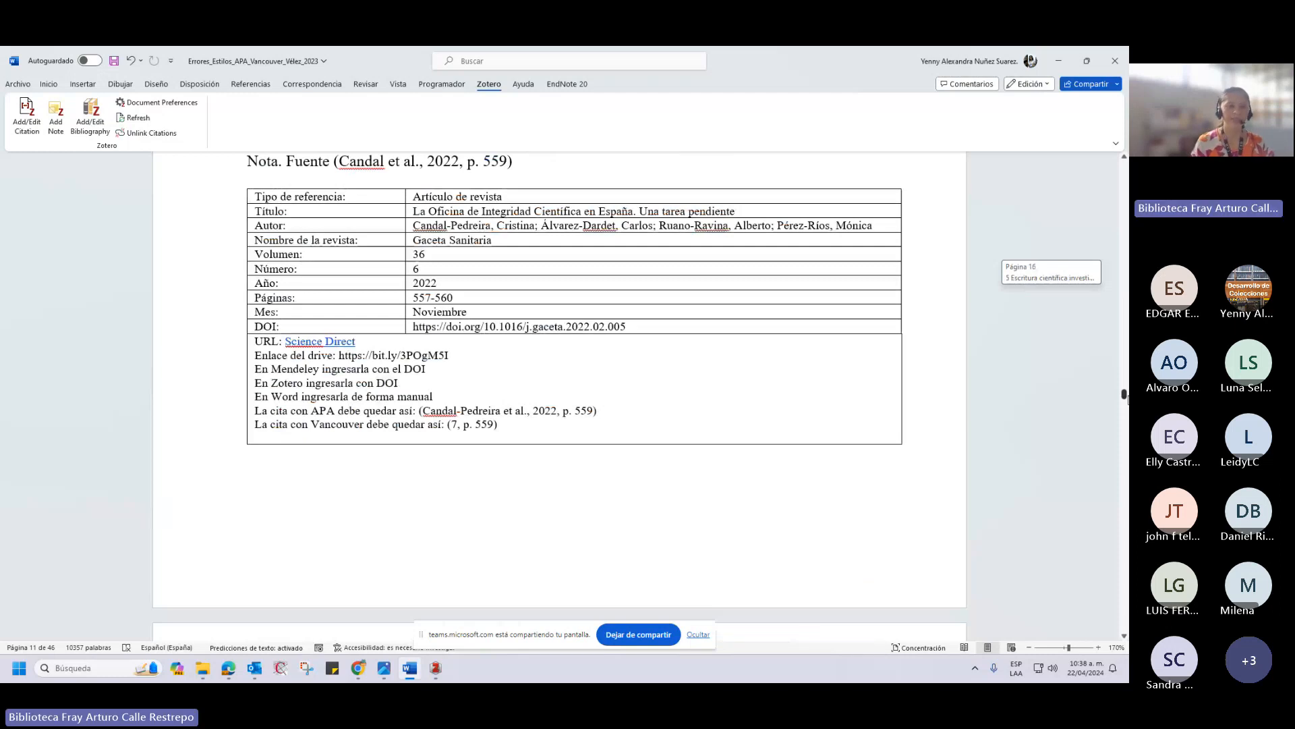
drag(1125, 398, 1124, 451)
click(450, 203)
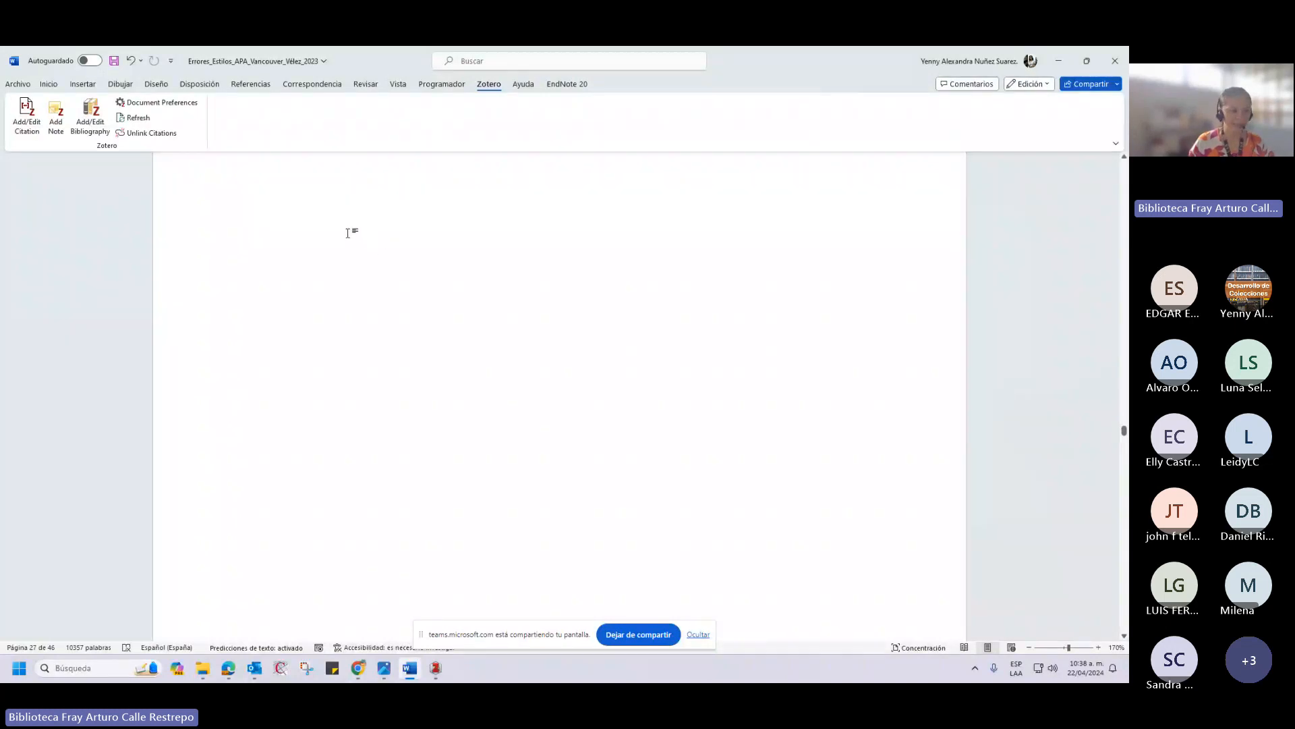
click(90, 127)
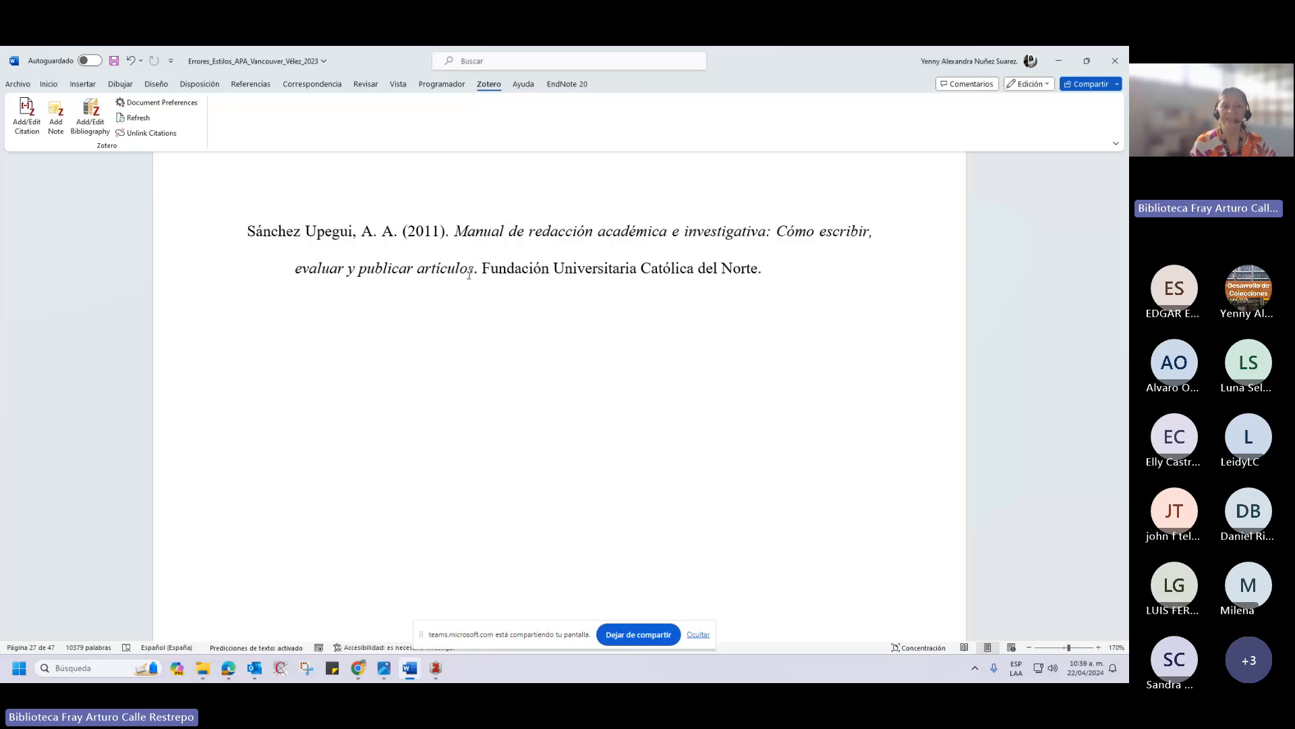
Compare the bibliography entry in Word with the book's author, title, place, publisher and date fields in Zotero.
mouse_move(435, 671)
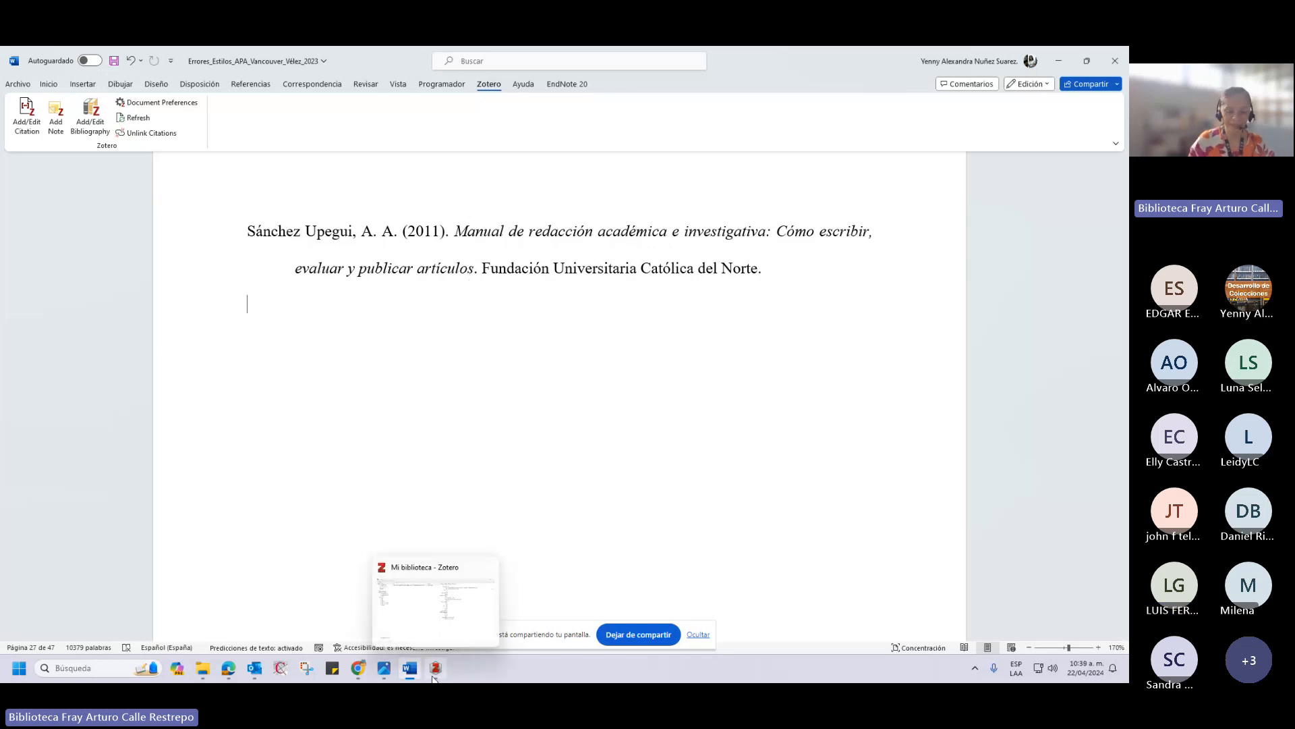
click(421, 636)
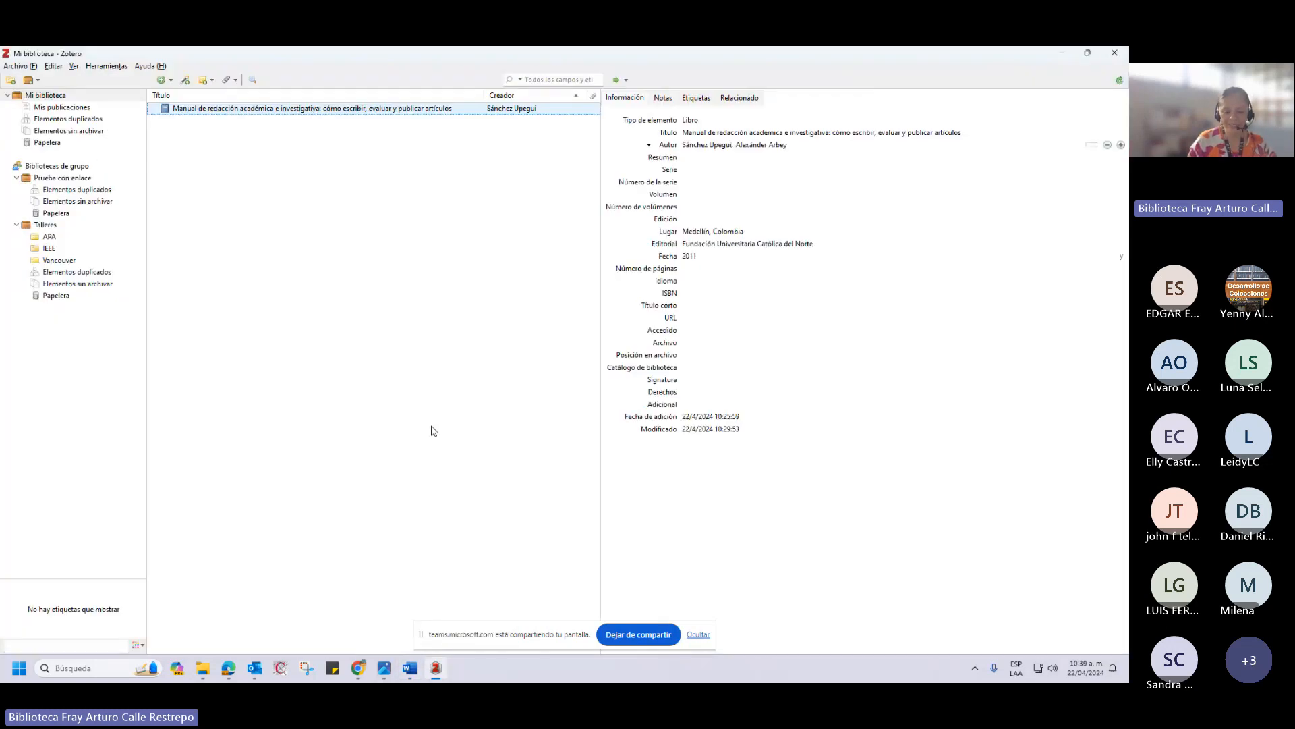
click(414, 671)
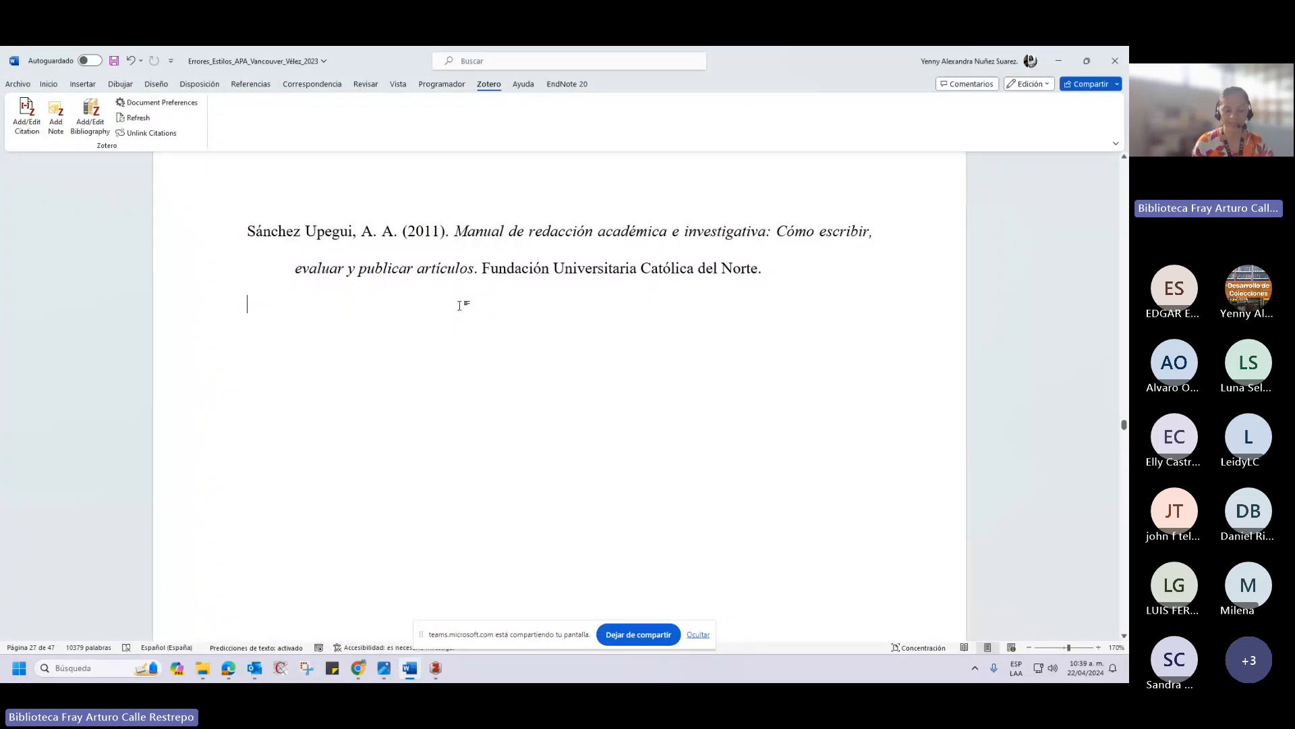
click(408, 230)
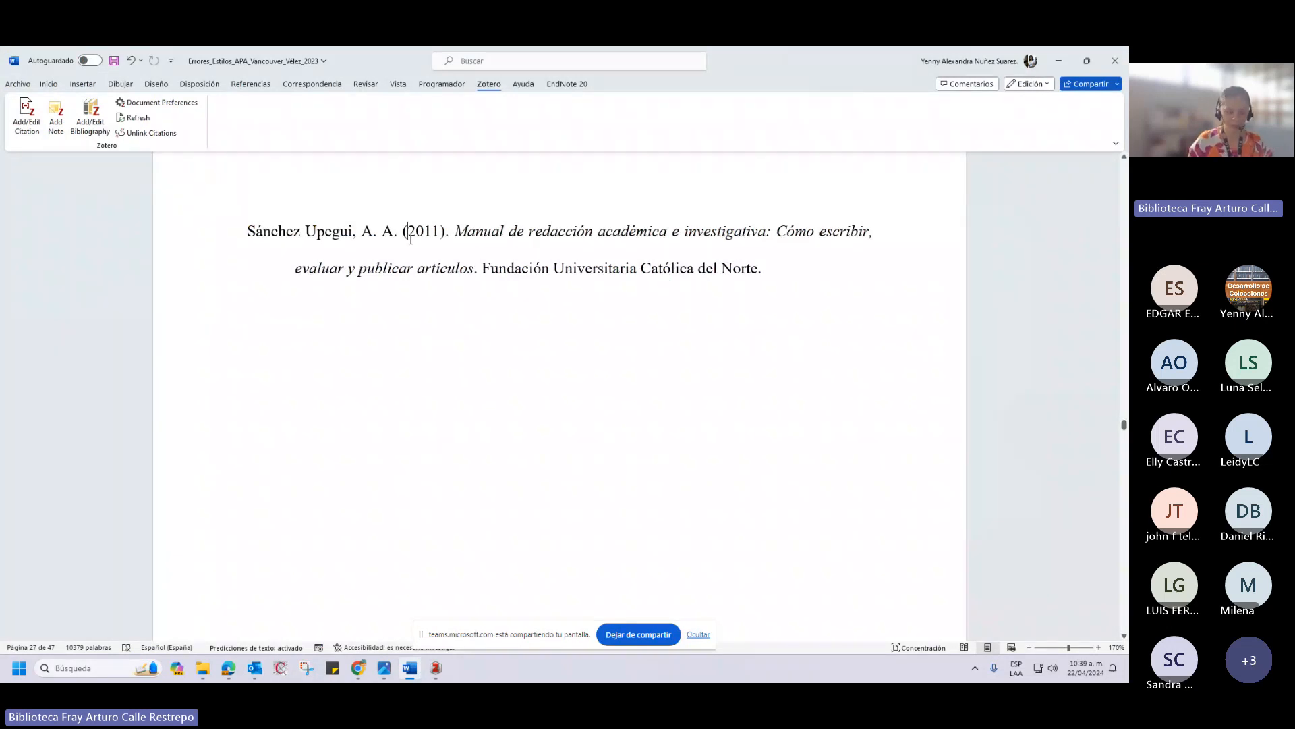
mouse_move(435, 667)
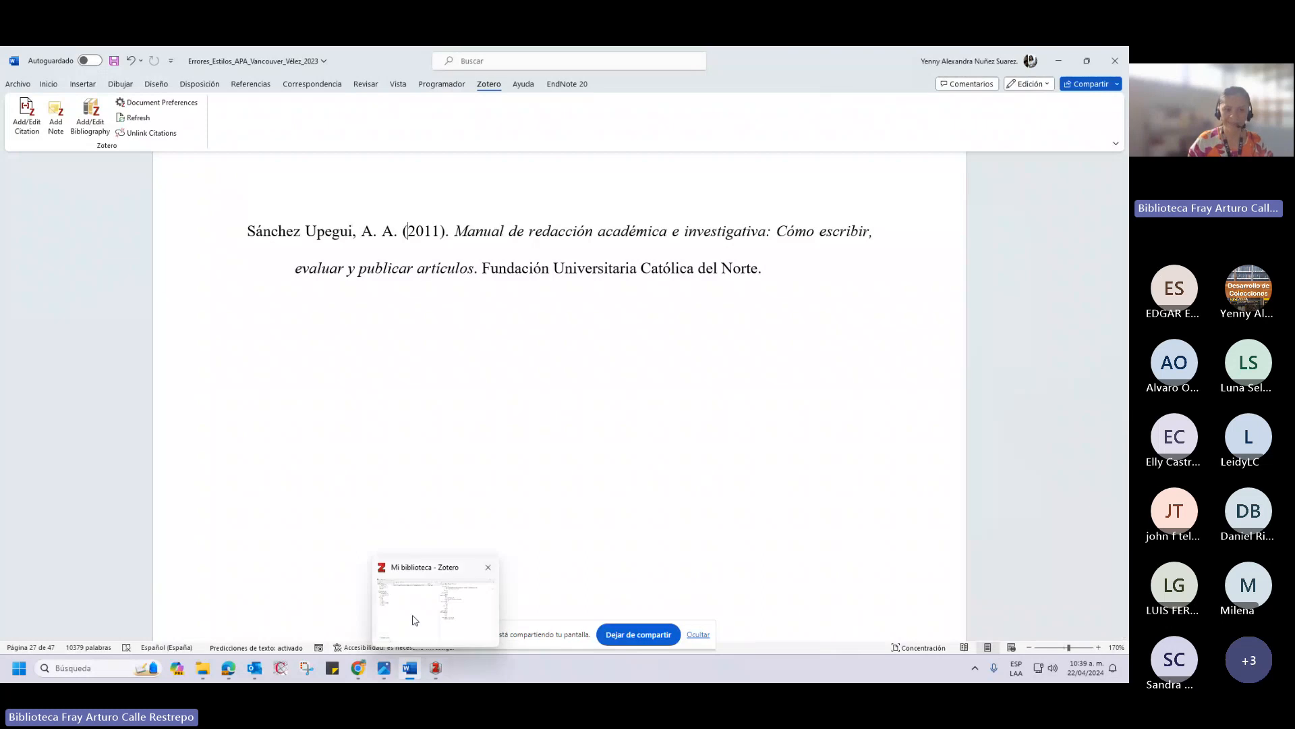
click(415, 620)
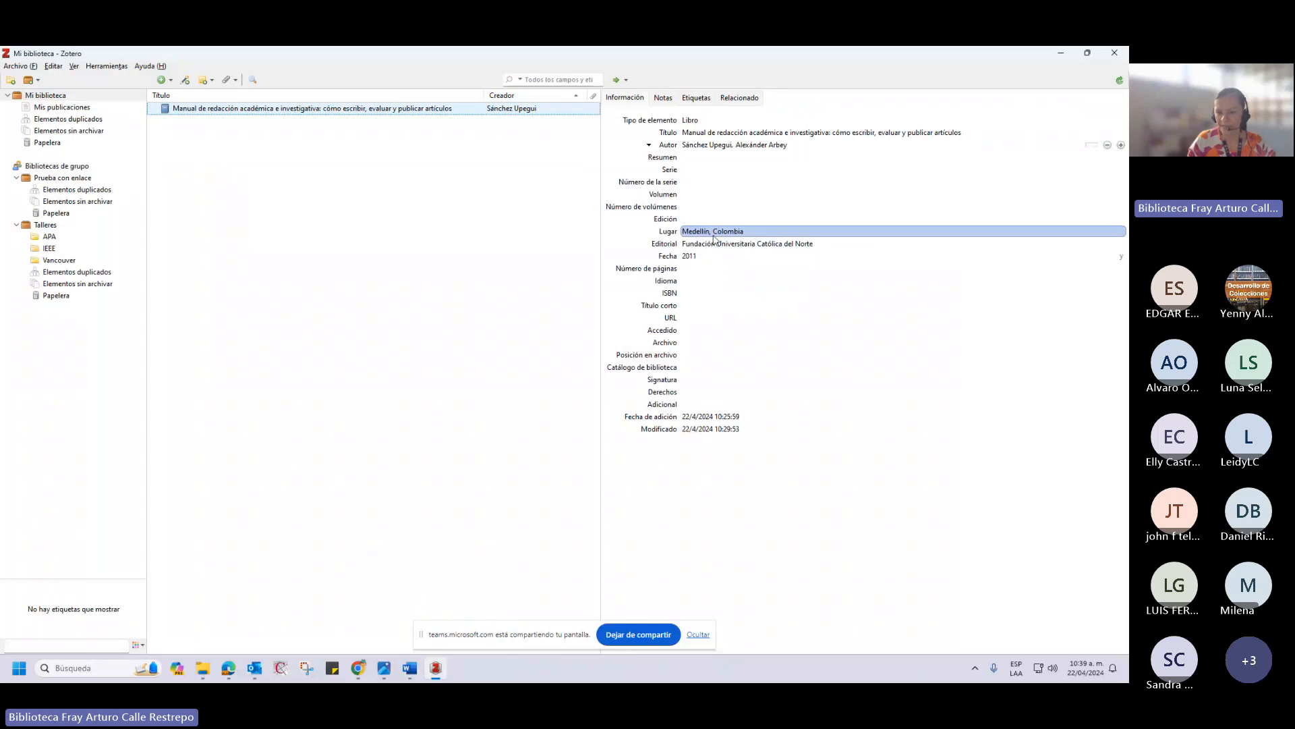
mouse_move(410, 667)
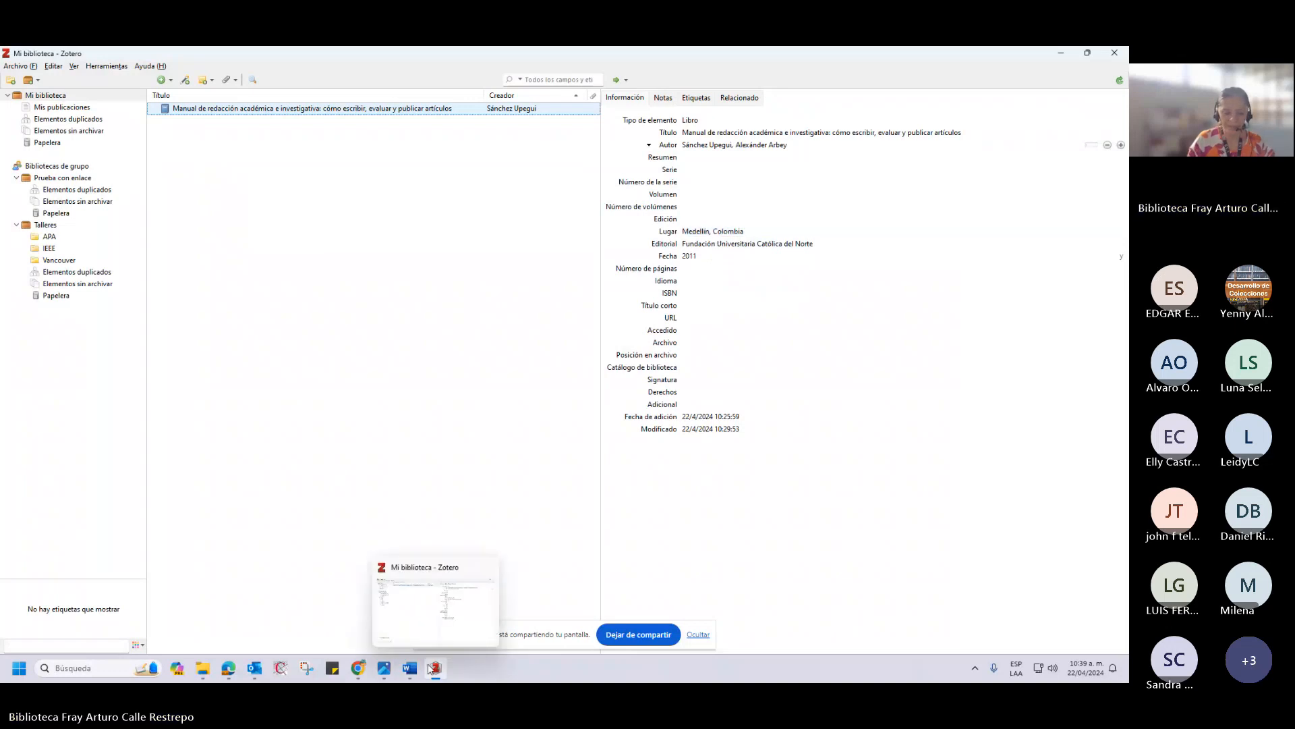
click(407, 628)
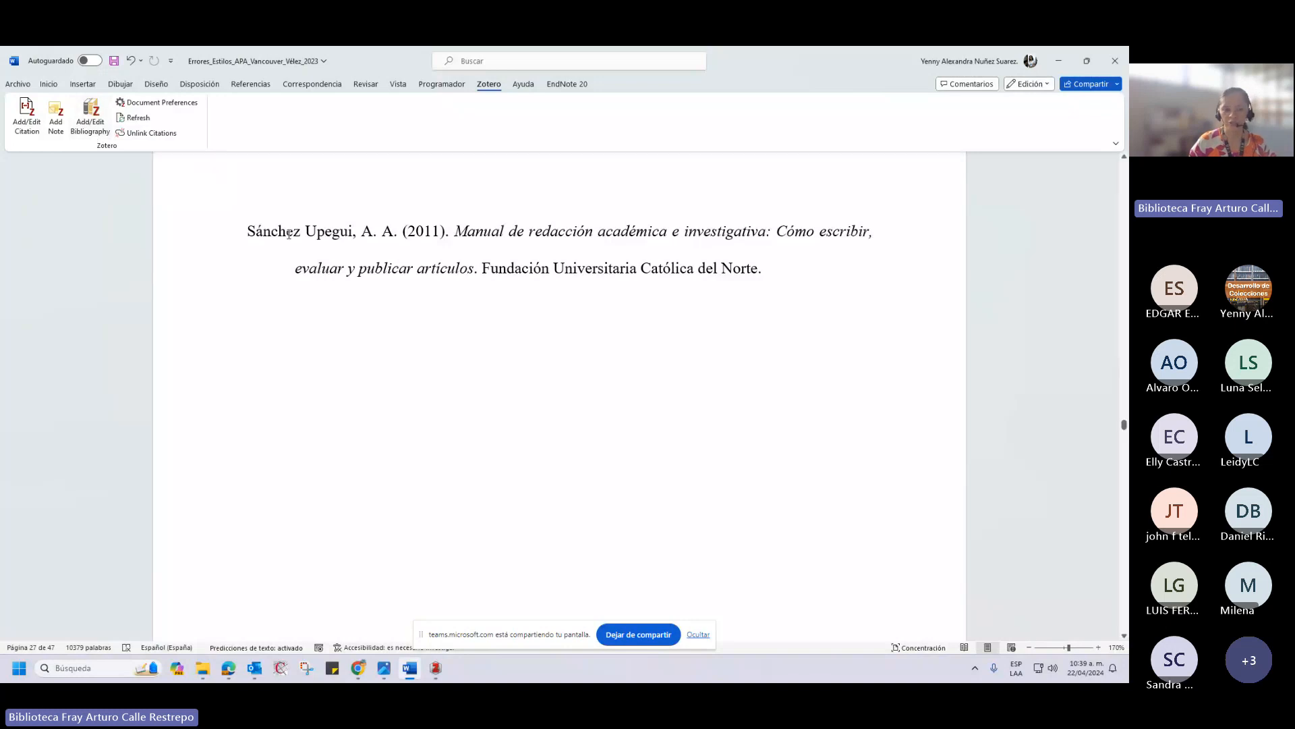
Switch the document's citation style to Vancouver and check the place of publication in the bibliography entry.
click(86, 118)
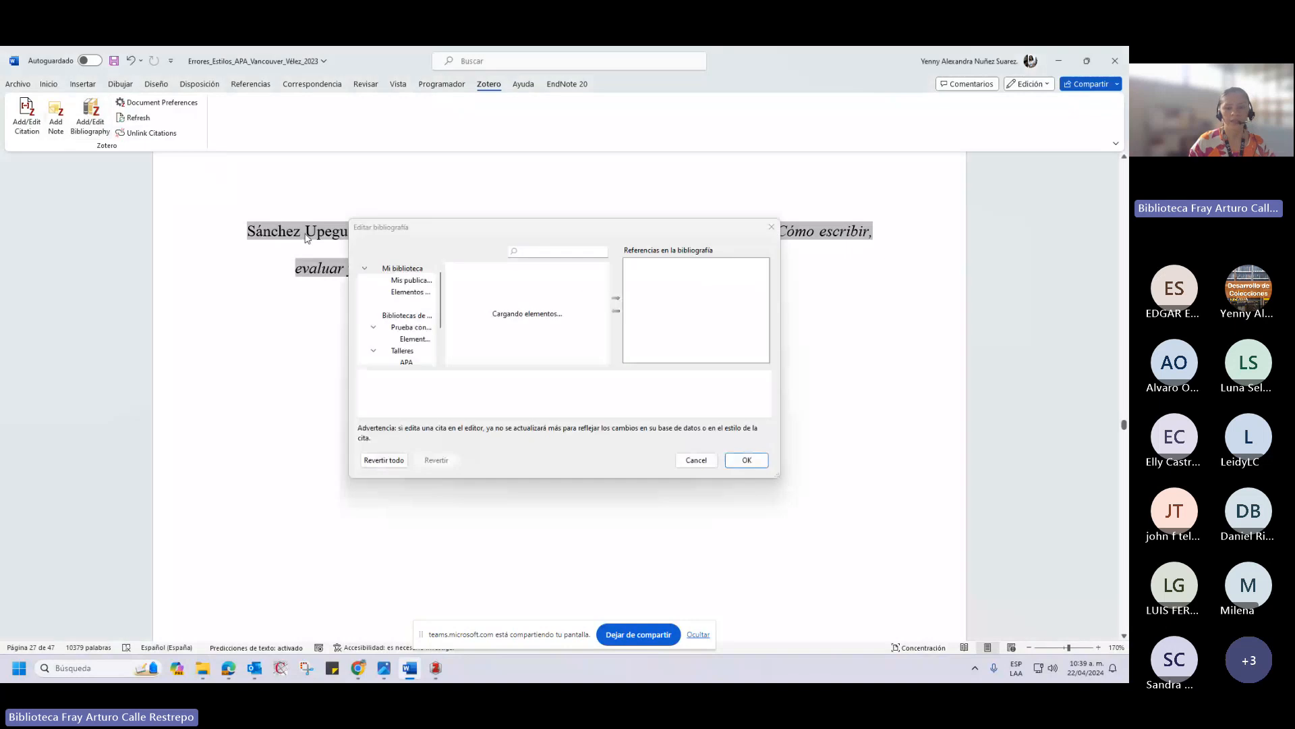
click(771, 227)
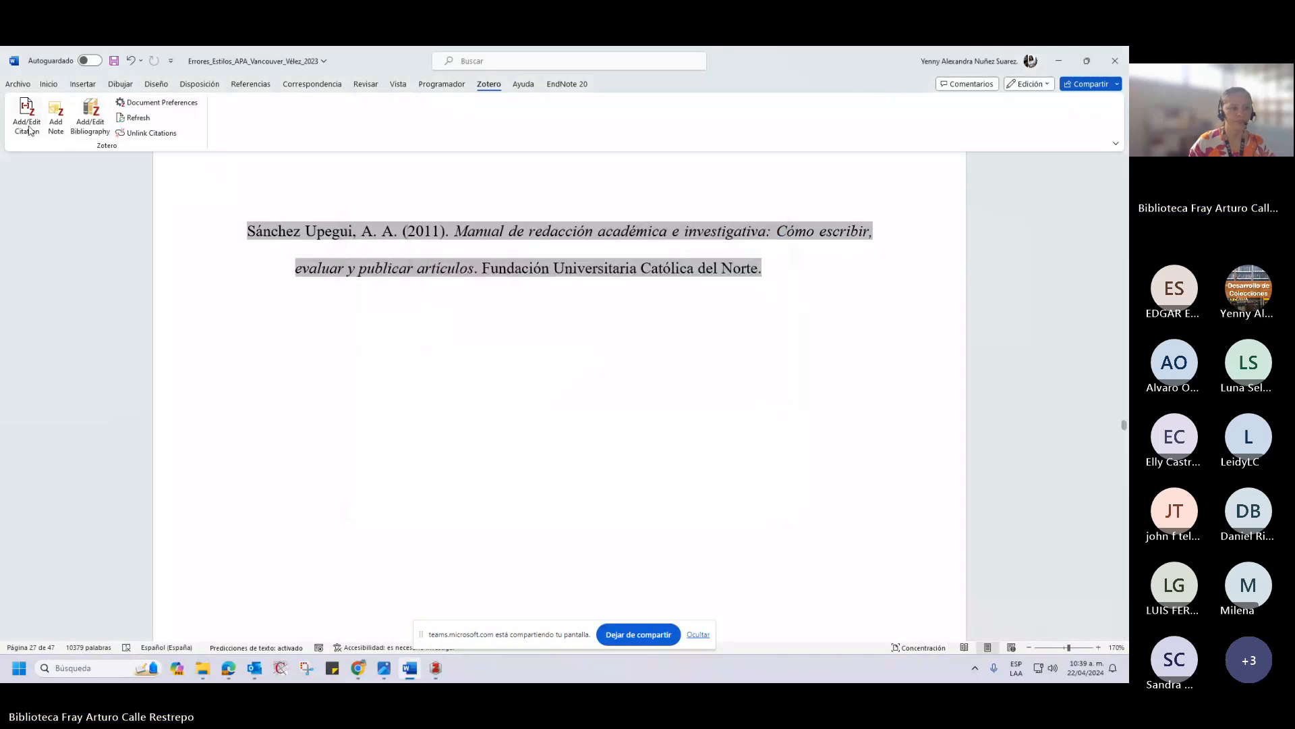
click(152, 102)
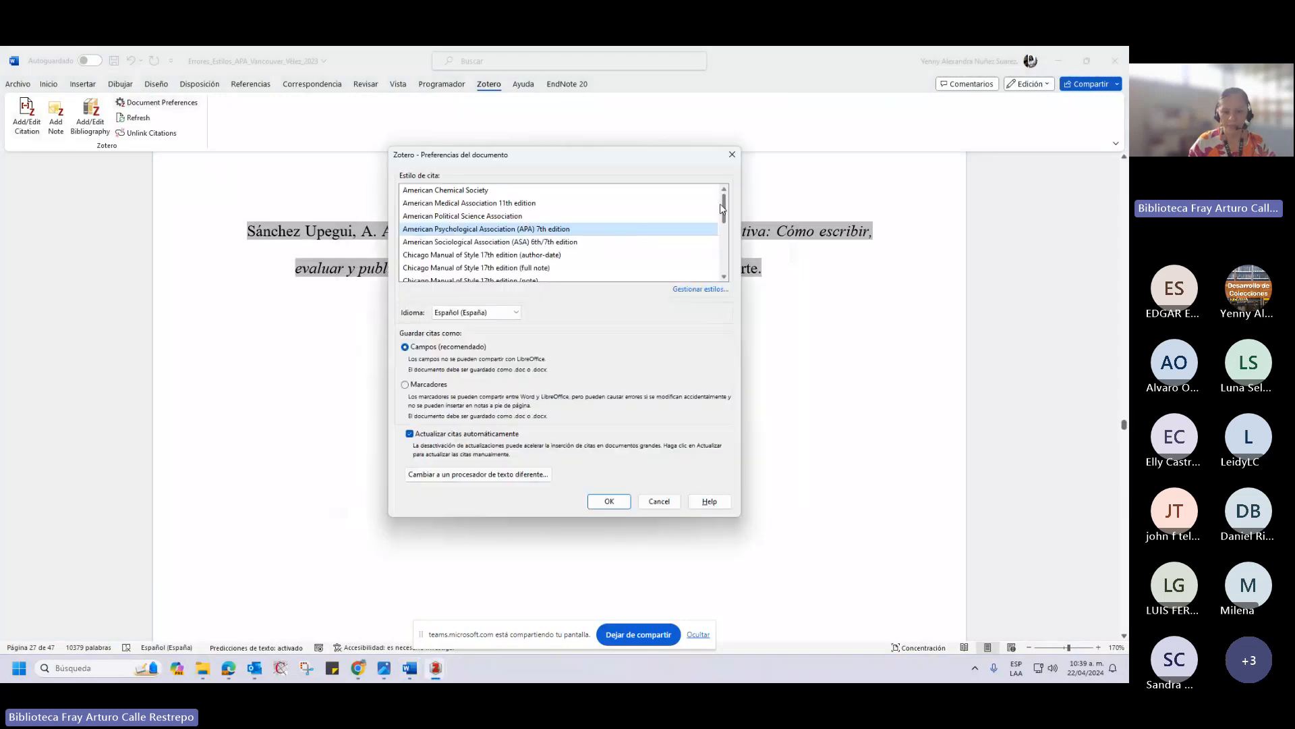
drag(725, 210, 577, 271)
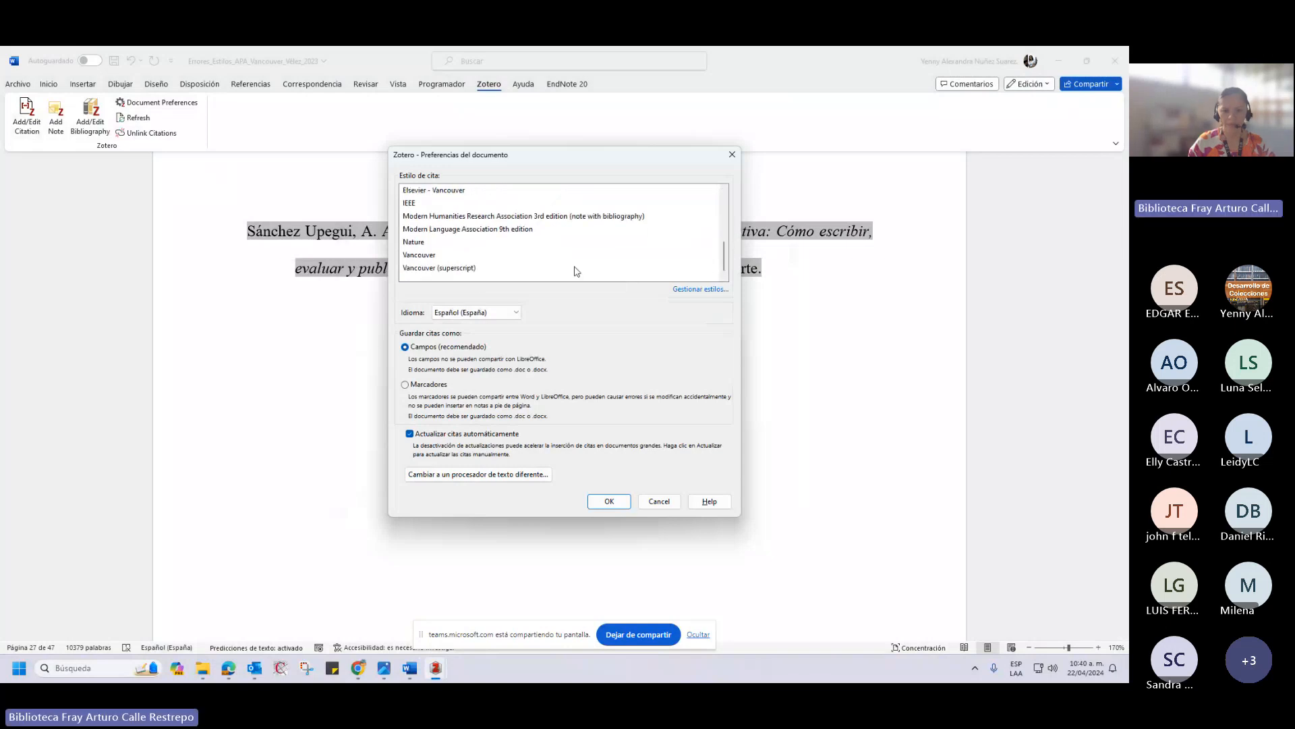
click(574, 255)
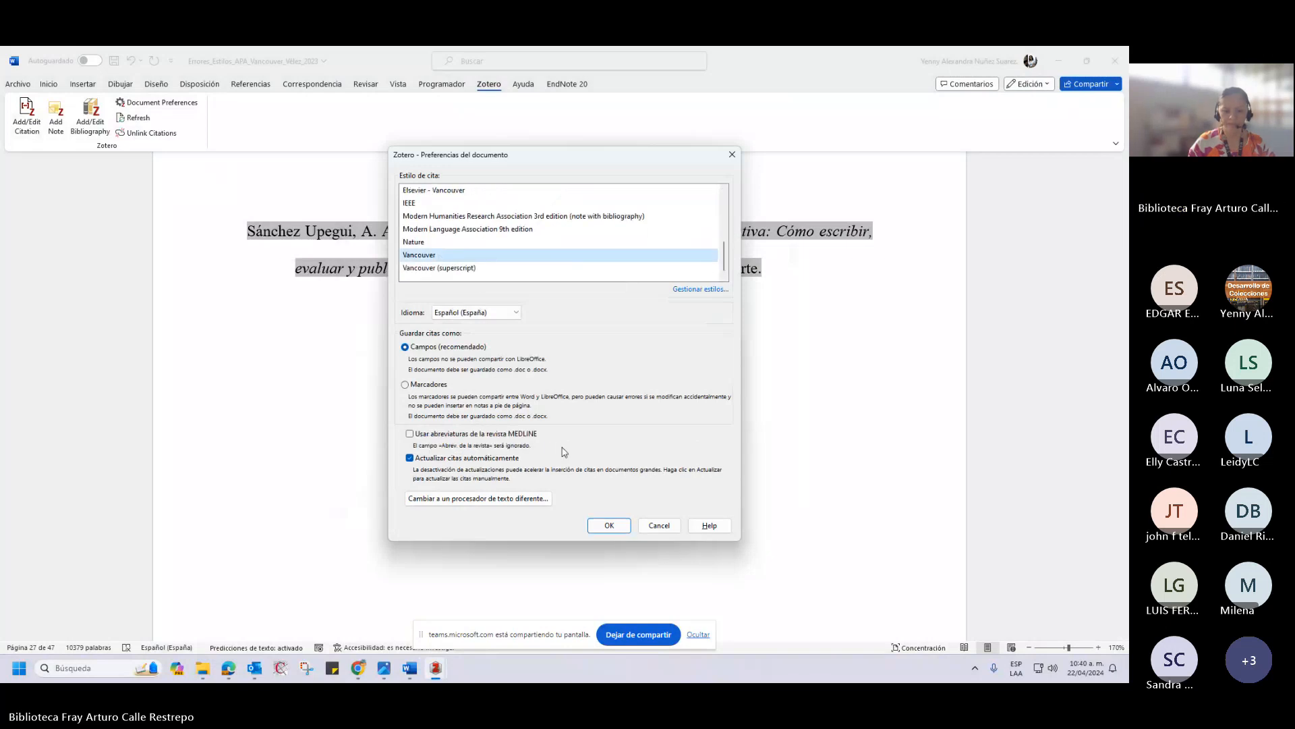
click(609, 526)
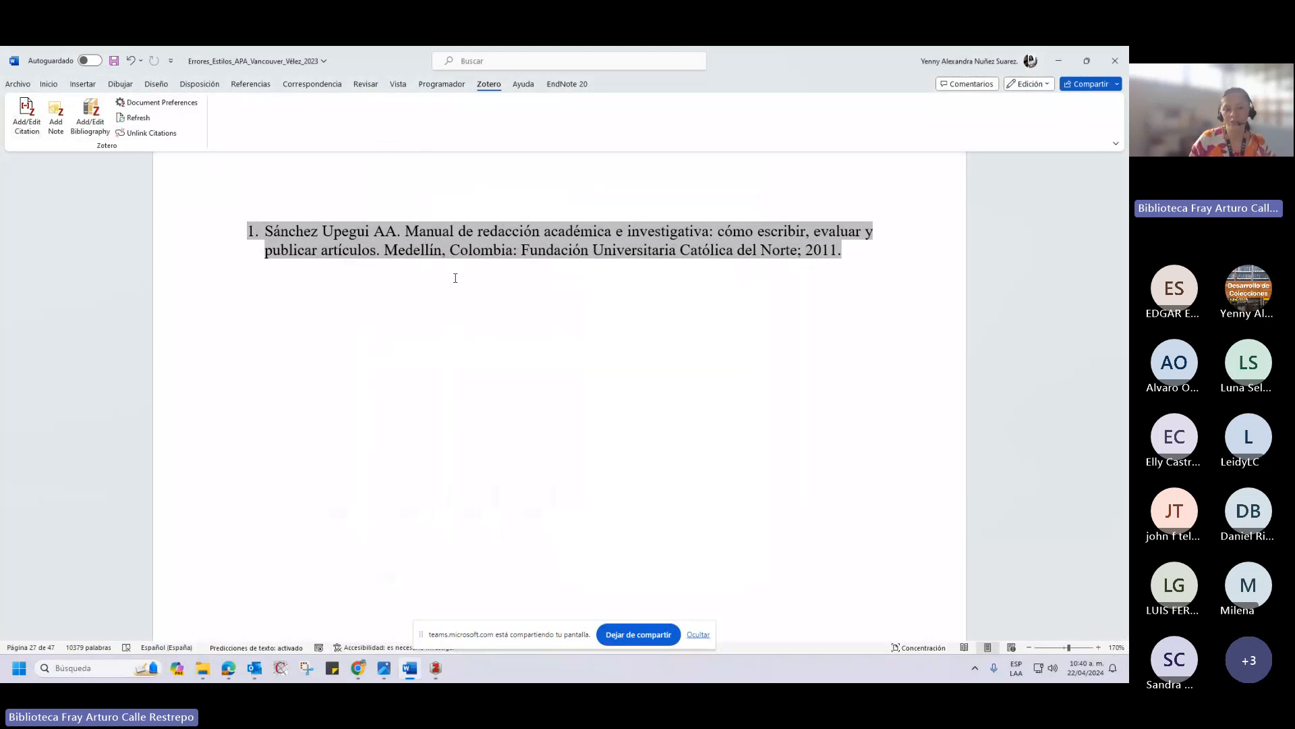
drag(385, 250, 504, 254)
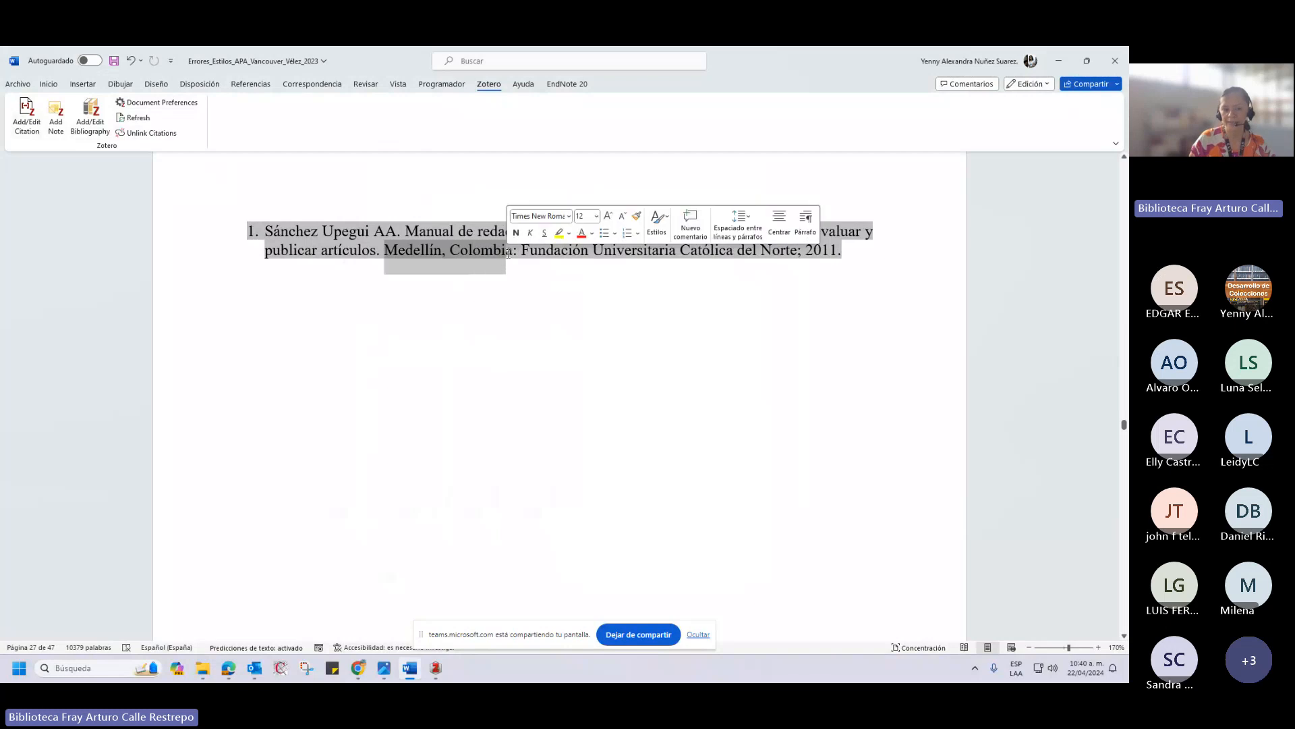
click(507, 253)
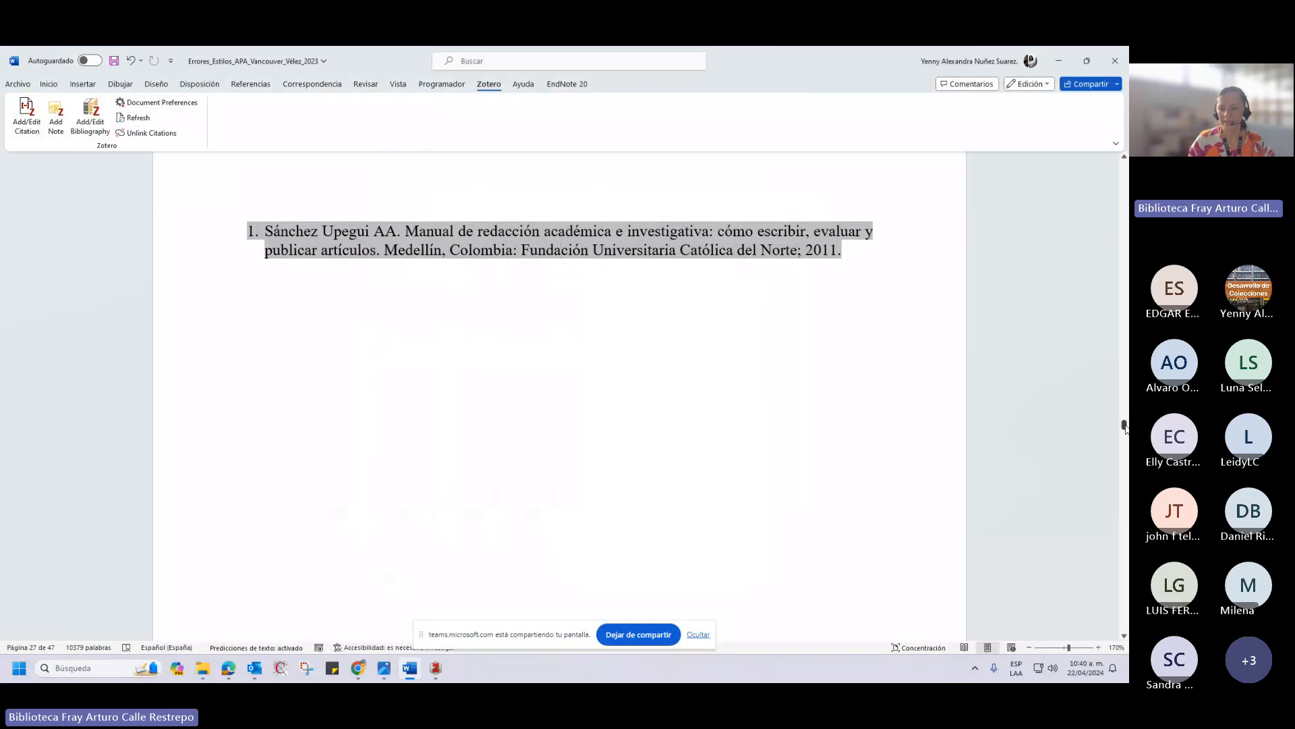
Check the in-text citation after "estándares" on page 11, then set the citation style back to American Psychological Association (APA) 7th edition.
drag(1125, 426, 1104, 302)
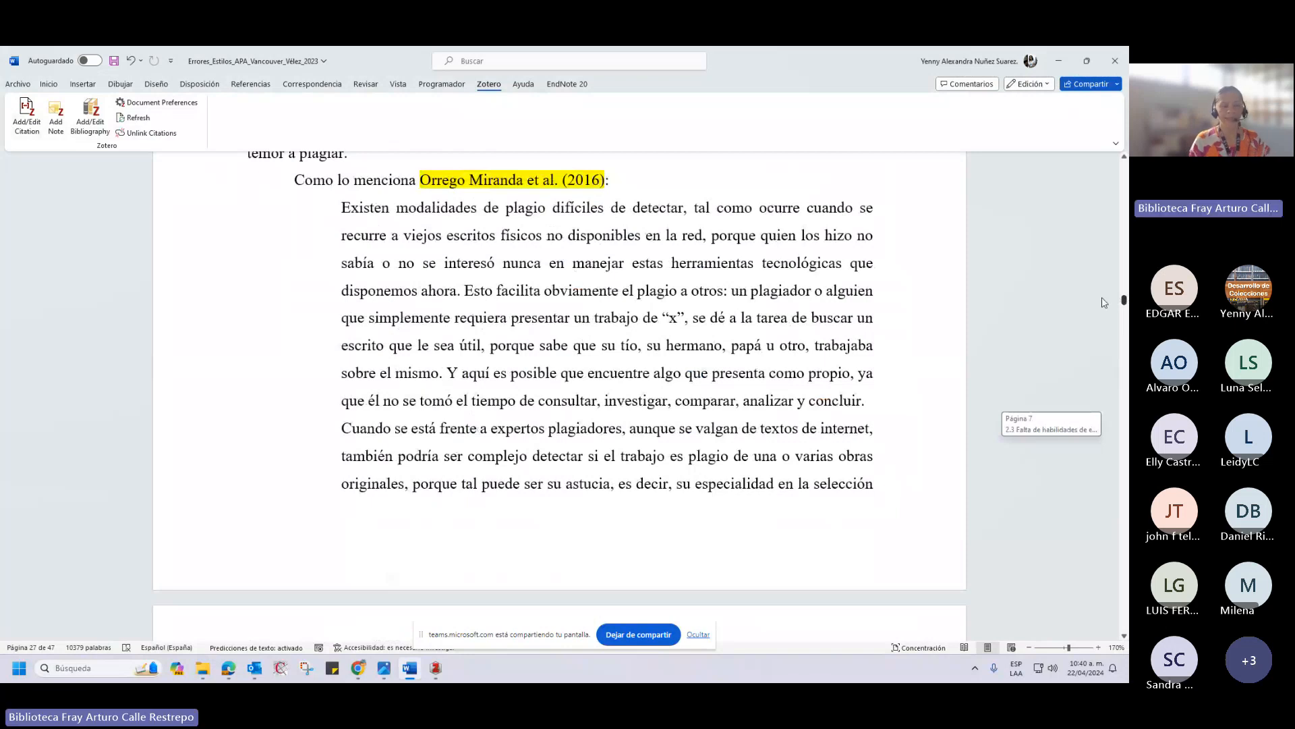
drag(1104, 302, 1104, 269)
click(396, 375)
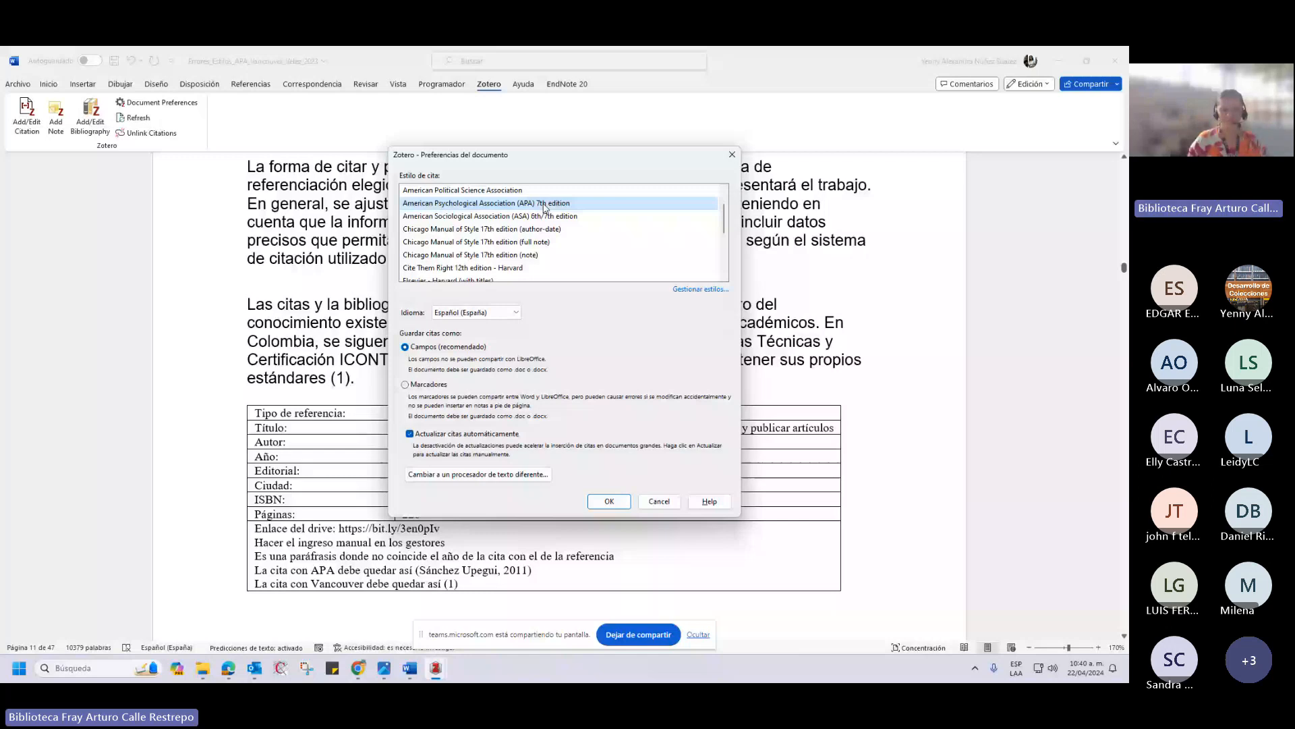
click(610, 500)
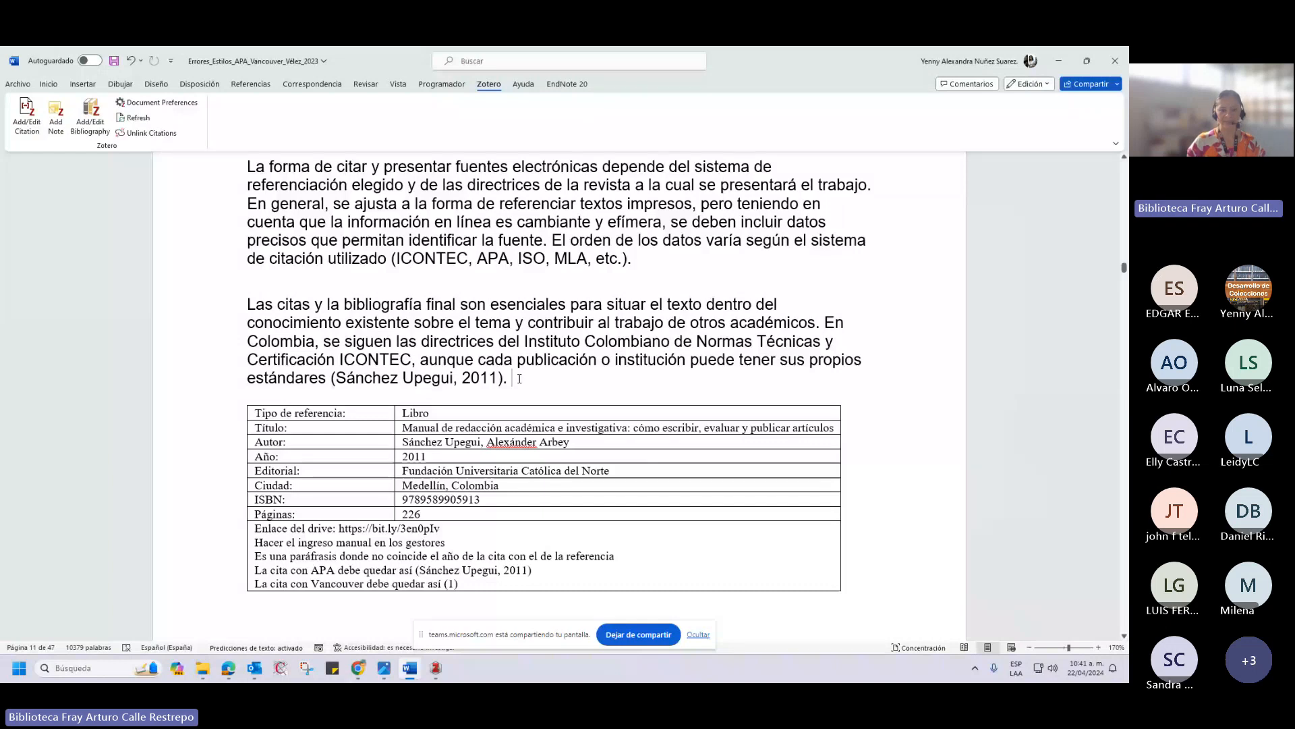
scroll(769, 418, down, 5)
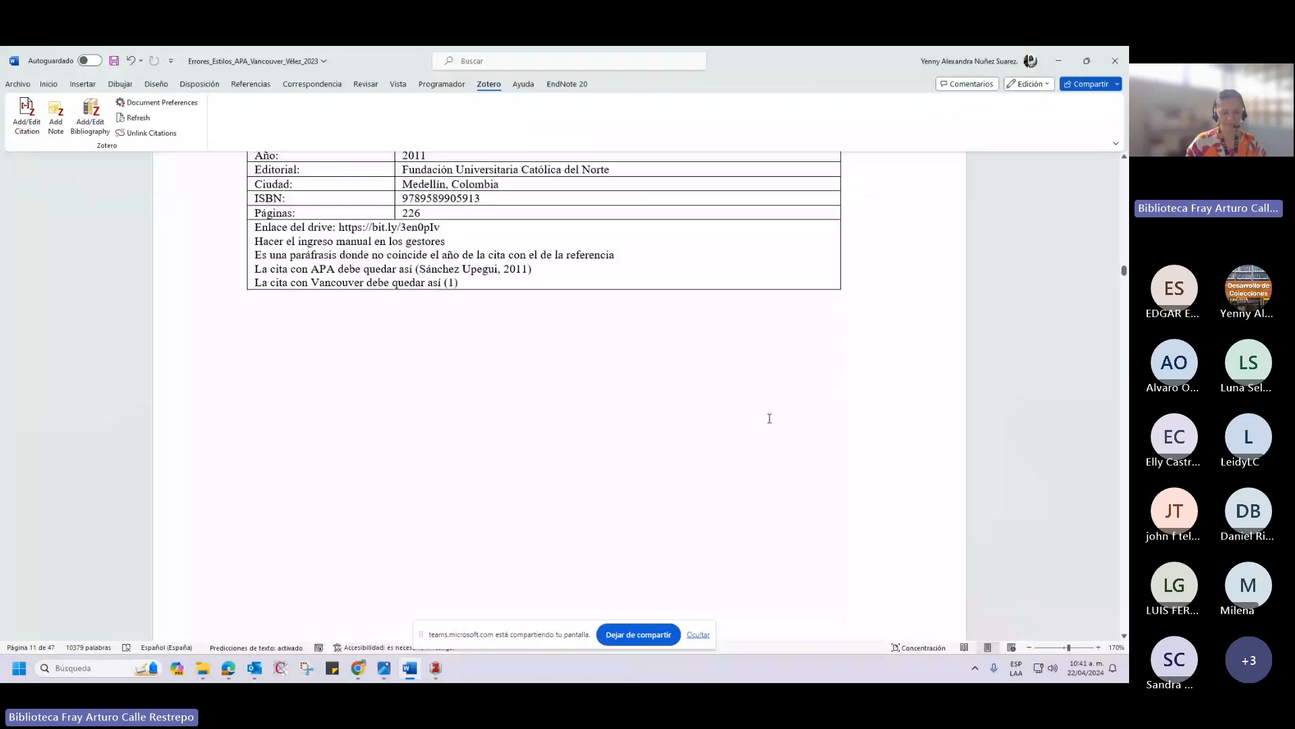
double_click(441, 197)
key(ctrl+c)
mouse_move(435, 670)
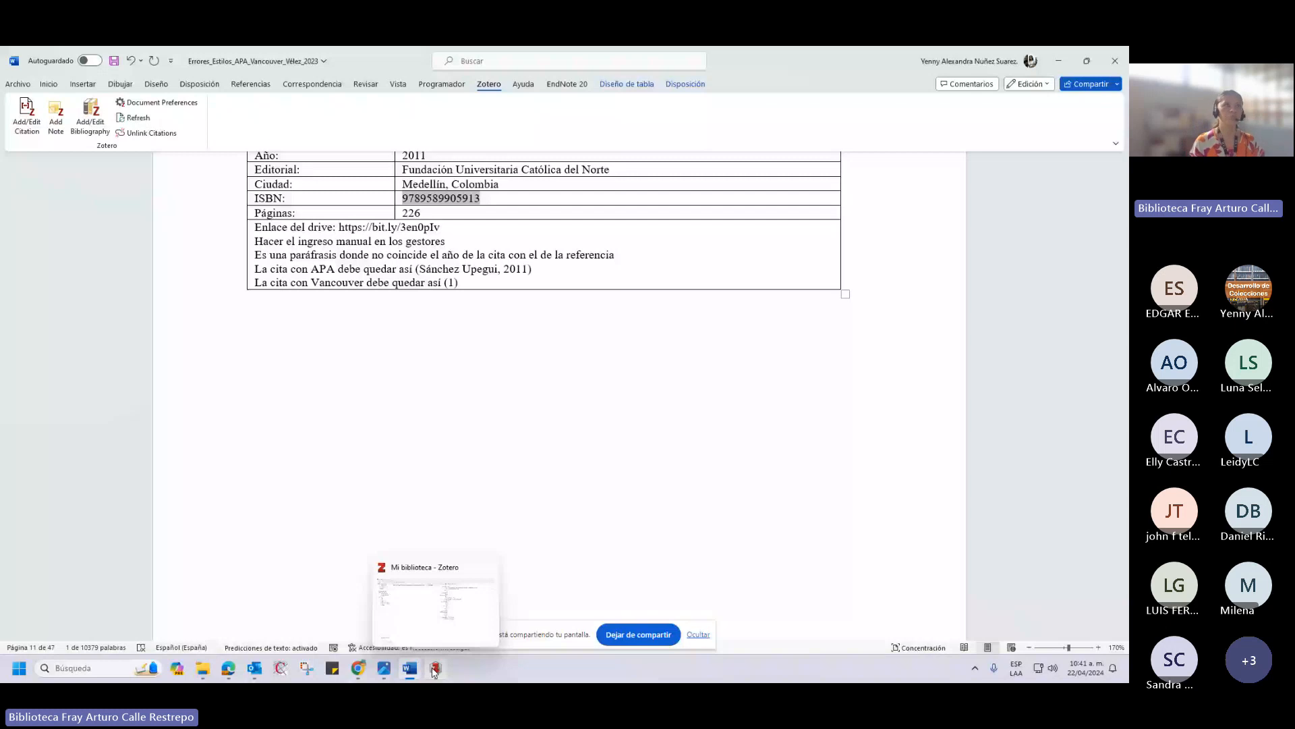
click(439, 637)
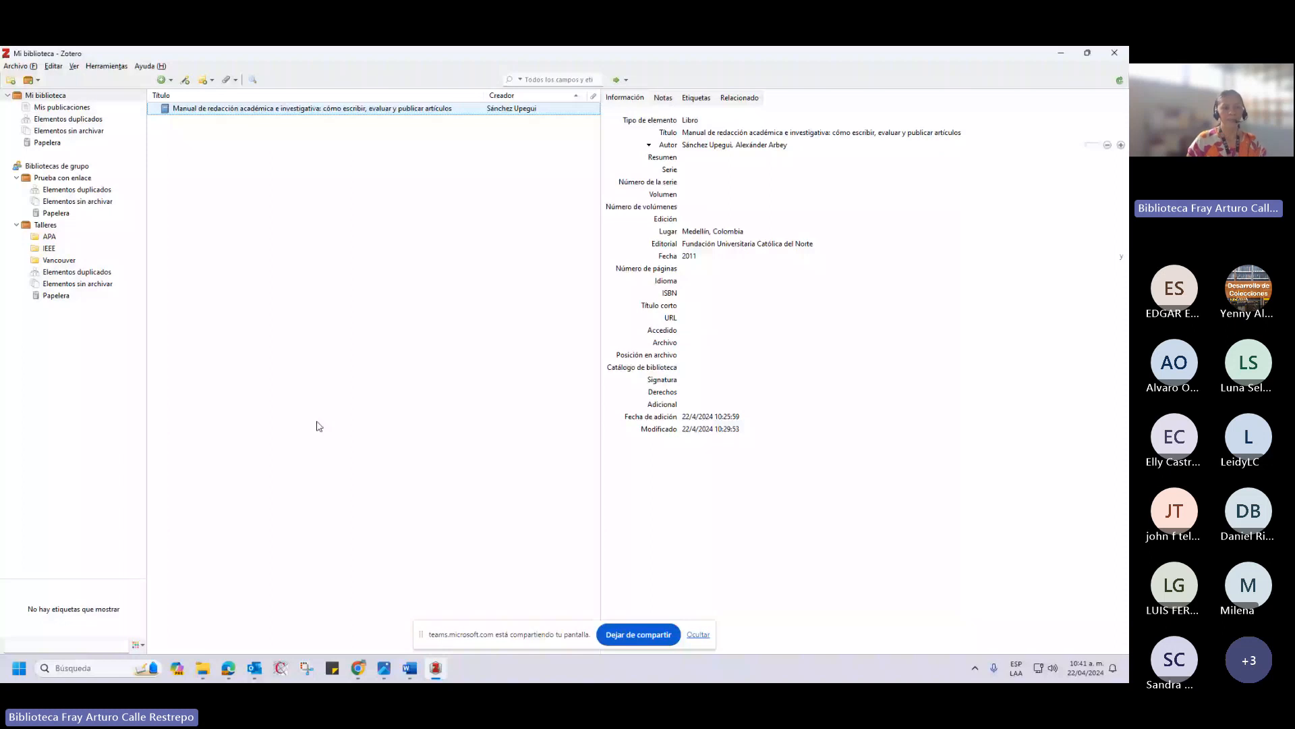
click(186, 81)
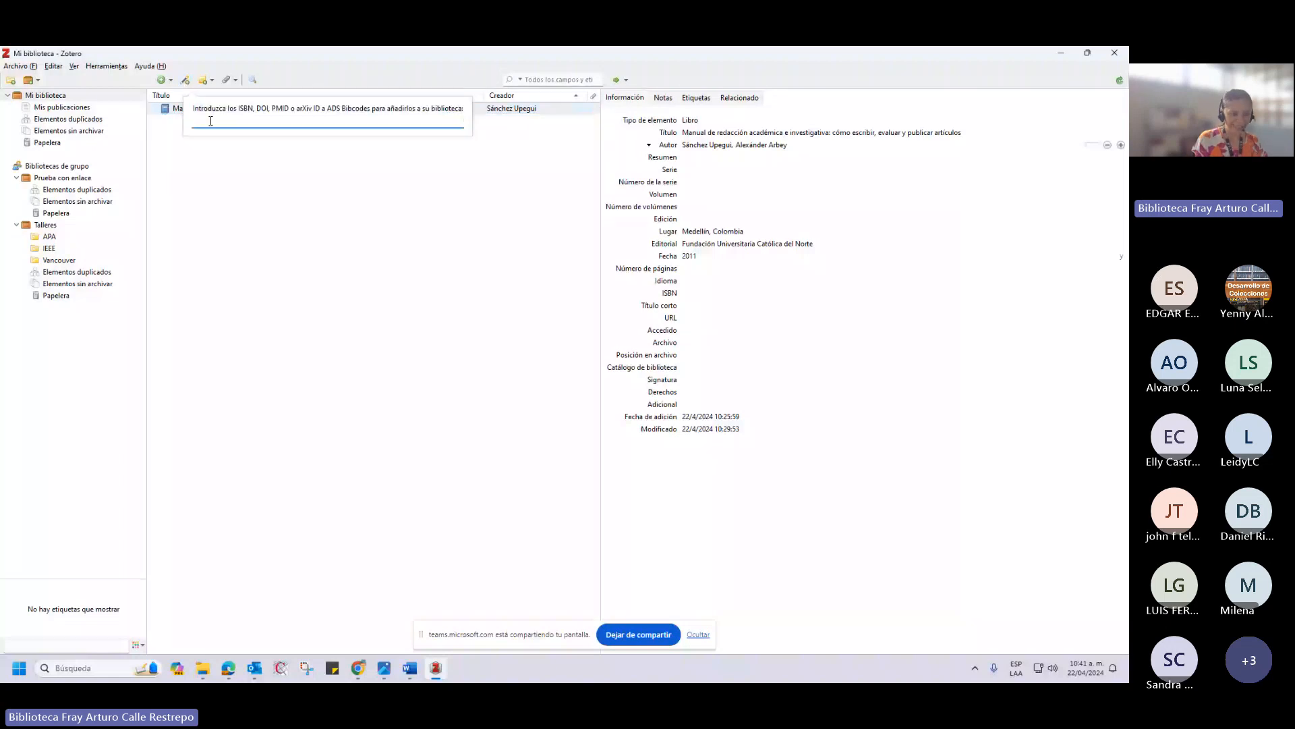
key(ctrl+v)
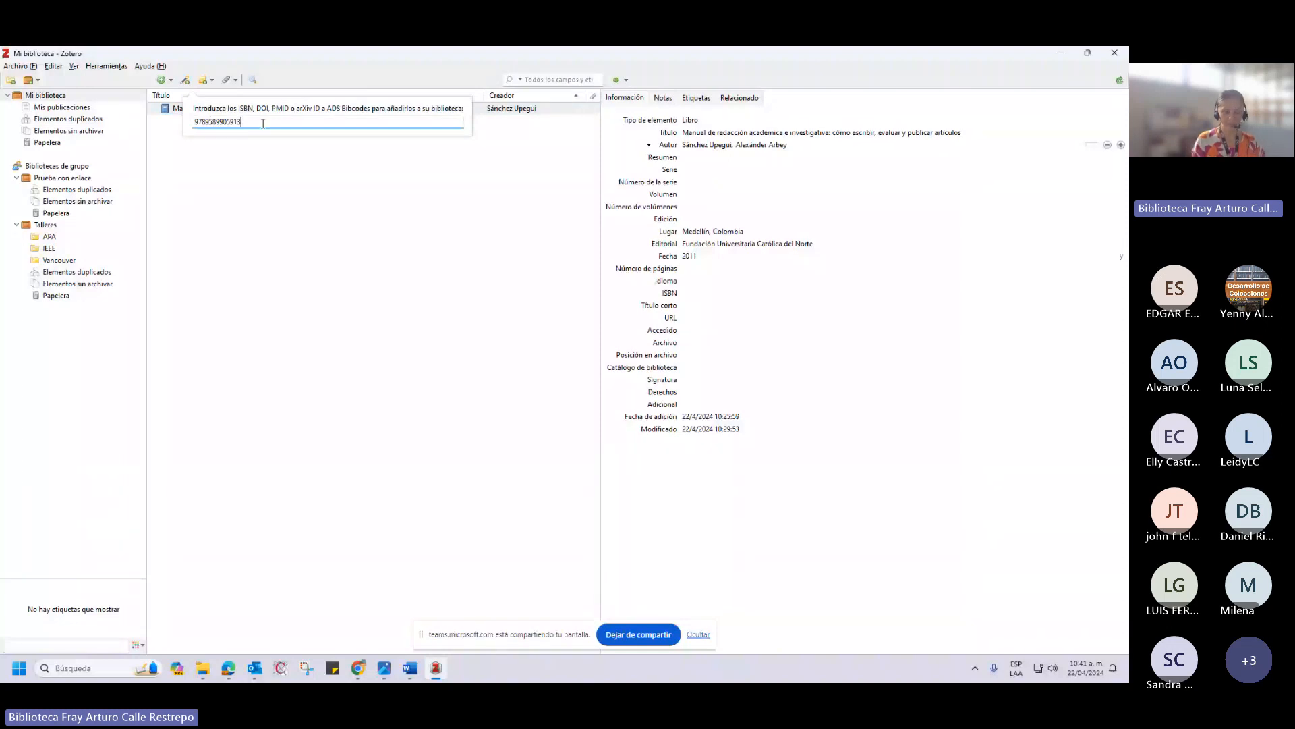
key(Return)
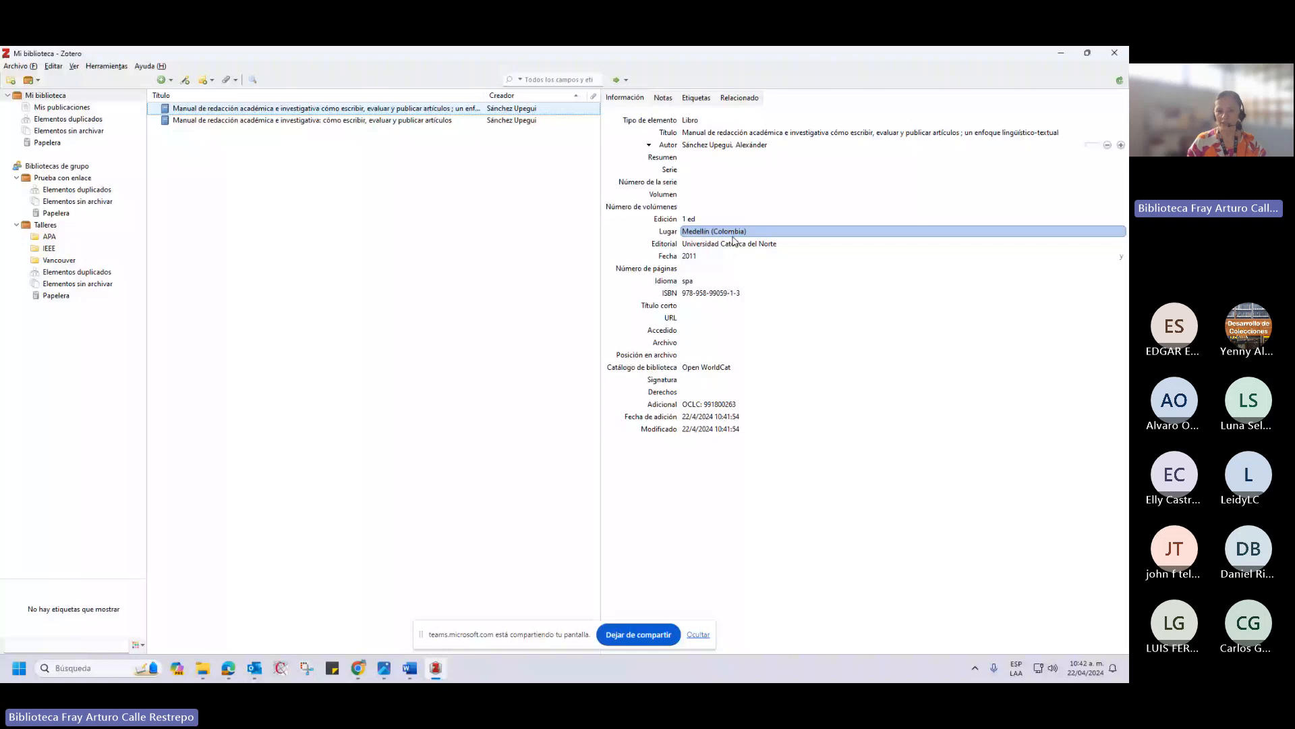
Examine the author's given-name field of the book record imported by ISBN.
click(776, 149)
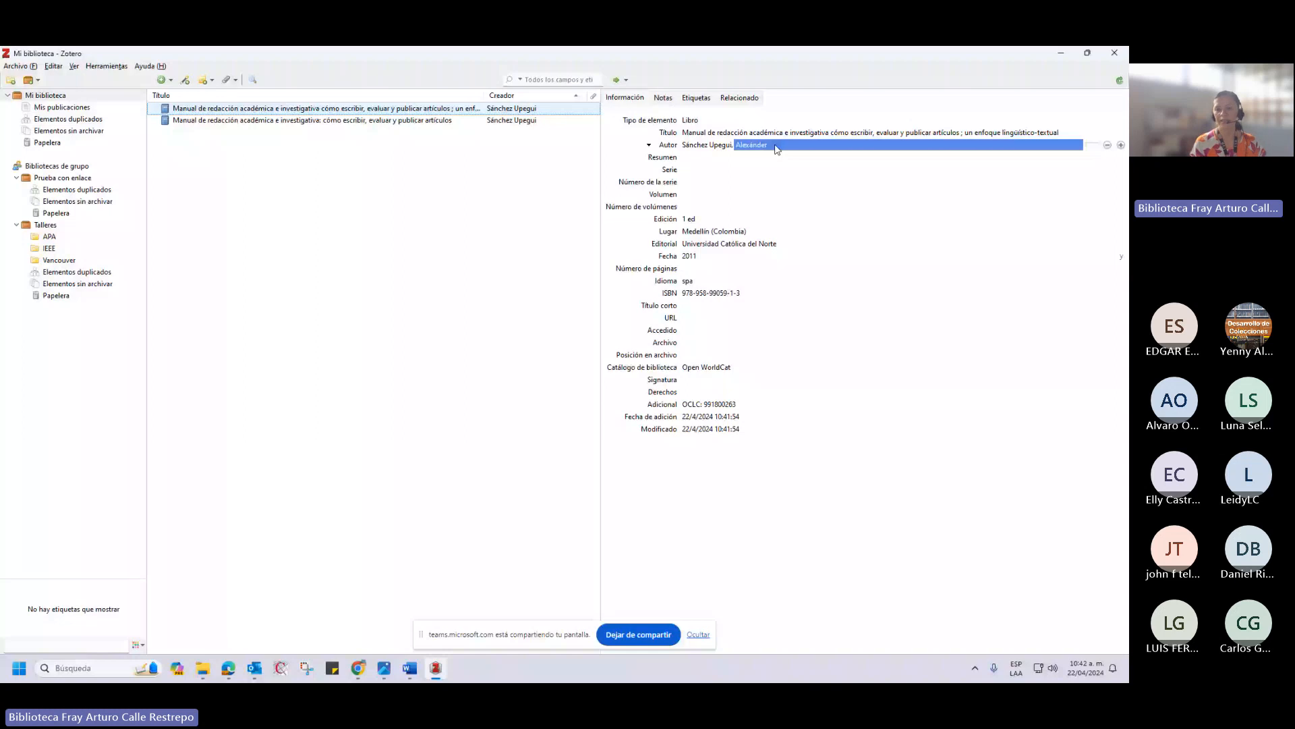
click(779, 146)
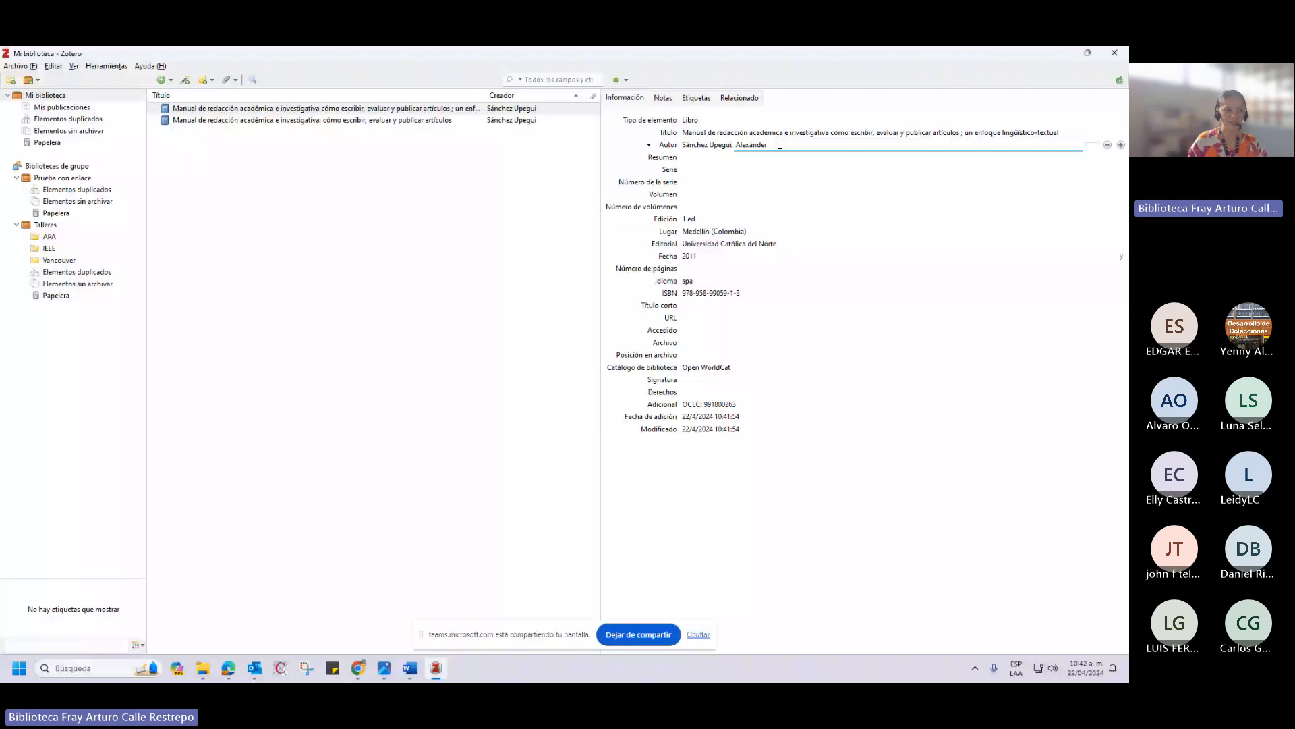
click(206, 112)
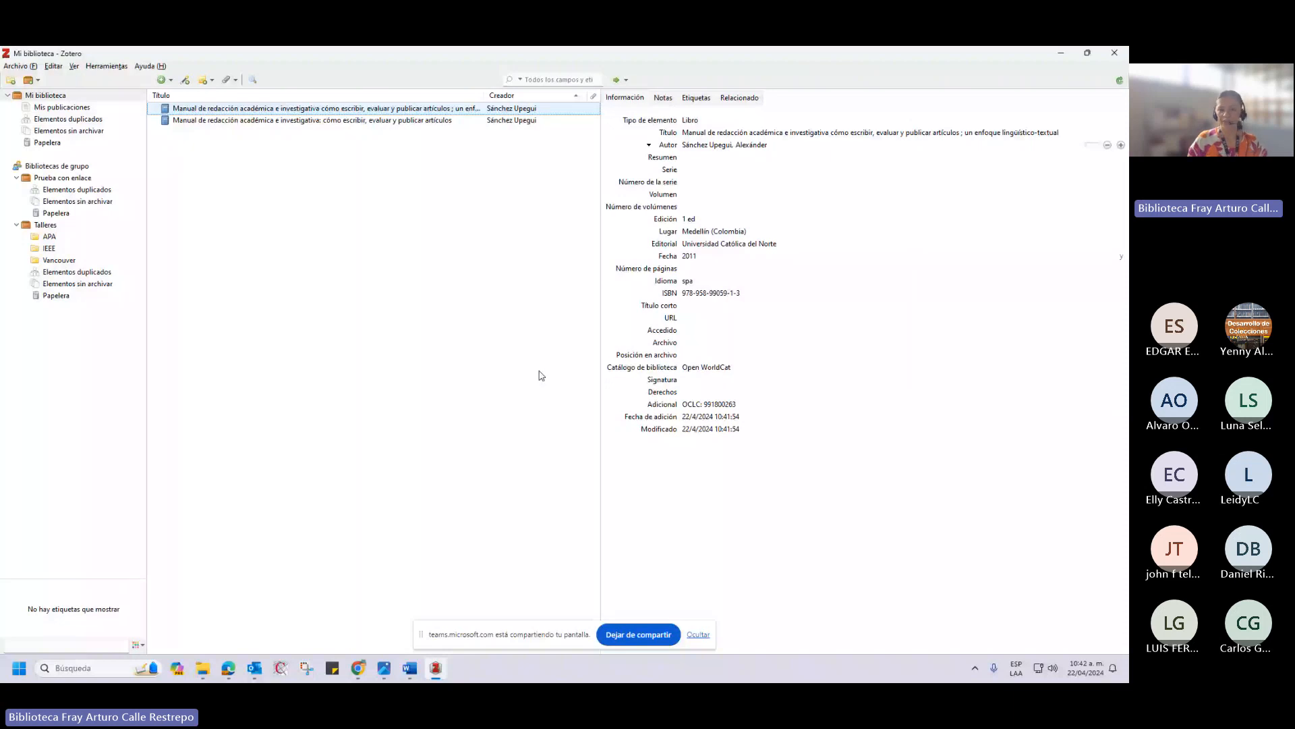
Return to the Word document and copy the DOI link from the "Plagio en el ámbito académico" article table on page 13.
key(alt+Tab)
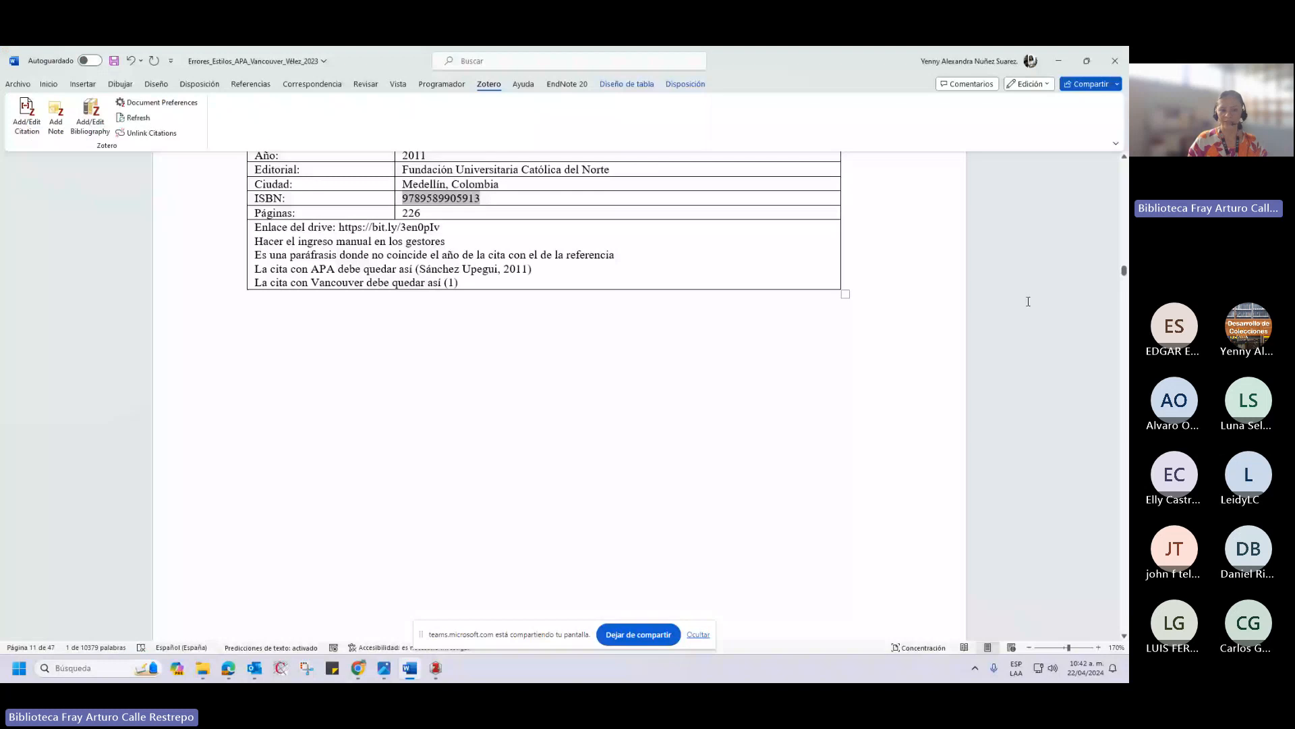
drag(1124, 270, 1125, 287)
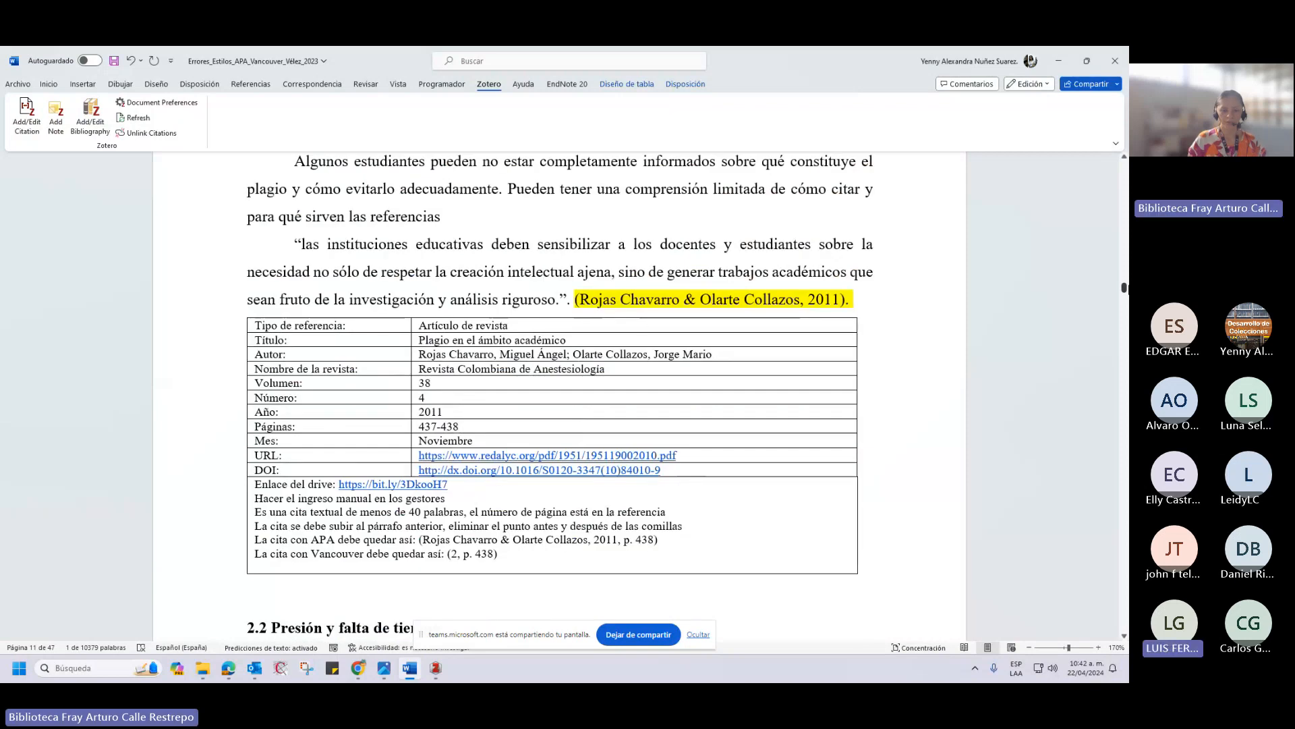
click(568, 299)
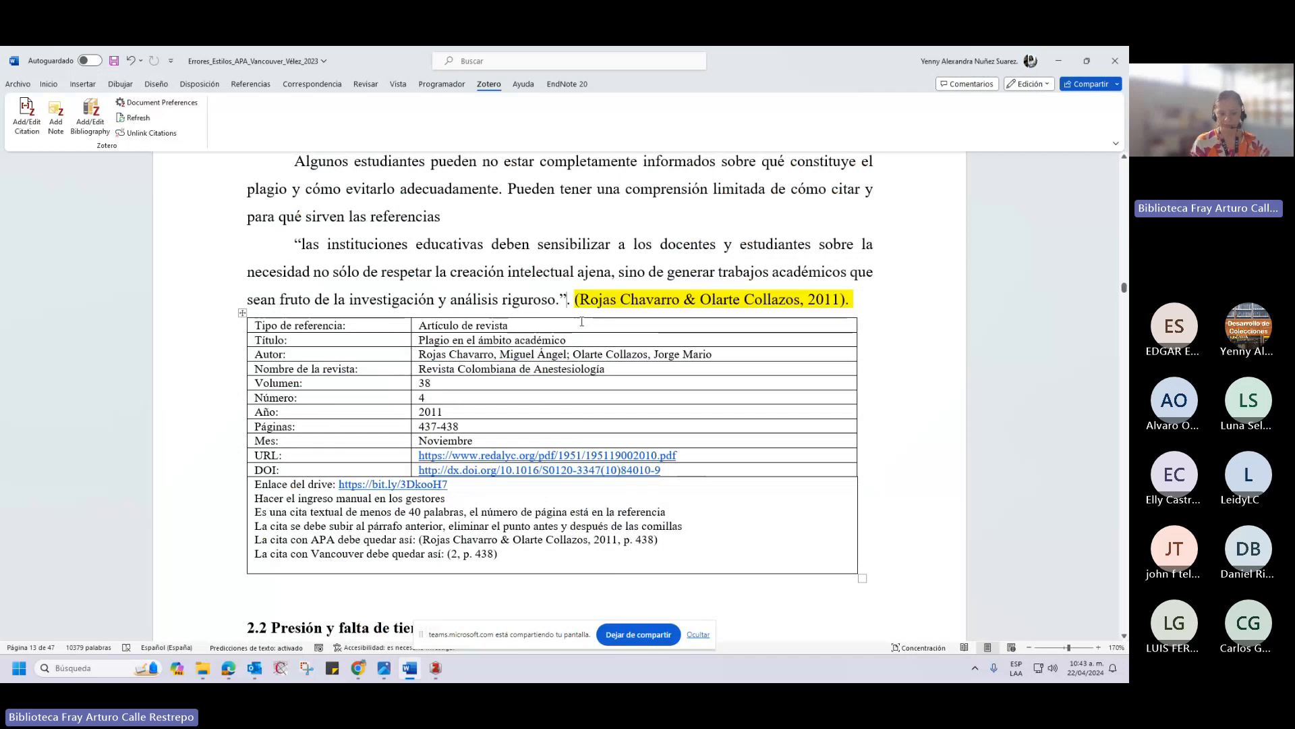
click(659, 470)
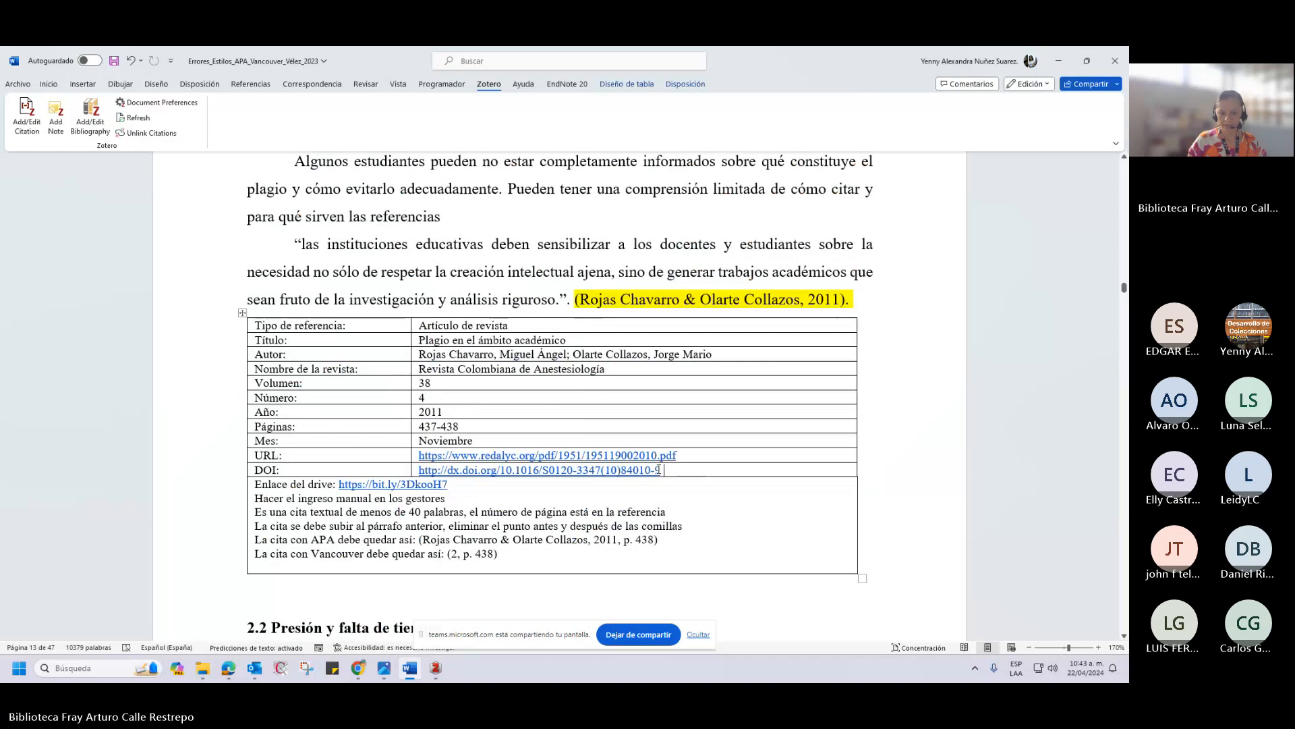
drag(659, 470, 423, 474)
key(ctrl+c)
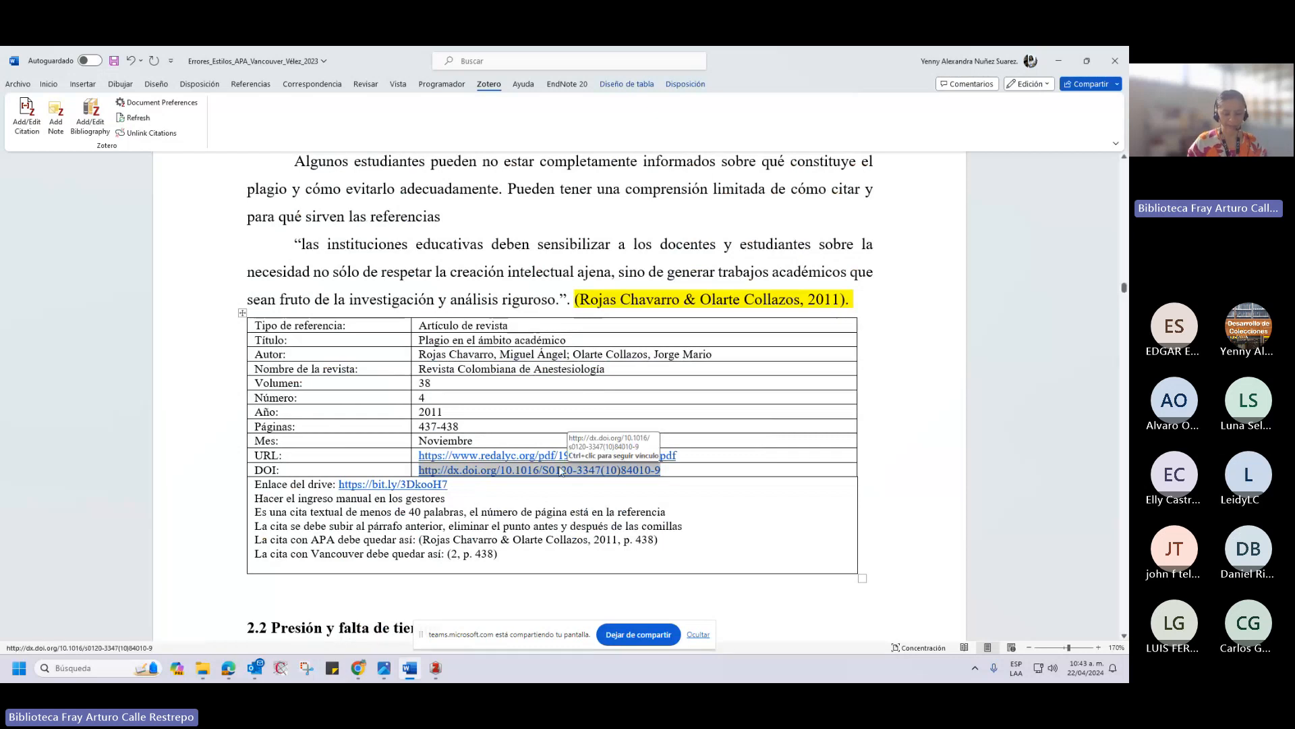
mouse_move(358, 668)
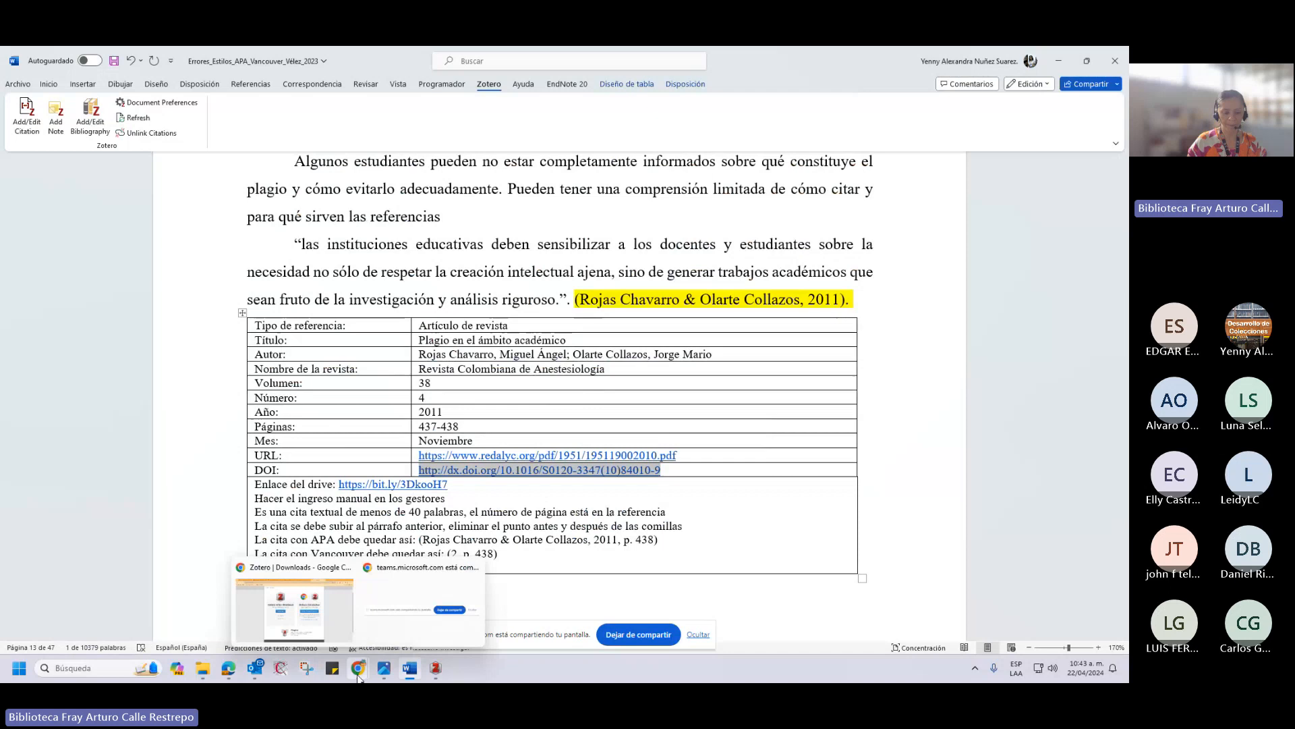
click(338, 633)
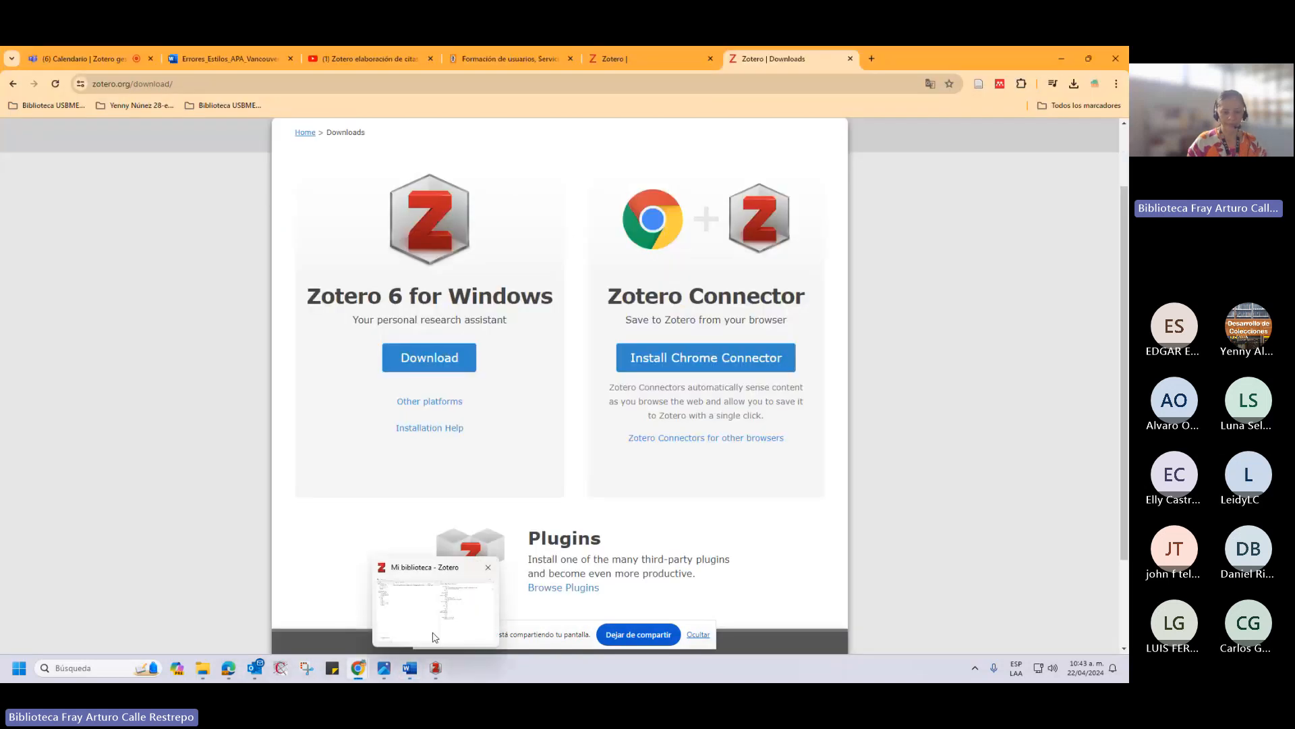
click(435, 637)
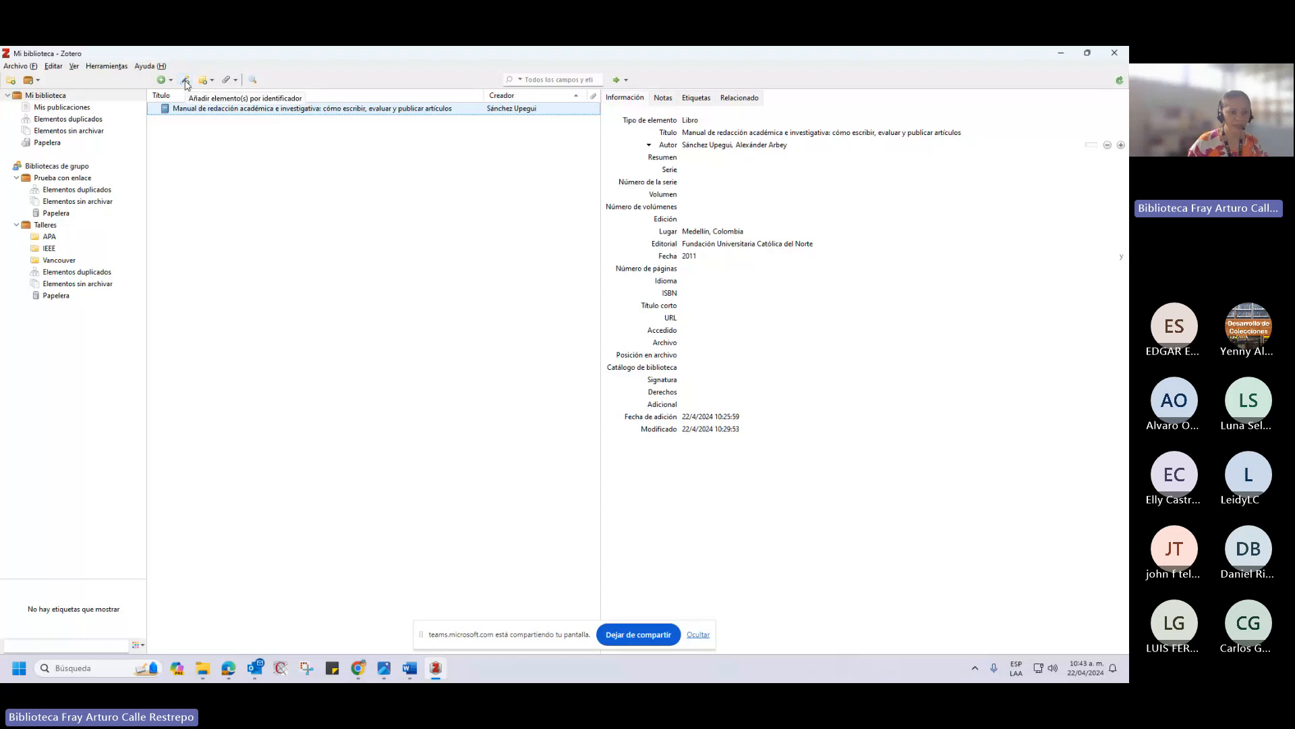
click(186, 82)
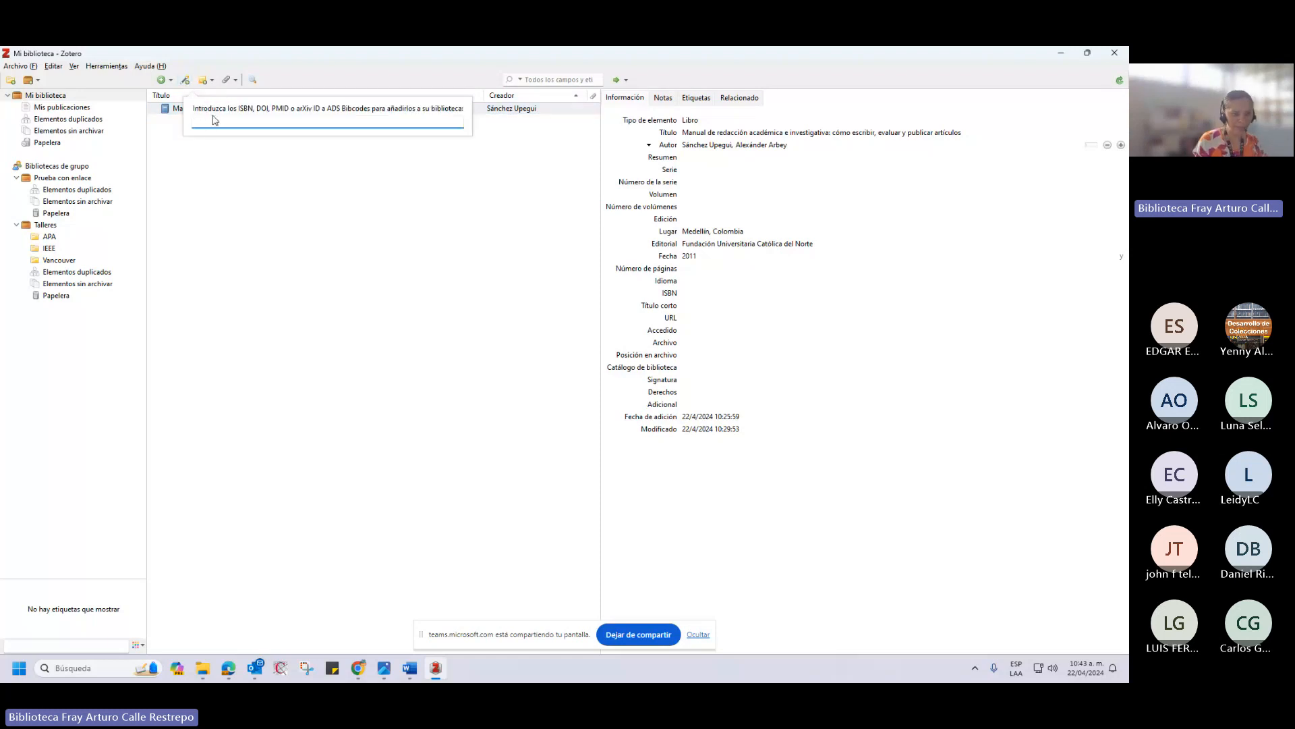
key(ctrl+v)
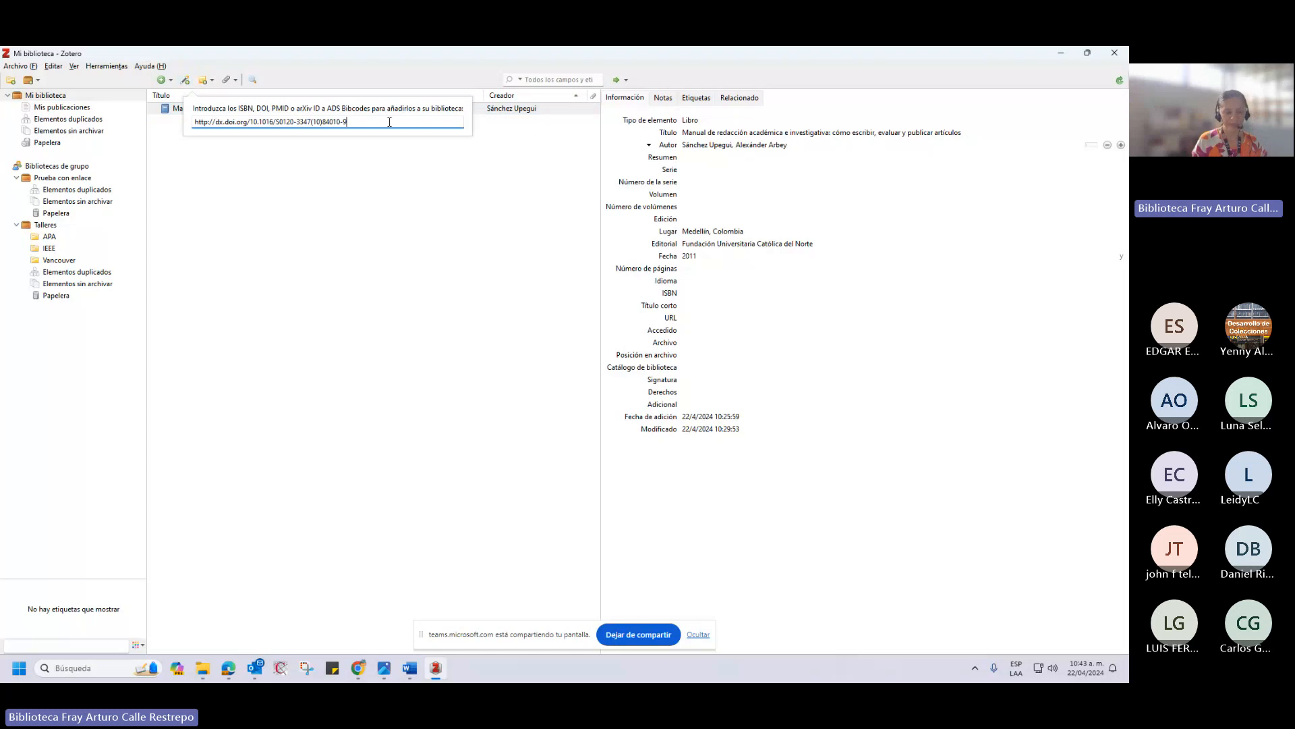
key(Return)
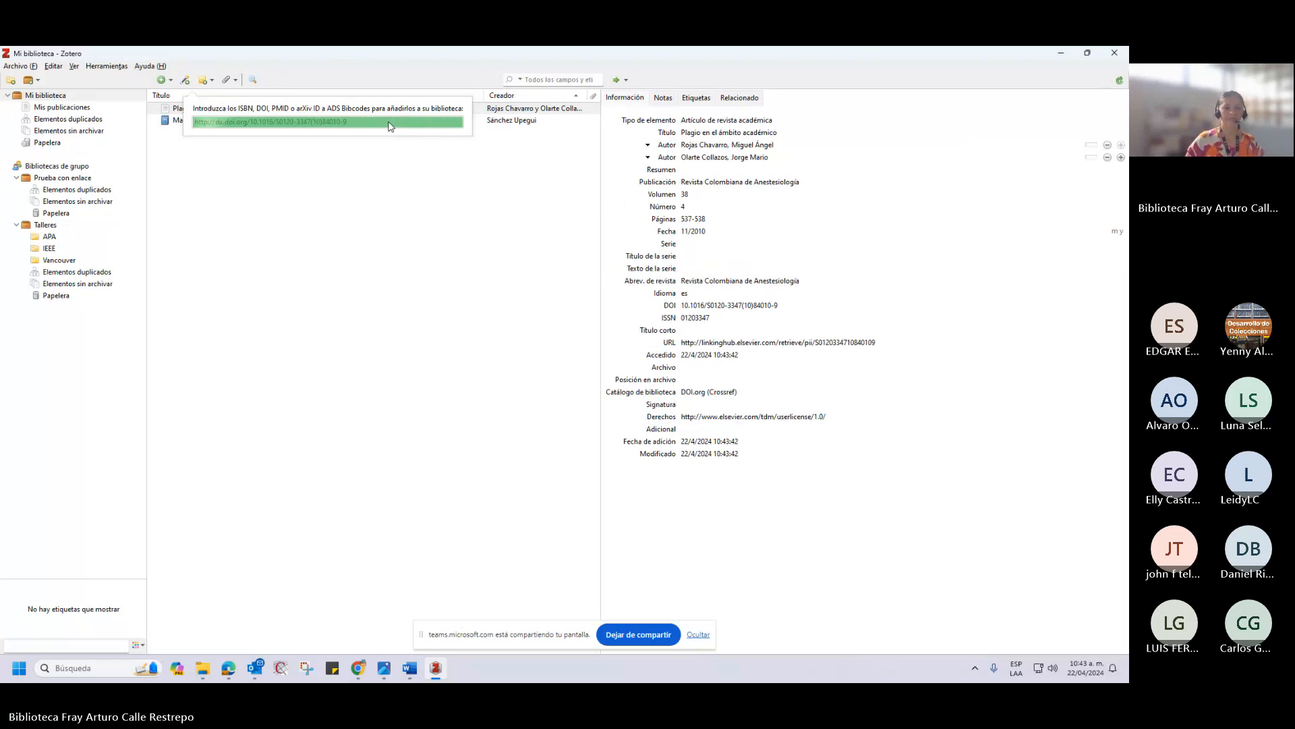
Review the imported article's item type options, keeping Artículo de revista académica, and check its title and author fields.
click(683, 199)
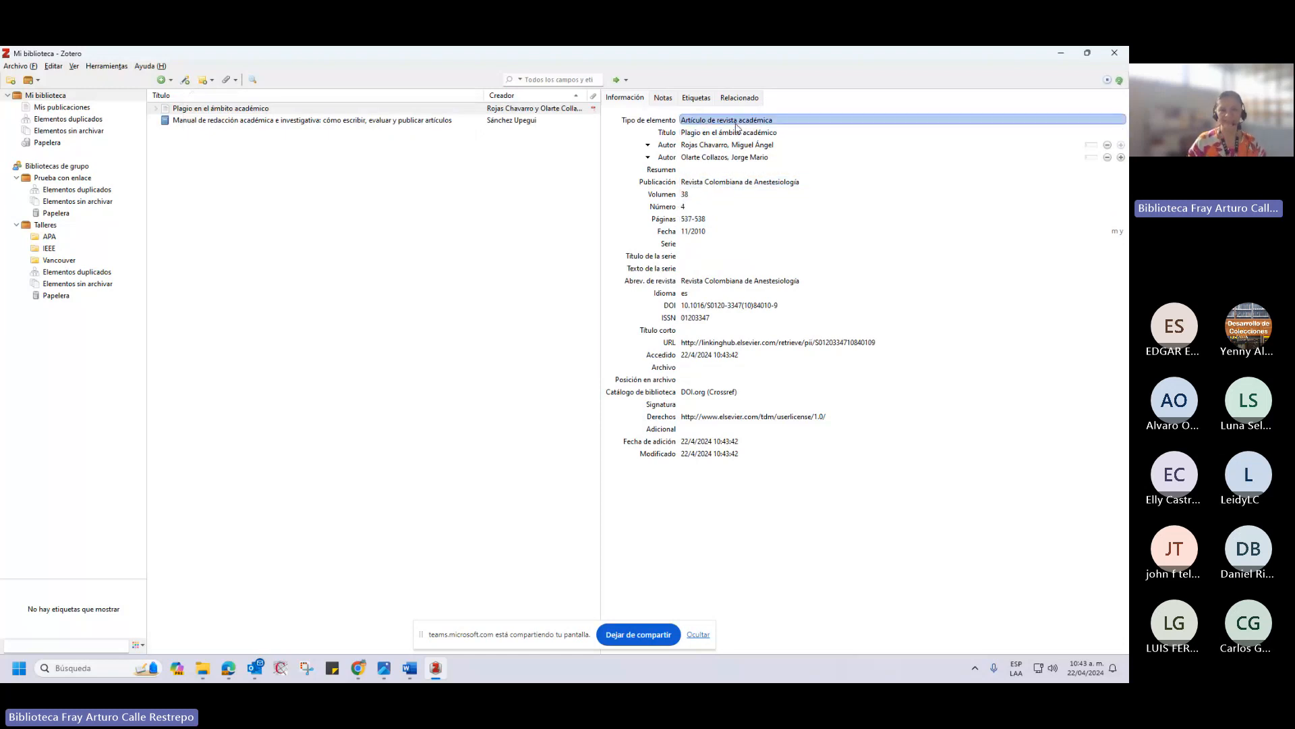
click(791, 125)
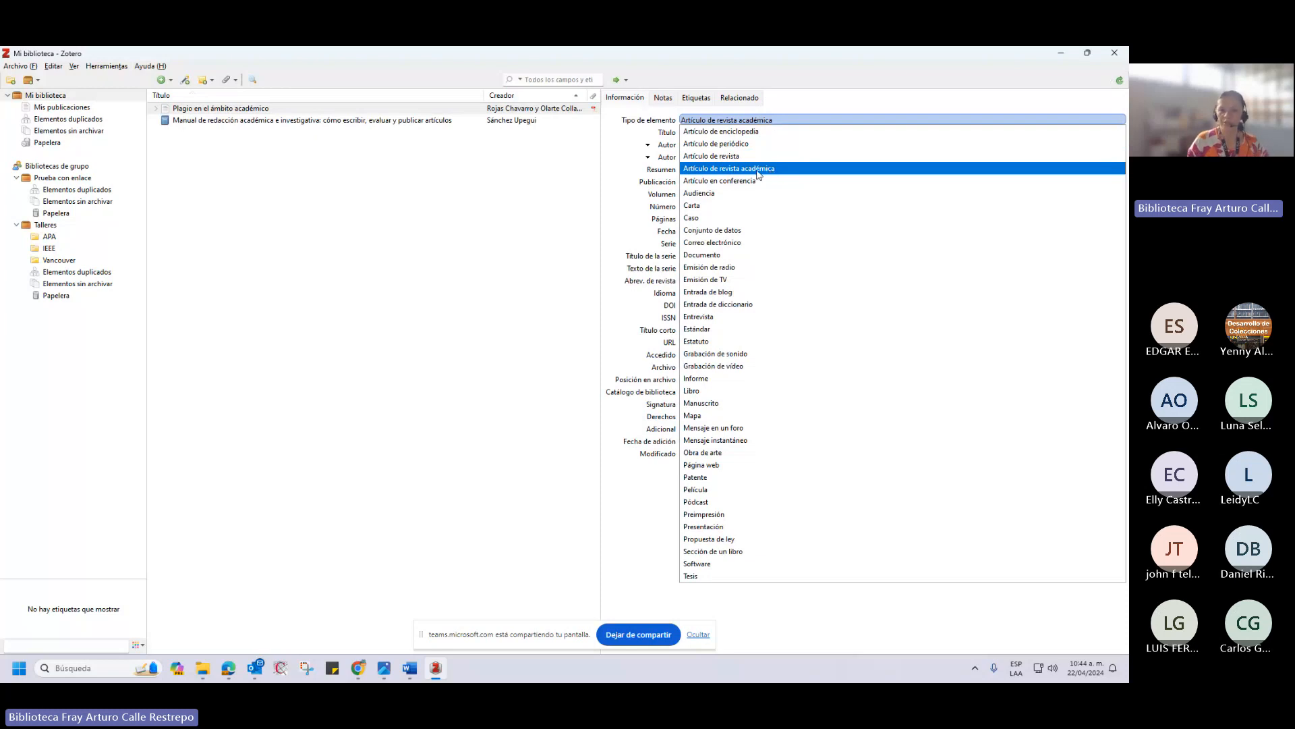
click(757, 171)
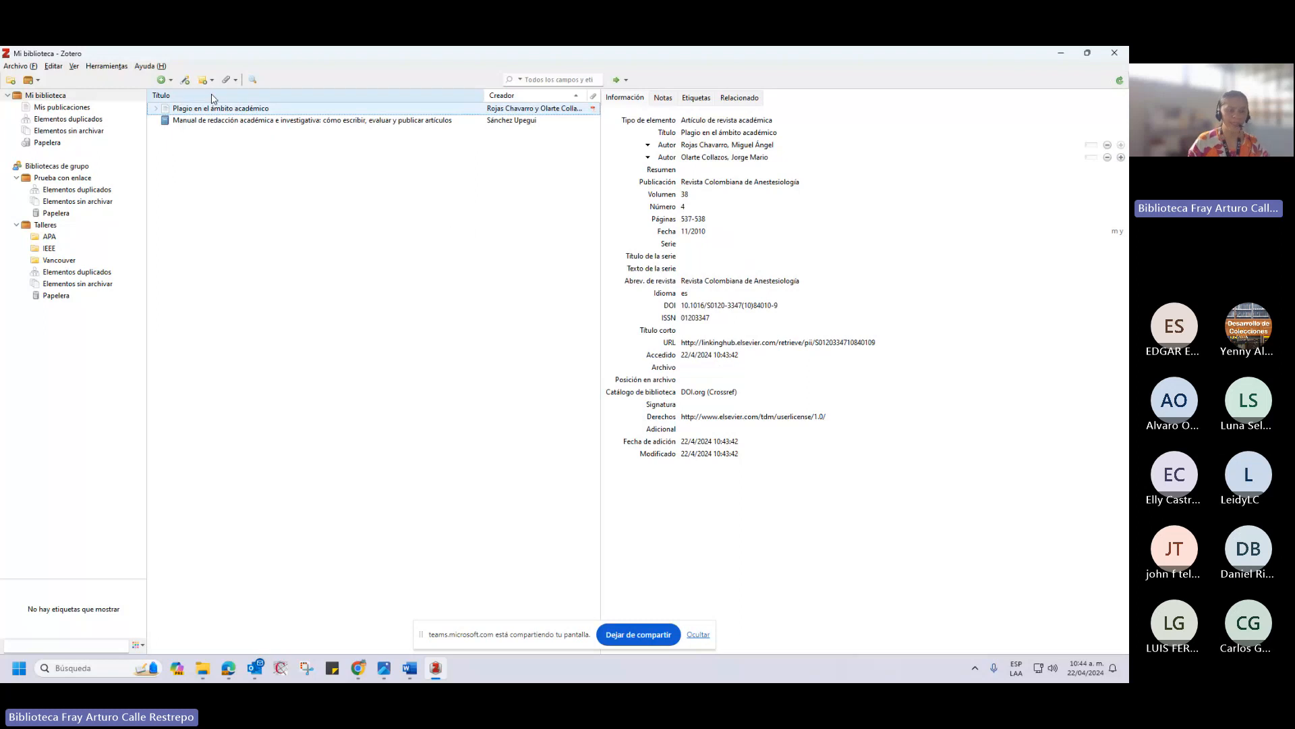
click(711, 145)
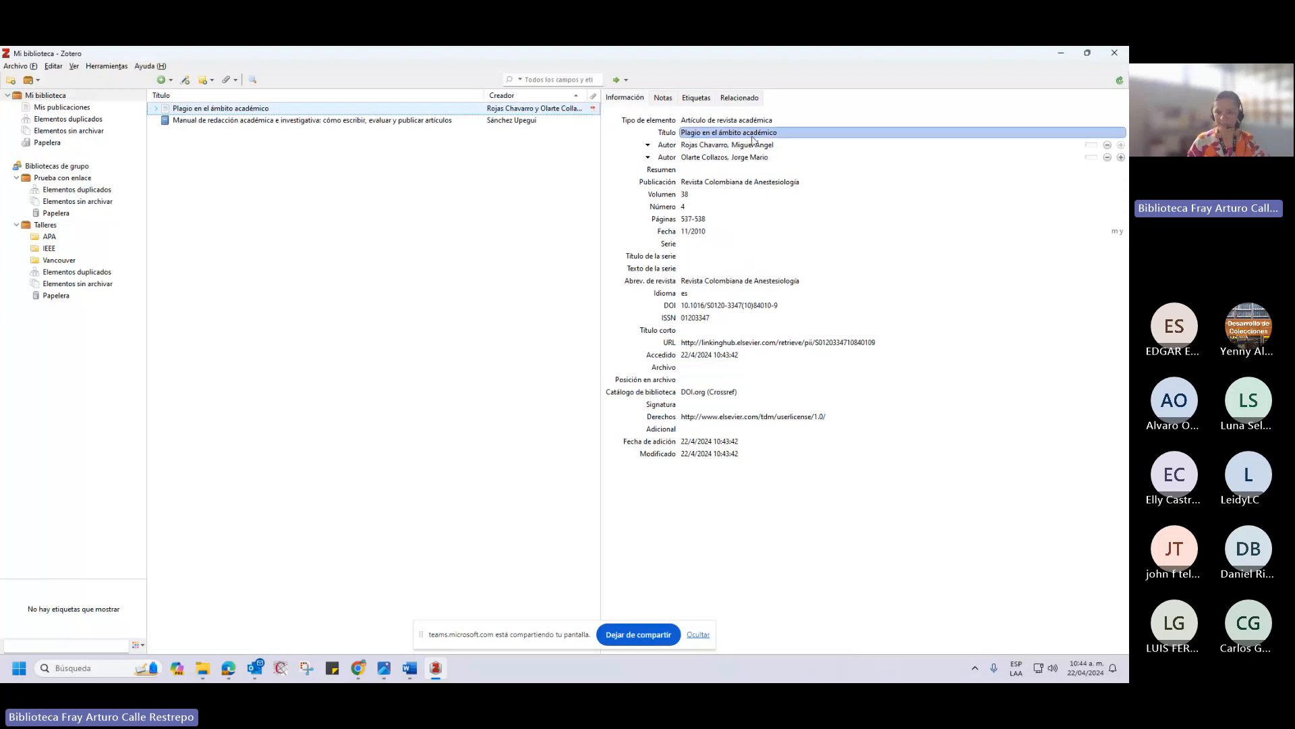
Examine the imported article's second author, publication and remaining bibliographic fields.
key(Tab)
click(727, 157)
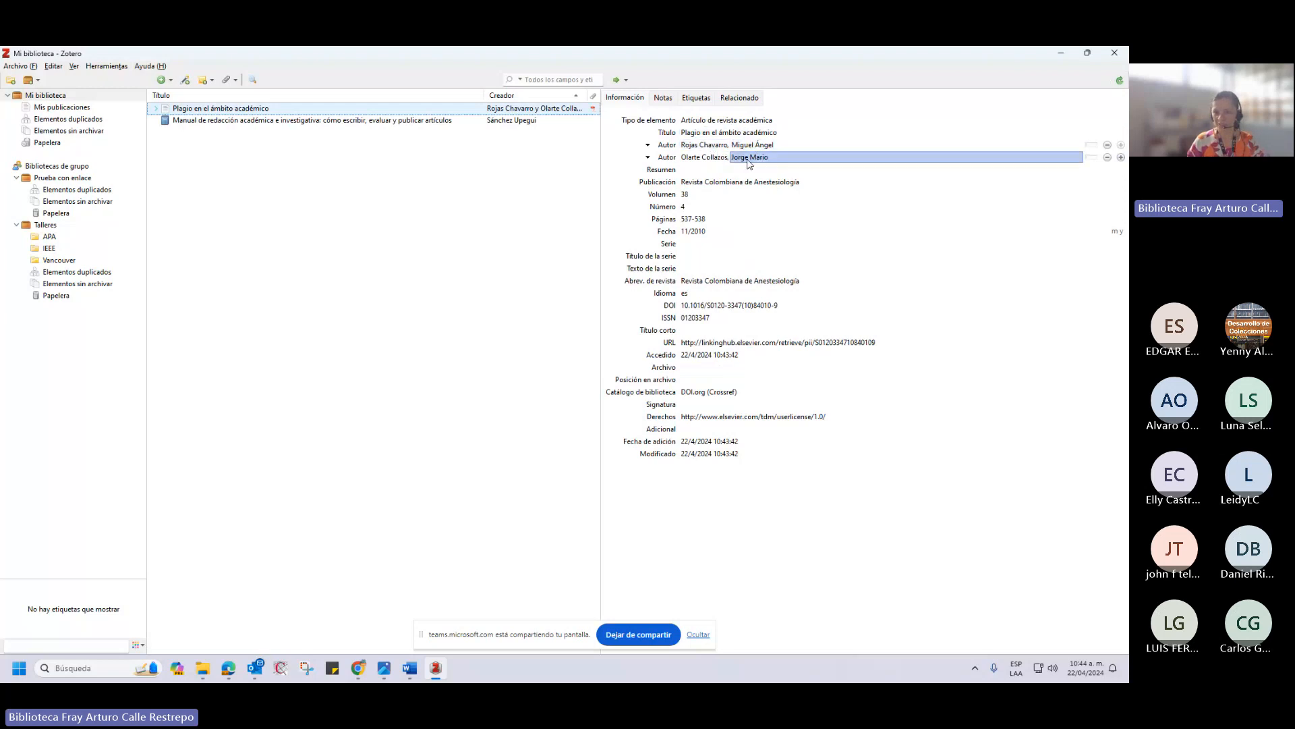
click(721, 184)
key(Tab)
key(Tab)
key(Tab)
key(Tab)
key(Tab)
key(Tab)
key(Tab)
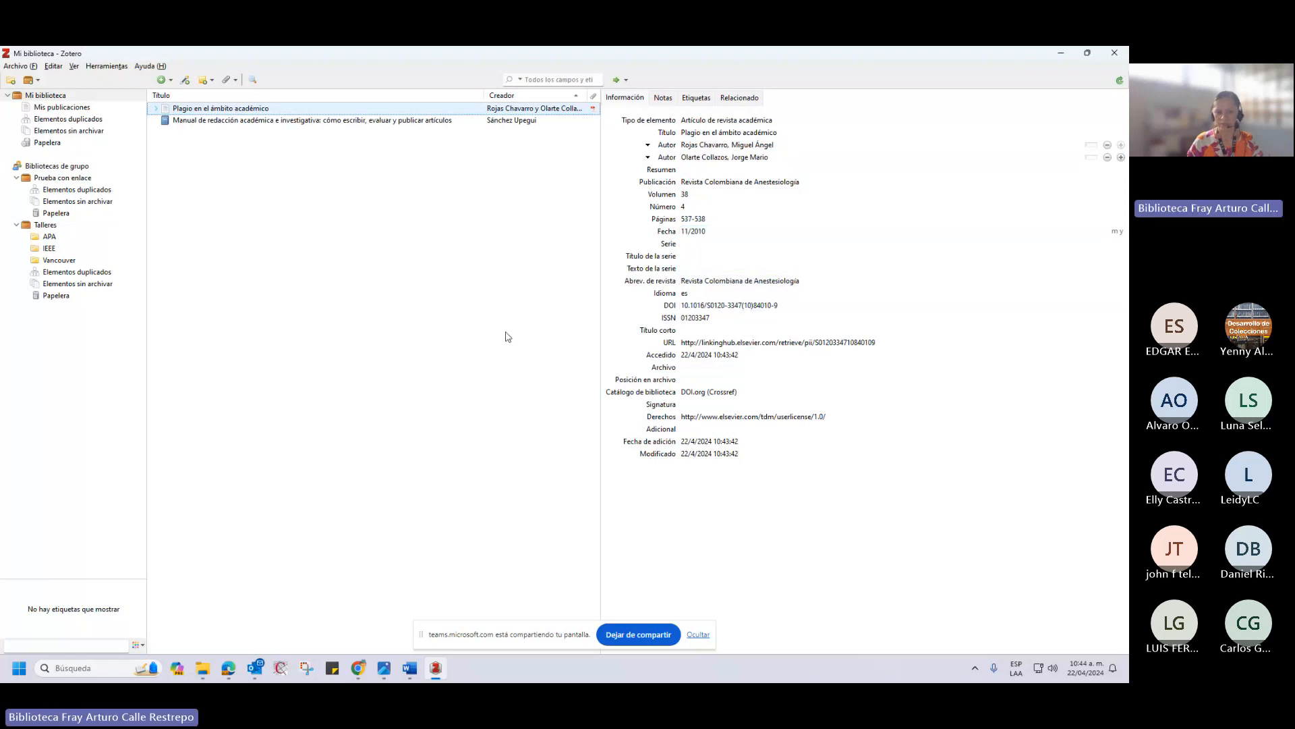
Set the date of the "Plagio en el ámbito académico" article record to 2011.
key(alt+Tab)
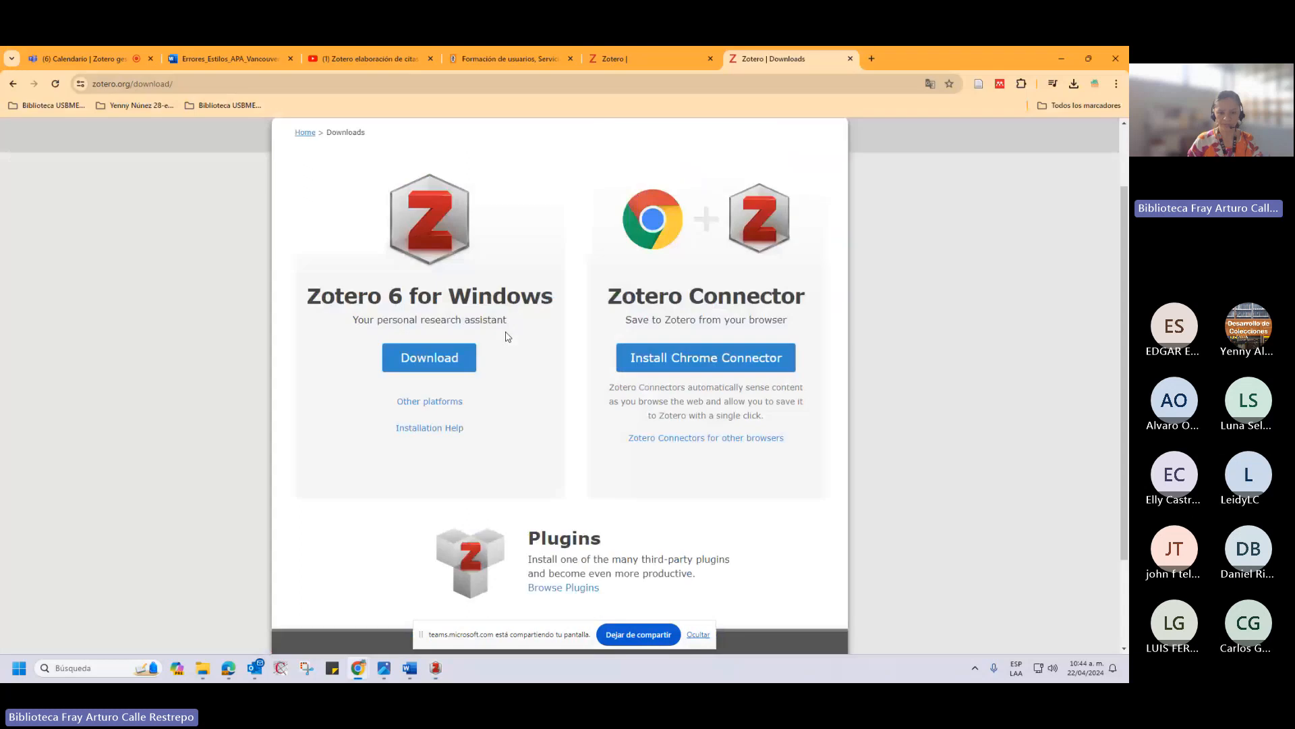
click(436, 667)
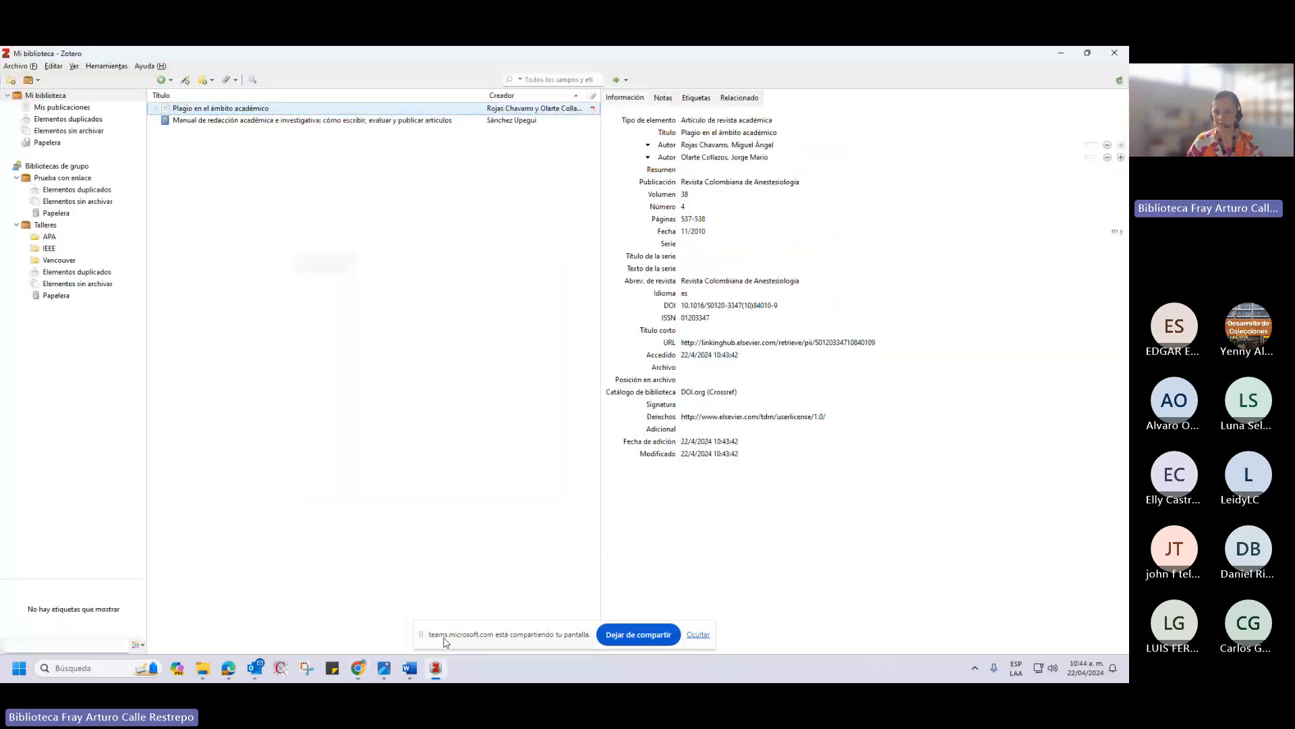
click(716, 232)
text(20)
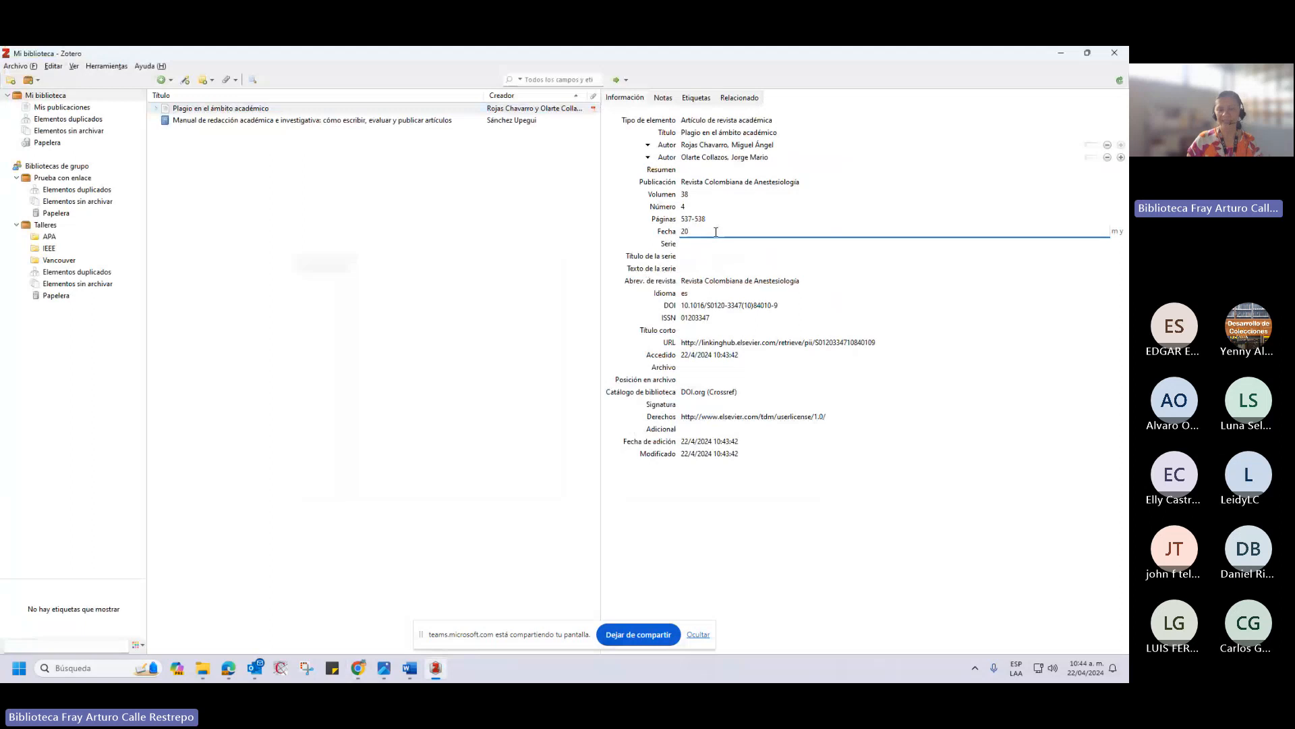
text(11)
click(483, 248)
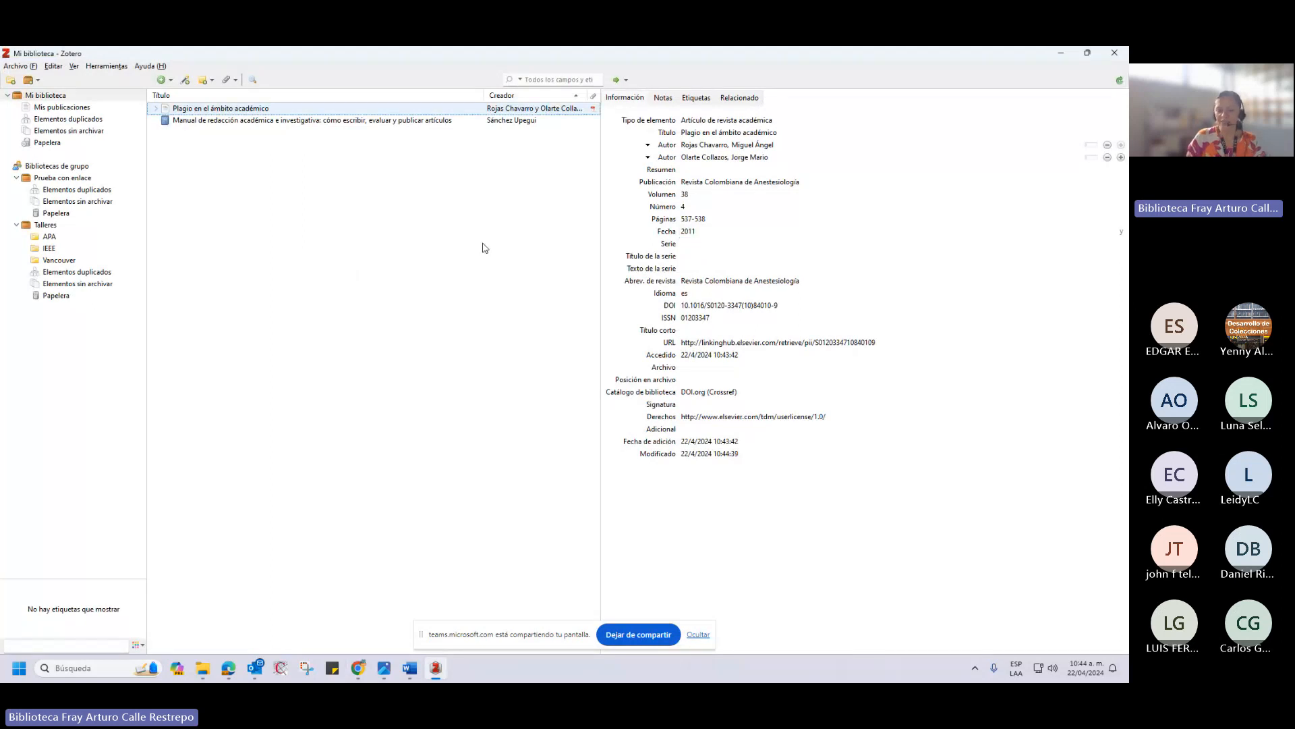
Set the article's page range to 437-438 and check its publication and journal abbreviation fields.
click(767, 220)
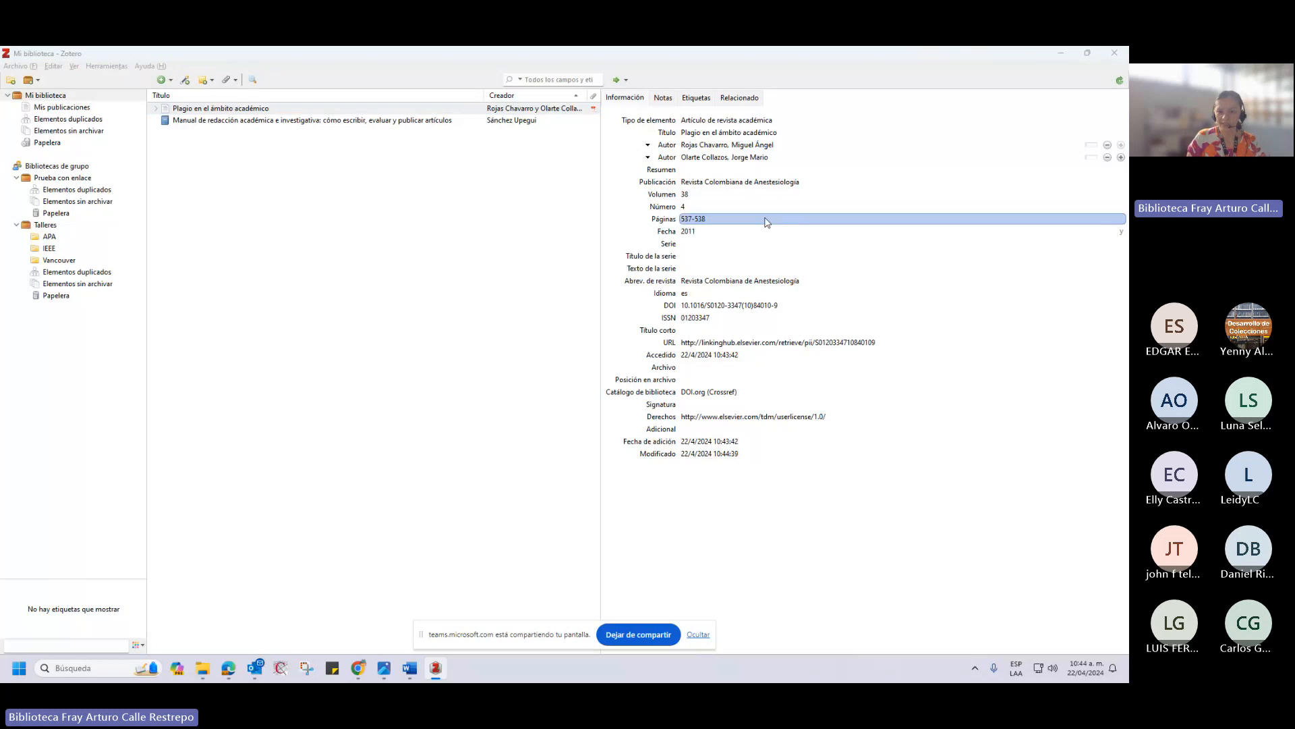
key(alt+Tab)
key(alt+Tab)
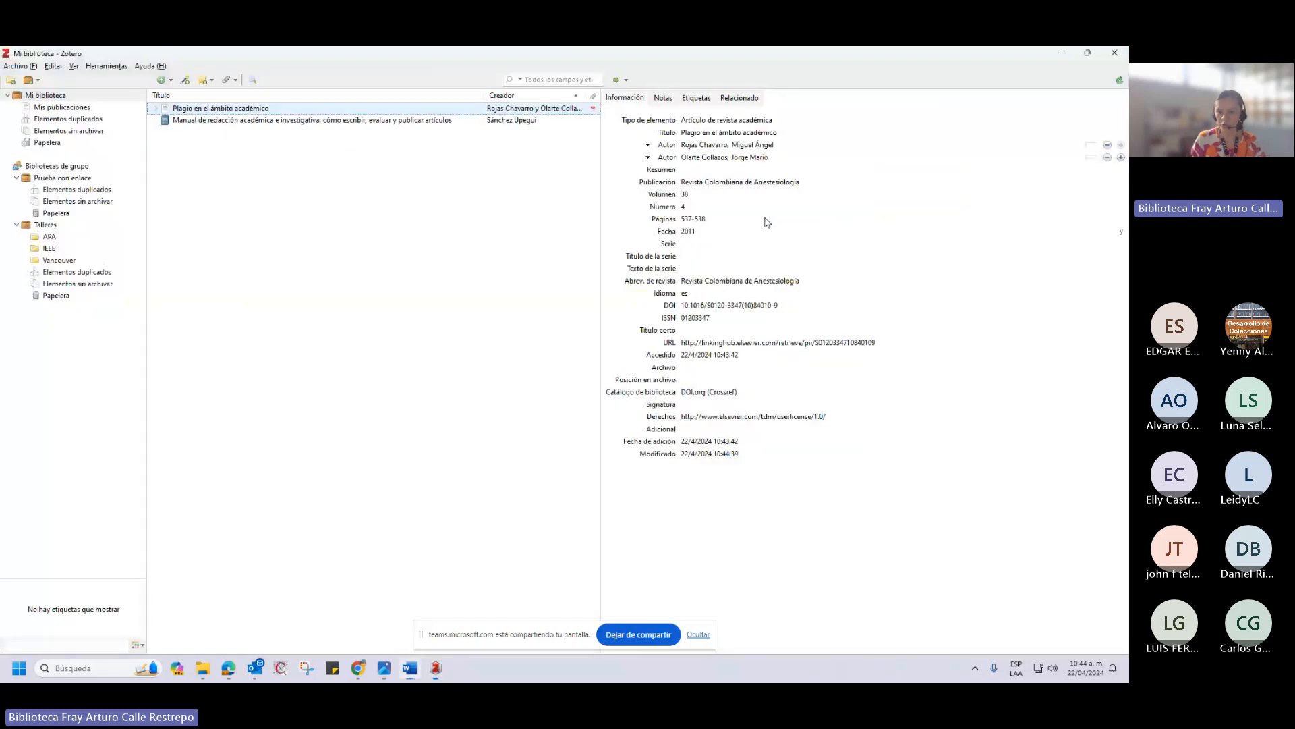
click(692, 219)
key(BackSpace)
key(BackSpace)
key(BackSpace)
text(437)
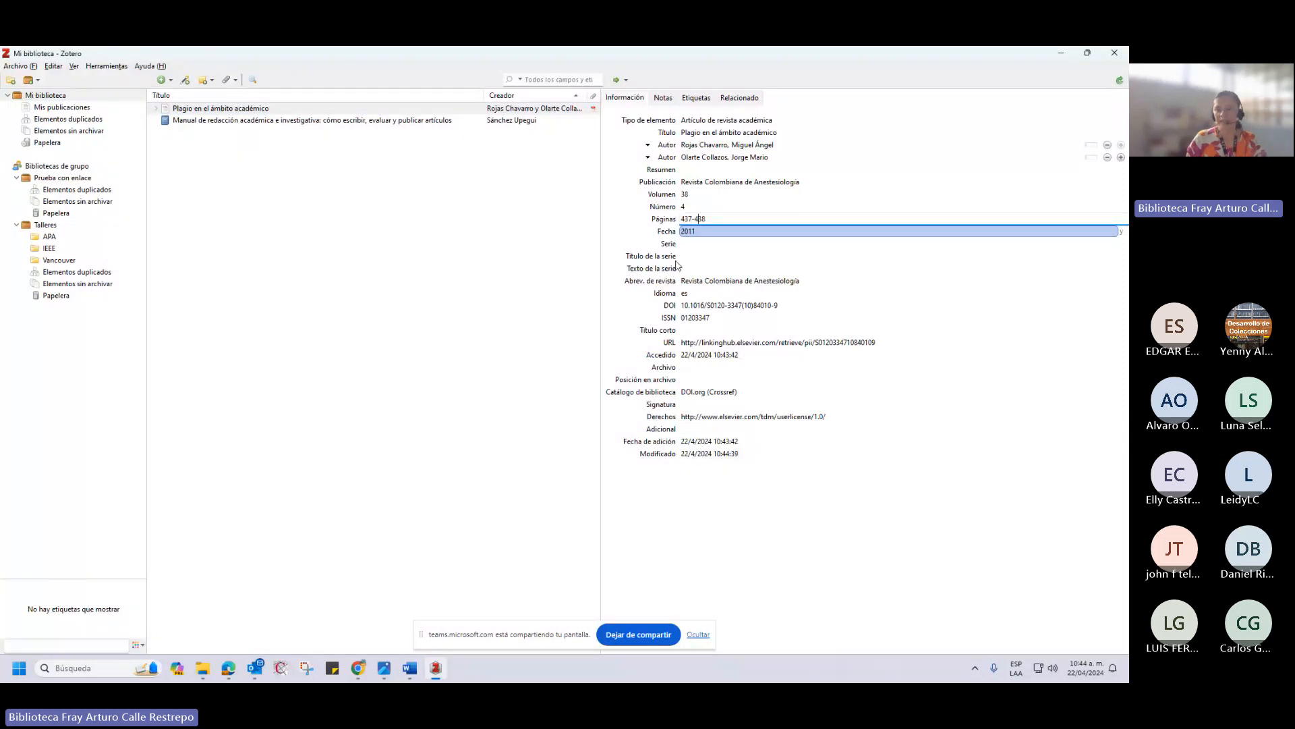
click(529, 248)
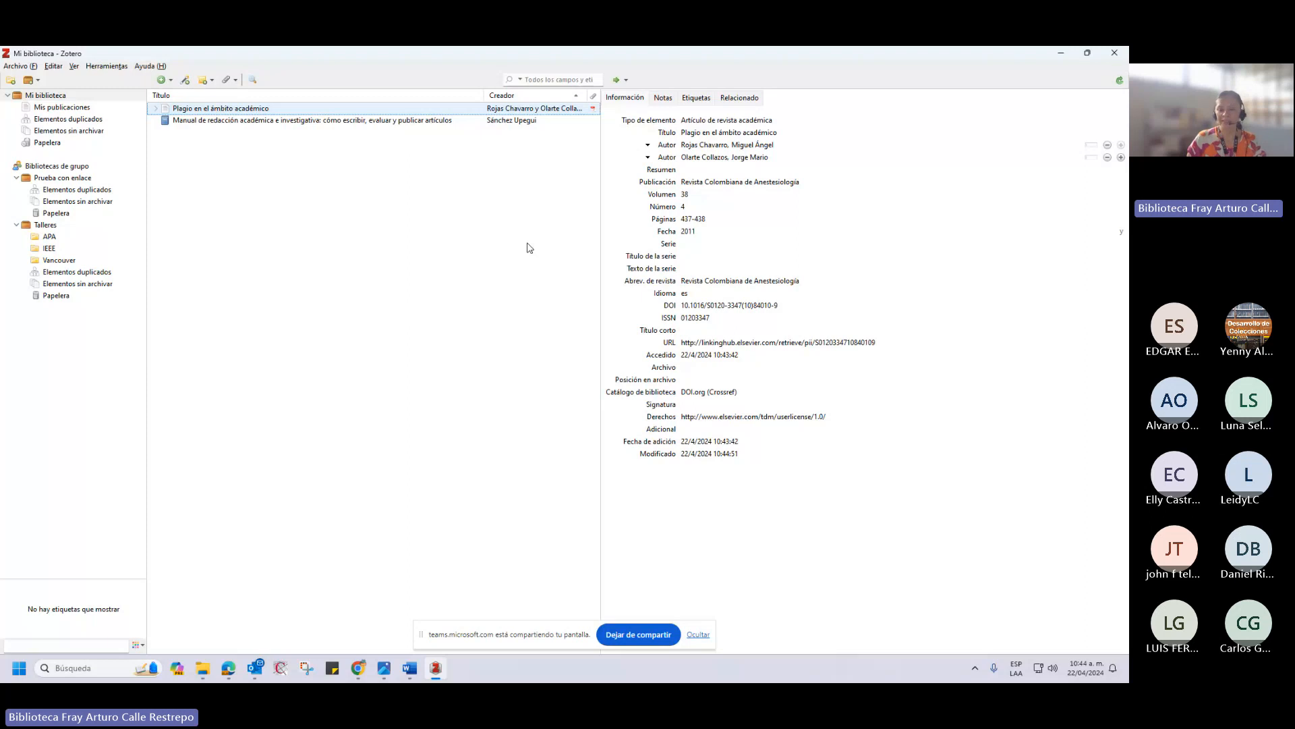
click(730, 282)
click(707, 183)
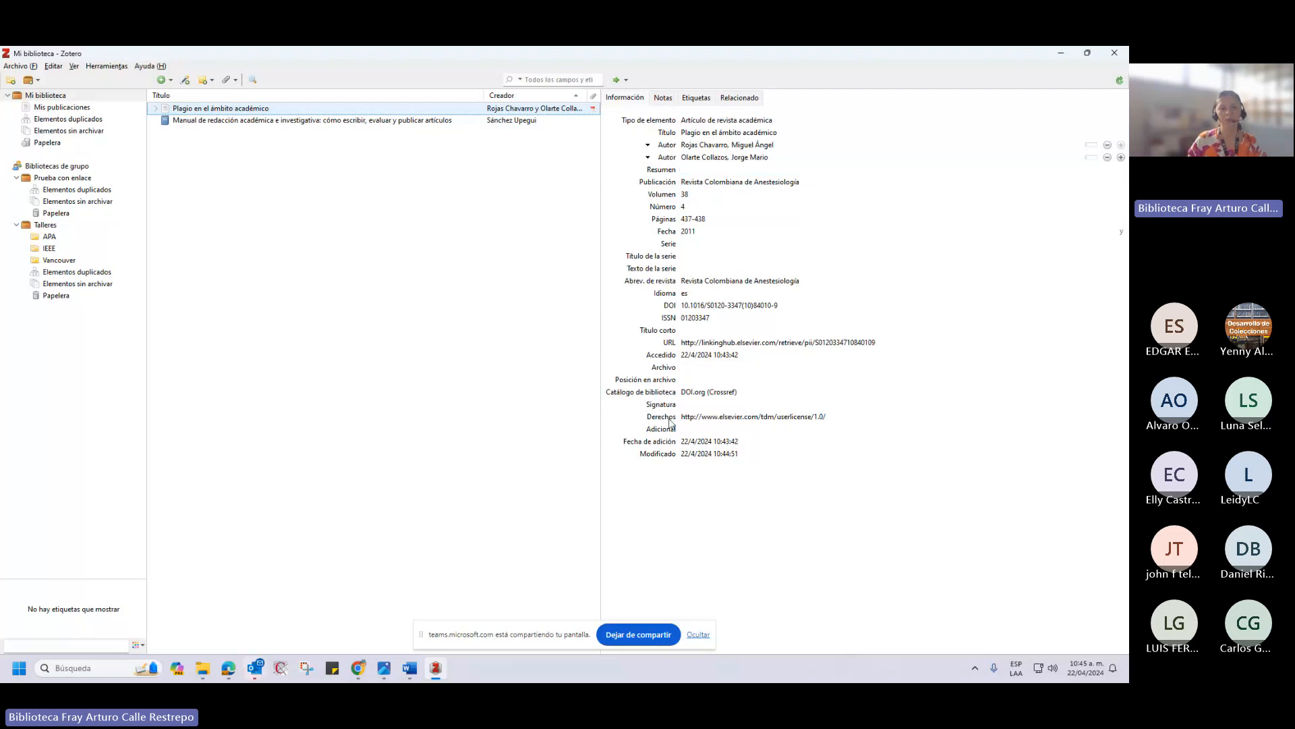
Return to the Word document, merge the section 2.1 quotation into the preceding paragraph, and remove the period before its closing quotation mark.
key(alt+Tab)
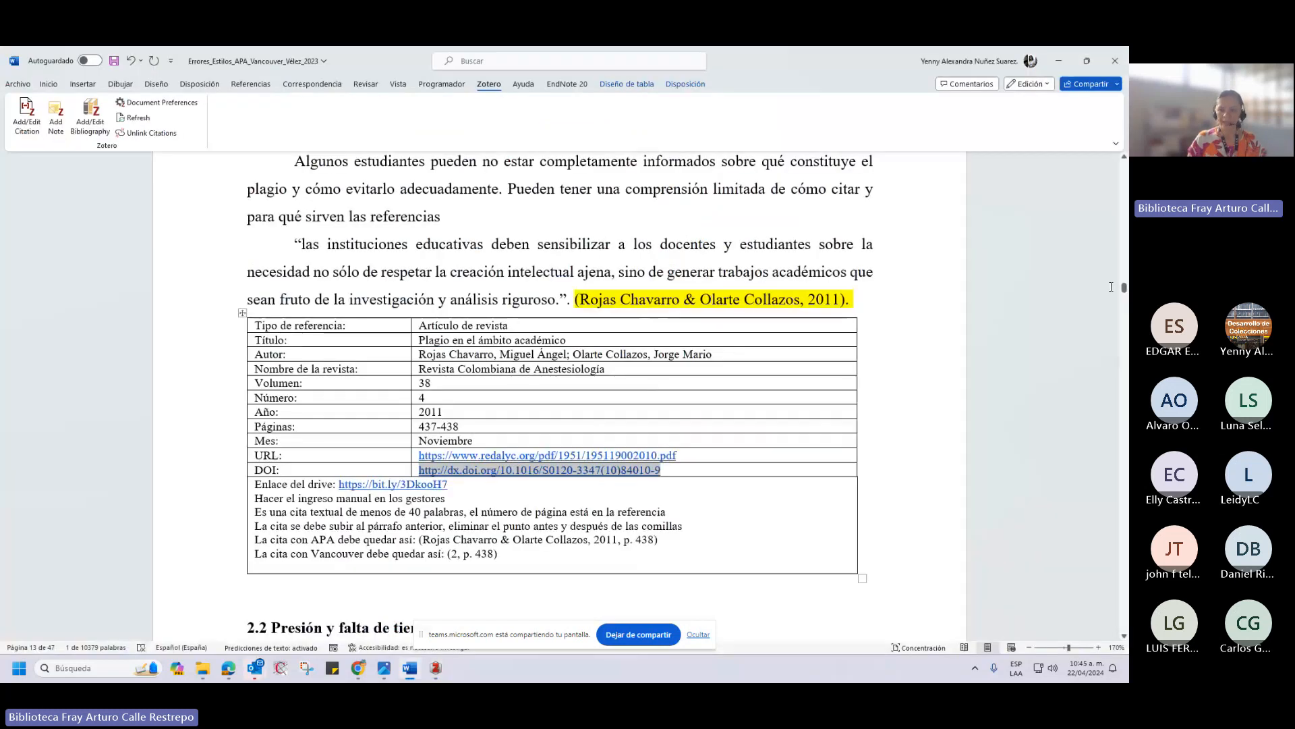
drag(1124, 287, 1124, 287)
click(522, 283)
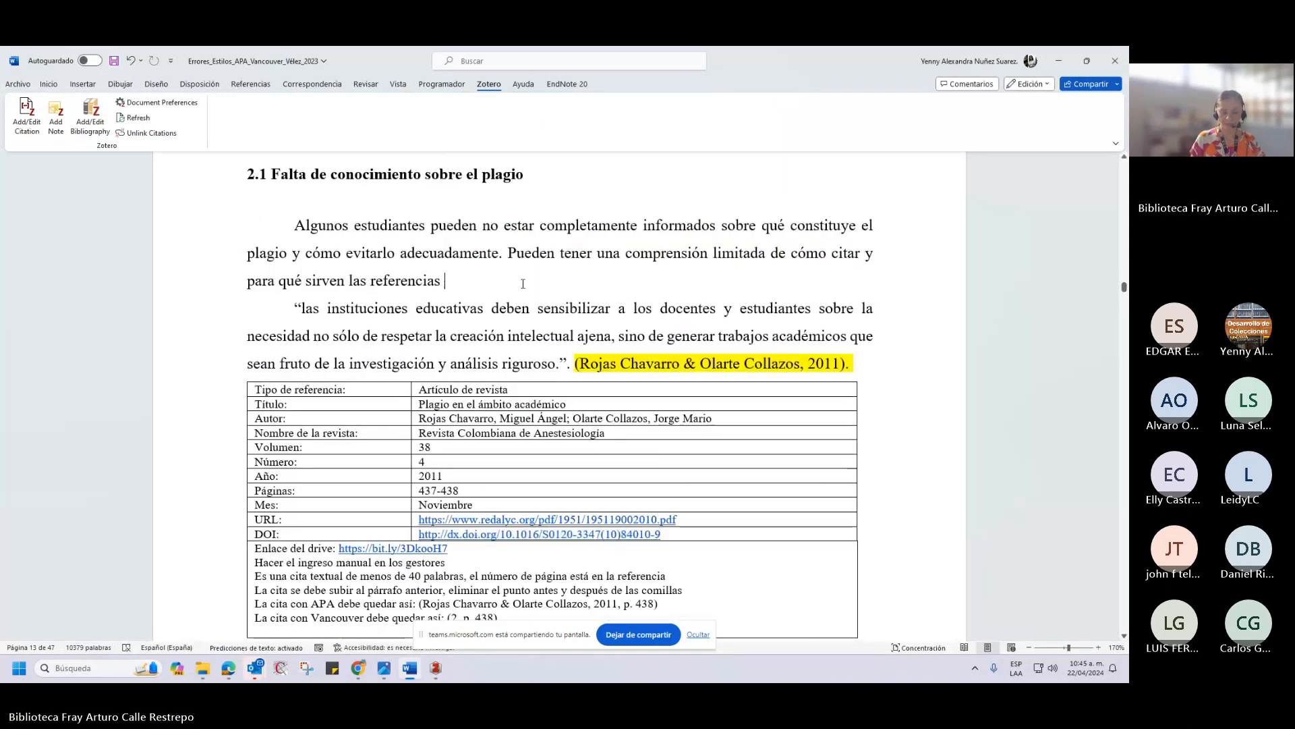
key(Delete)
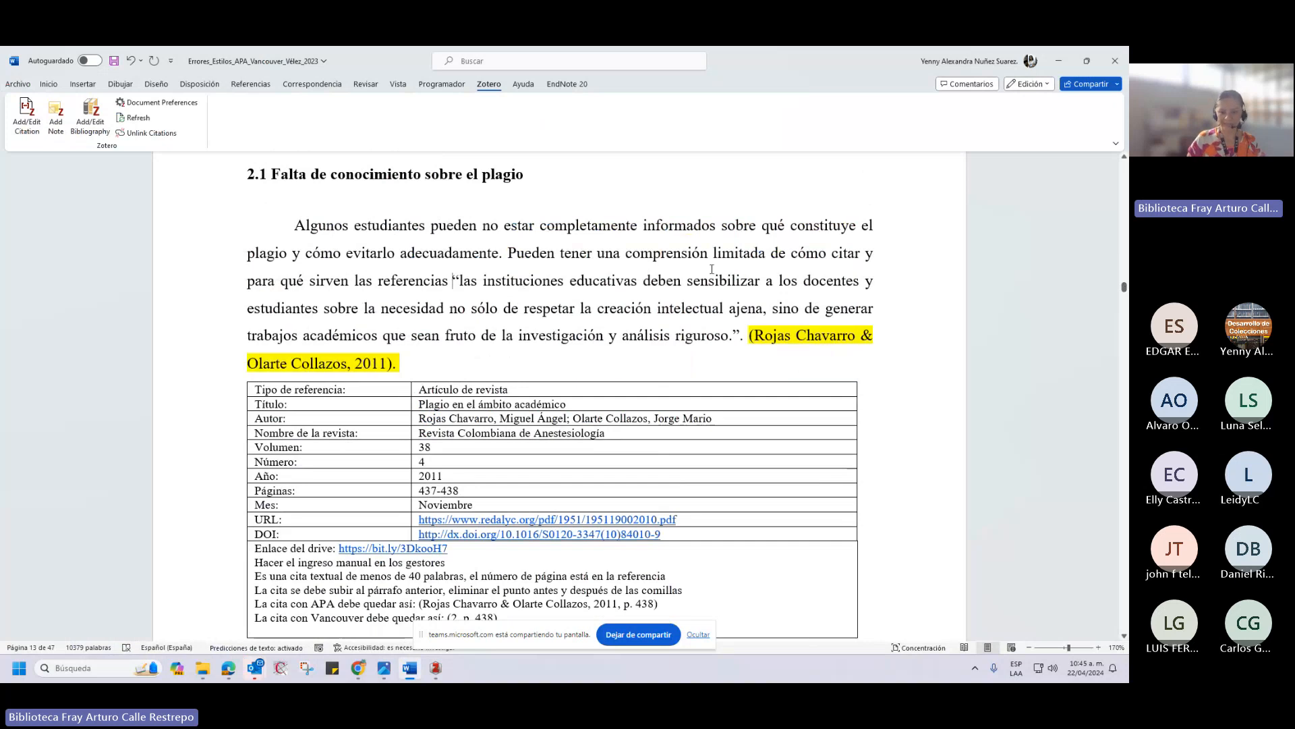
click(735, 336)
key(BackSpace)
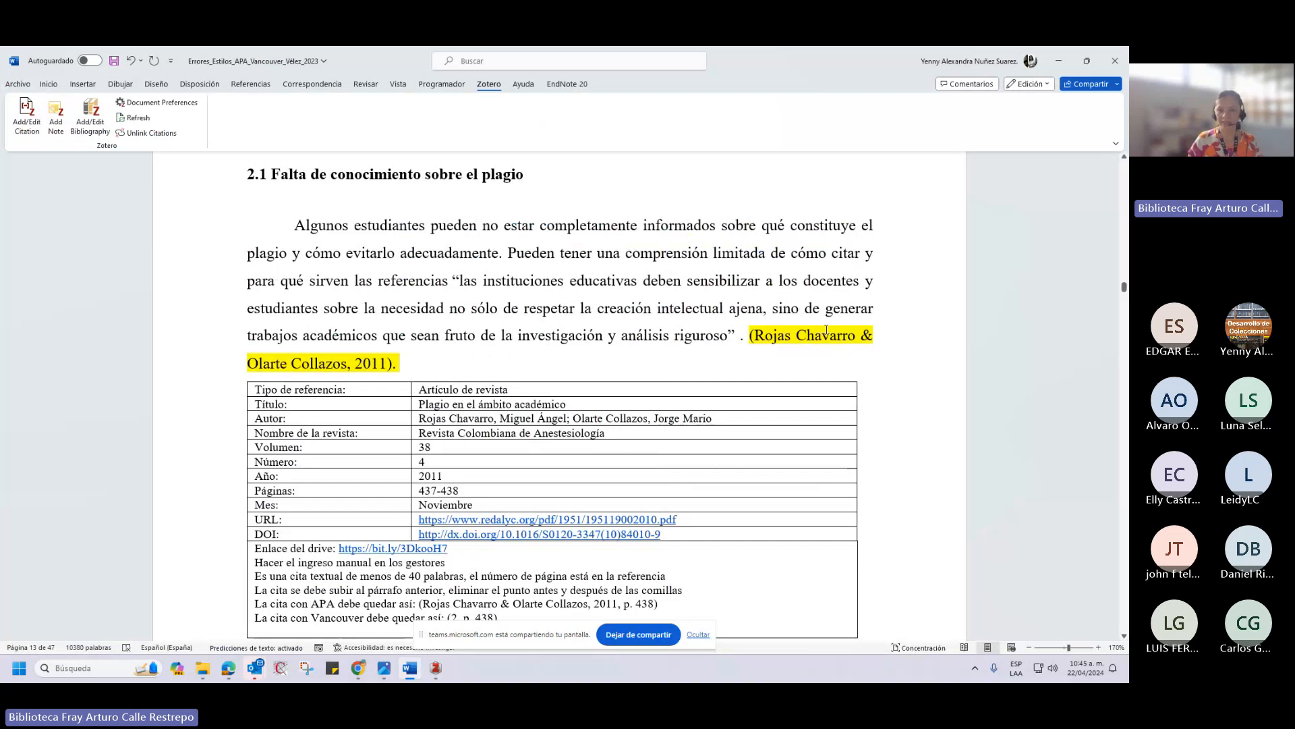
key(alt+Tab)
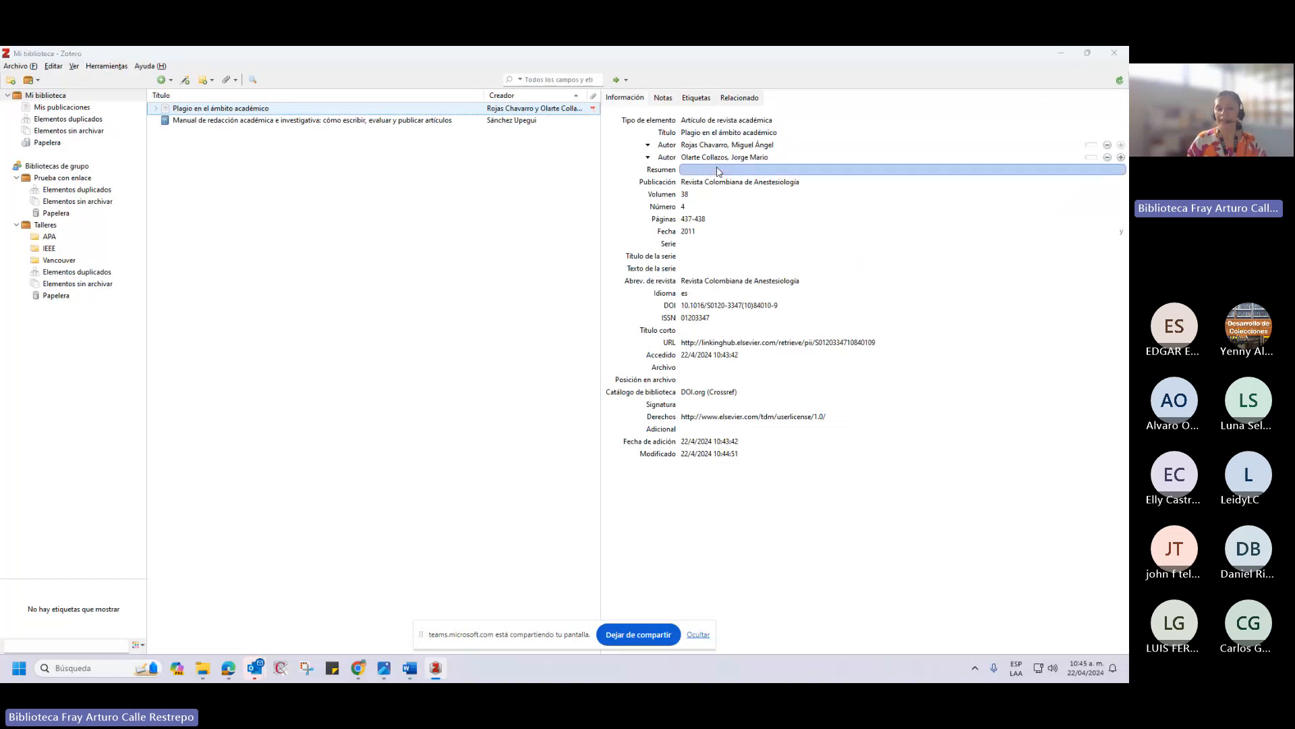
key(alt+Tab)
key(alt+Tab)
key(alt+Tab)
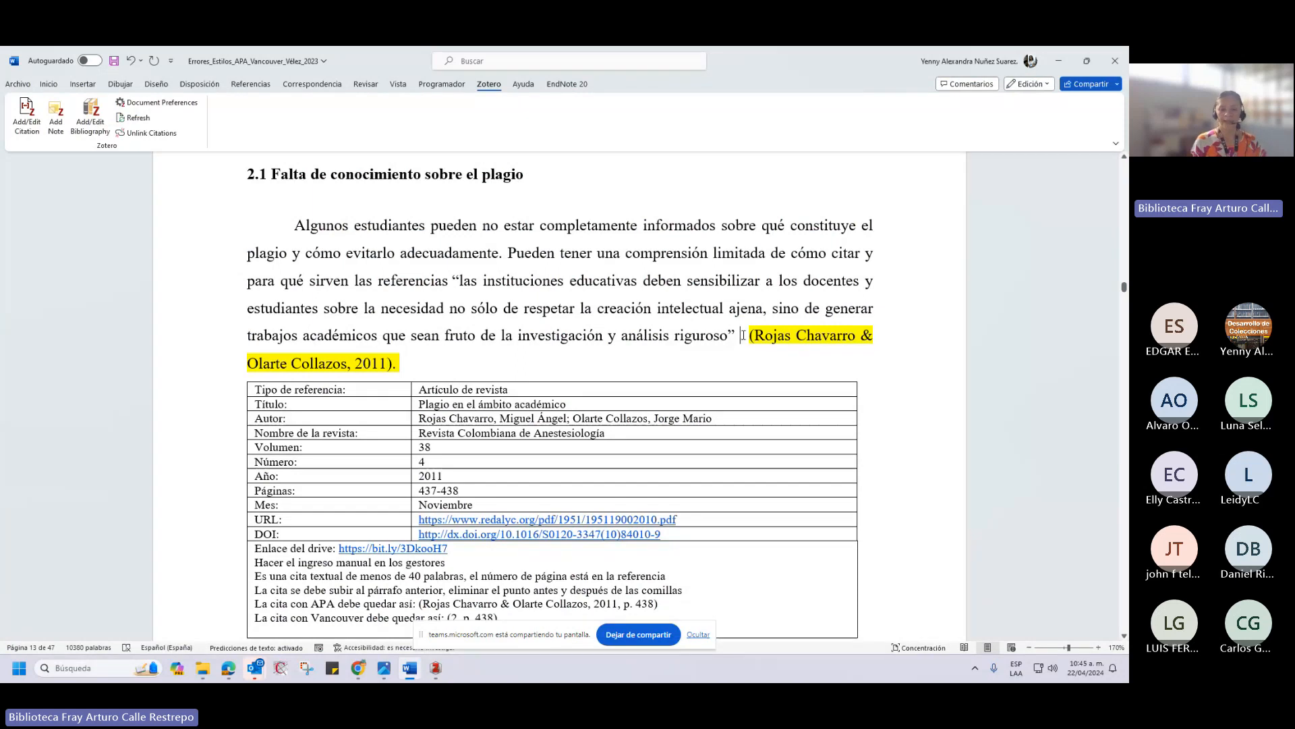
key(Delete)
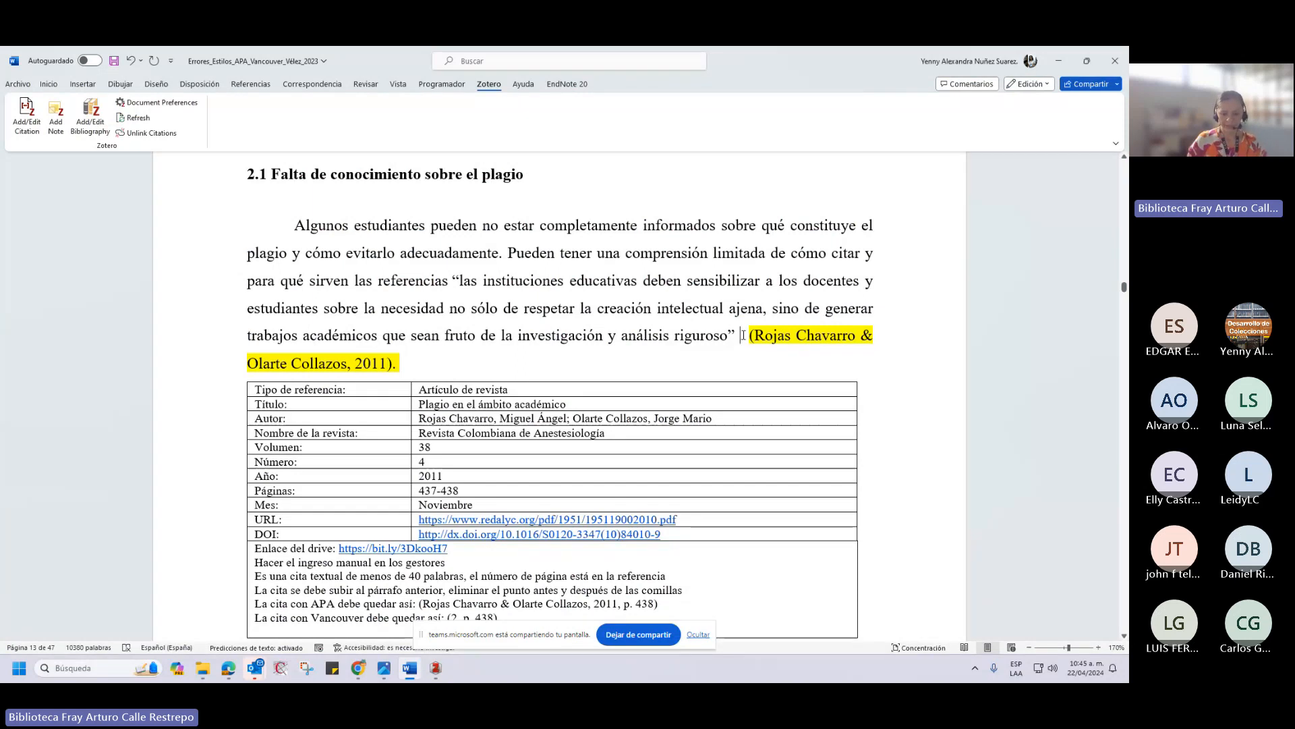
key(ctrl+z)
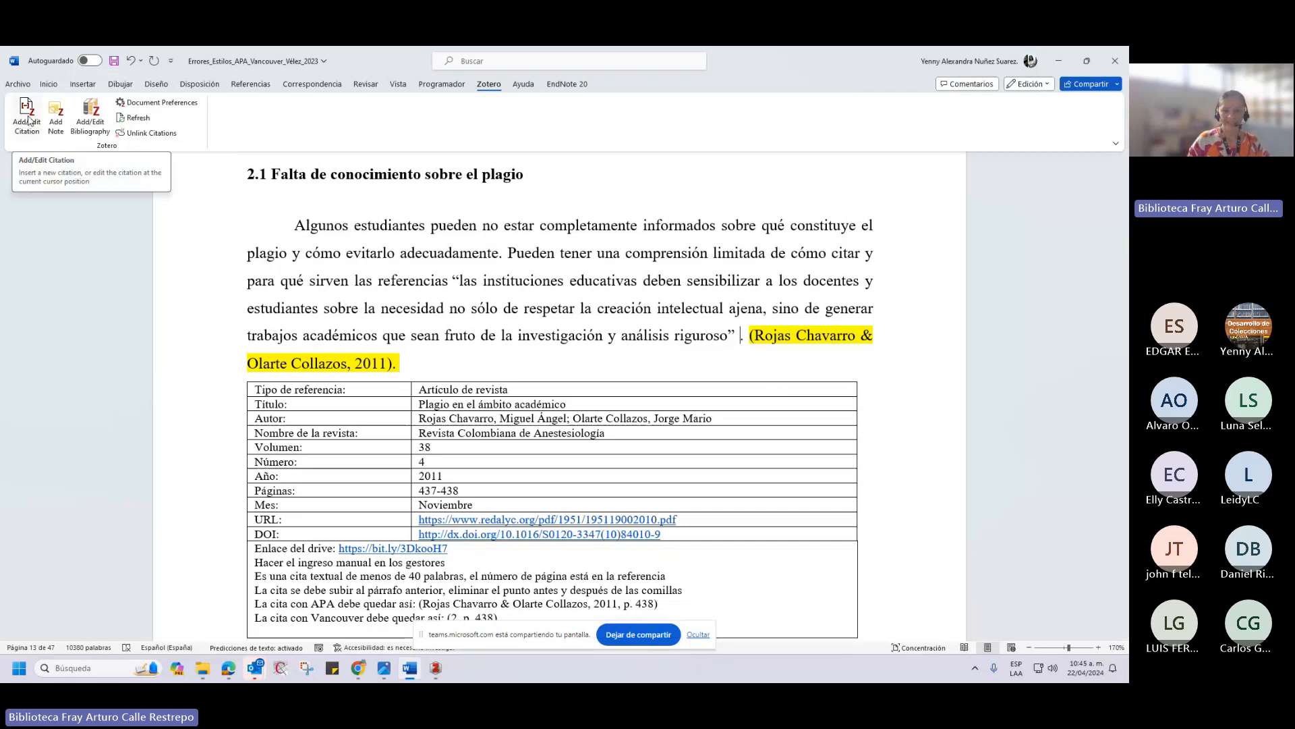
Start a Zotero citation after the section 2.1 quotation and search for the article by its first author's surname.
click(28, 120)
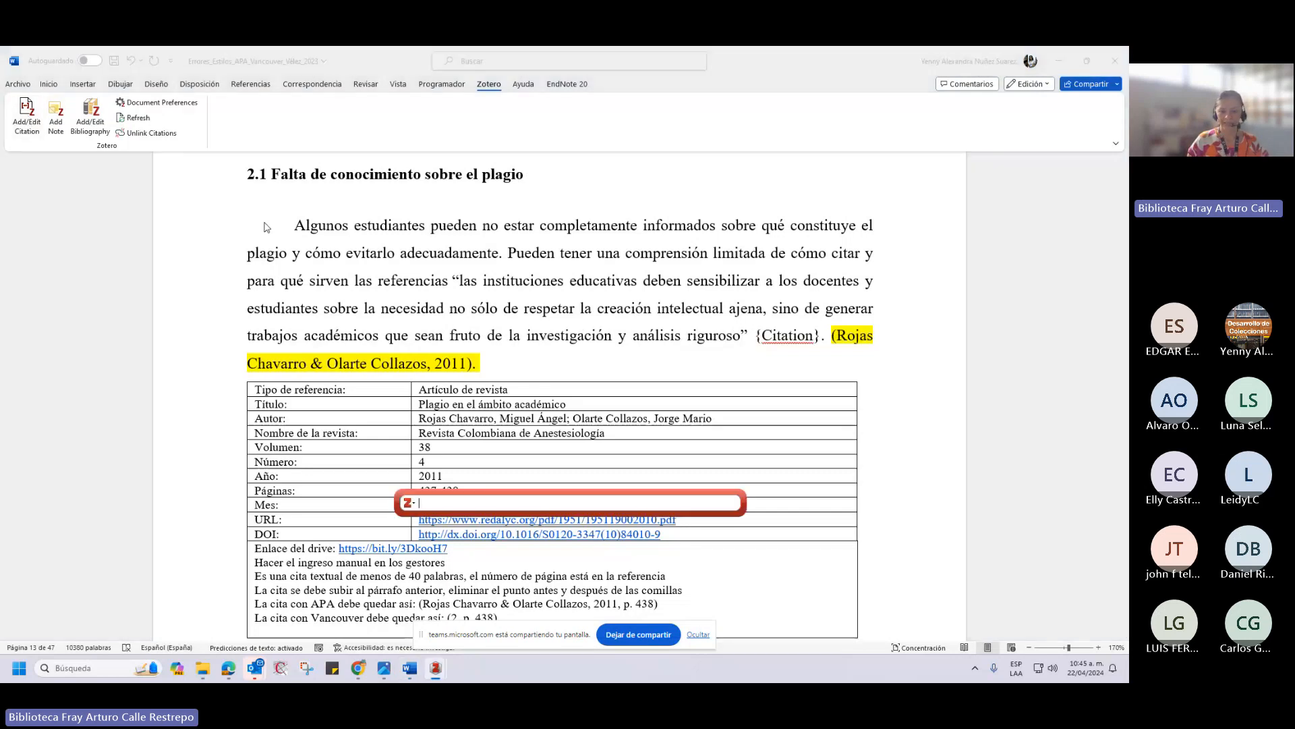
text(r)
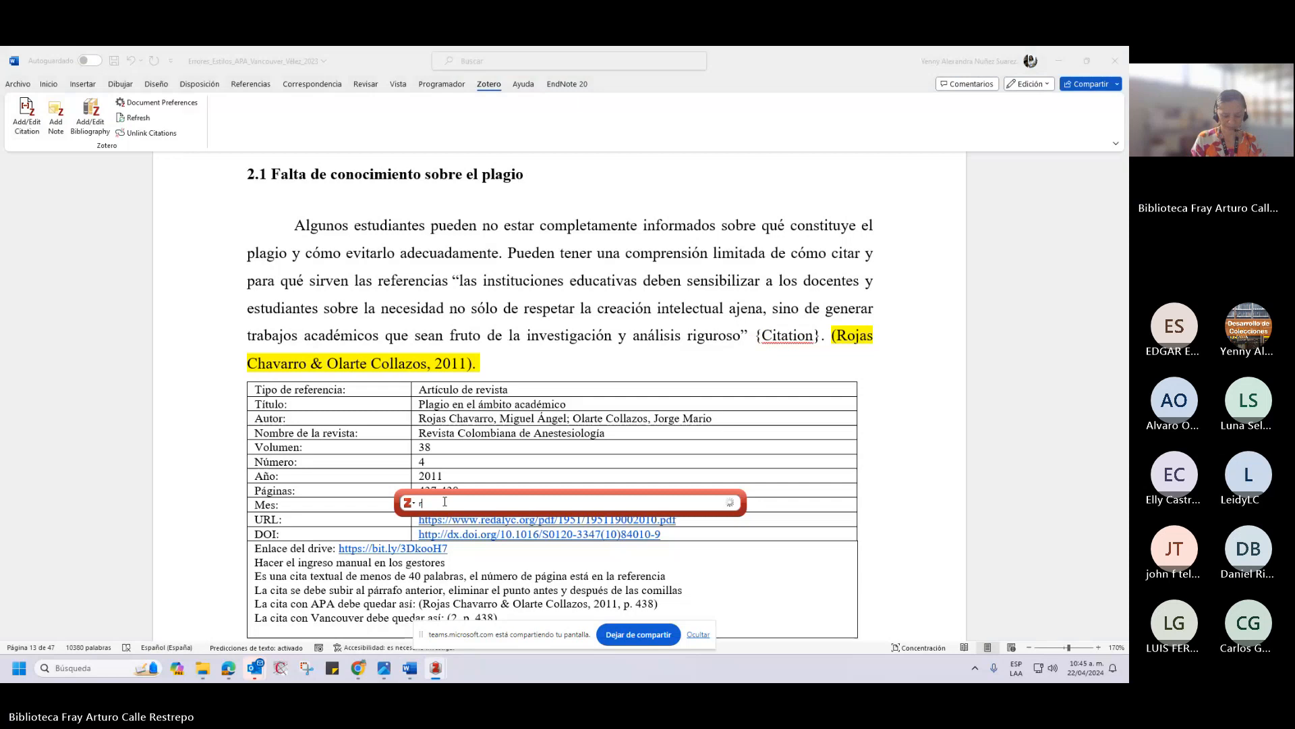
text(ojas ch)
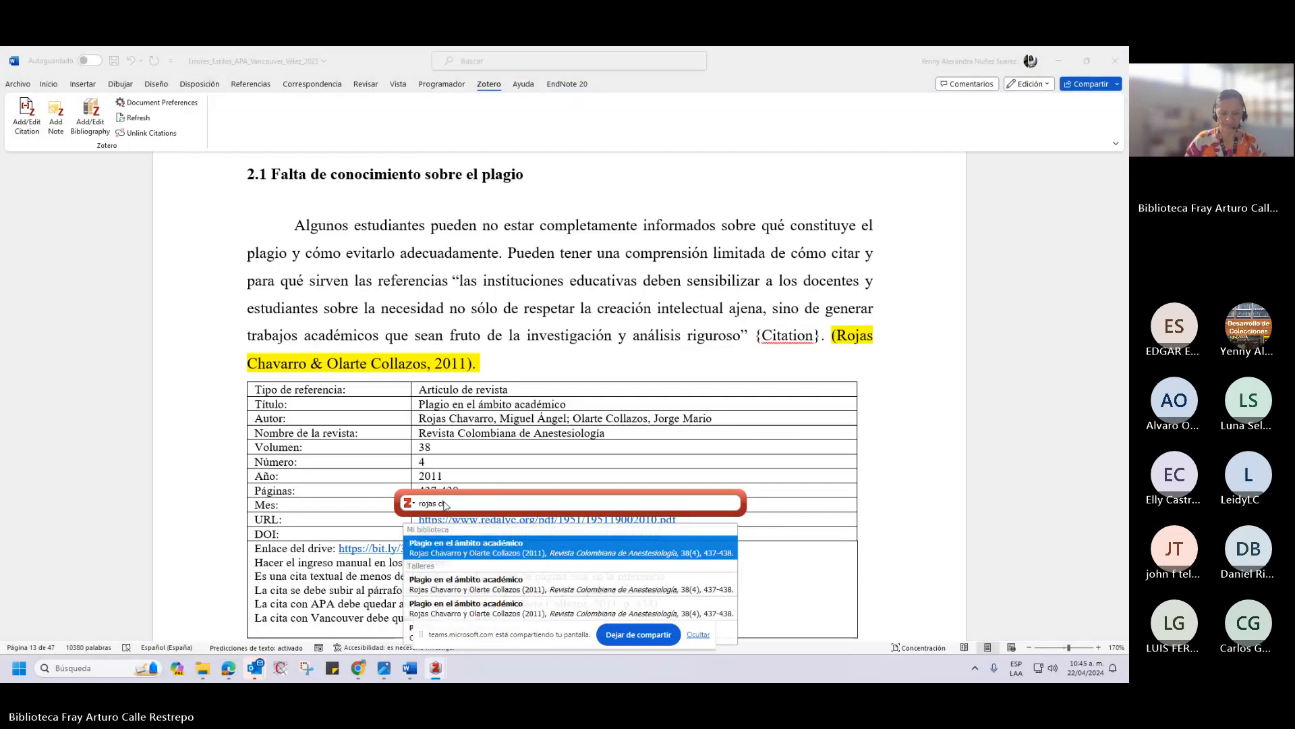
Insert the citation for "Plagio en el ámbito académico" after the quotation in section 2.1, with page 438 as locator.
click(464, 545)
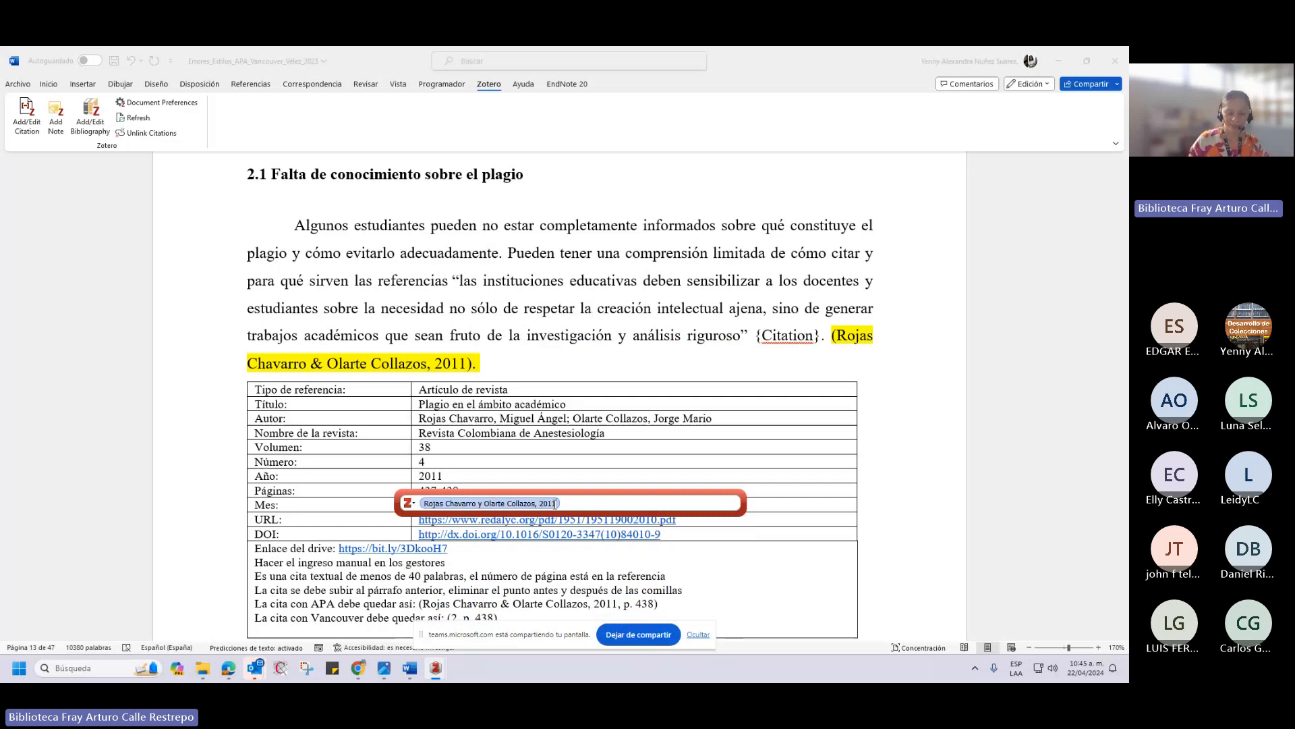
click(515, 504)
click(515, 504)
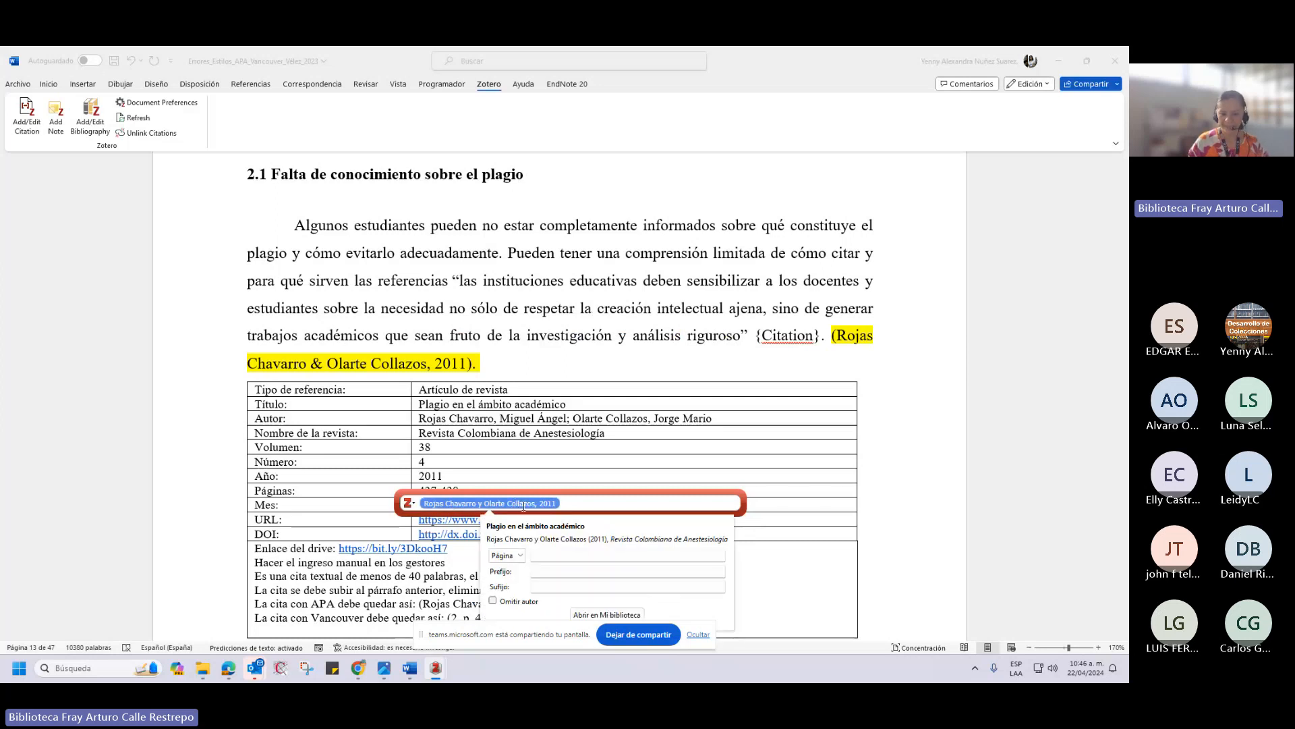
click(542, 555)
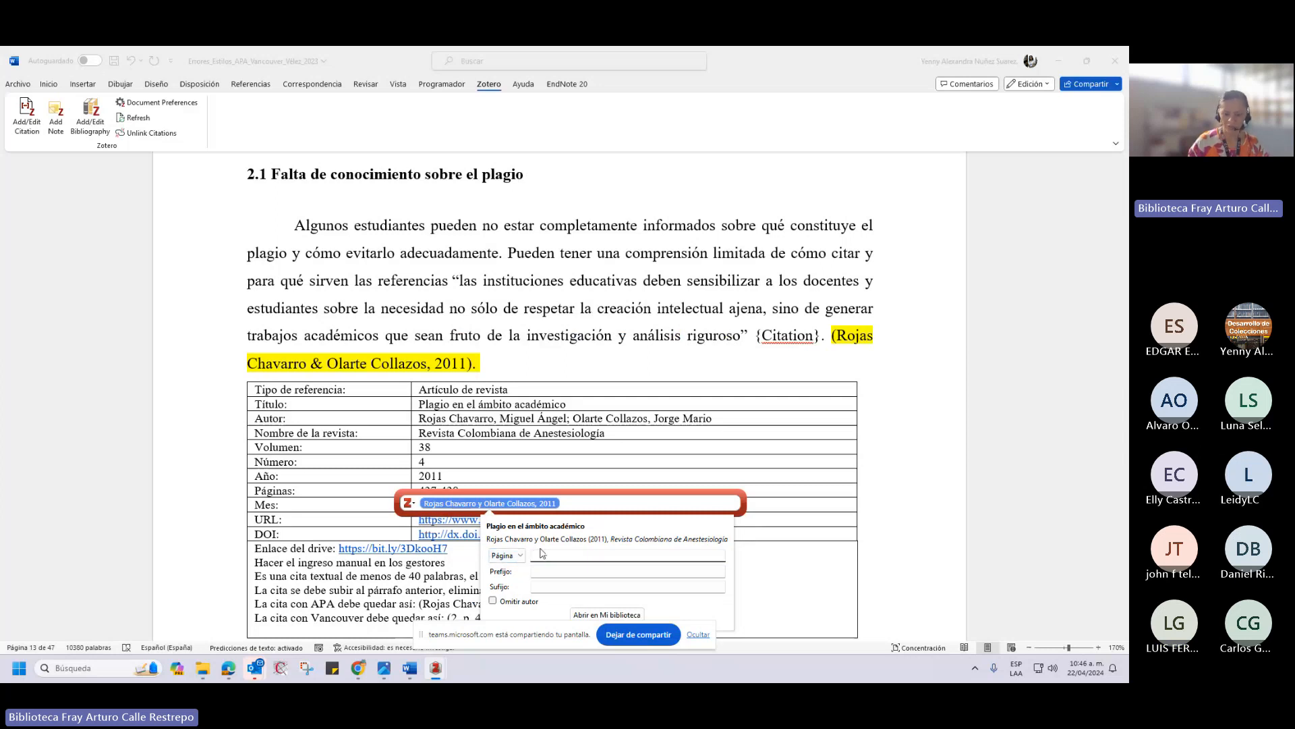
text(438)
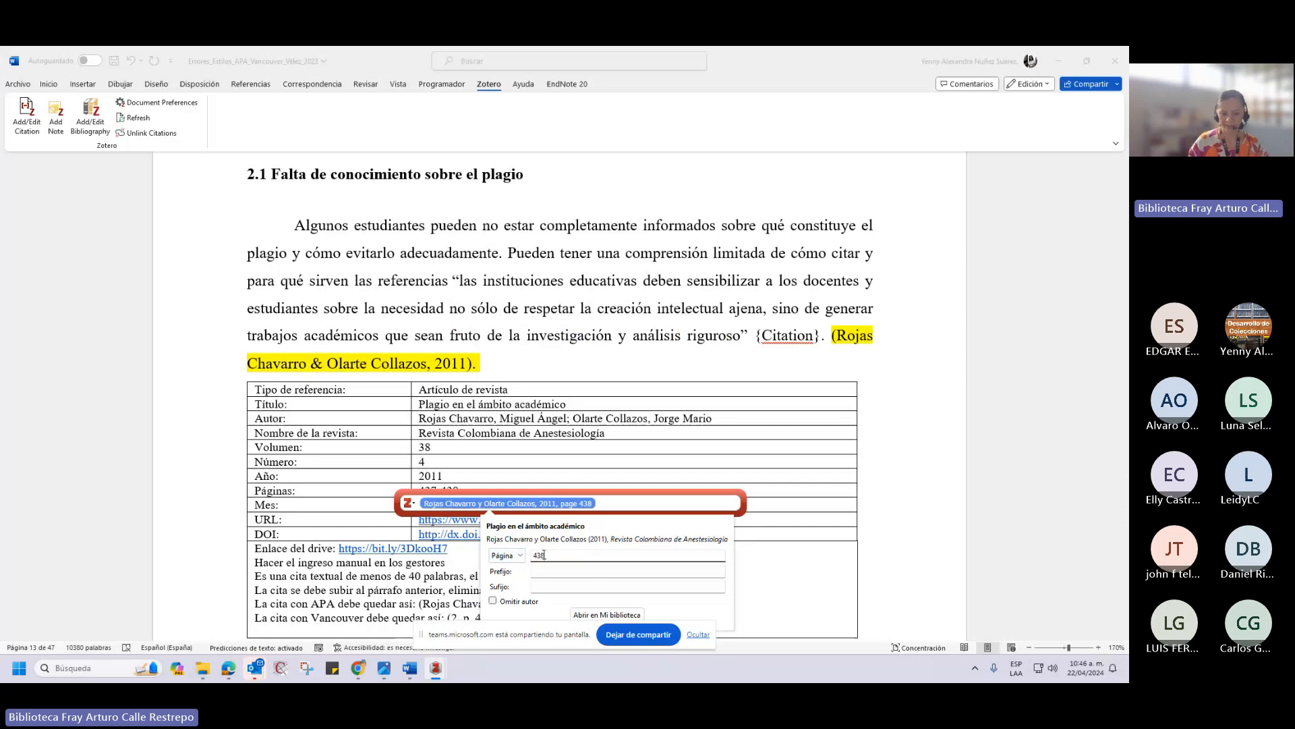
click(520, 555)
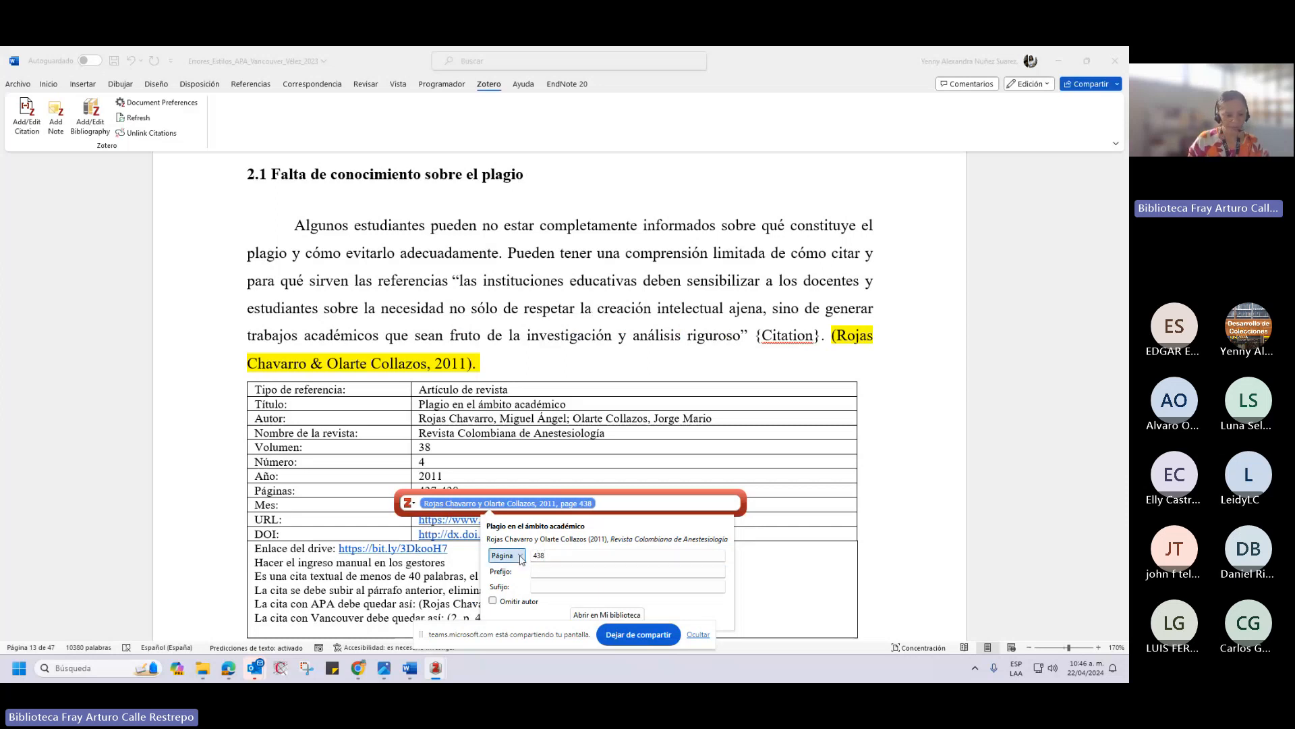
click(578, 555)
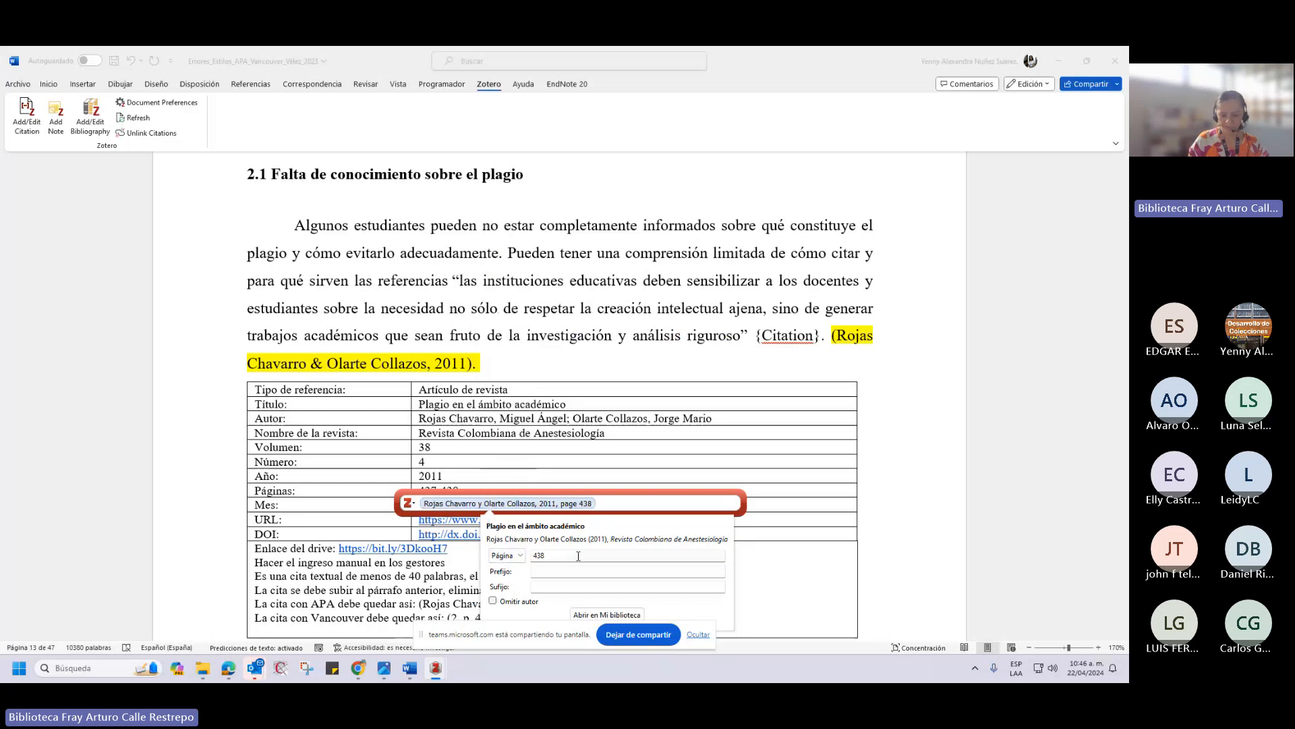
click(606, 501)
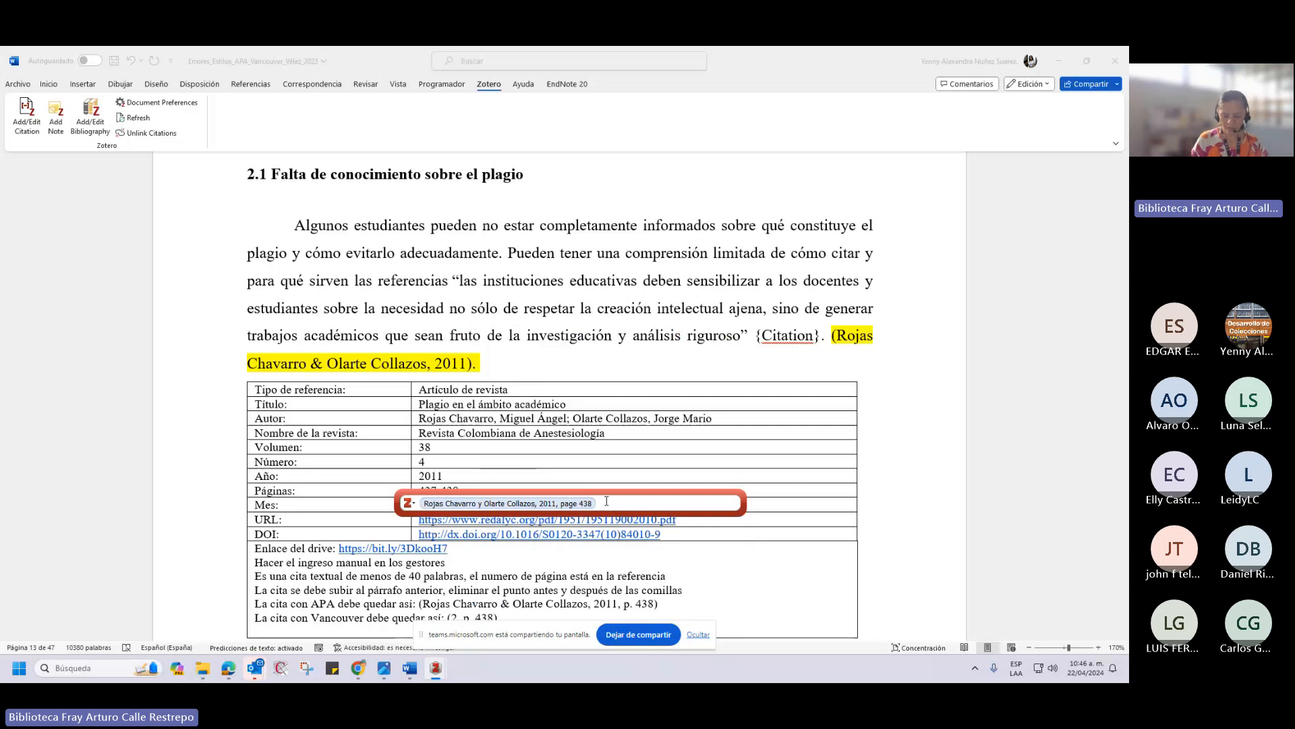
key(Return)
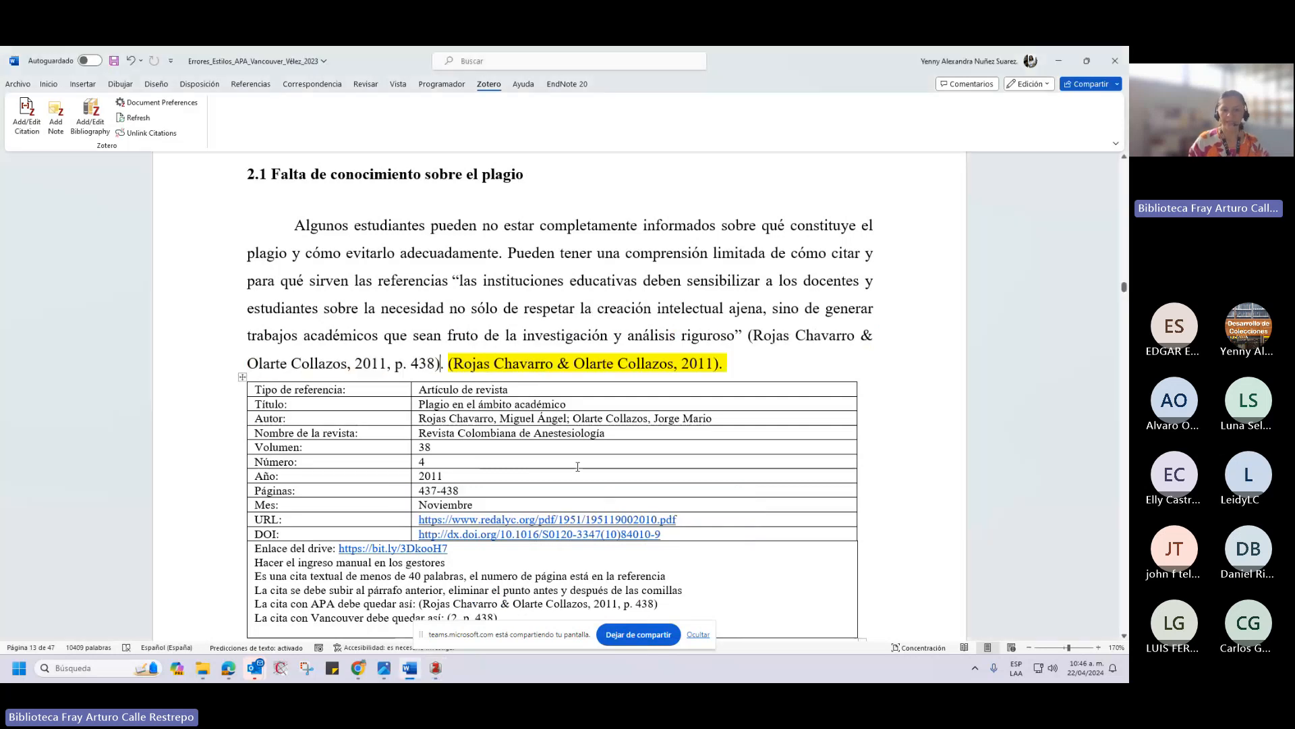
Compare the new citation with the earlier book citation, and delete the redundant yellow-highlighted citation at the end of the section 2.1 paragraph.
click(788, 336)
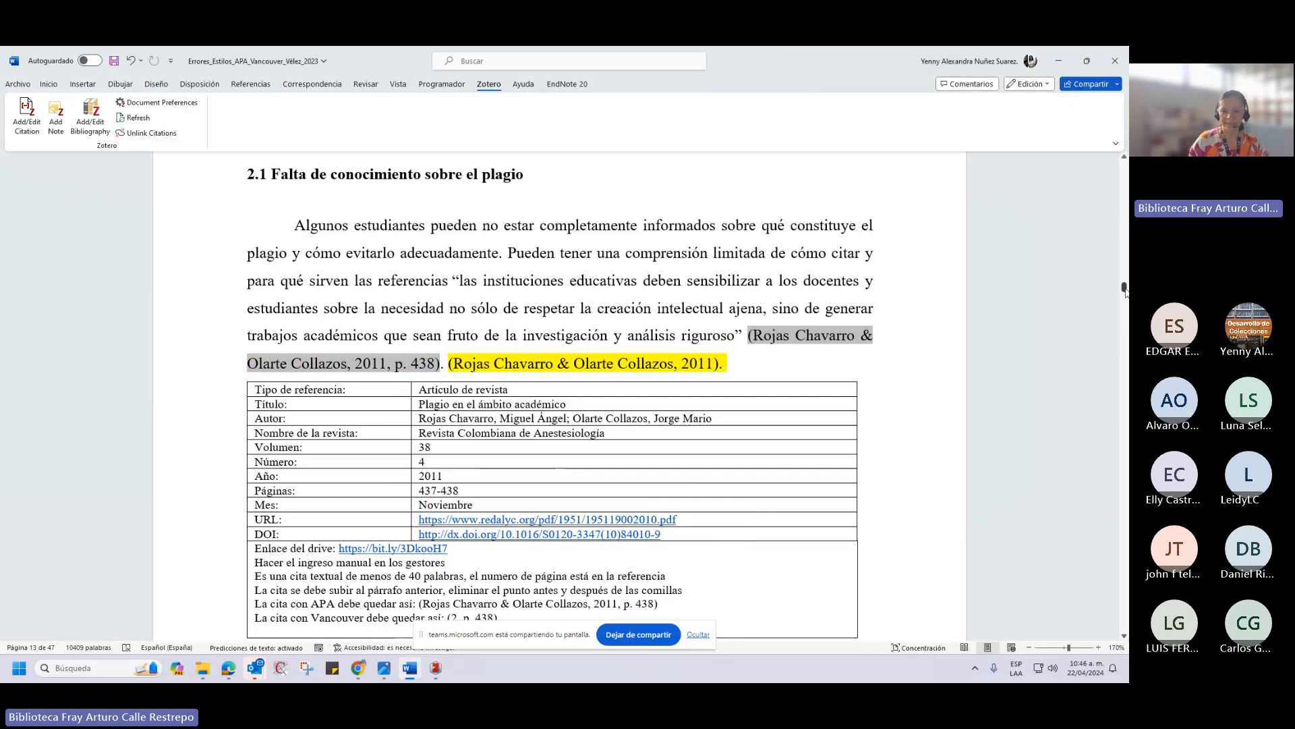
drag(1125, 289, 1123, 267)
click(399, 379)
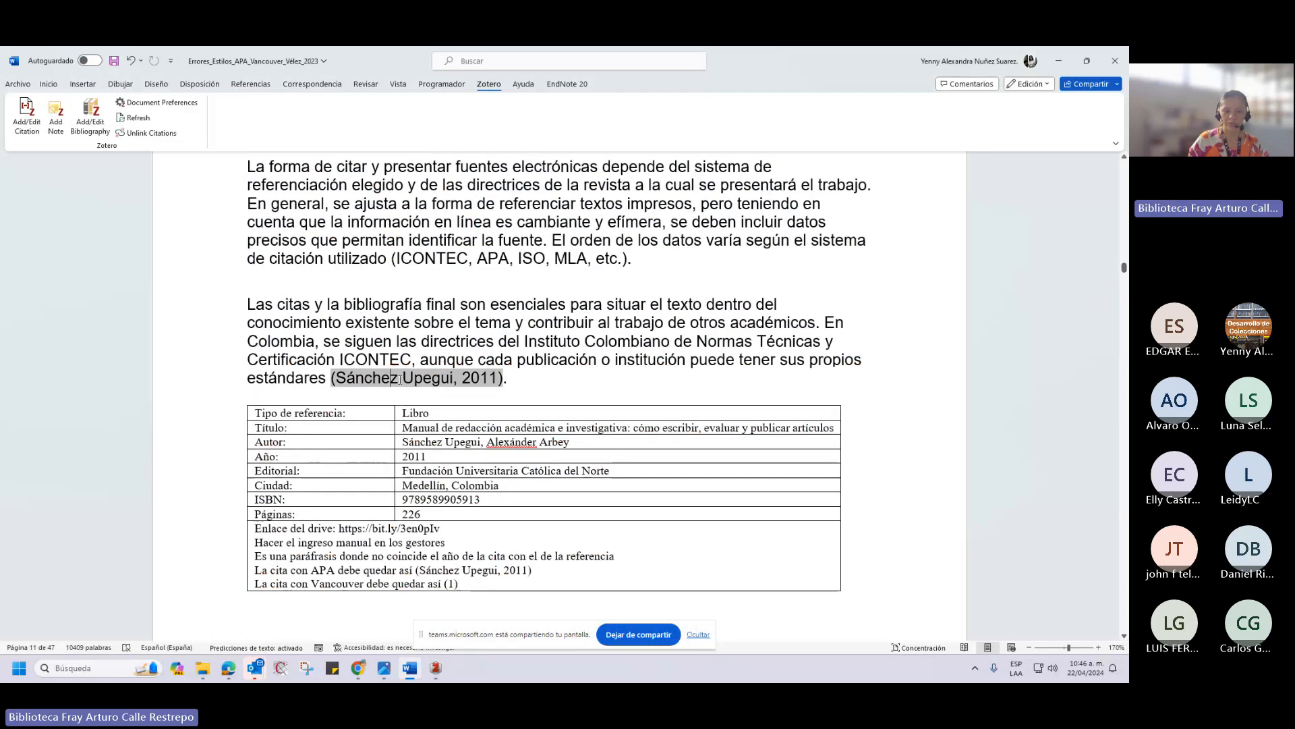
click(424, 379)
drag(1124, 268, 1125, 290)
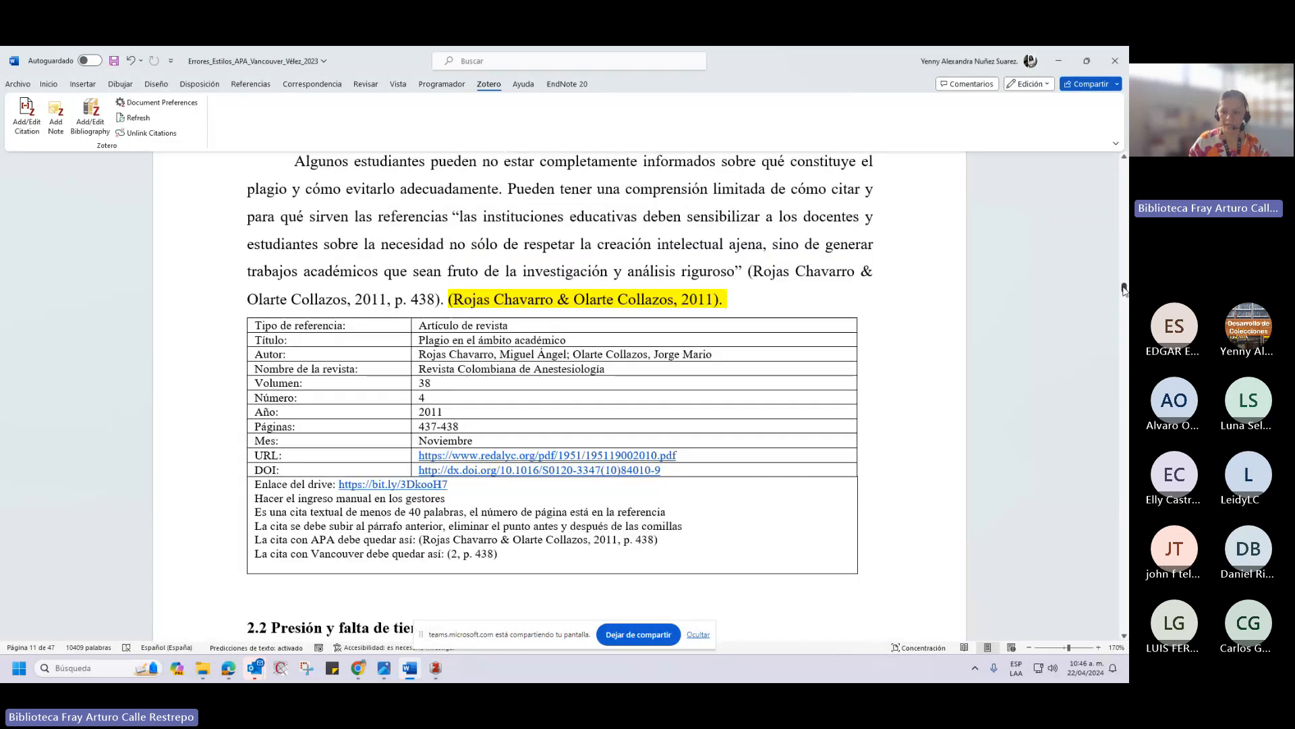
click(816, 272)
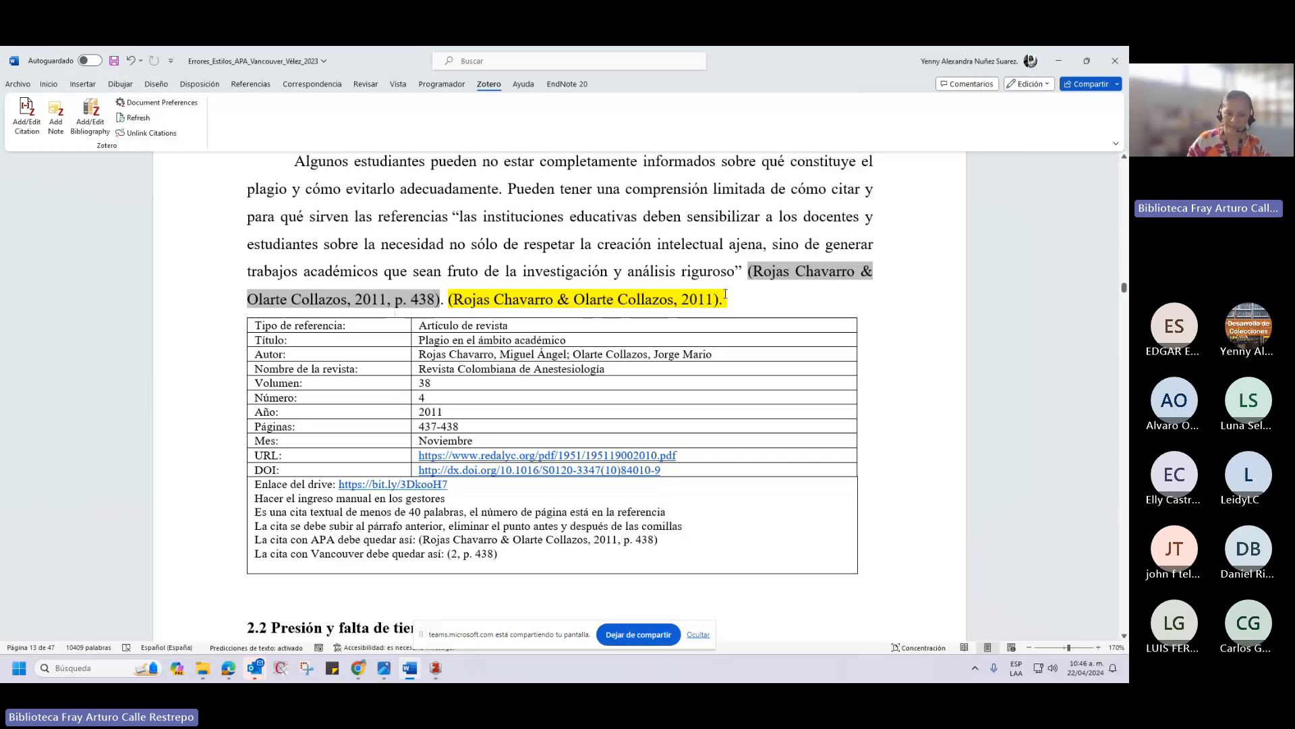
drag(725, 294, 450, 301)
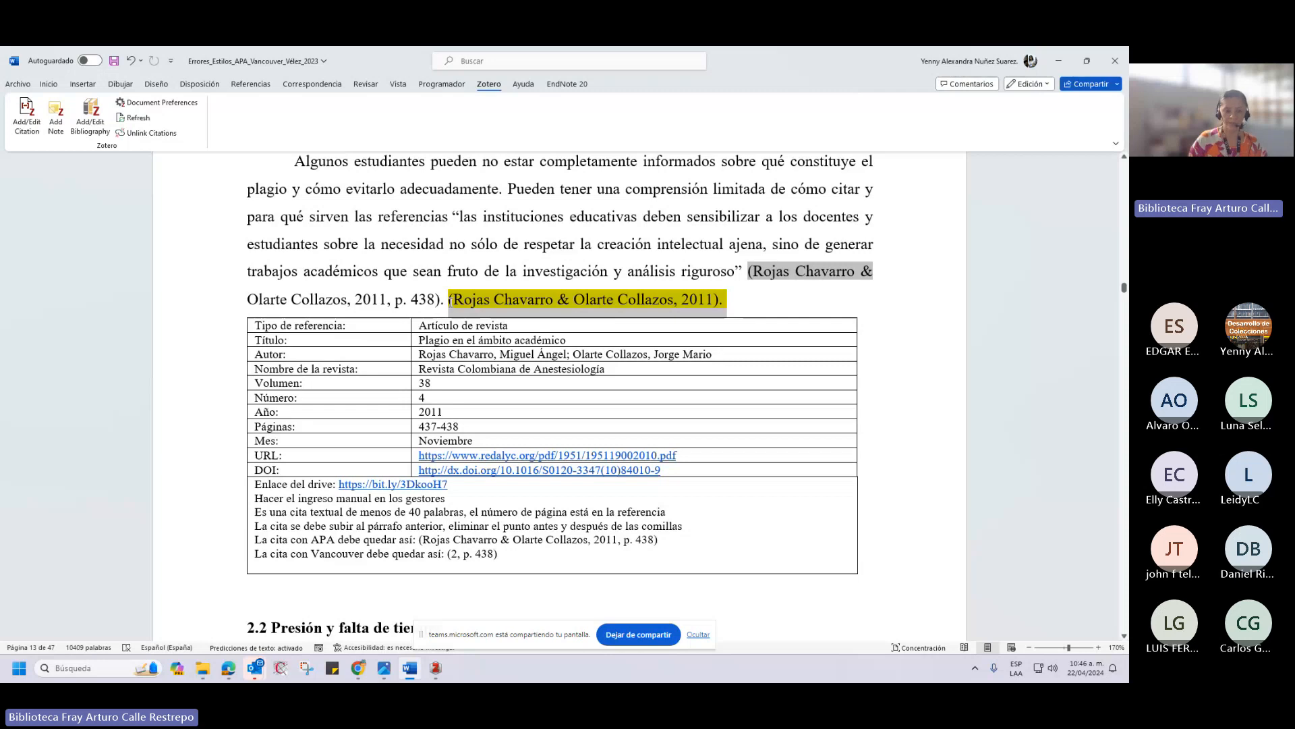
key(Delete)
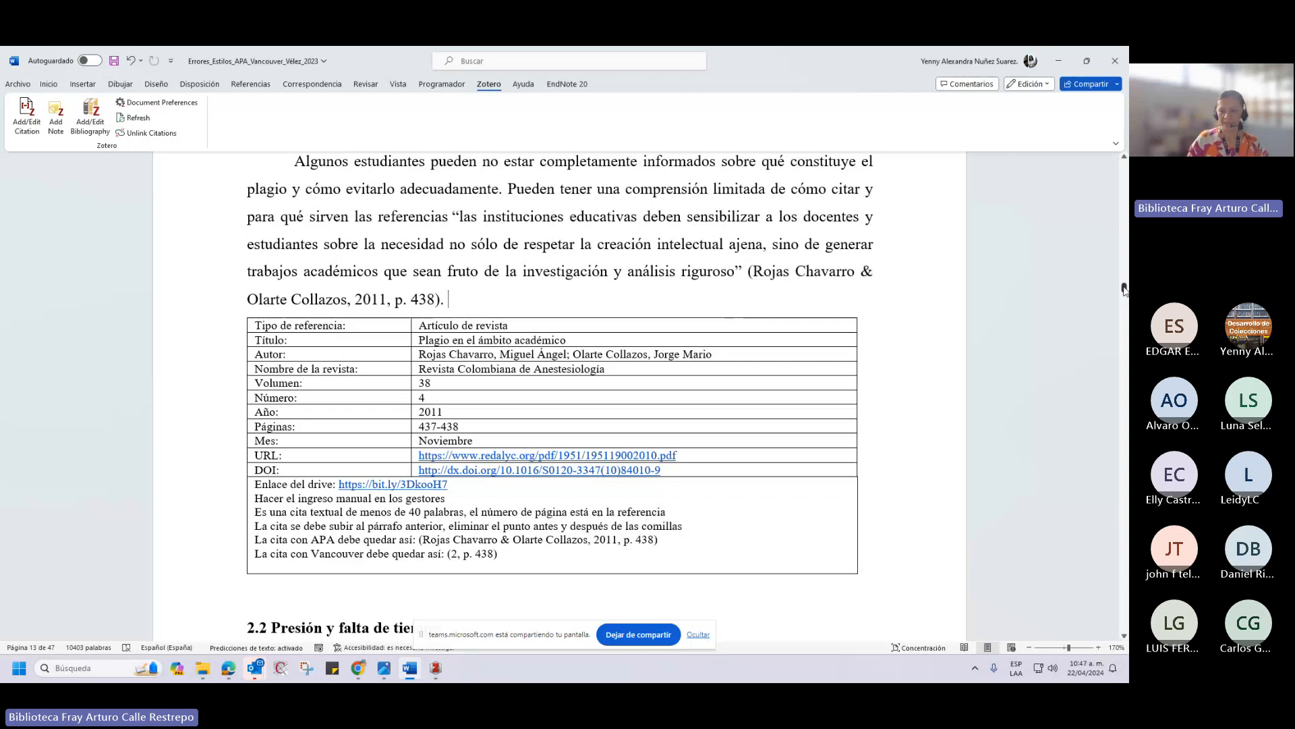
Check the generated bibliography entries at the end of the document, and return to the citation in section 2.1.
drag(1124, 288, 1127, 425)
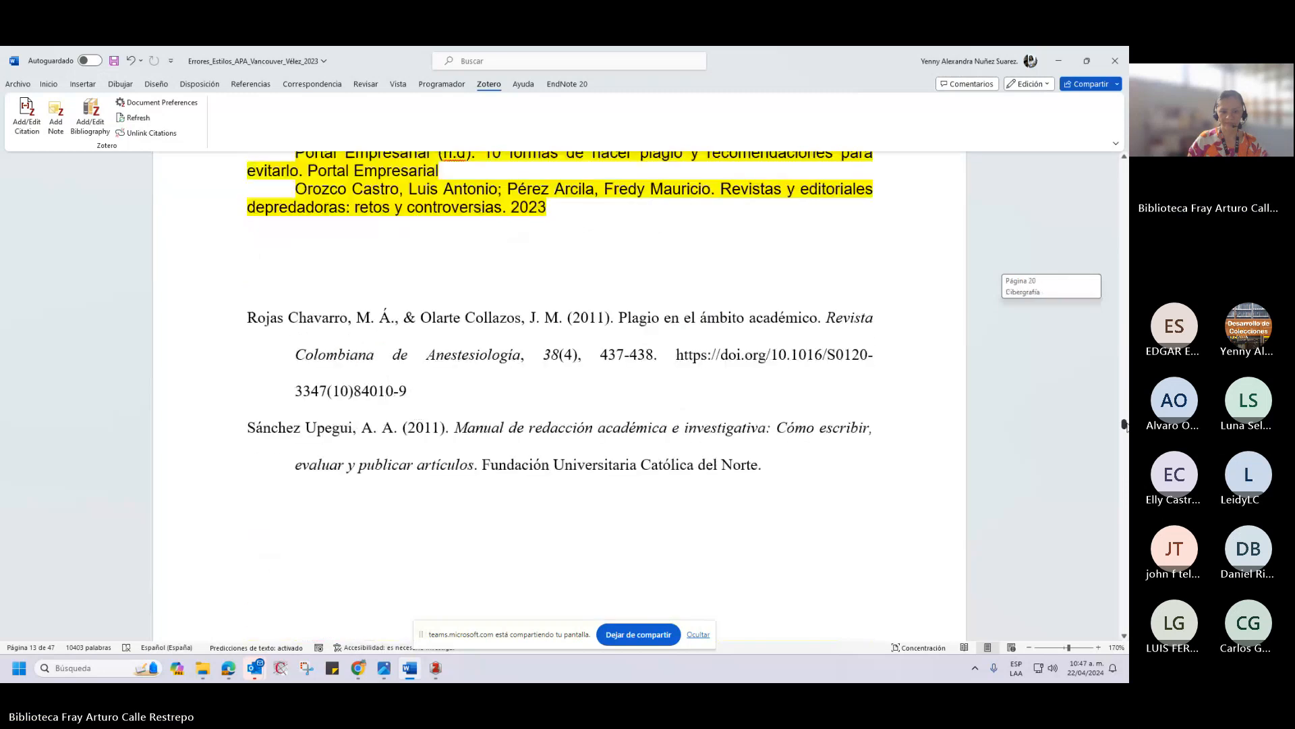
click(557, 353)
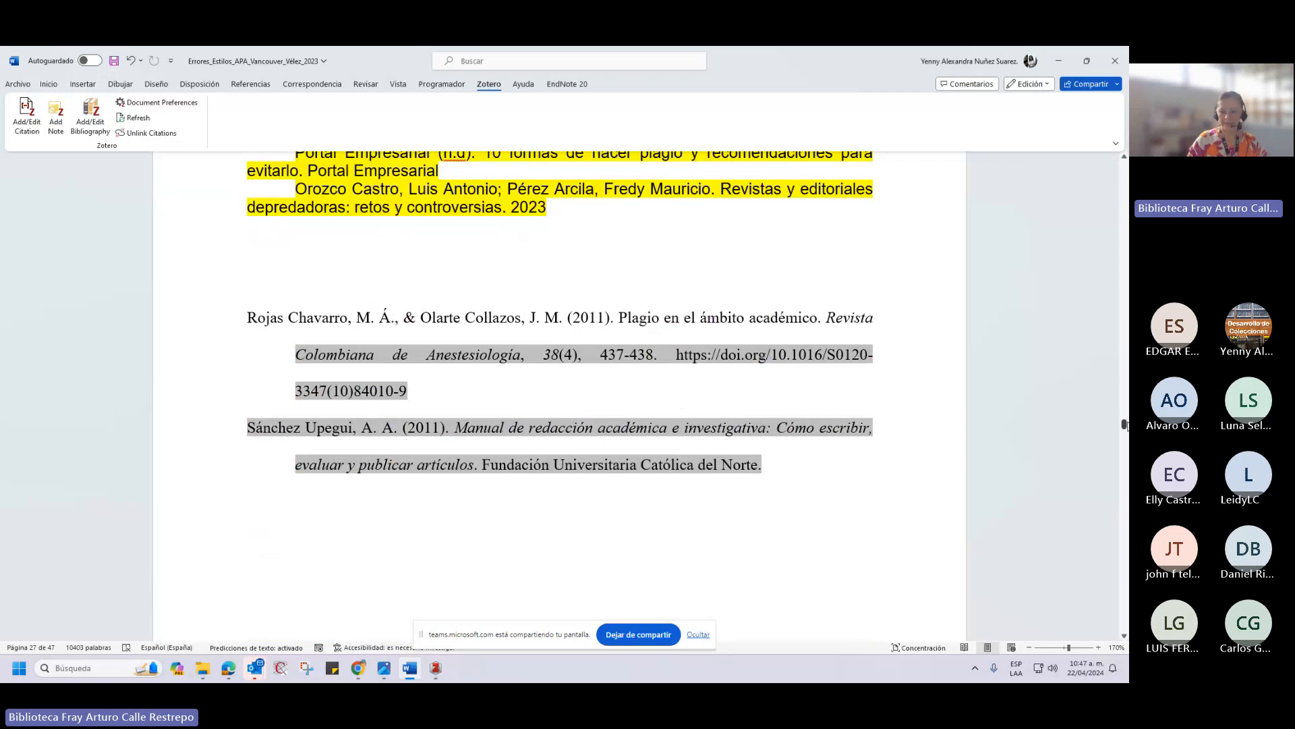
drag(1125, 424, 1124, 291)
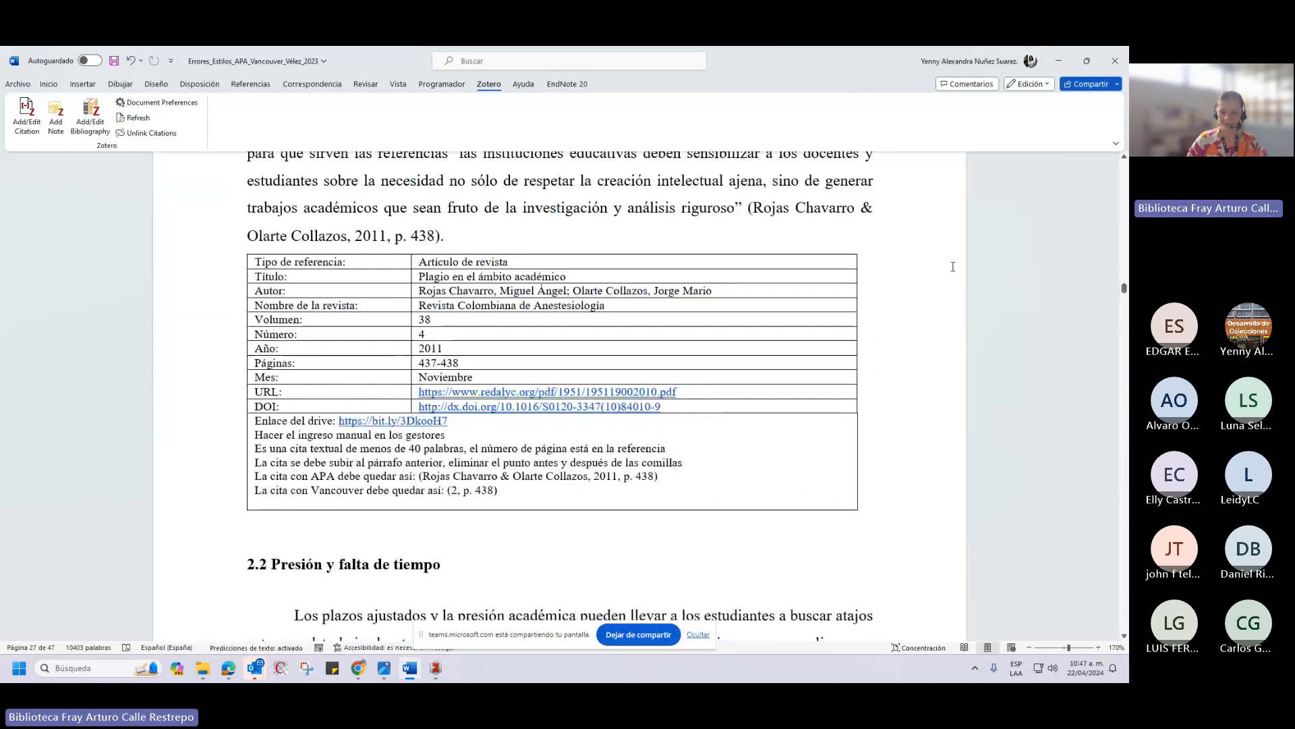
click(867, 209)
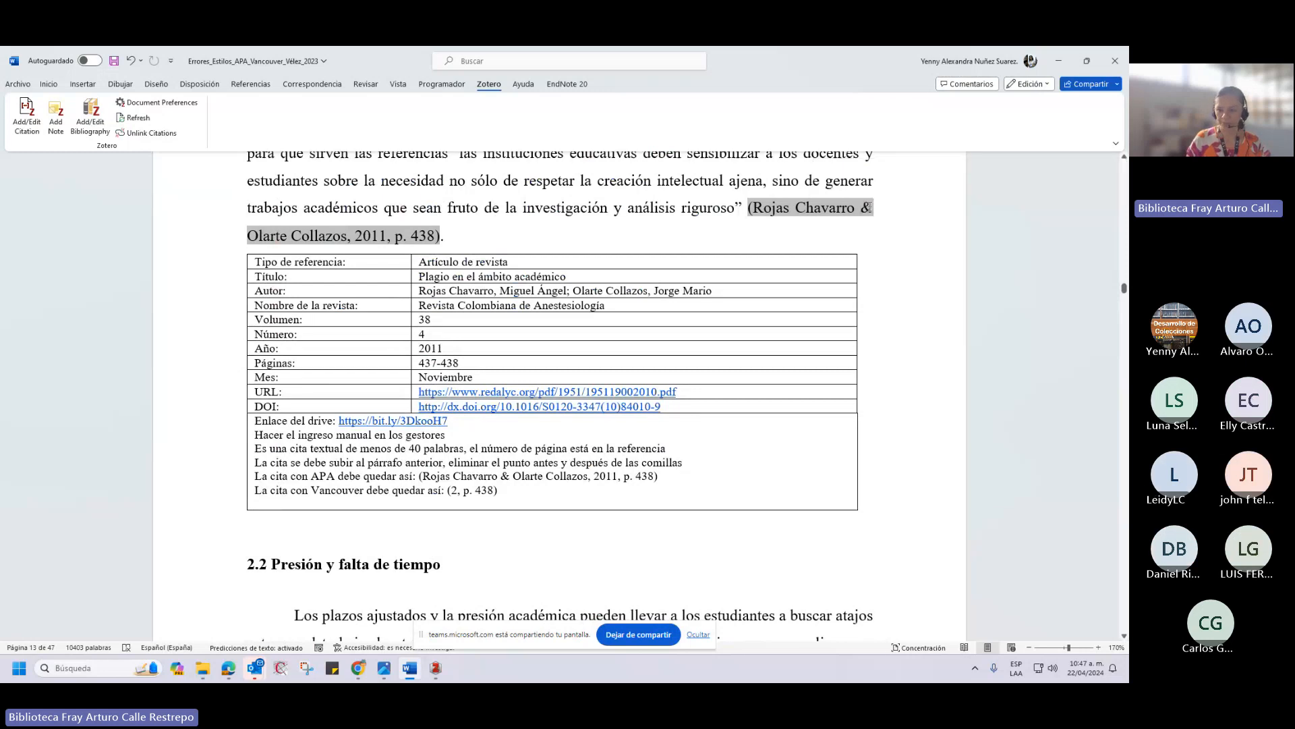
Copy the URL from the reference table of the thesis "El plagio académico: la letrada ilegalidad".
drag(1124, 290, 1126, 308)
click(511, 566)
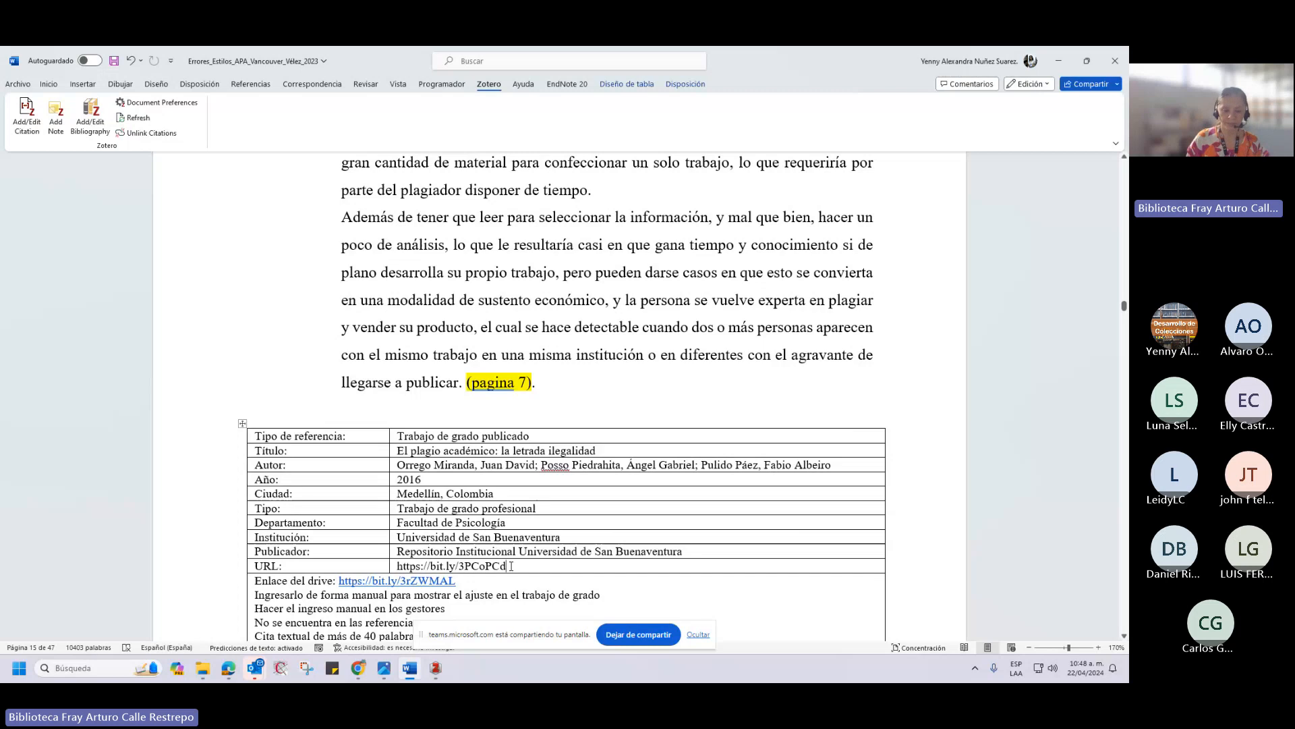
drag(512, 567, 398, 567)
key(ctrl+c)
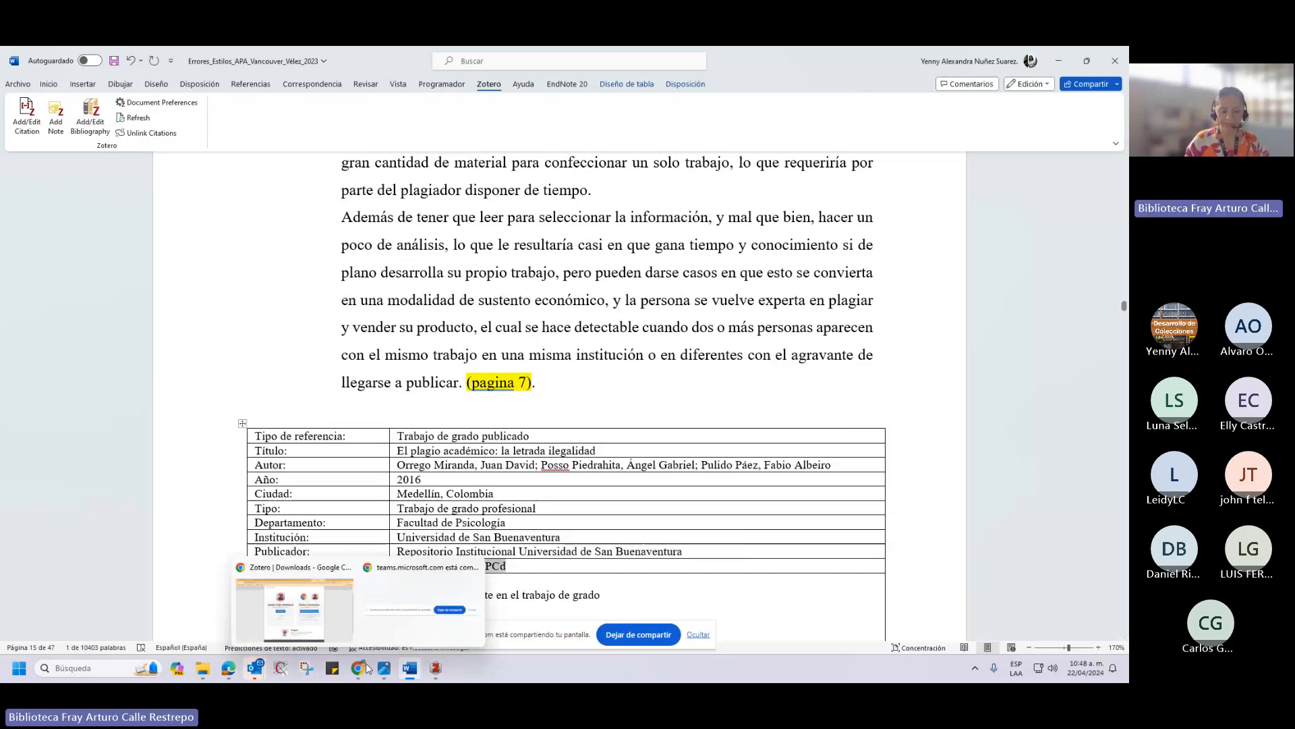
Switch to Zotero, examine the first page of the PDF attached to "Plagio en el ámbito académico", and close it.
mouse_move(439, 670)
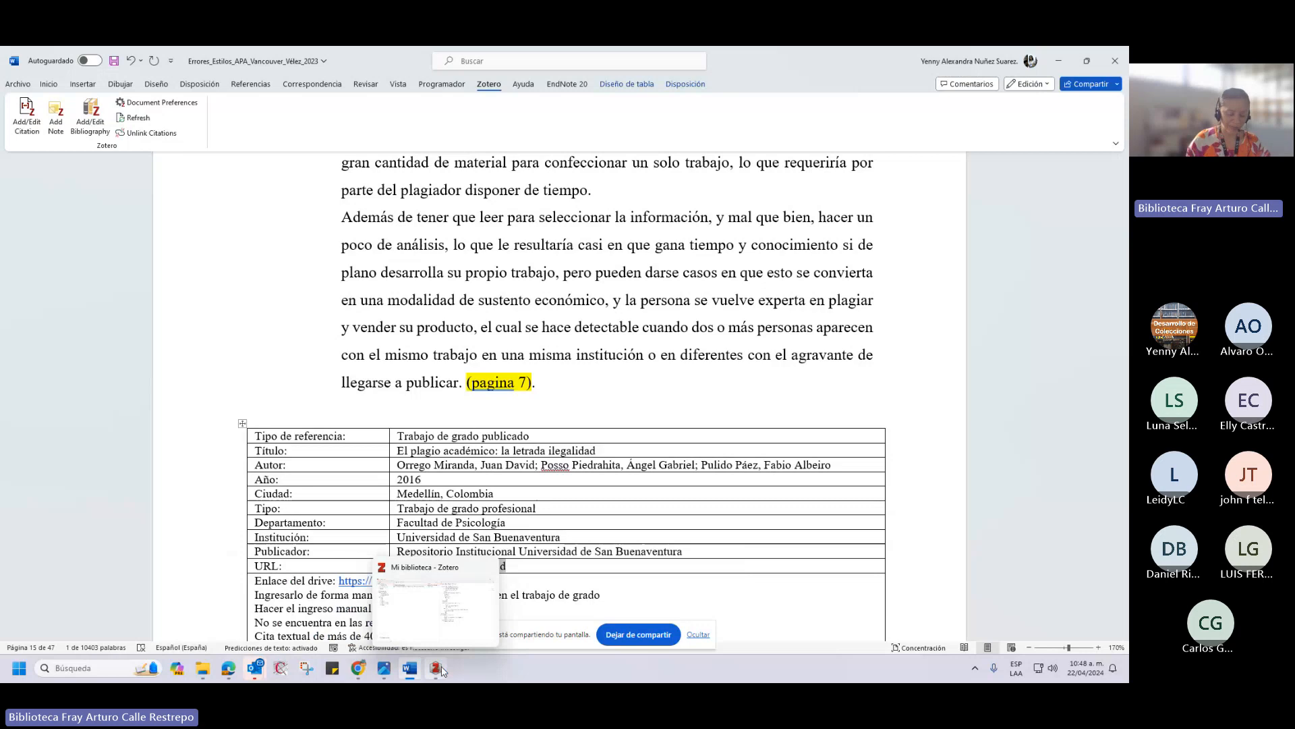
click(439, 611)
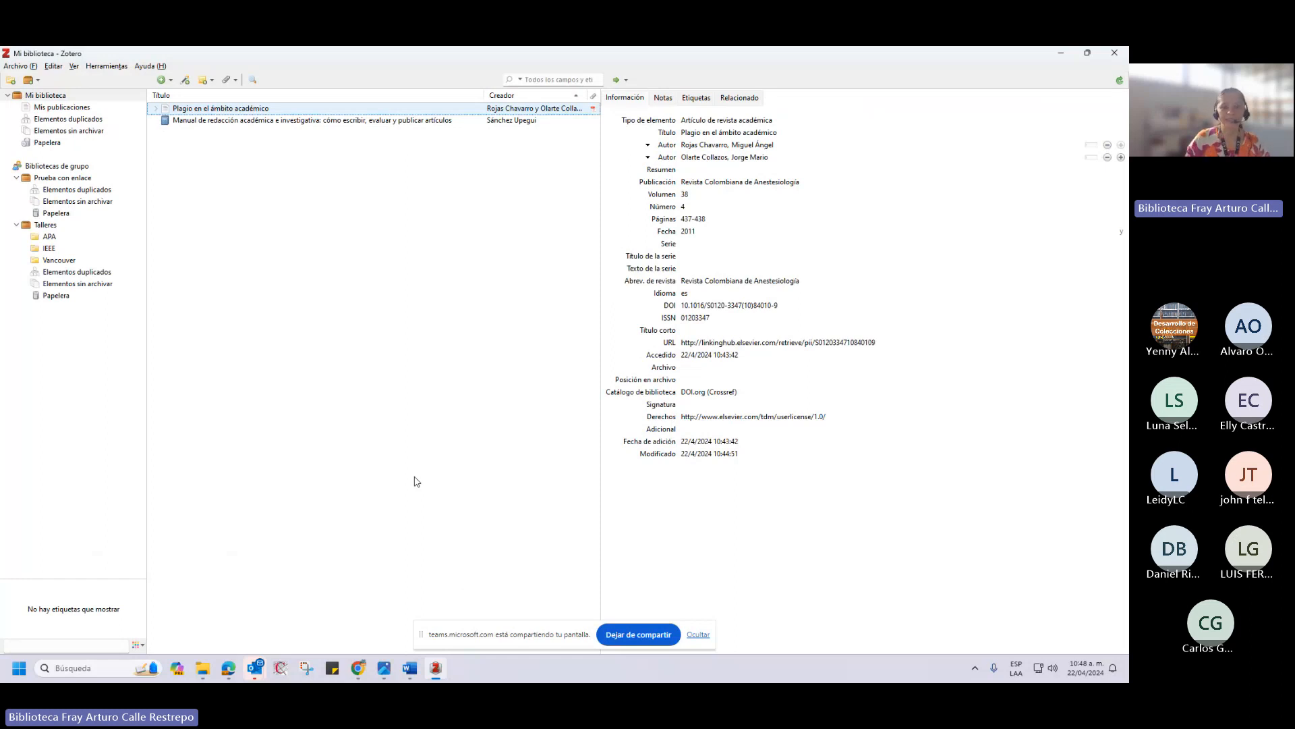
click(594, 109)
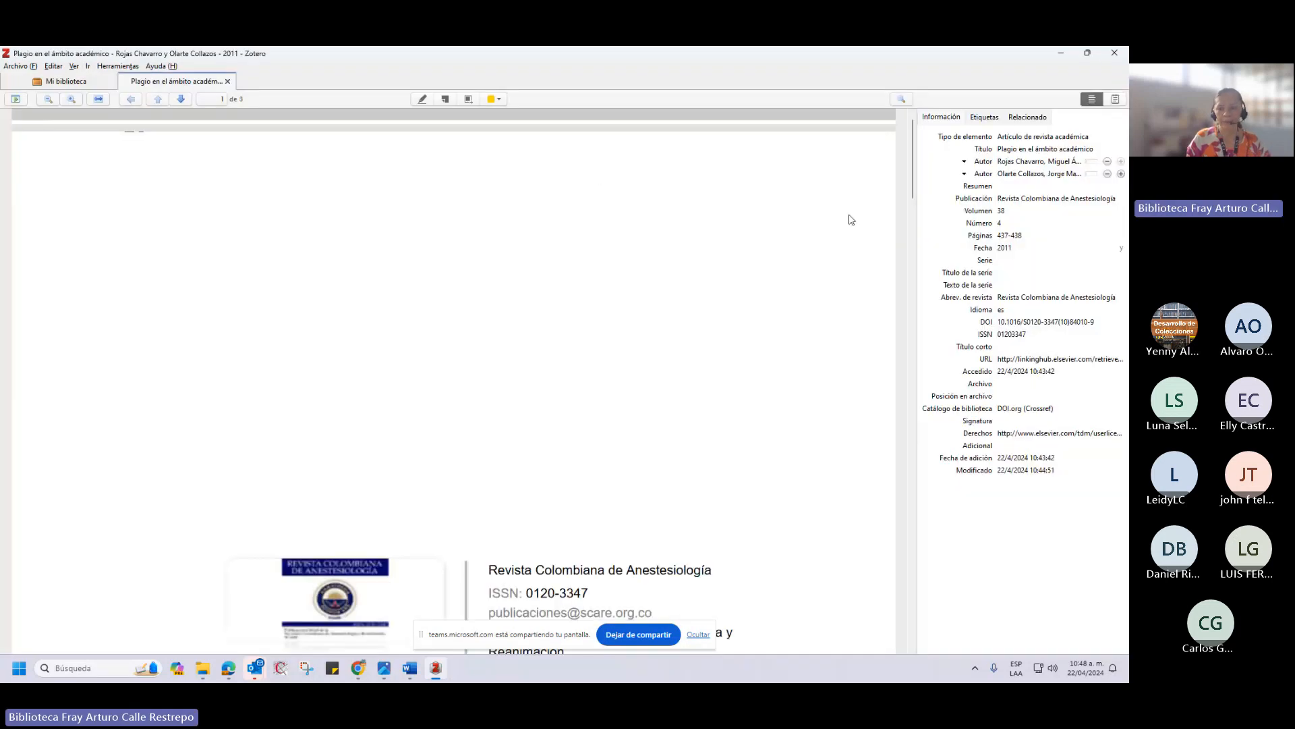
drag(912, 158, 850, 230)
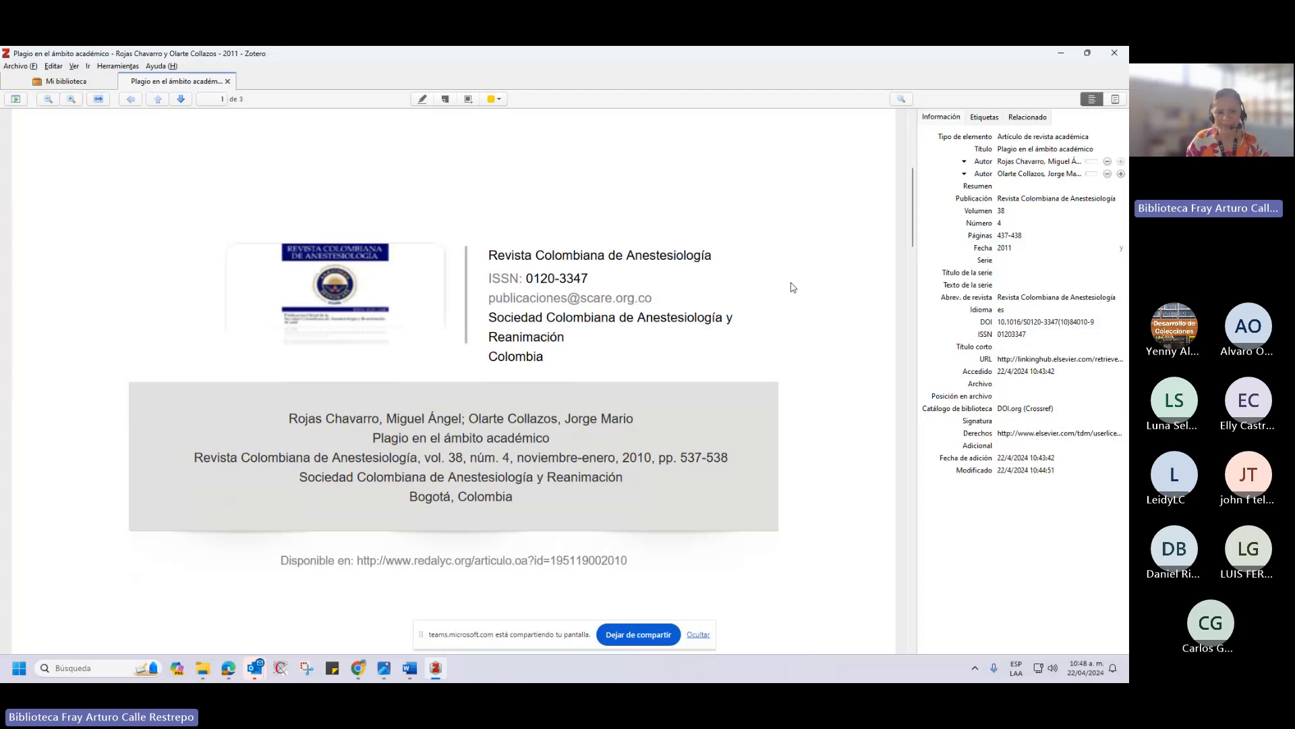
scroll(916, 223, down, 1)
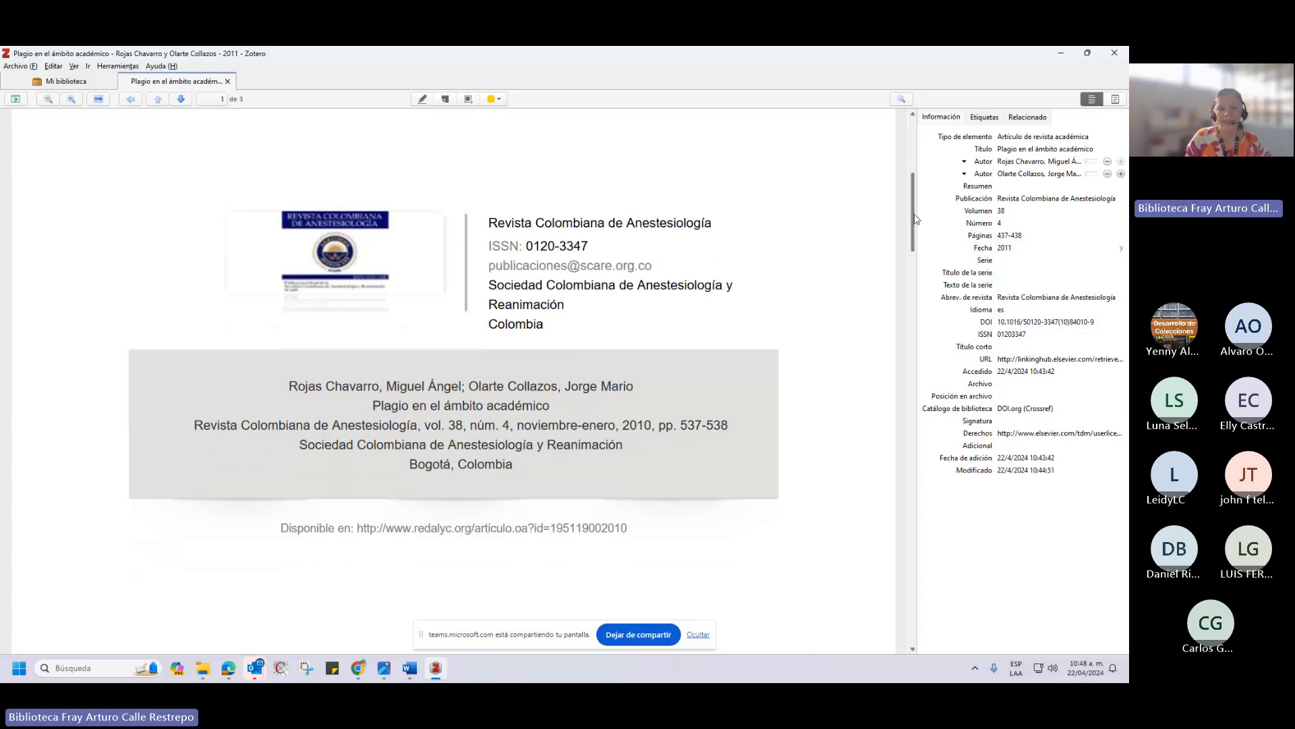
drag(916, 218, 910, 179)
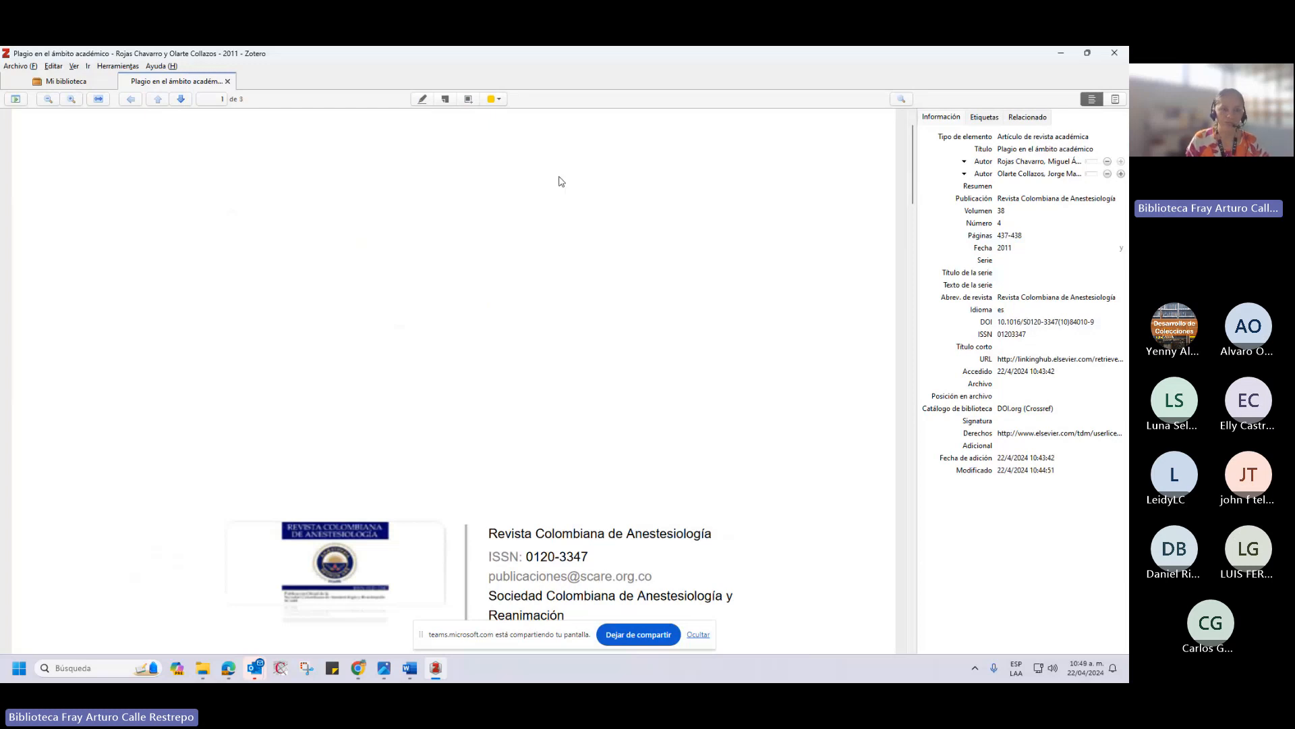
click(228, 82)
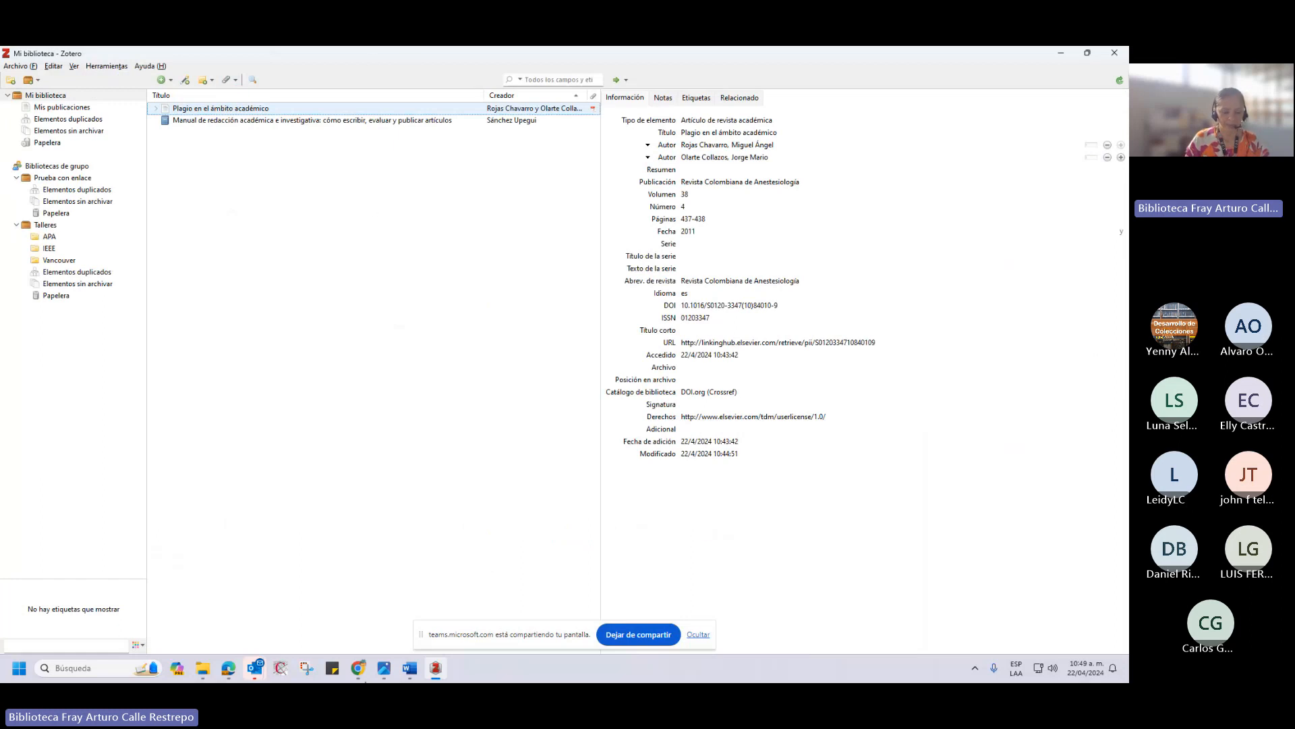
Switch to Chrome, load the copied thesis link, and save the PDF under its suggested file name.
mouse_move(358, 668)
click(324, 640)
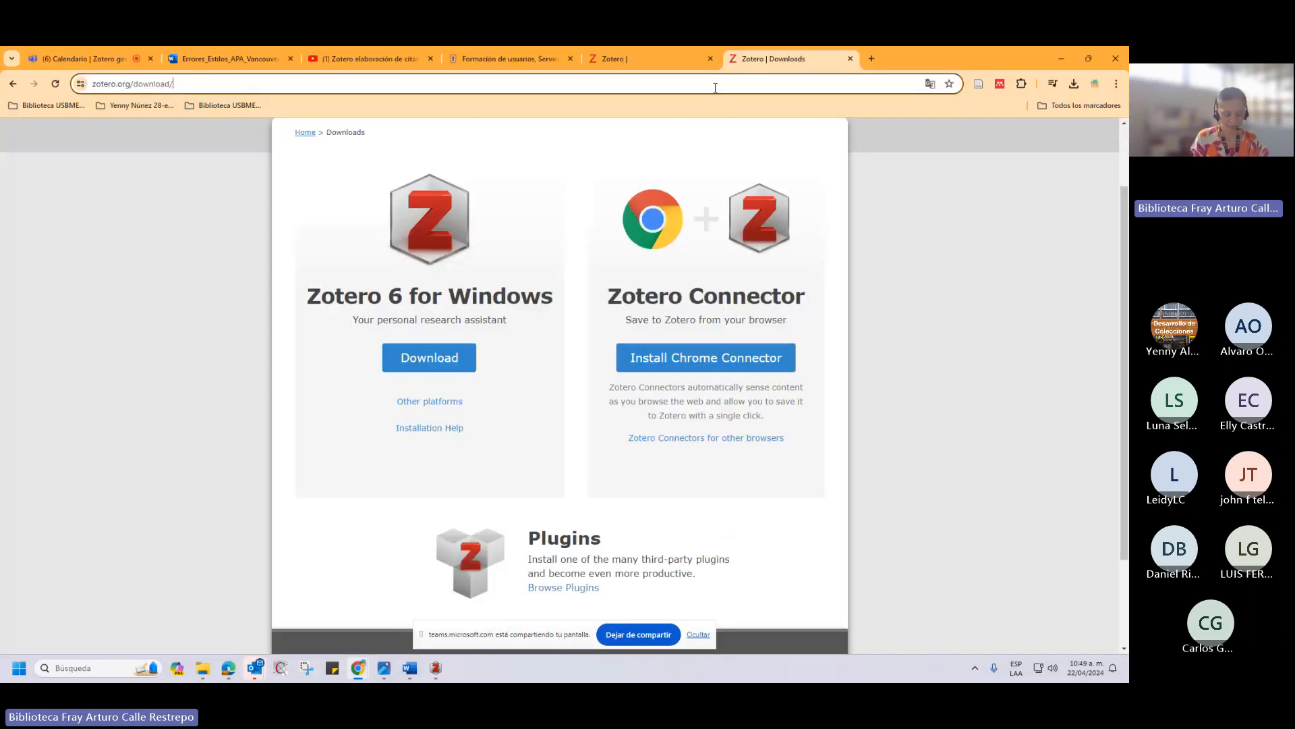
click(715, 84)
key(ctrl+v)
key(Return)
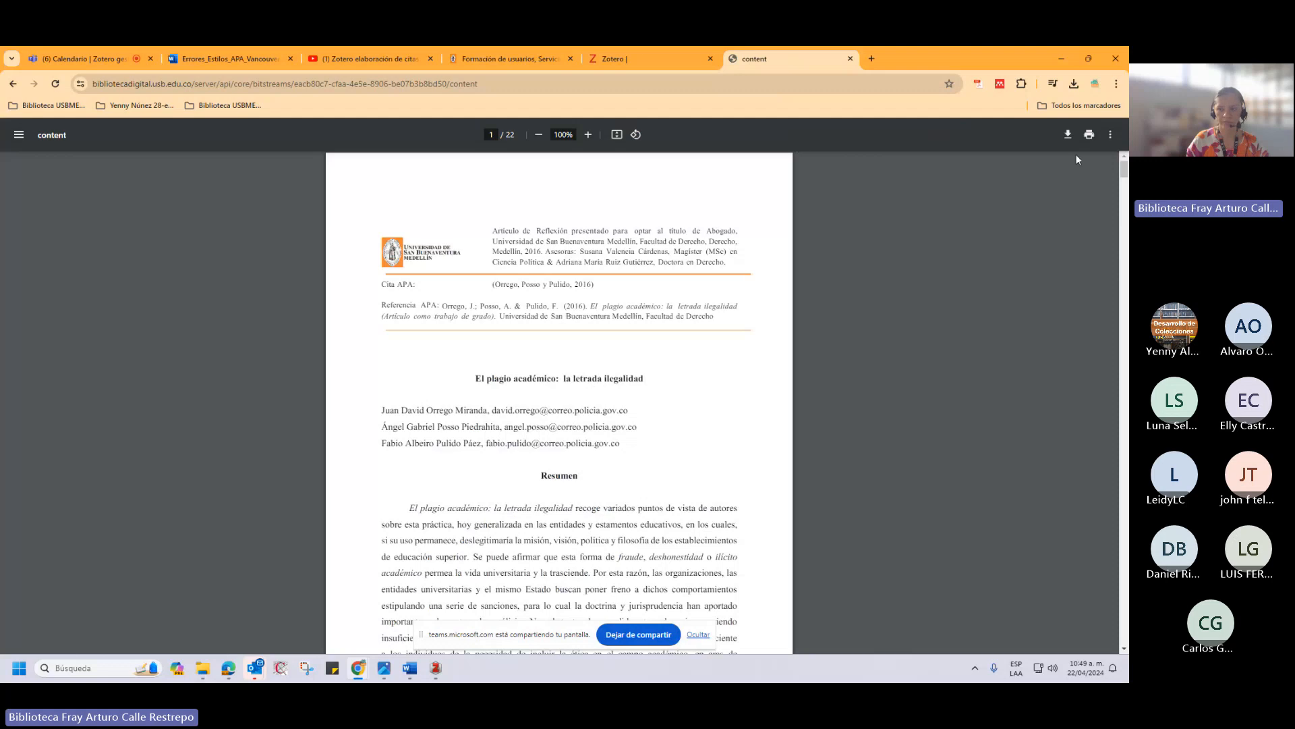
key(ctrl+s)
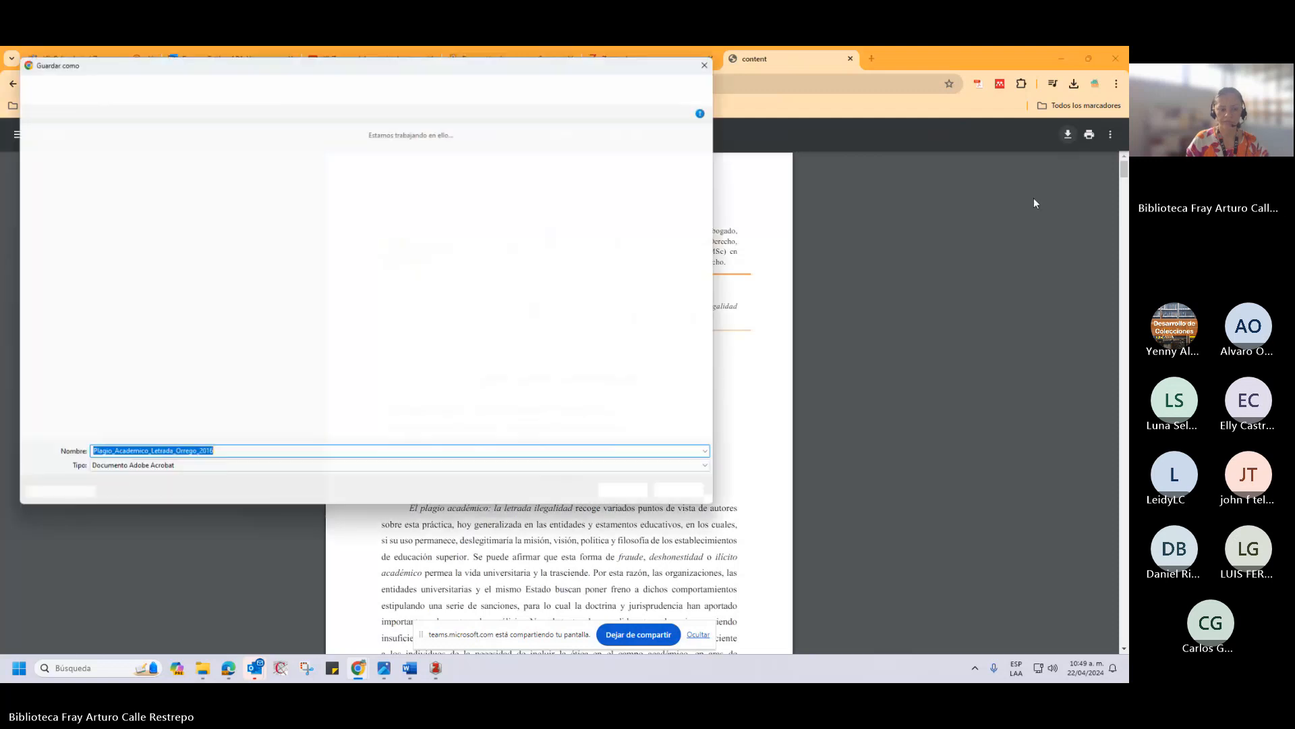
click(636, 500)
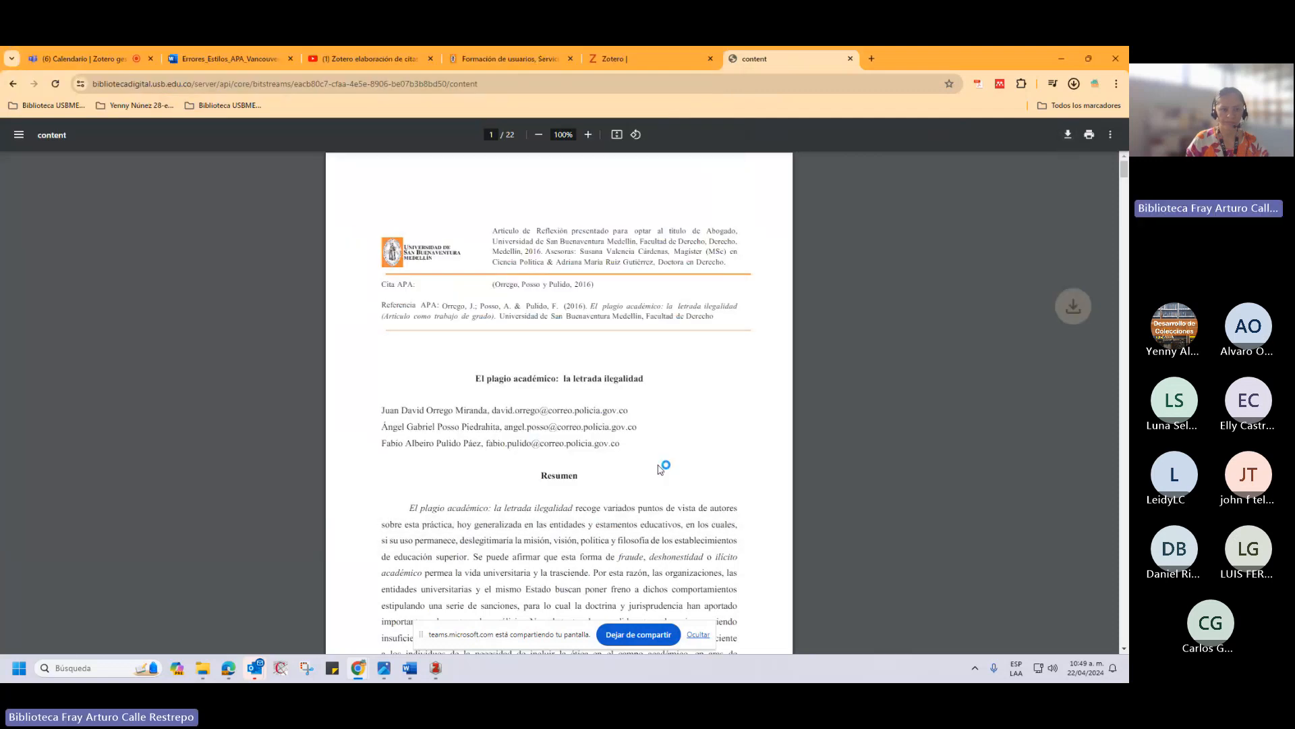
Switch to File Explorer and add the downloaded thesis PDF from the Descargas folder to the Zotero library.
mouse_move(361, 670)
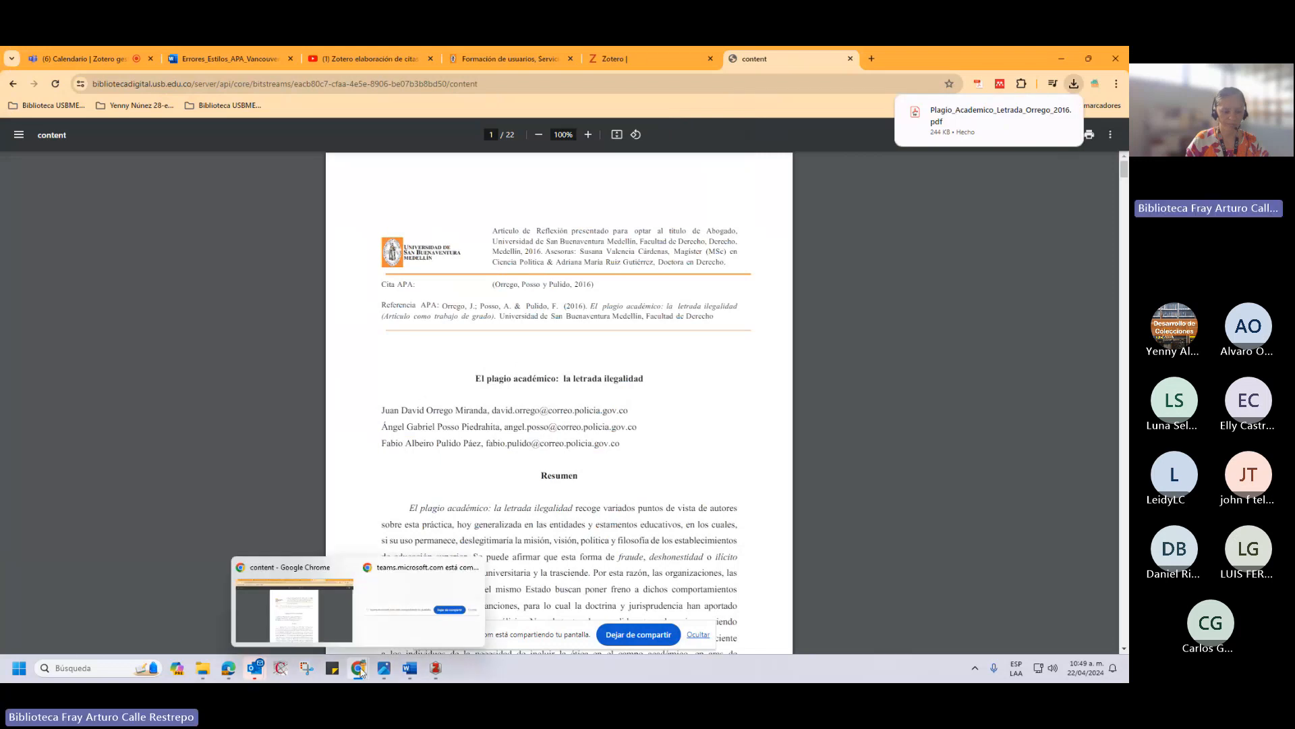
mouse_move(433, 669)
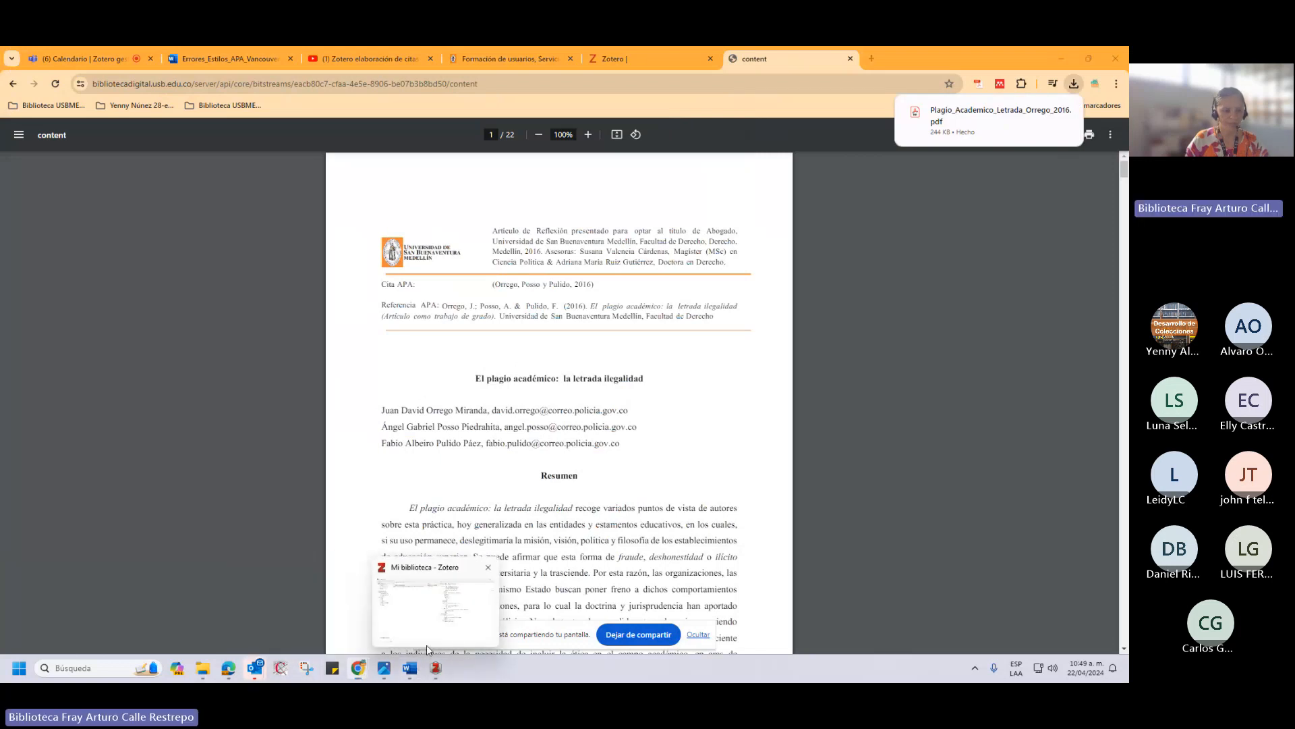
click(427, 646)
mouse_move(203, 668)
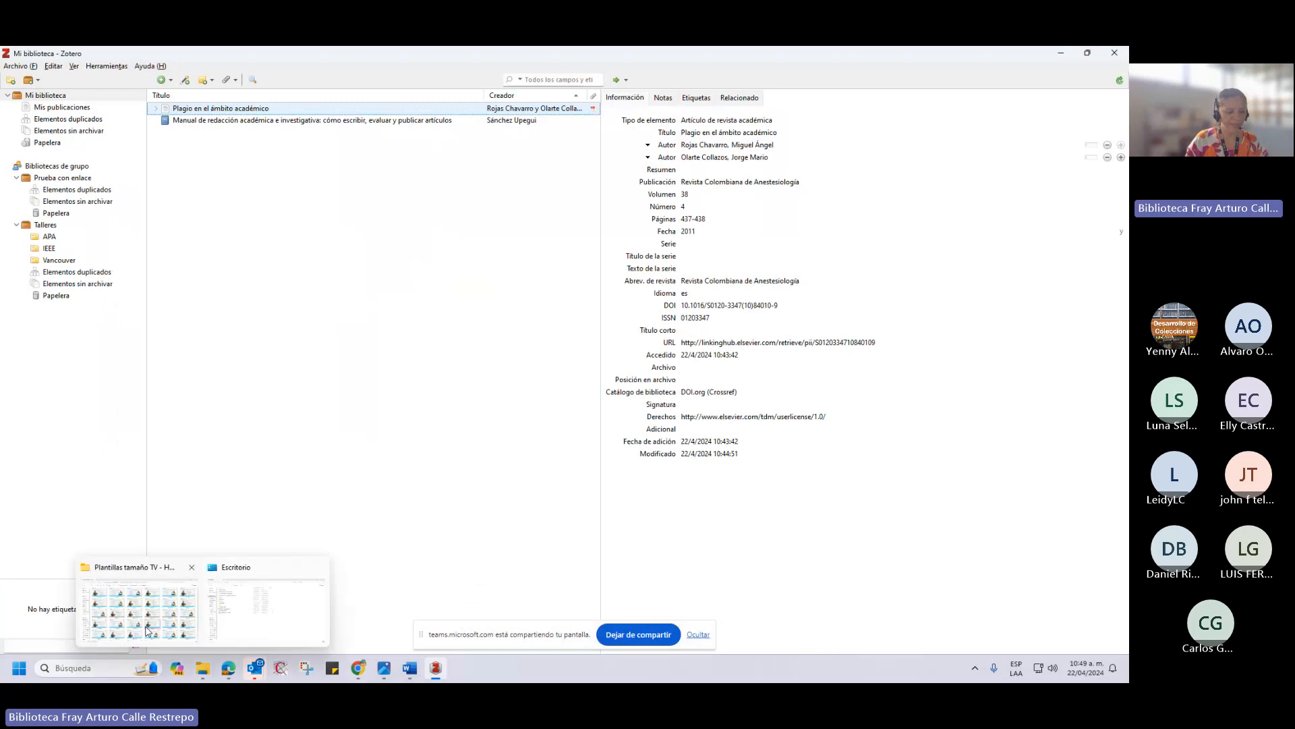
click(146, 631)
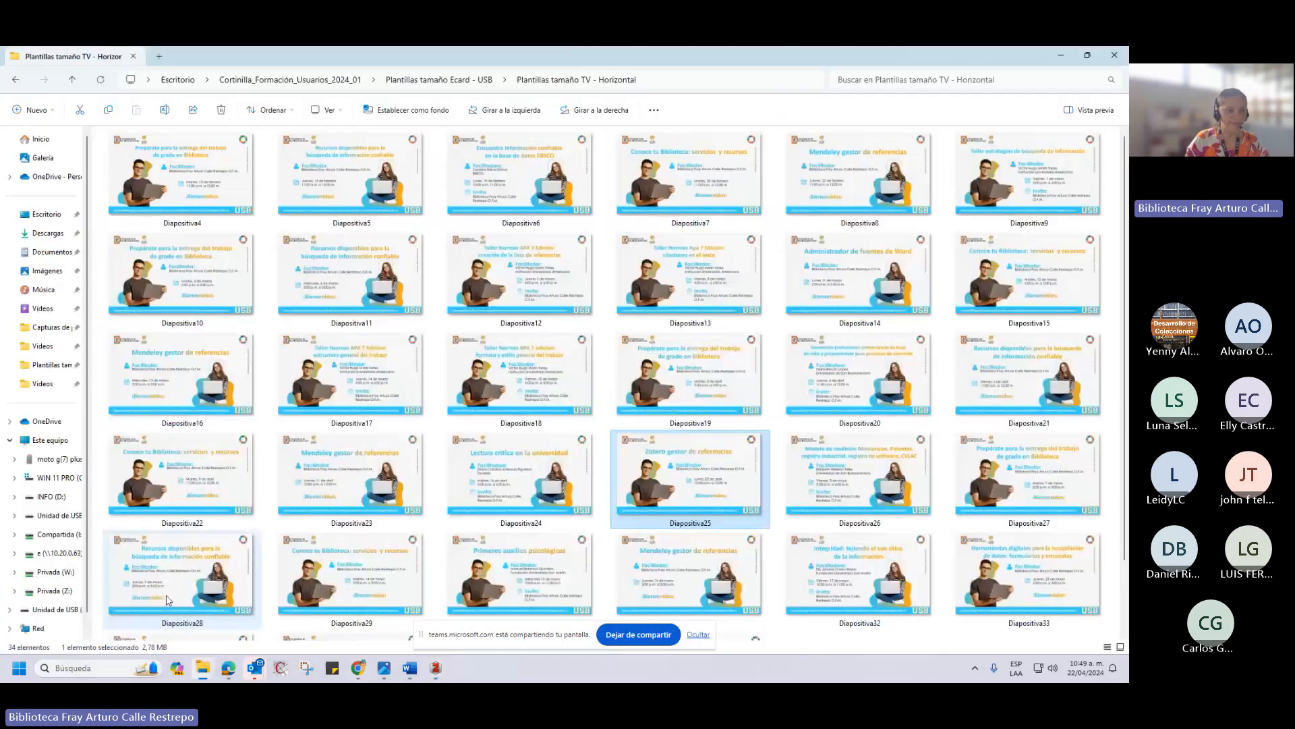
click(48, 234)
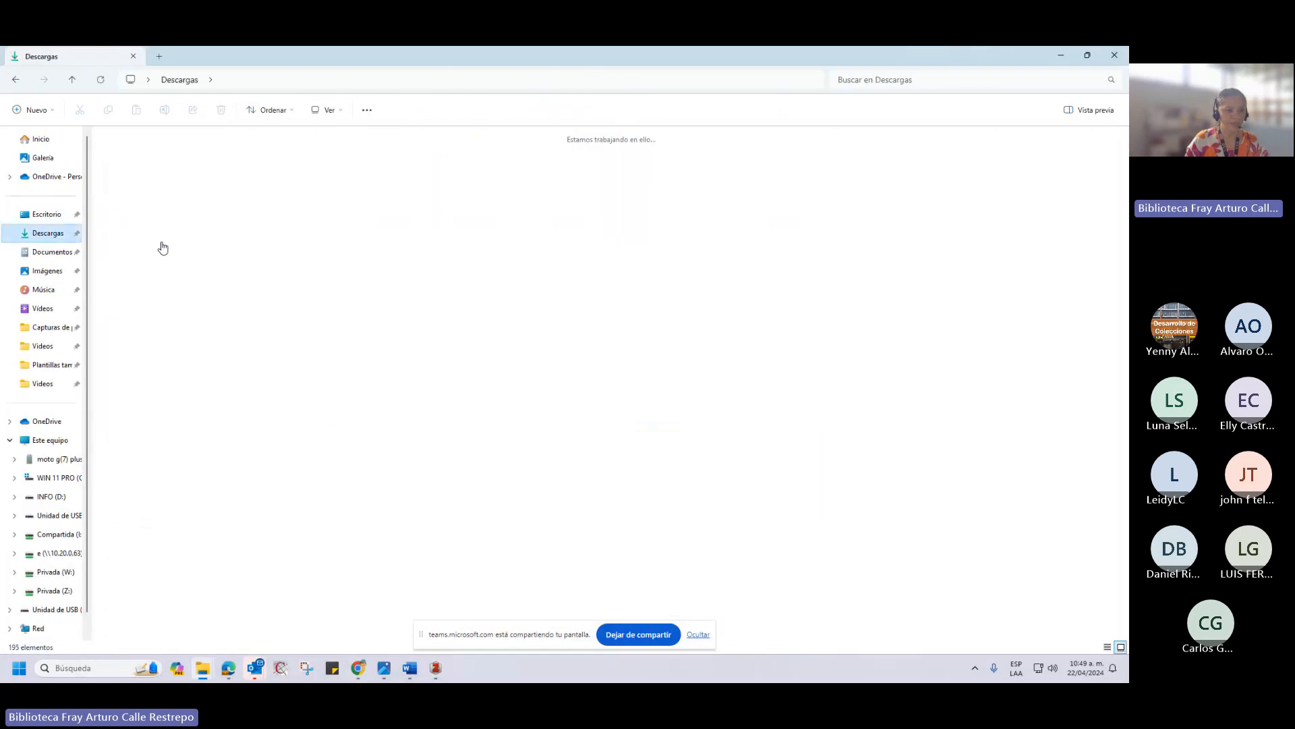
drag(131, 188, 336, 357)
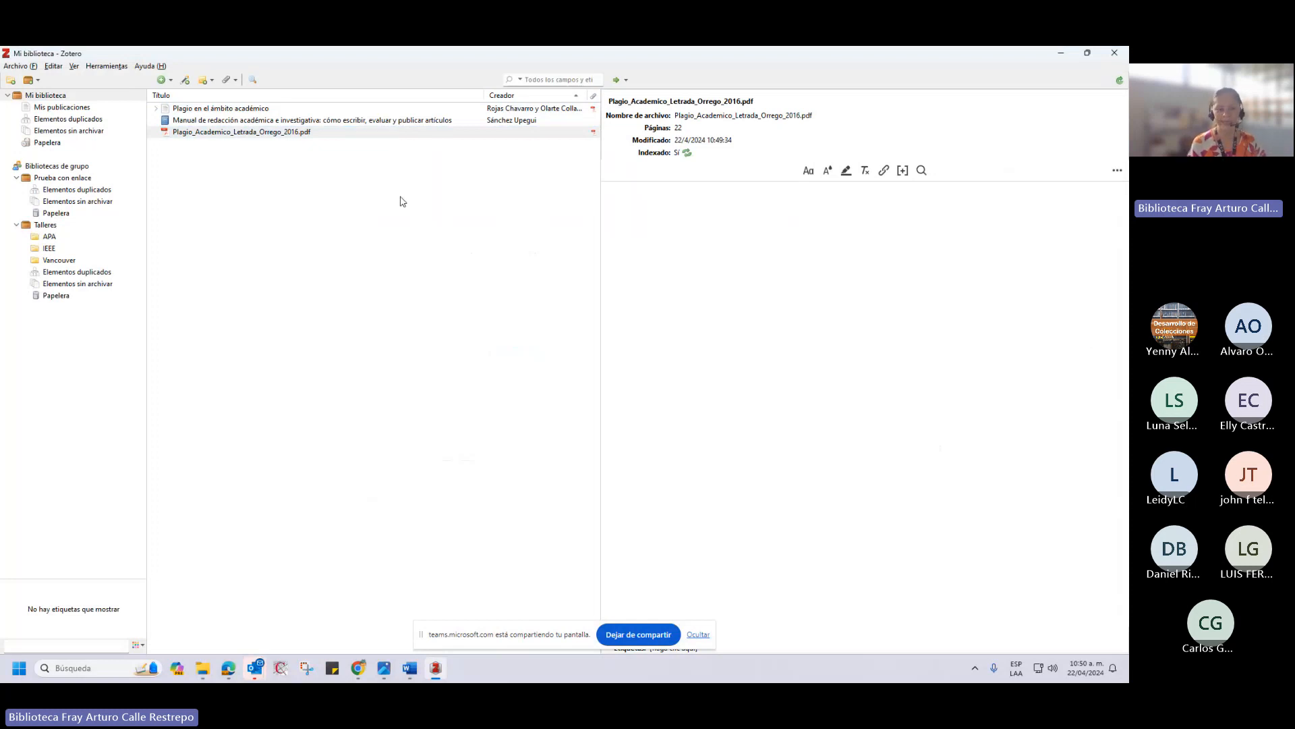
Create a parent item for the added thesis PDF using manual entry instead of an identifier.
right_click(236, 135)
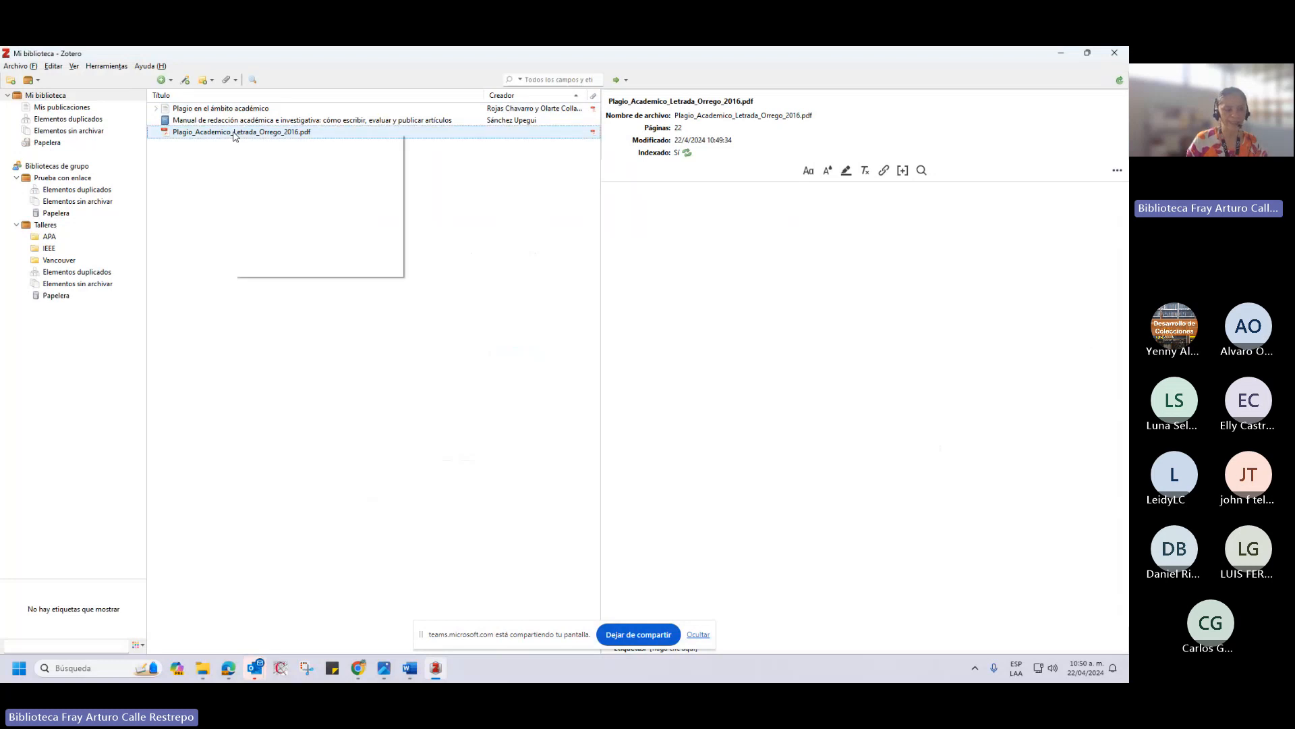
click(203, 137)
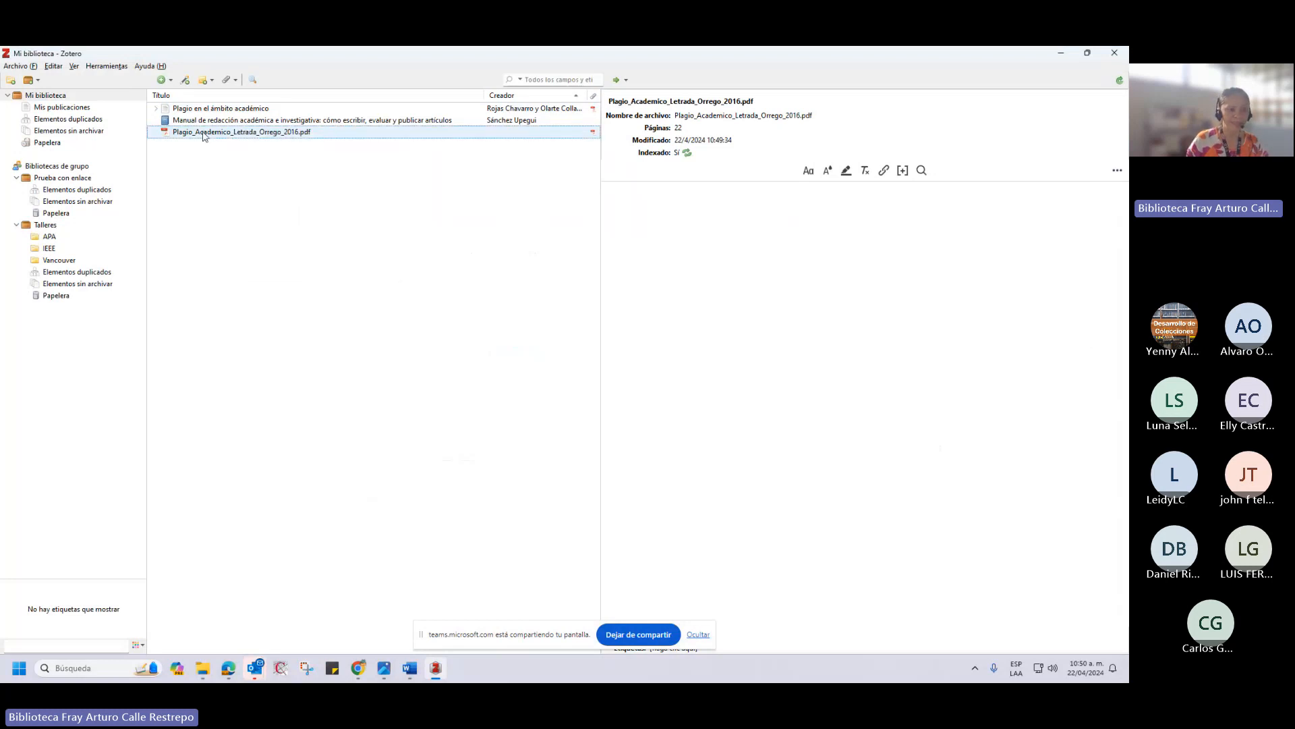
right_click(203, 137)
click(382, 135)
click(925, 104)
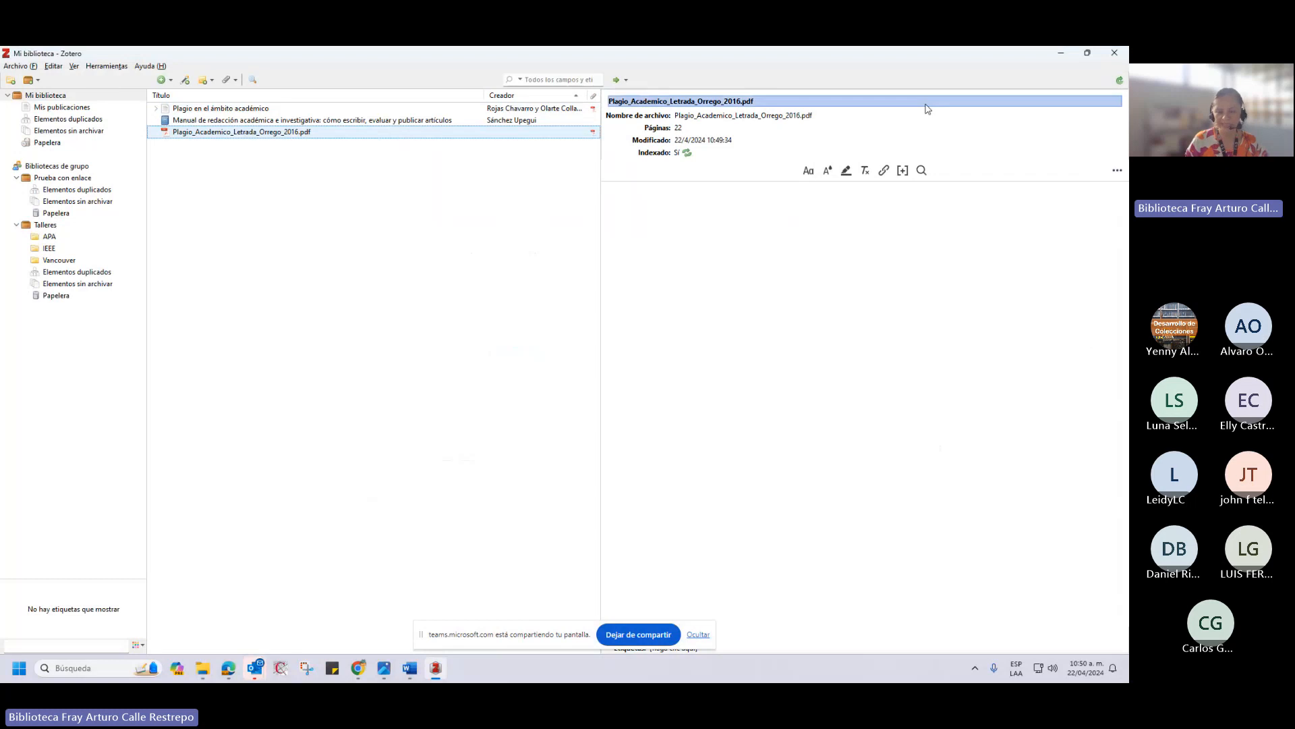
right_click(257, 137)
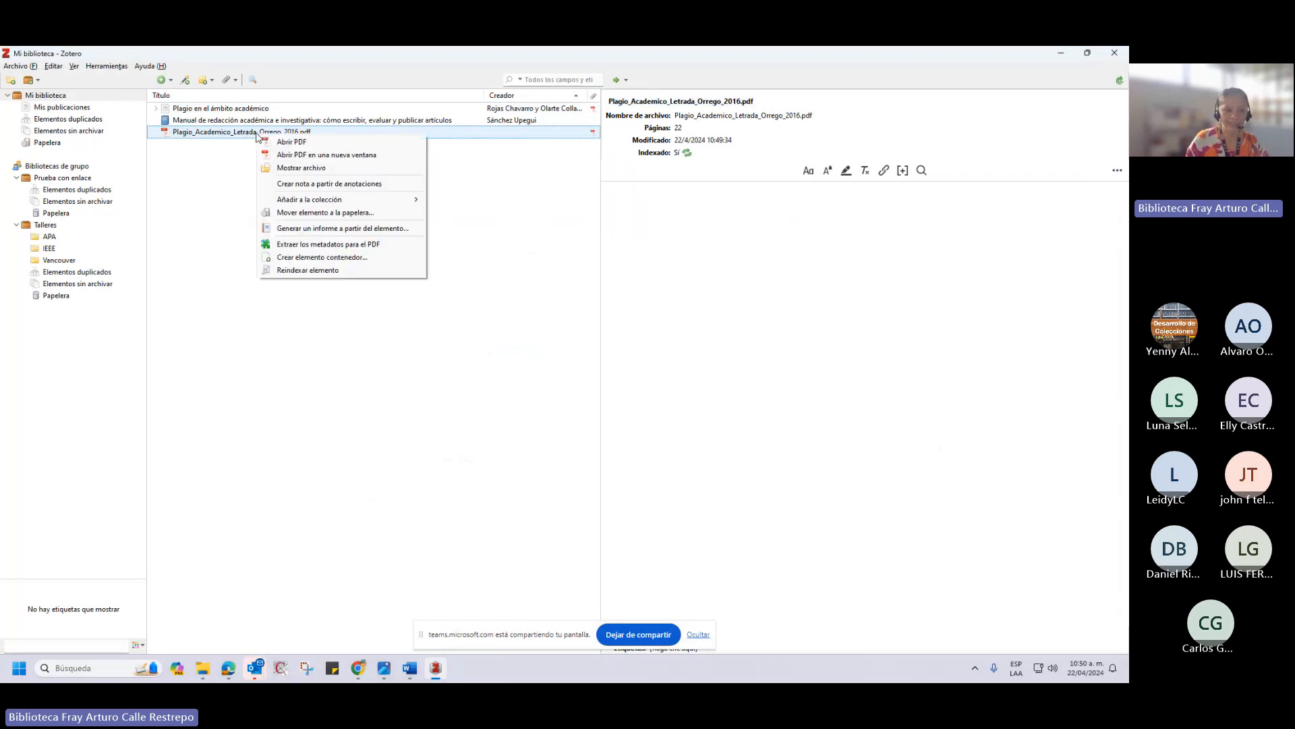
click(388, 259)
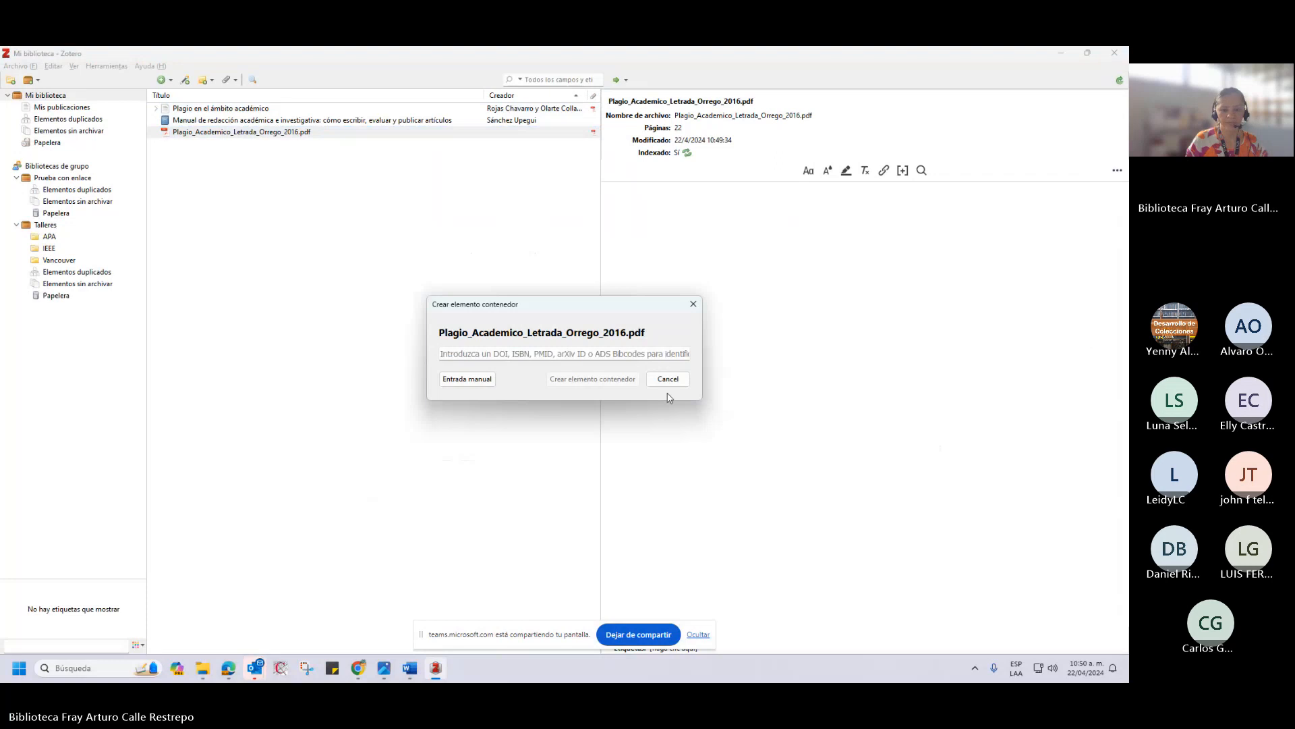
click(480, 380)
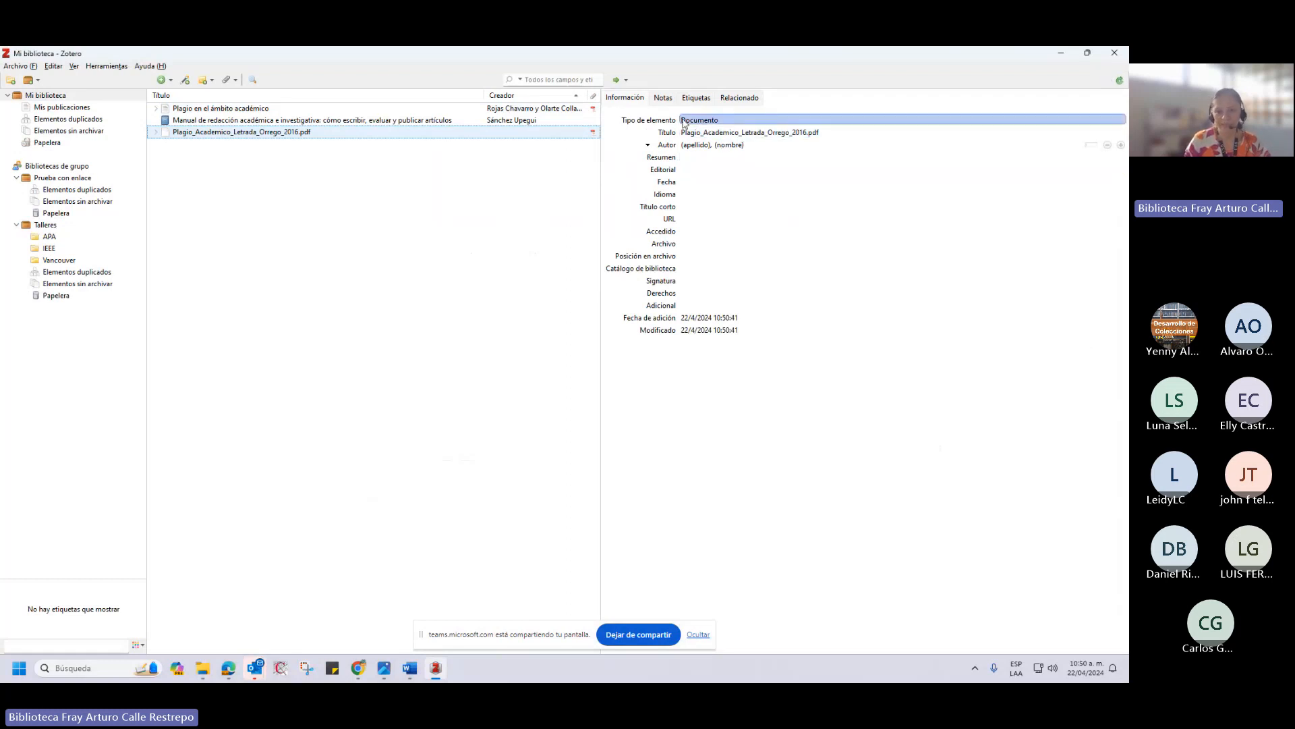
Examine the available item types for the new parent item and expand it to inspect its attached PDF.
click(717, 122)
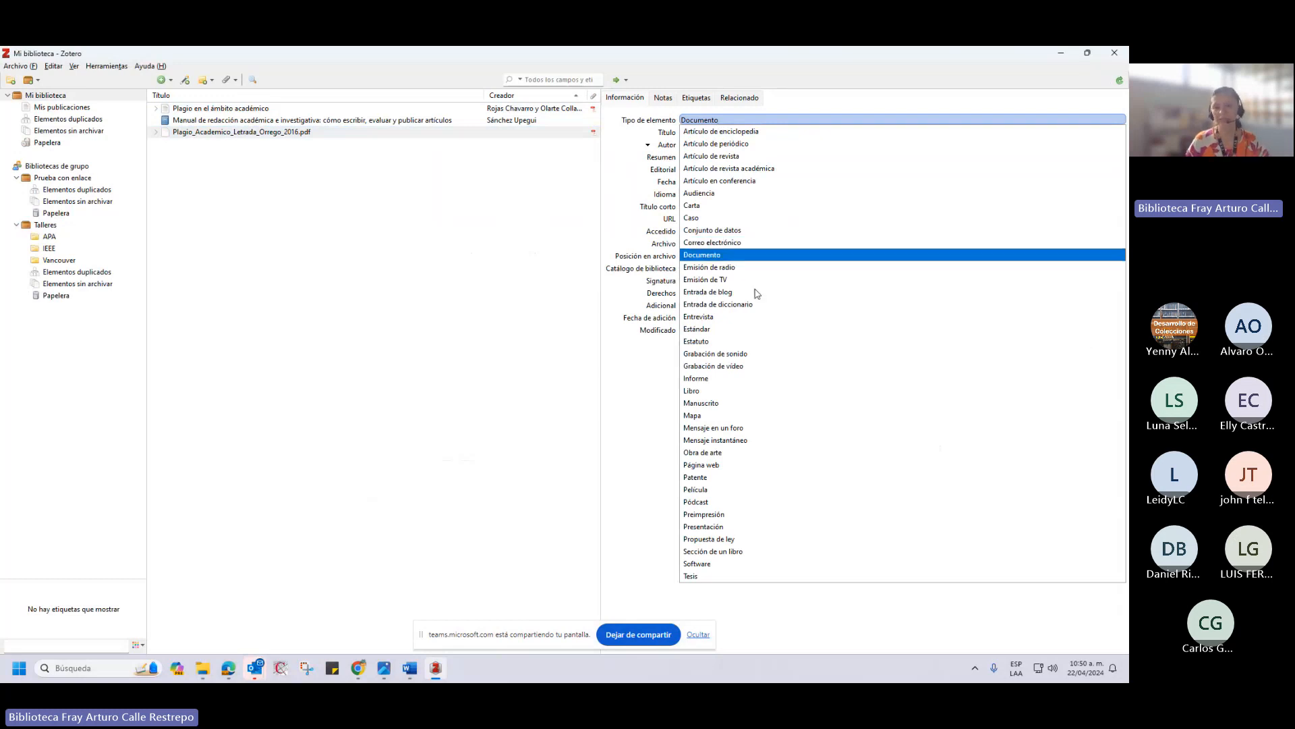
click(615, 273)
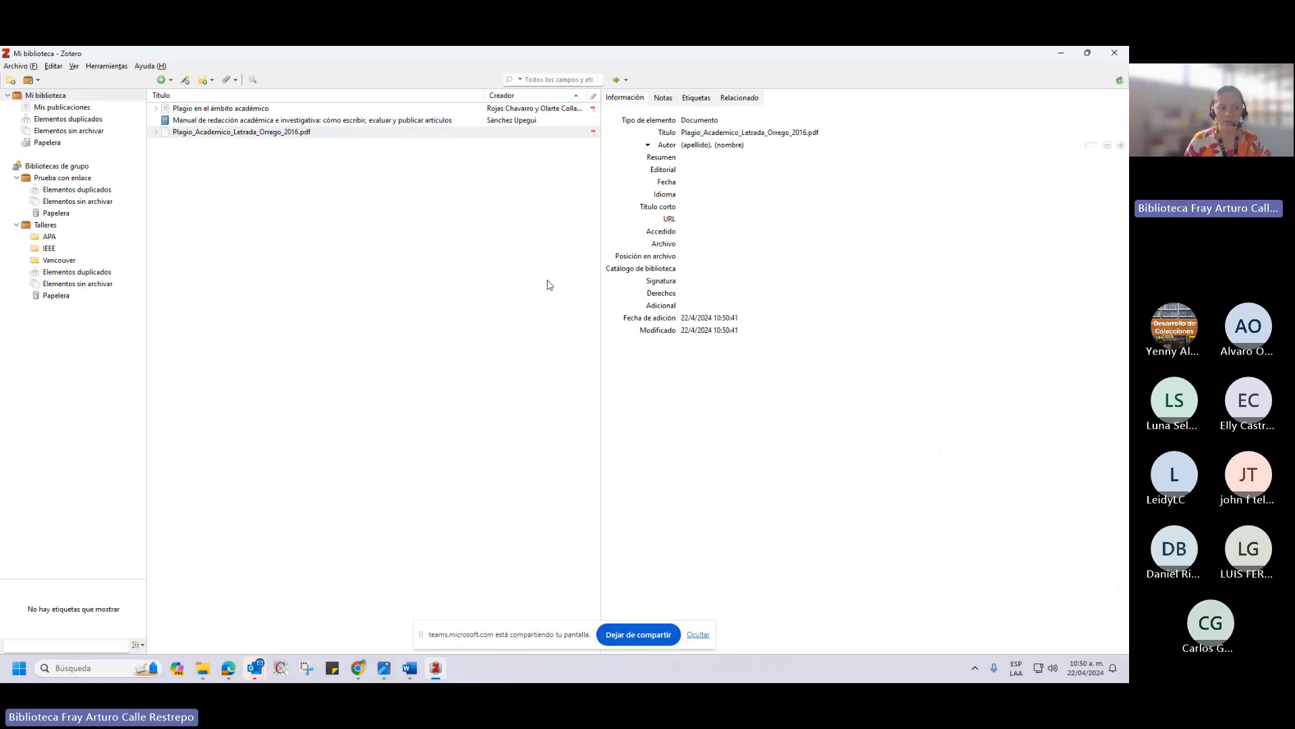
click(156, 135)
click(156, 133)
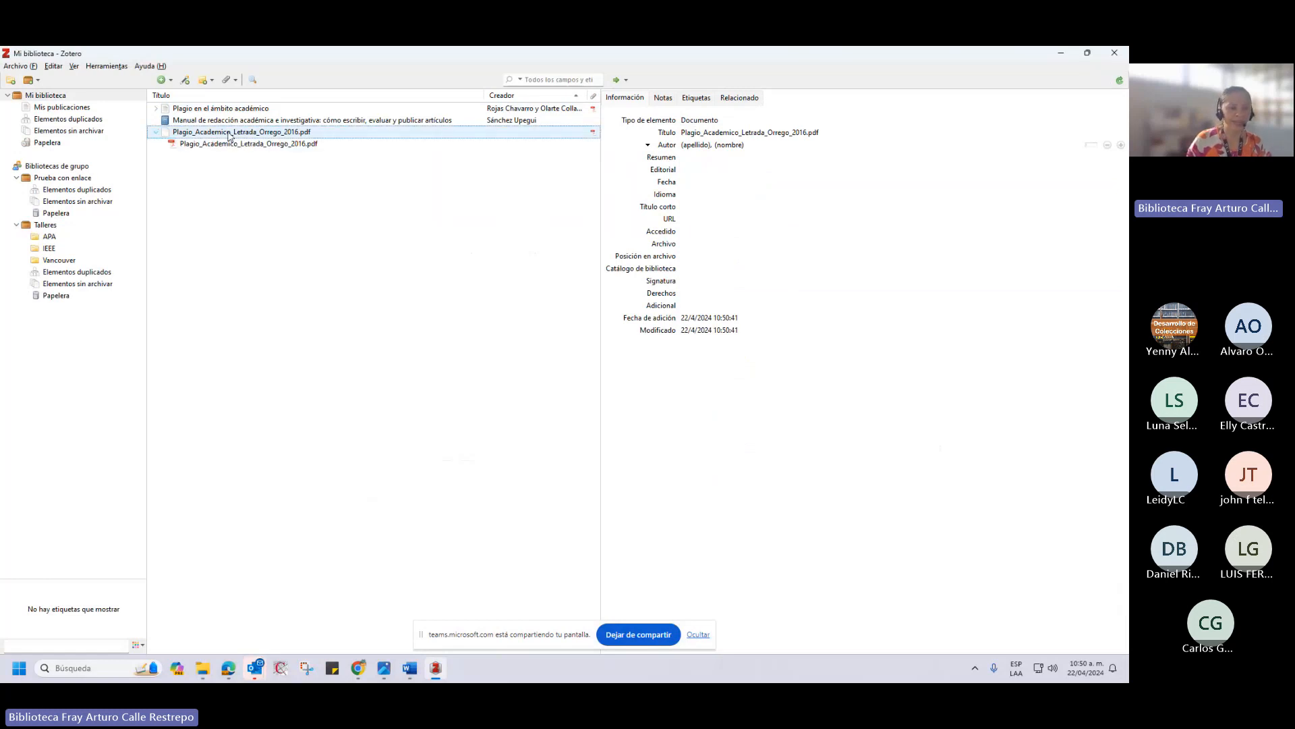
click(312, 146)
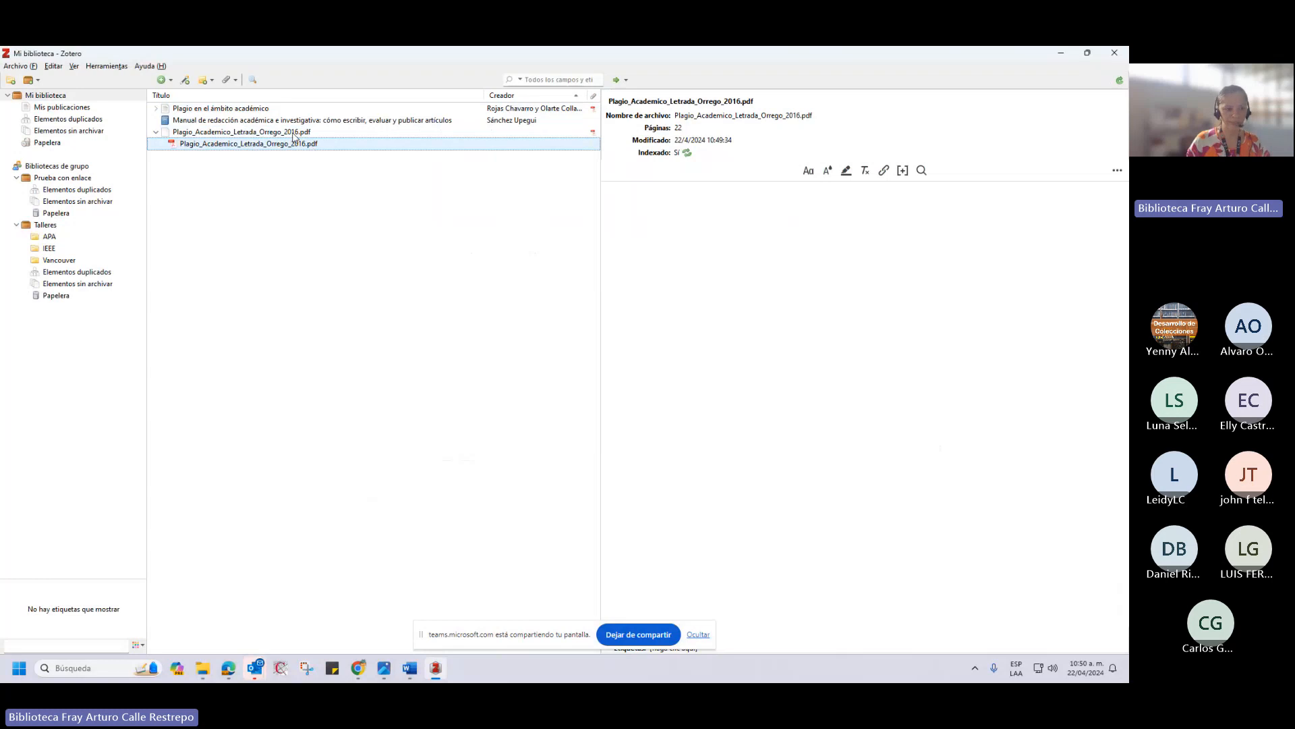
click(249, 109)
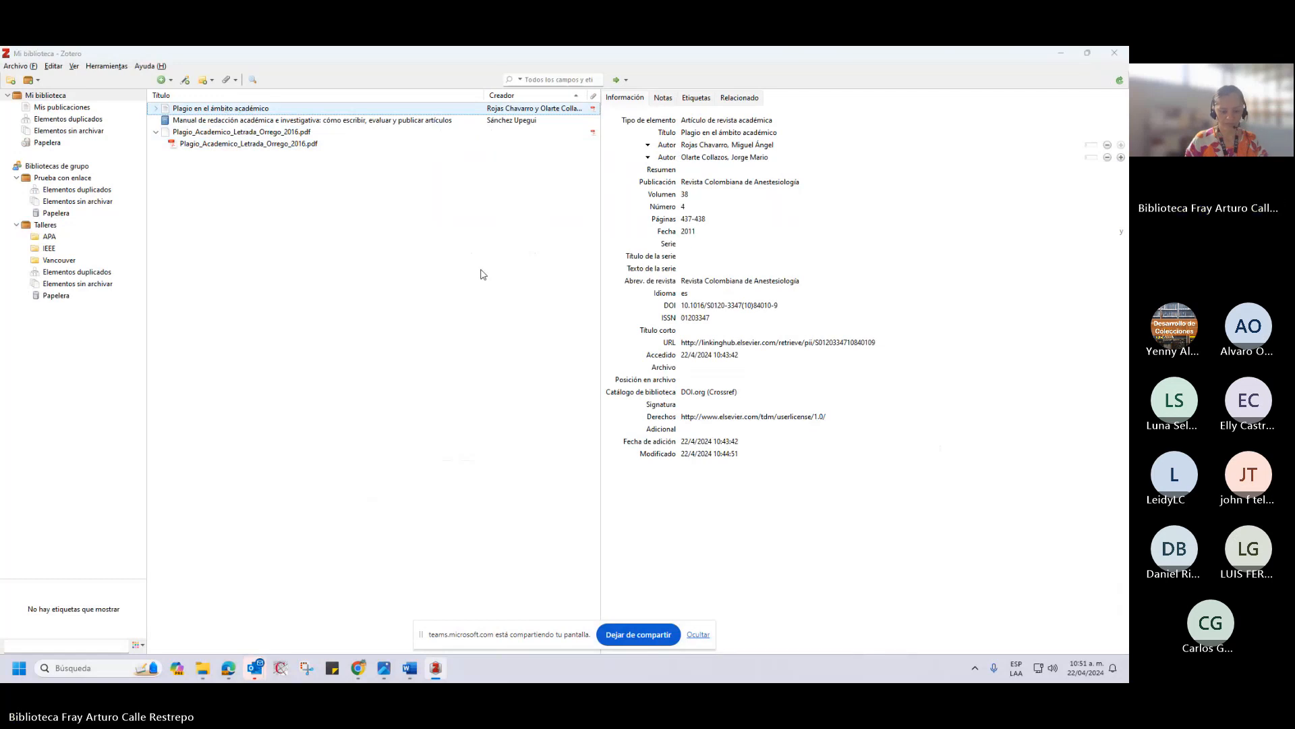
Switch to Word, review the reference data table for "El plagio académico: la letrada ilegalidad", and return to Zotero.
click(436, 668)
mouse_move(410, 667)
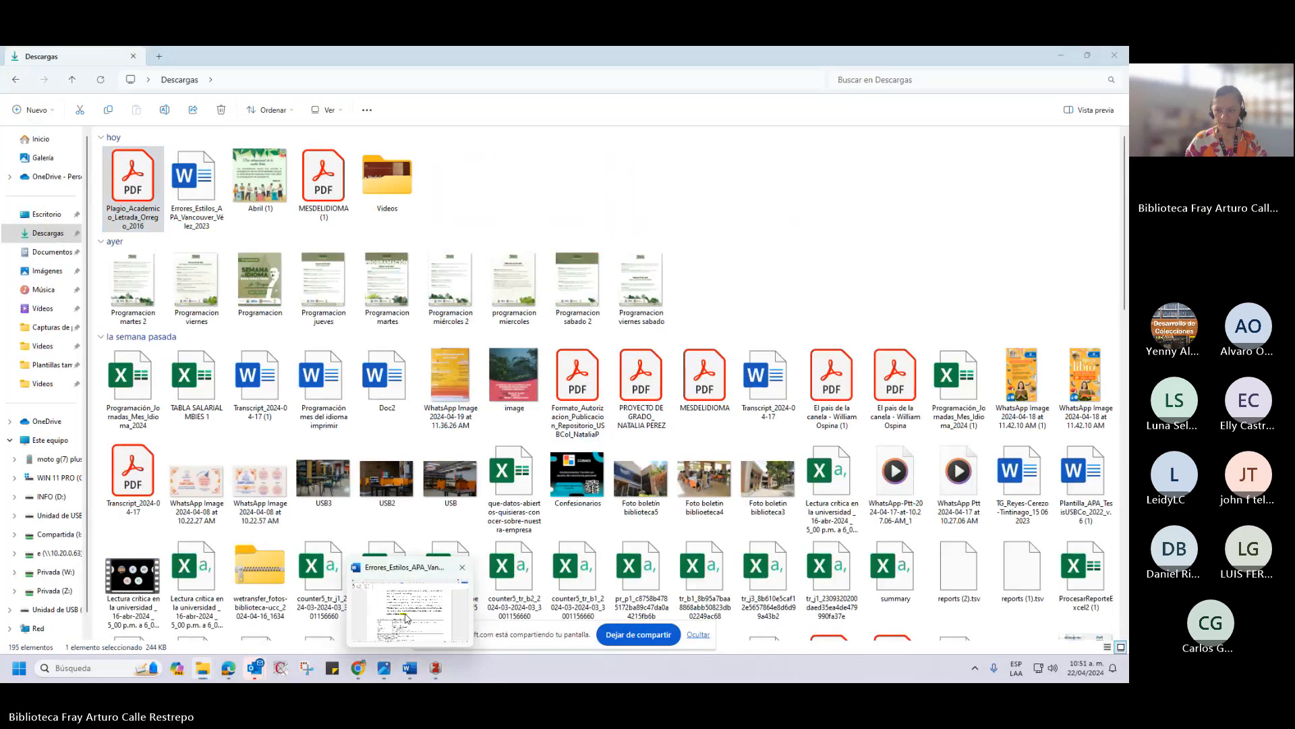
click(406, 617)
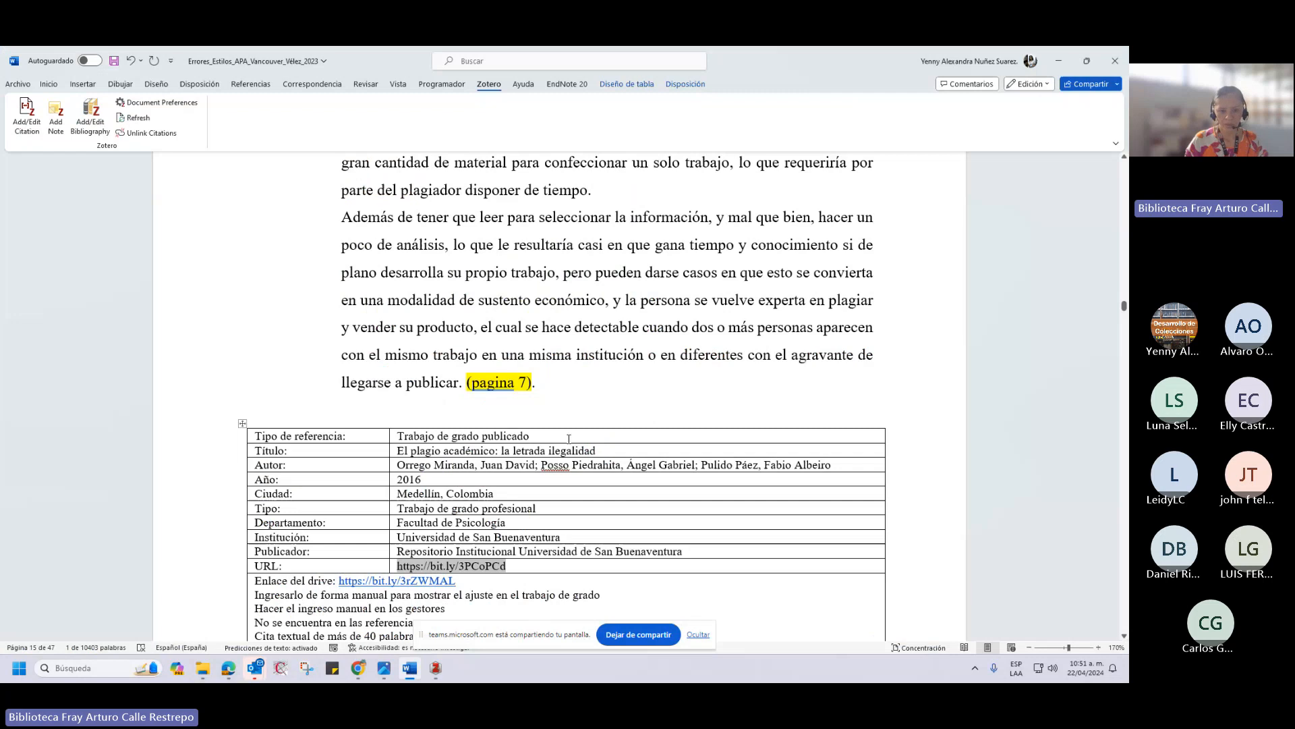
scroll(569, 439, down, 3)
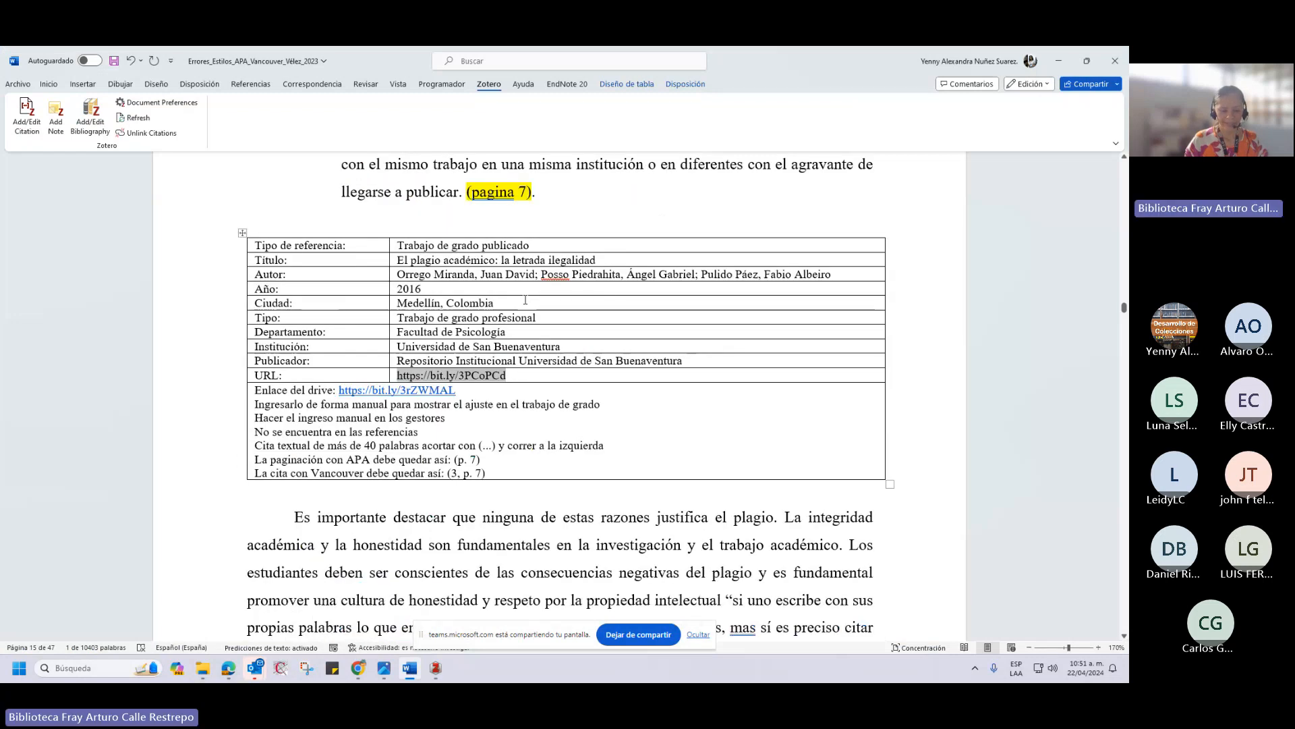
key(alt+Tab)
key(alt+Tab)
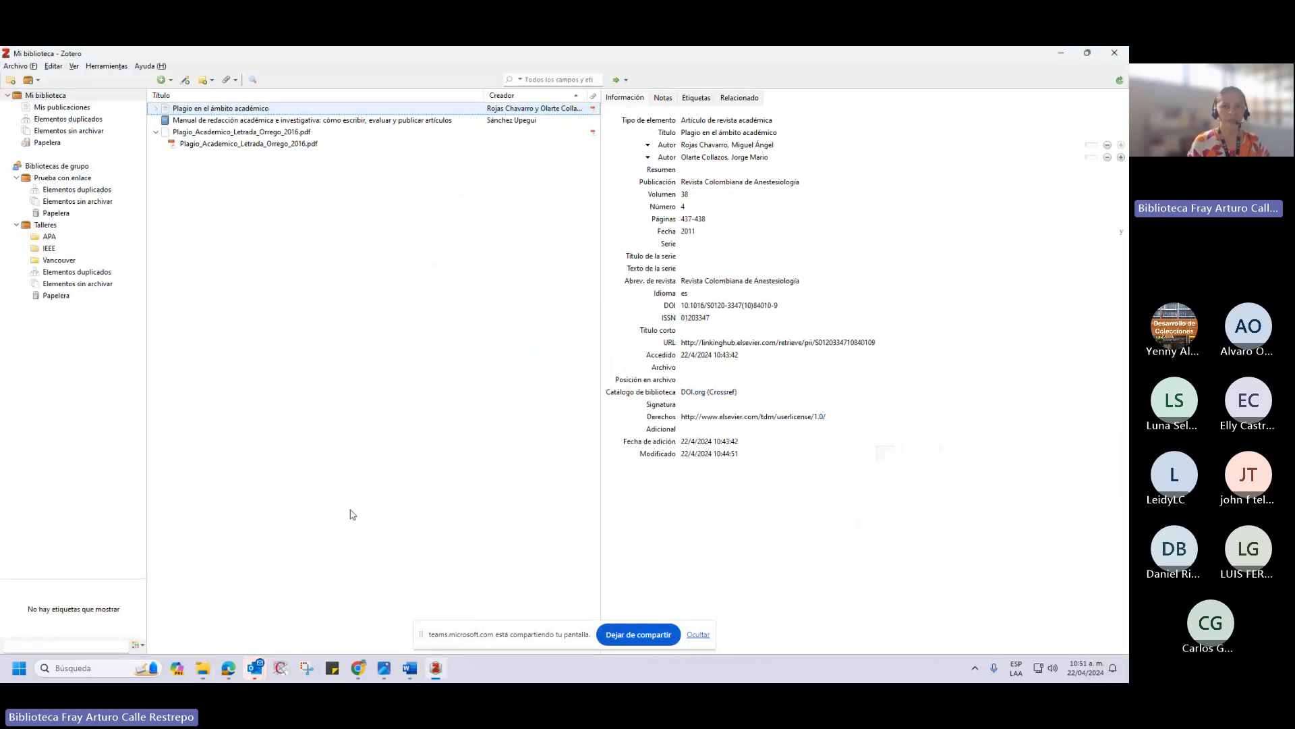
Browse the Talleres group library and its APA and Vancouver collections, ending on the full Talleres list.
click(45, 228)
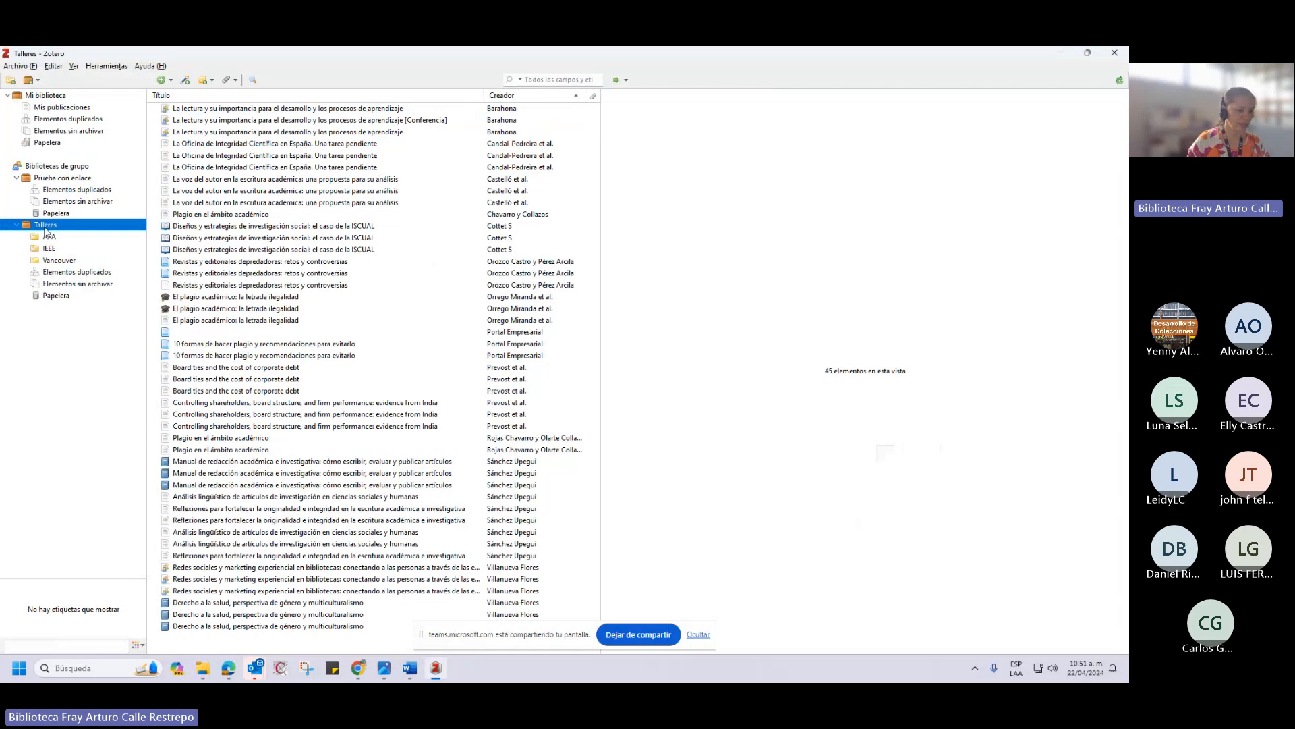
click(50, 239)
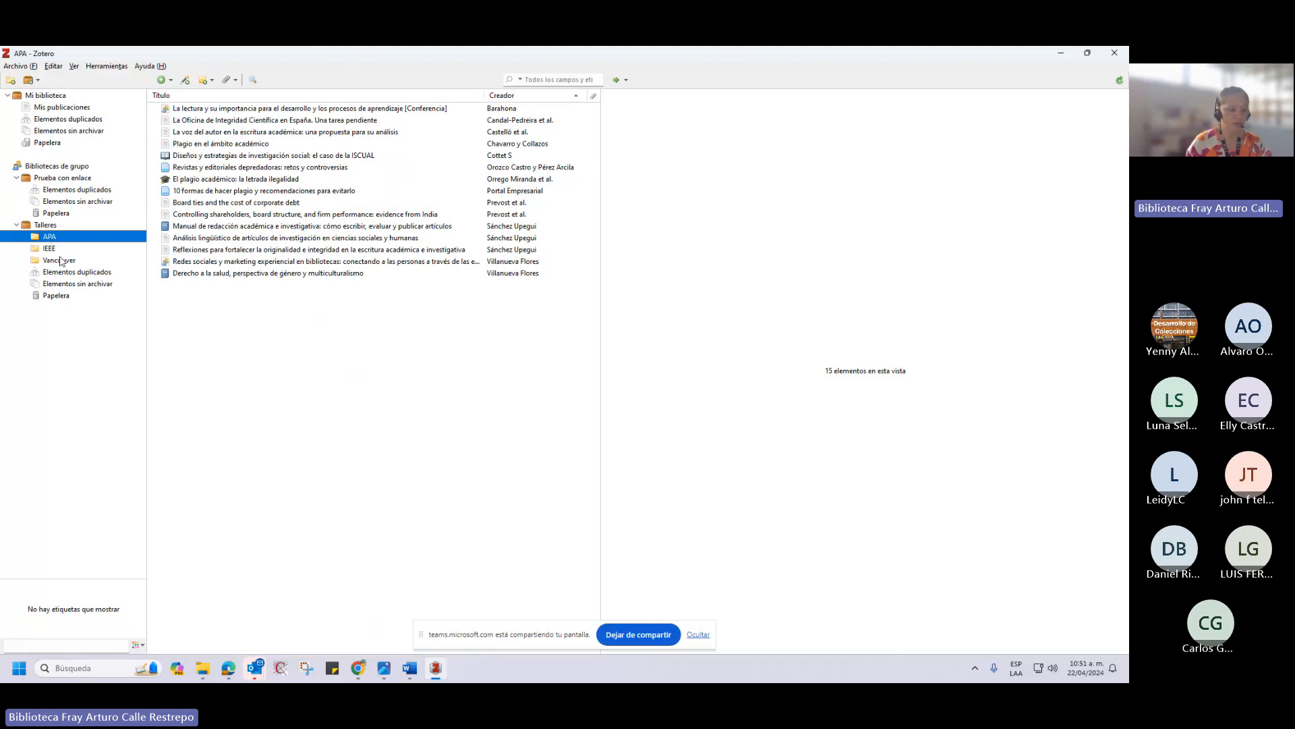
click(60, 260)
click(50, 227)
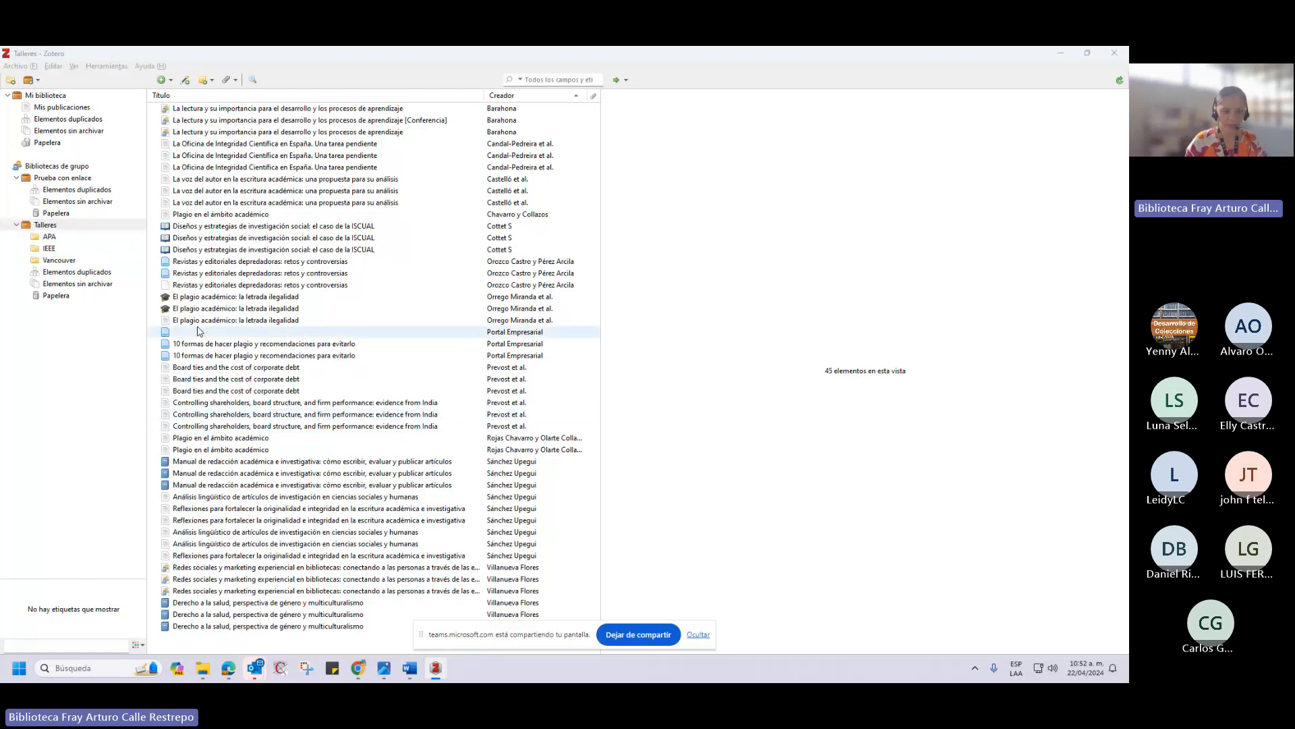
key(alt+Tab)
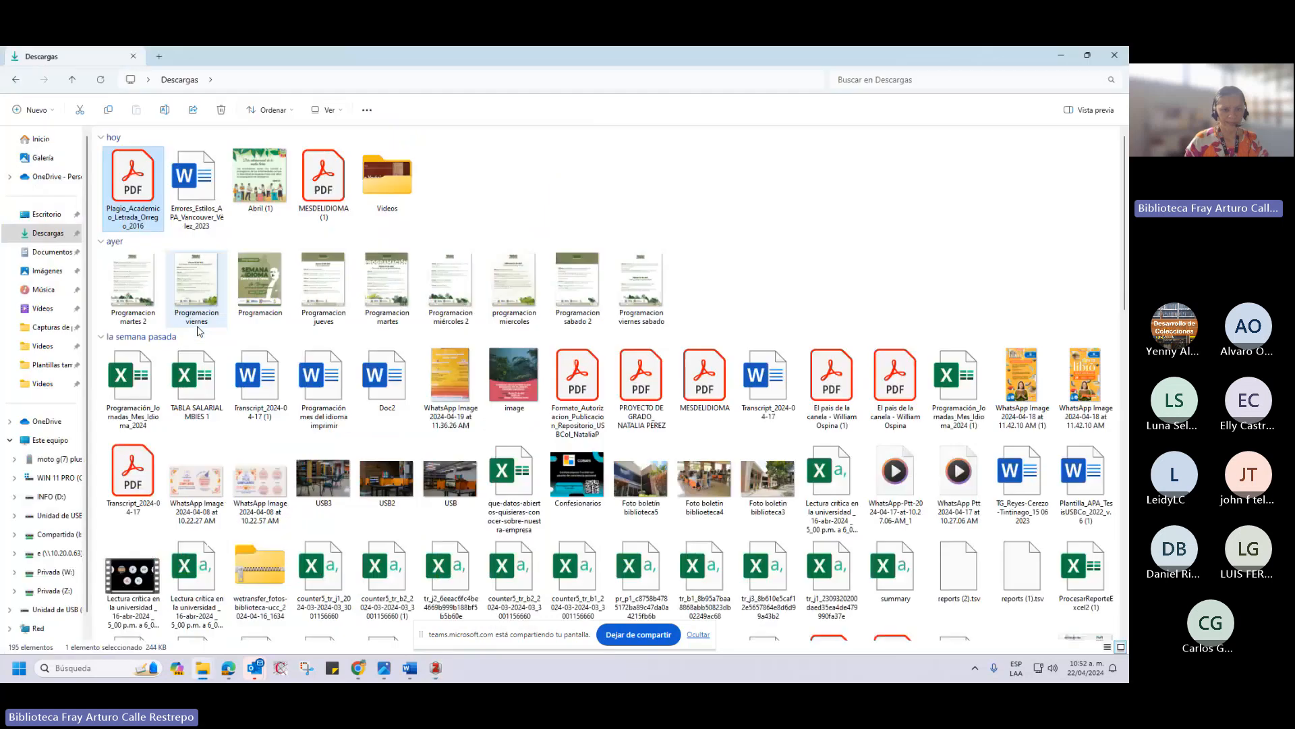
key(alt+Tab)
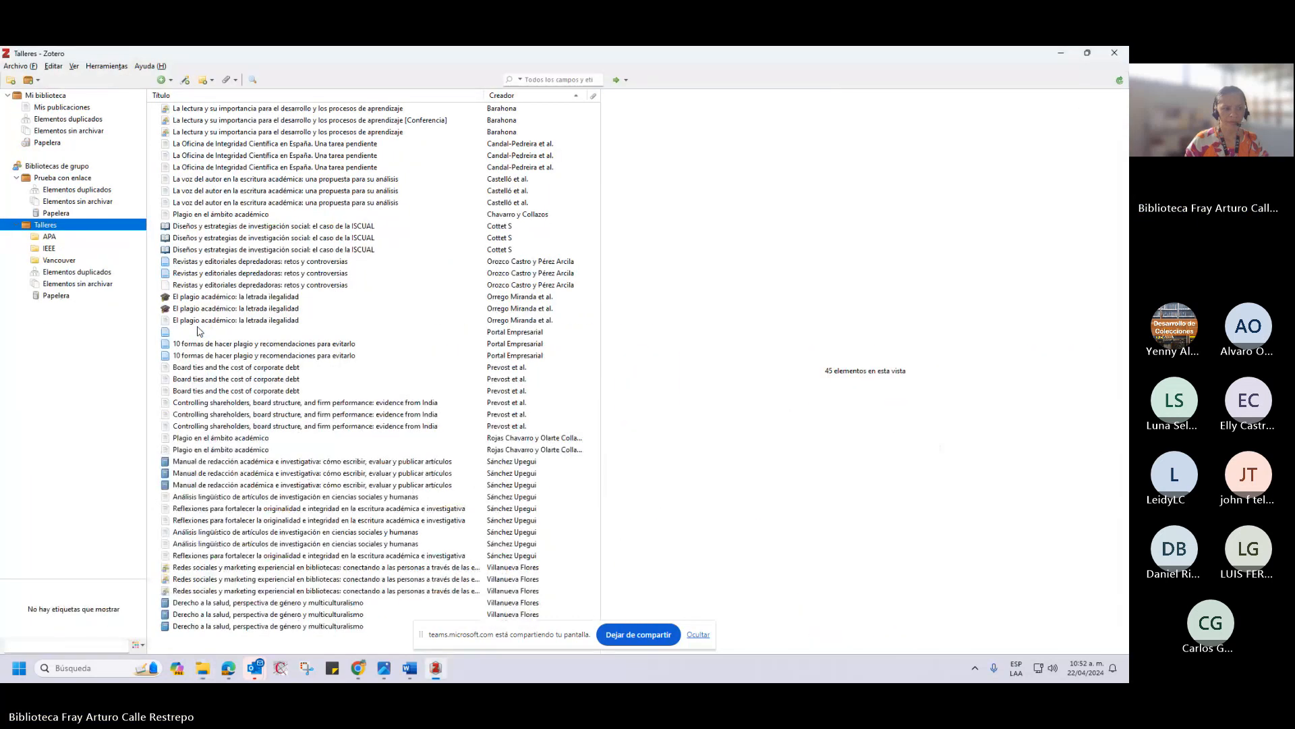
Search the Talleres group library for the thesis's first author by surname, consulting the reference table in Word.
click(551, 80)
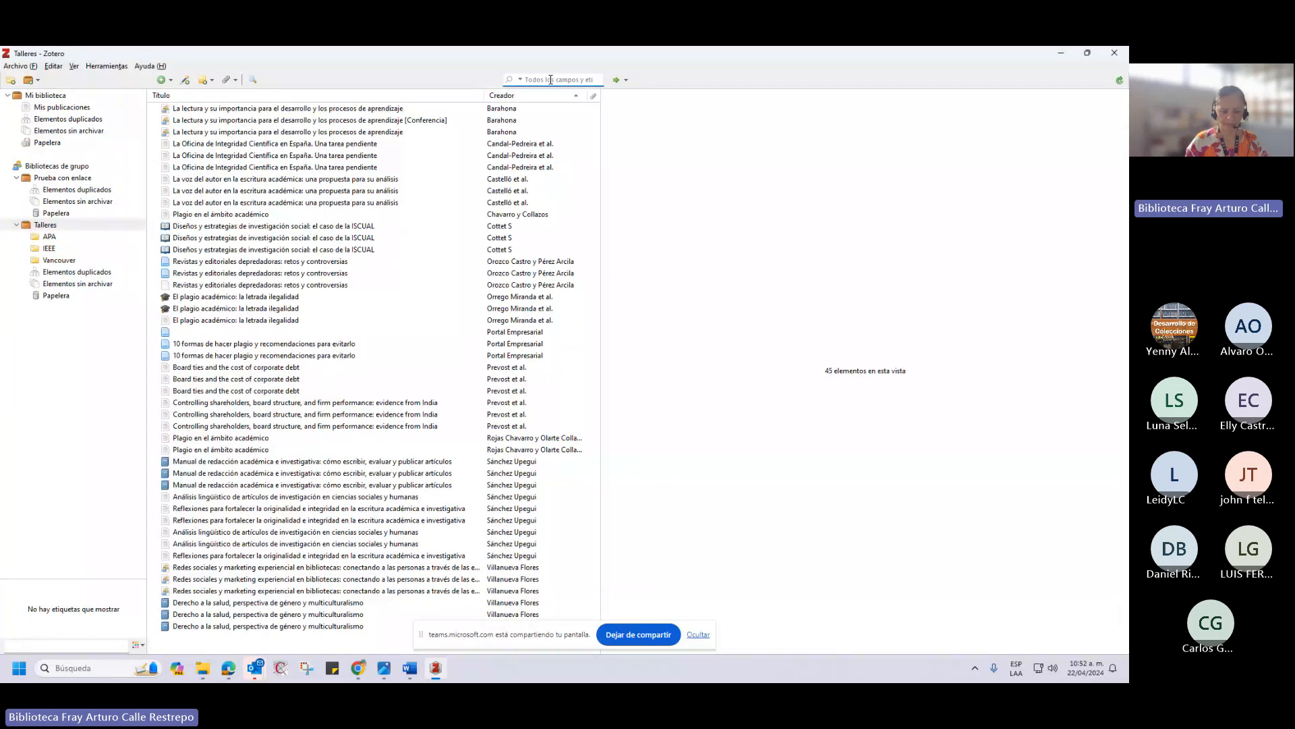
key(alt+Tab)
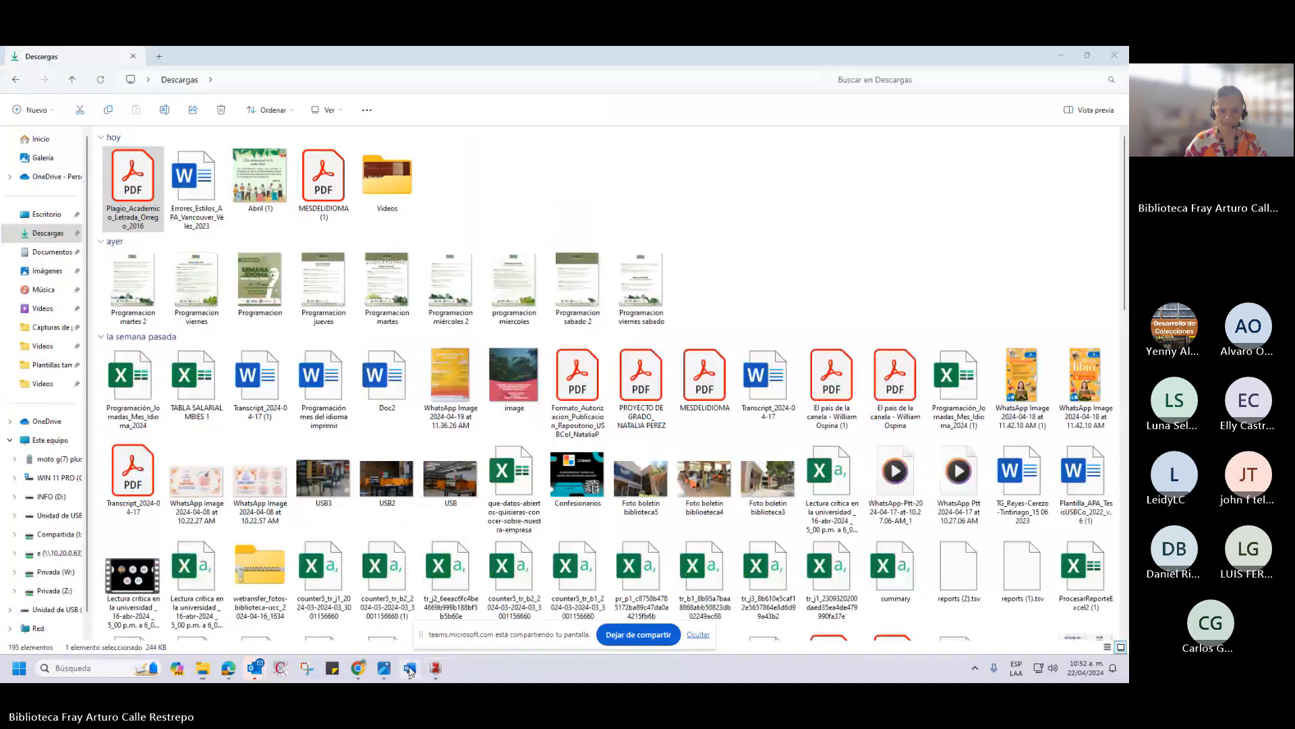
click(410, 668)
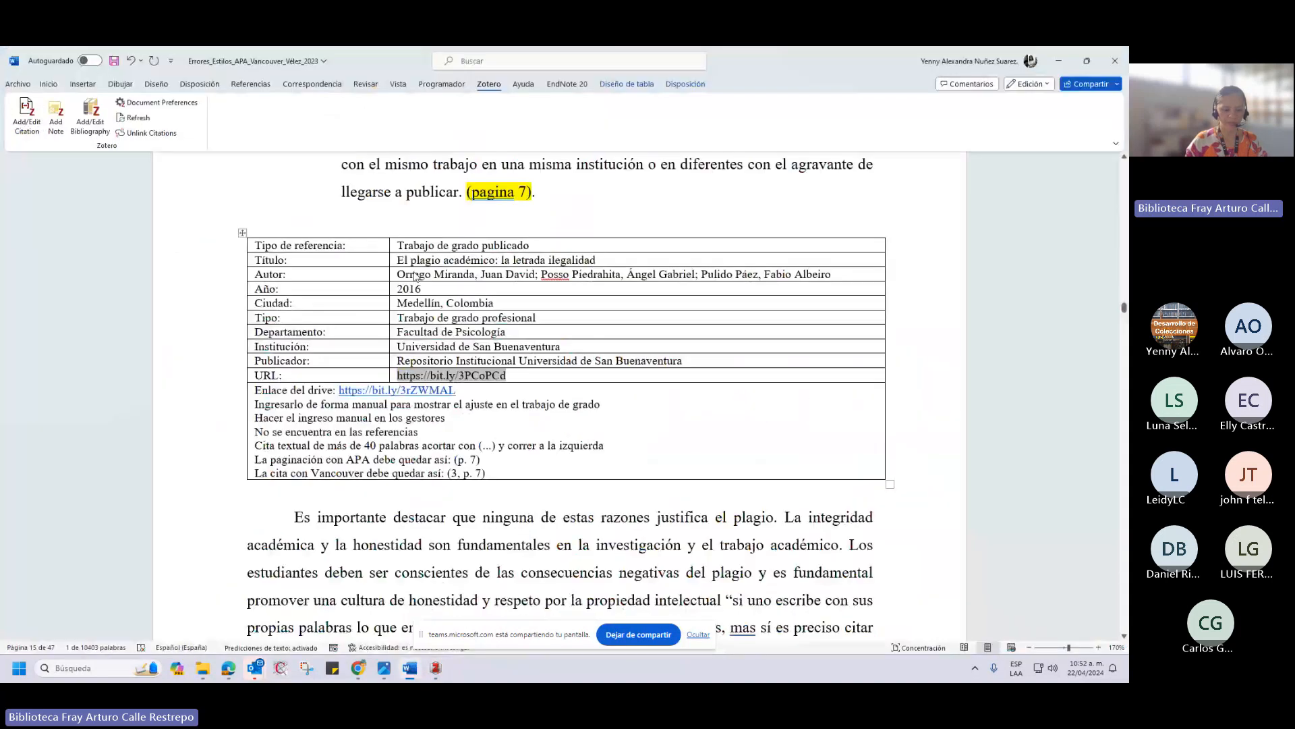
key(alt+Tab)
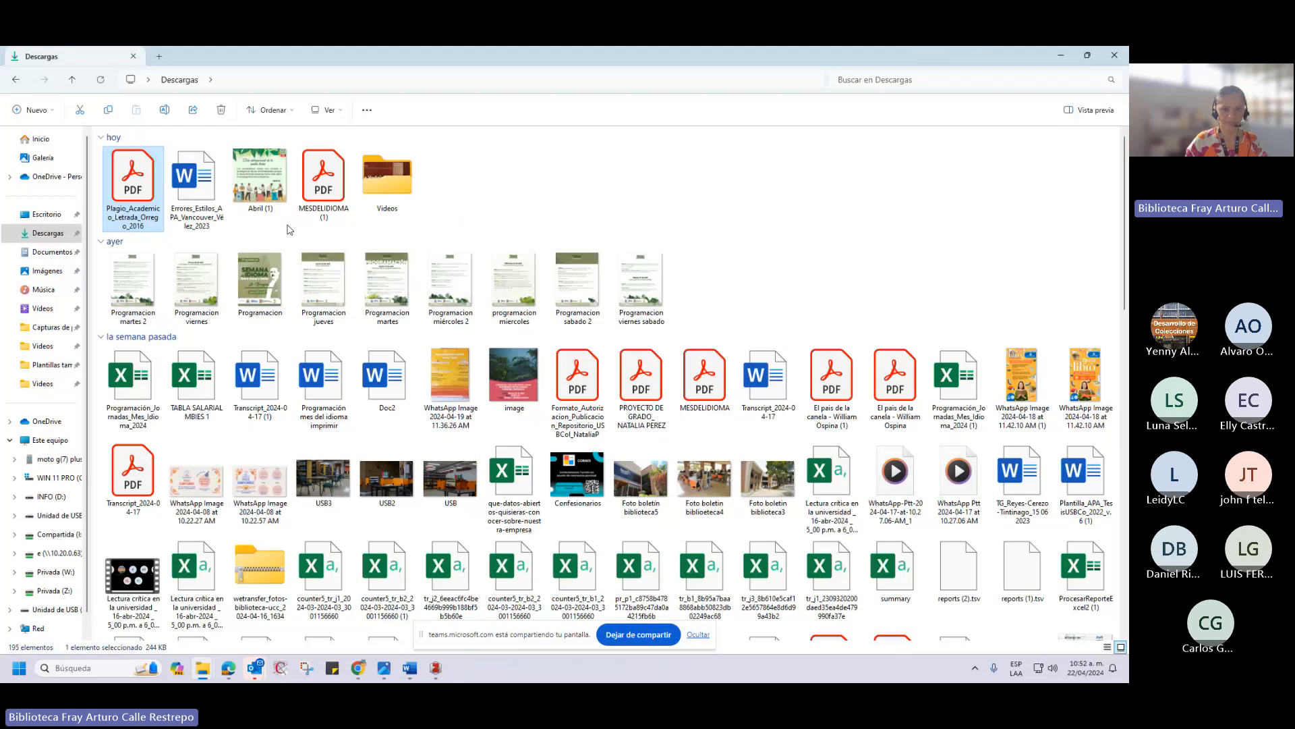
key(alt+Tab)
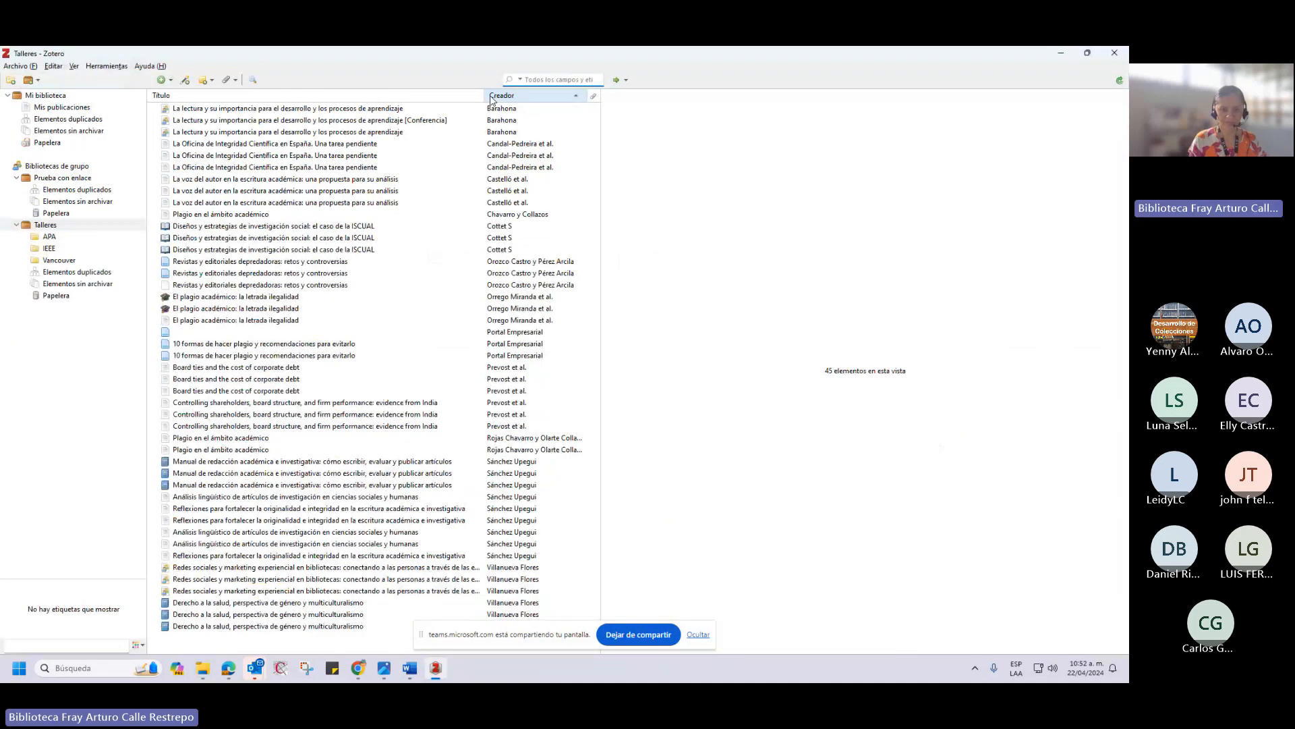
text(orrego)
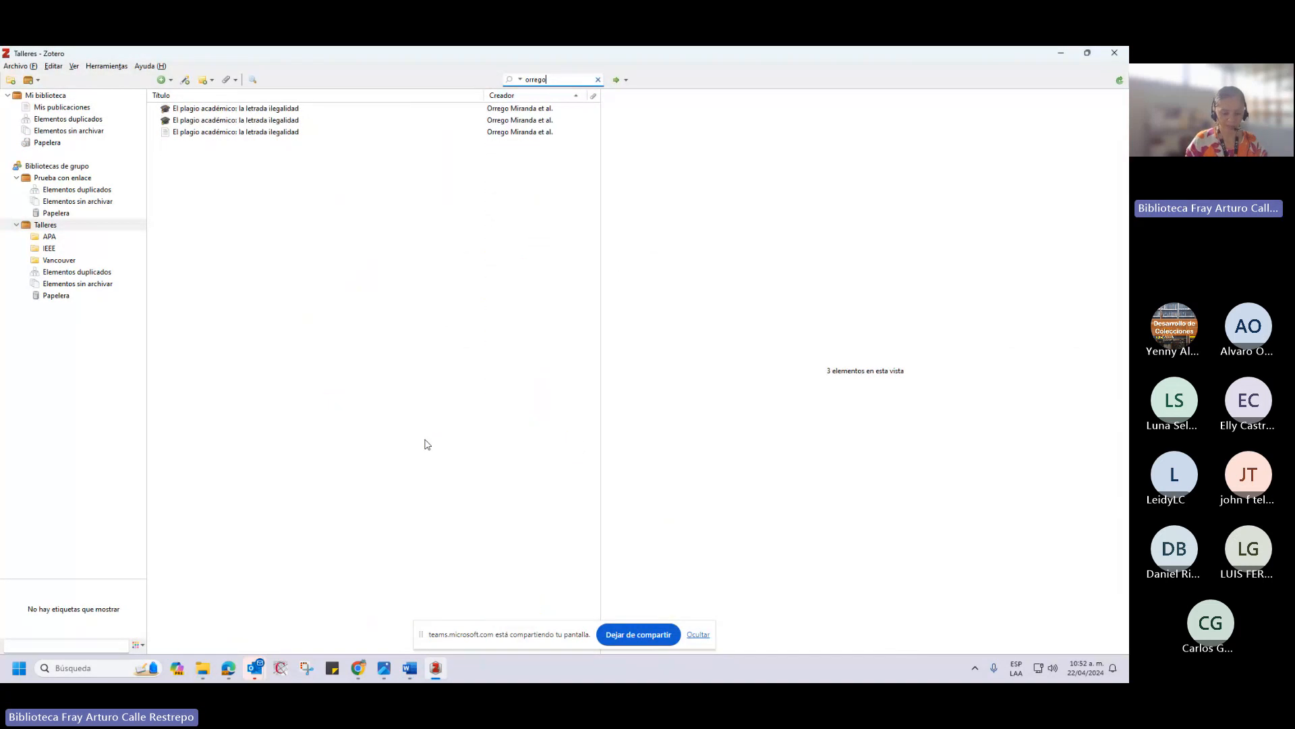
mouse_move(435, 679)
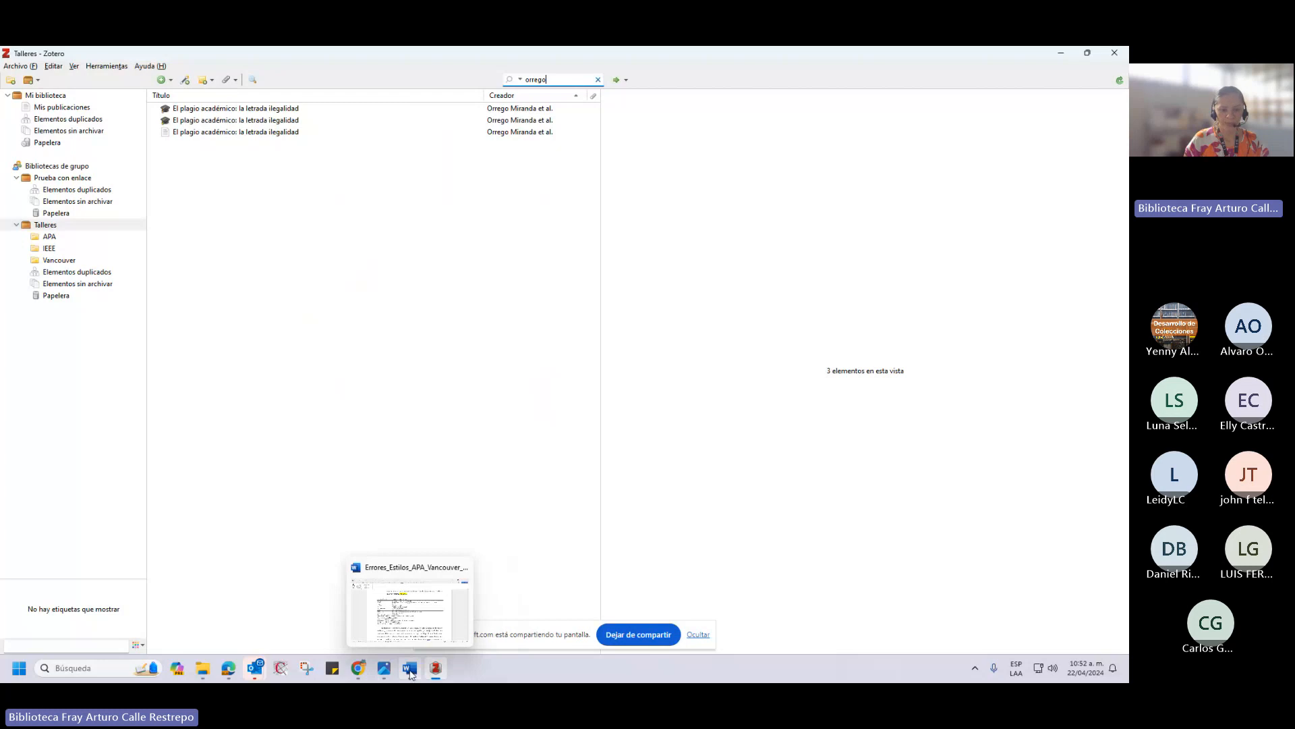
click(411, 669)
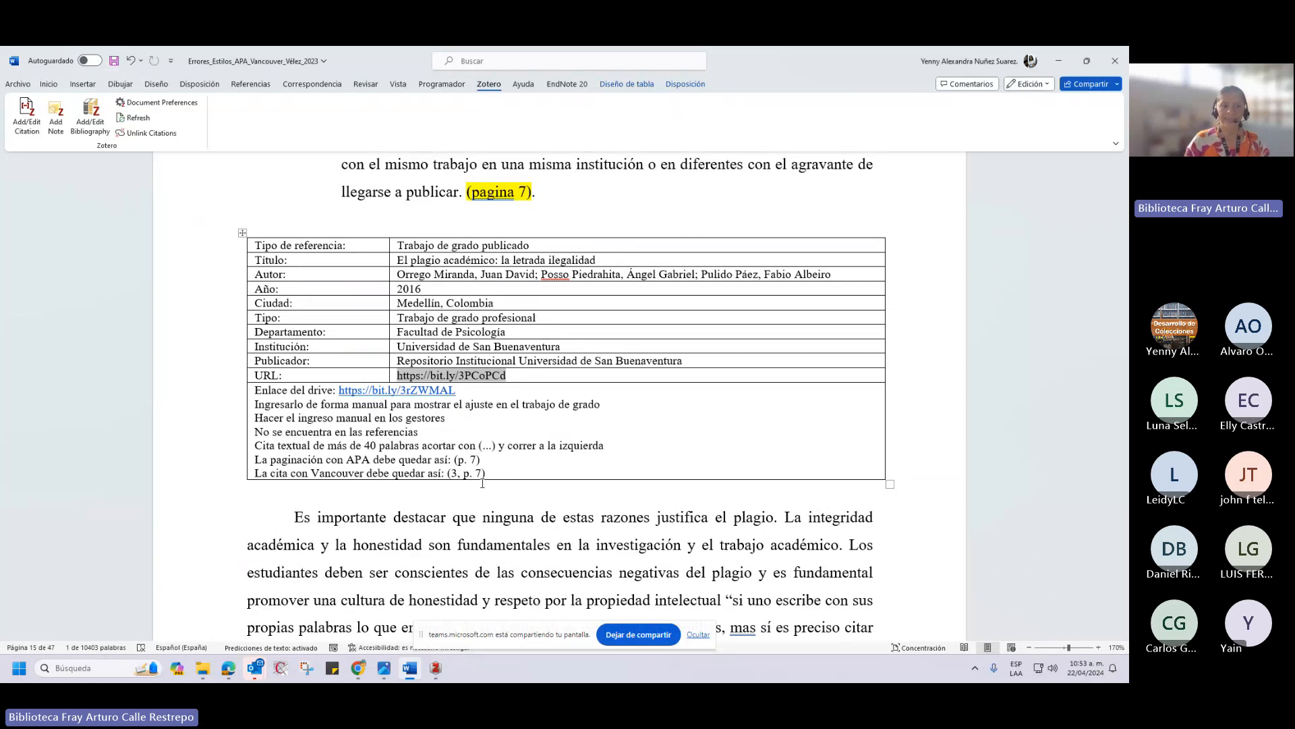
click(436, 668)
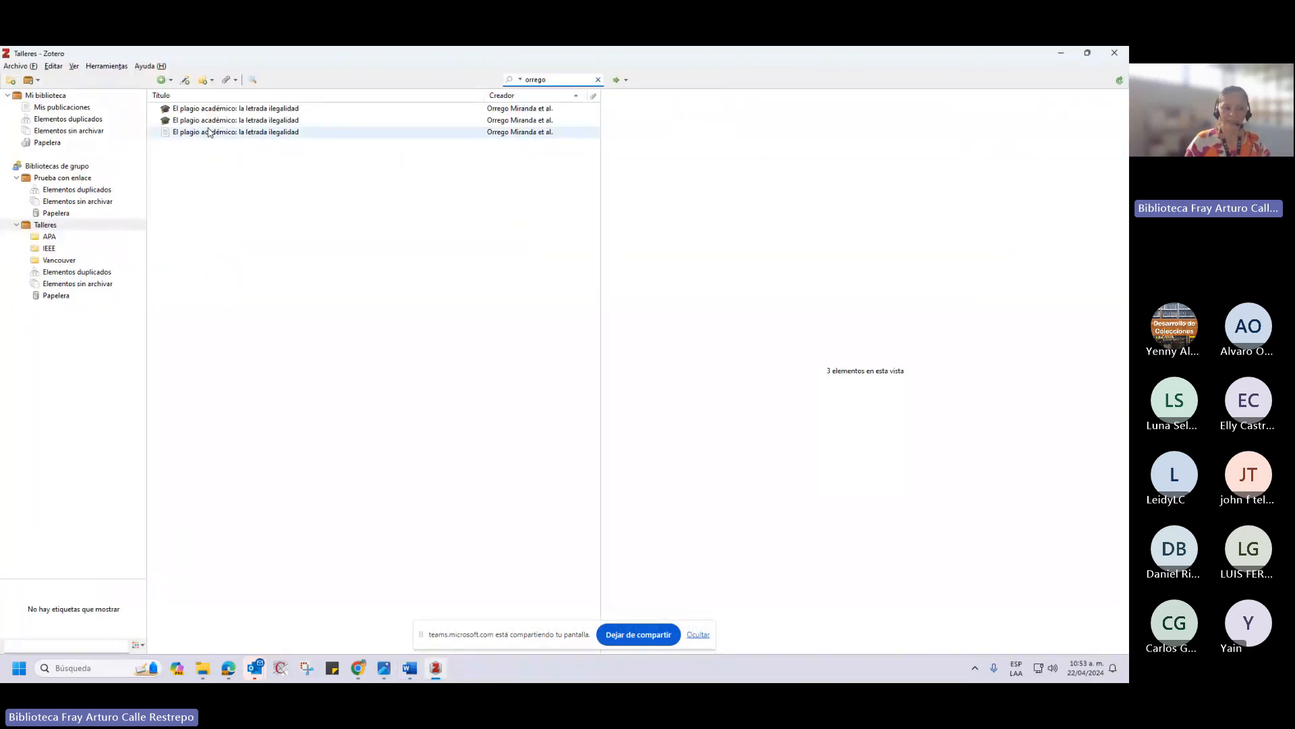
Switch to Word and place the insertion point after "et al." in the highlighted author mention introducing the block quotation.
mouse_move(409, 666)
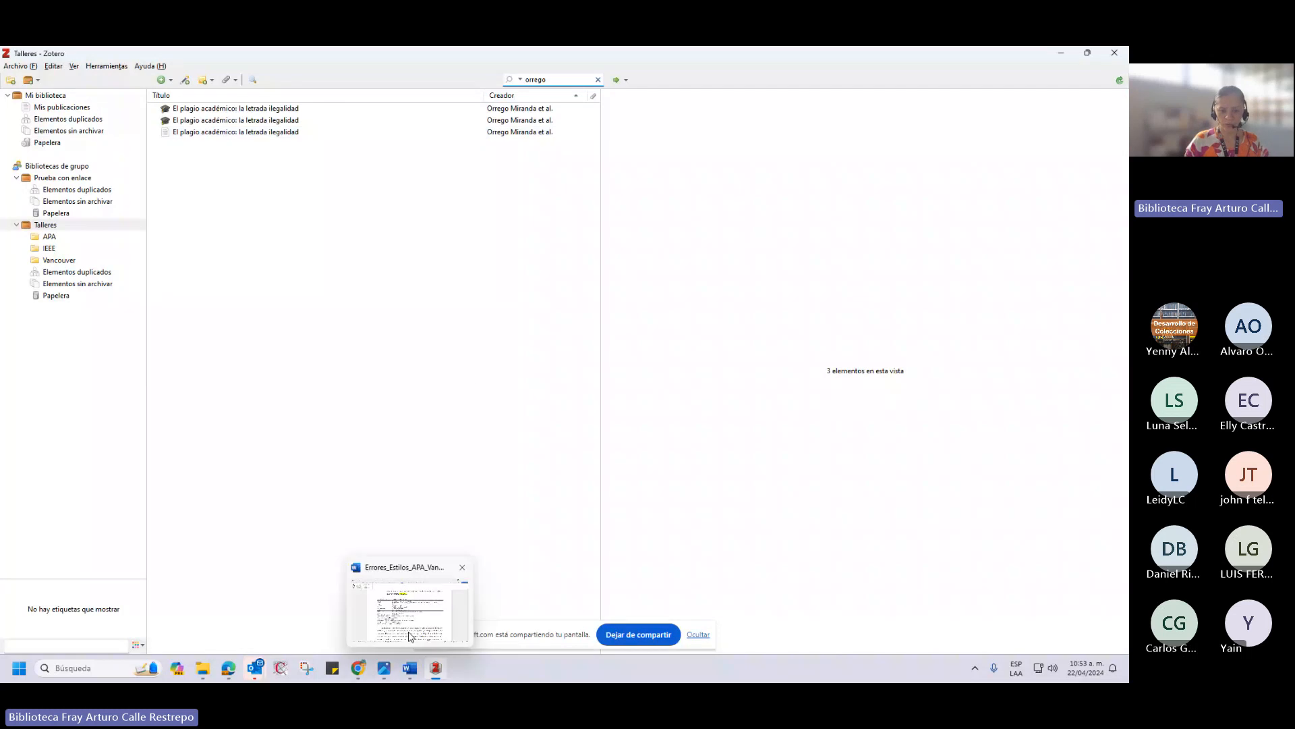
click(410, 636)
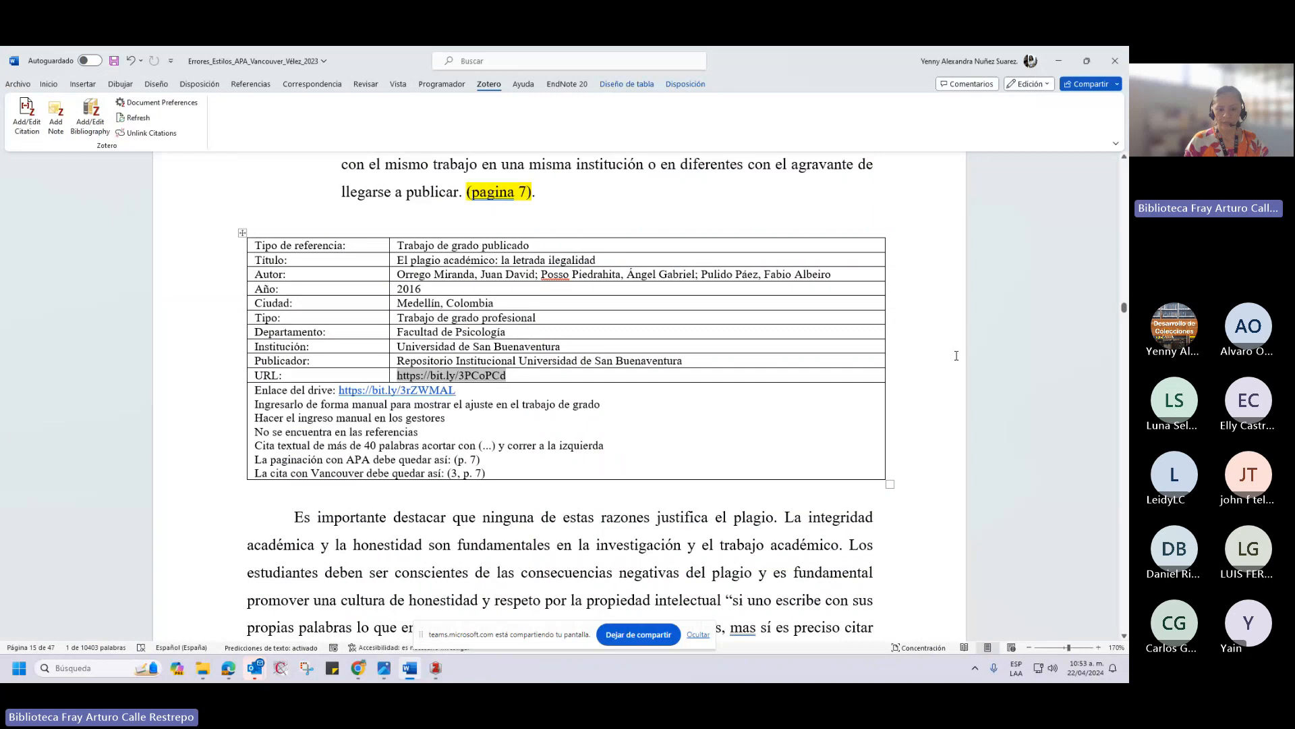
drag(1124, 310, 1124, 300)
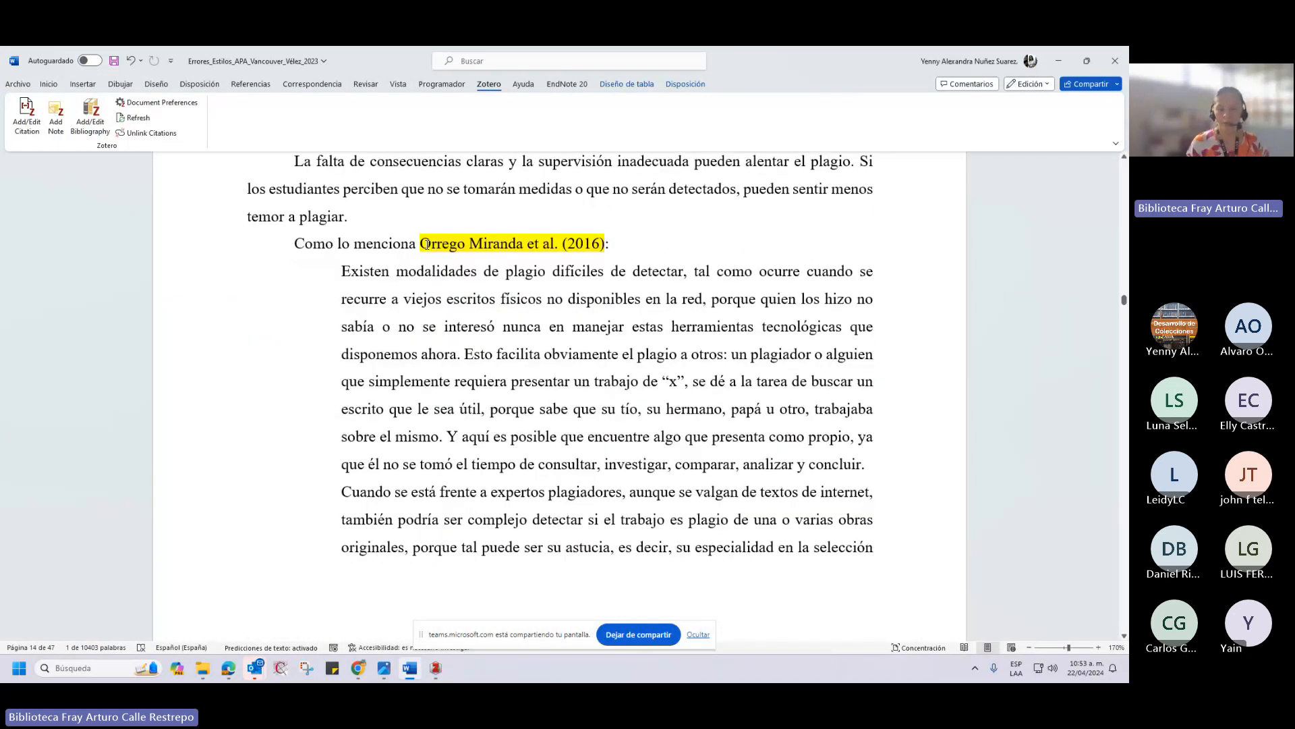
click(452, 313)
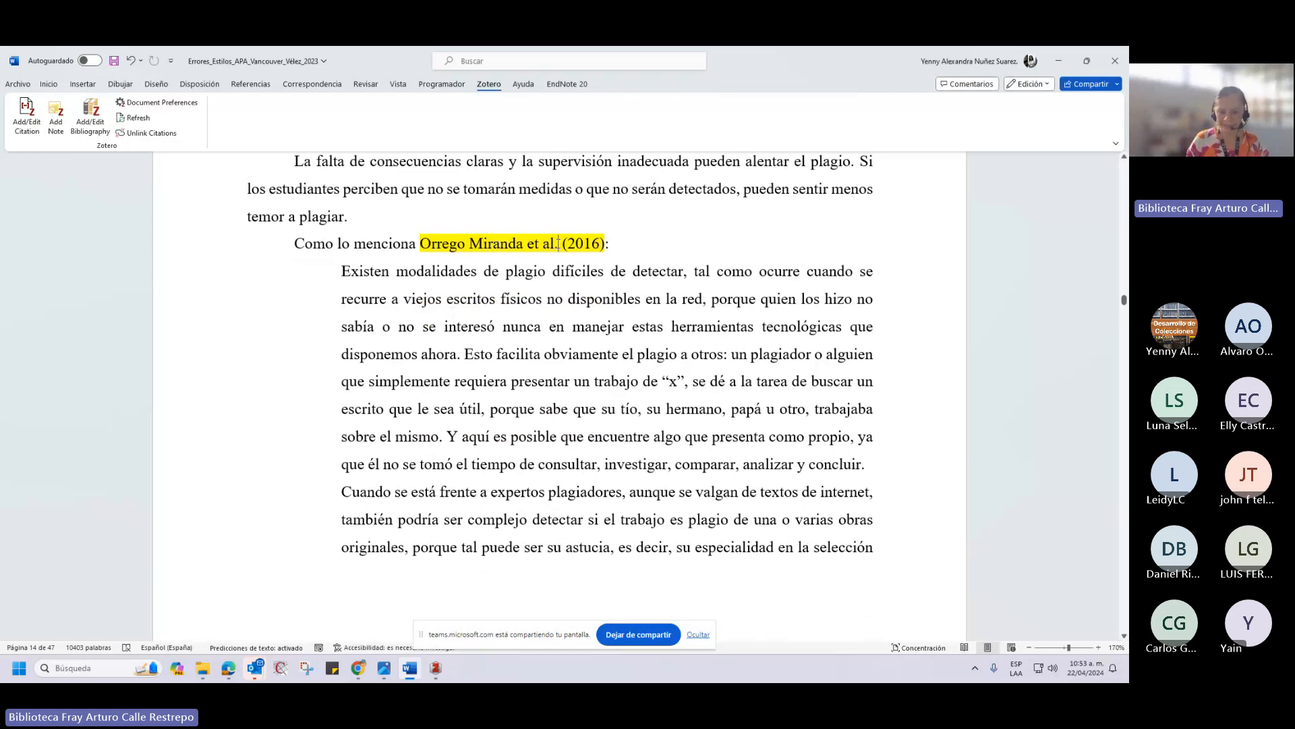
drag(440, 247, 557, 243)
click(558, 247)
drag(426, 242, 558, 244)
click(563, 248)
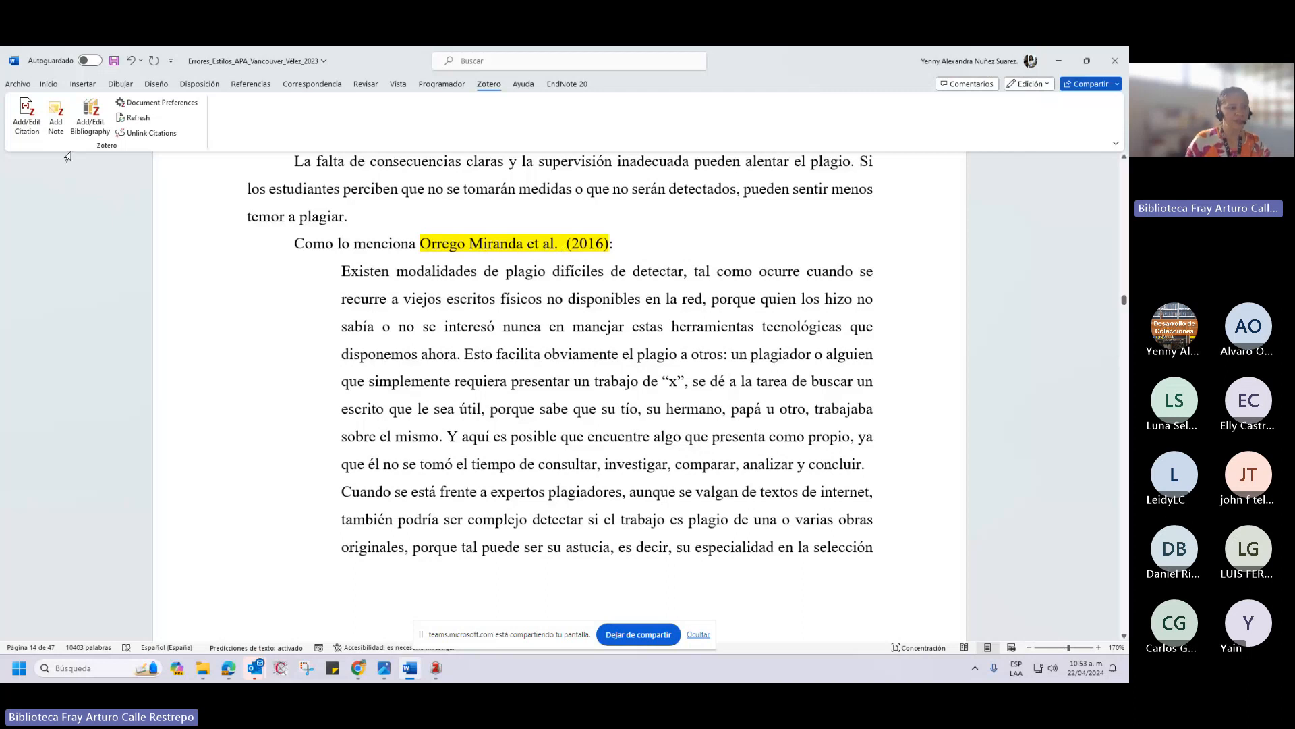
Insert a Zotero citation of the Talleres entry "El plagio académico: la letrada ilegalidad" marked Lima, with the author omitted.
click(28, 126)
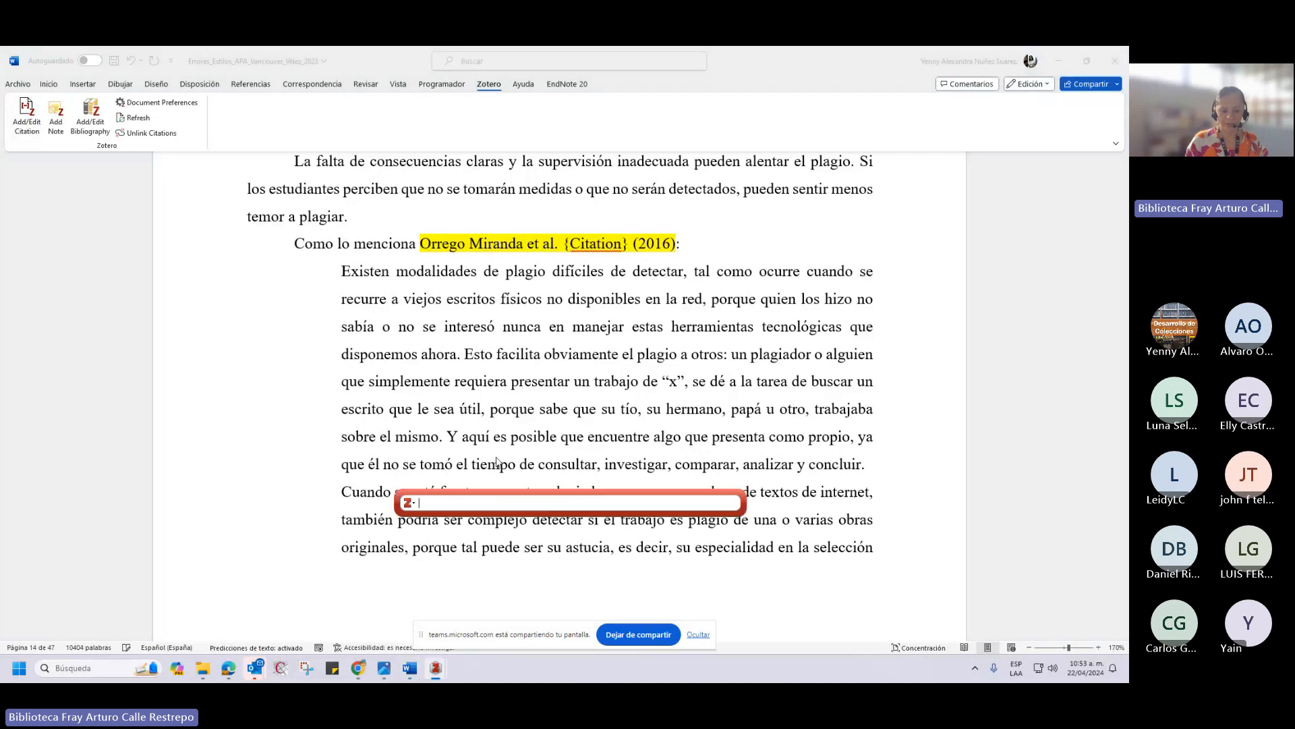
text(orrego)
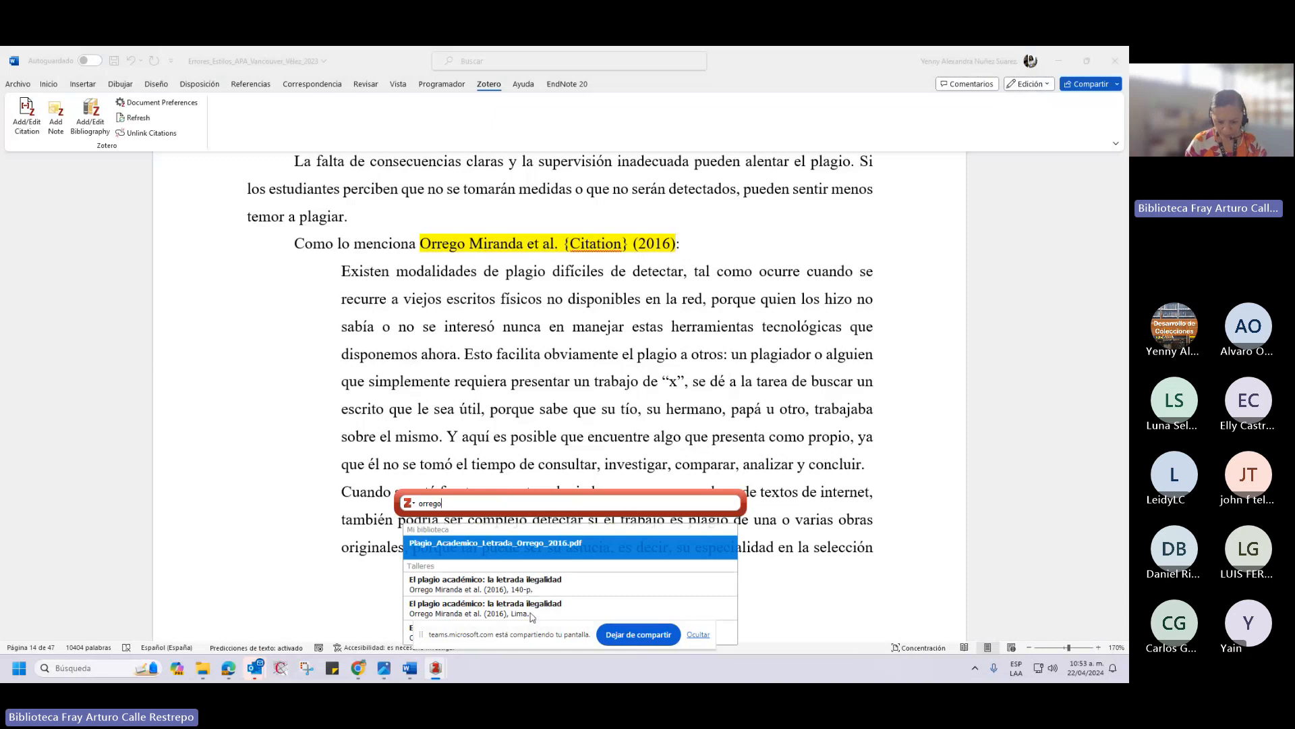
click(511, 607)
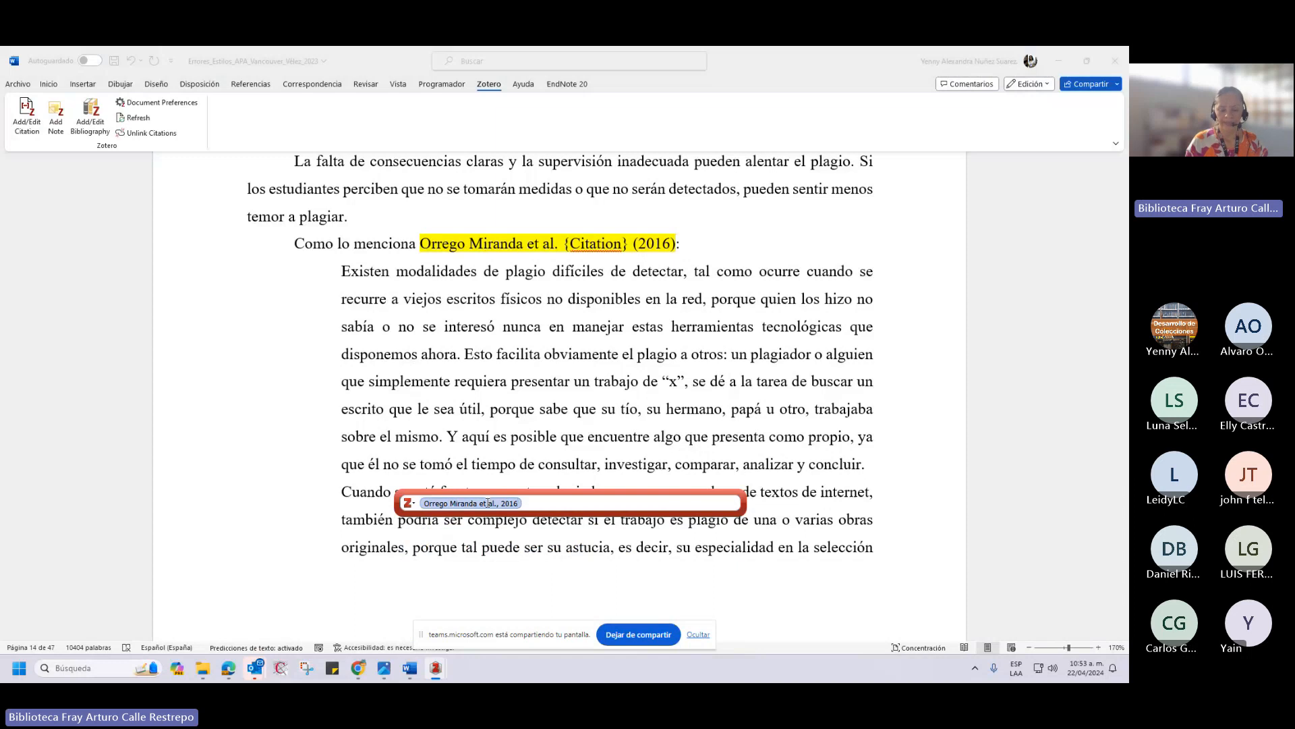
click(489, 503)
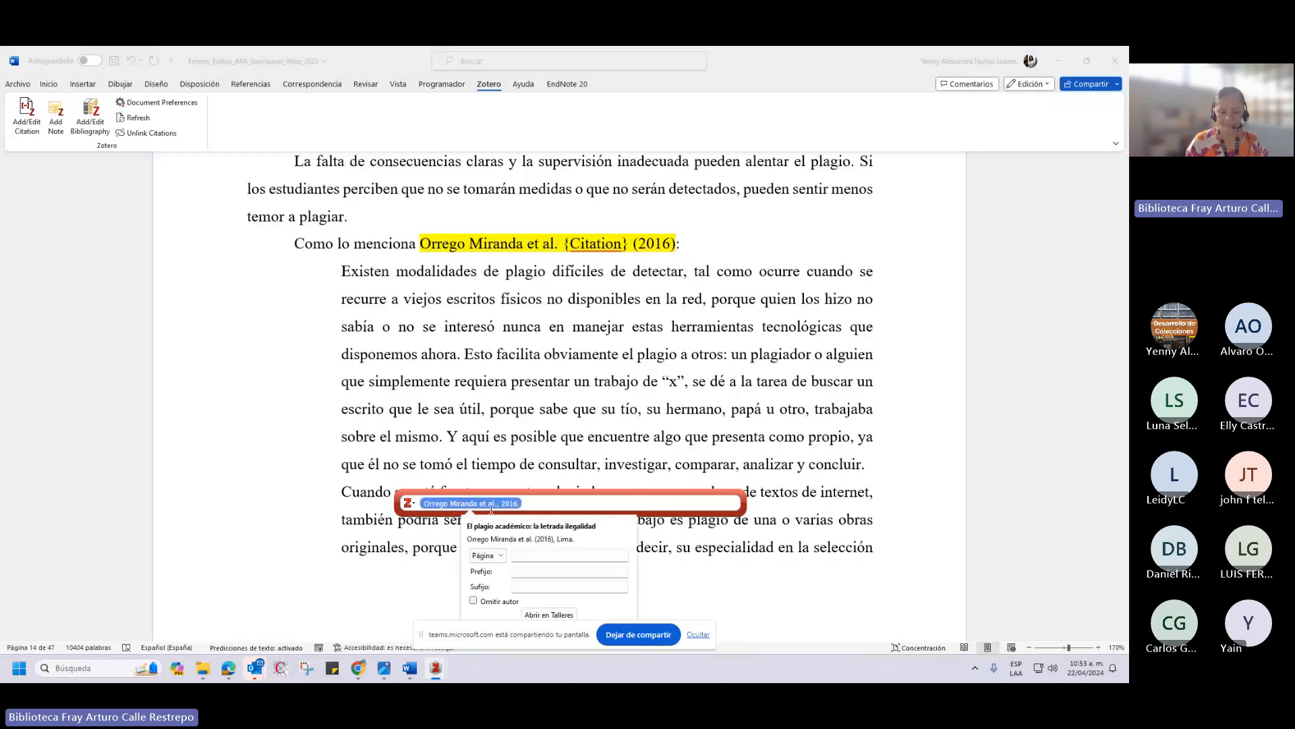
click(474, 601)
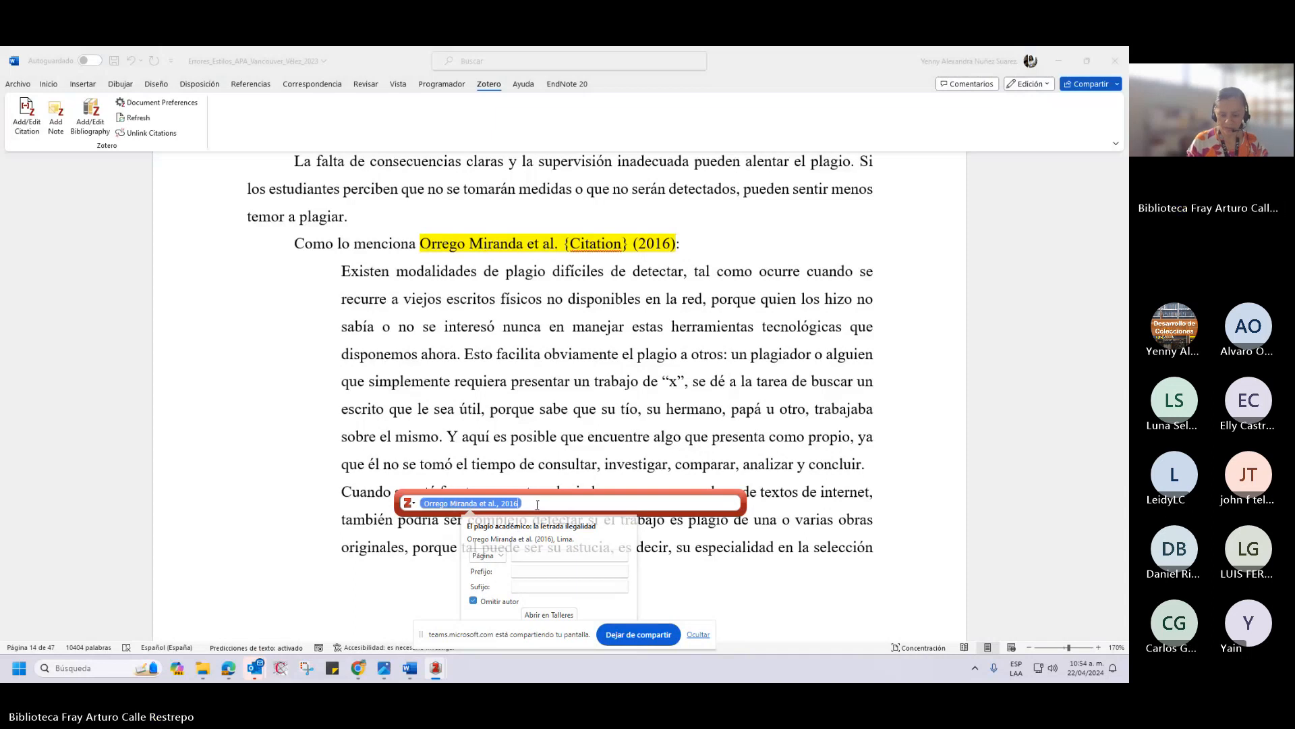
key(Return)
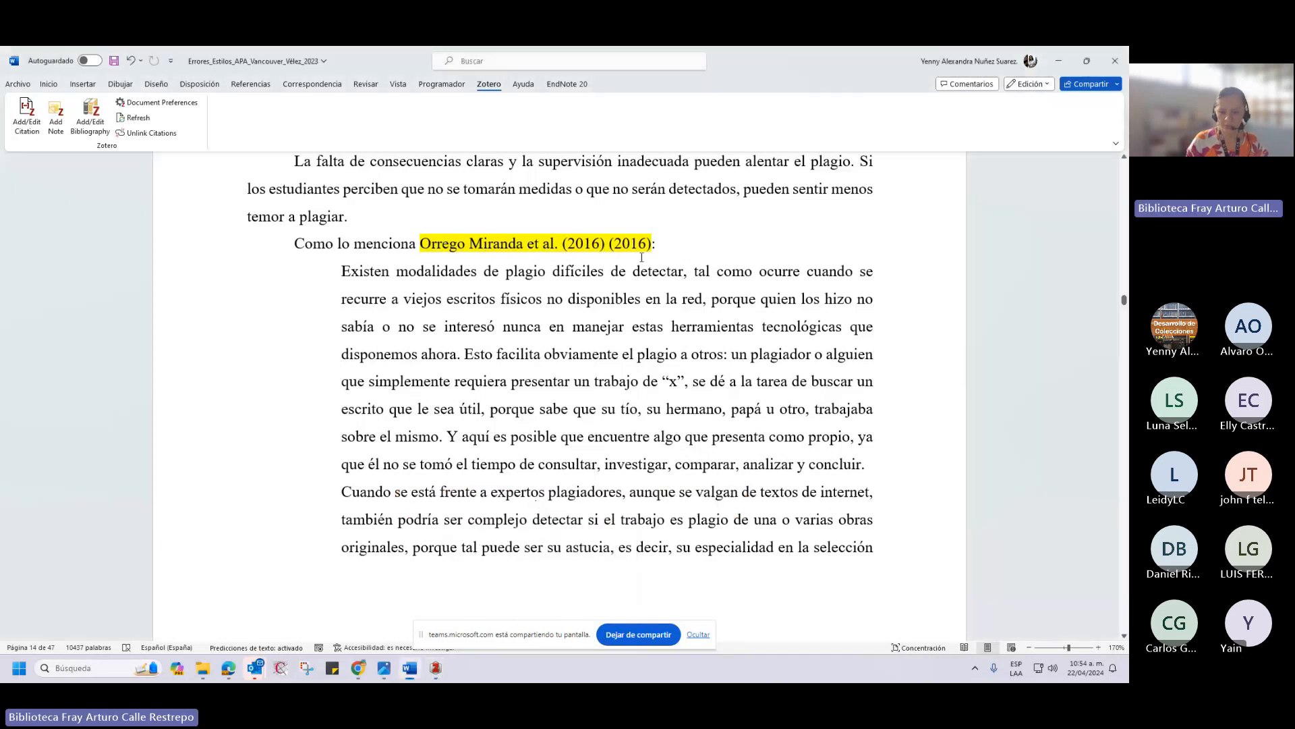
Delete both parenthesised years and the colon after "et al." in the sentence introducing the block quotation.
drag(643, 244, 612, 245)
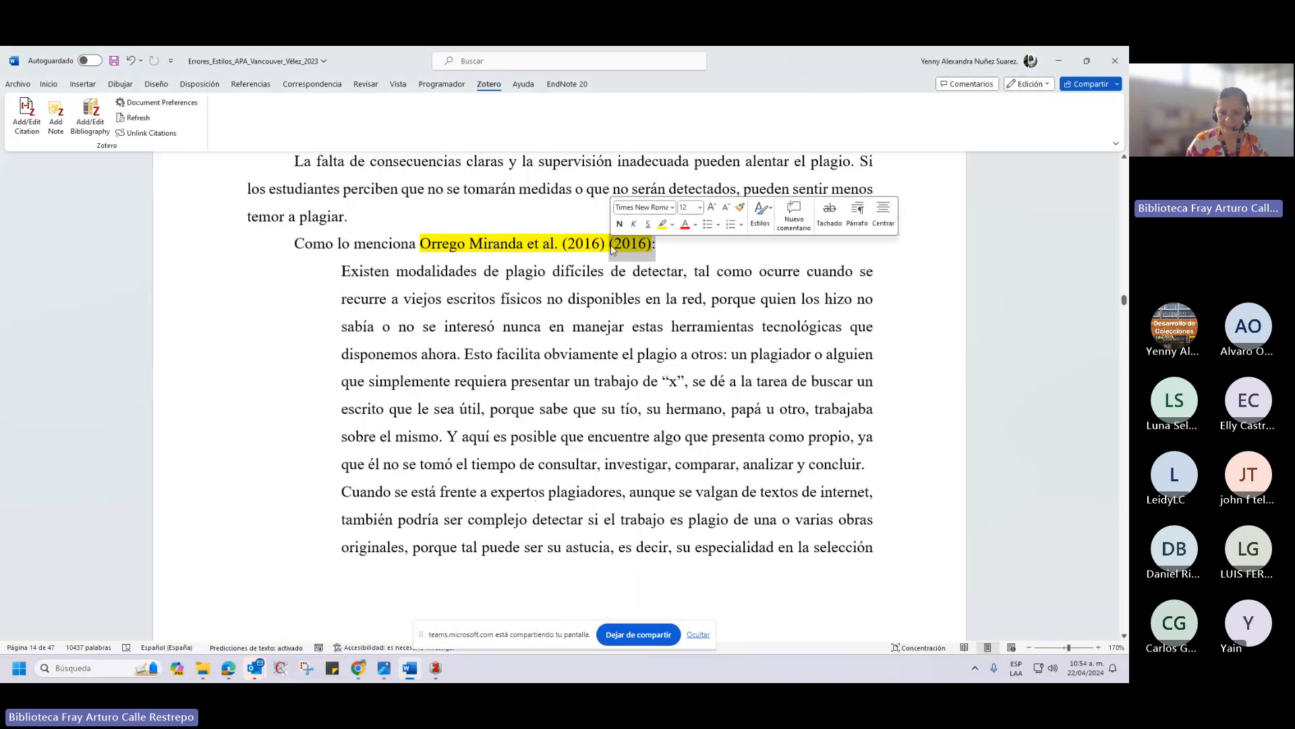
click(612, 244)
click(605, 243)
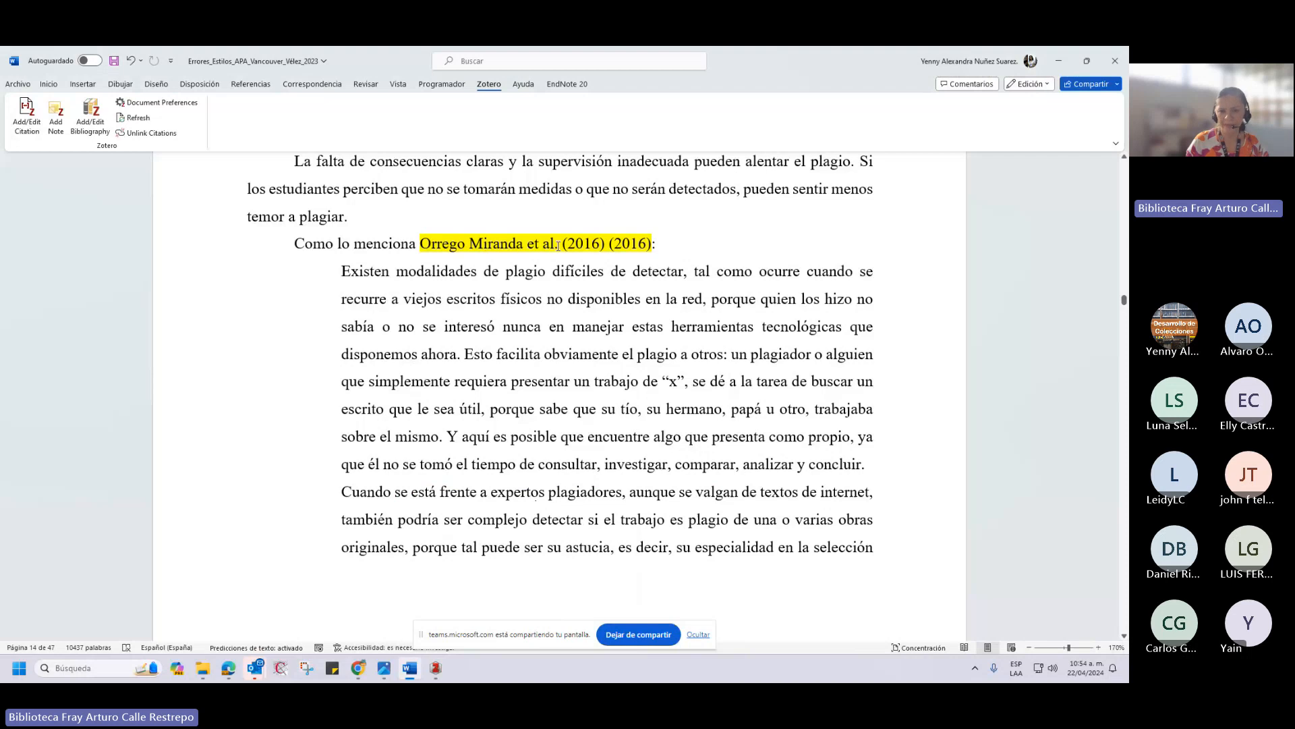
drag(656, 245, 569, 245)
key(Delete)
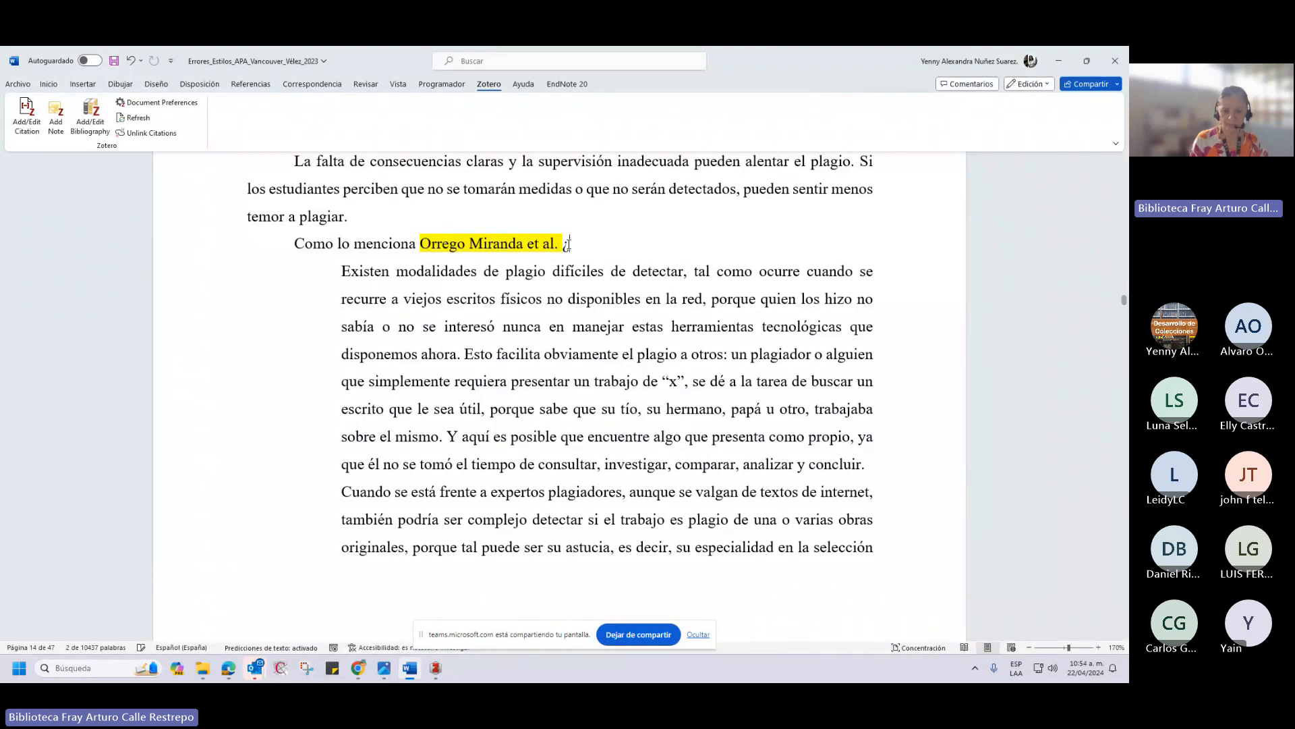
key(BackSpace)
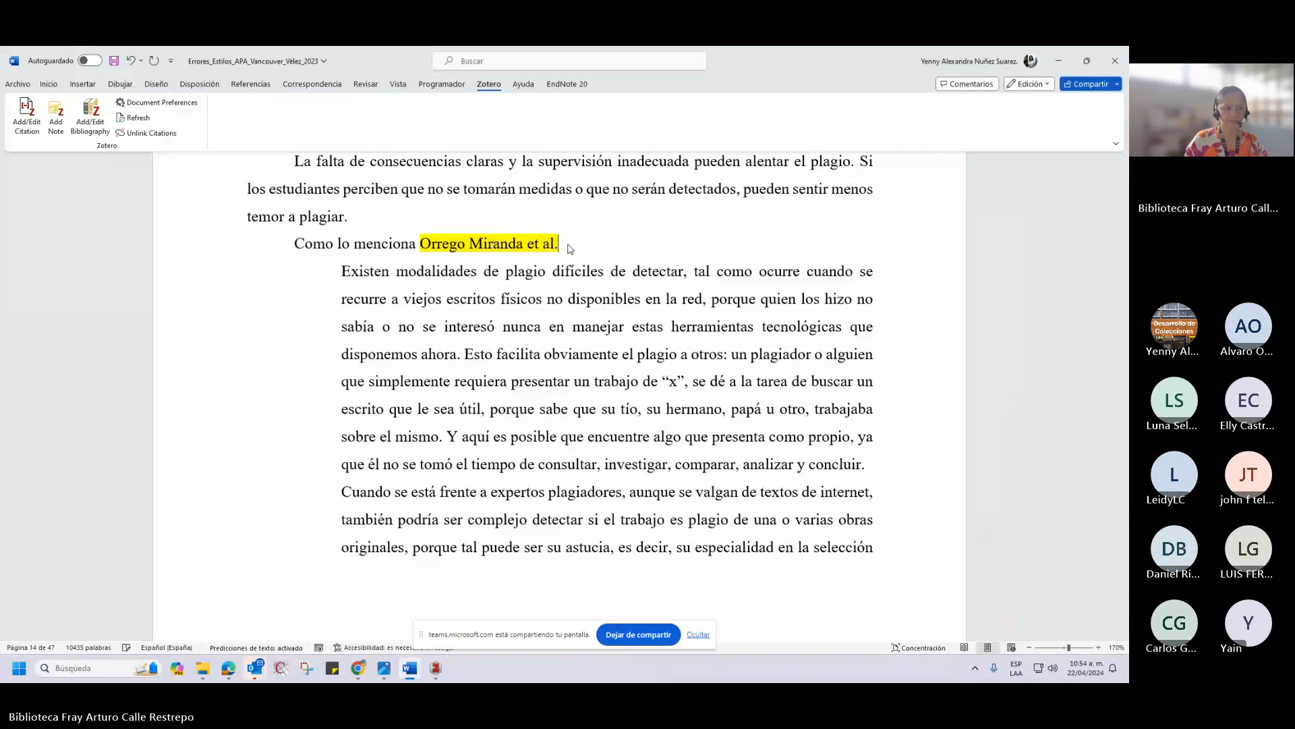
Cite the Lima entry of "El plagio académico: la letrada ilegalidad" after "et al." with Zotero, omitting the author.
click(28, 116)
text(orreglo)
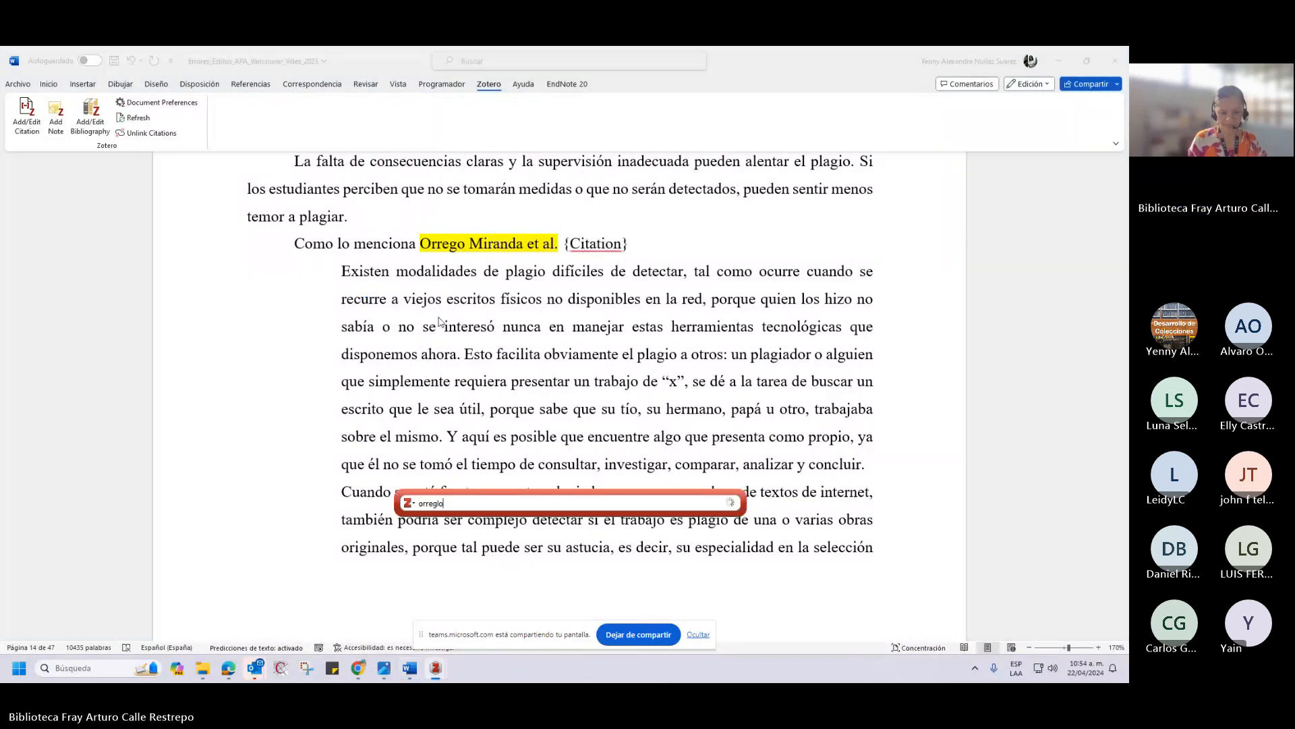
key(BackSpace)
key(BackSpace)
text(o)
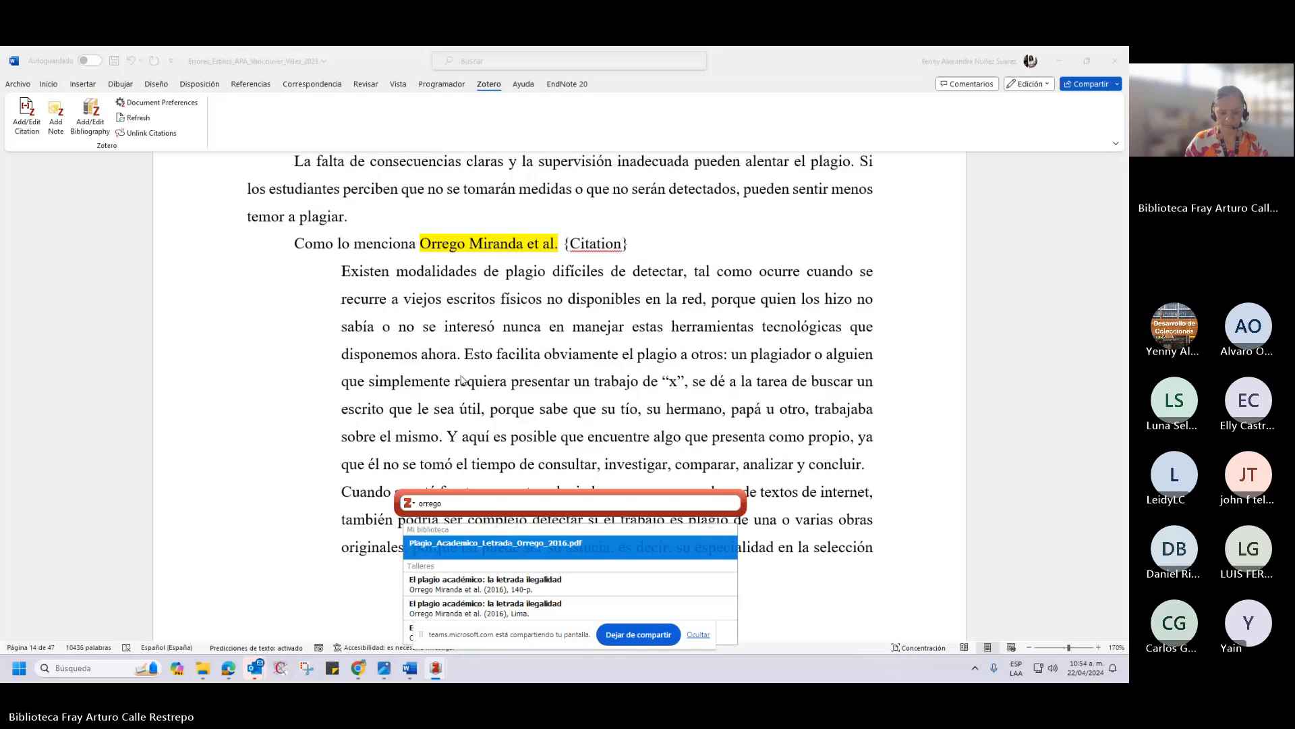
click(515, 611)
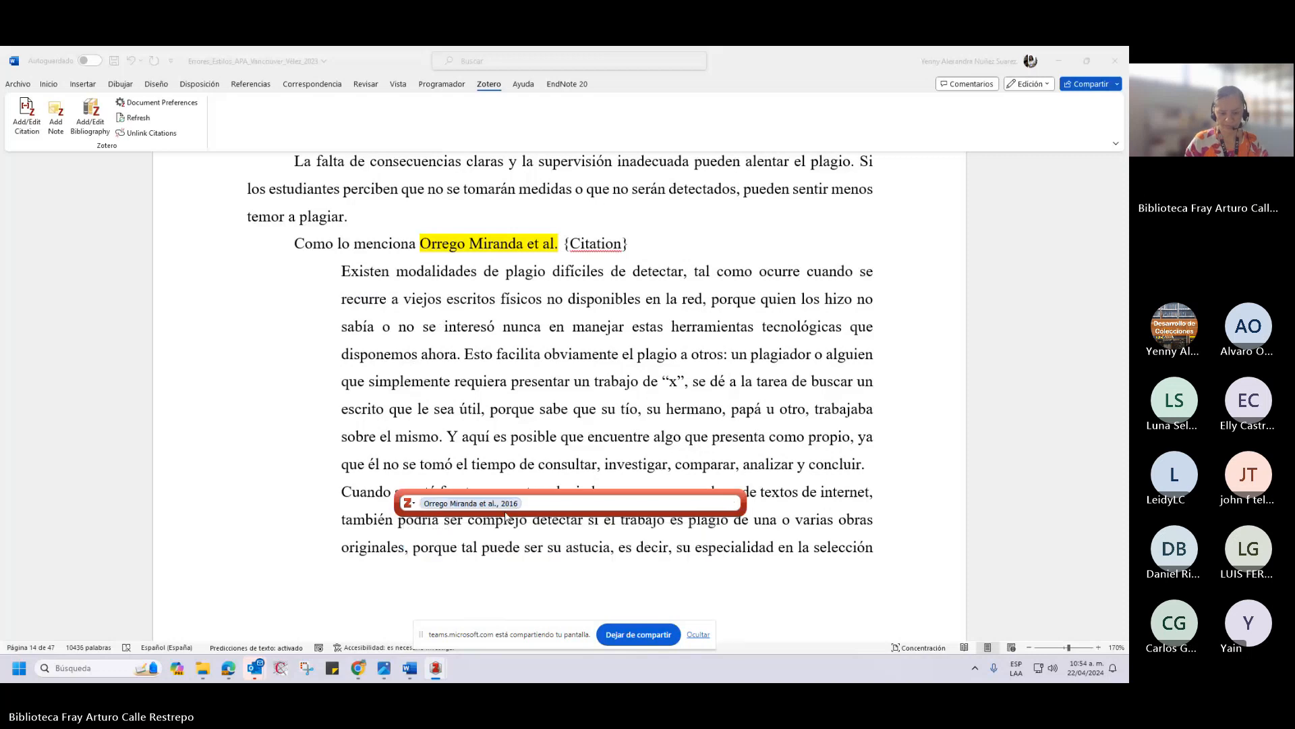
click(484, 501)
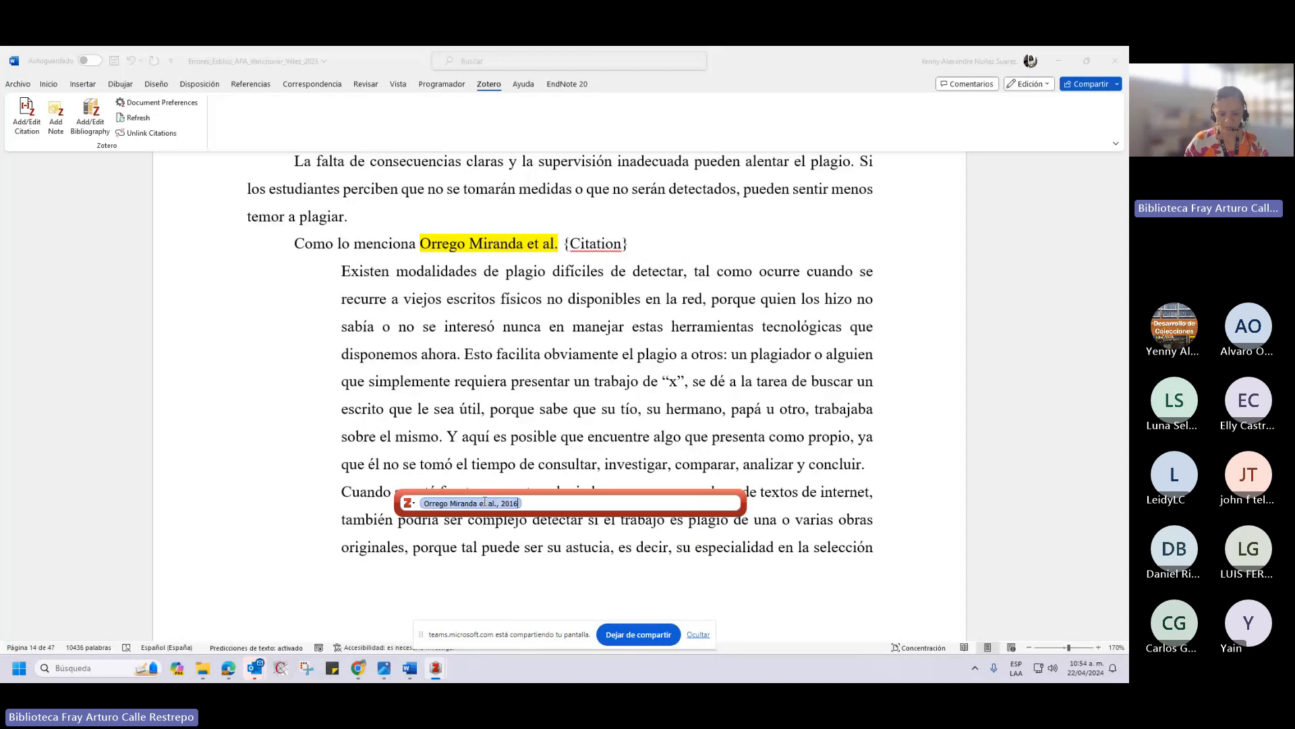
click(485, 502)
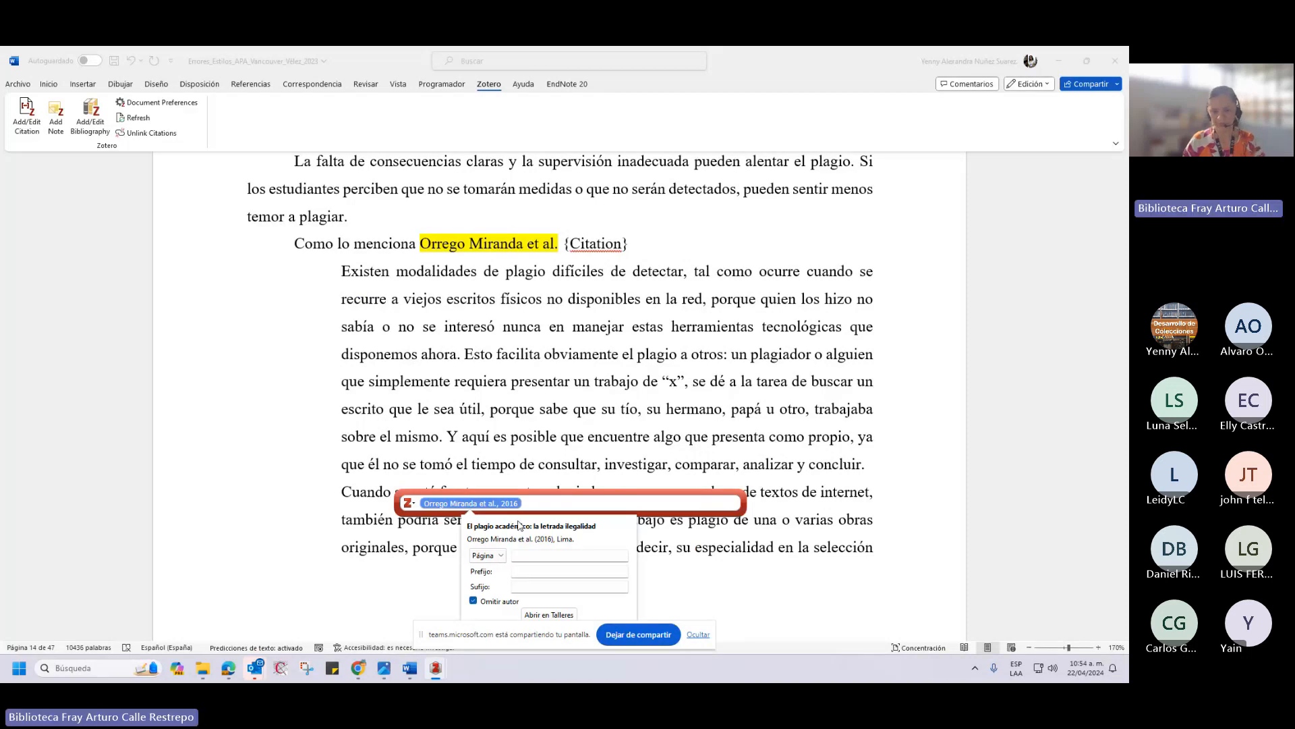
click(527, 501)
key(Return)
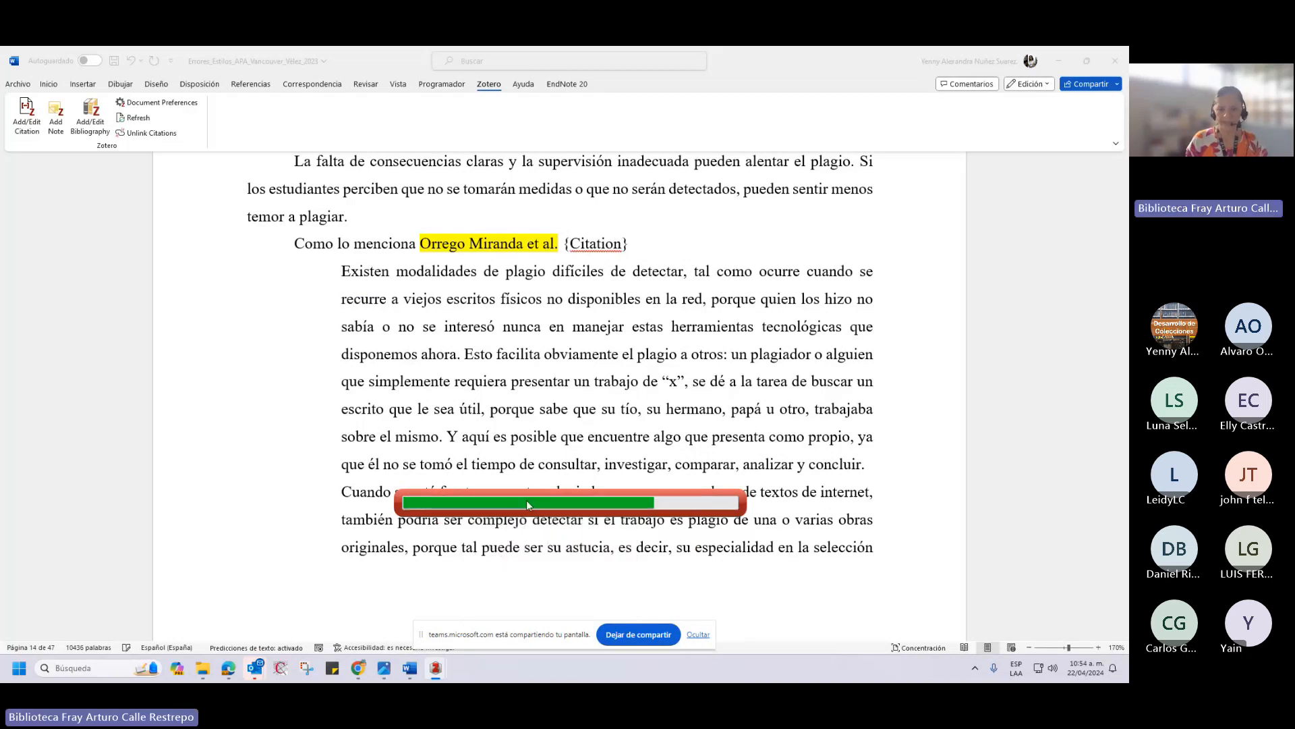
Inspect the inserted year citation as a Zotero field beside the highlighted author mention.
click(618, 244)
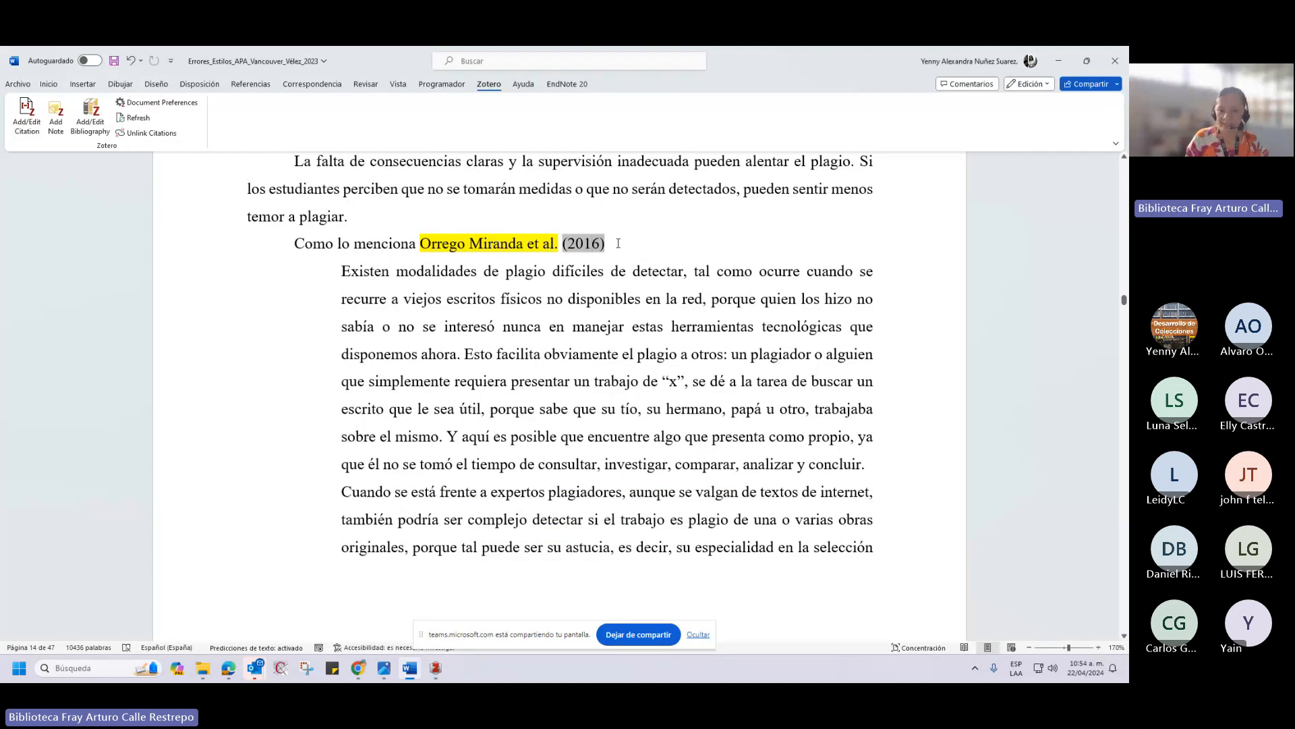
click(627, 243)
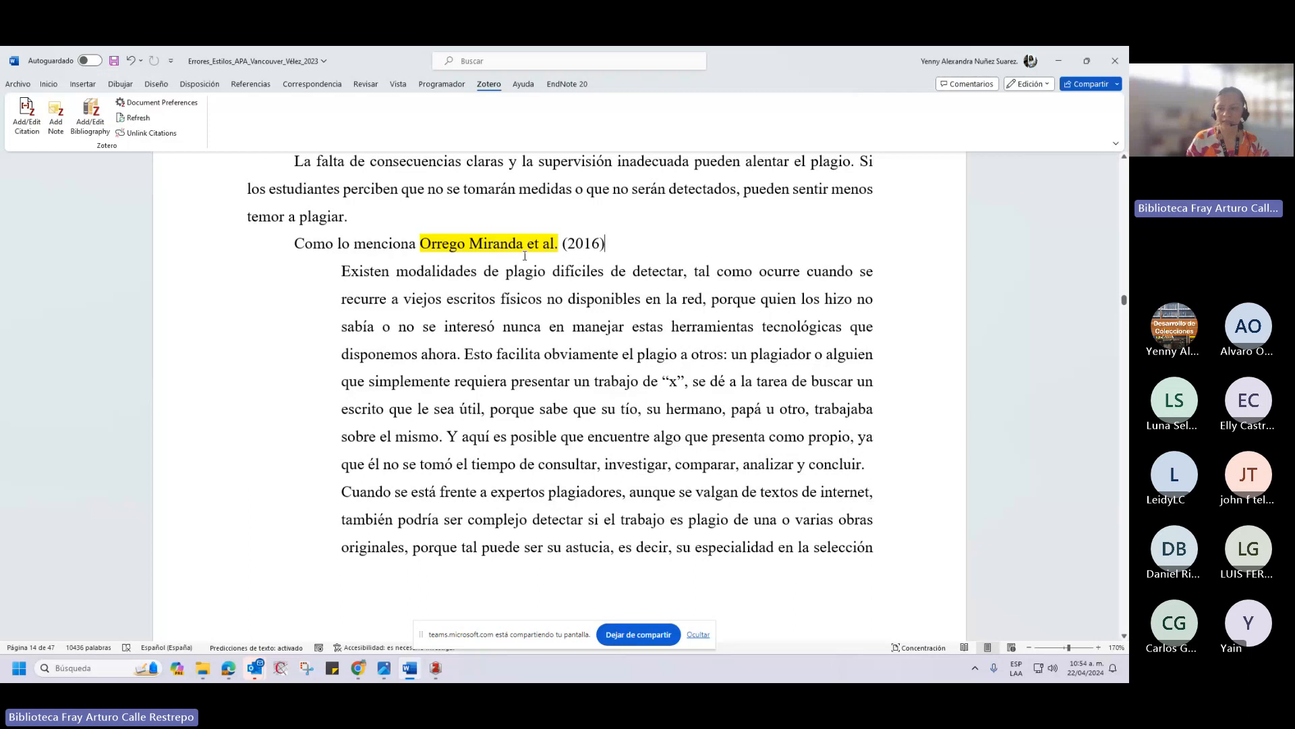
drag(1123, 301, 1124, 299)
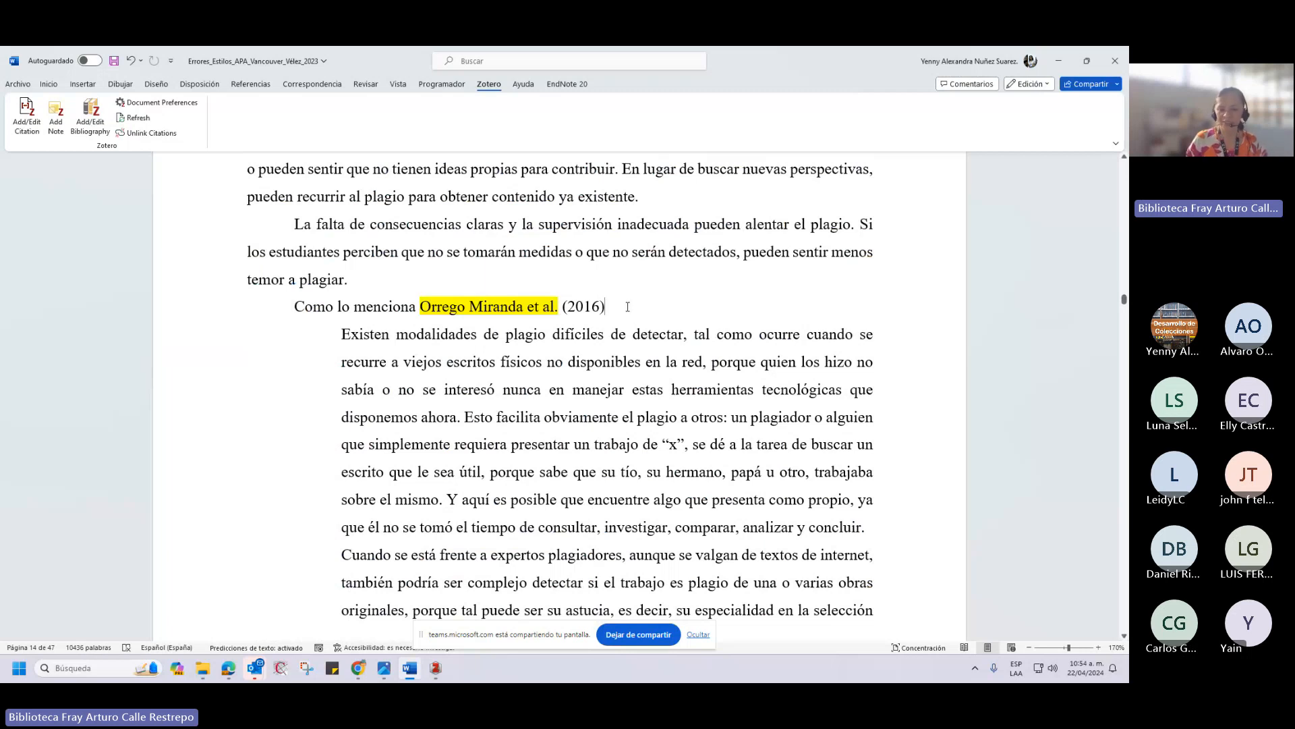
click(598, 309)
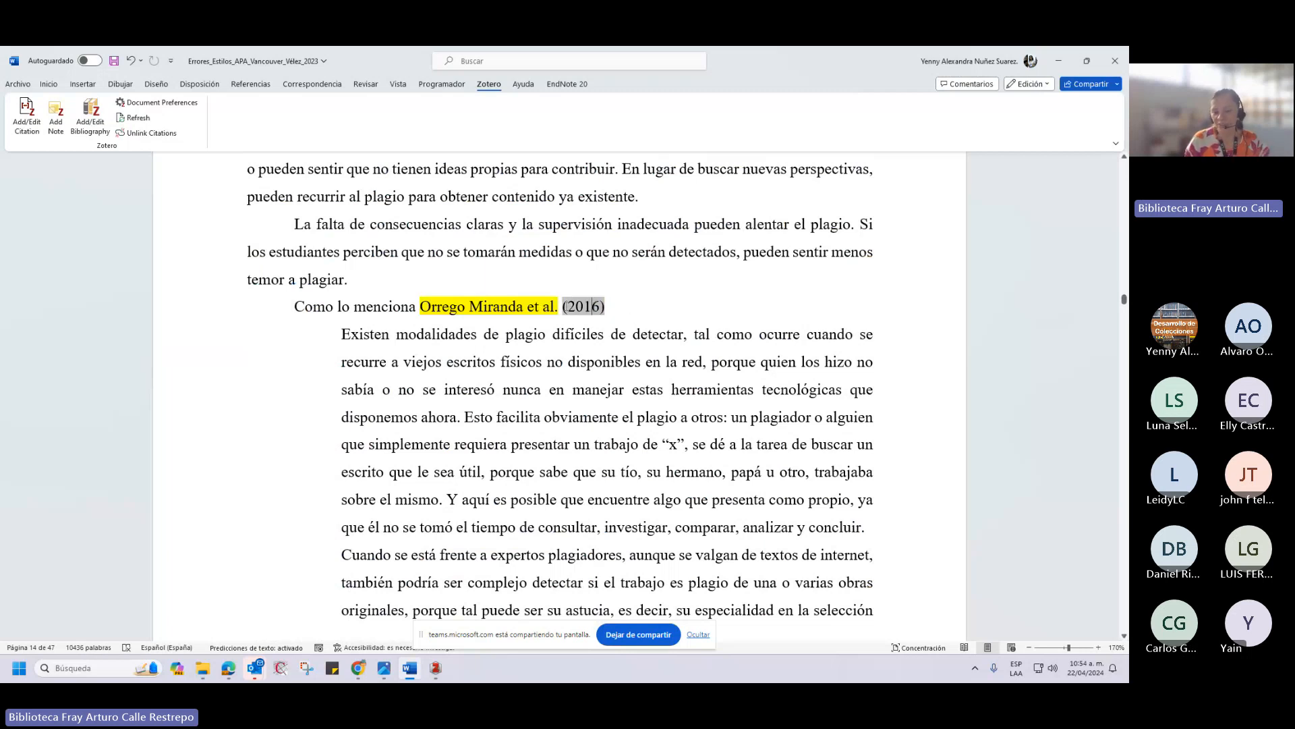
click(608, 307)
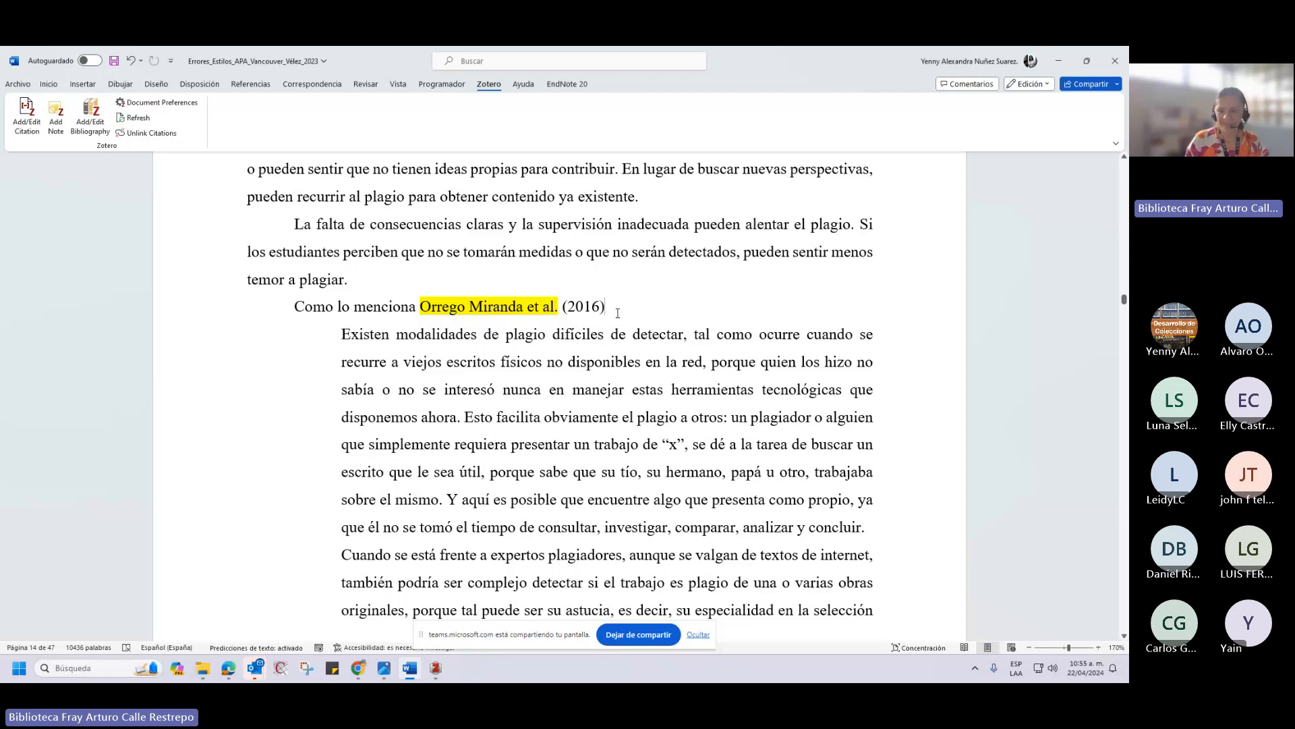
Change the page reference closing the block quotation to "(p. 7)" and remove the full stop after it.
drag(1124, 299, 1126, 310)
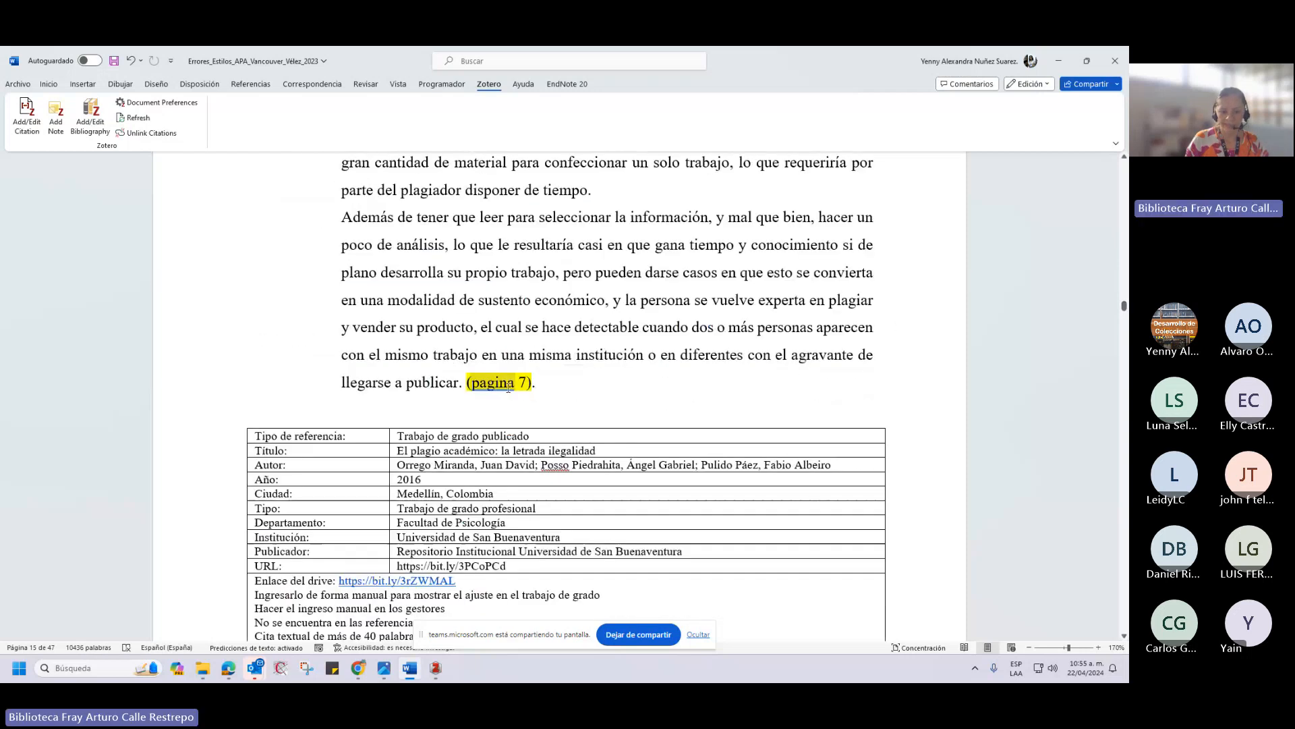
click(514, 382)
key(BackSpace)
key(BackSpace)
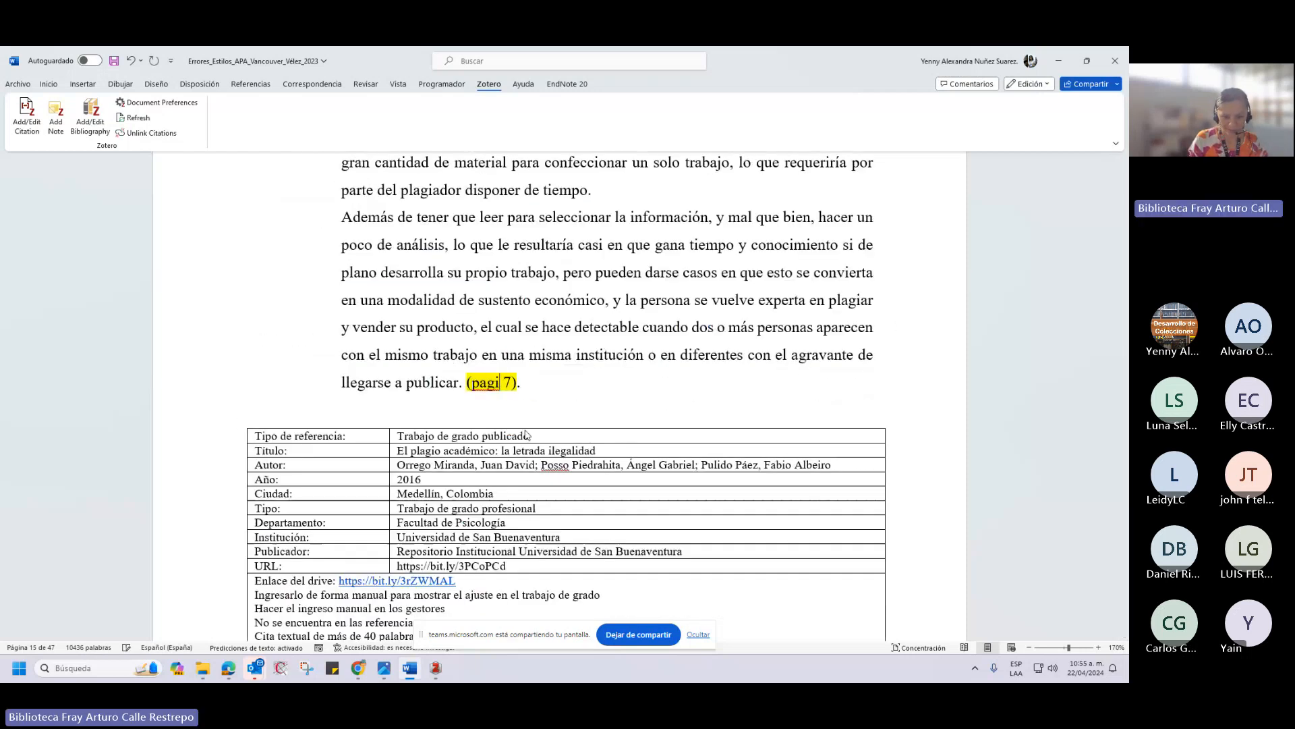
key(BackSpace)
key(BackSpace)
key(BackSpace)
text(.)
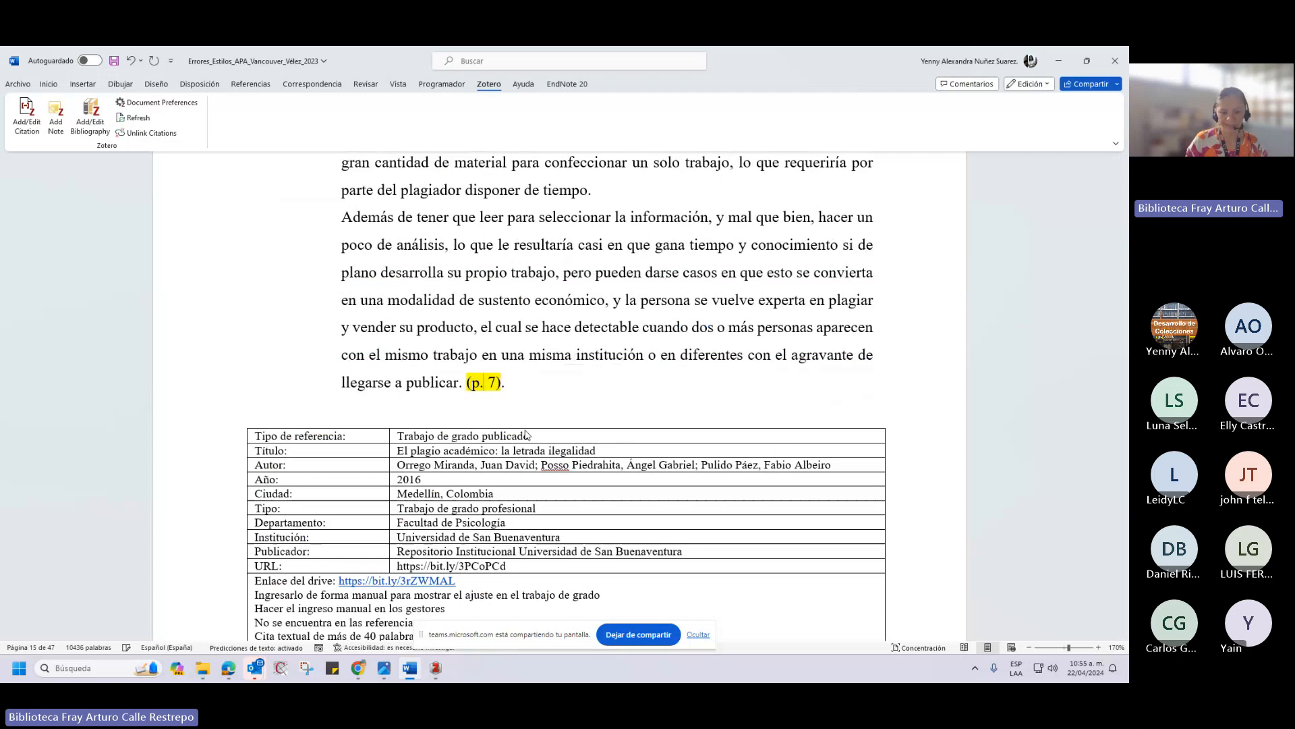
click(513, 390)
key(BackSpace)
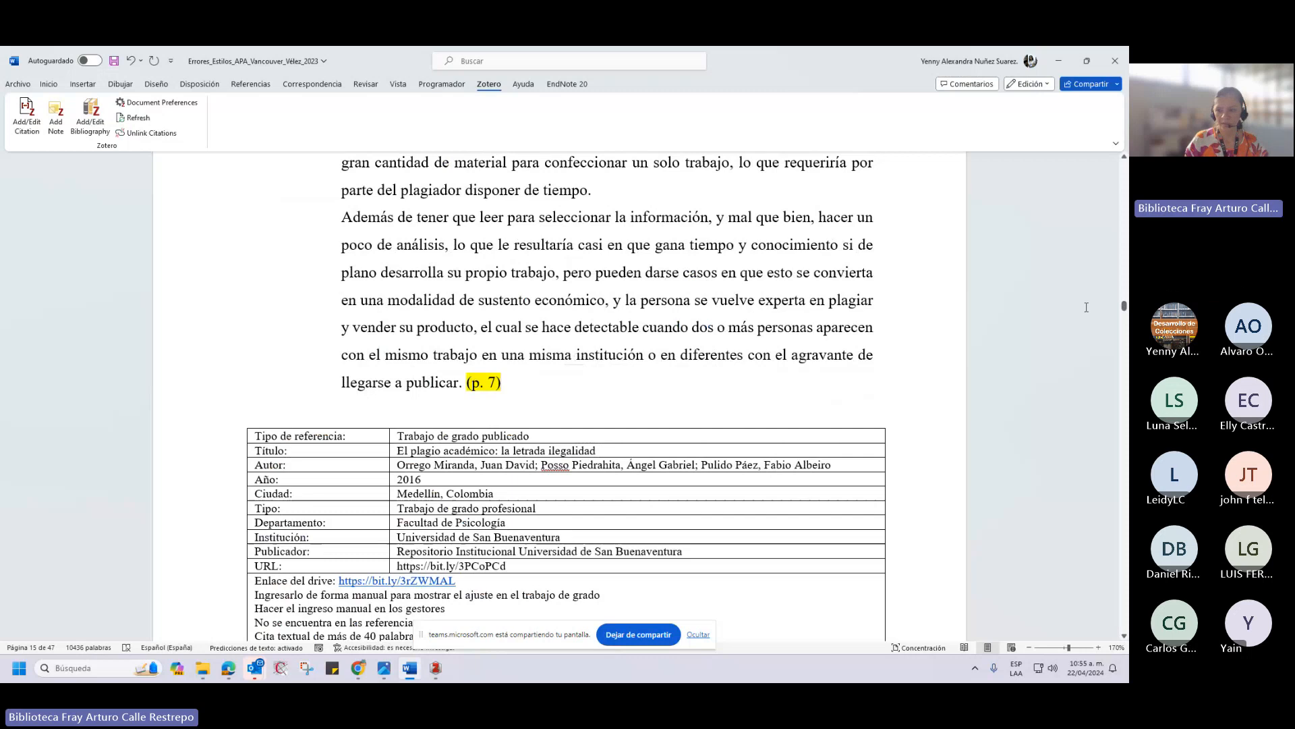
Review the long block quotation, the correction notes in its reference table, and the highlighted secondary citation in the following paragraph.
drag(1124, 307, 1124, 299)
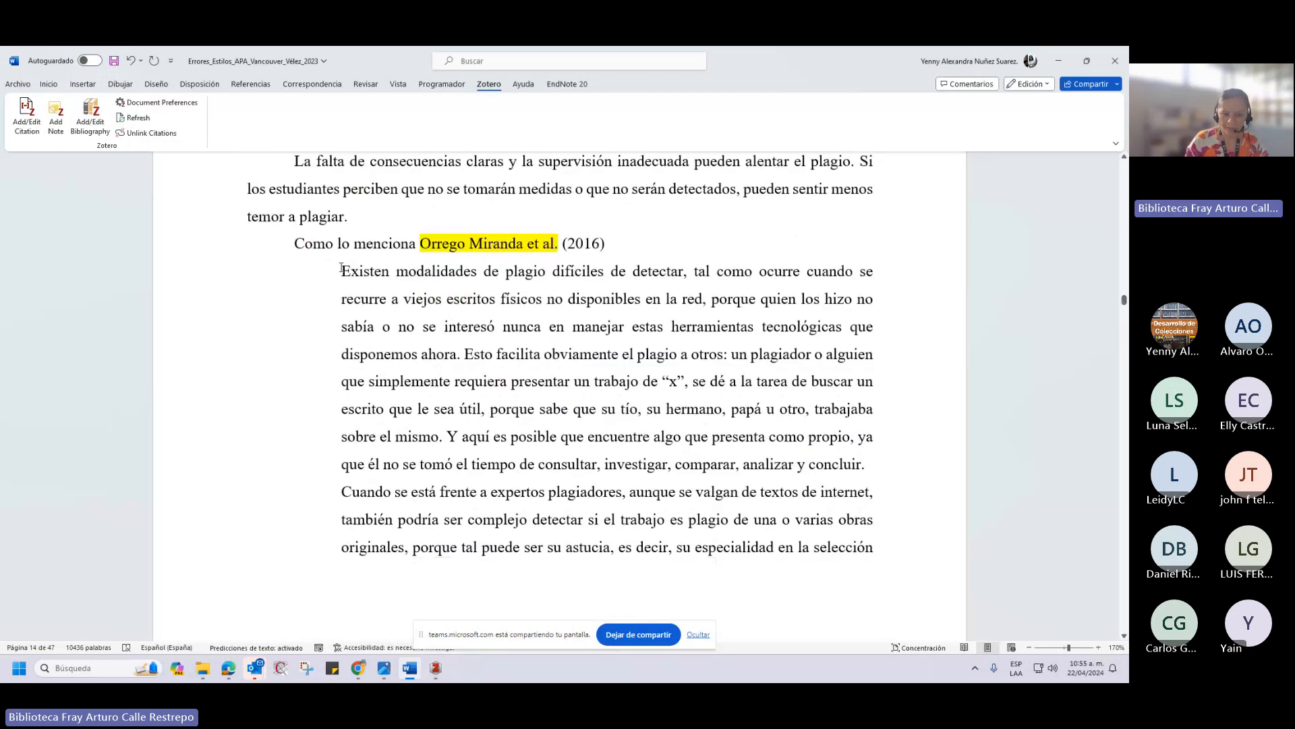
drag(434, 408, 306, 259)
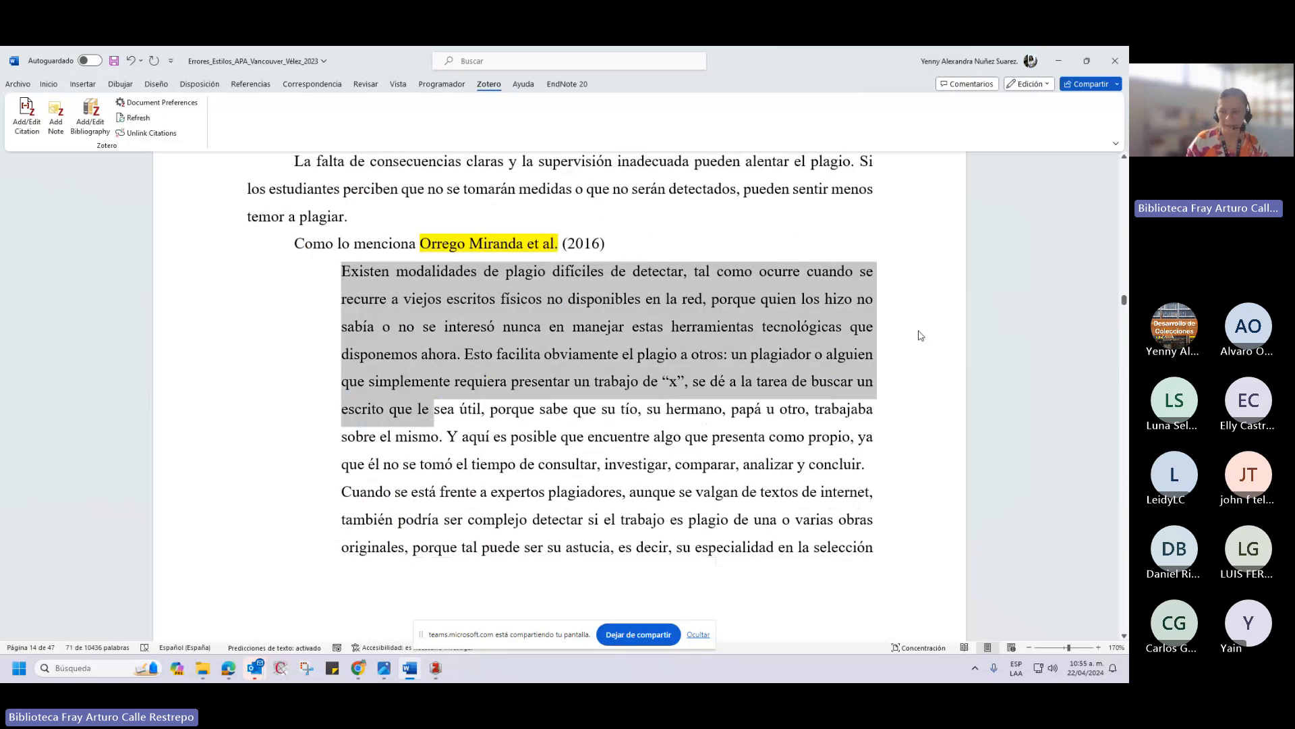
drag(1125, 300, 1125, 307)
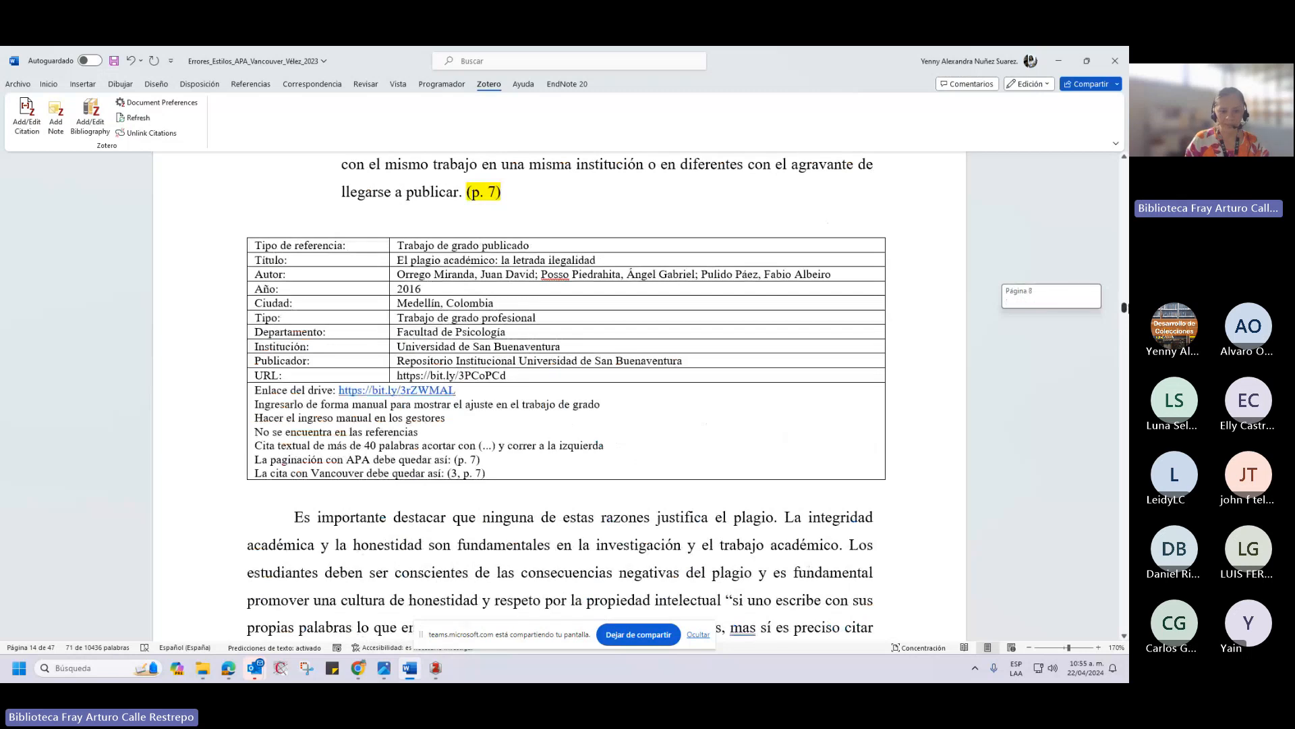
drag(1124, 307, 1124, 309)
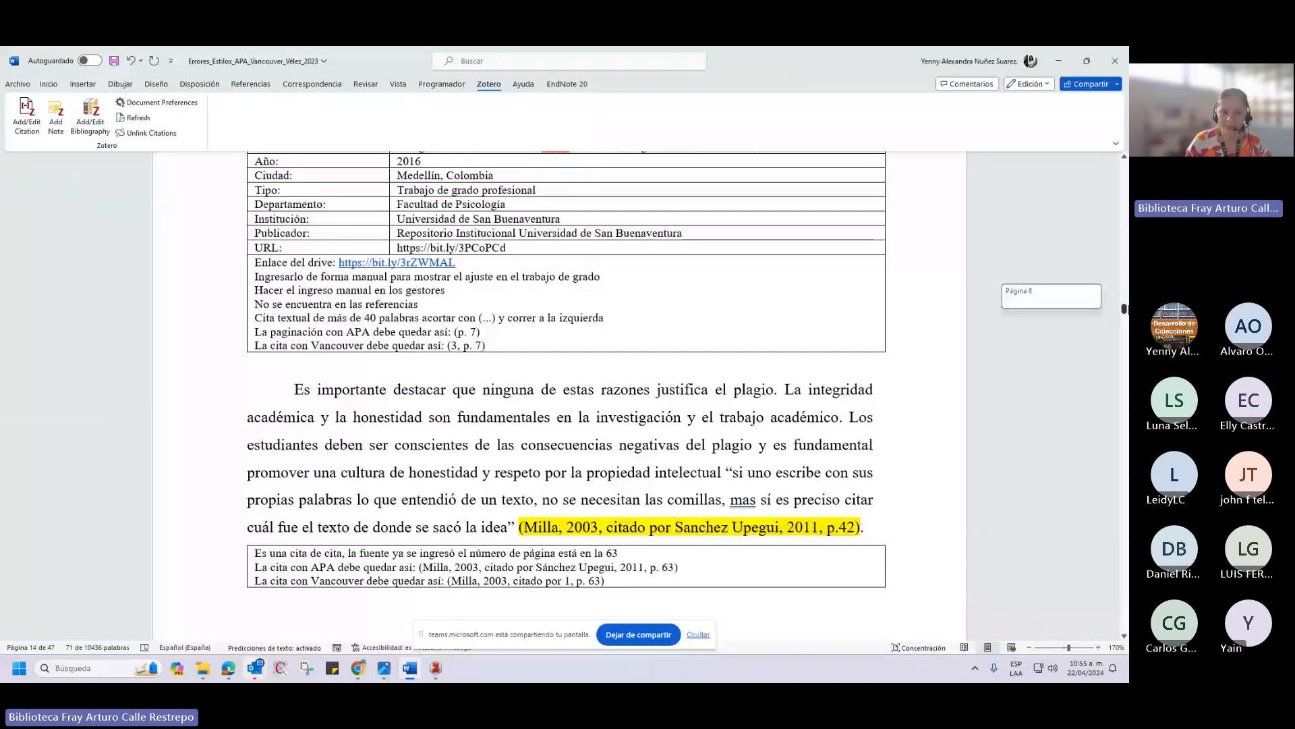
drag(1124, 308, 1124, 309)
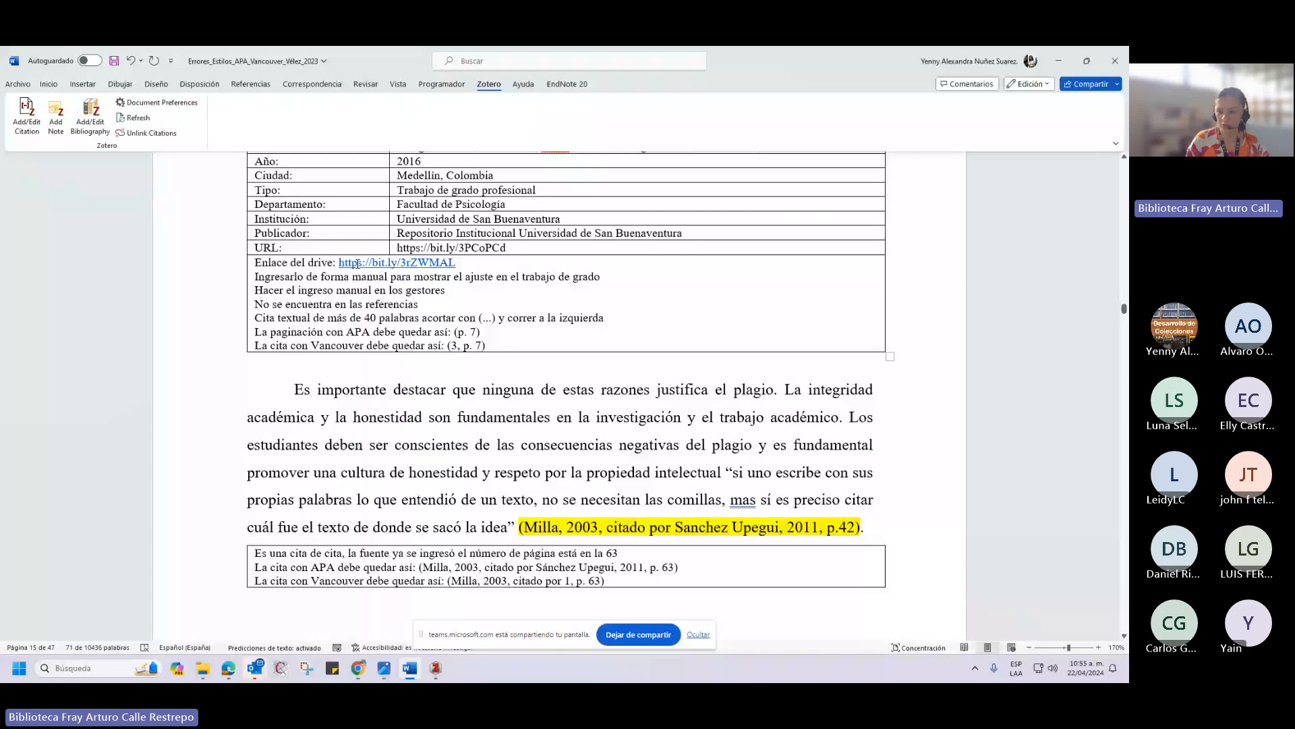
Copy "Milla, 2003, citado por" from the highlighted secondary citation and add a space in front of that citation.
click(358, 263)
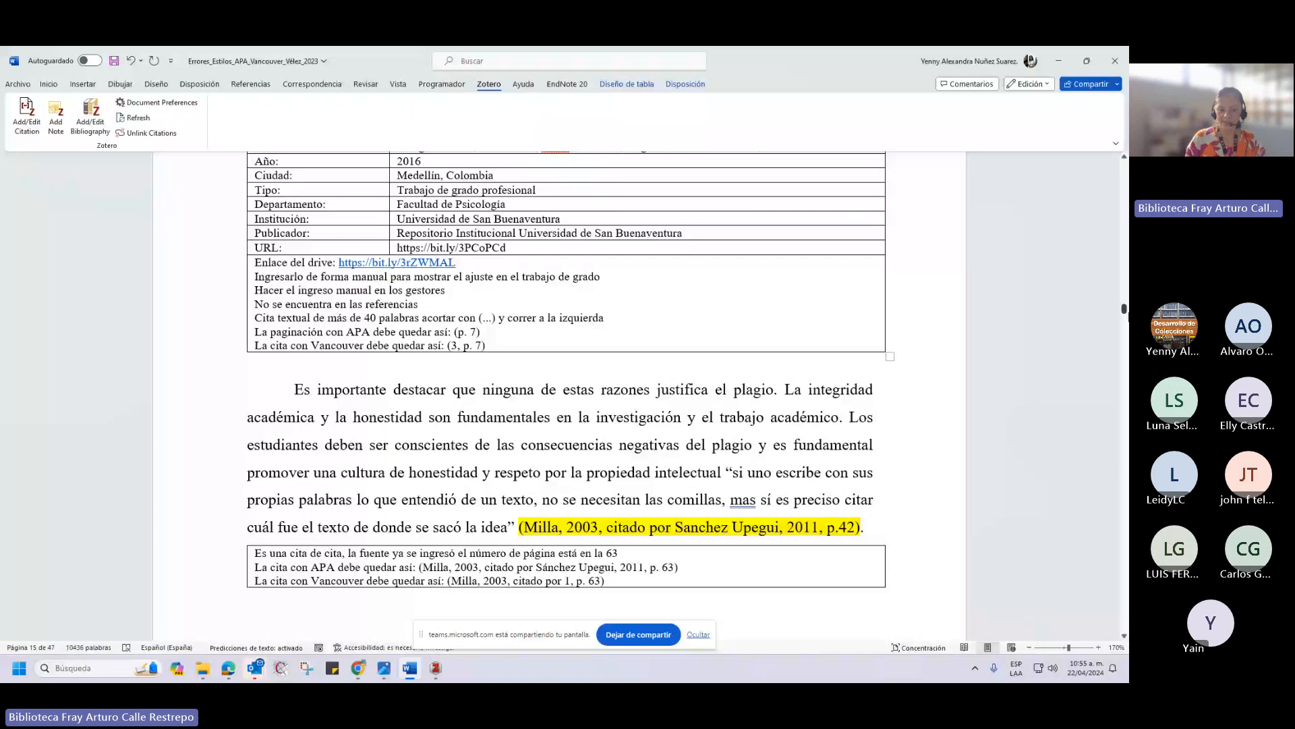
drag(1125, 309, 1124, 311)
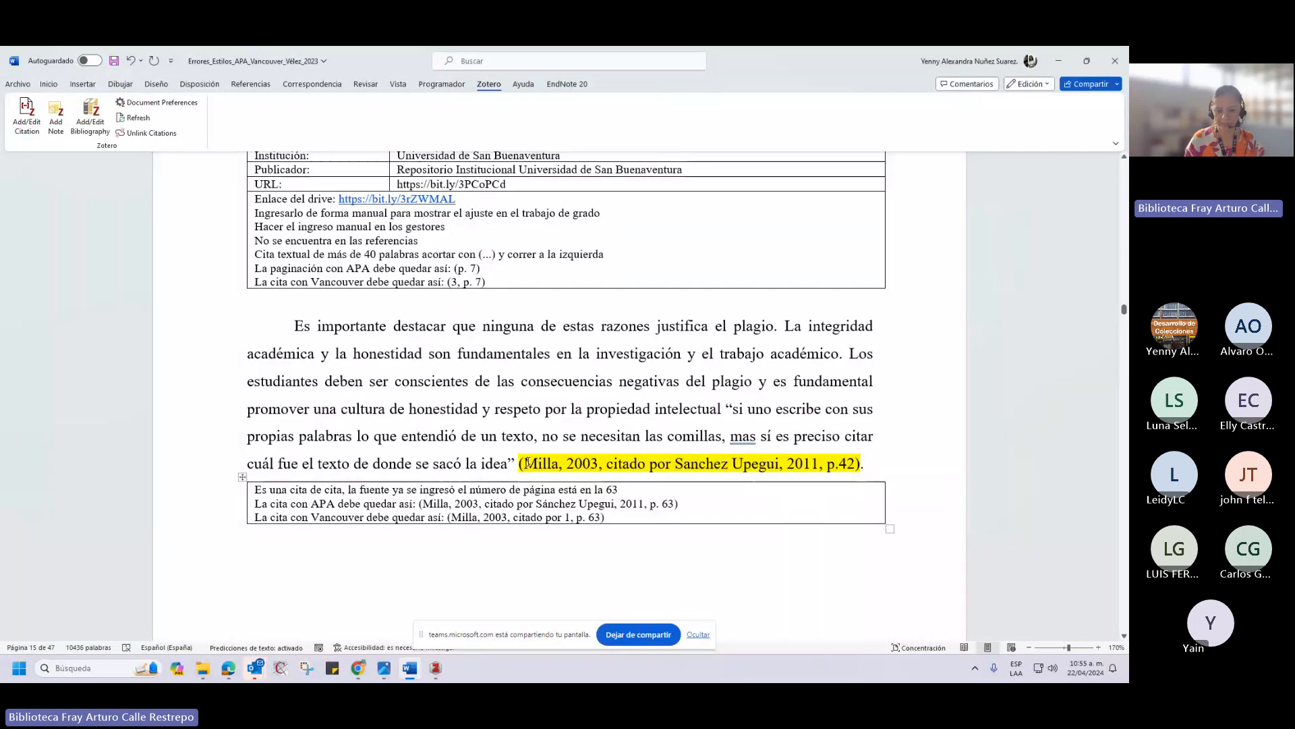
drag(528, 462, 673, 463)
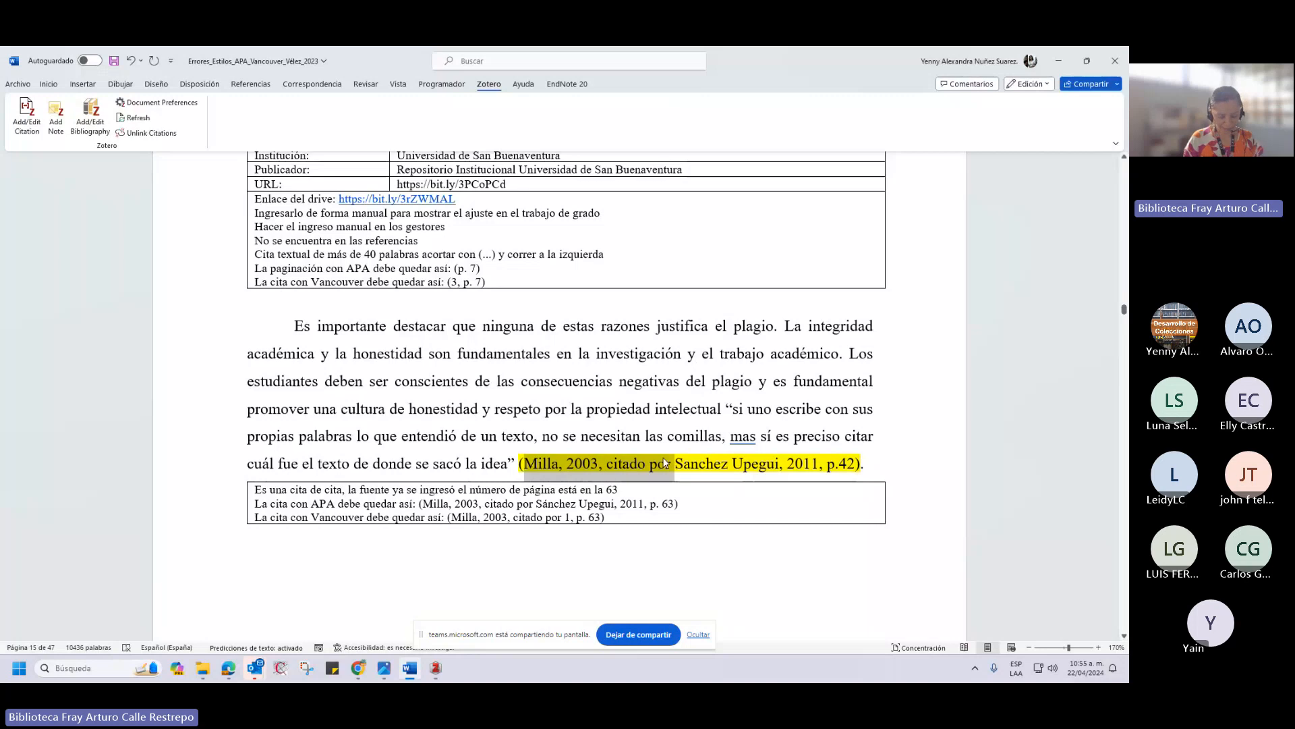
click(534, 462)
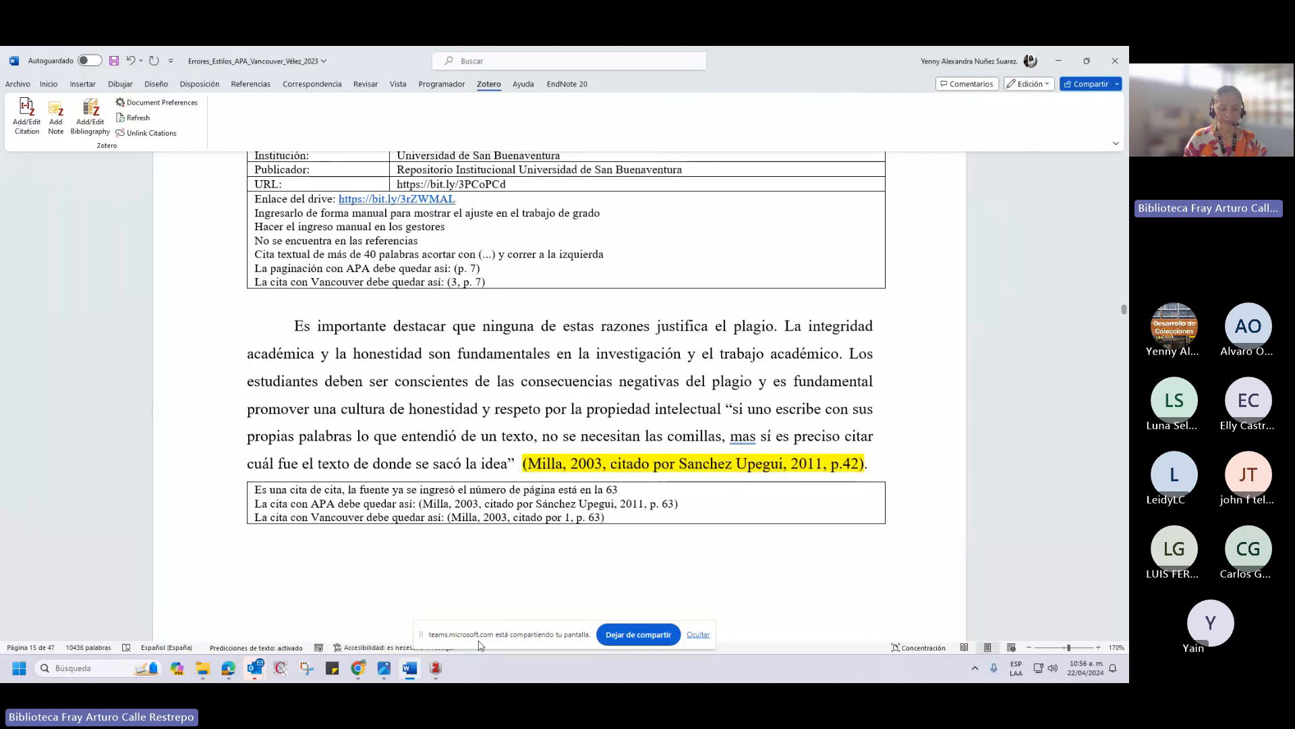
click(436, 668)
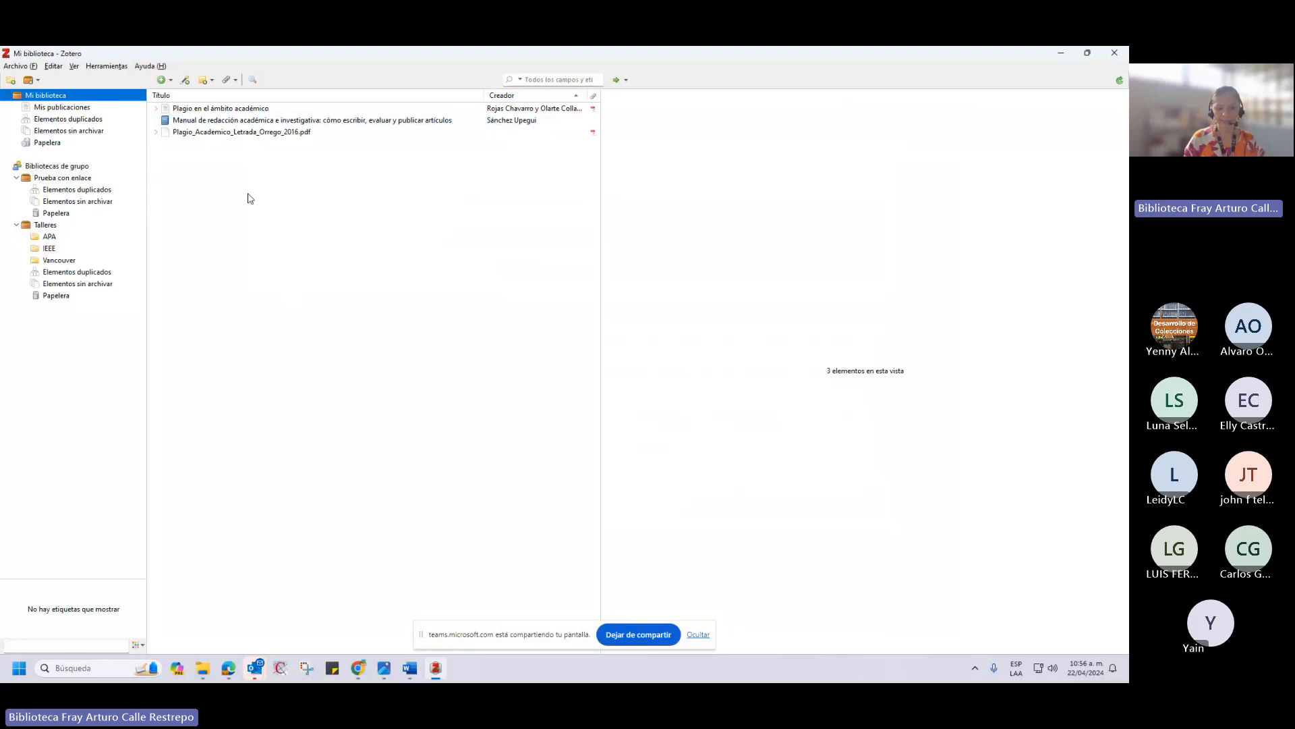
key(alt+Tab)
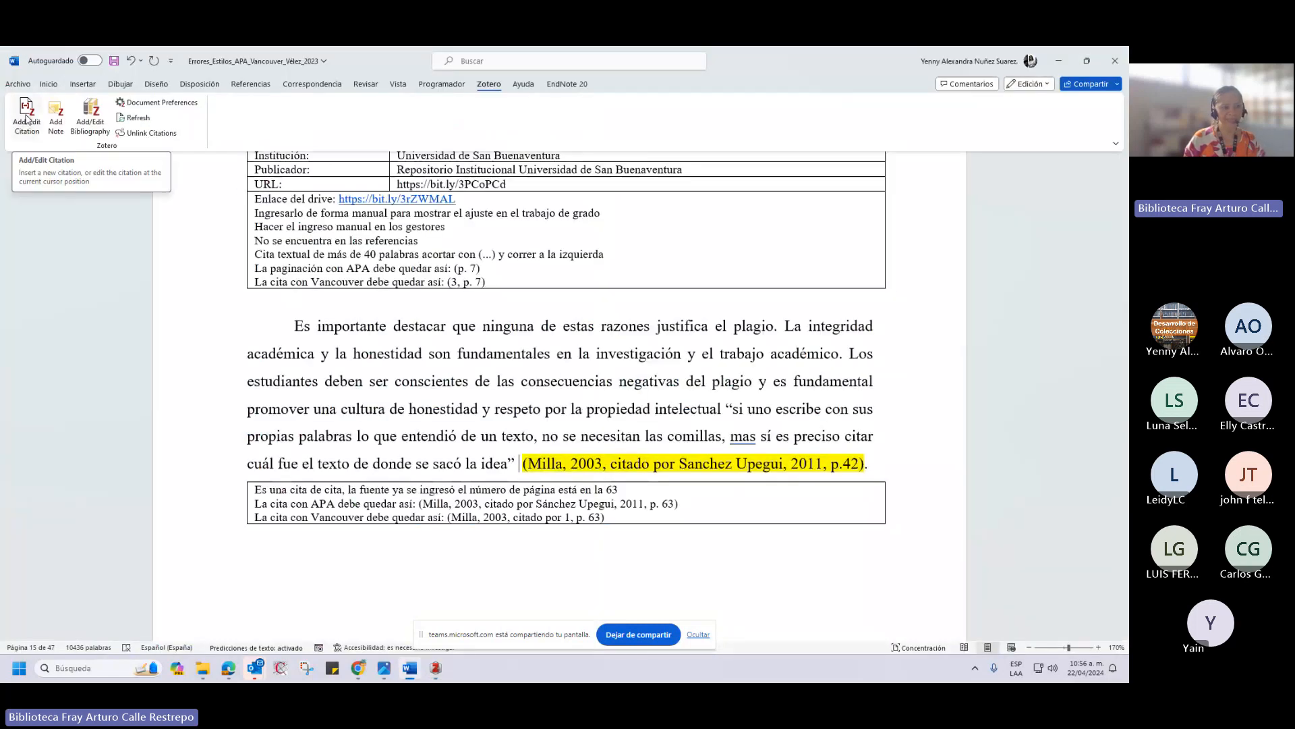
Start a Zotero citation before the highlighted one and choose the Sánchez Upegui (2011) entry "Manual de redacción académica e investigativa".
click(27, 119)
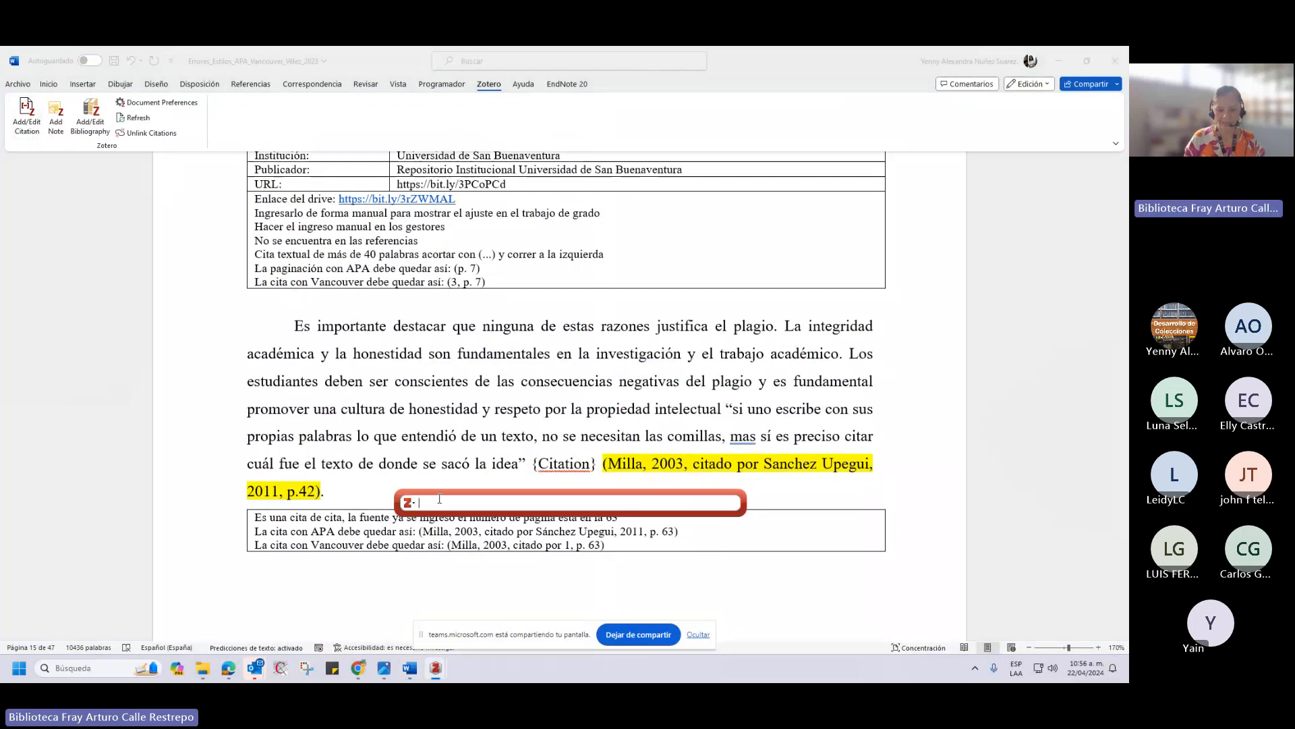
text(sand)
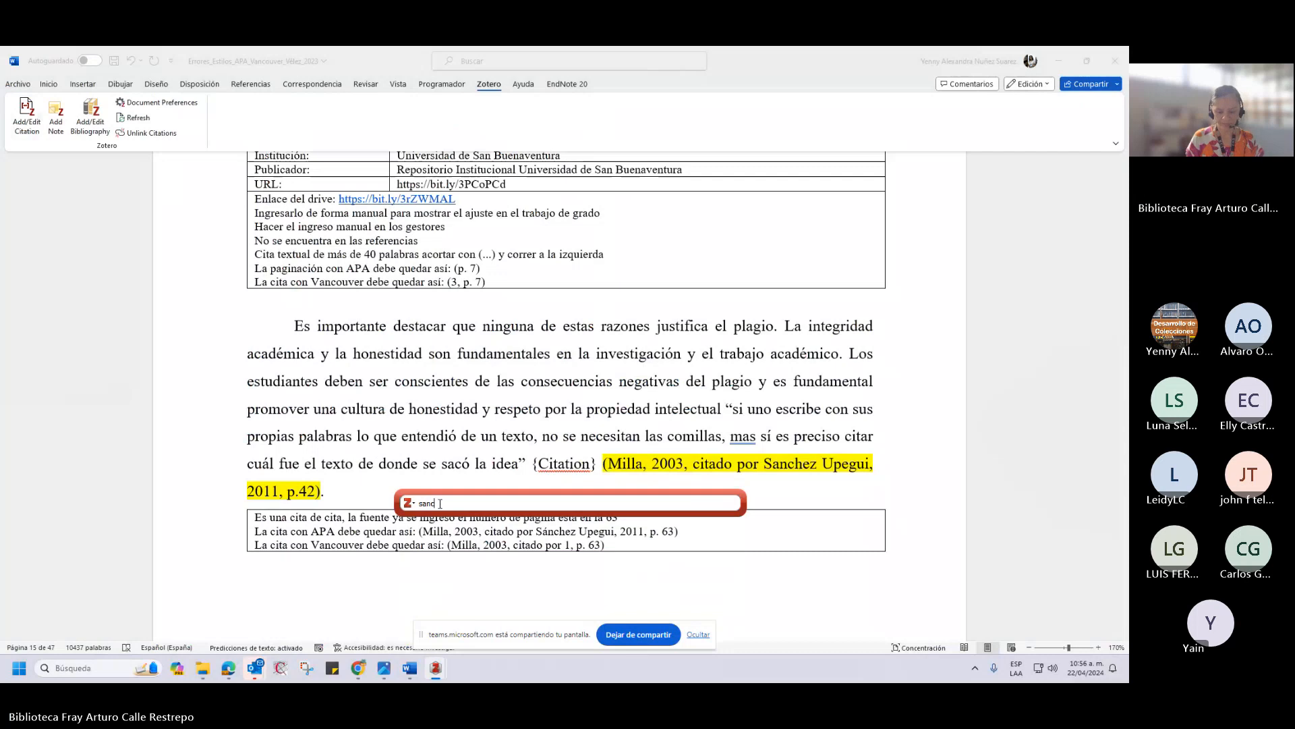
key(BackSpace)
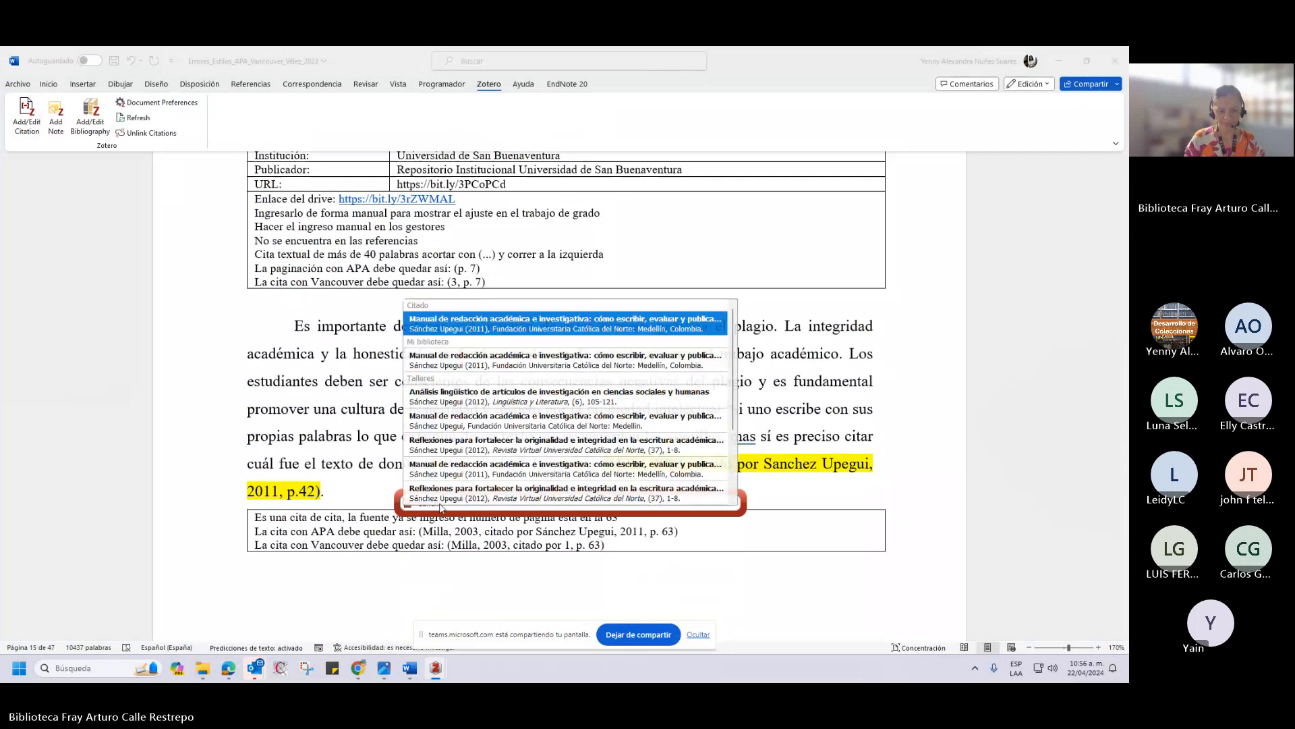
click(497, 330)
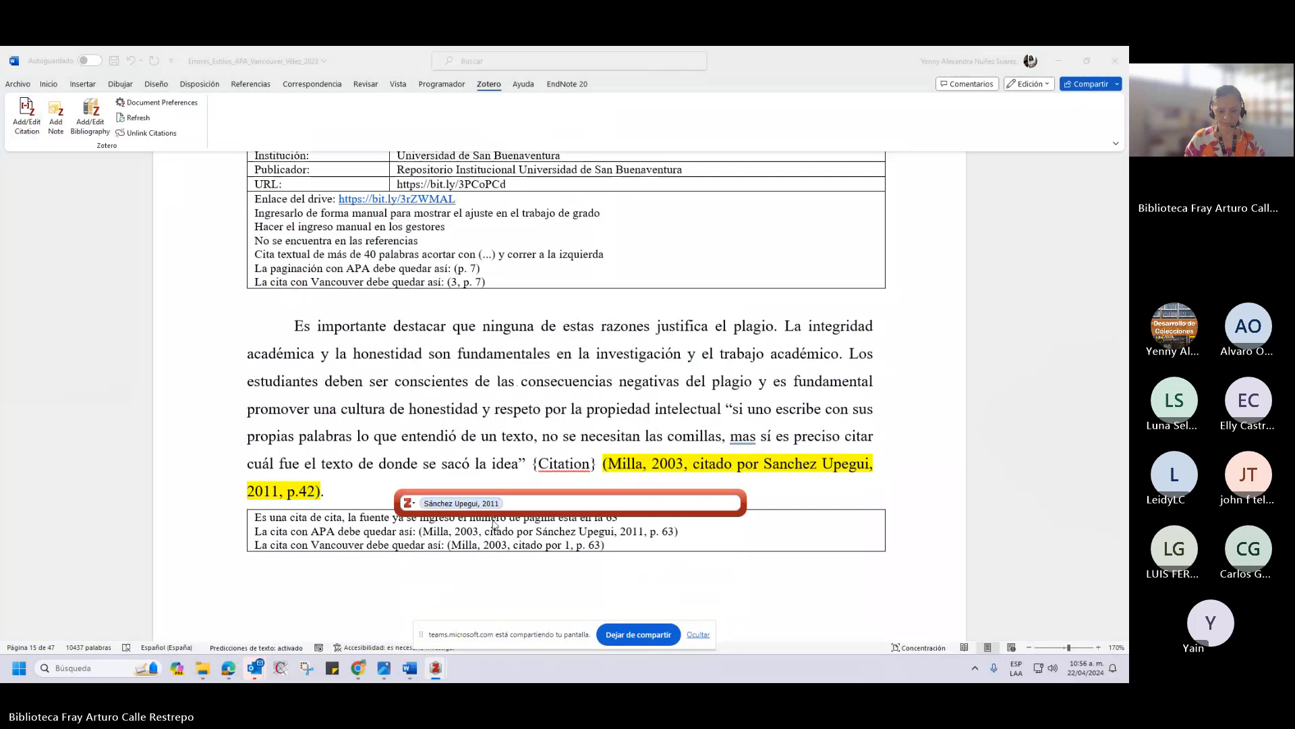
Give the Sánchez Upegui citation the prefix "Milla, 2003, citado por" with a trailing space and insert it into the paragraph.
click(477, 503)
click(478, 503)
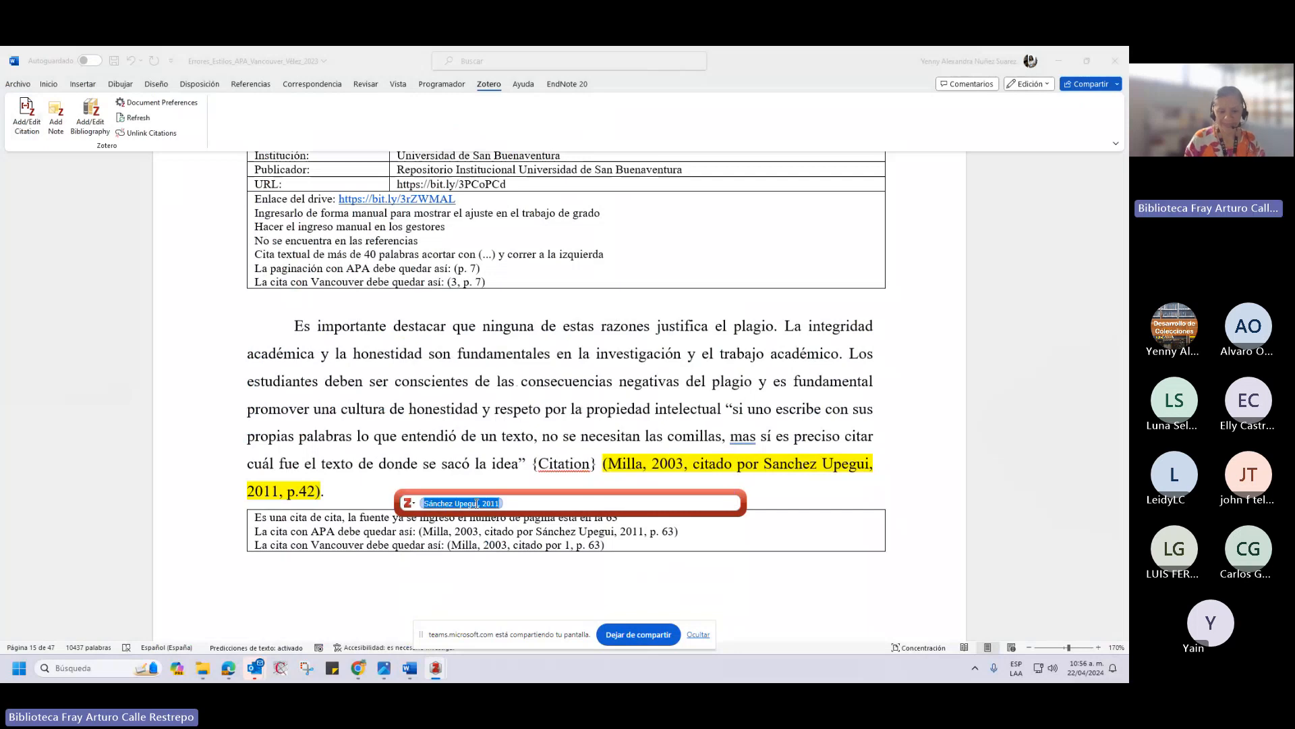
click(511, 578)
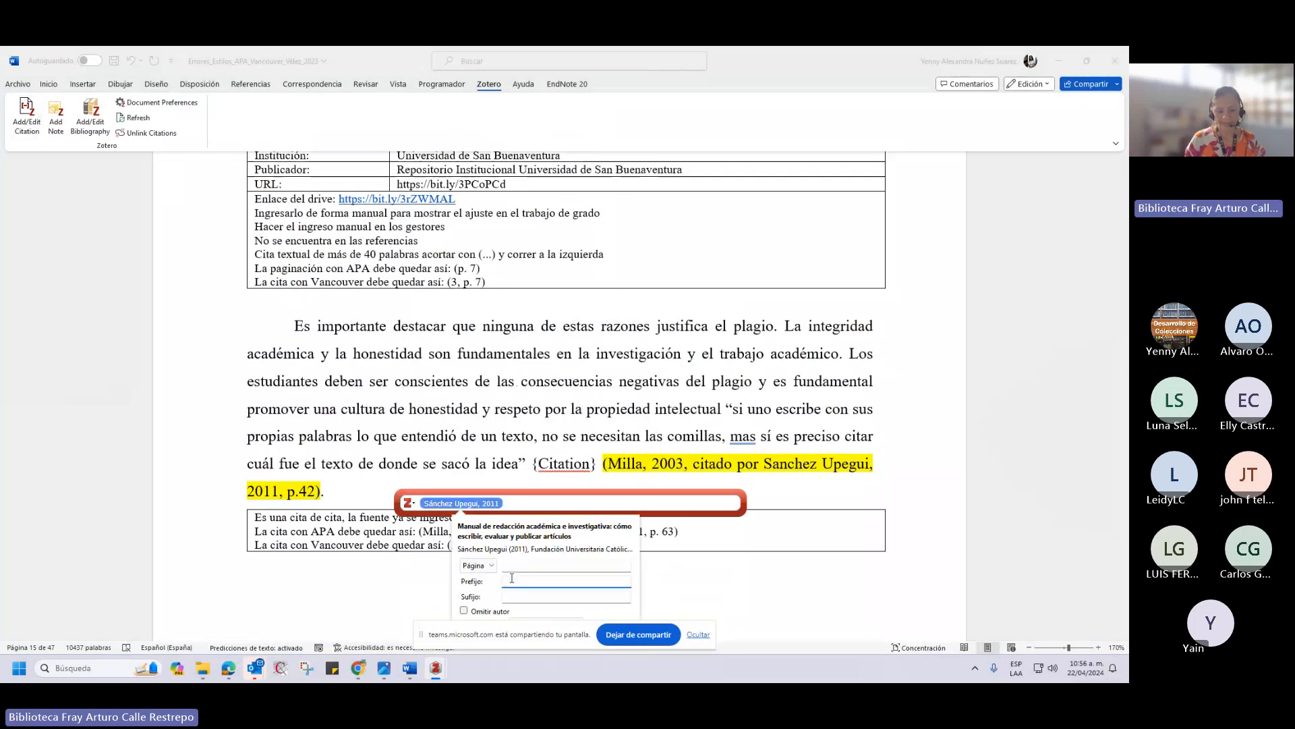
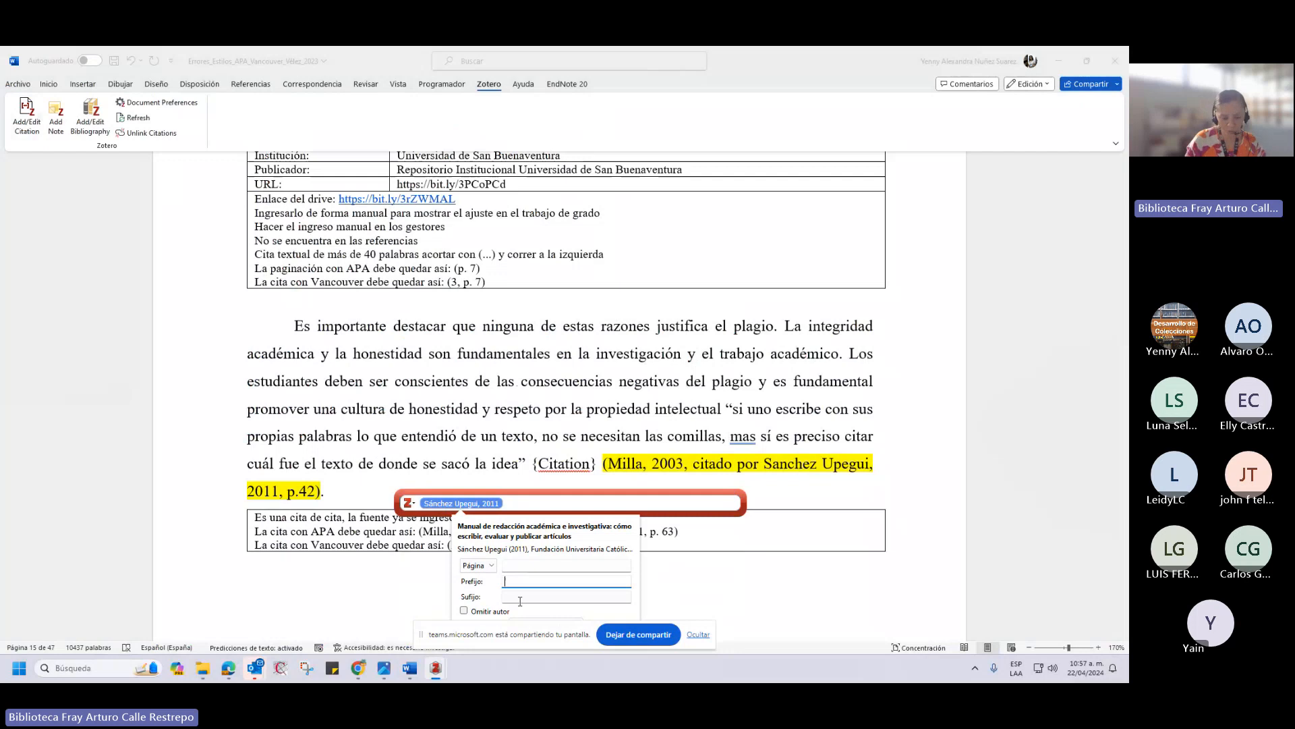
click(477, 566)
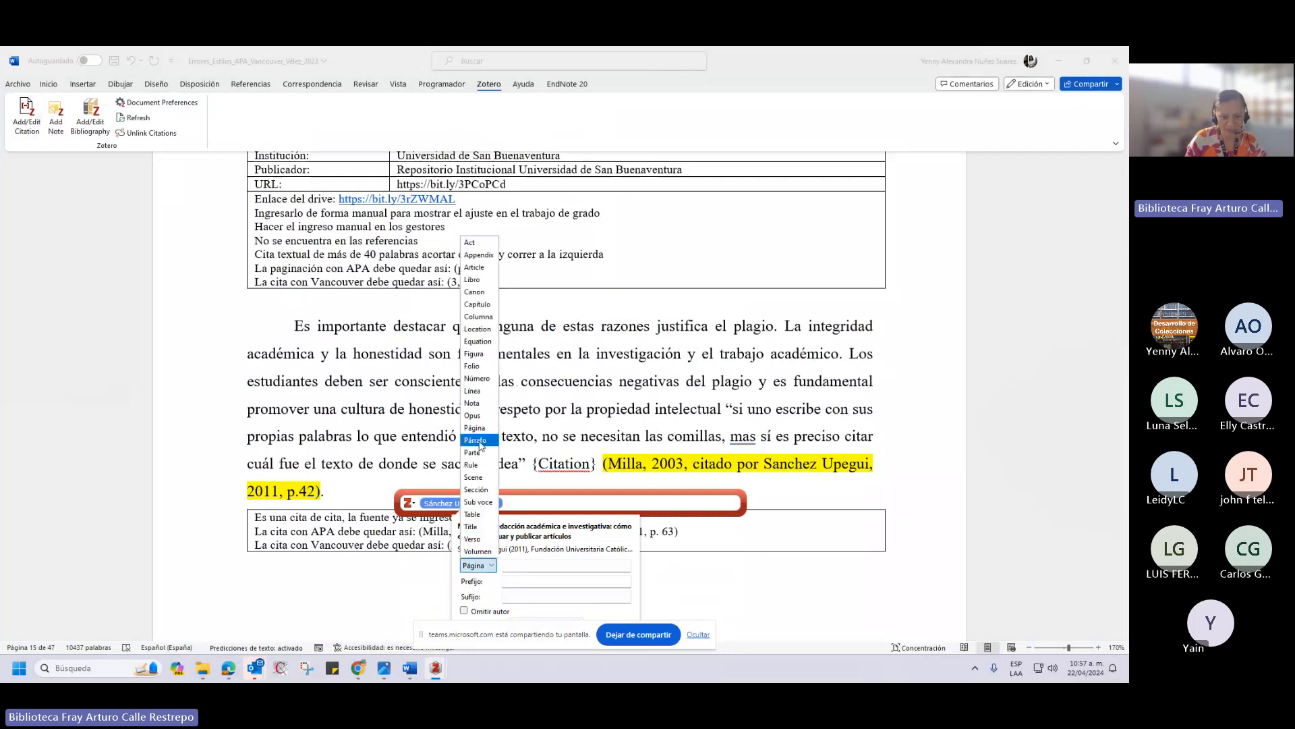
click(525, 597)
click(525, 597)
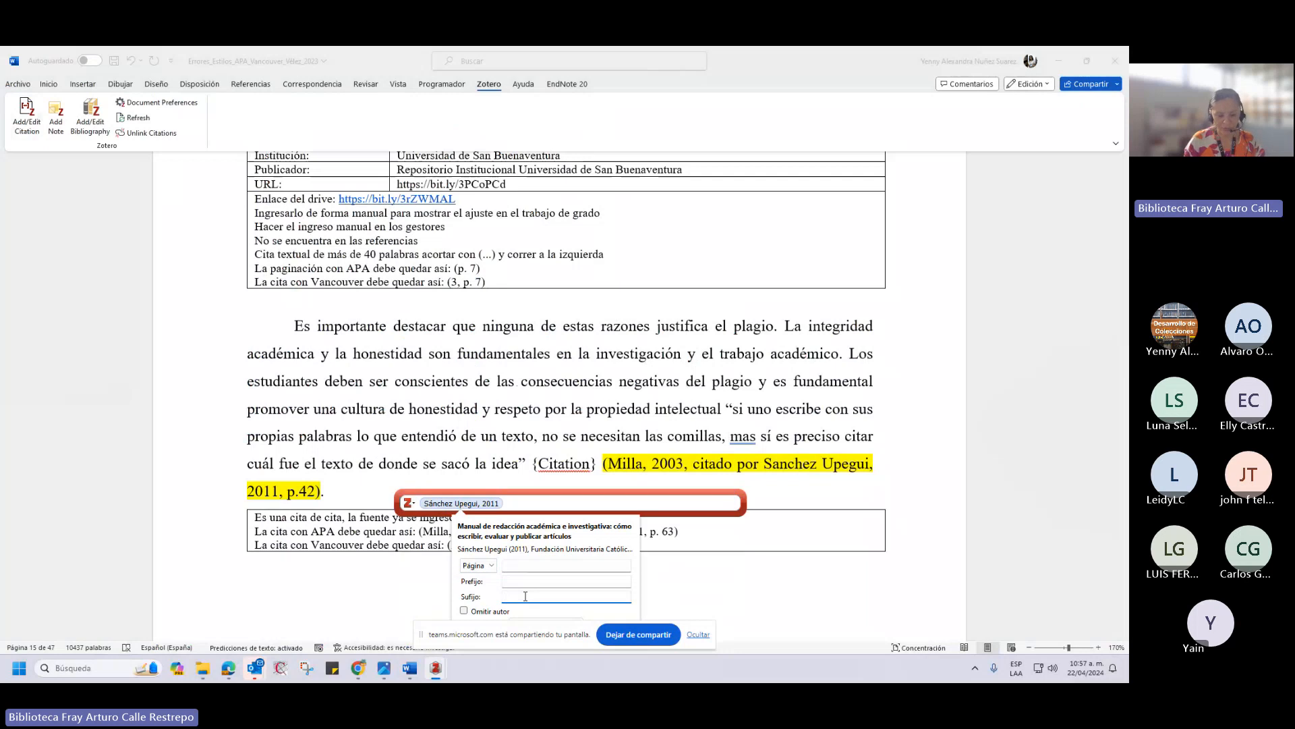
click(519, 581)
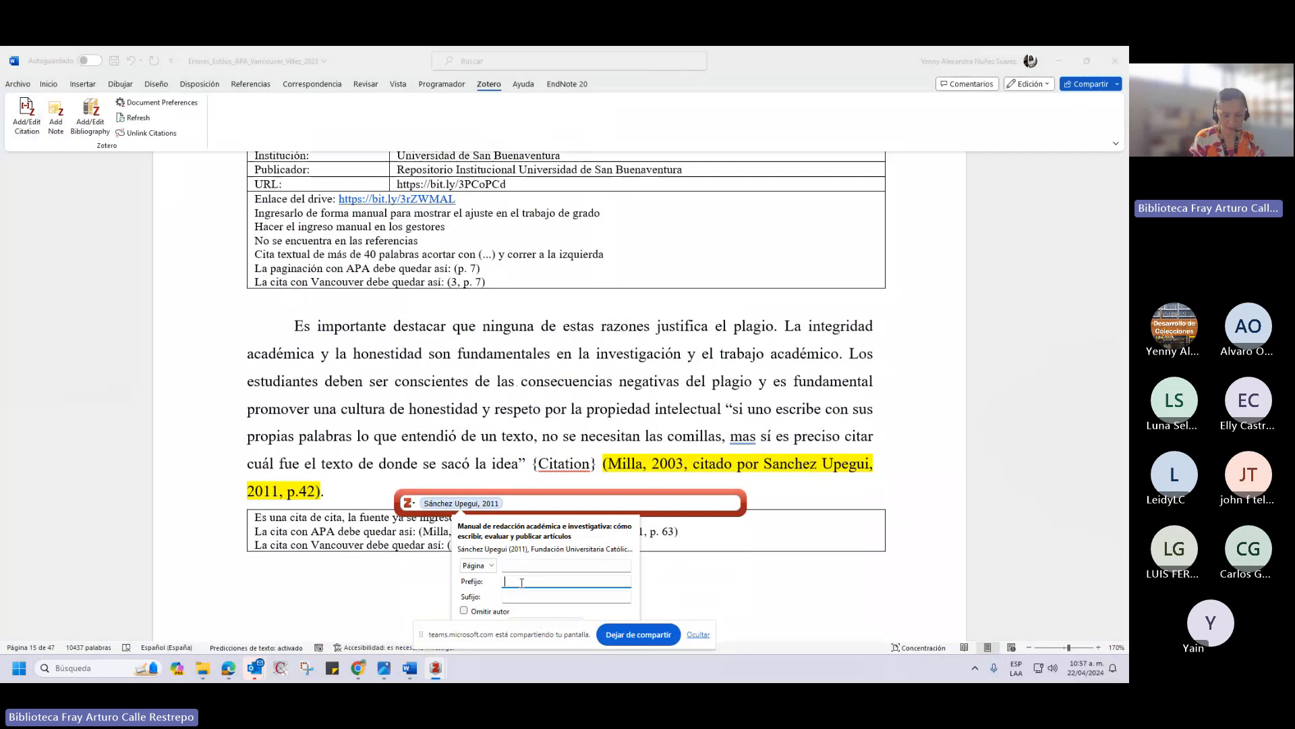
key(Tab)
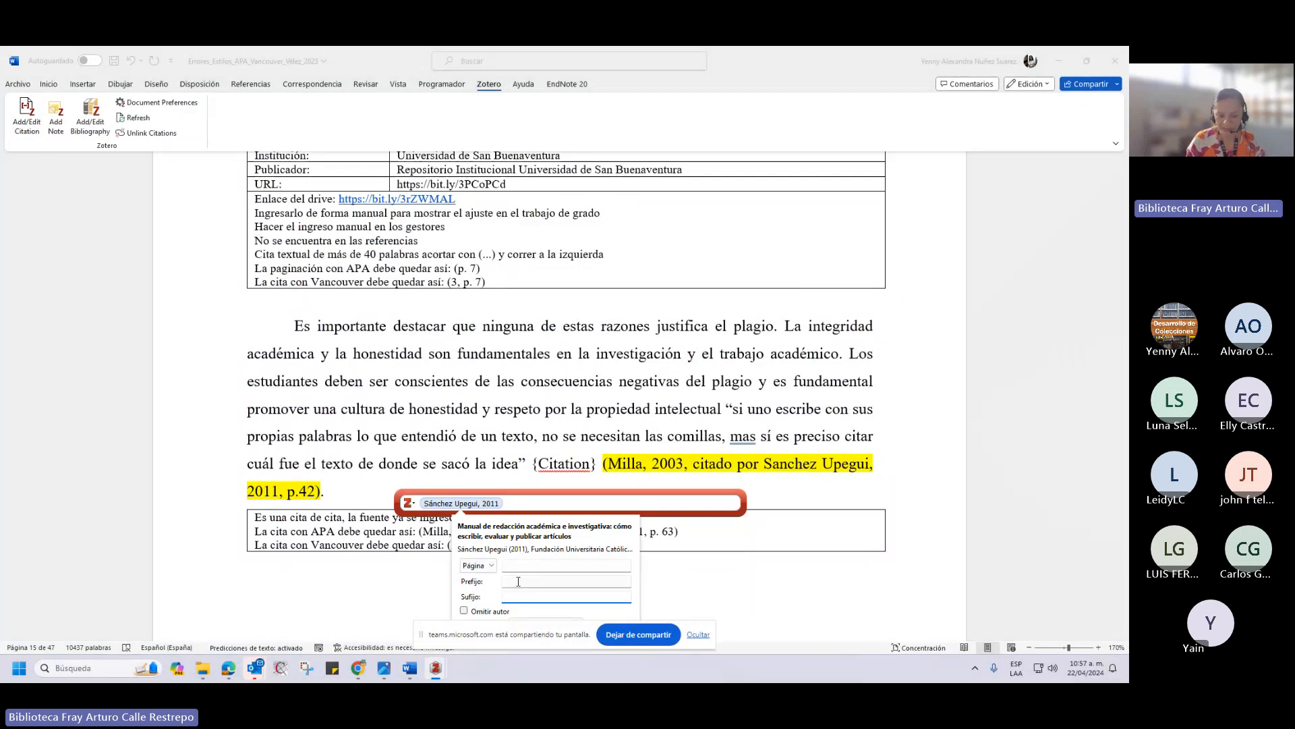
click(518, 581)
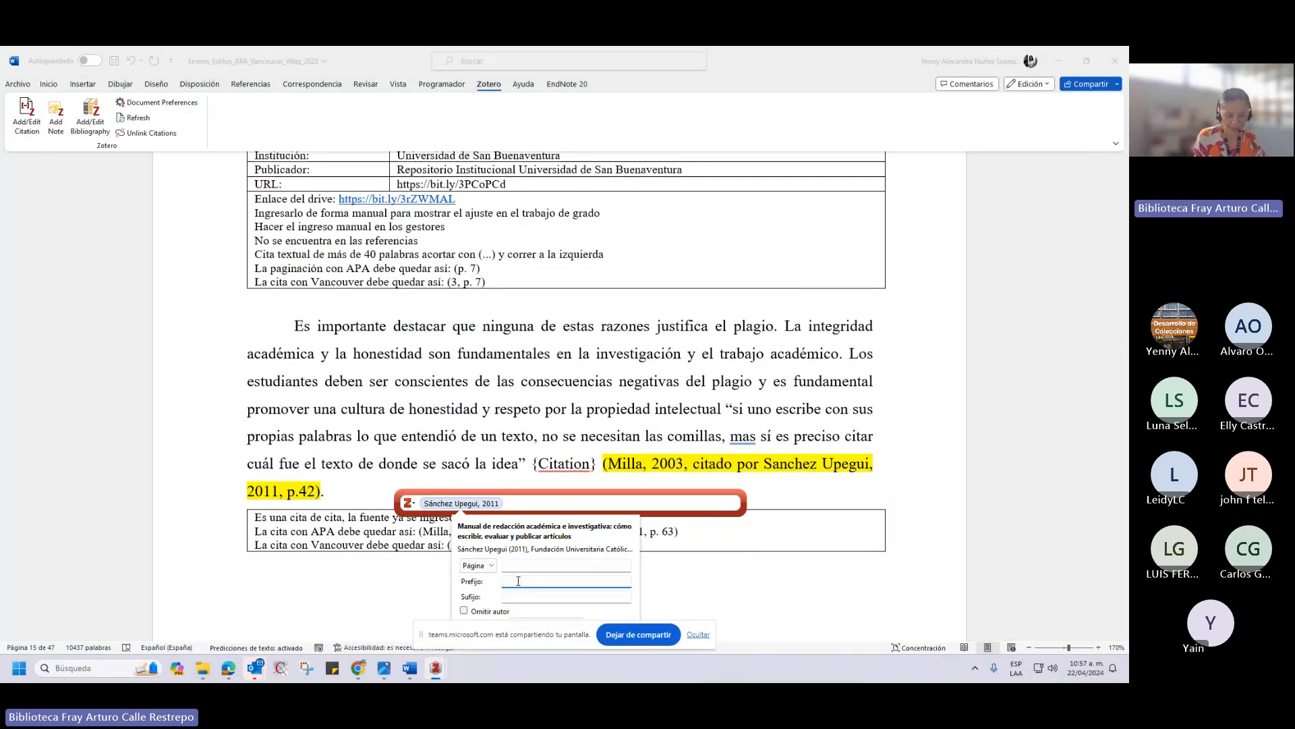
text(Milla, 2003, citado por)
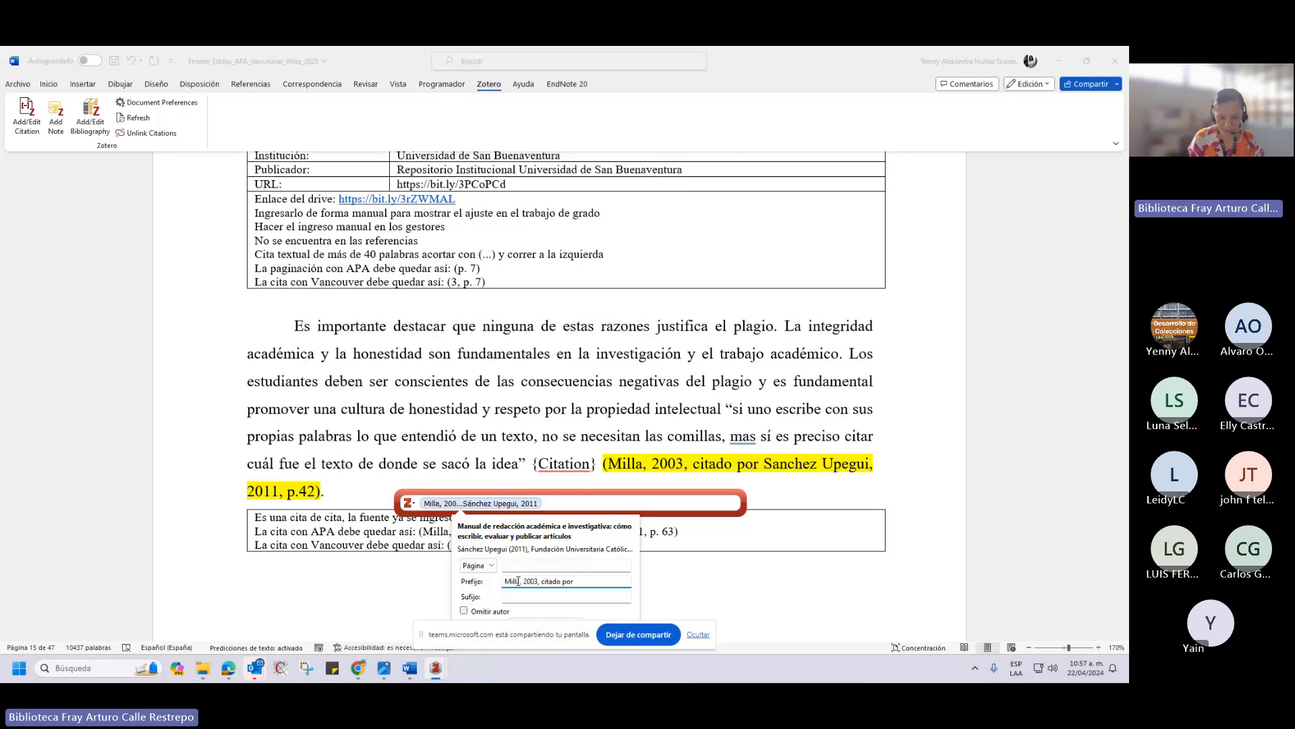
key(BackSpace)
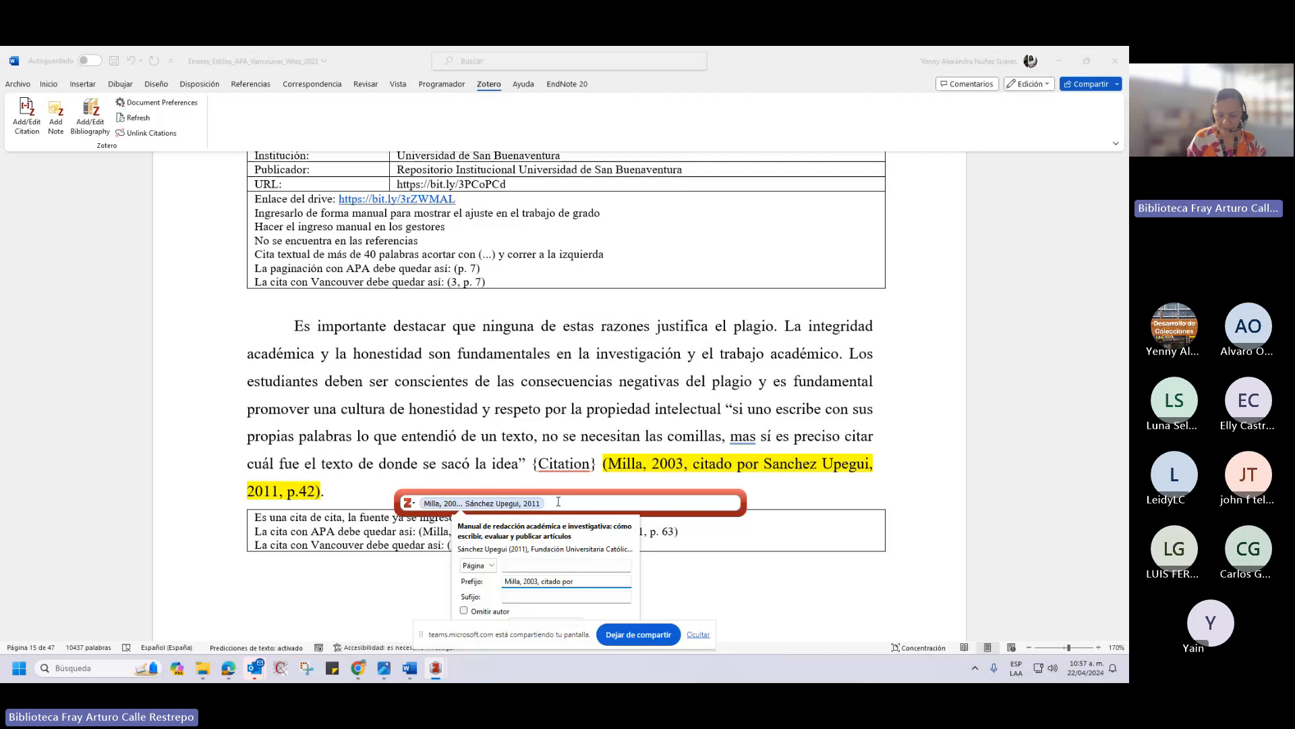
key(Return)
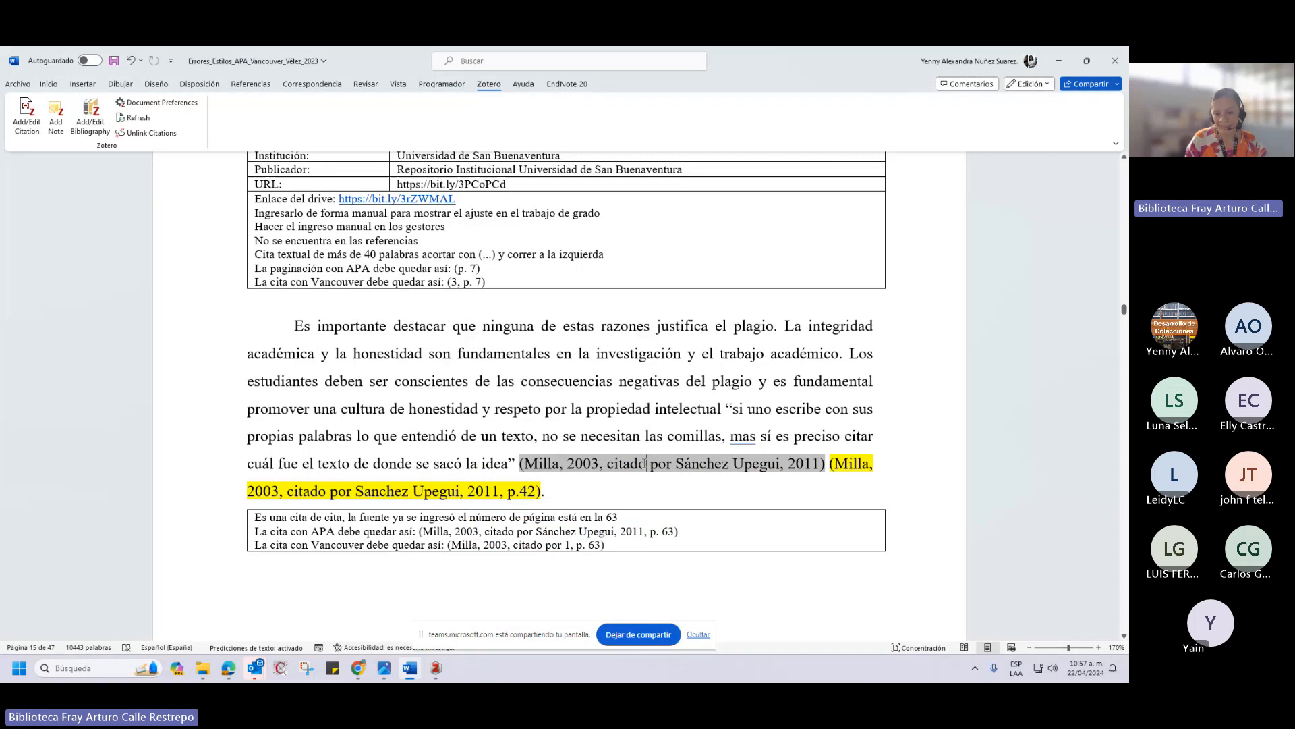
Compare the inserted Zotero citation field with the old highlighted citation beside it.
click(645, 486)
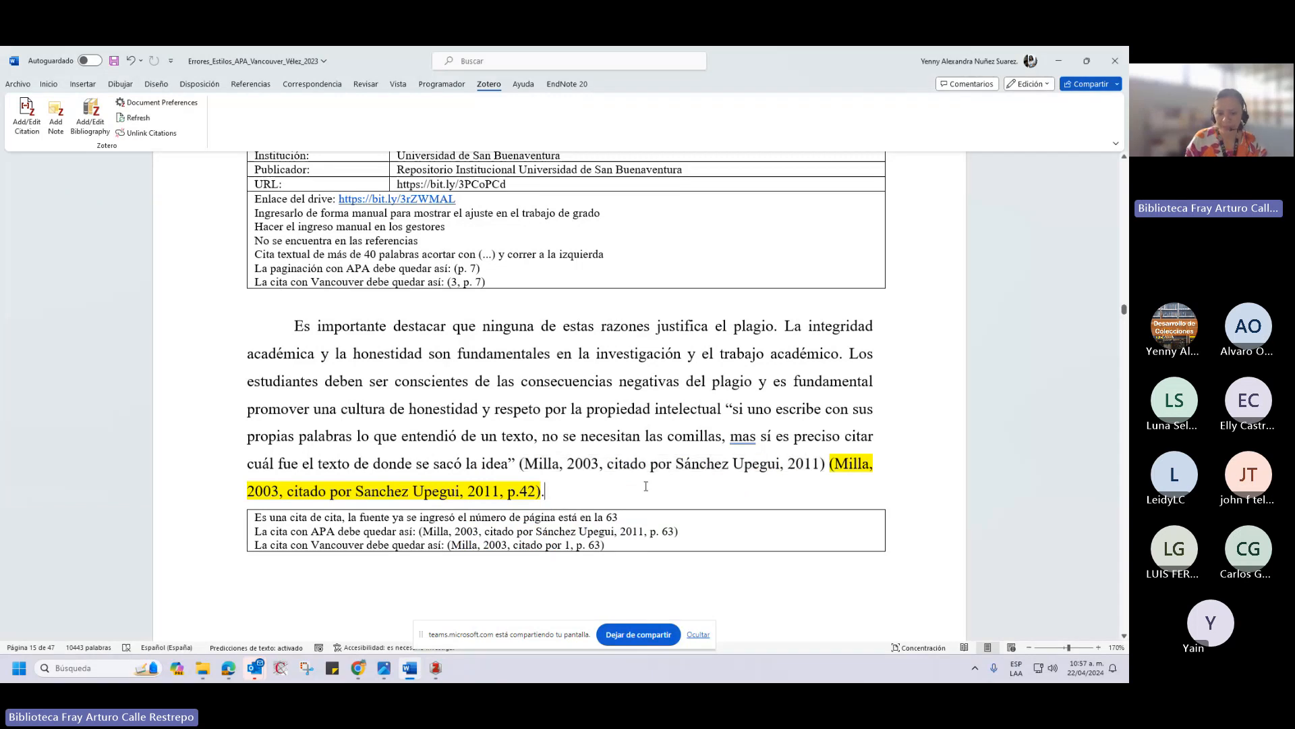
click(599, 472)
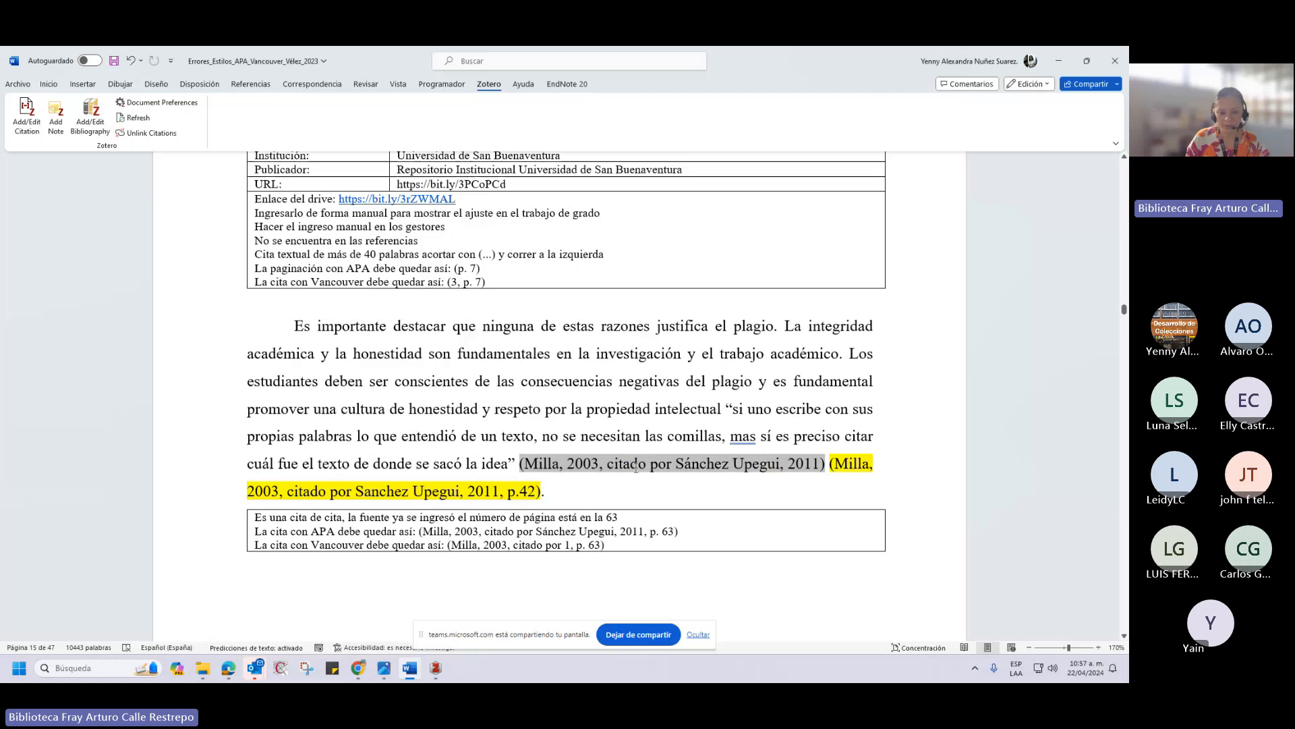
click(617, 488)
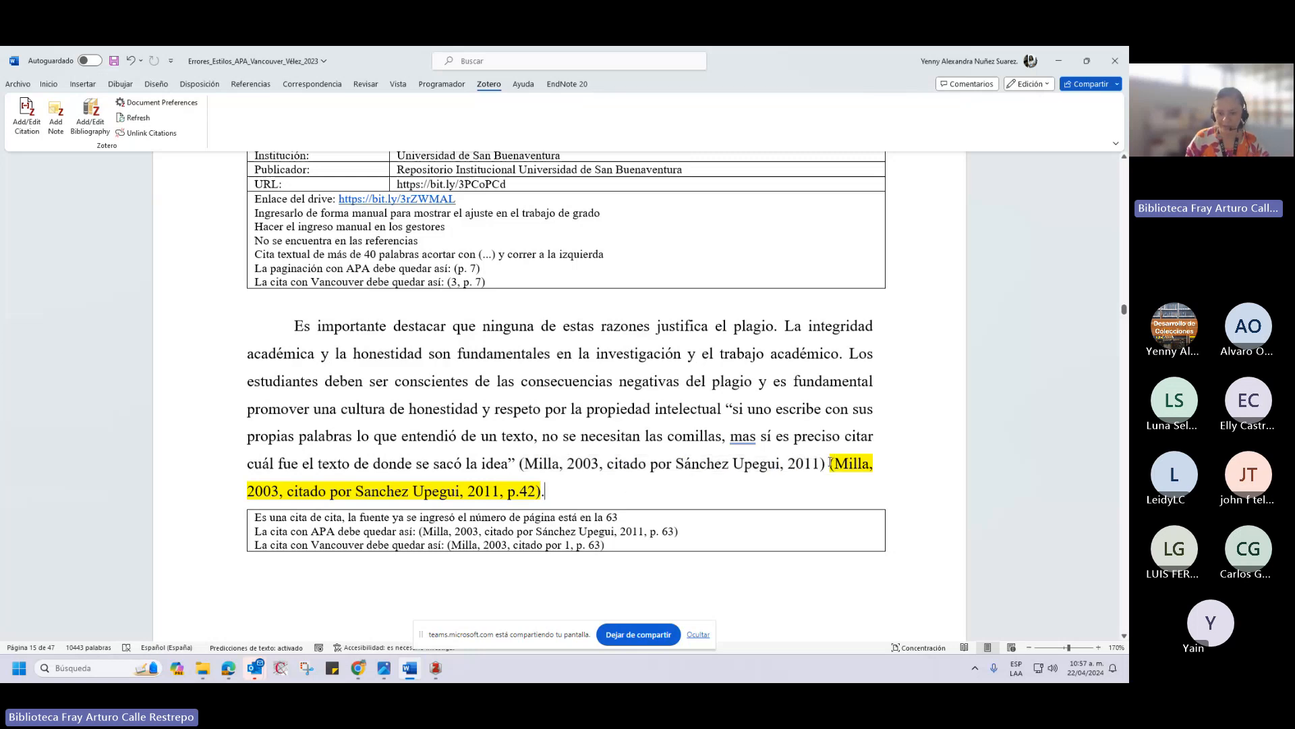
drag(831, 463, 837, 467)
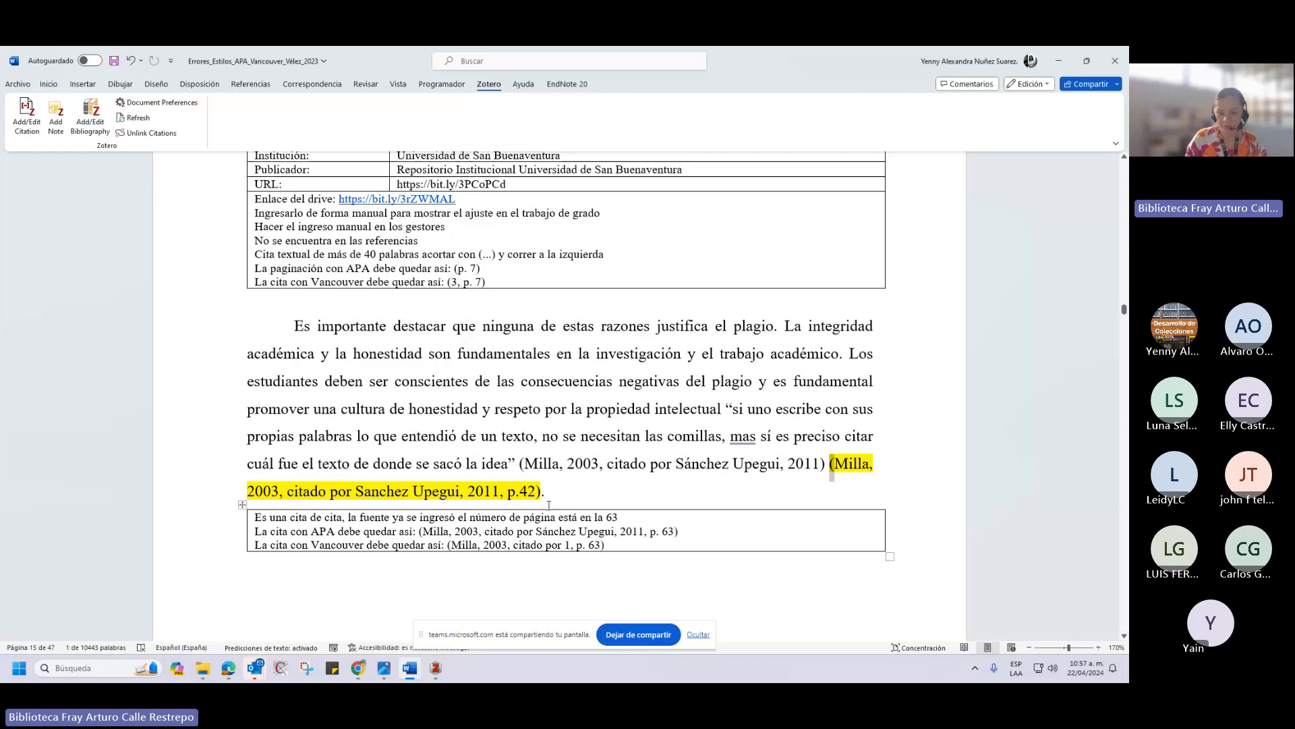
click(724, 466)
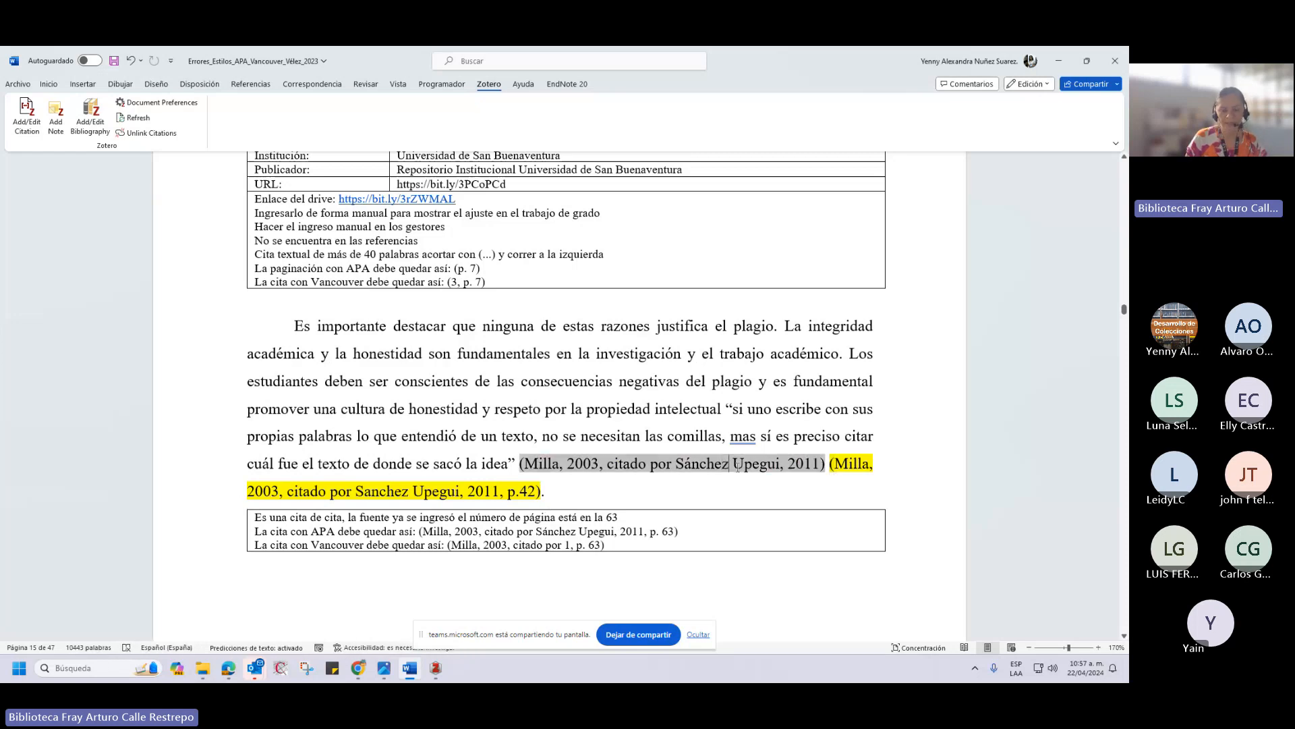
click(683, 383)
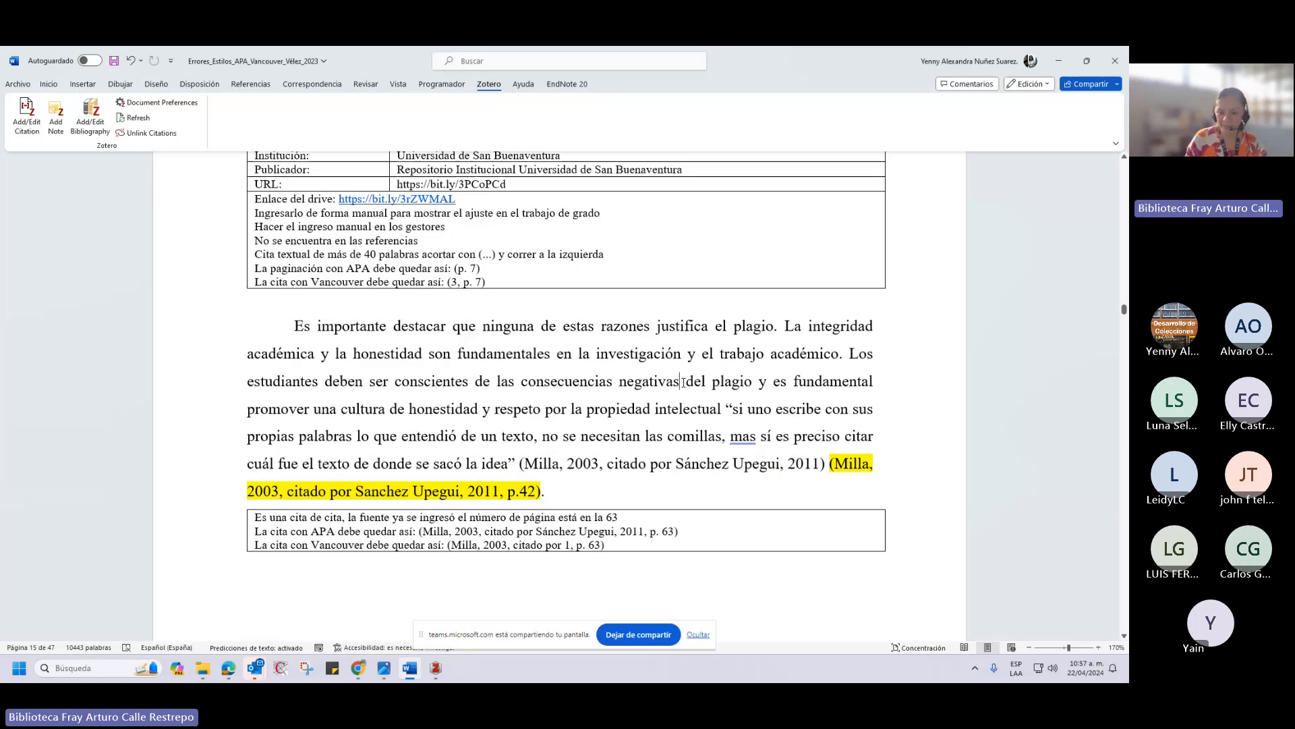
Edit the inserted Sánchez Upegui citation in Zotero to include page 48.
click(728, 463)
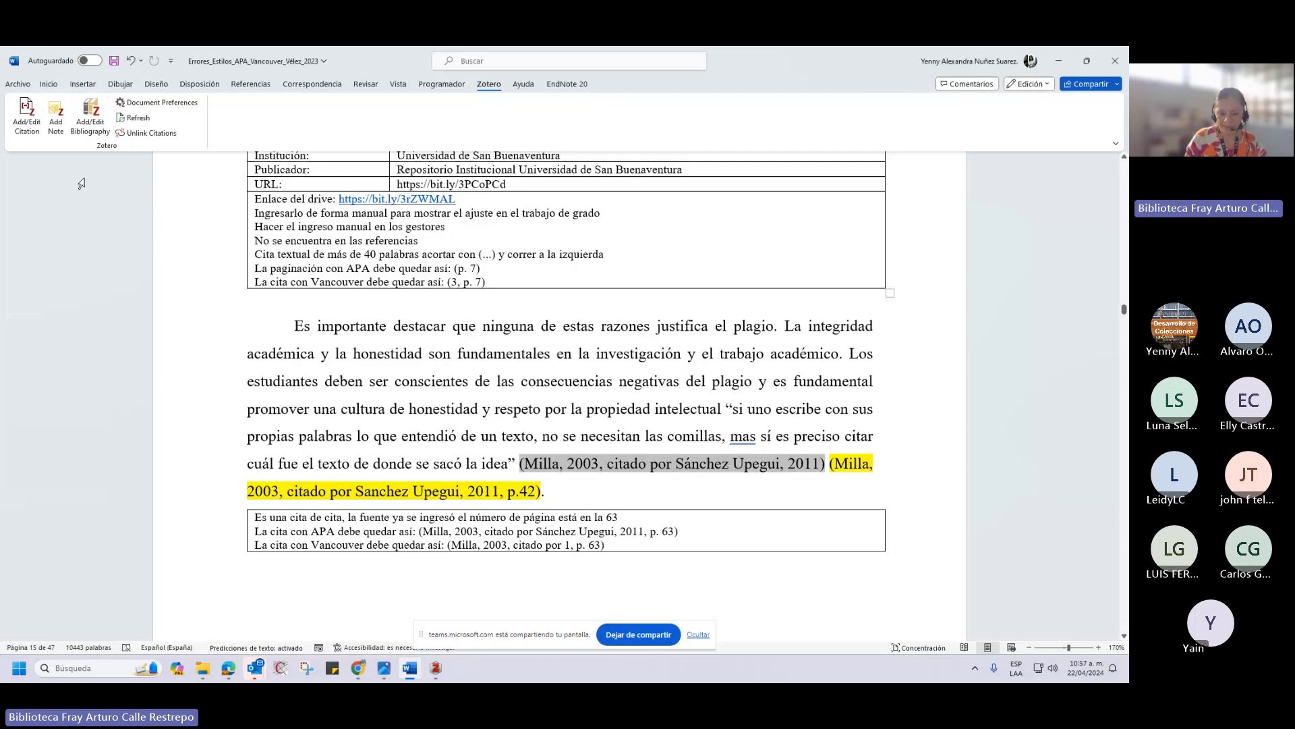
click(482, 503)
click(539, 565)
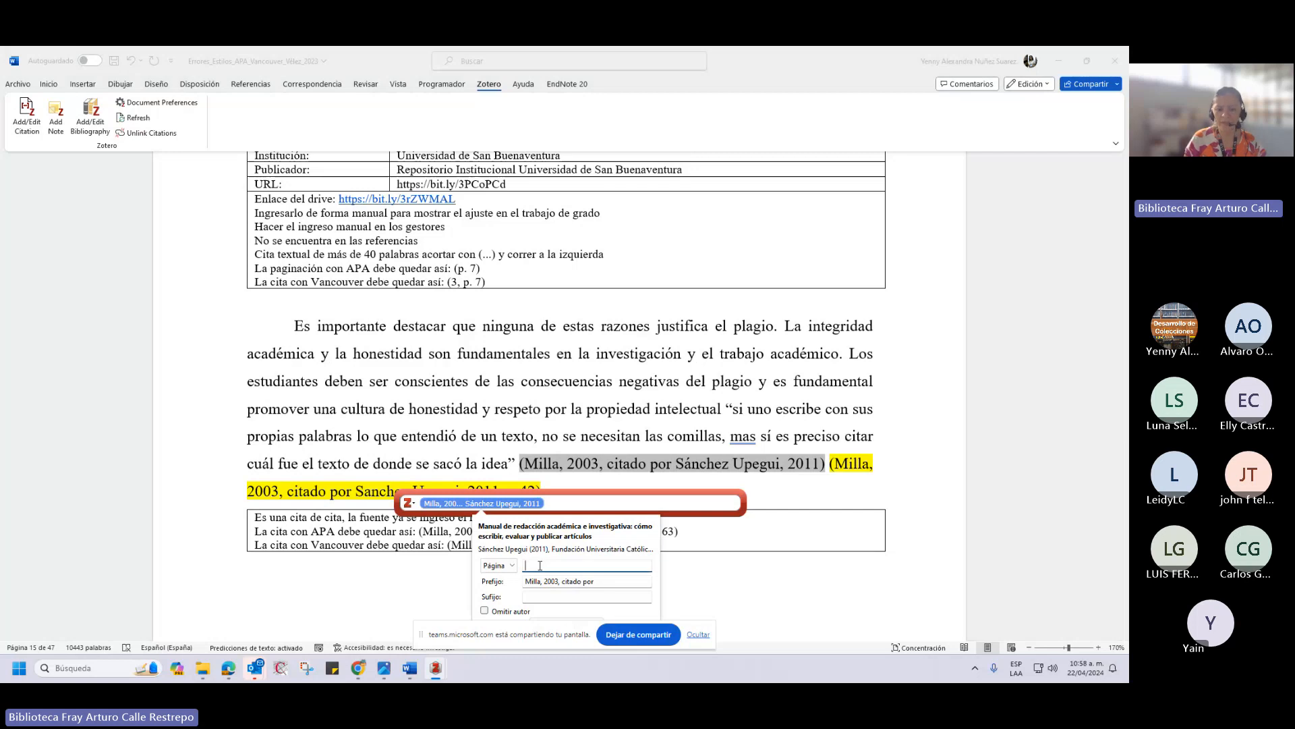
text(48)
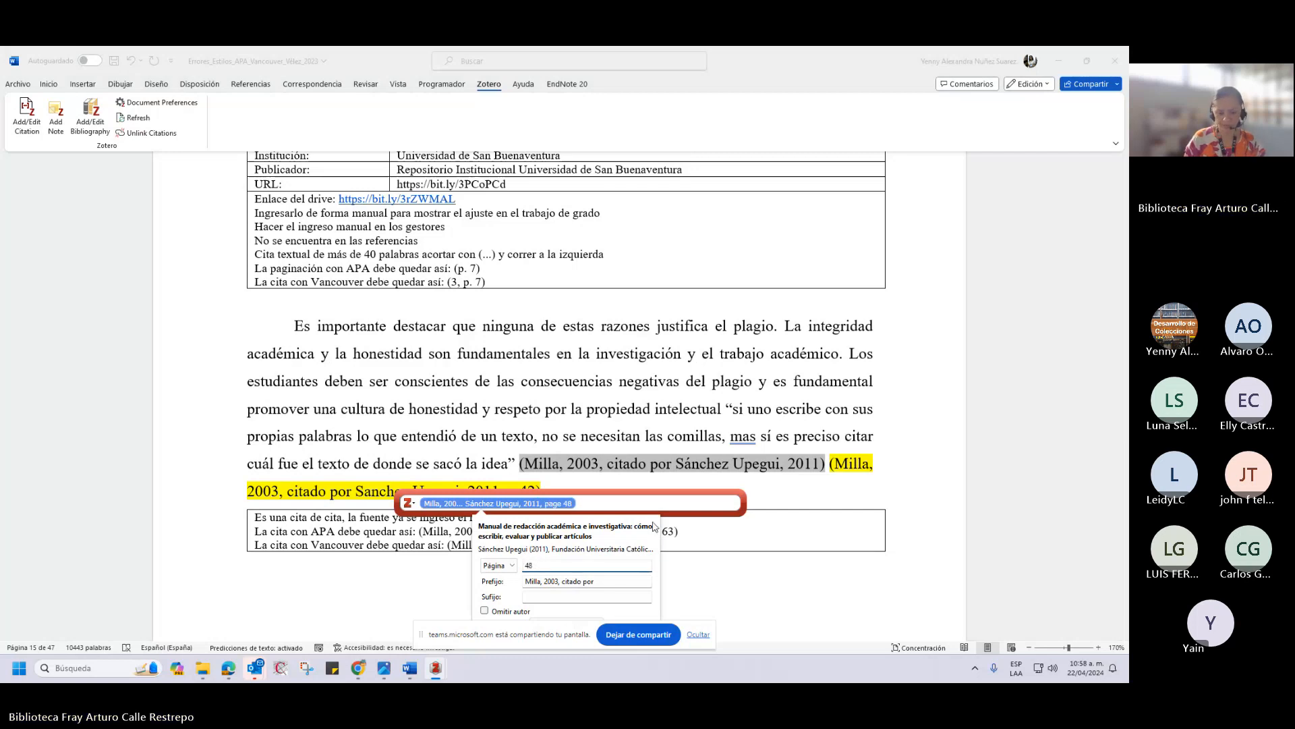
click(604, 500)
key(Return)
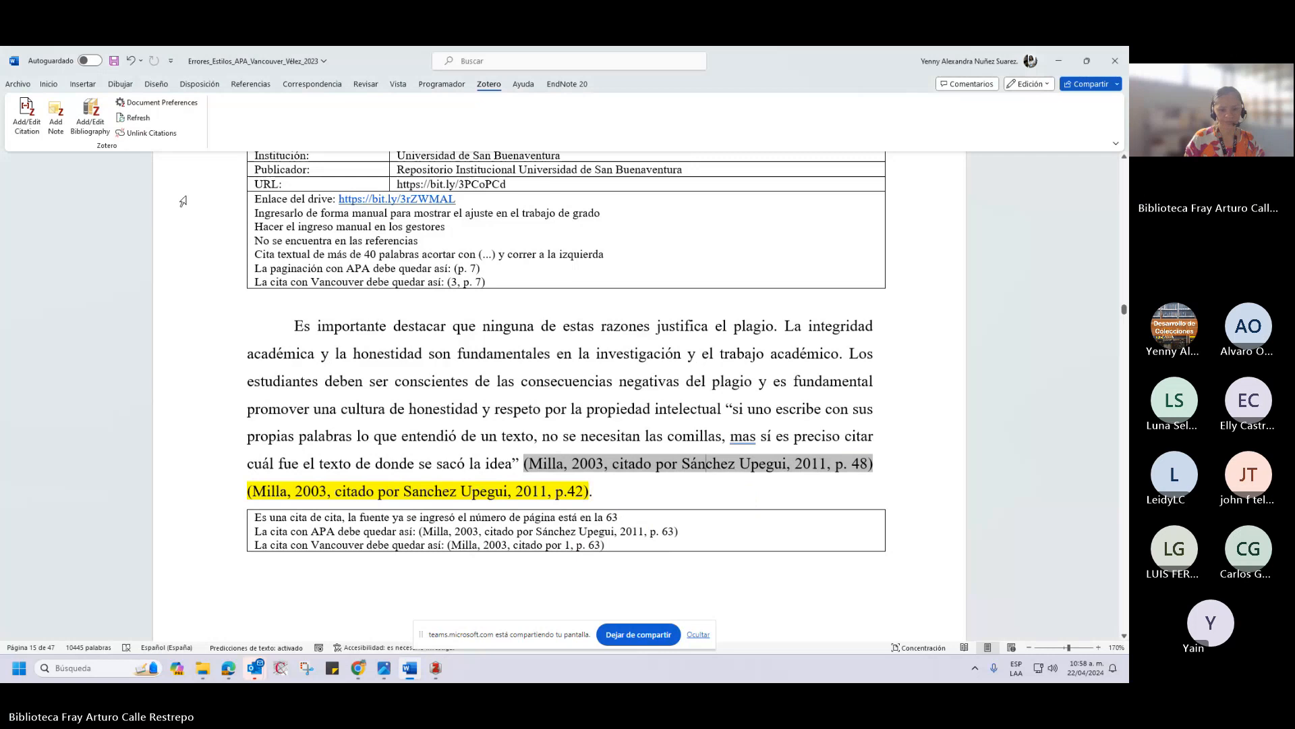
Change the Zotero citation's page to 42 and replace the old highlighted citation after it with a full stop.
click(27, 115)
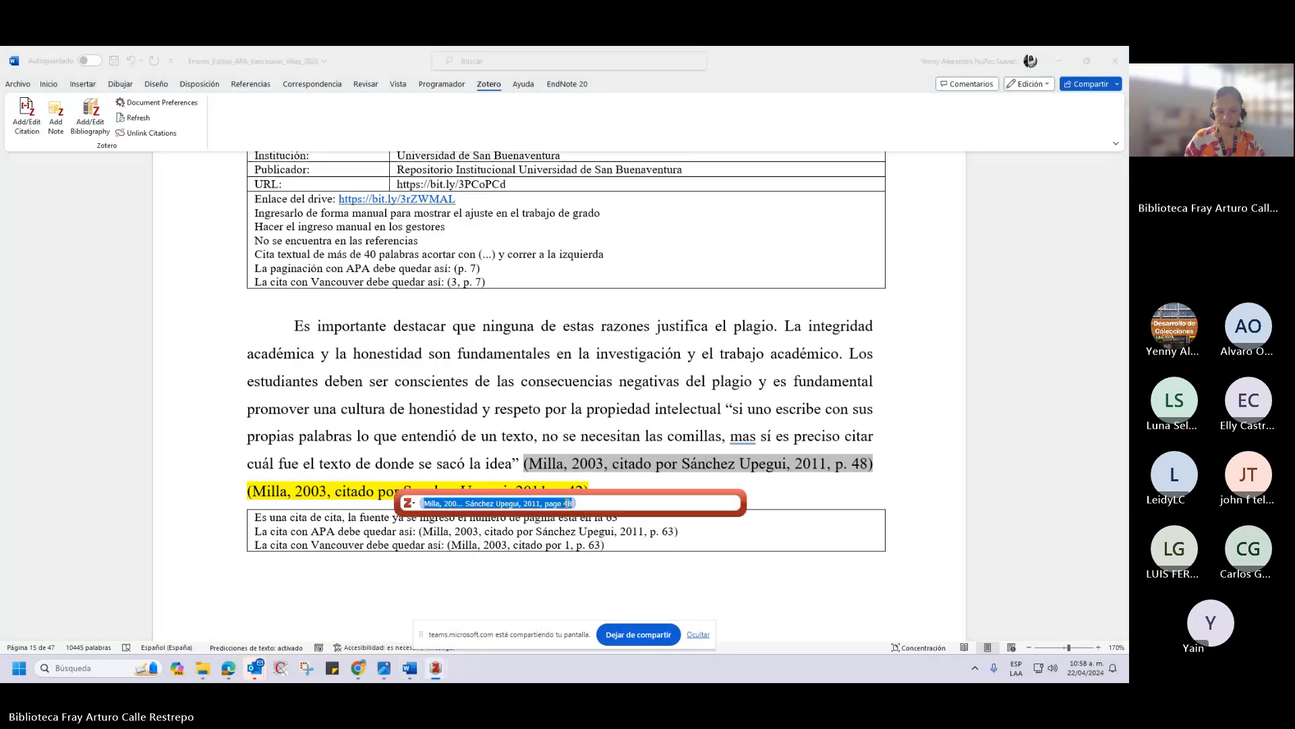
click(561, 565)
key(BackSpace)
text(2)
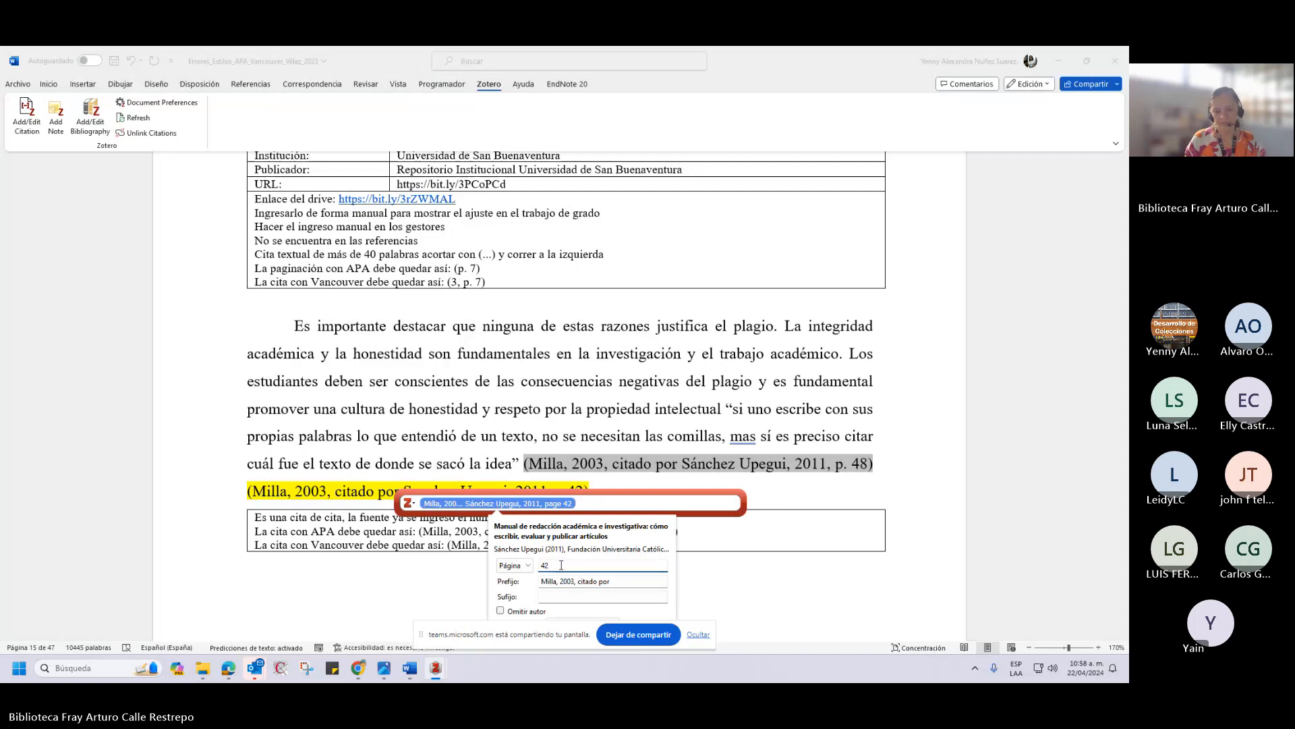
click(595, 503)
key(Return)
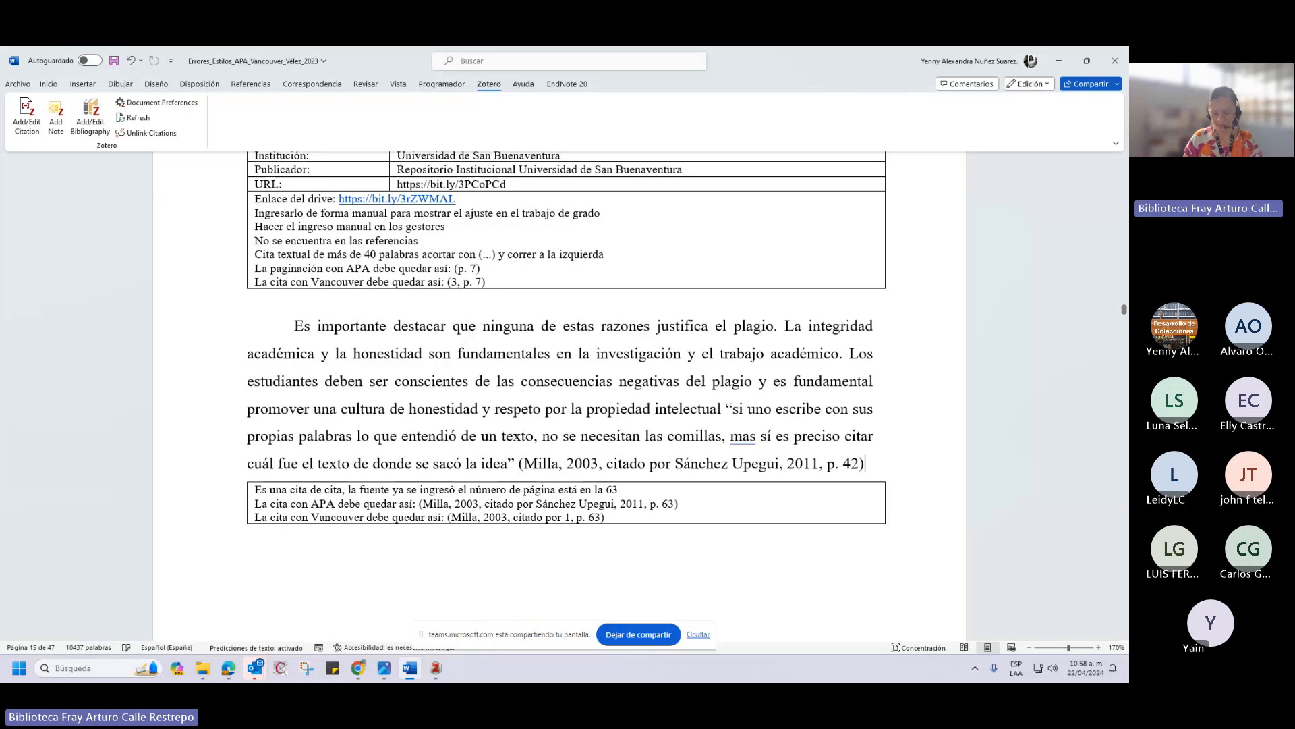
text(.)
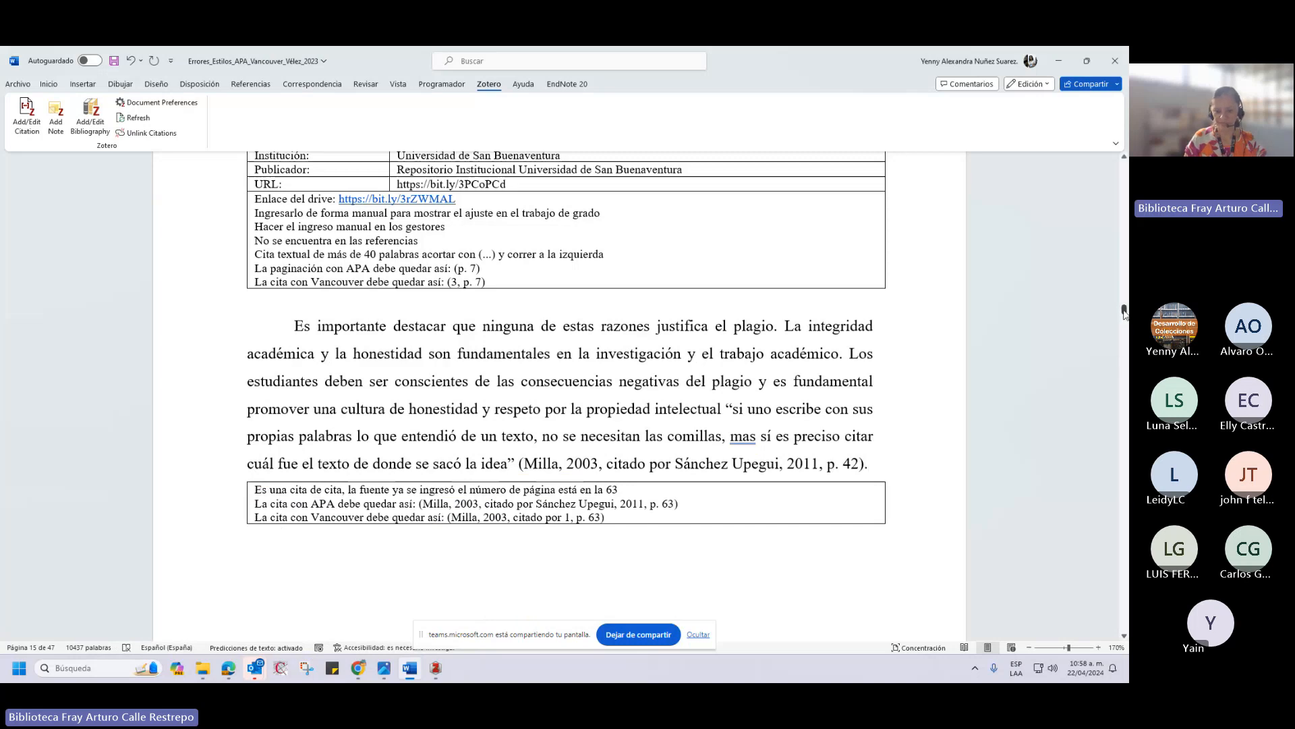
Switch to Zotero and add a new item to Mi biblioteca with the item type Página web.
scroll(1124, 312, down, 3)
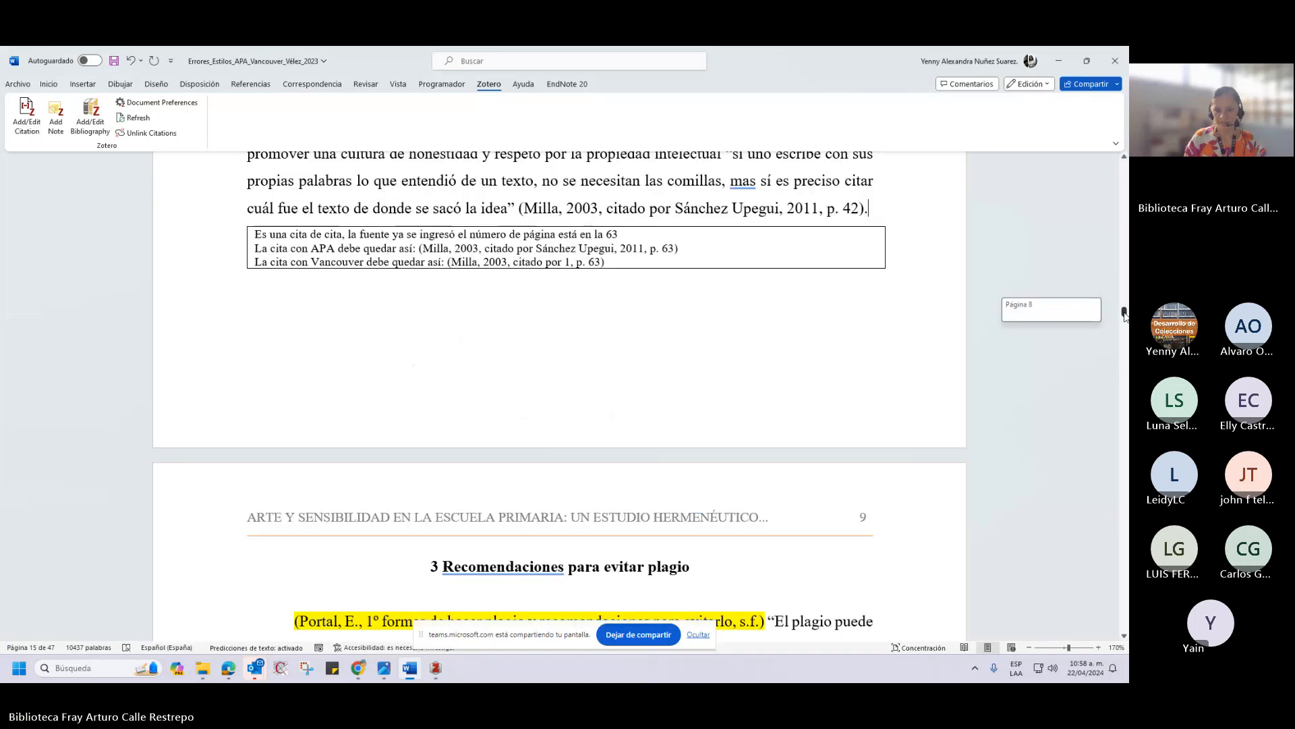
scroll(1124, 312, down, 4)
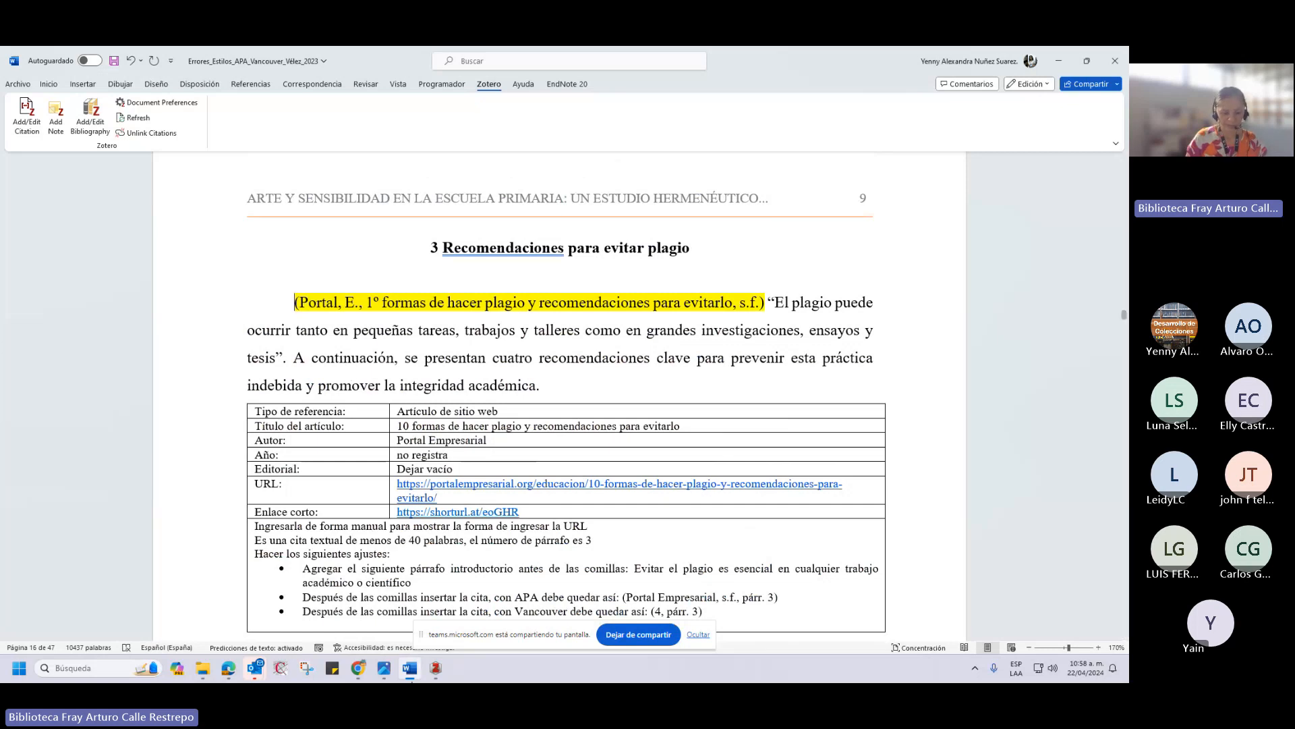
mouse_move(437, 671)
click(437, 643)
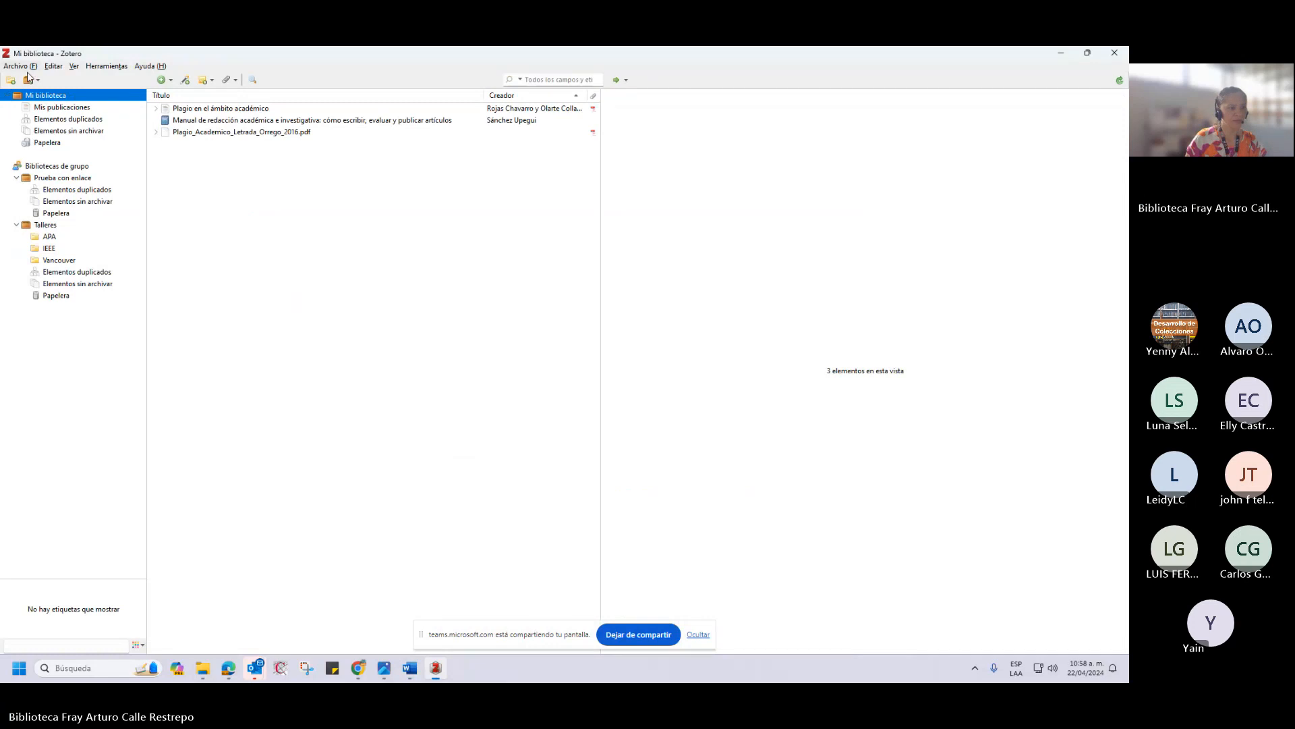
click(169, 82)
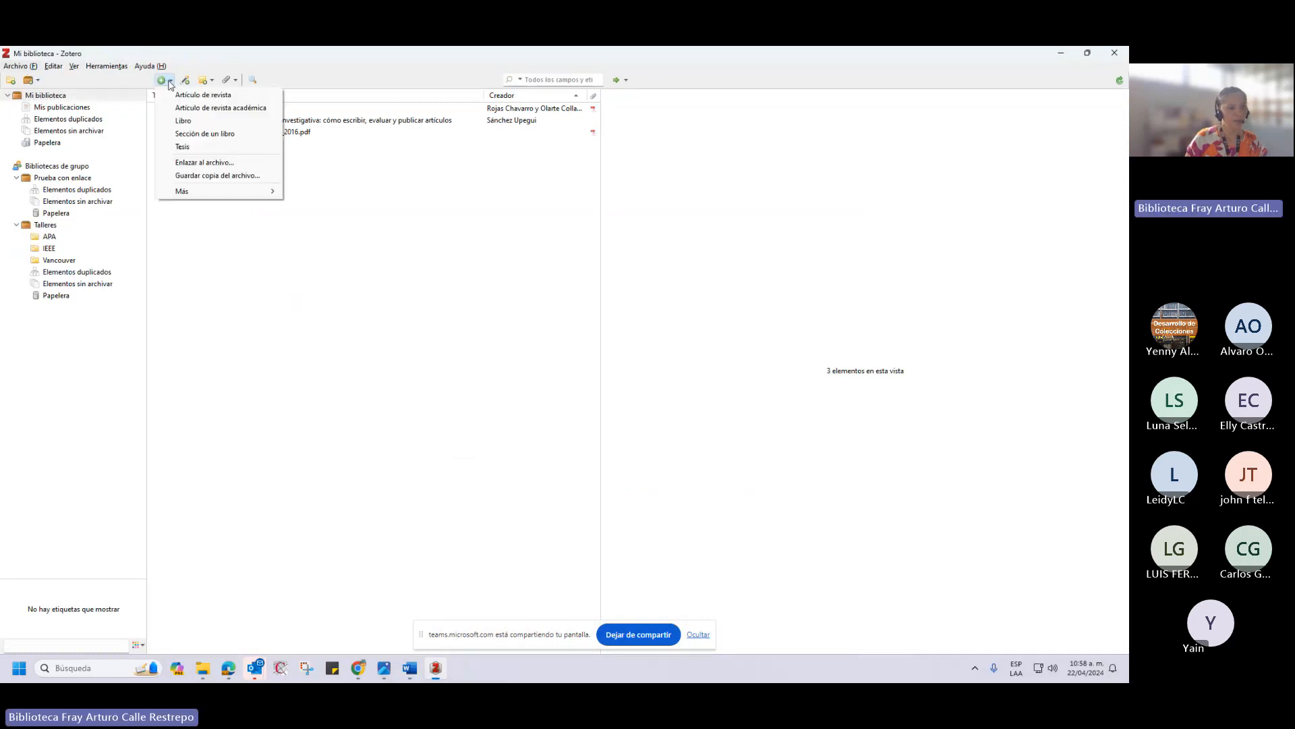
mouse_move(200, 192)
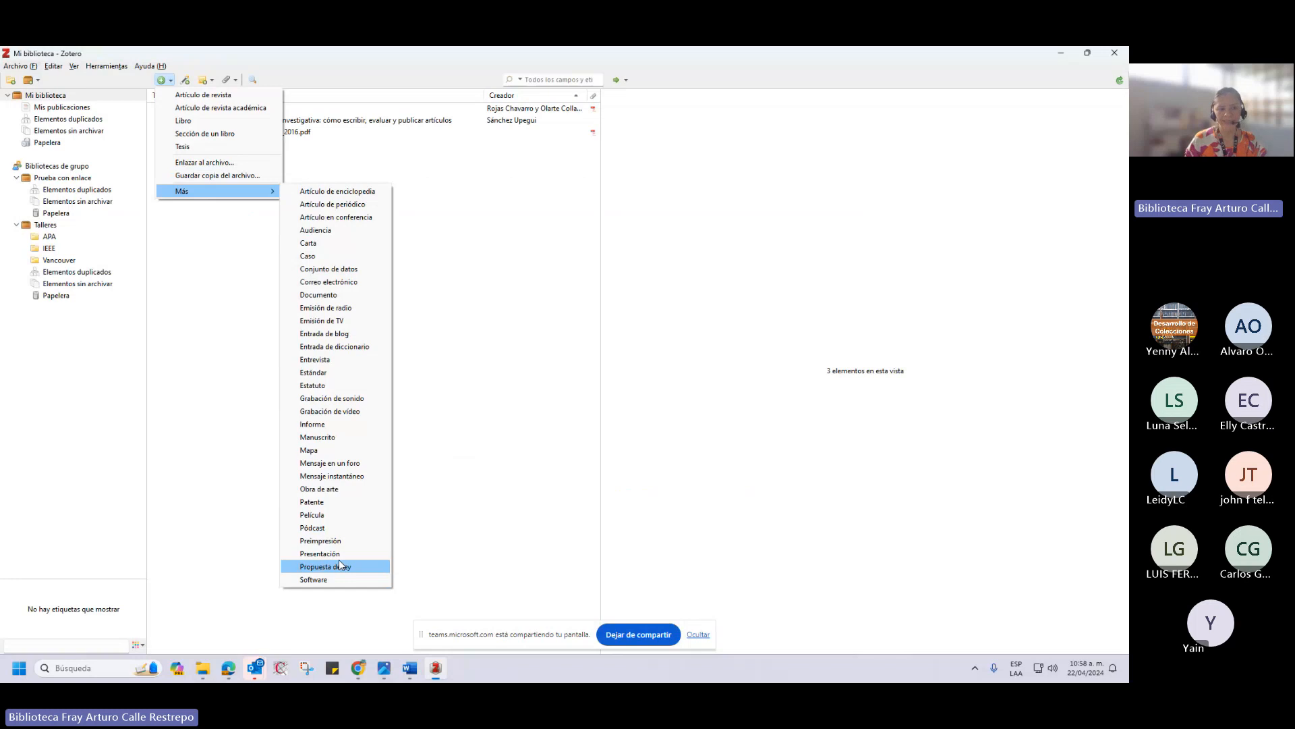
click(185, 121)
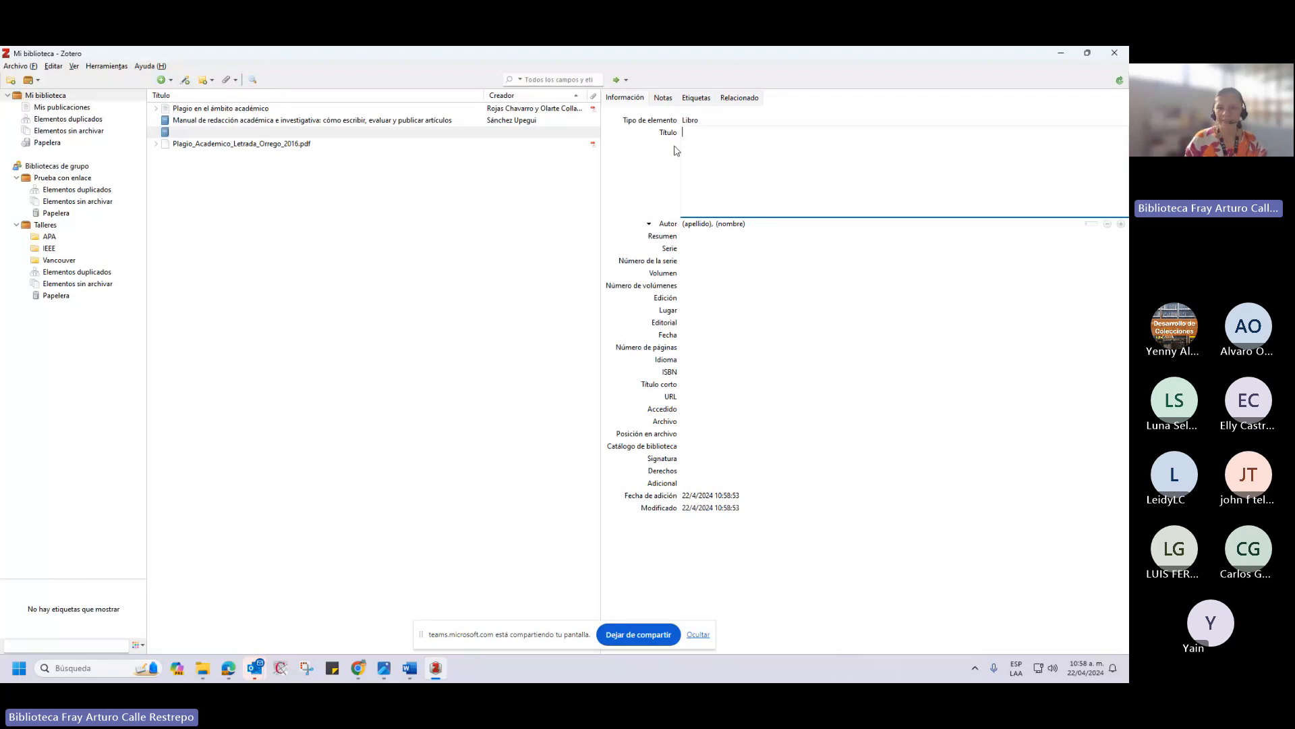
click(731, 121)
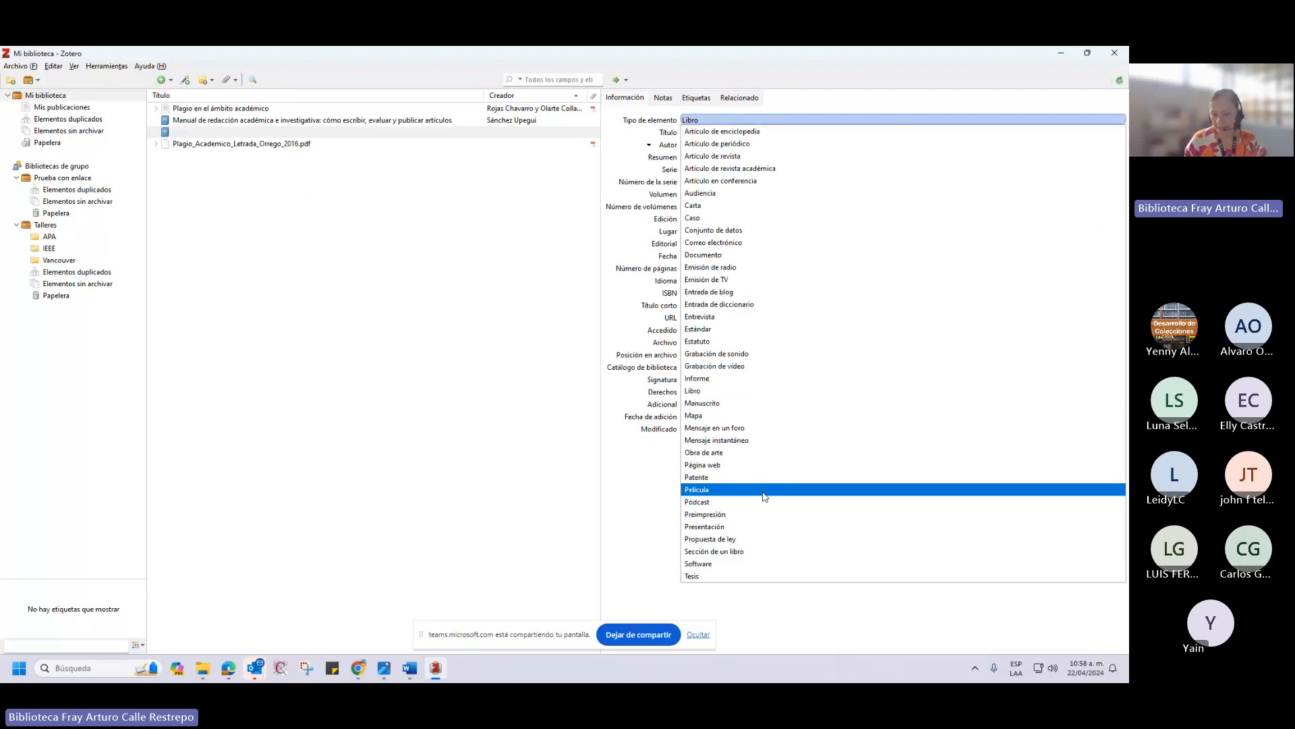
click(723, 465)
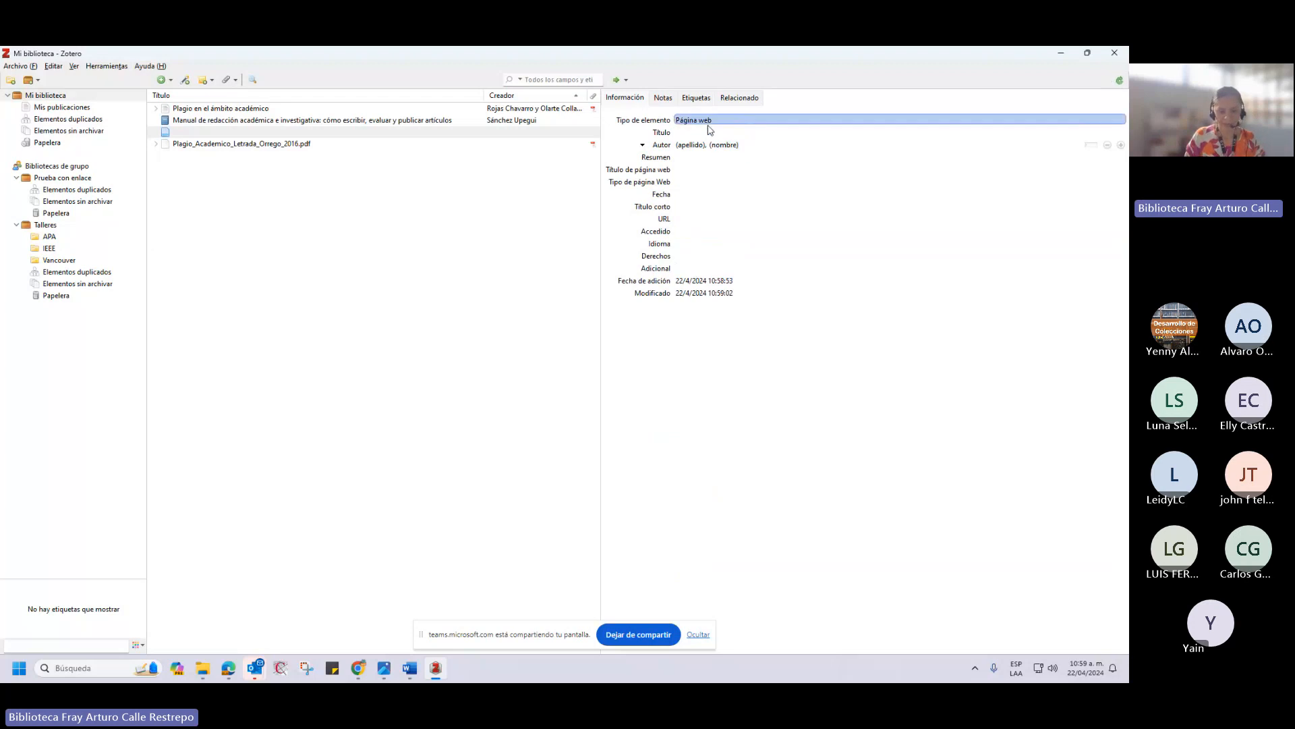
Copy the article title from the Word reference table into the web page item's title: "10 formas de hacer plagio y recomendaciones para evitarlo".
key(alt+Tab)
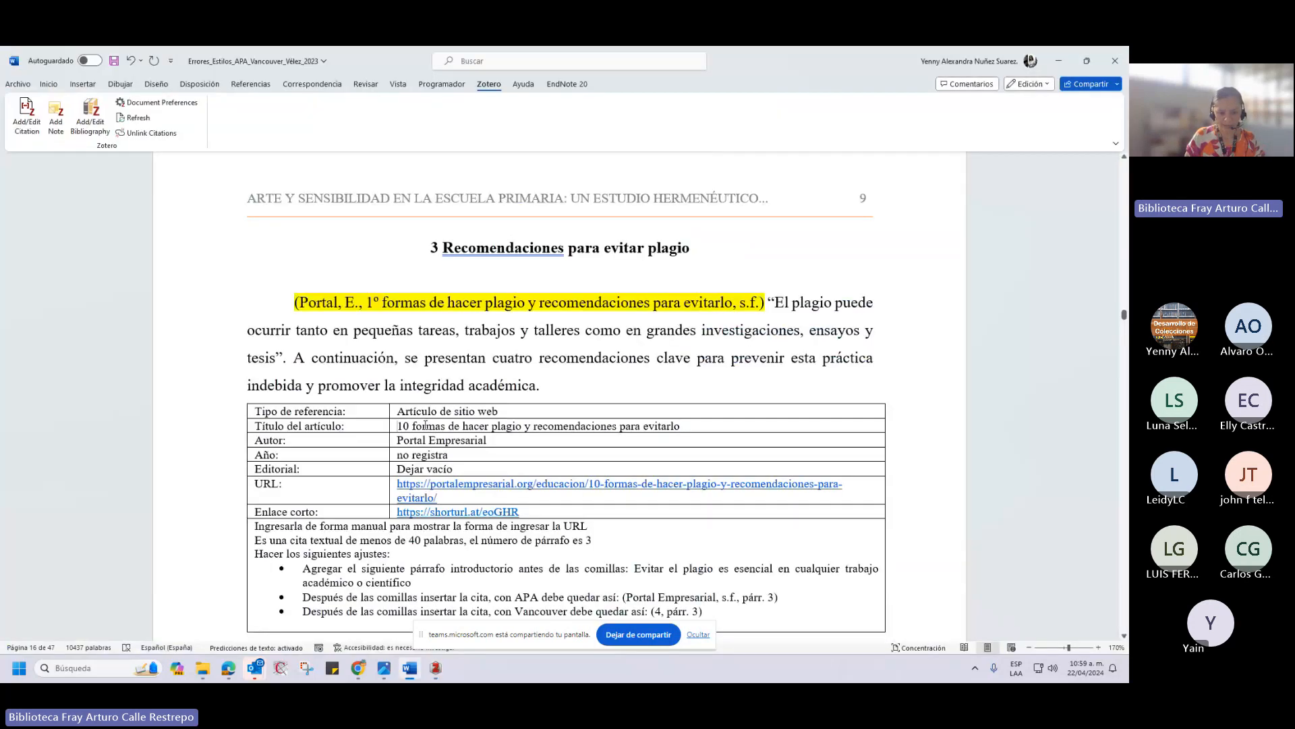
drag(397, 425, 665, 422)
key(alt+Tab)
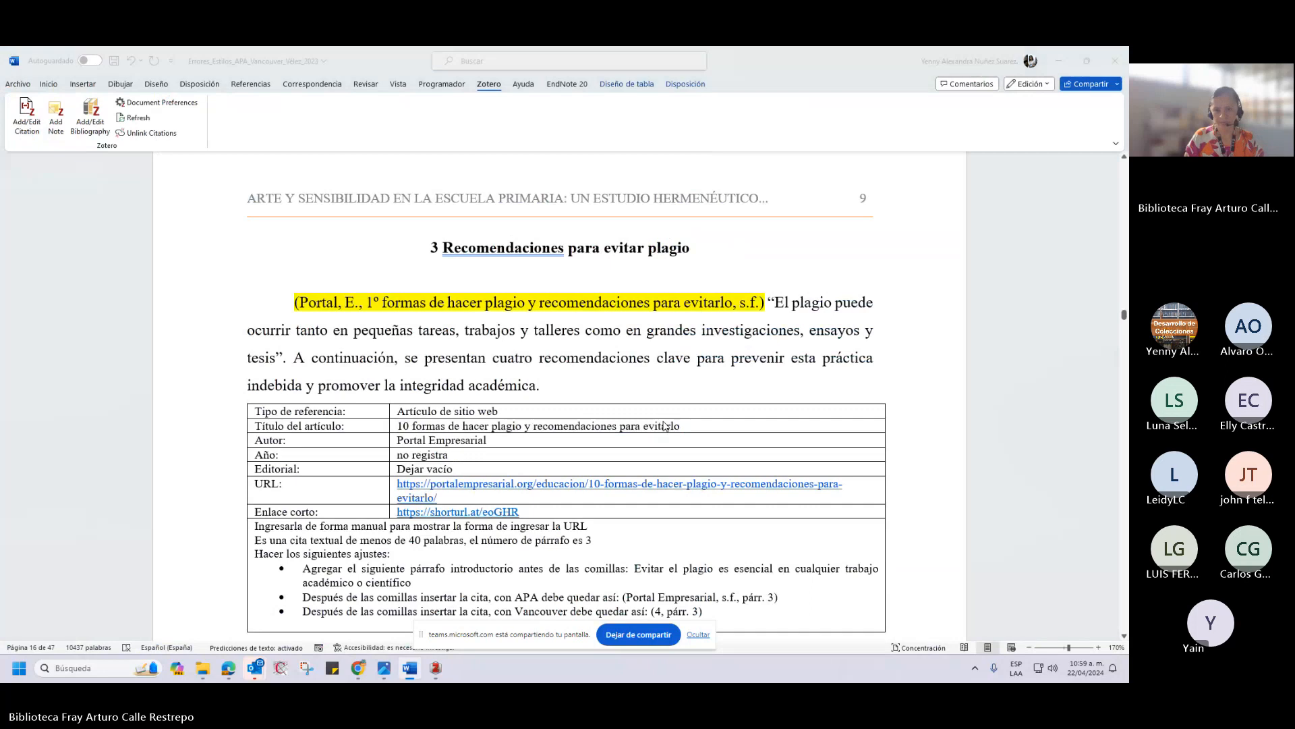
text(10 formas de hacer plagio y recomendaciones para evitarlo)
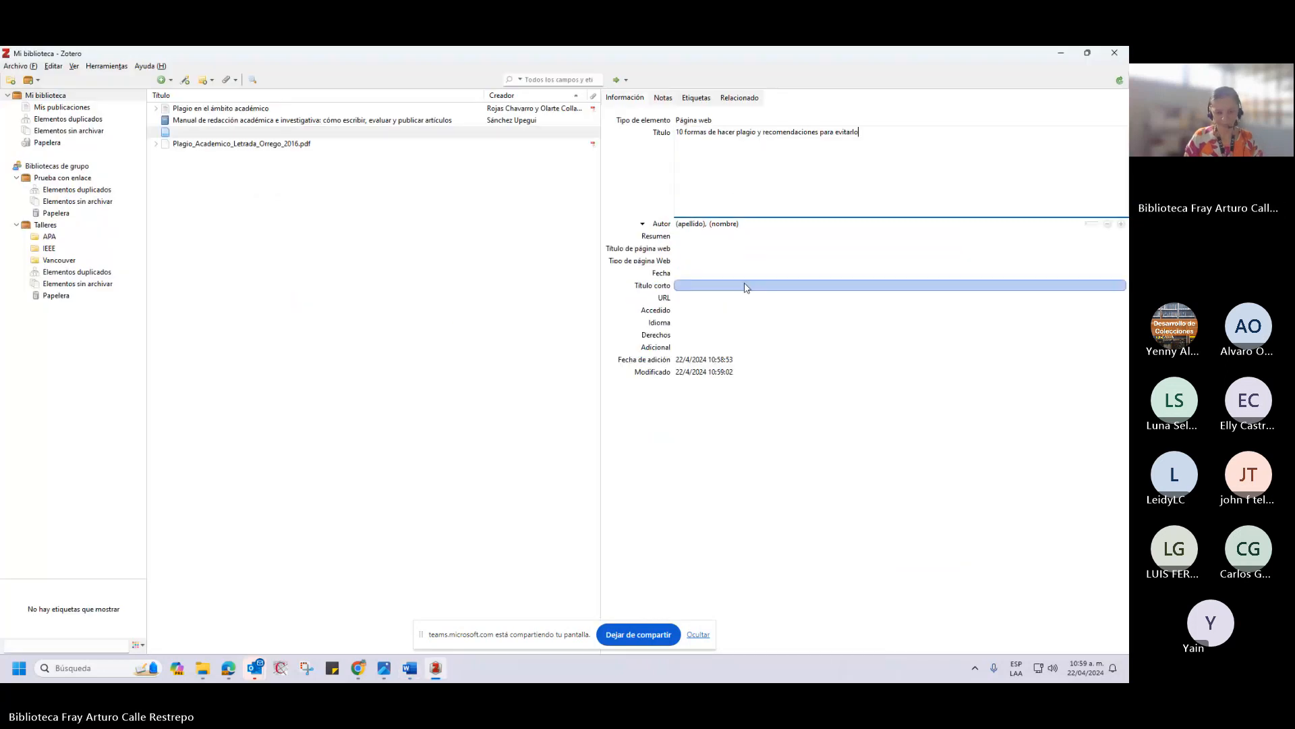
Switch the web page item's author to a single full-name field and enter "Portal Empresarial", copied from the Word table.
key(alt+Tab)
triple_click(474, 442)
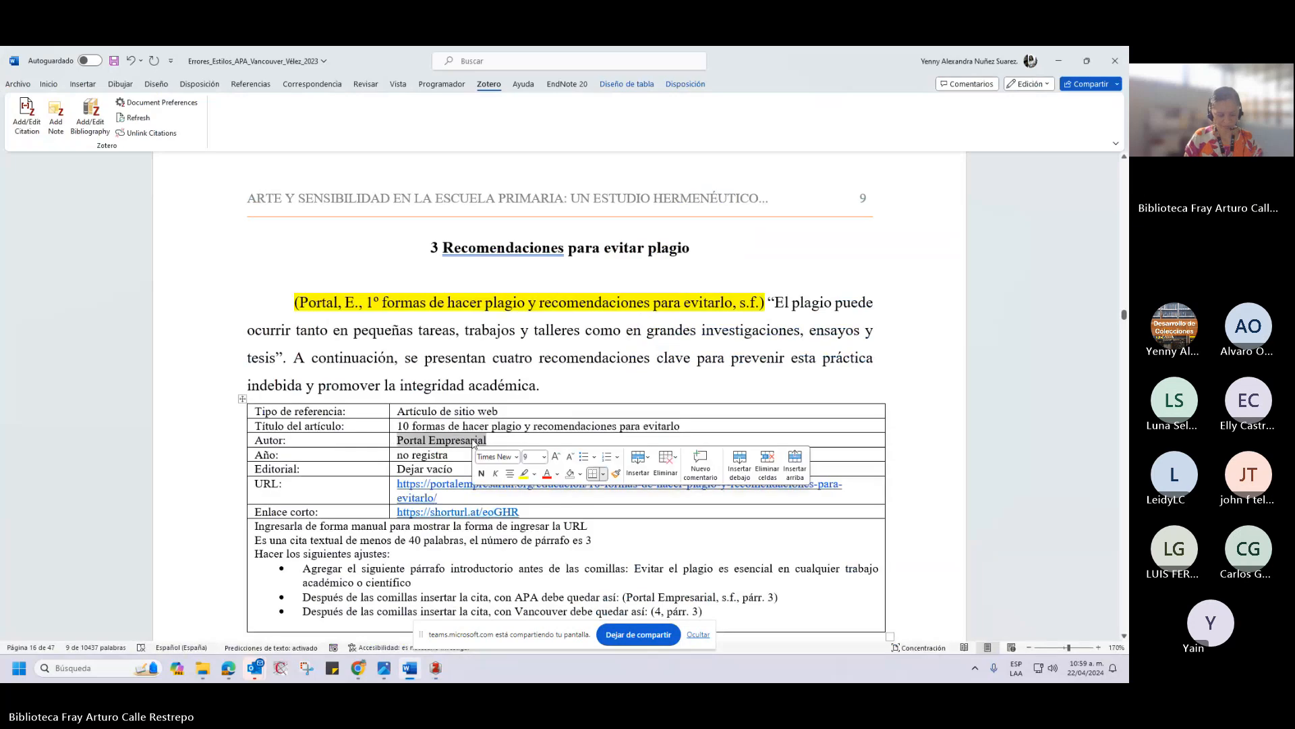
key(ctrl+c)
key(alt+Tab)
click(691, 224)
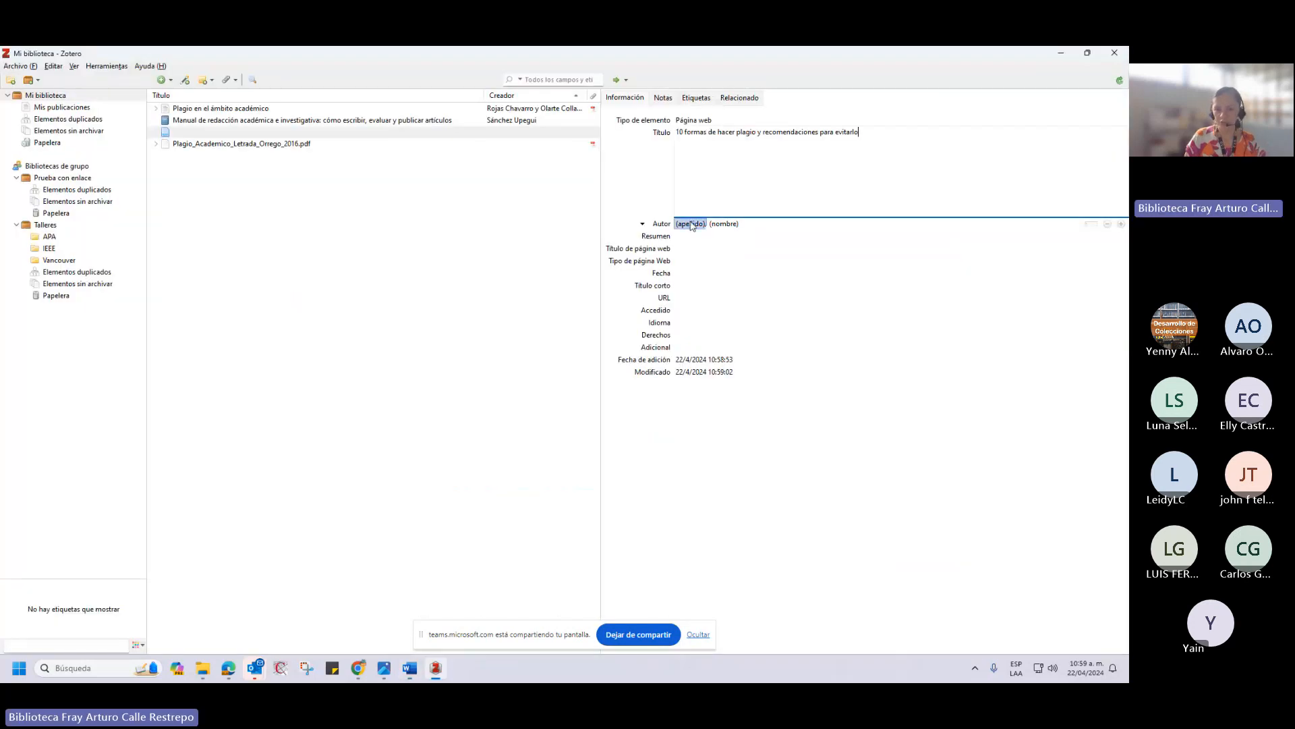
click(727, 225)
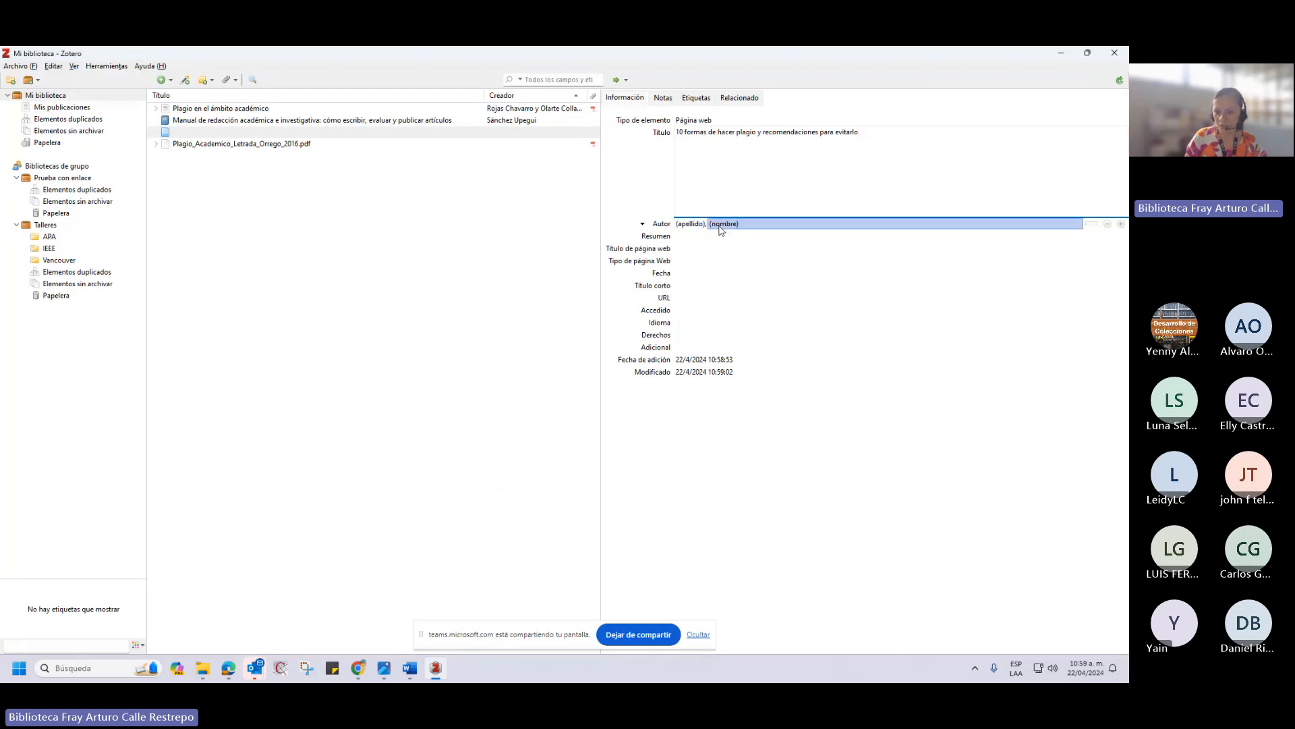
click(1093, 226)
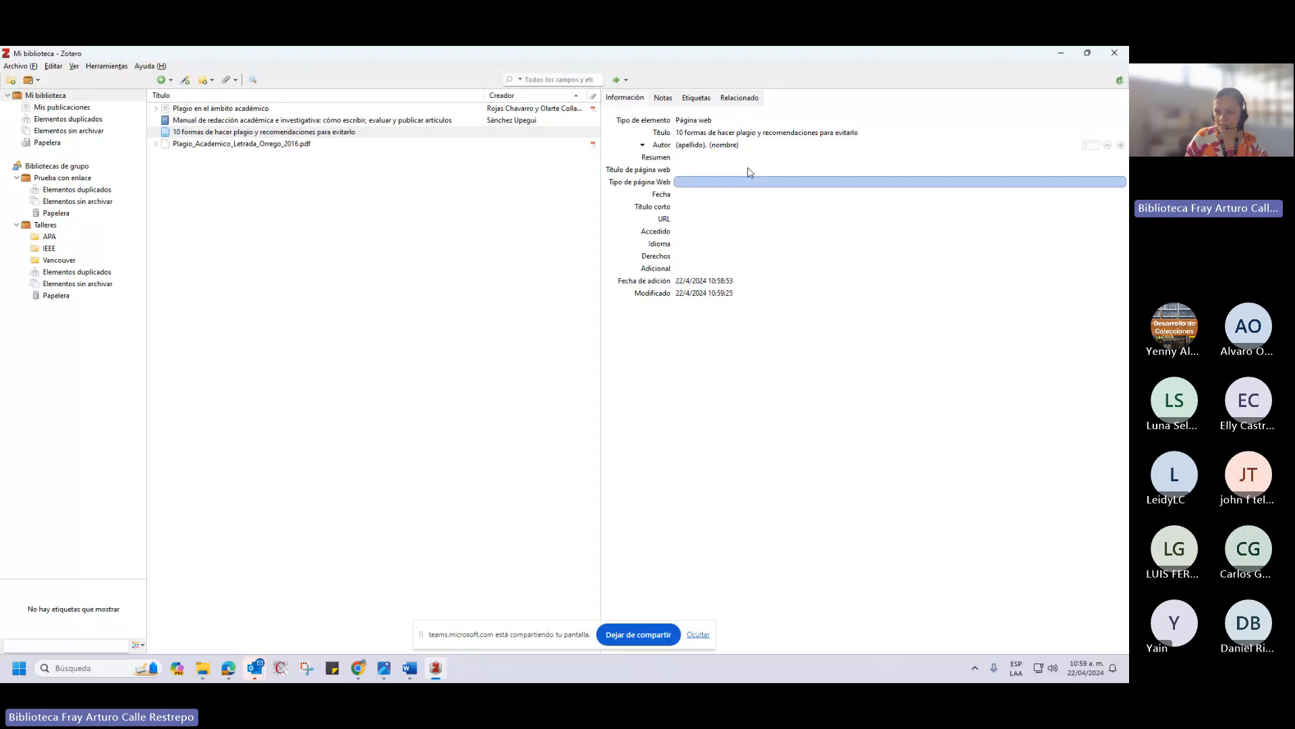
click(1090, 145)
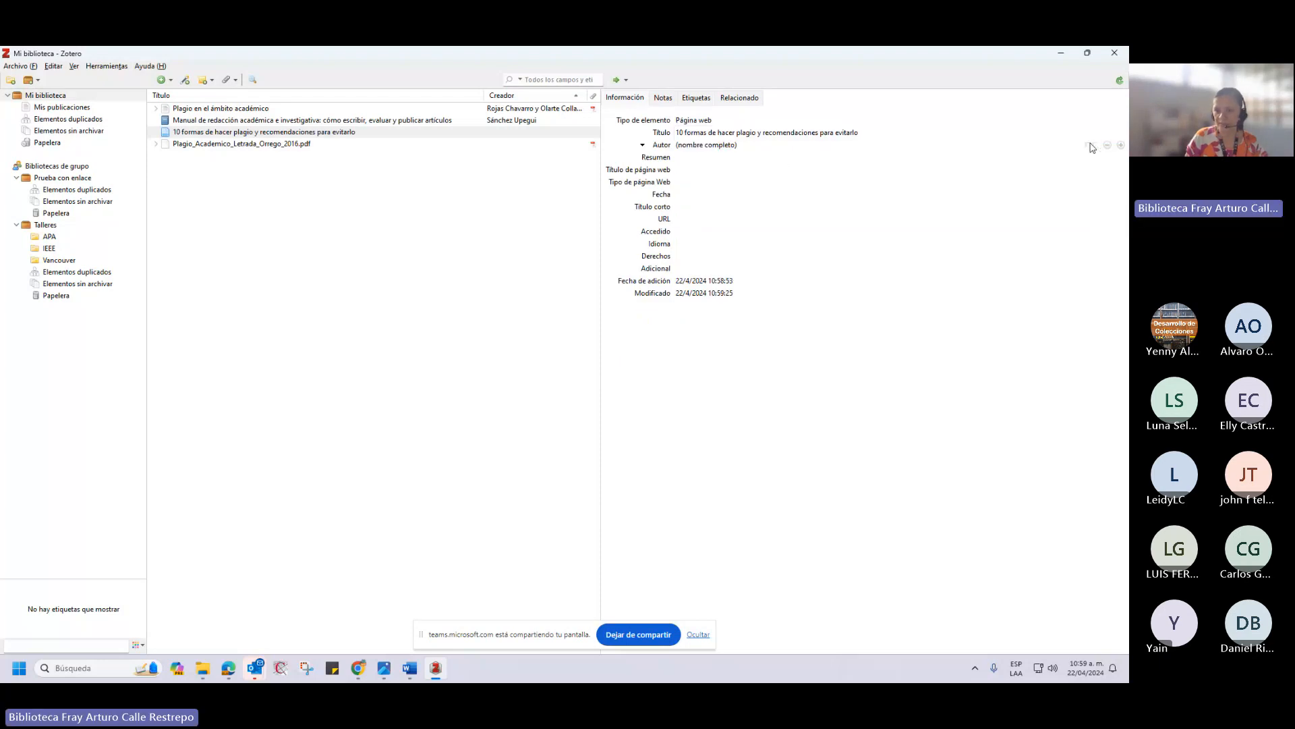
click(742, 145)
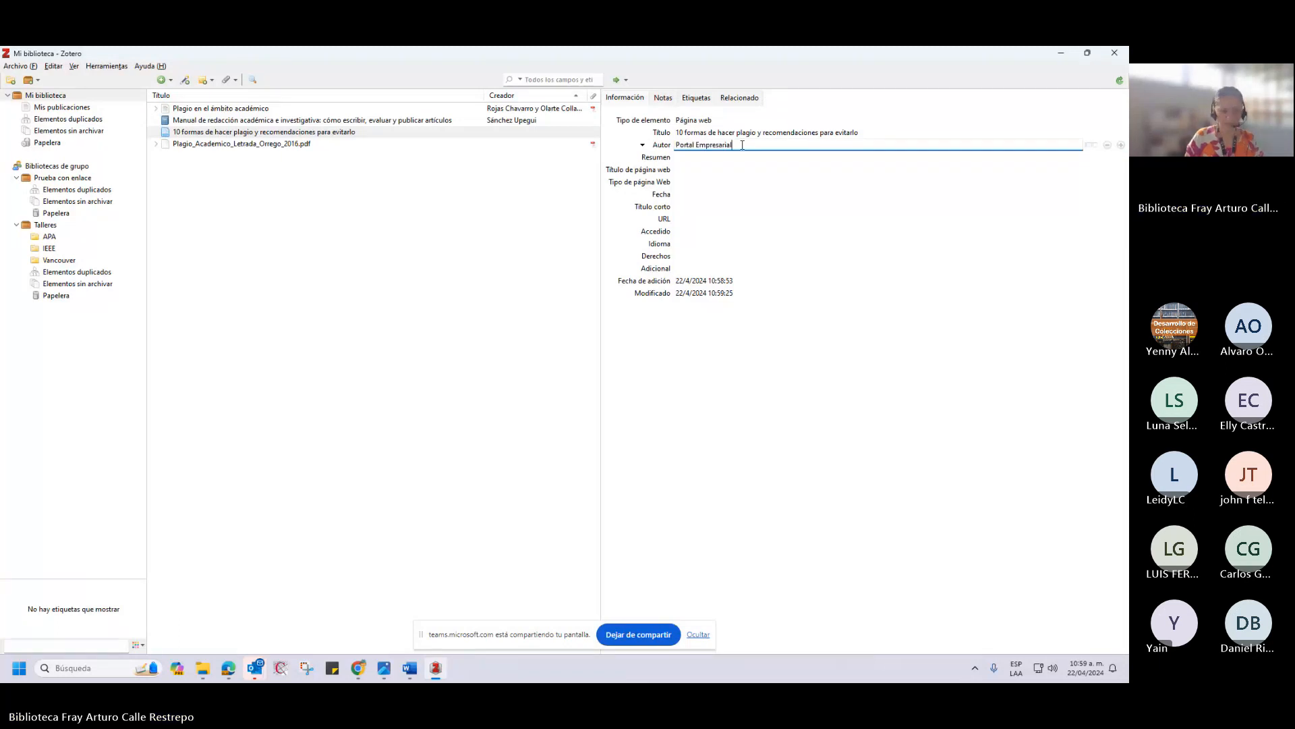
key(alt+Tab)
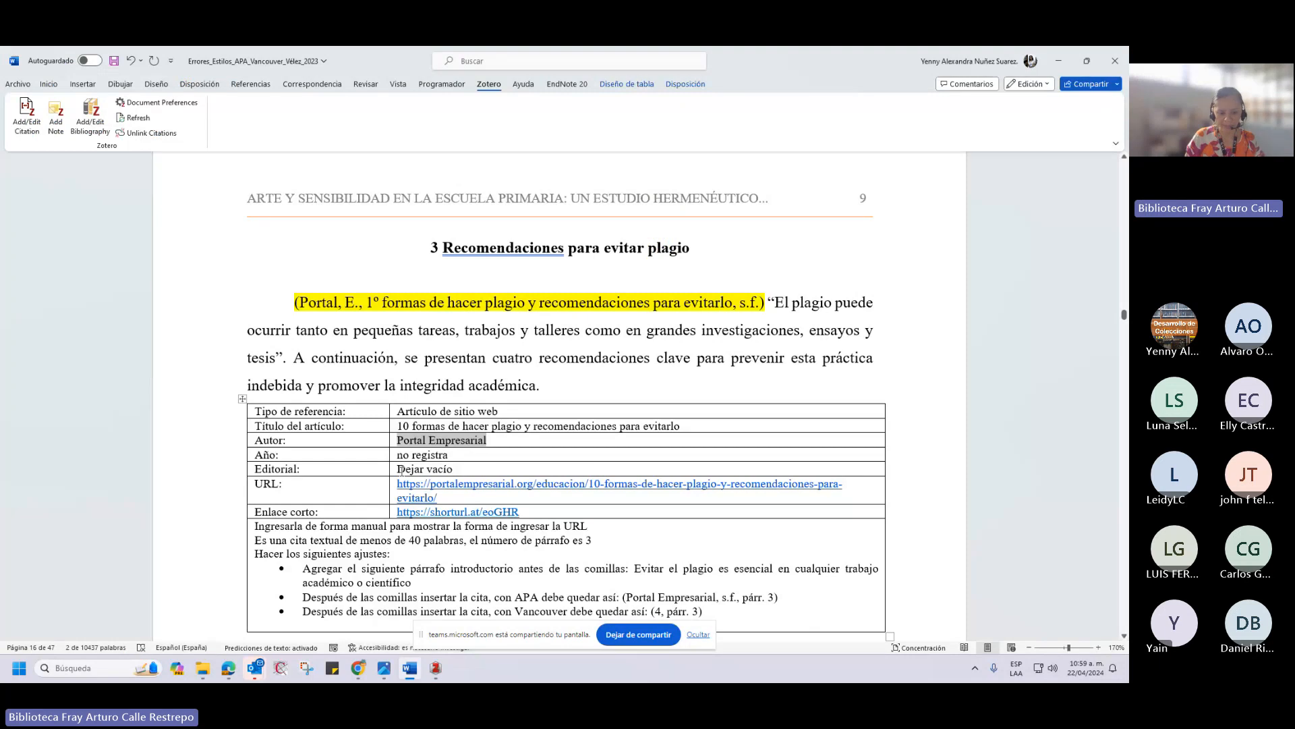
drag(402, 508, 519, 510)
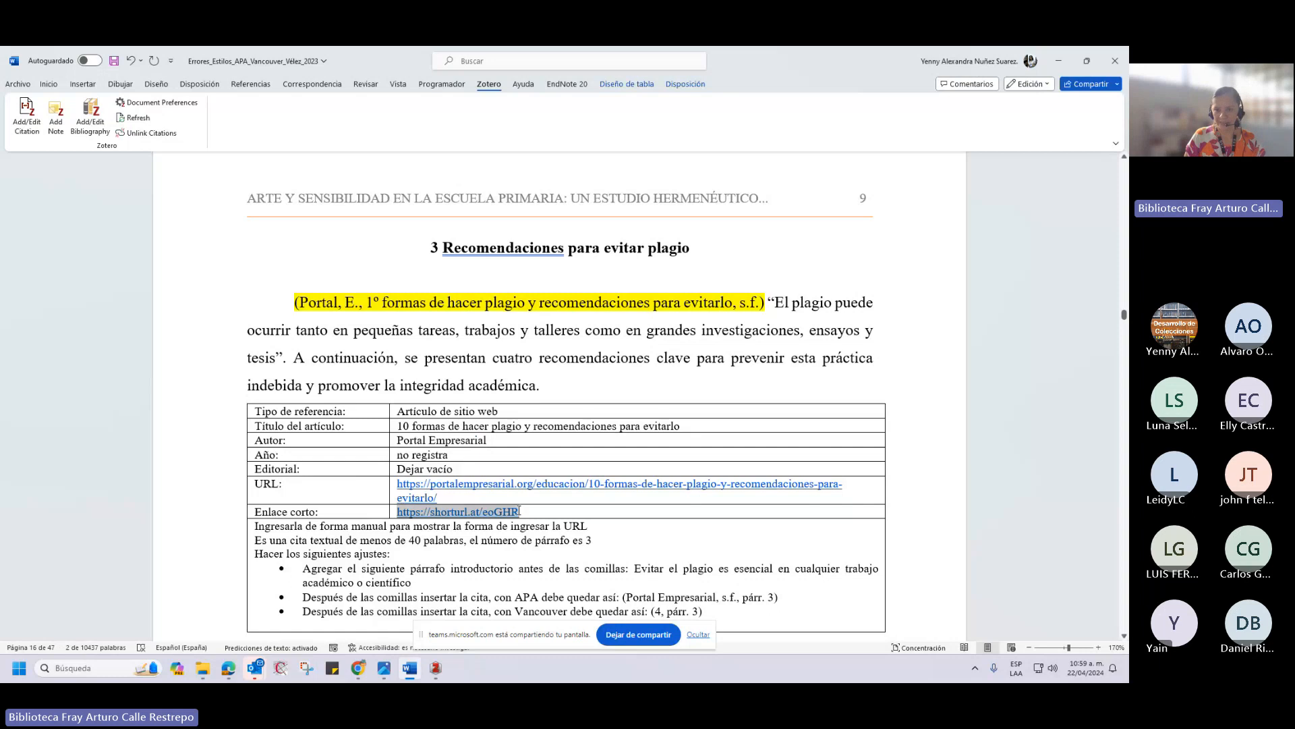
key(alt+Tab)
click(684, 223)
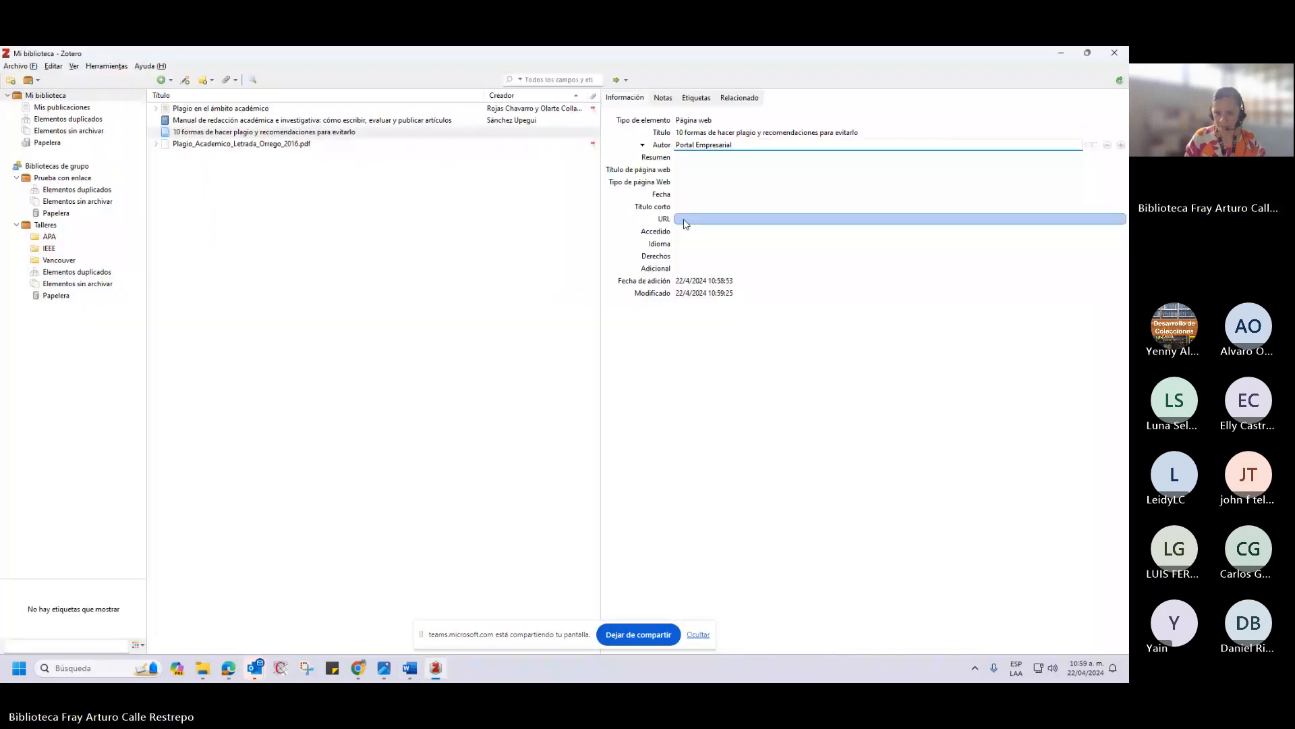
key(ctrl+v)
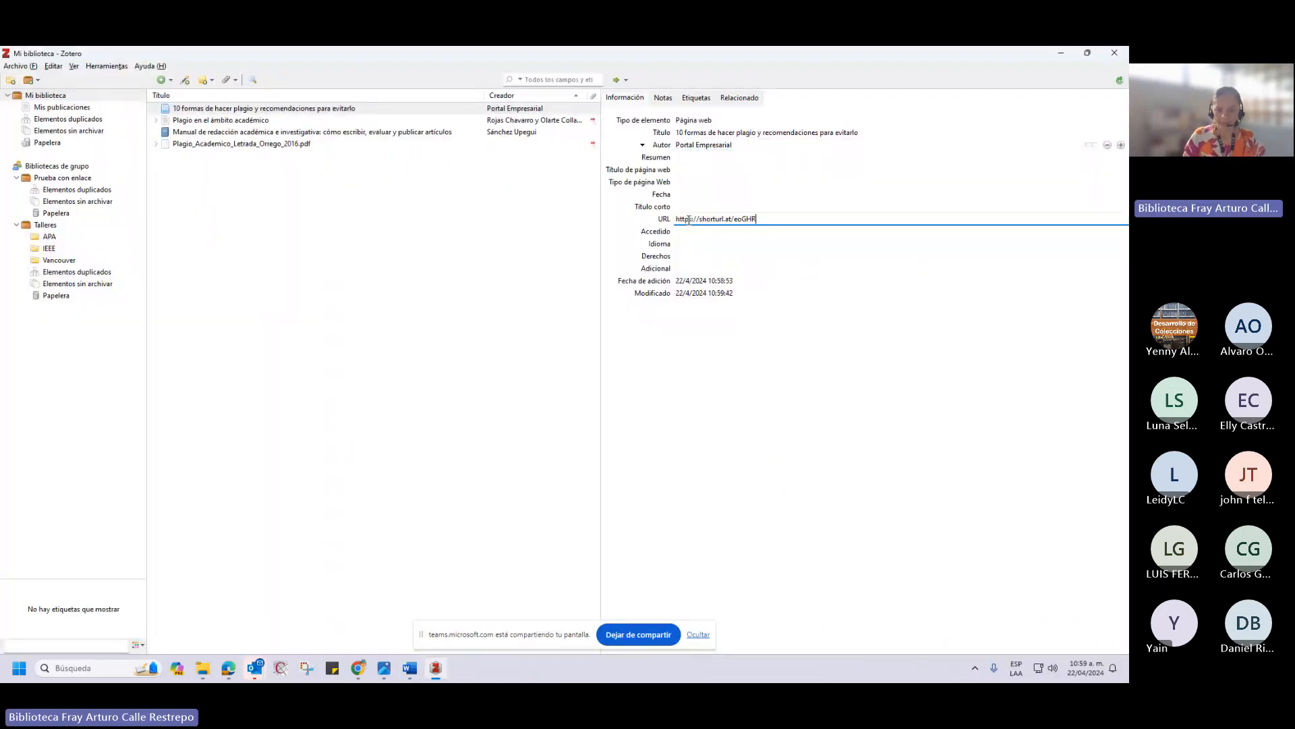
click(519, 242)
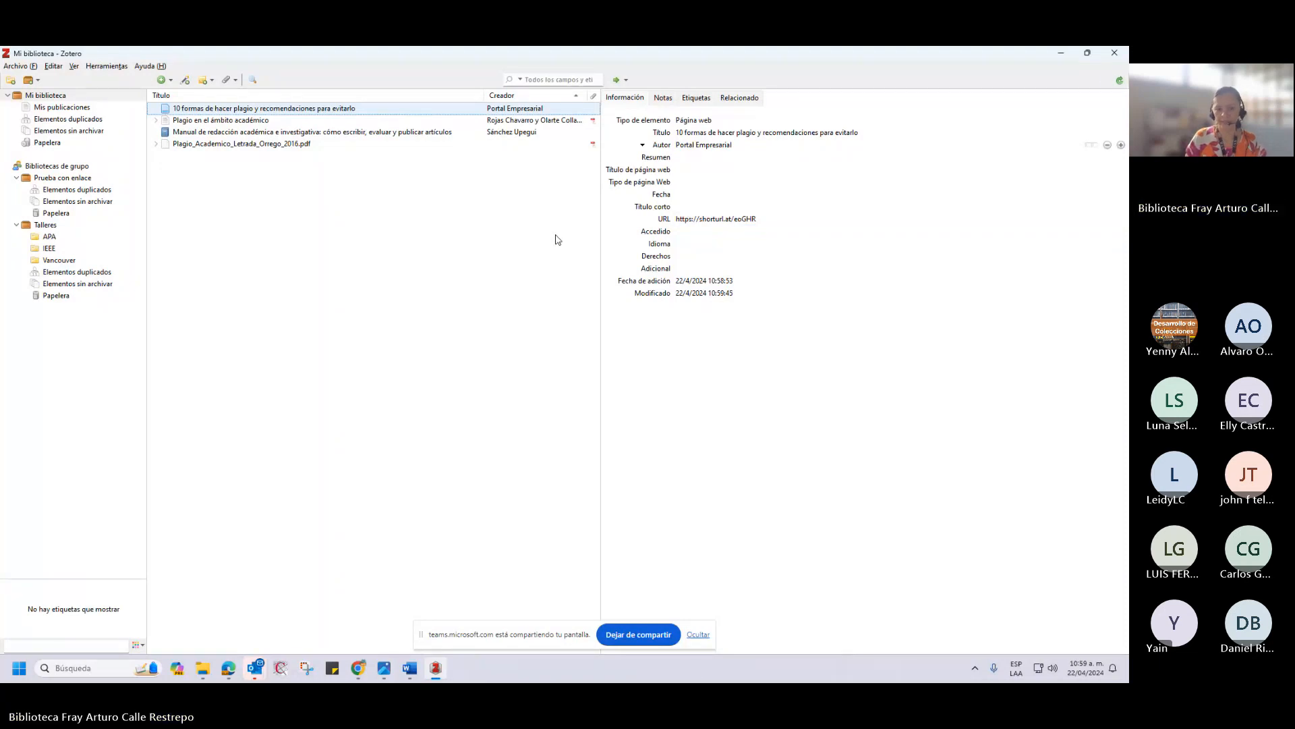
click(720, 232)
click(719, 220)
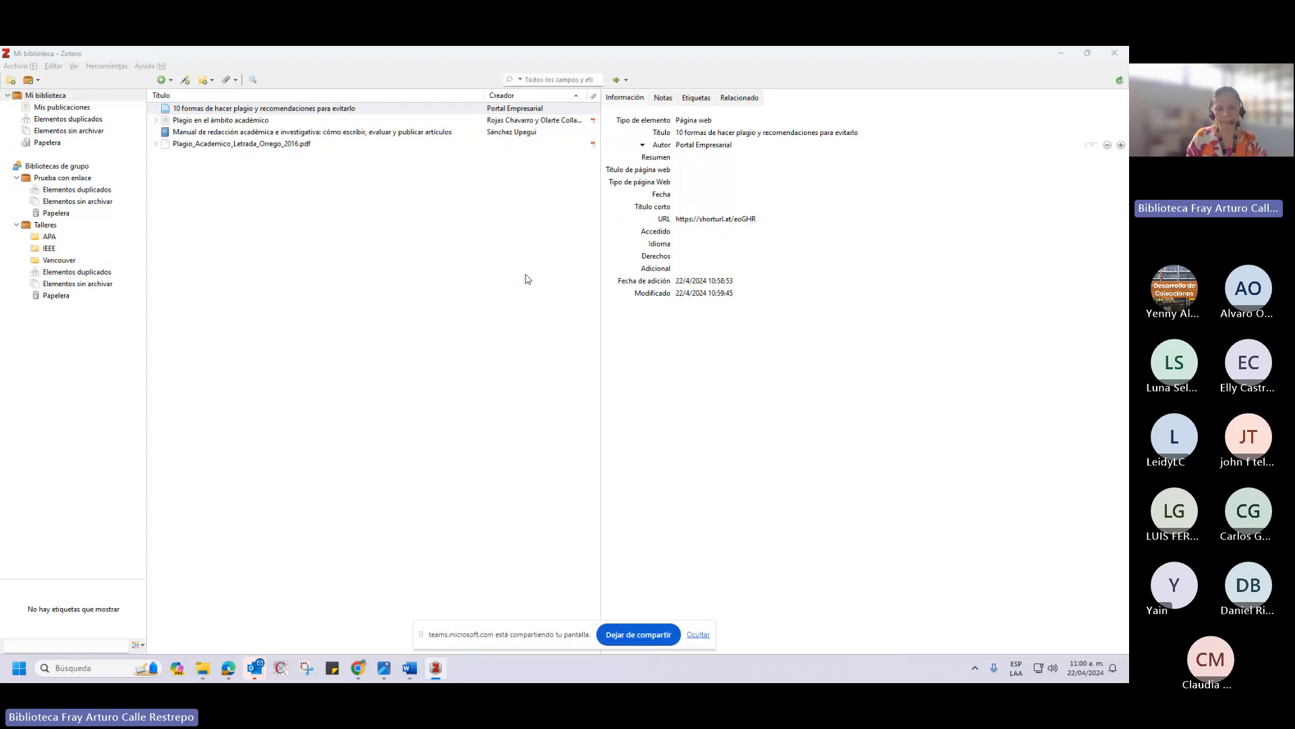
Insert "Evitar el plagio es esencial en cualquier trabajo académico o científico" from the Word instructions before the highlighted Portal citation, matching the paragraph's formatting.
key(alt+Tab)
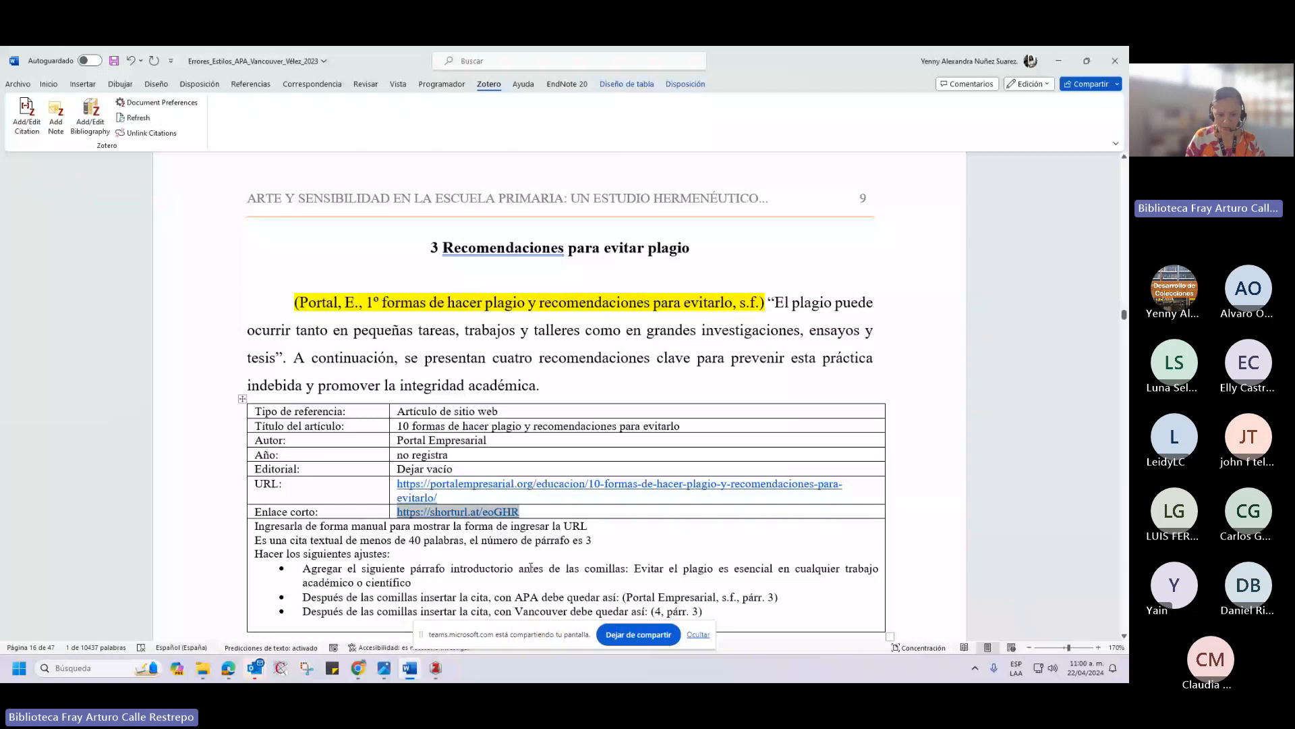
click(638, 569)
drag(638, 568, 414, 582)
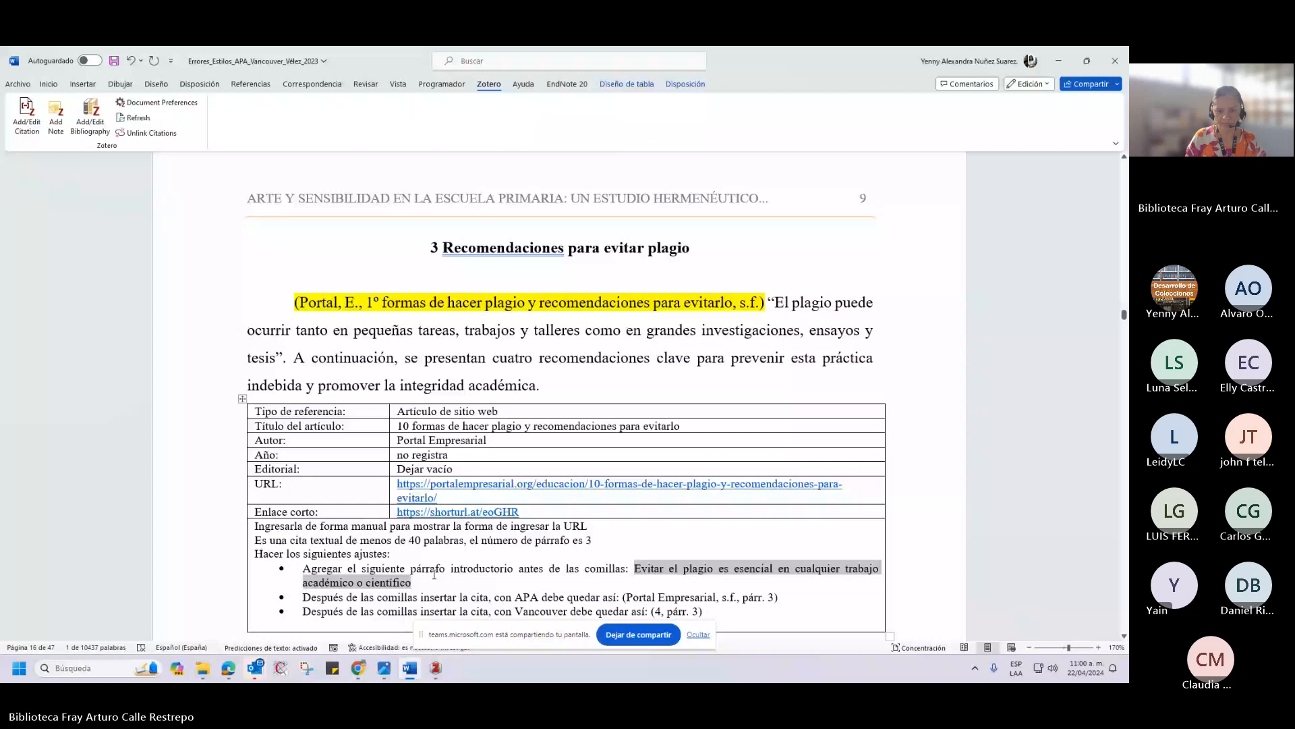
click(297, 301)
key(ctrl+v)
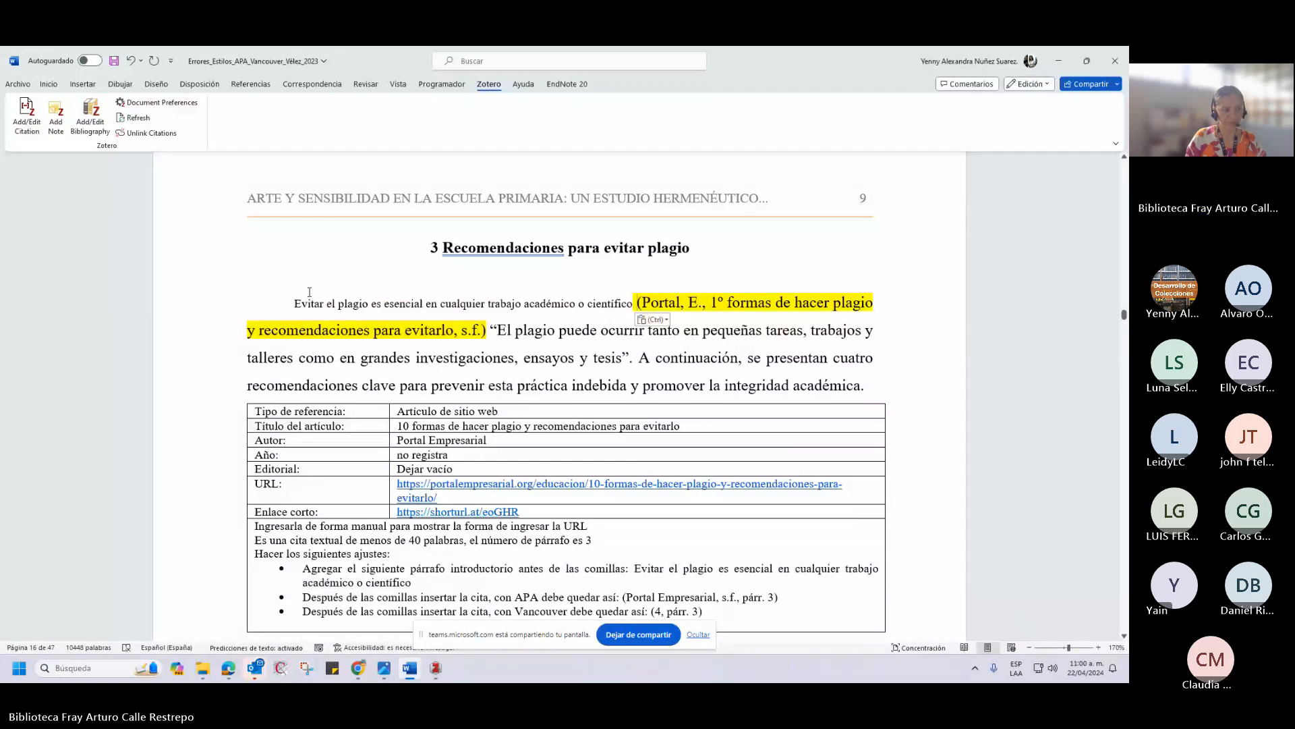
key(ctrl+z)
click(48, 84)
click(21, 134)
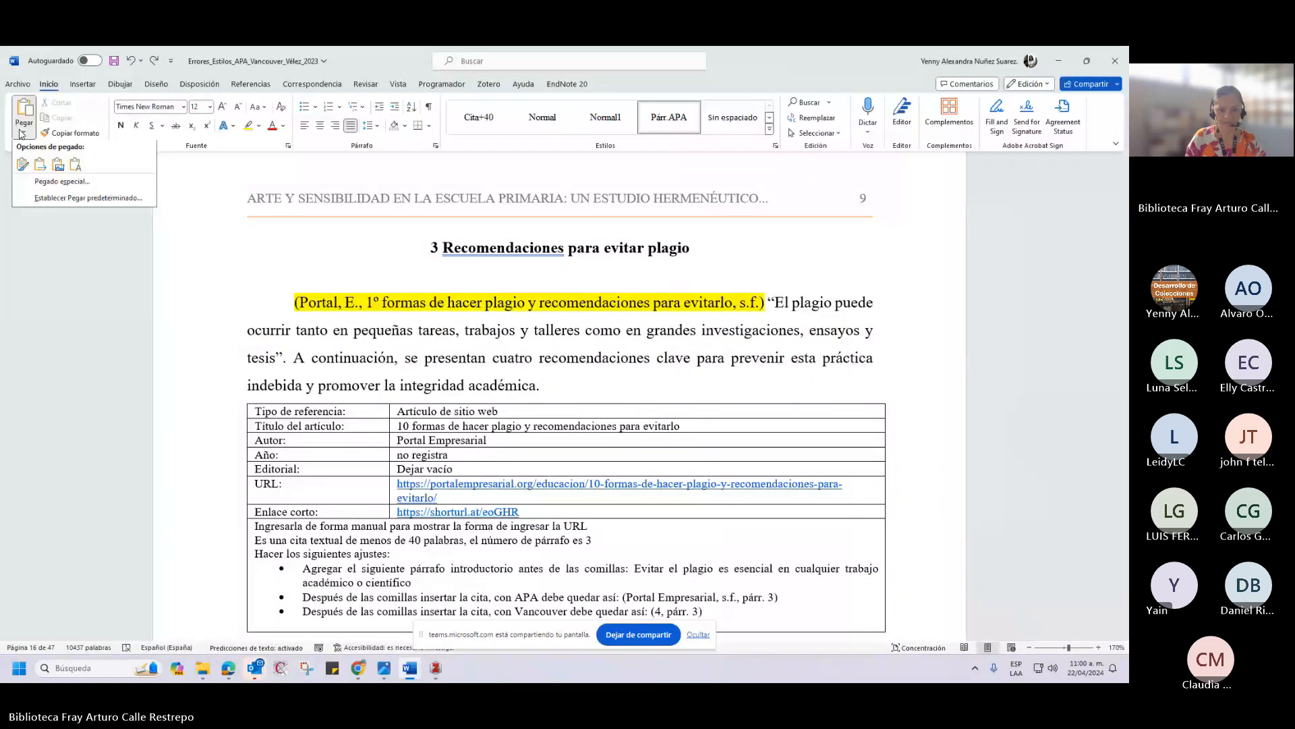
click(22, 134)
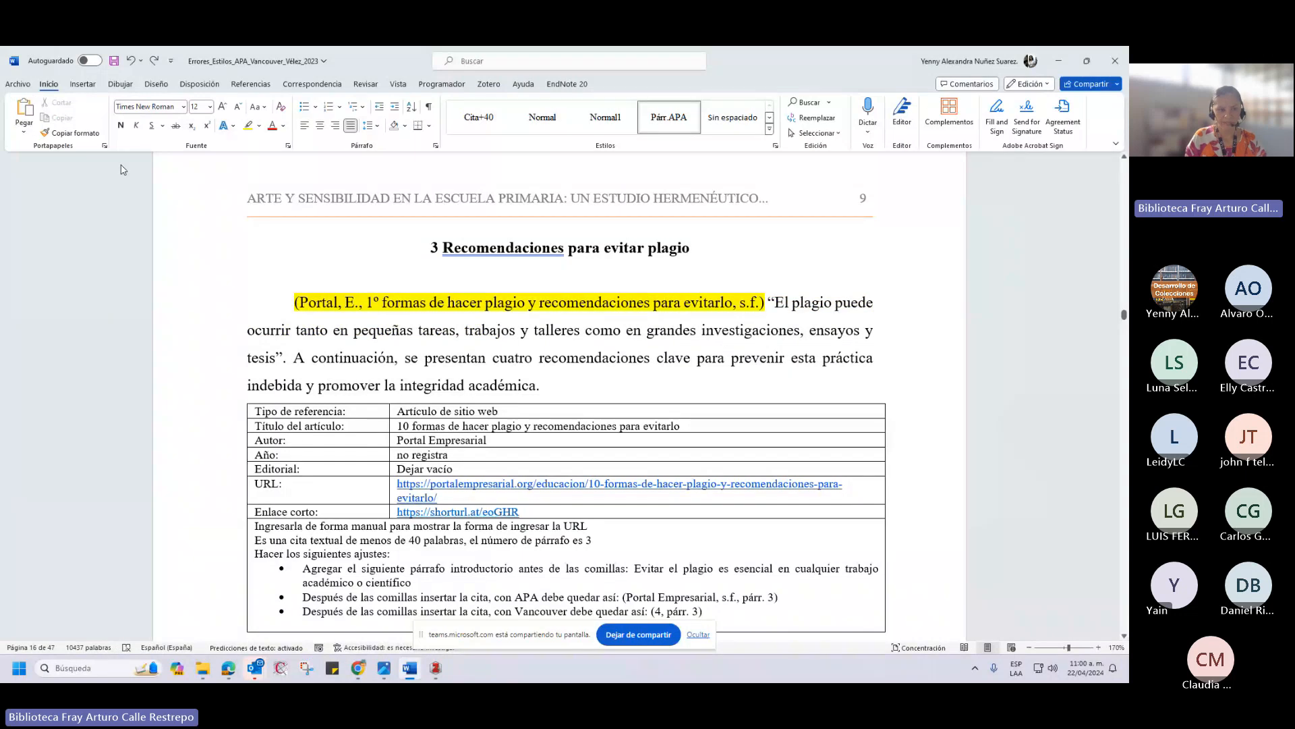
key(ctrl+v)
Delete the old highlighted Portal citation between the introductory sentence and the opening quotation mark.
click(488, 83)
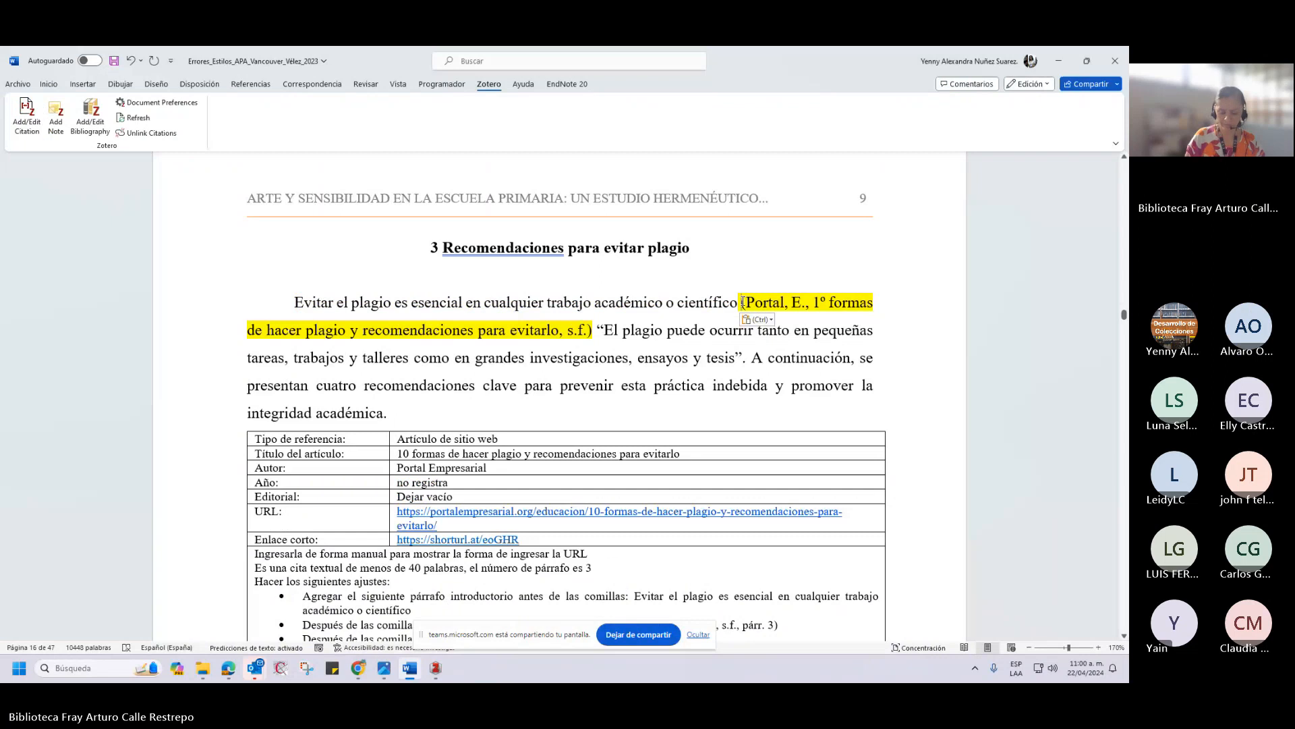
click(593, 331)
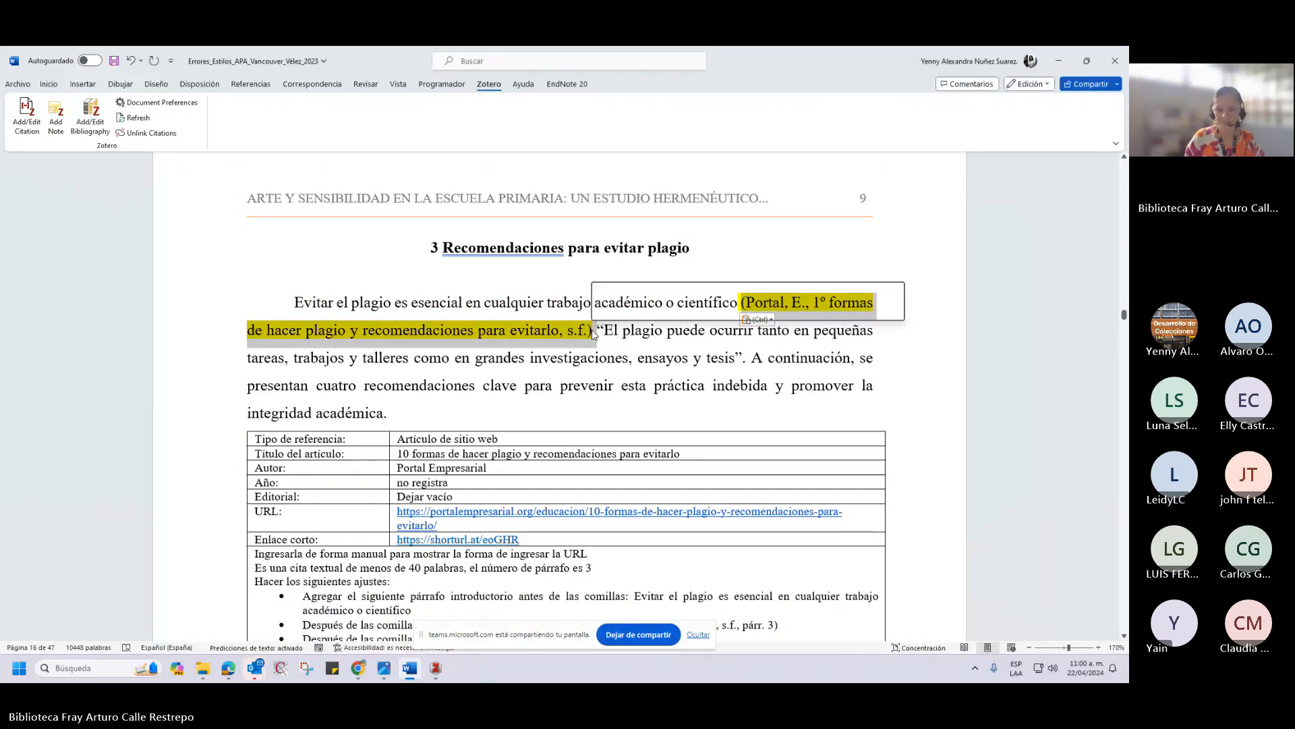
key(BackSpace)
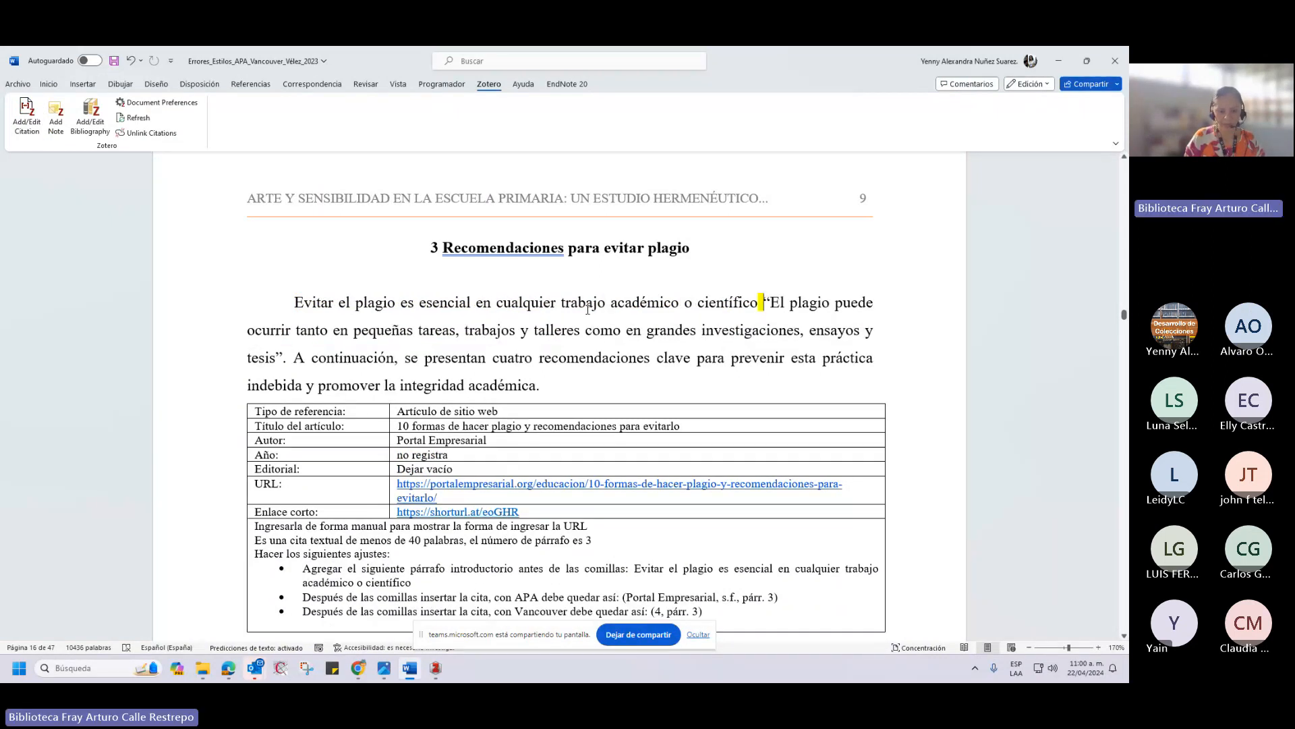
Insert a Zotero citation for the Portal Empresarial web page with locator Párrafo 3 before the opening quotation mark, followed by a space.
click(27, 120)
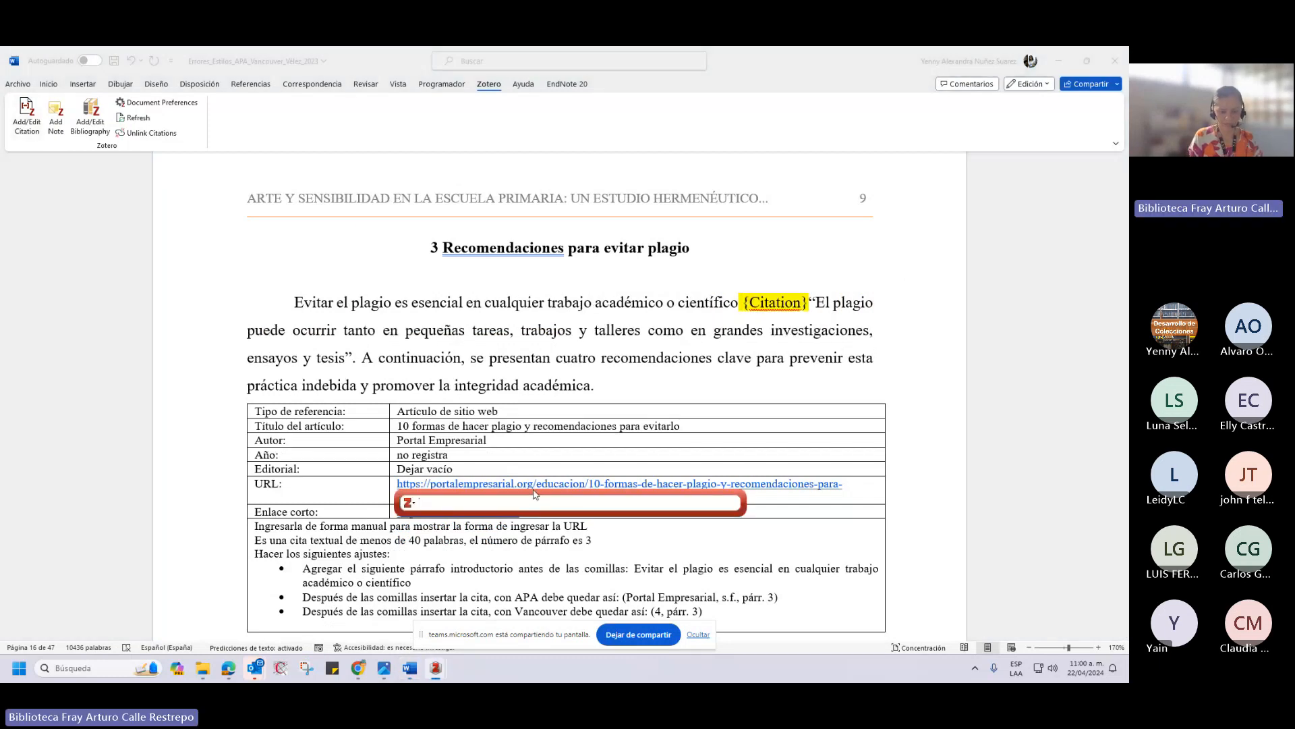
text(portal)
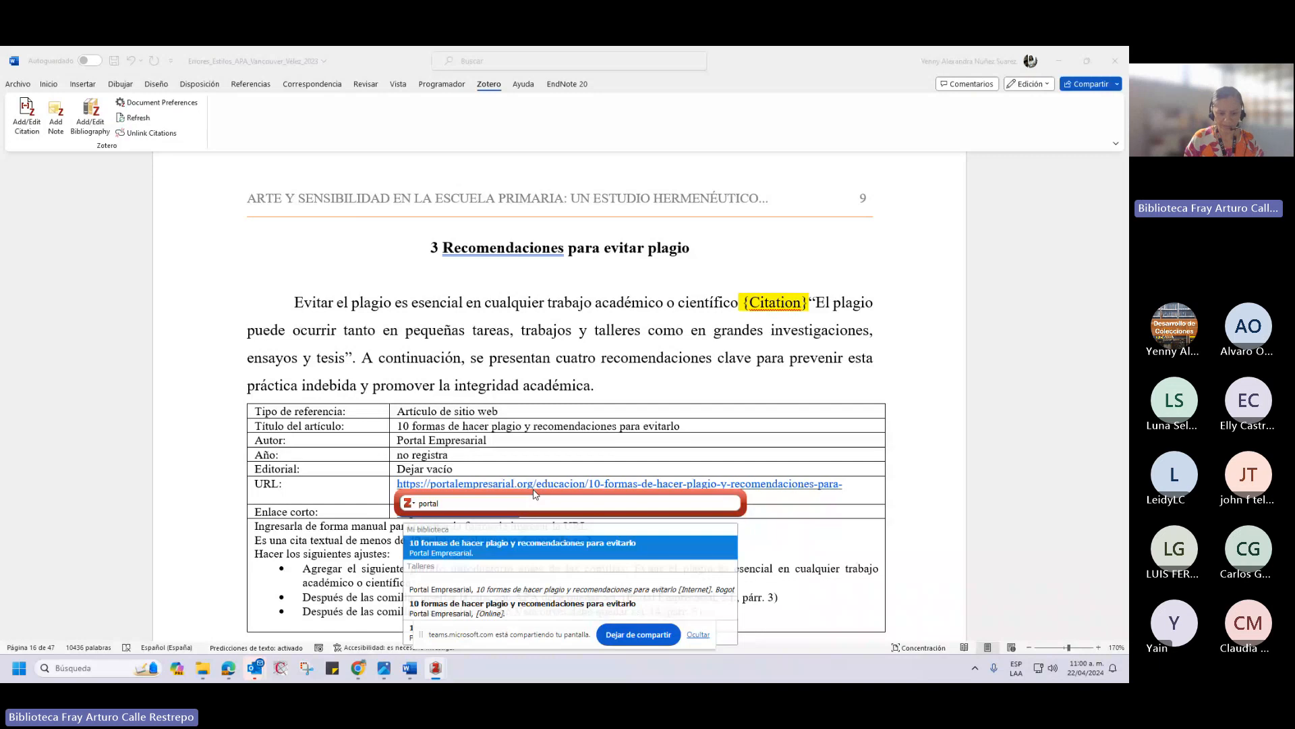
click(509, 545)
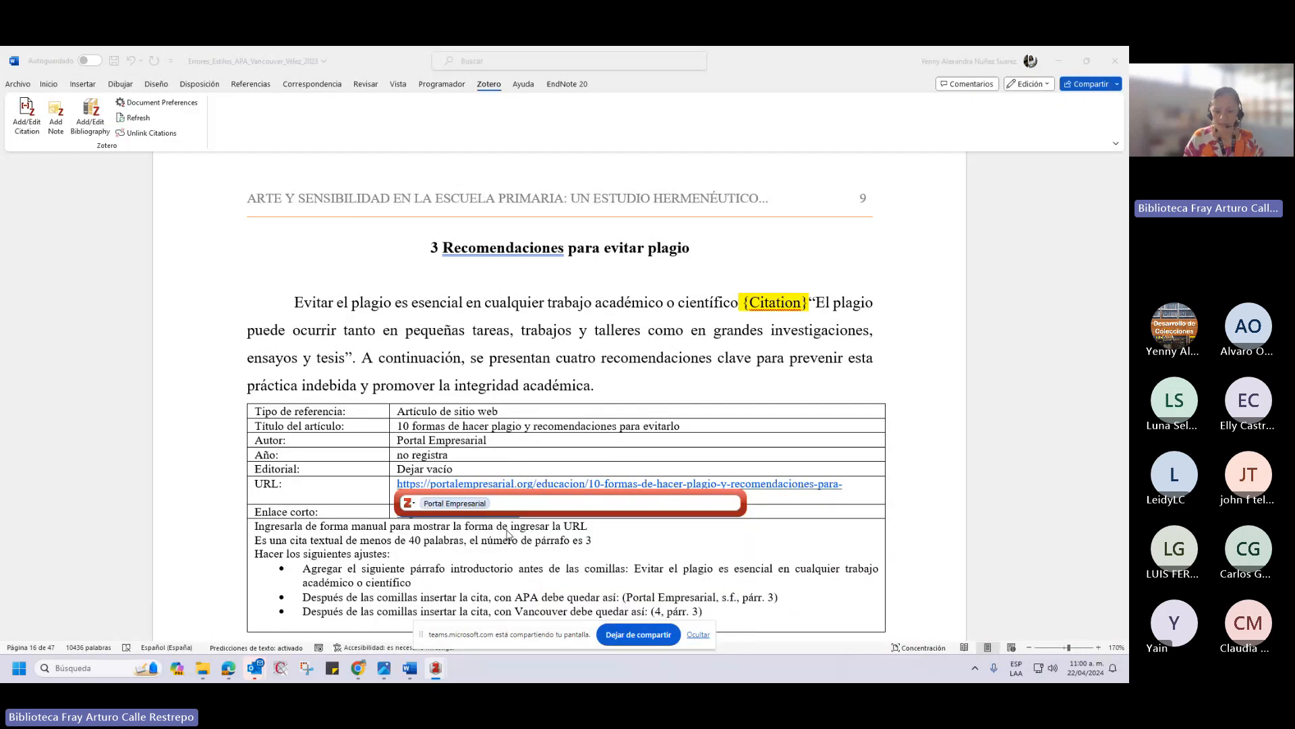
click(466, 503)
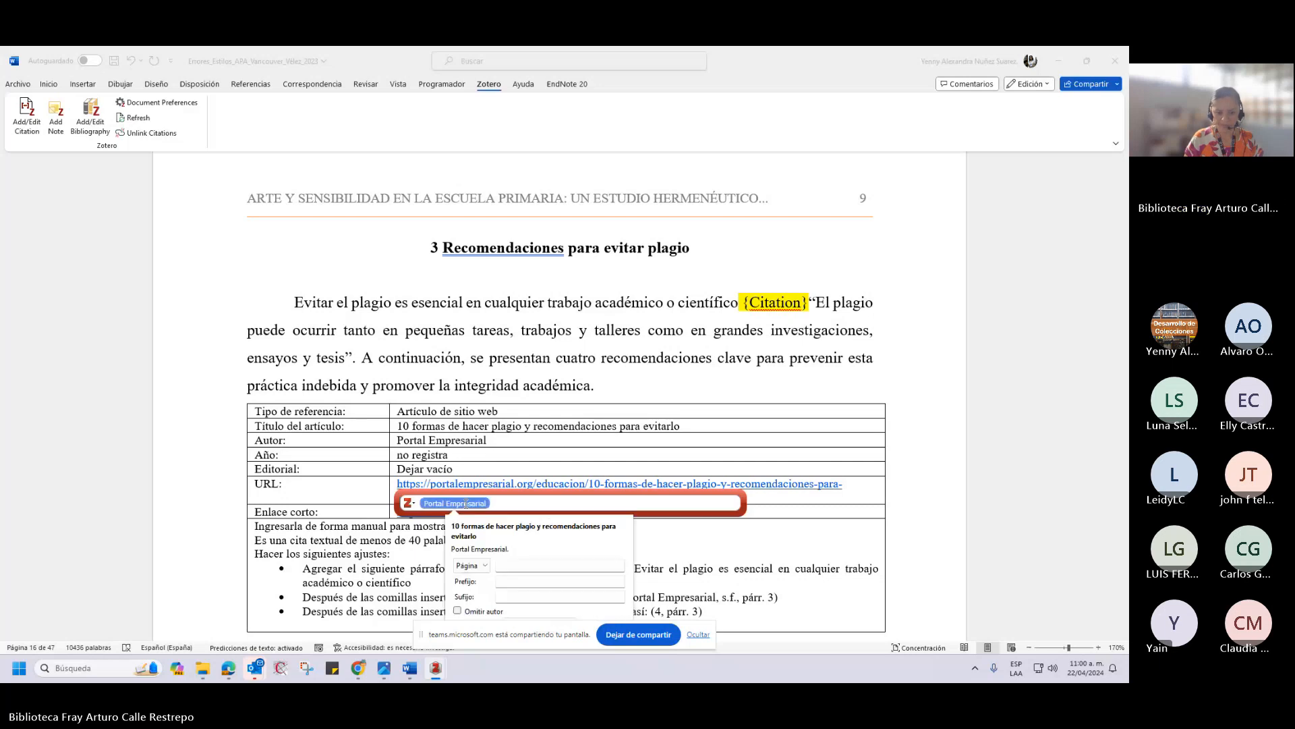
click(483, 569)
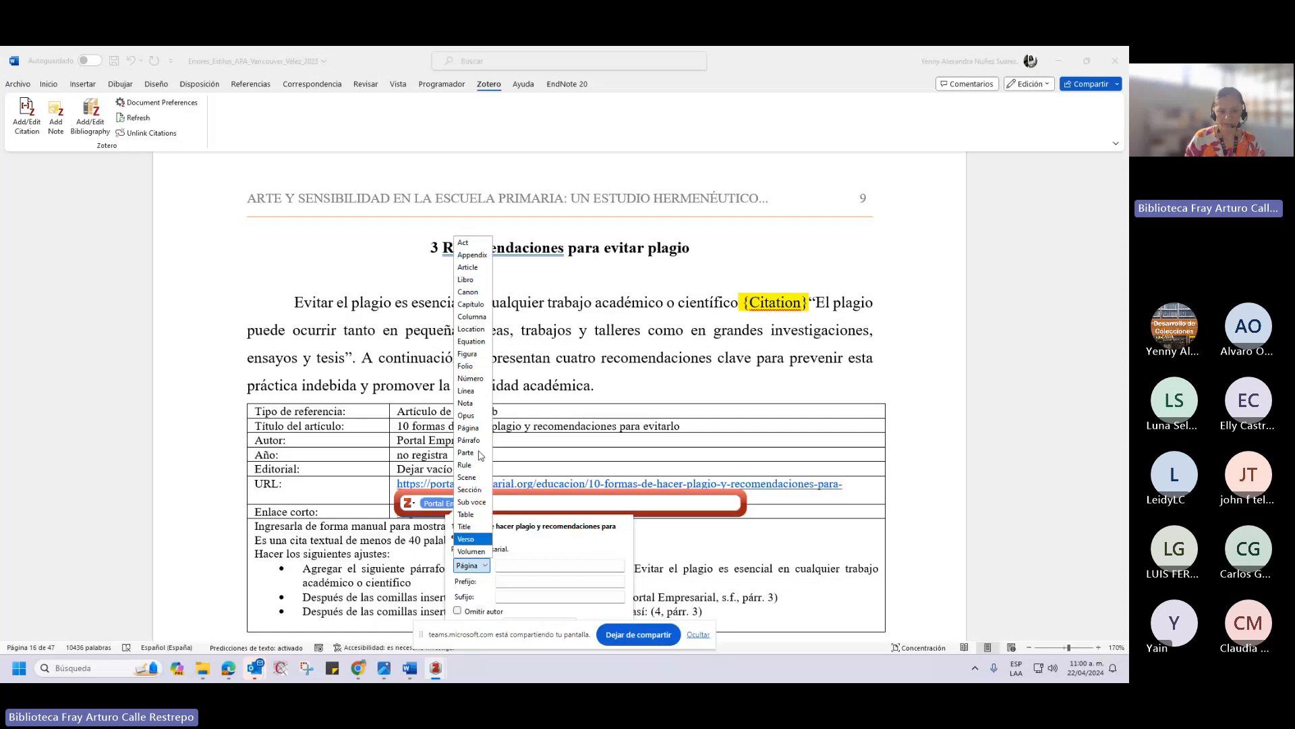
click(476, 442)
click(520, 563)
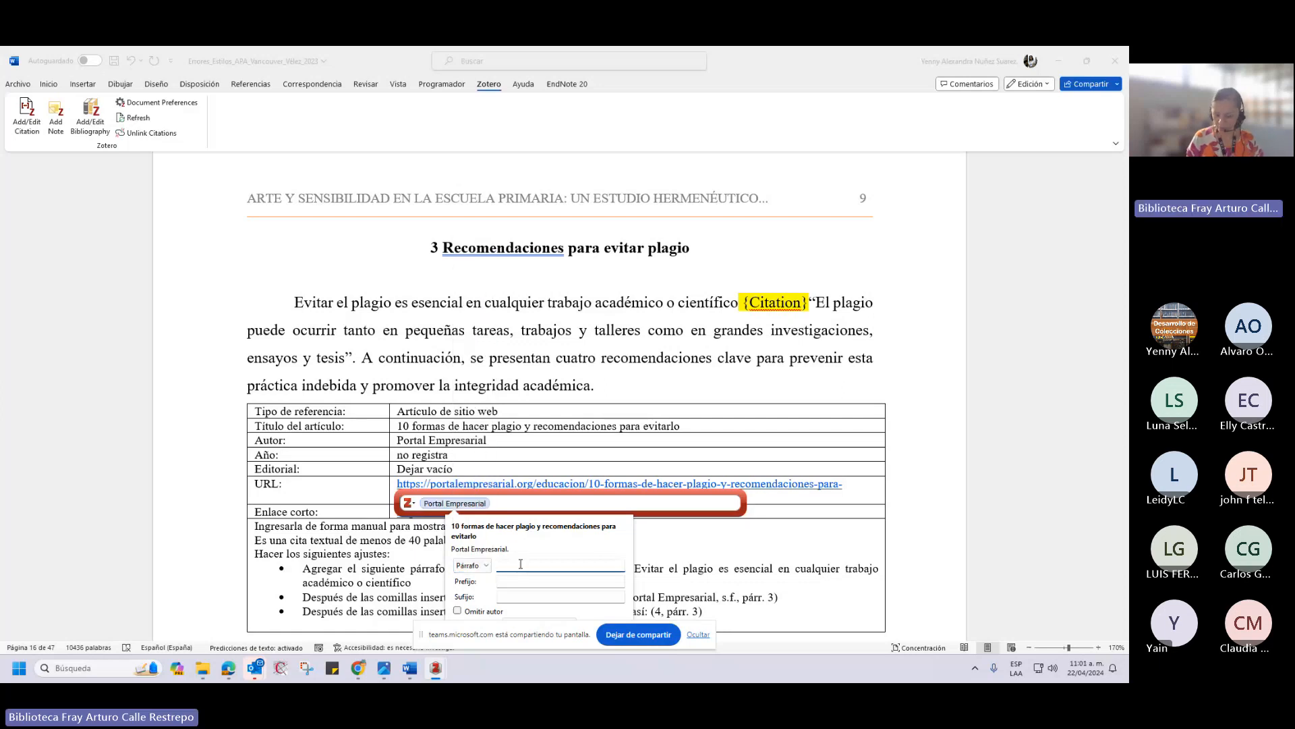
text(3)
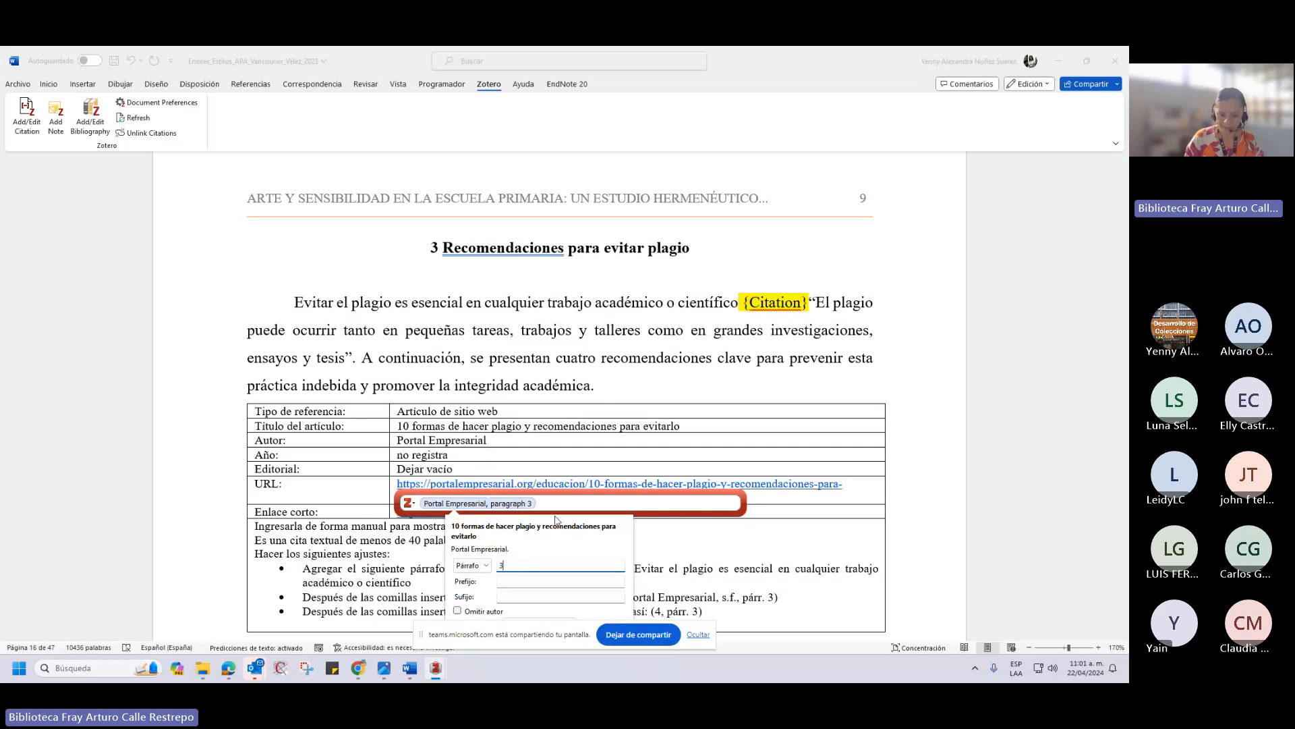
key(Return)
key(Return)
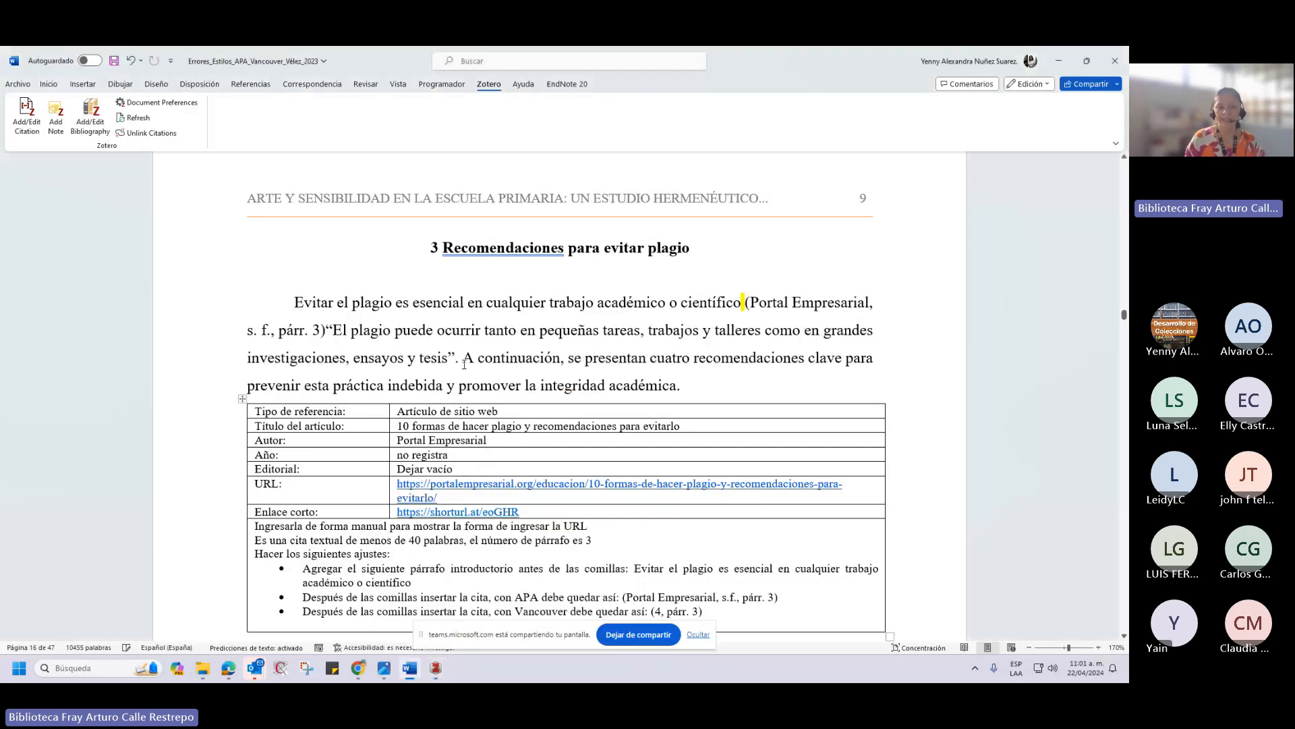
click(774, 303)
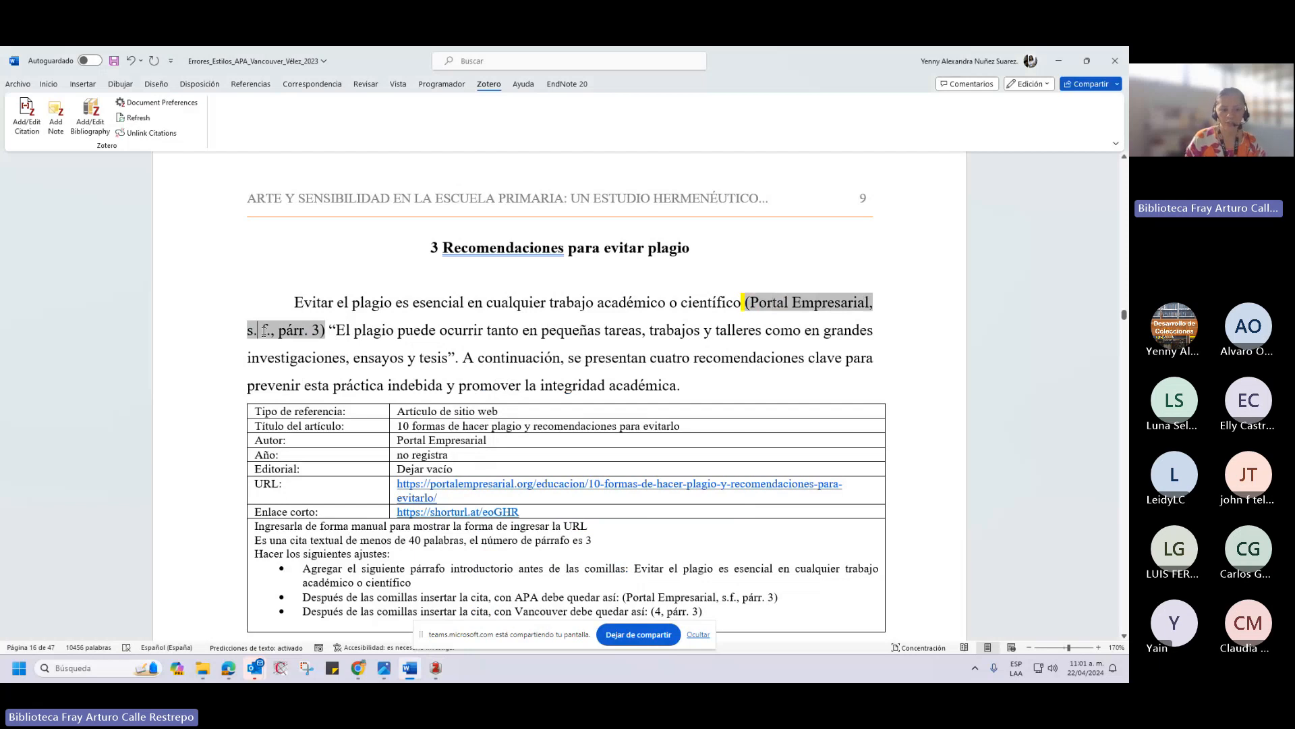
Compare the date and paragraph parts of the Portal Empresarial citation in Word with the web page's record in Zotero.
click(435, 667)
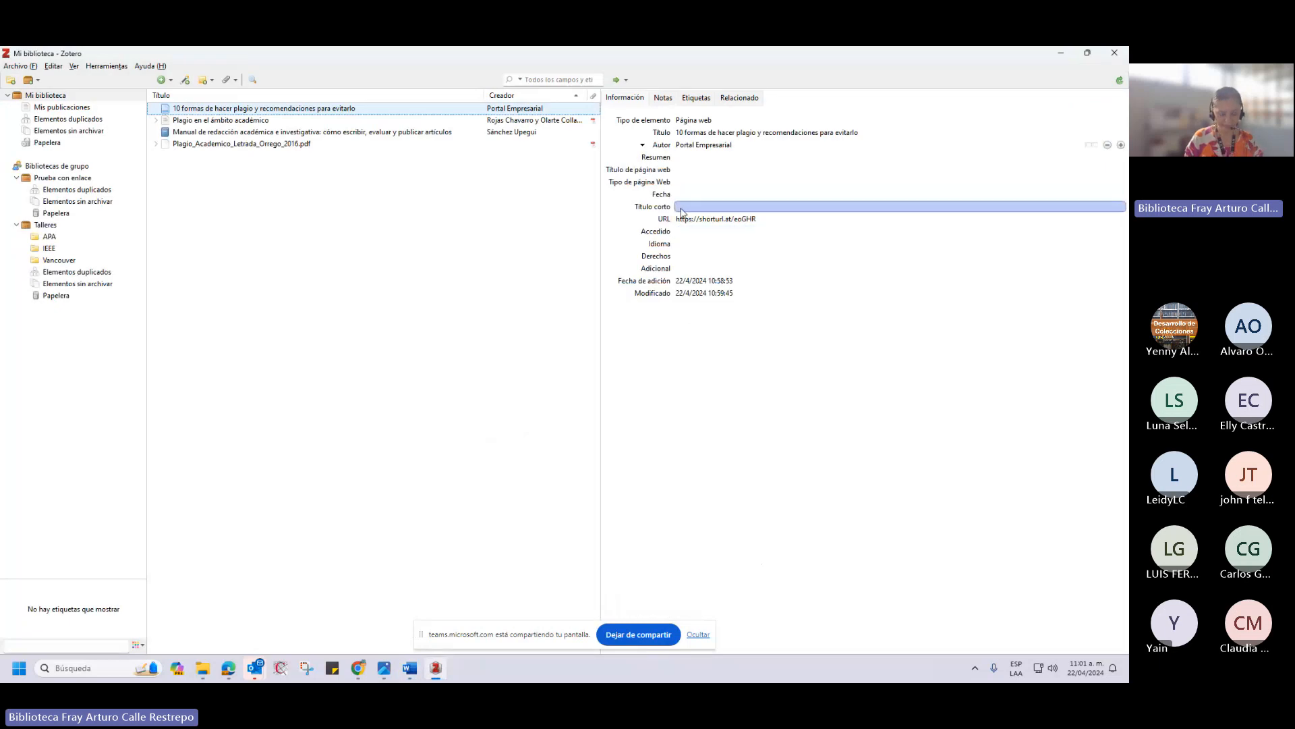
key(alt+Tab)
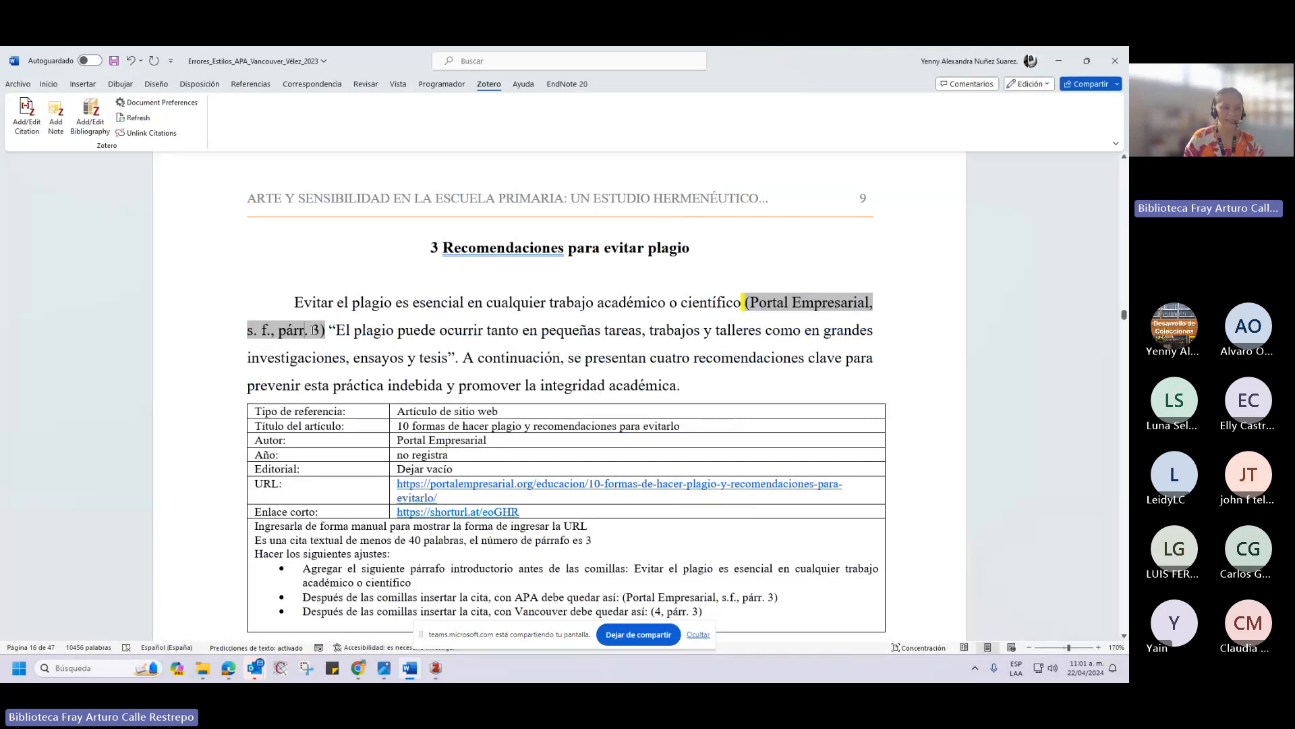
drag(312, 330, 288, 331)
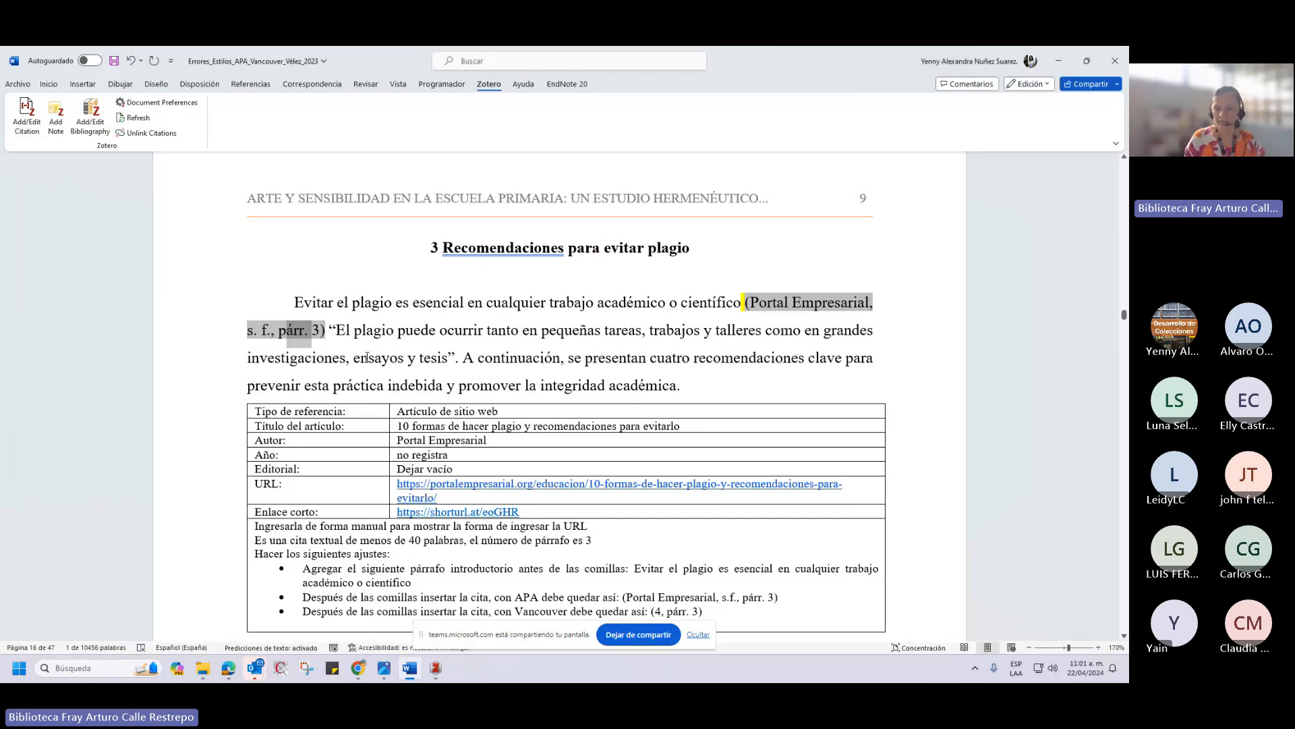
click(749, 324)
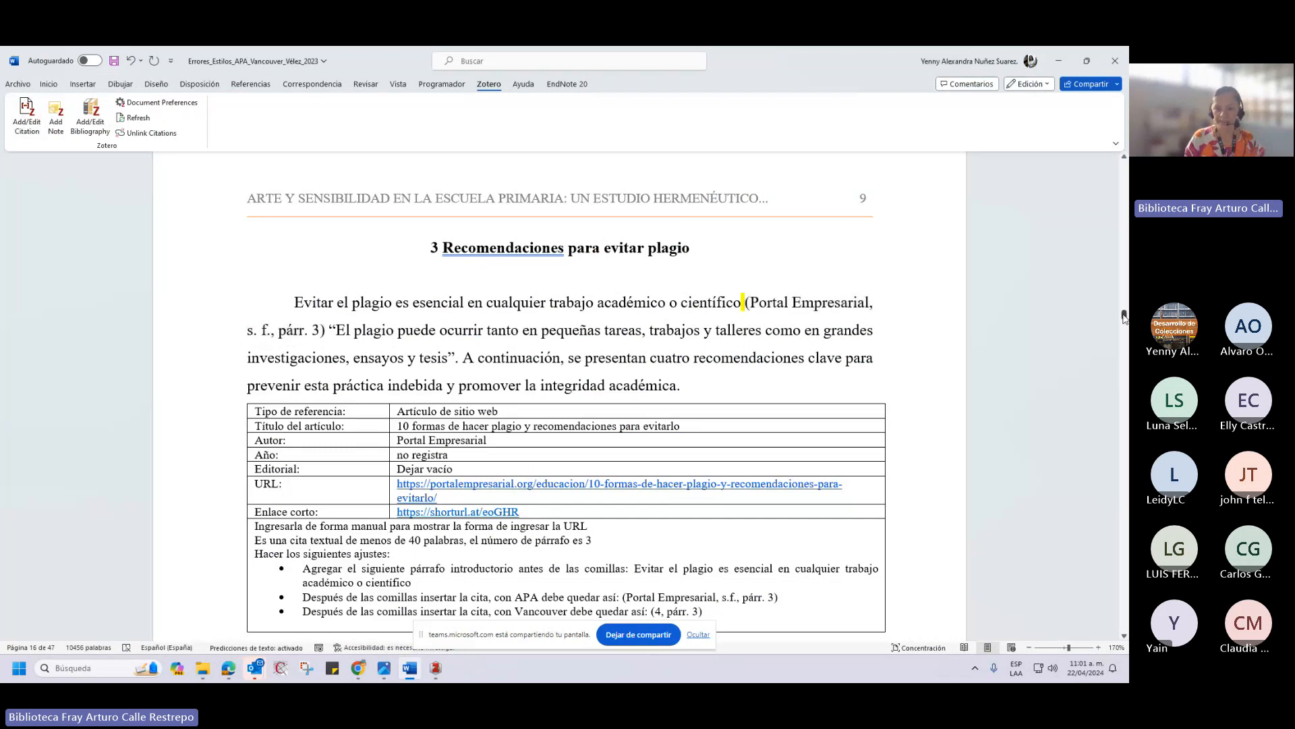
Copy the PDF's URL from the reference table for the chapter "Diseños y estrategias de investigación social: El caso de la ISCUAL".
drag(1123, 314, 1124, 371)
click(408, 562)
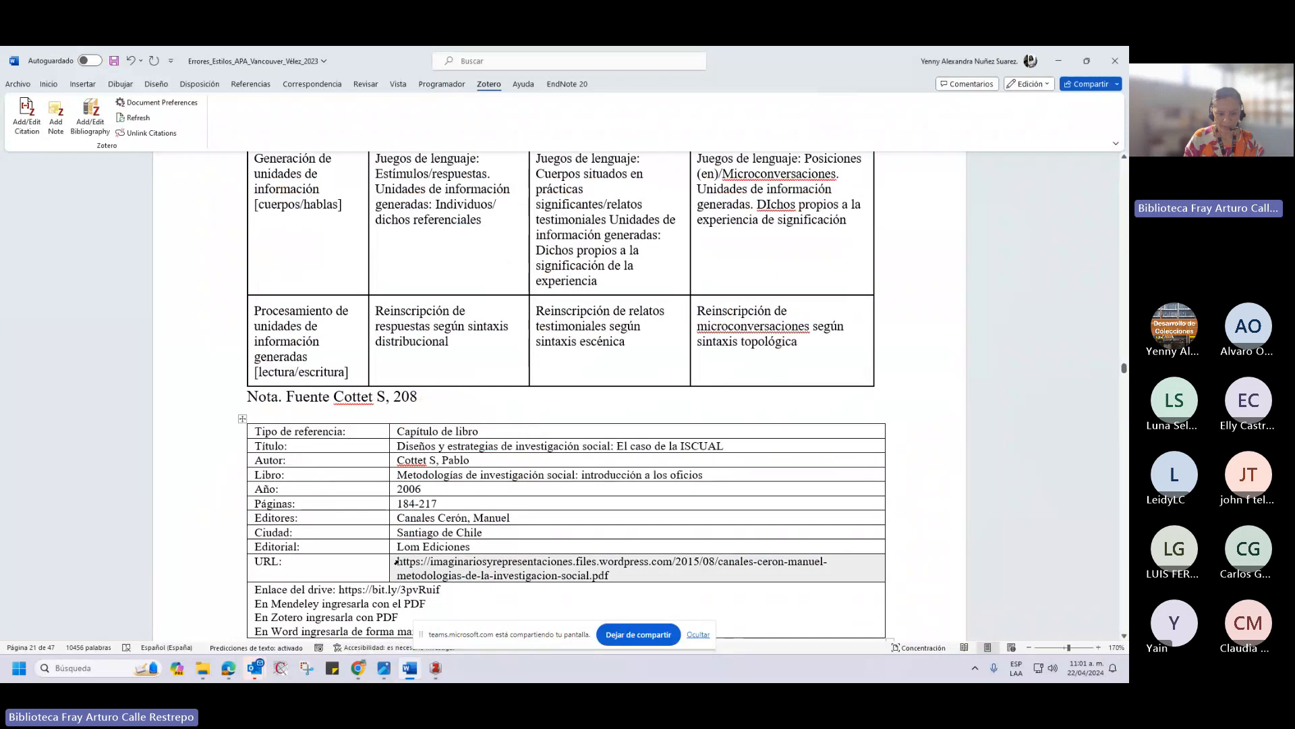
drag(407, 562, 613, 572)
key(ctrl+c)
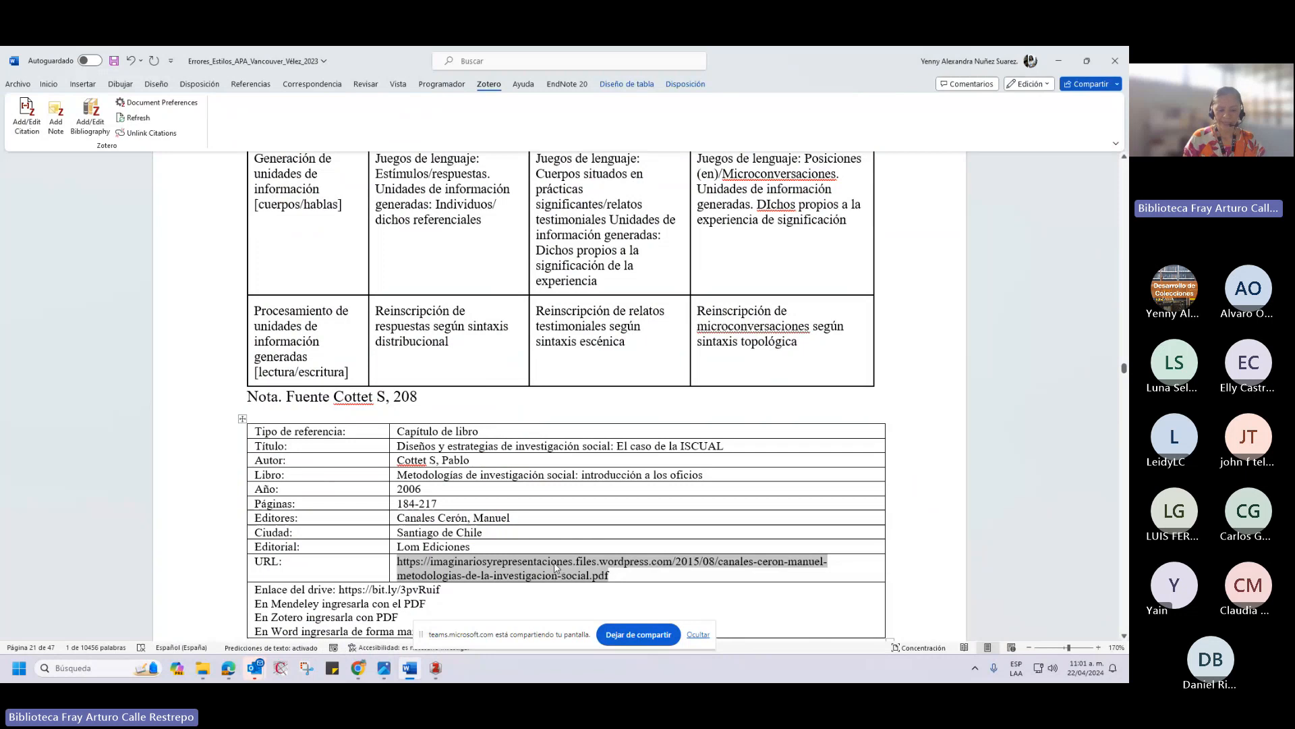
Switch to Chrome and go from the Zotero registration page back to the Zotero home page and its downloads page.
mouse_move(435, 672)
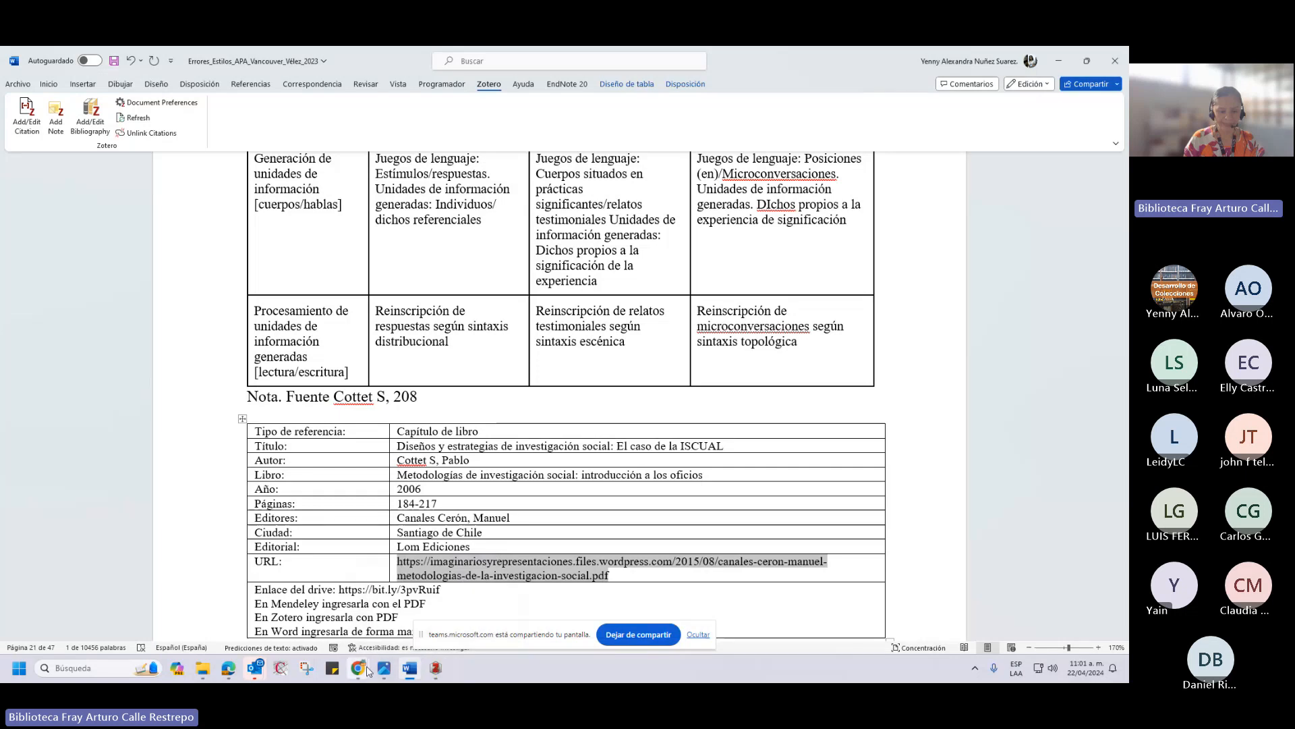
mouse_move(352, 655)
click(307, 614)
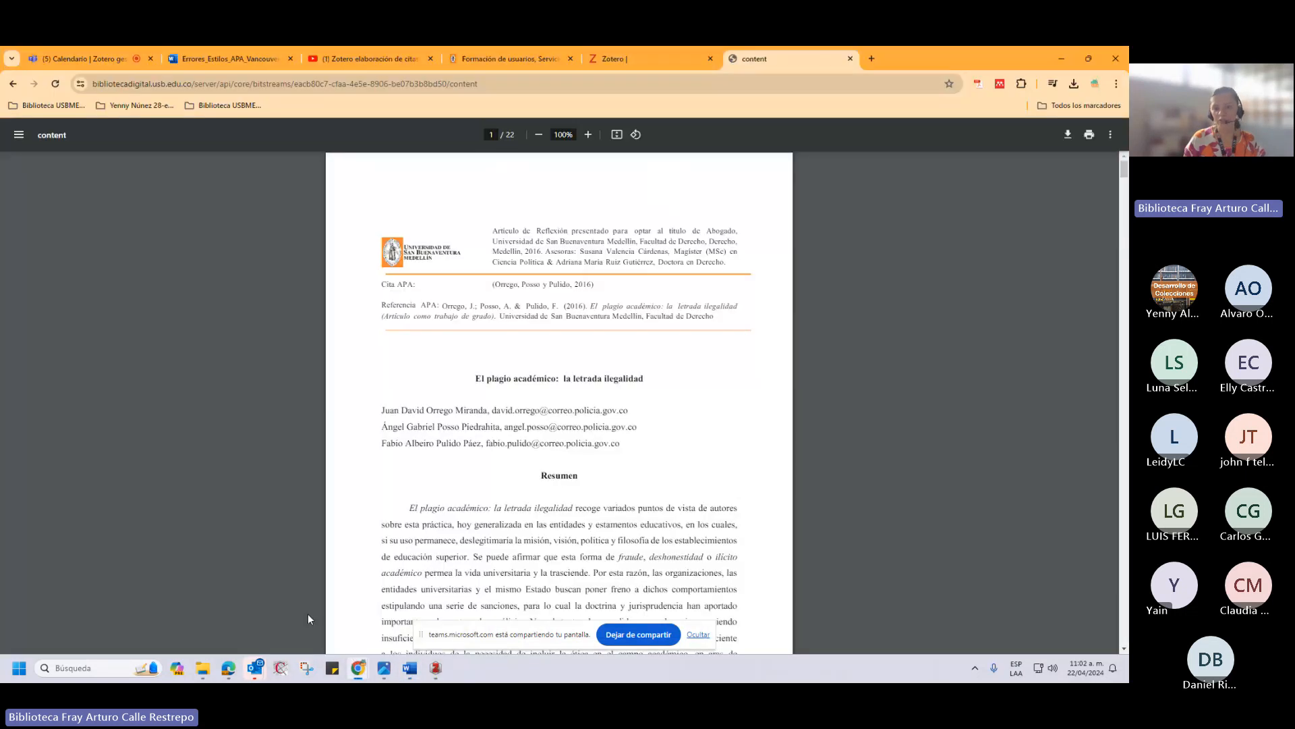
click(649, 59)
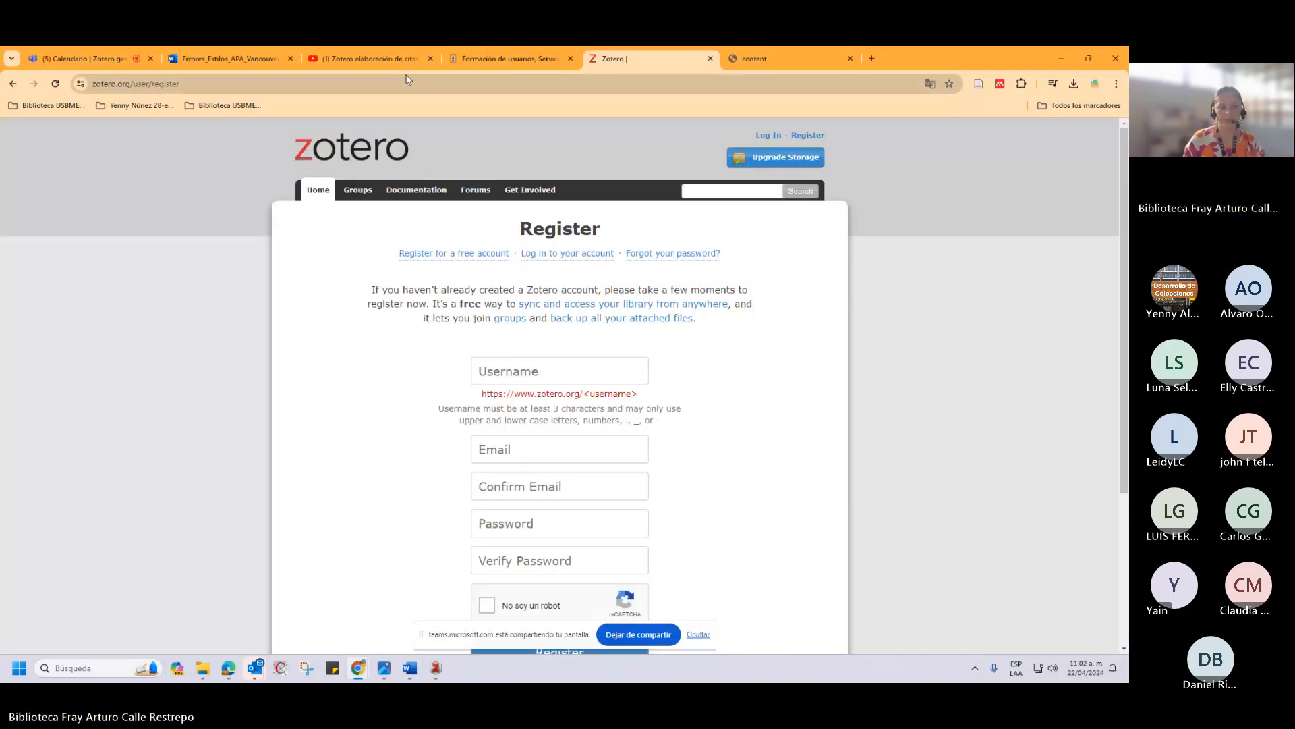
click(13, 83)
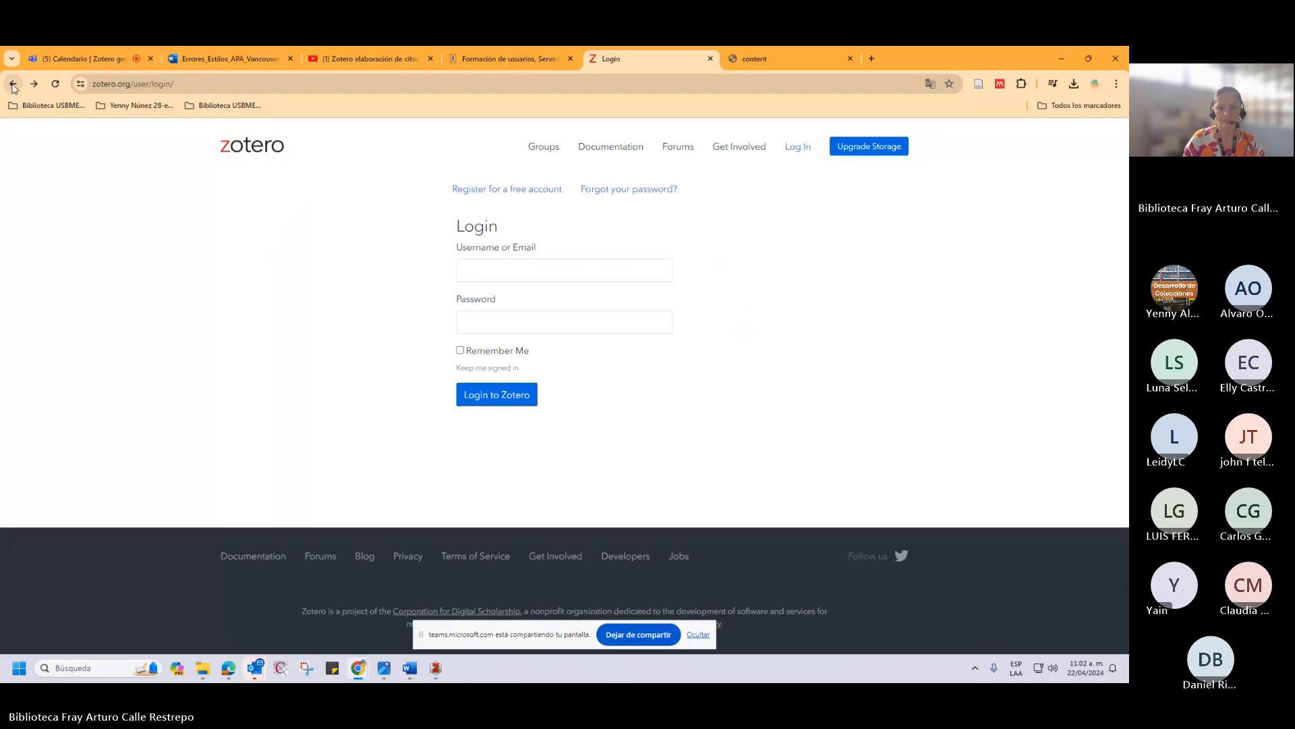
click(13, 84)
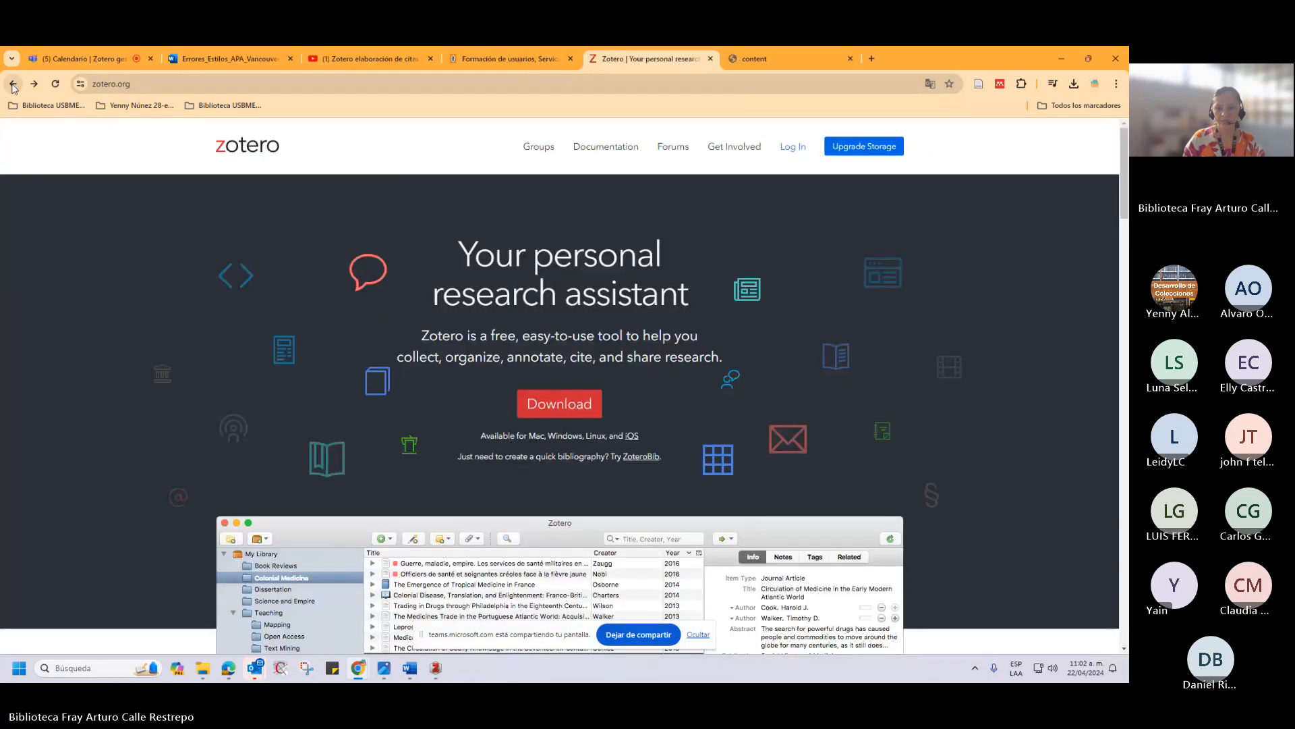
click(561, 399)
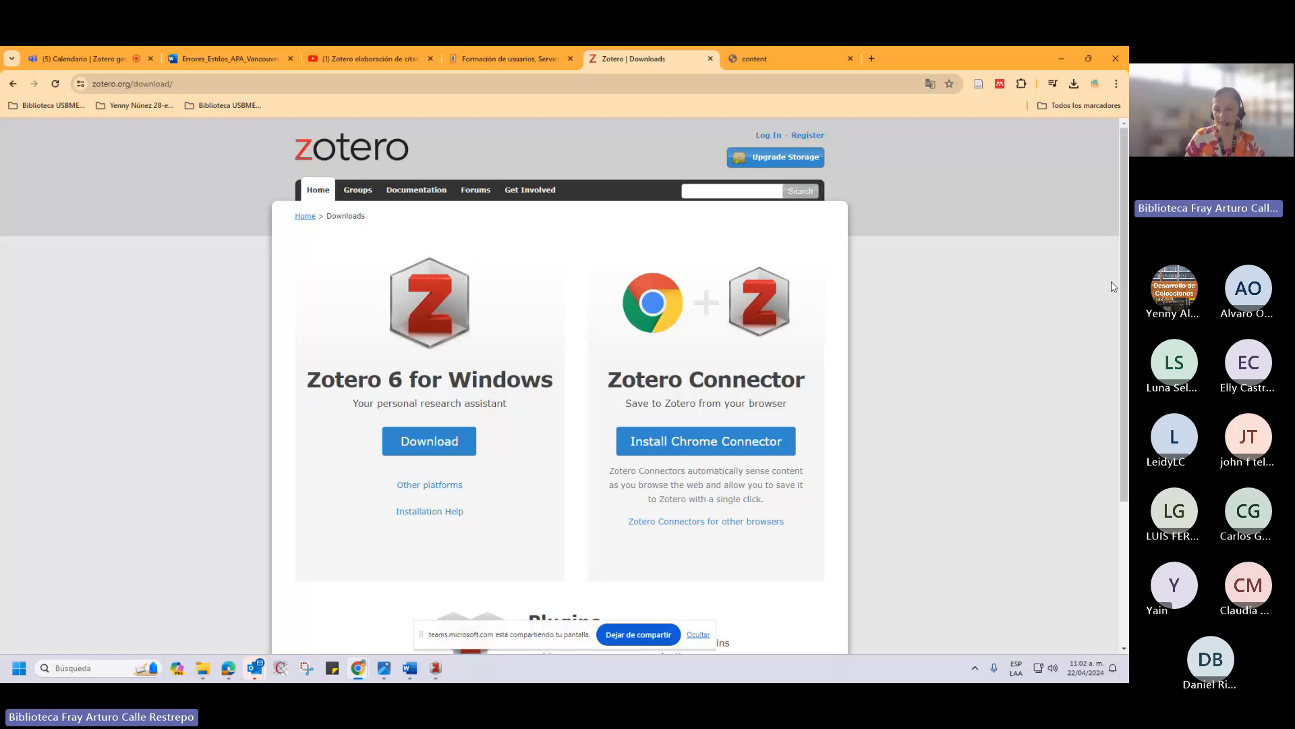
Save the Zotero downloads page to the library with the Zotero Connector and show the browser's installed extensions.
scroll(909, 369, down, 1)
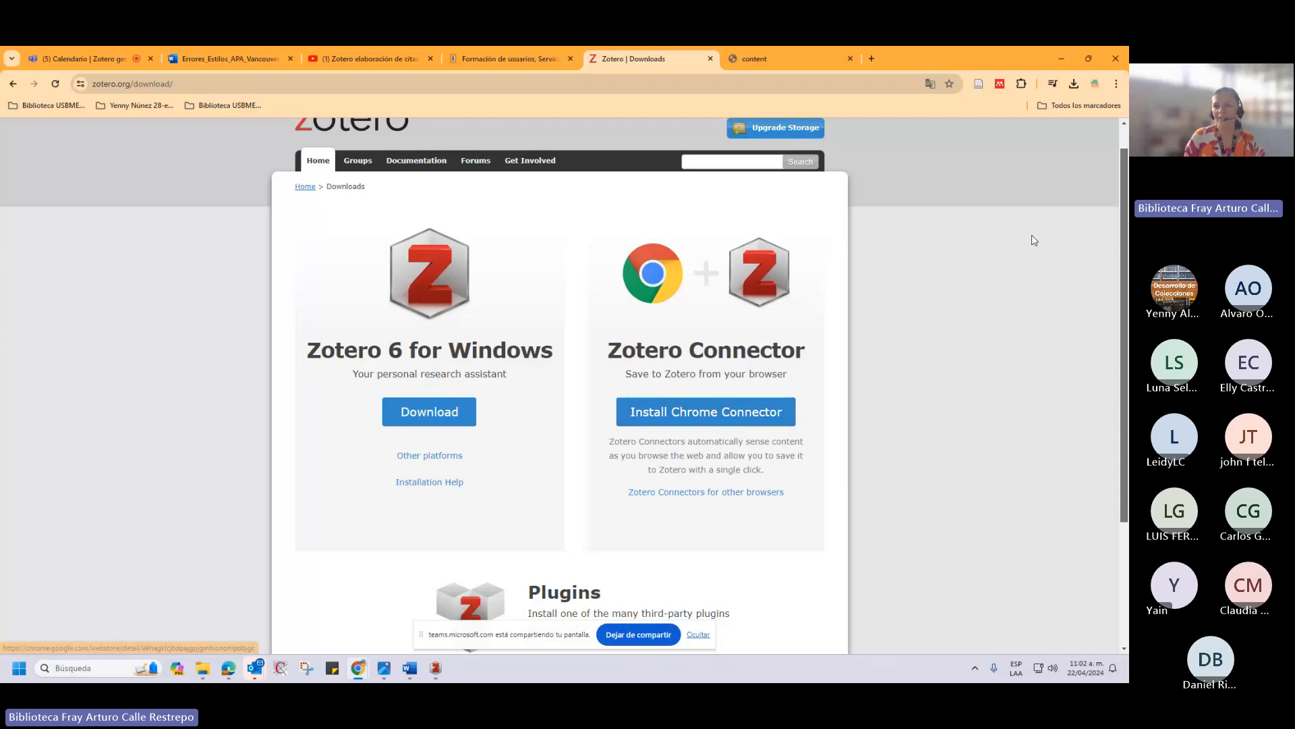
click(980, 84)
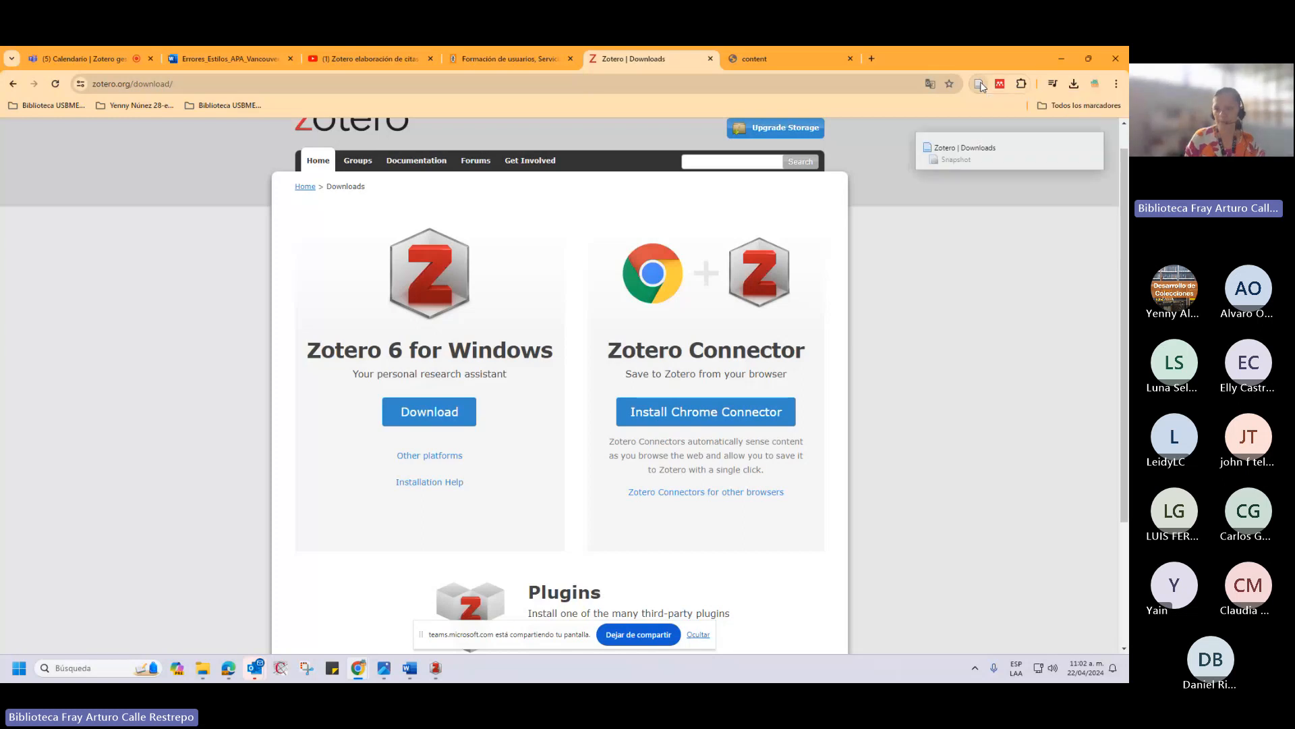
click(1022, 85)
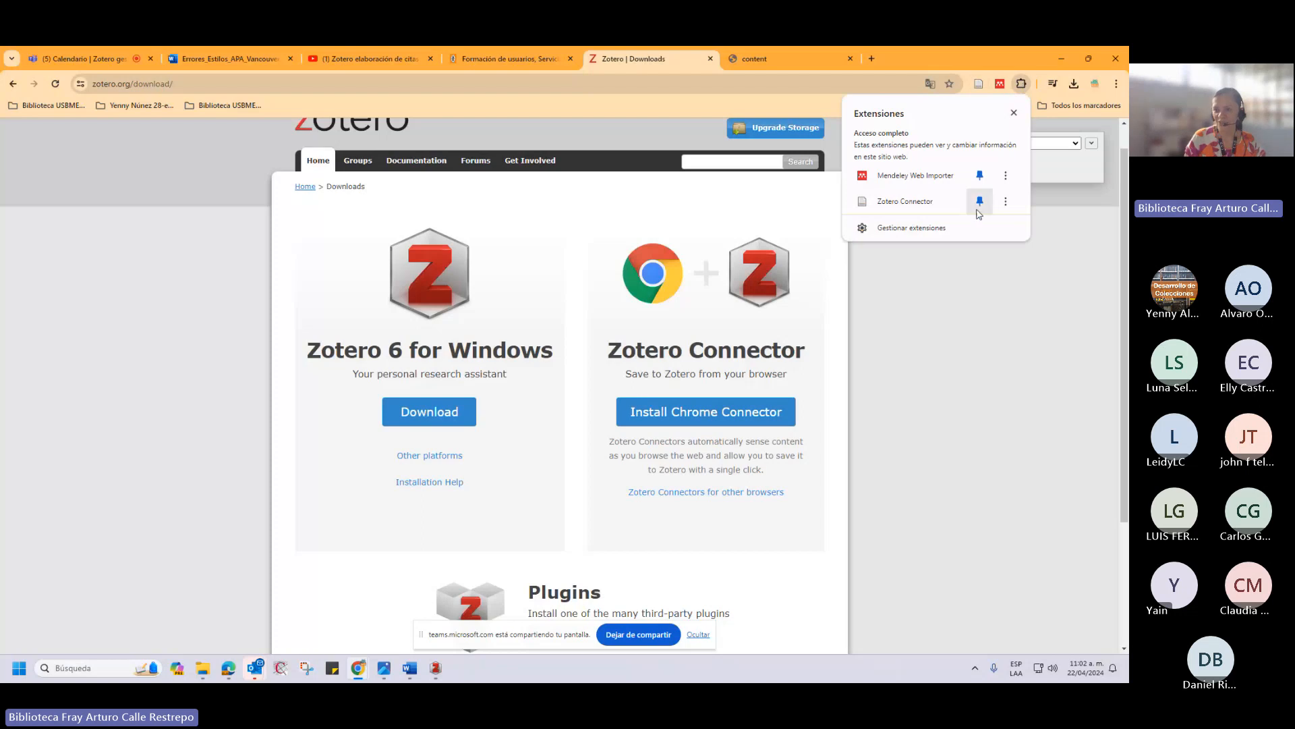
Open the copied PDF link in the browser and save the book to Mi biblioteca with the Zotero Connector.
click(808, 79)
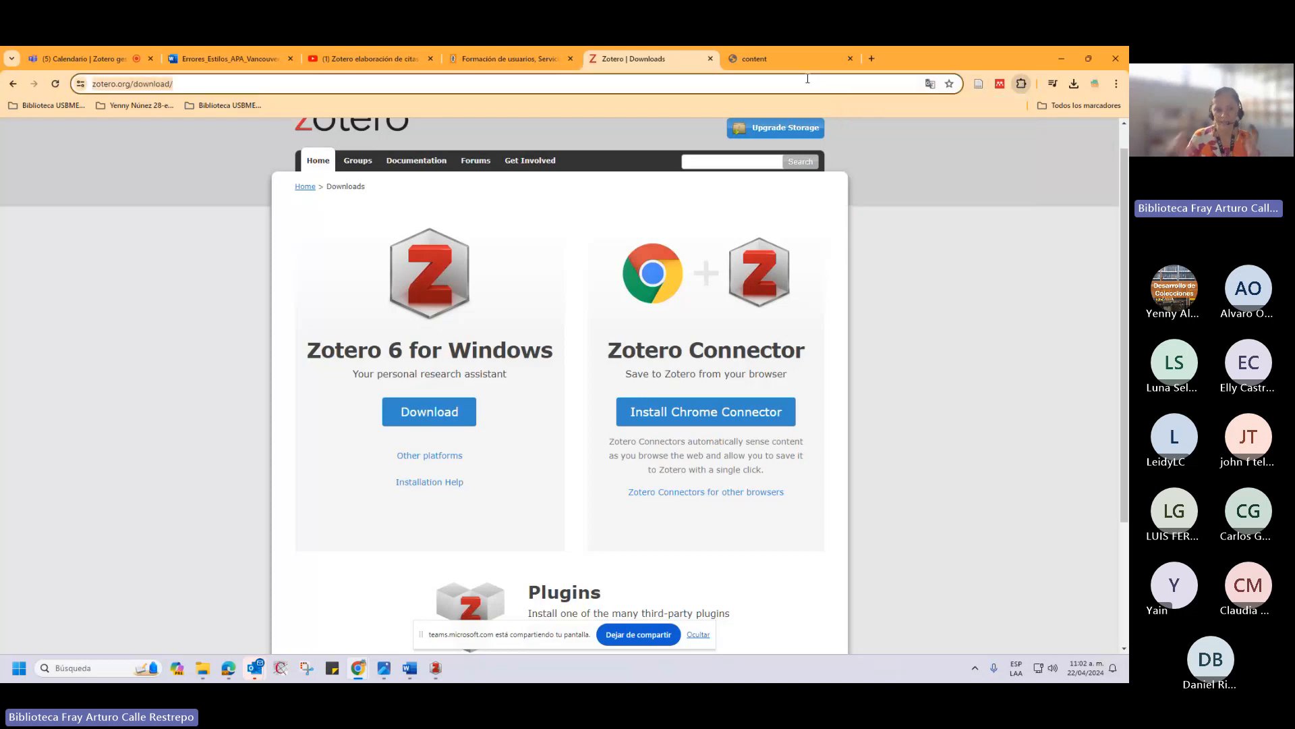
key(ctrl+v)
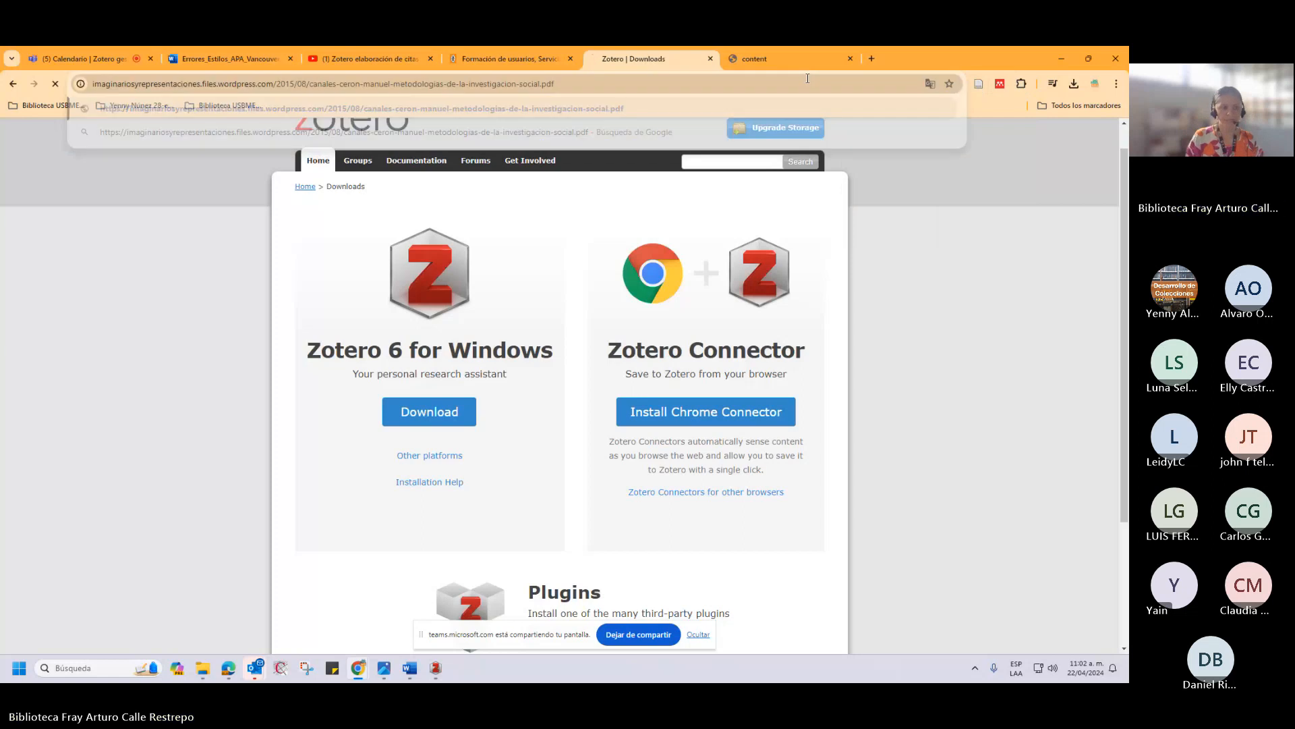
key(Return)
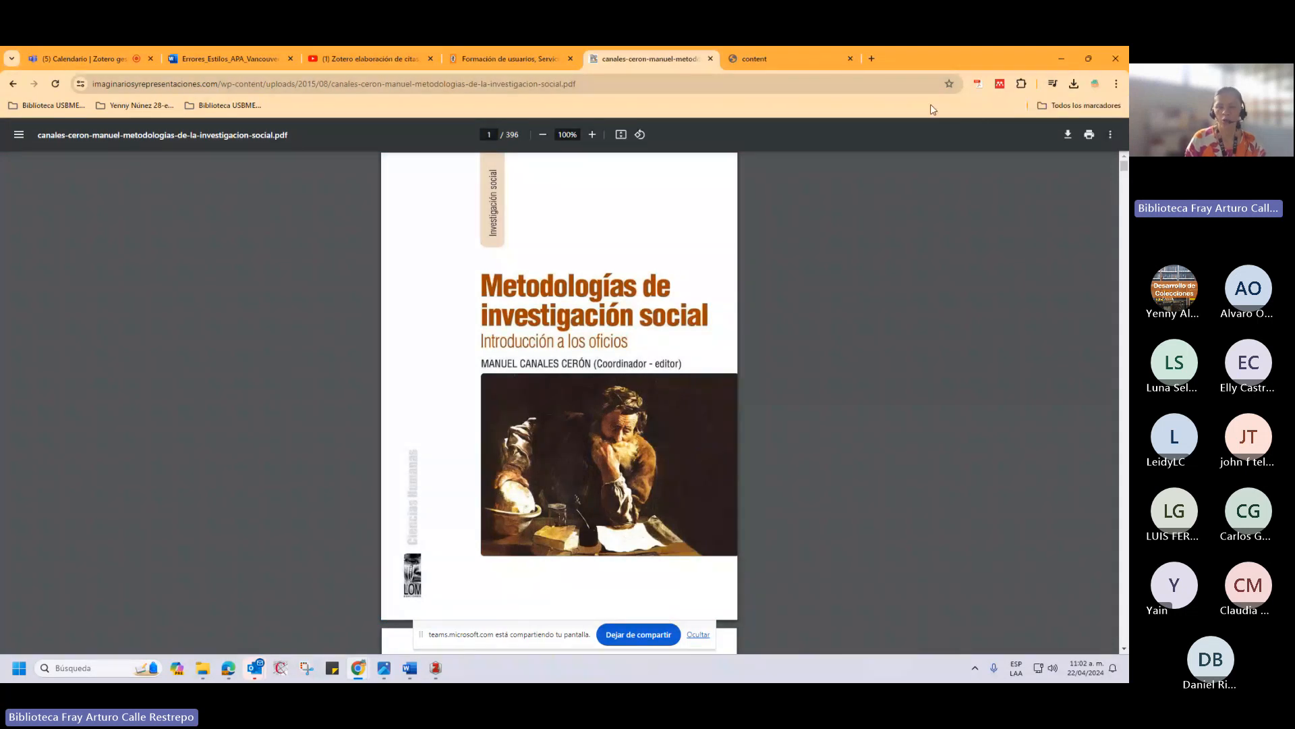
click(979, 85)
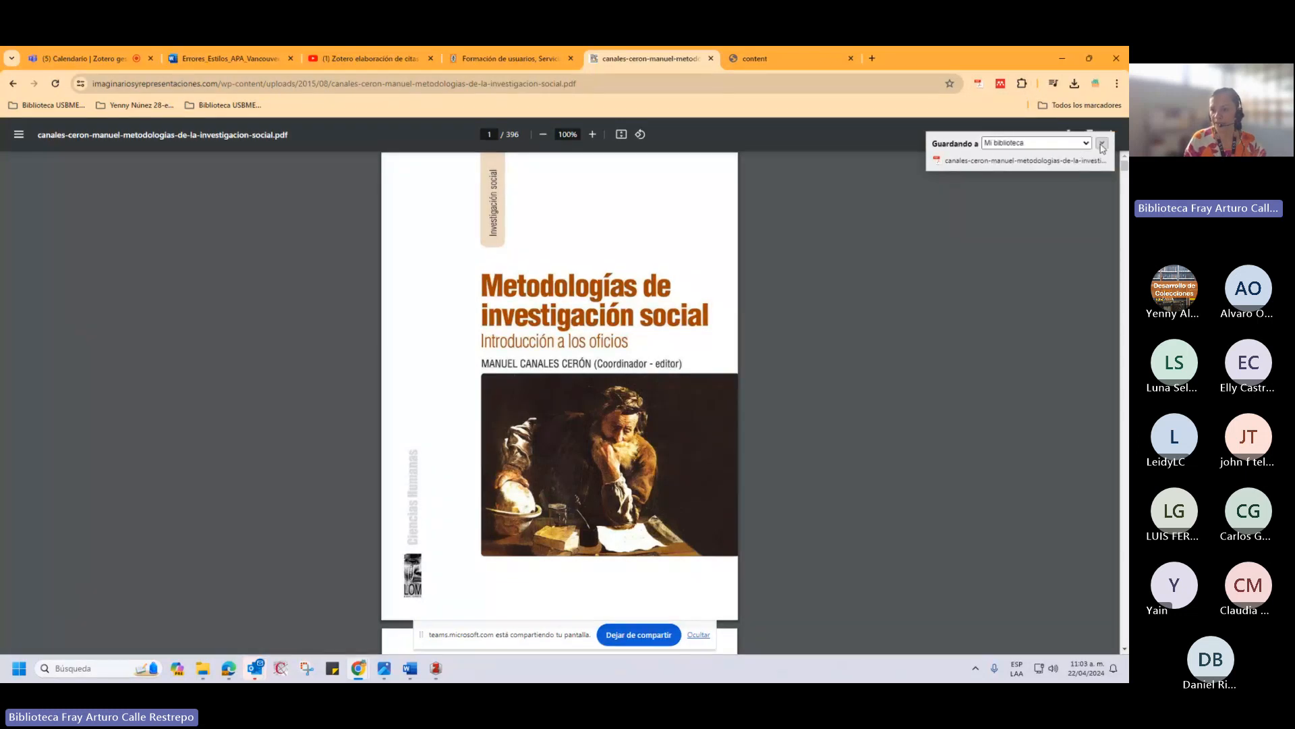
click(1101, 143)
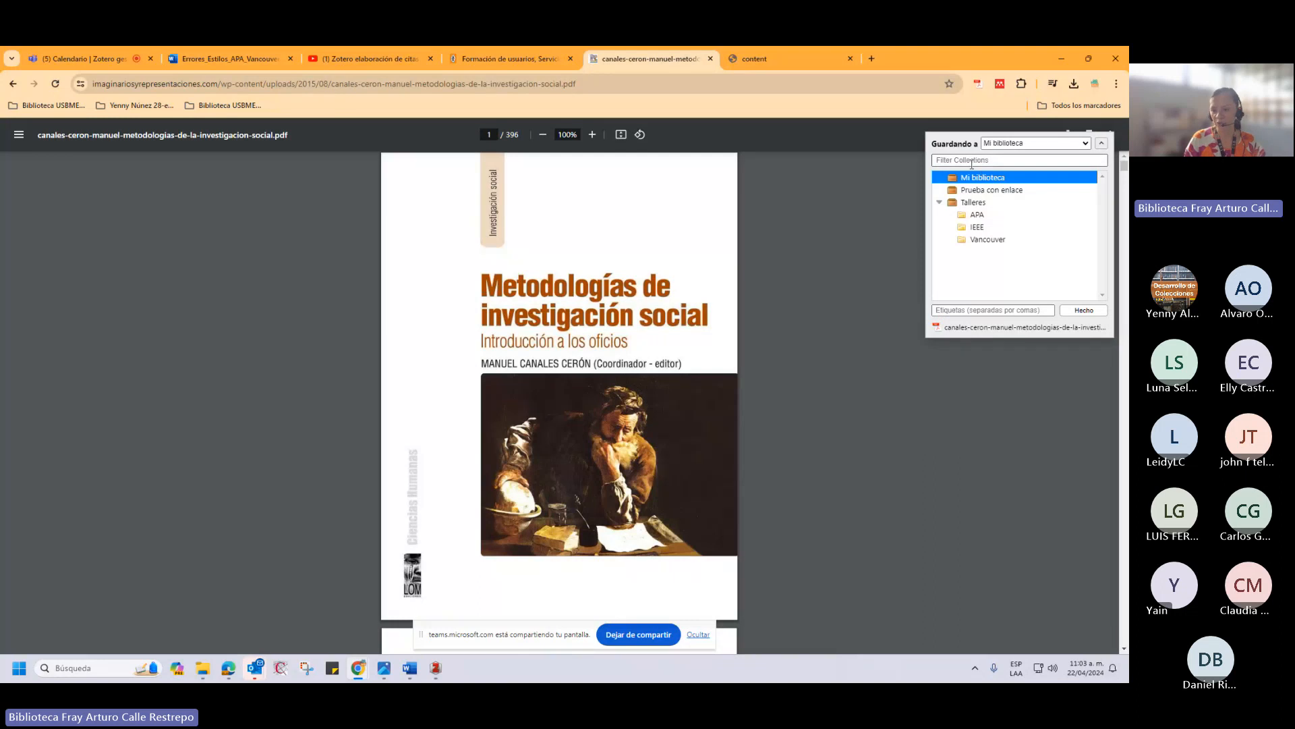
click(1085, 311)
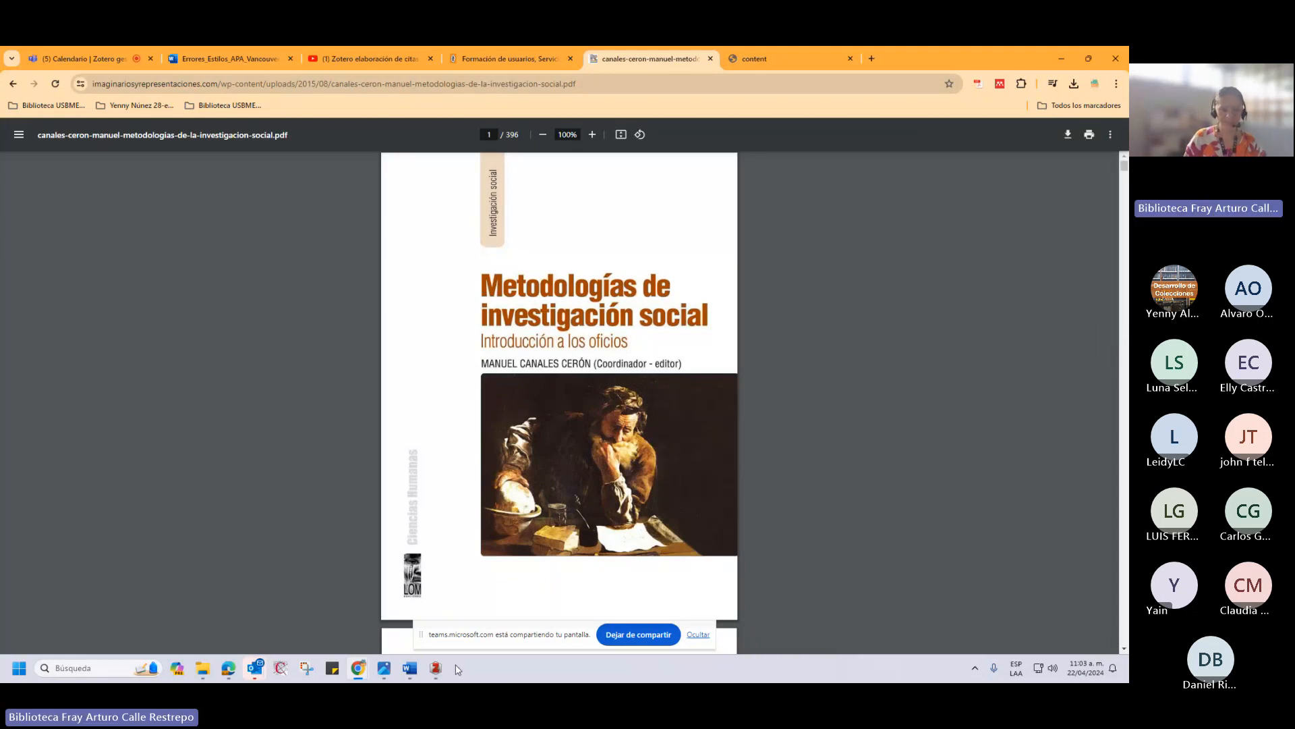
Inspect the newly saved item and its PDF attachment in Zotero, and return to the book's PDF in Chrome.
click(436, 668)
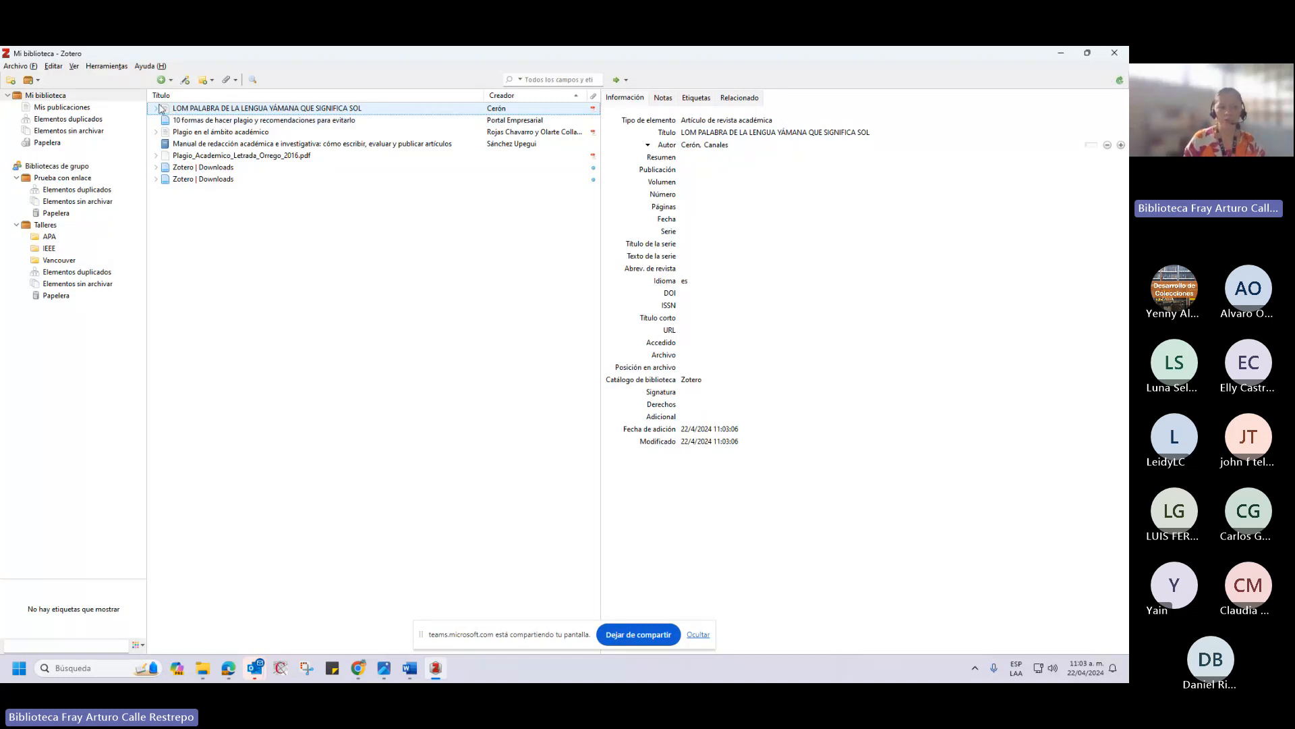
click(157, 108)
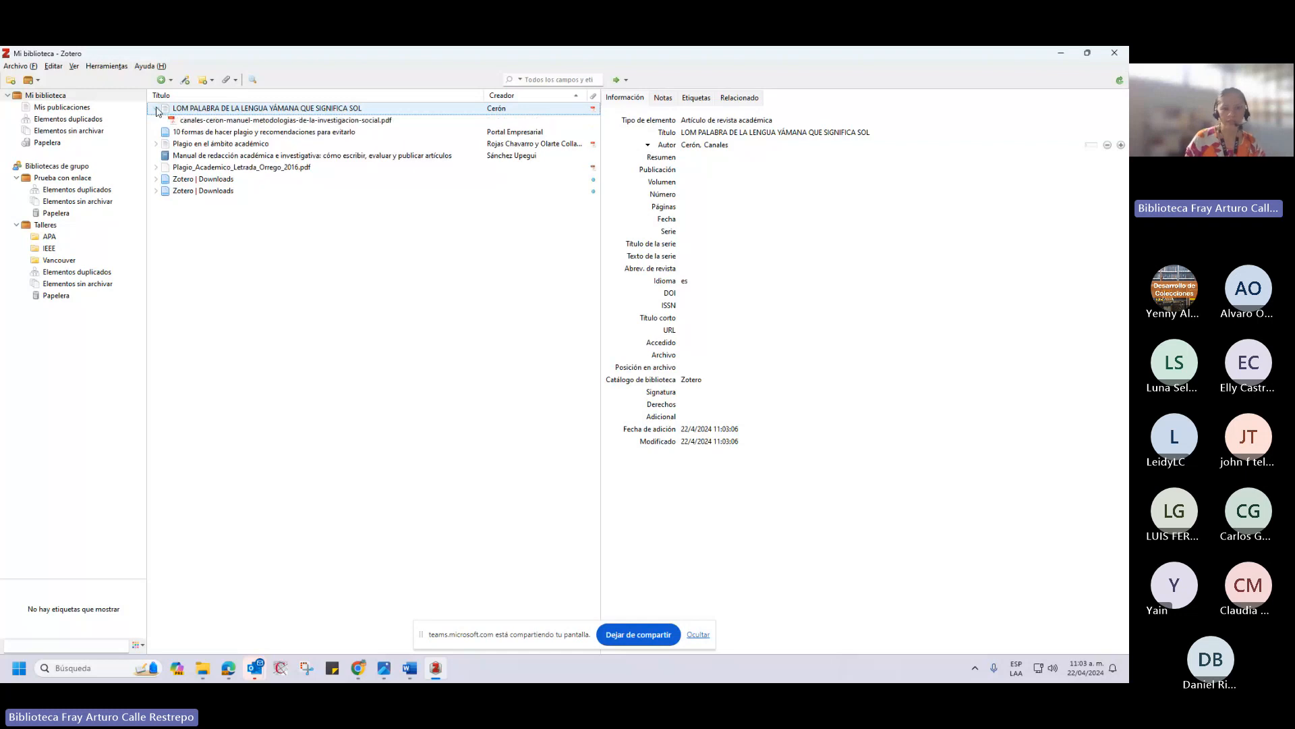
click(200, 120)
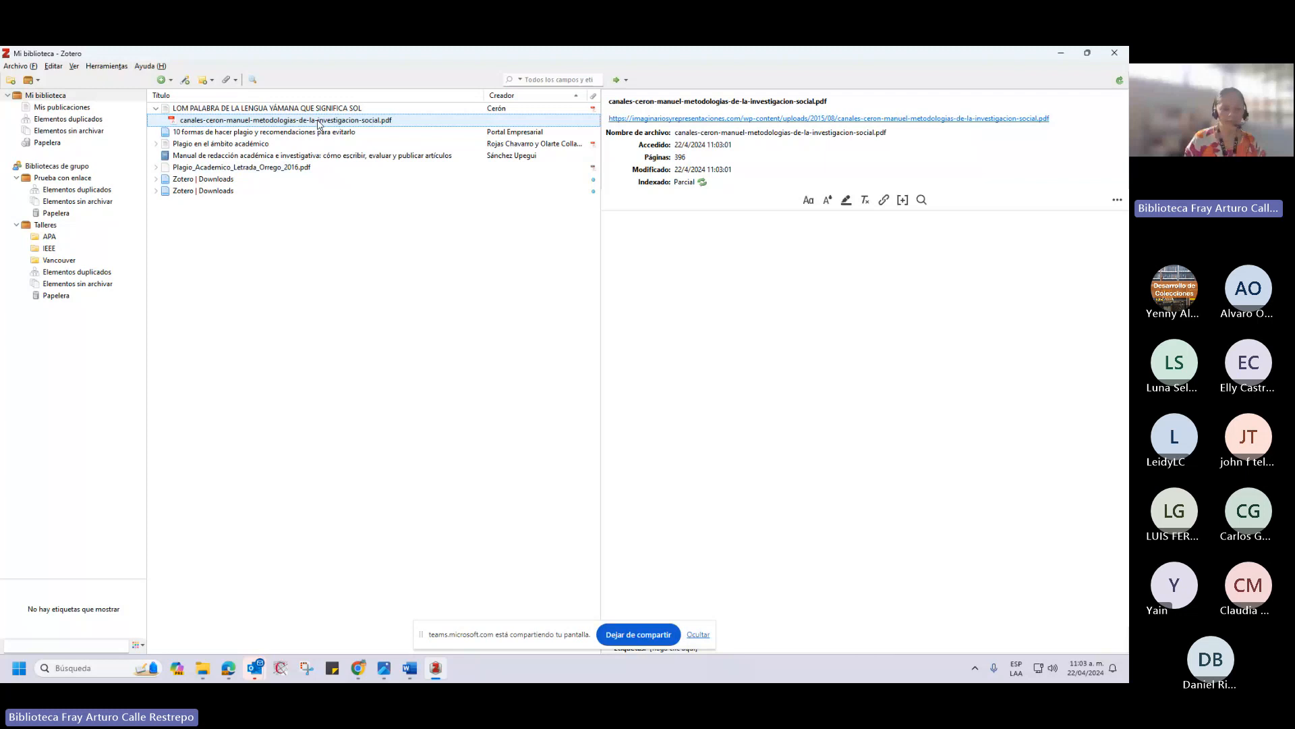
click(222, 110)
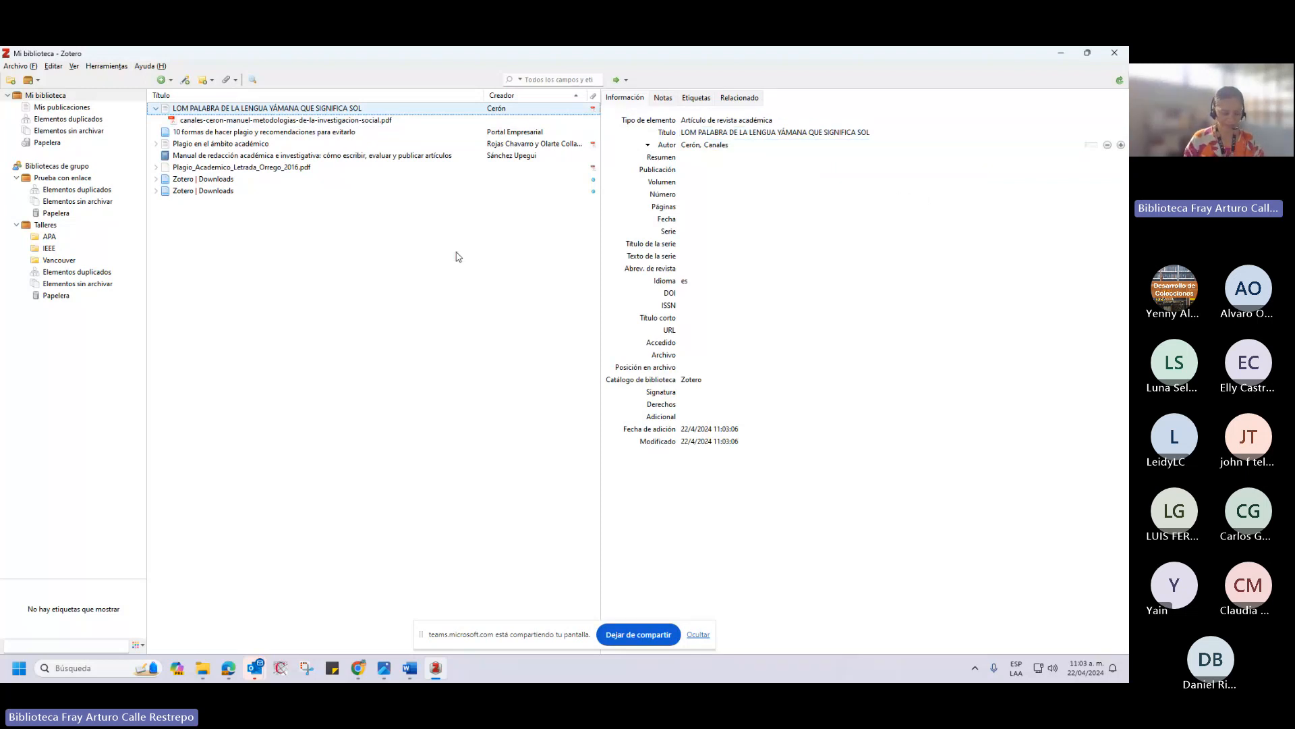
key(alt+Tab)
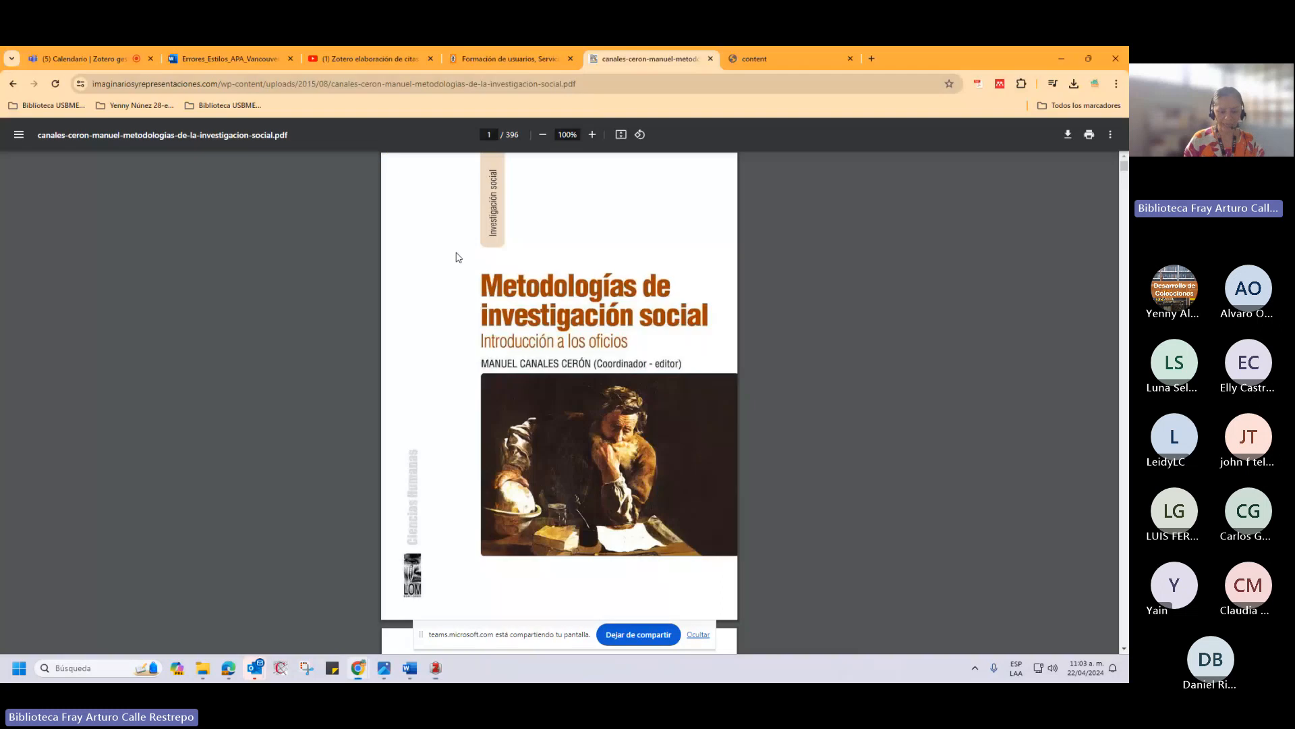
Switch to the Word document and copy the Google Scholar search link from the reference table for "La voz del autor en la escritura académica".
mouse_move(397, 673)
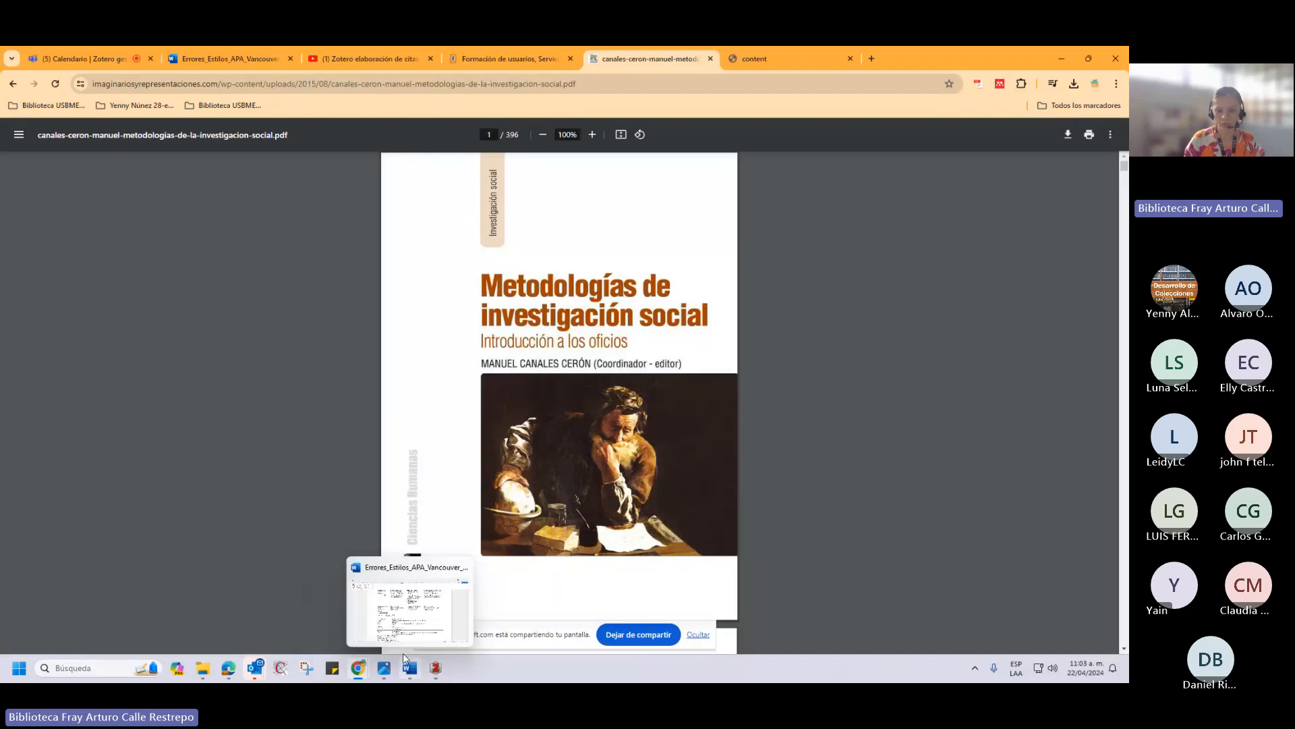
click(409, 632)
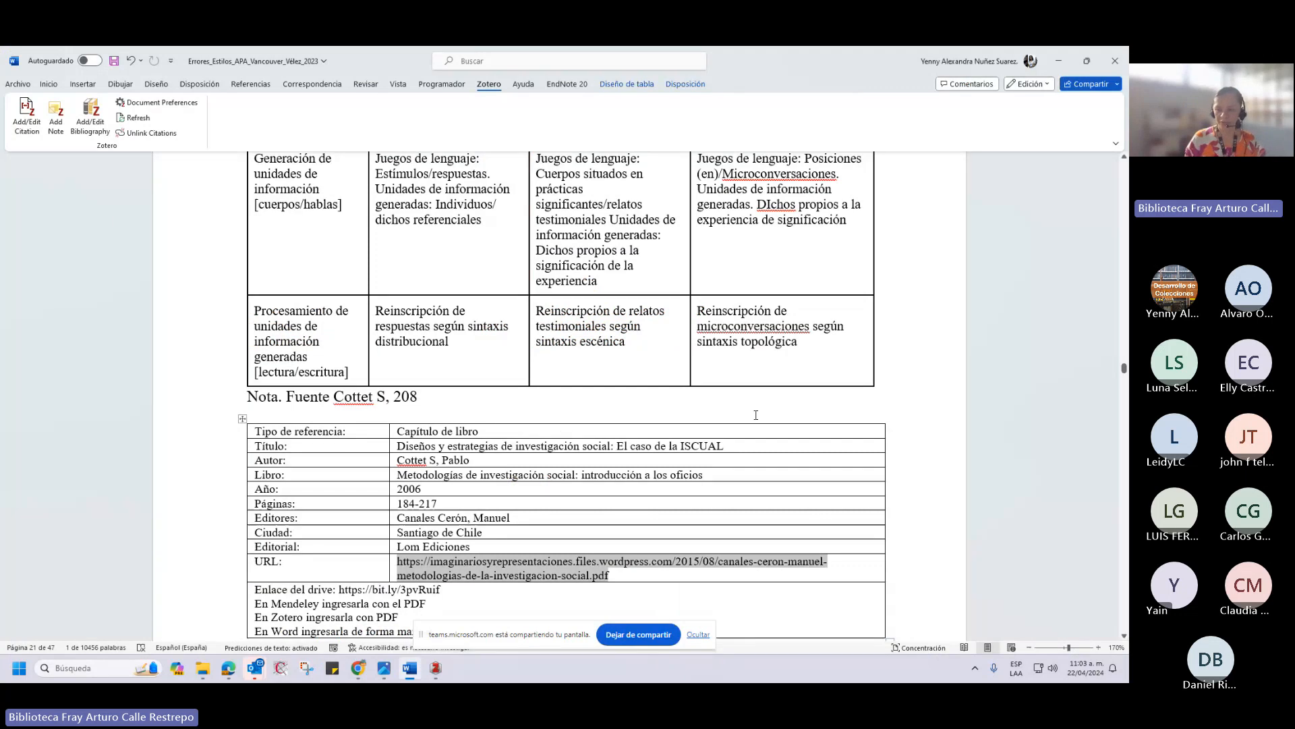
click(750, 408)
drag(1125, 368, 1125, 380)
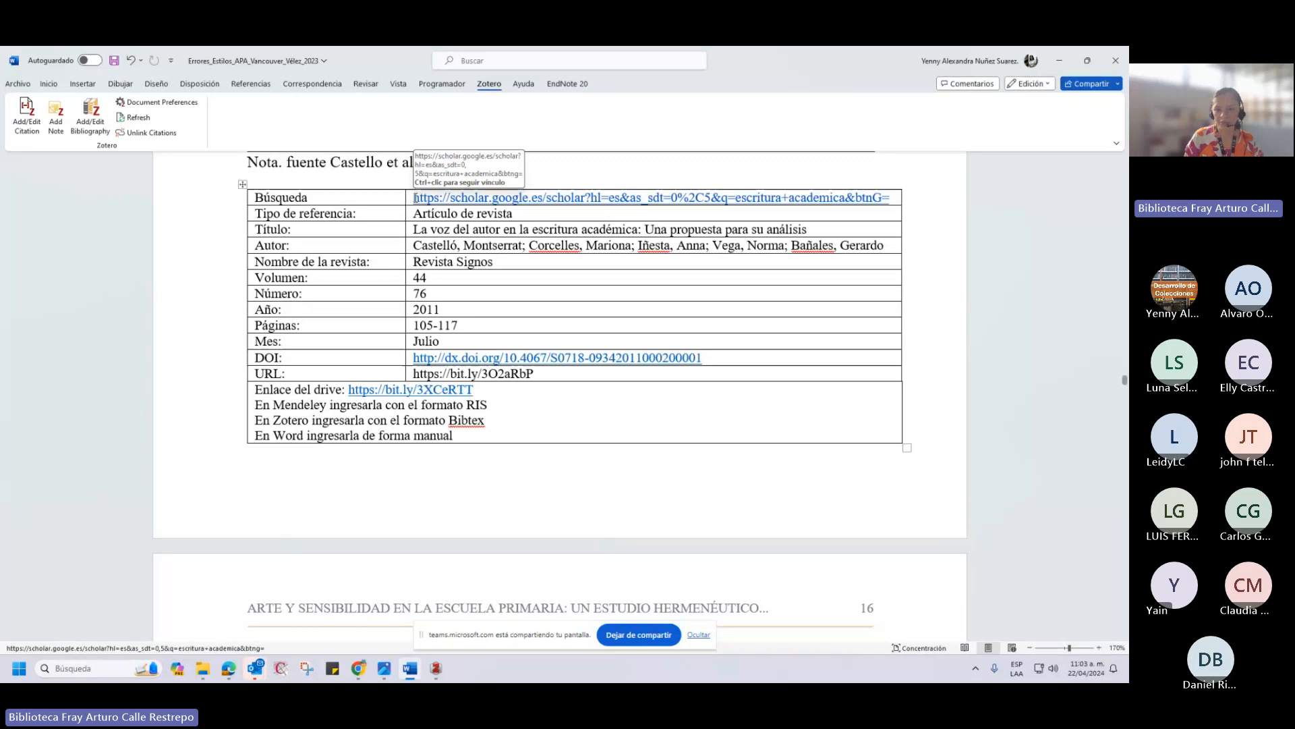
drag(414, 198, 889, 200)
key(ctrl+c)
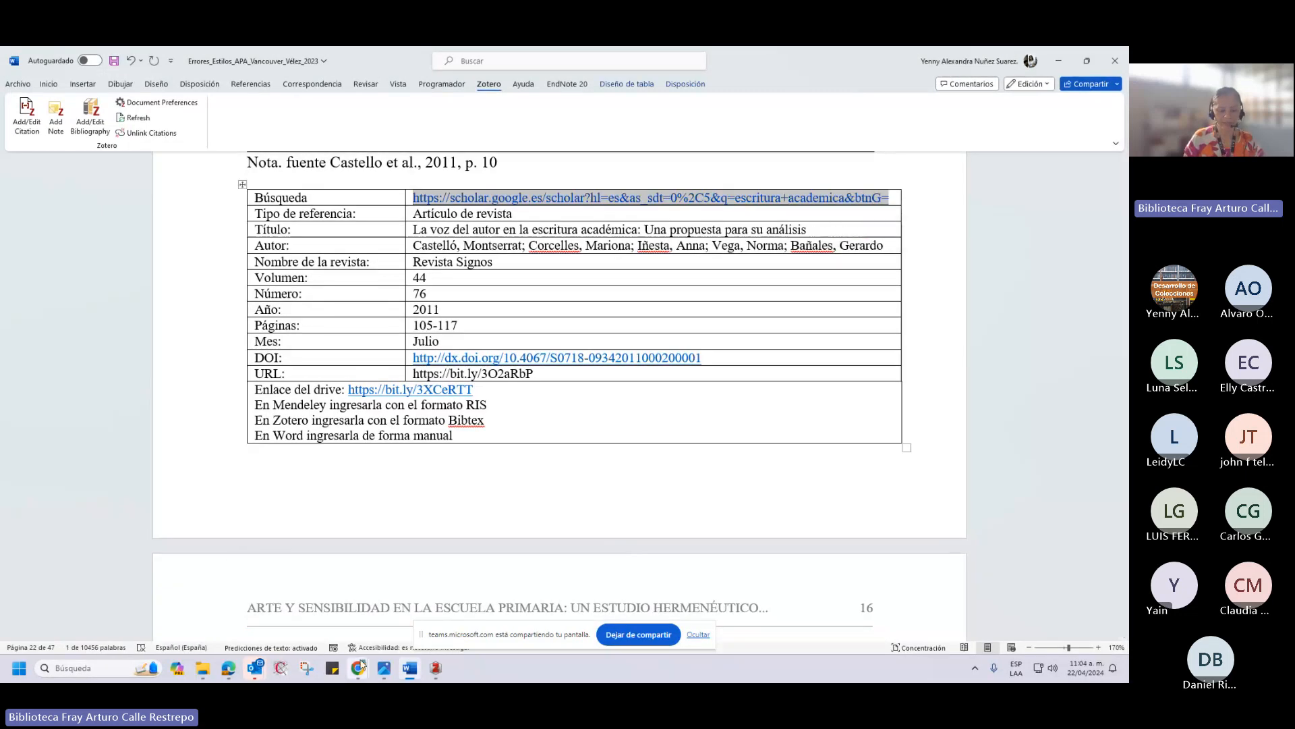
Switch to Chrome and open the copied Google Scholar search link in place of the book's PDF.
mouse_move(362, 670)
click(293, 607)
click(634, 81)
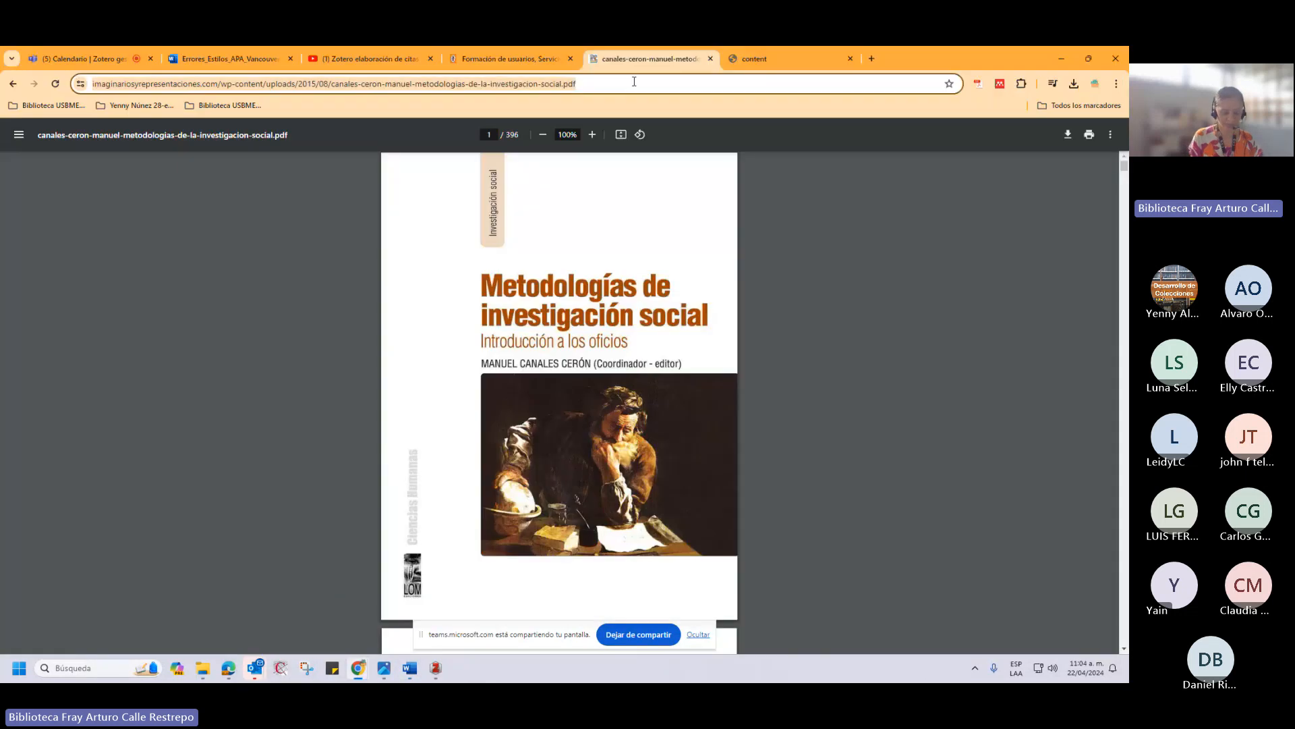
key(ctrl+v)
key(Return)
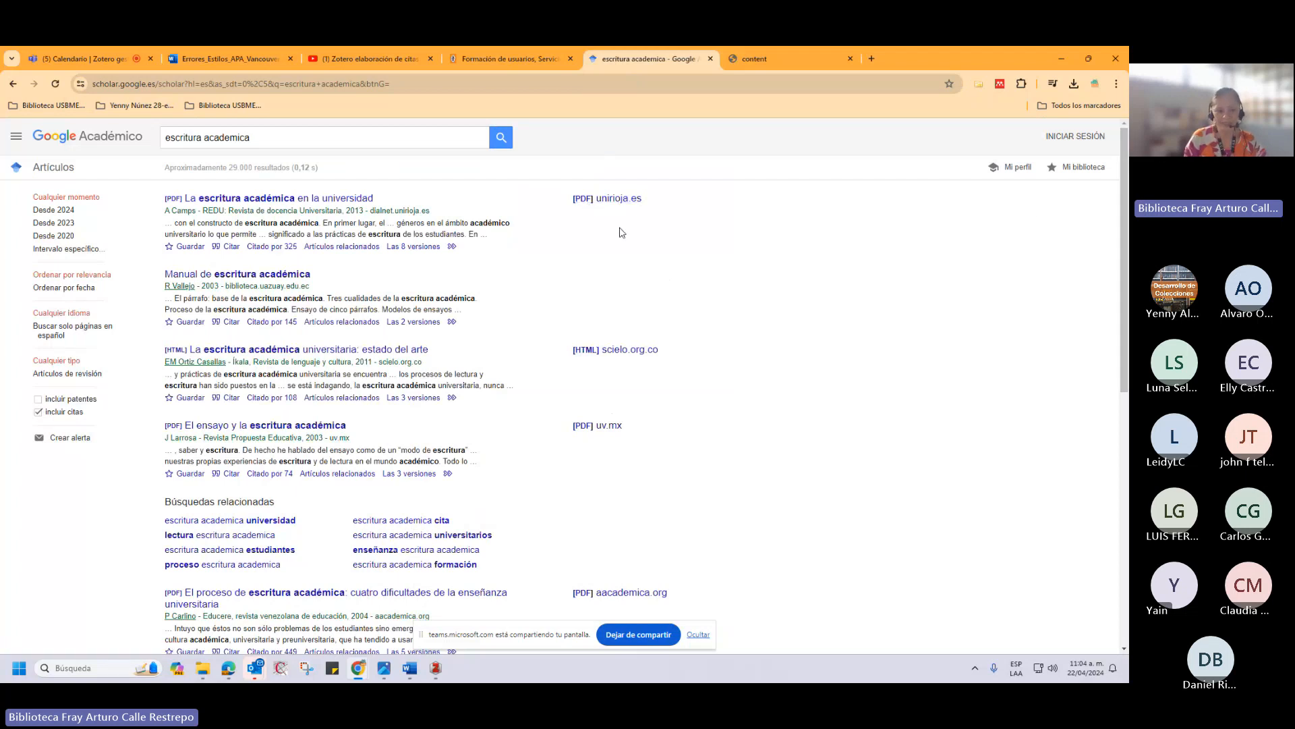
View the BibTeX record from the citation options of "El ensayo y la escritura académica" and return to those options.
drag(1124, 221, 1129, 304)
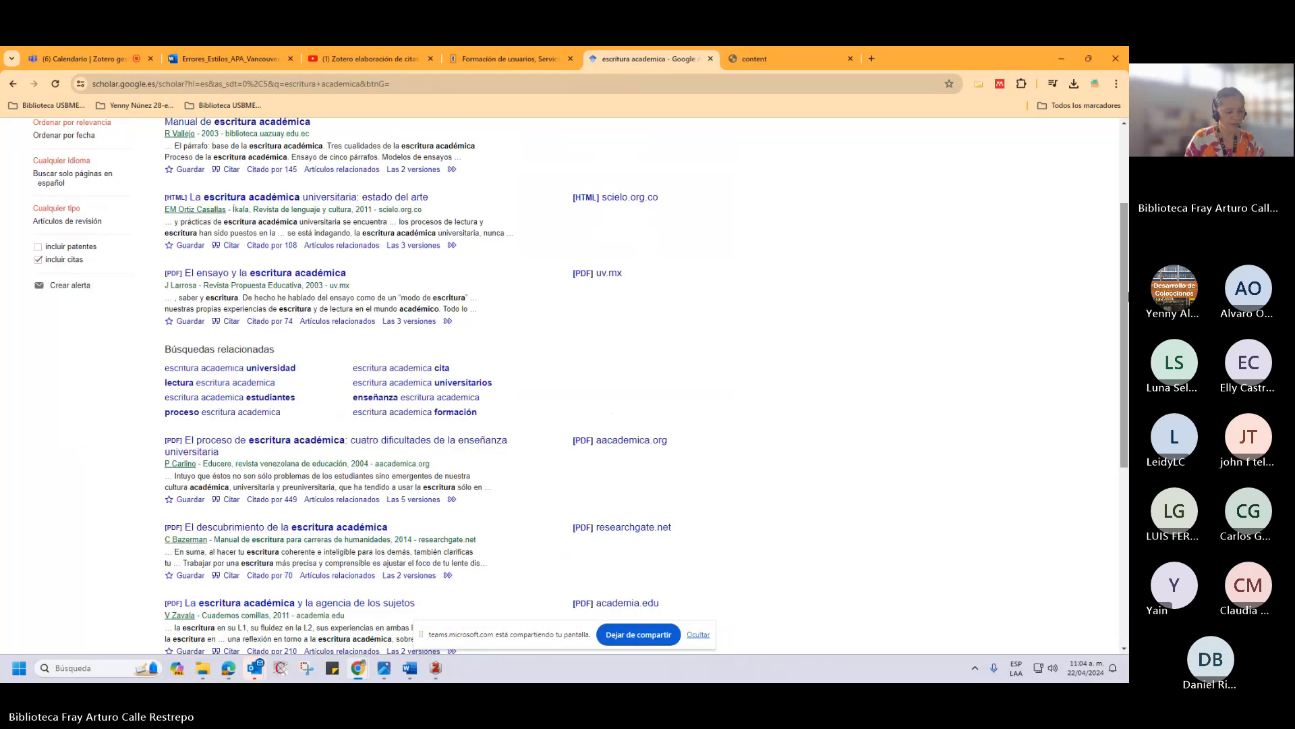
click(230, 322)
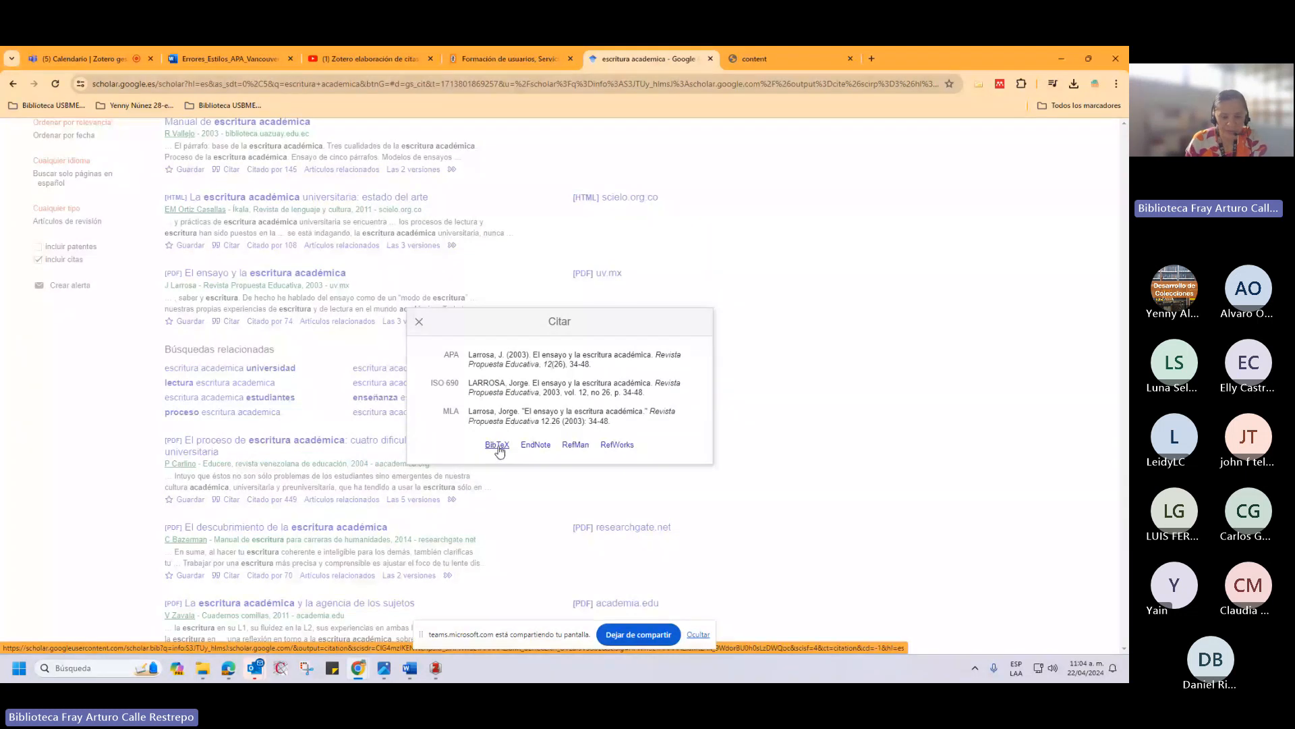
click(497, 448)
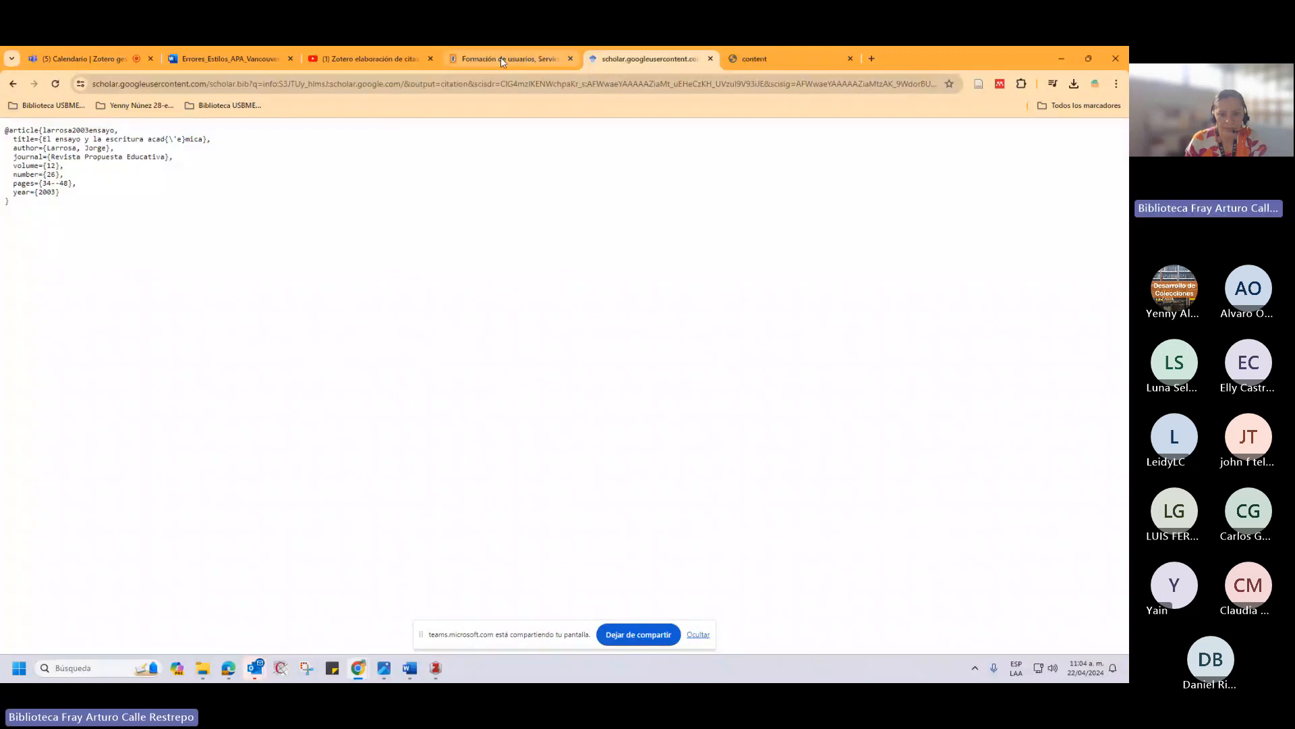
click(500, 60)
click(648, 58)
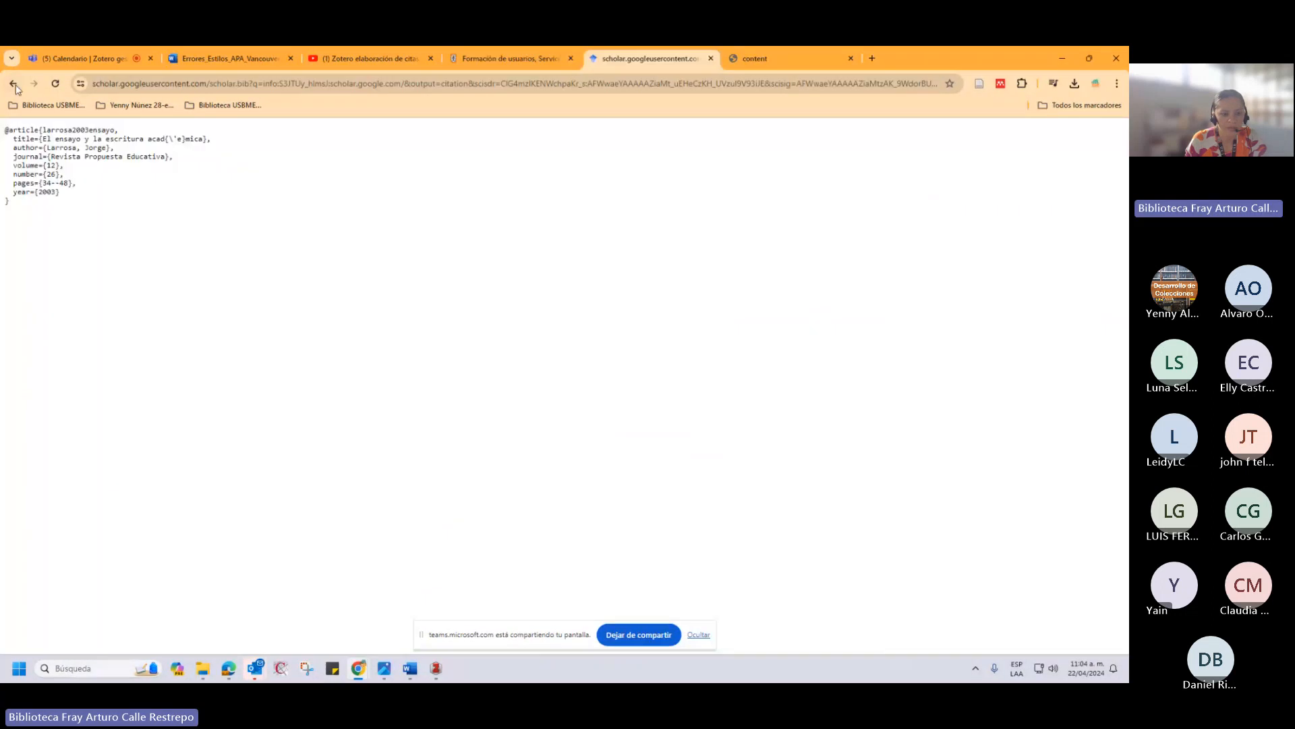
click(13, 83)
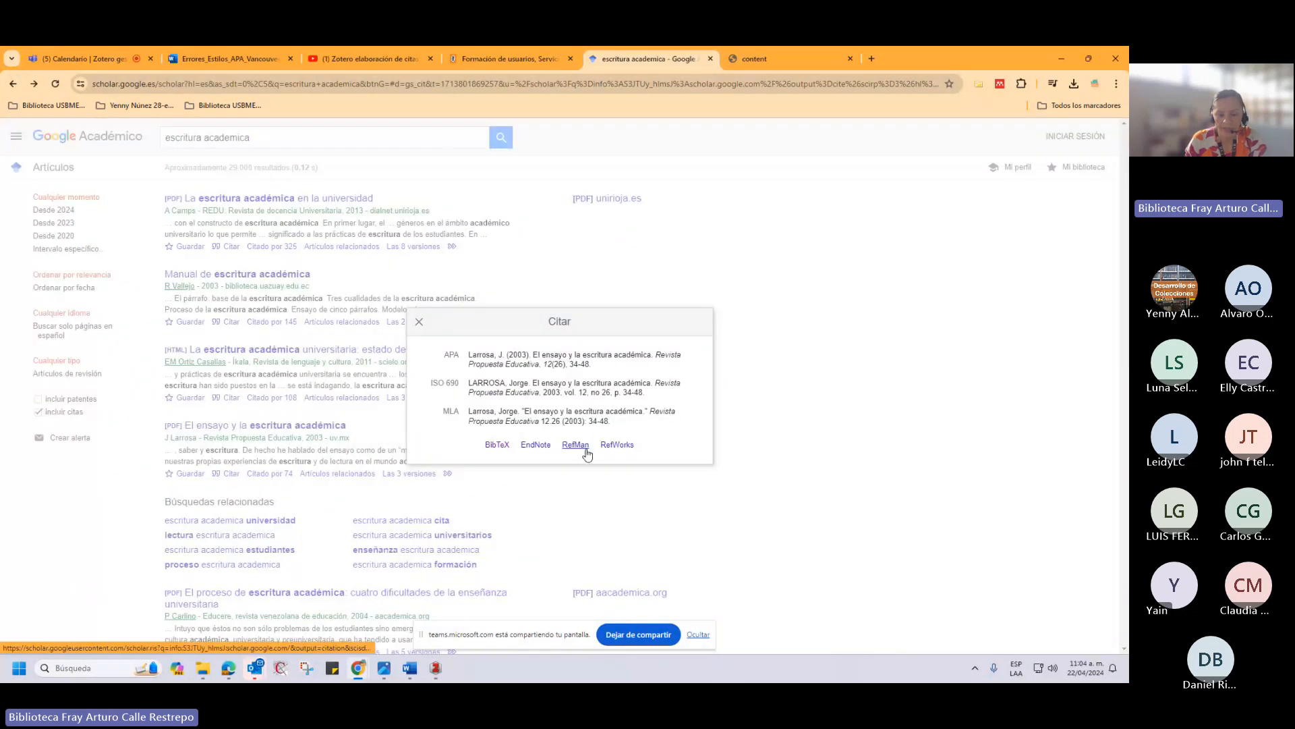
Import the article's RefMan citation into Mi biblioteca with the Zotero Connector and switch to Zotero to view it.
click(575, 445)
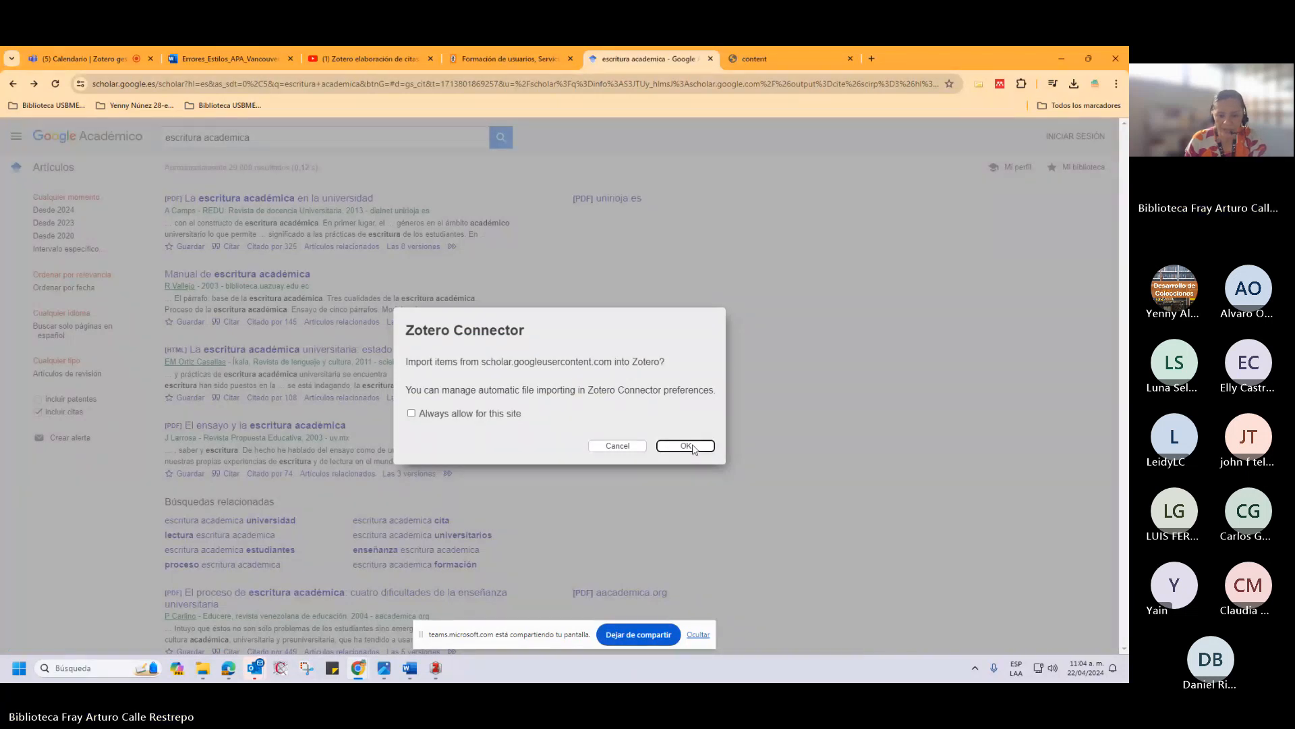
click(686, 446)
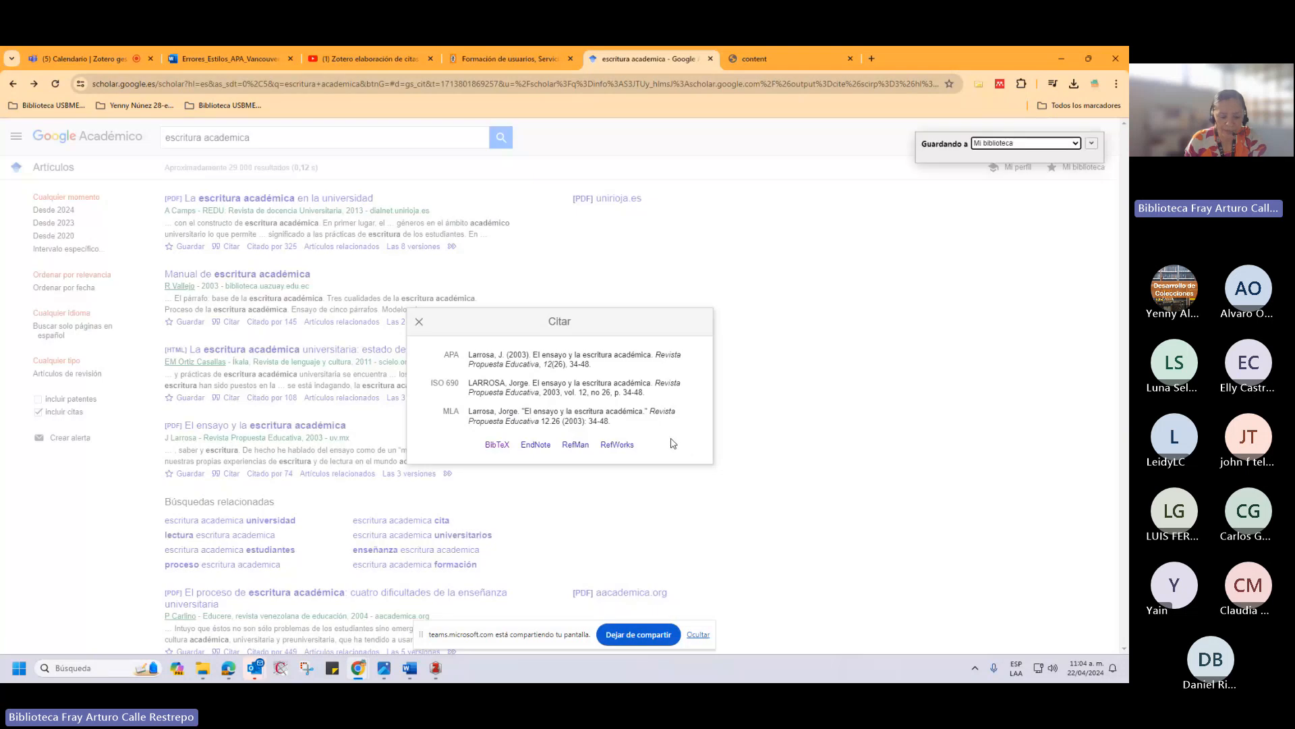
click(435, 668)
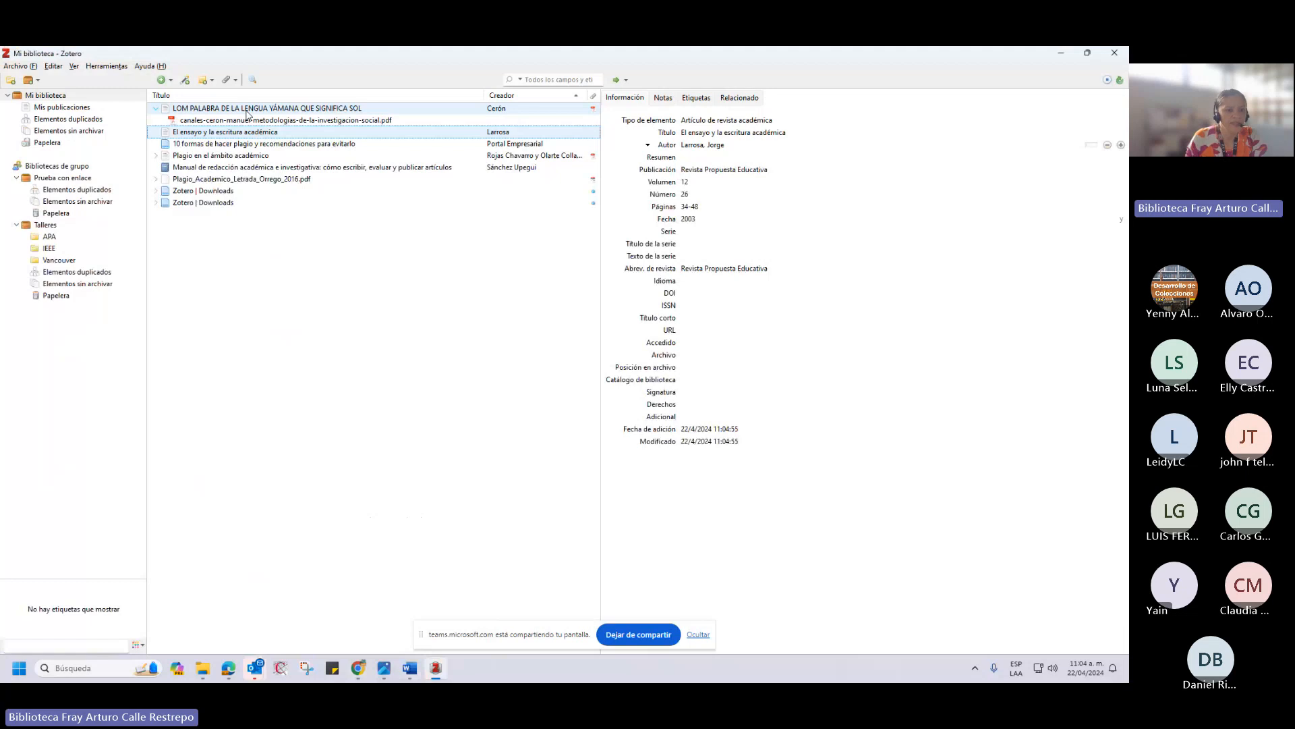
Inspect the two "Zotero | Downloads" web page items, and return to Chrome to close the Google Scholar citation window.
click(233, 192)
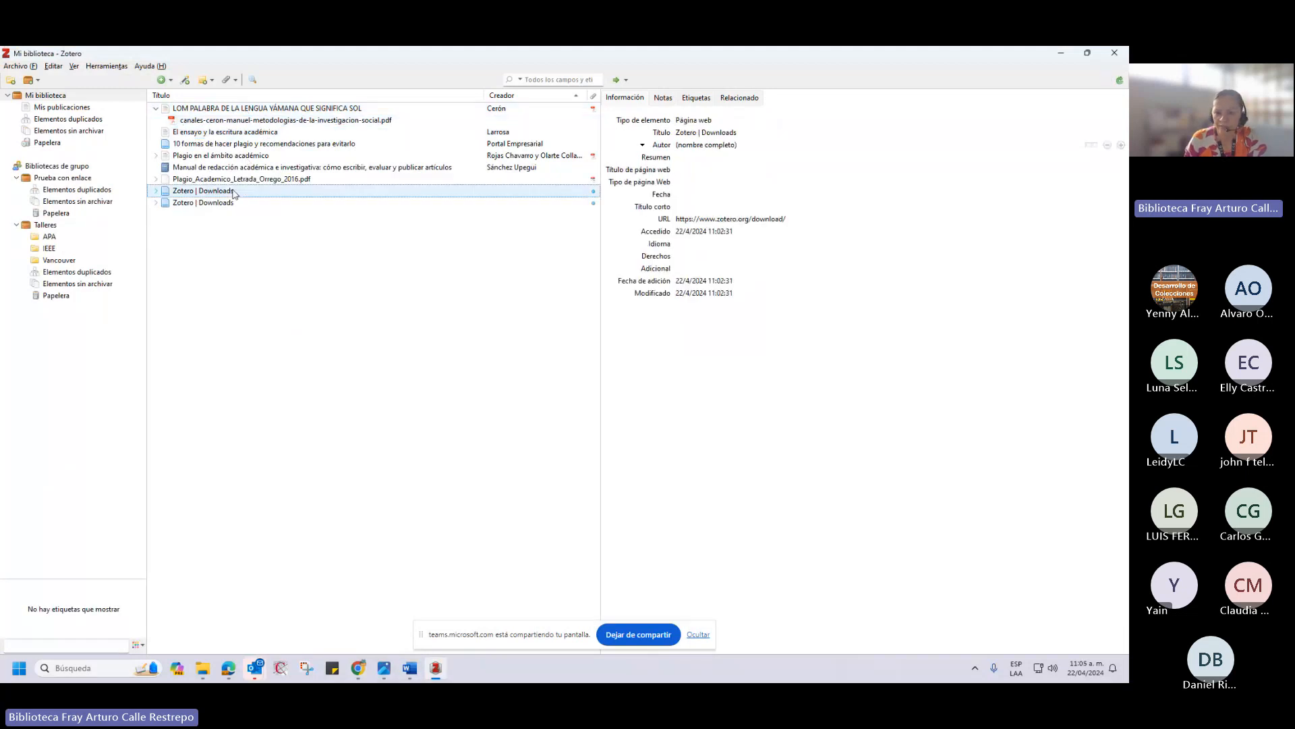
click(224, 203)
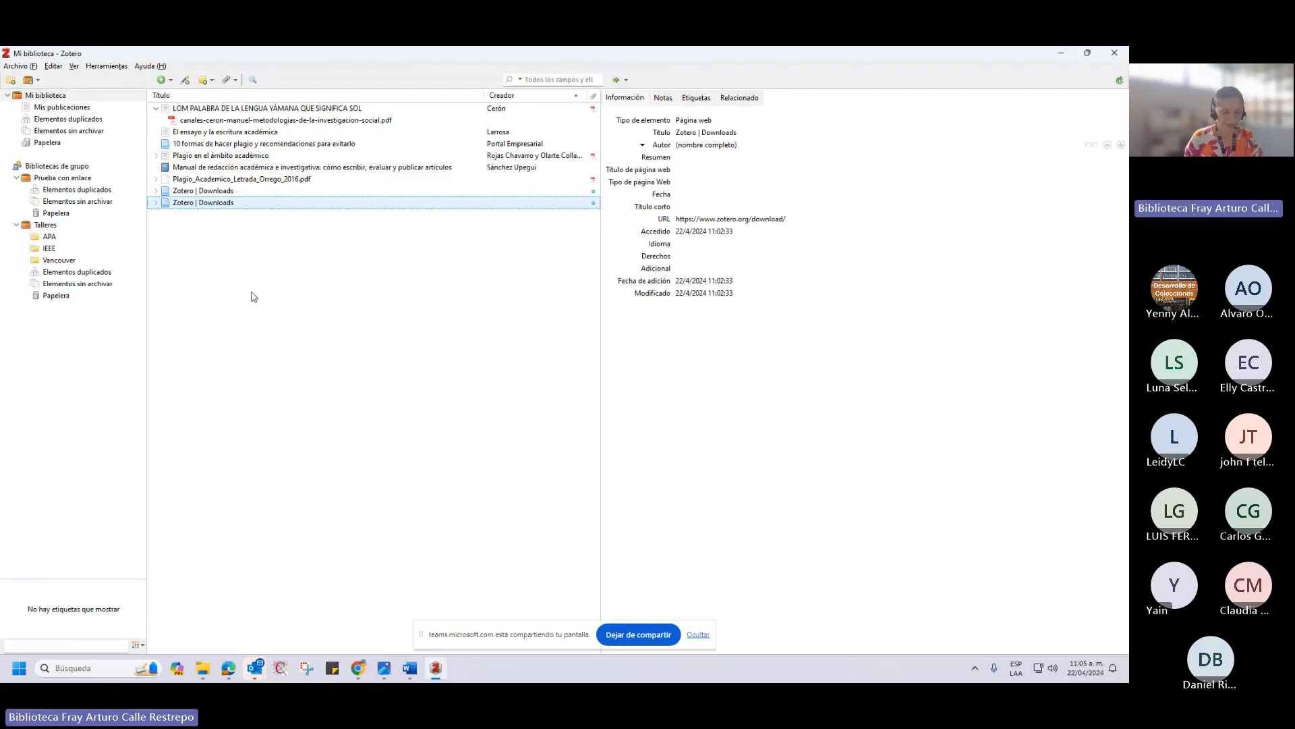
key(Delete)
key(alt+Tab)
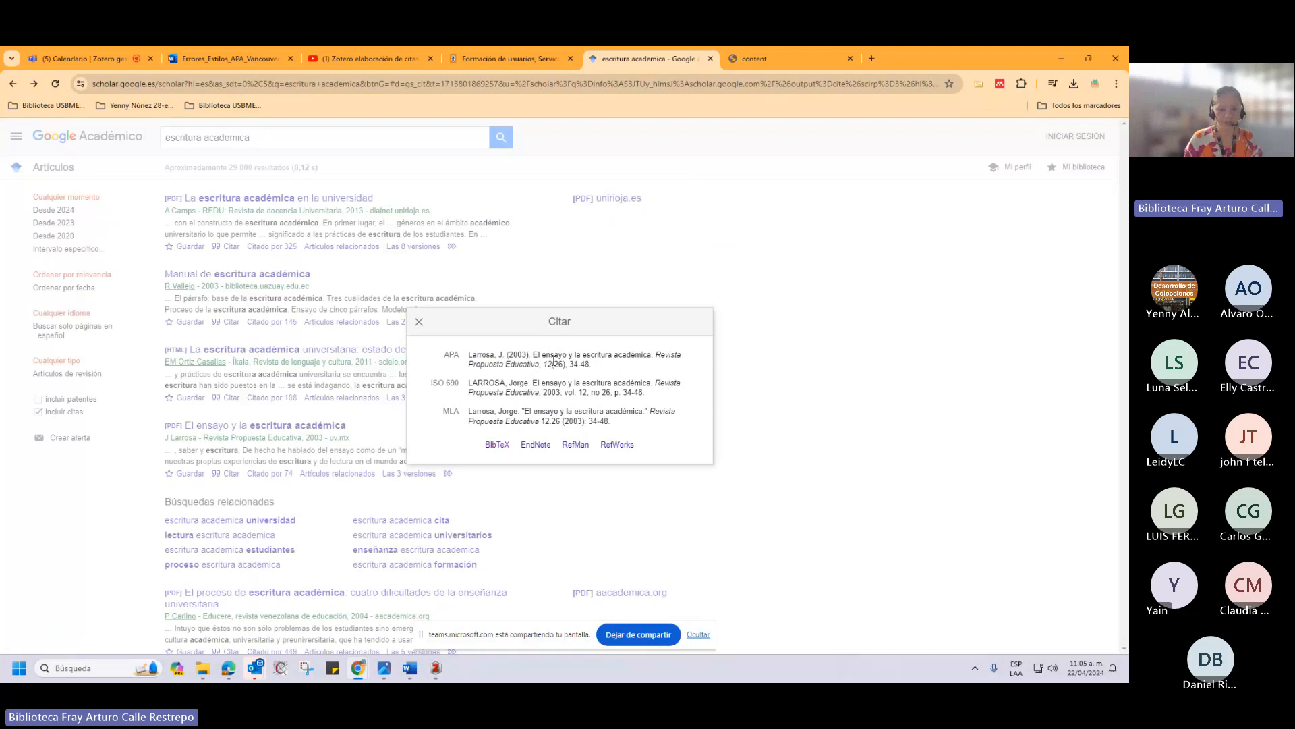
click(719, 314)
scroll(420, 323, down, 2)
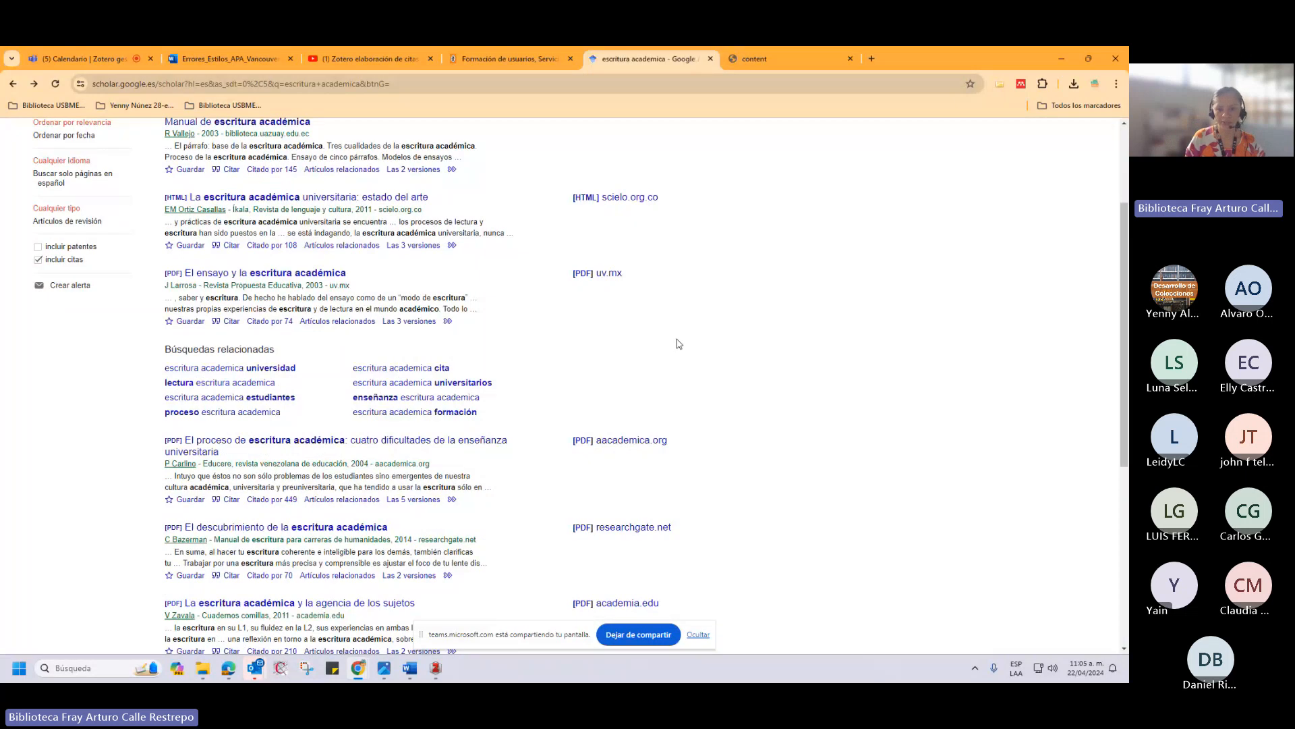
drag(1127, 295, 1128, 226)
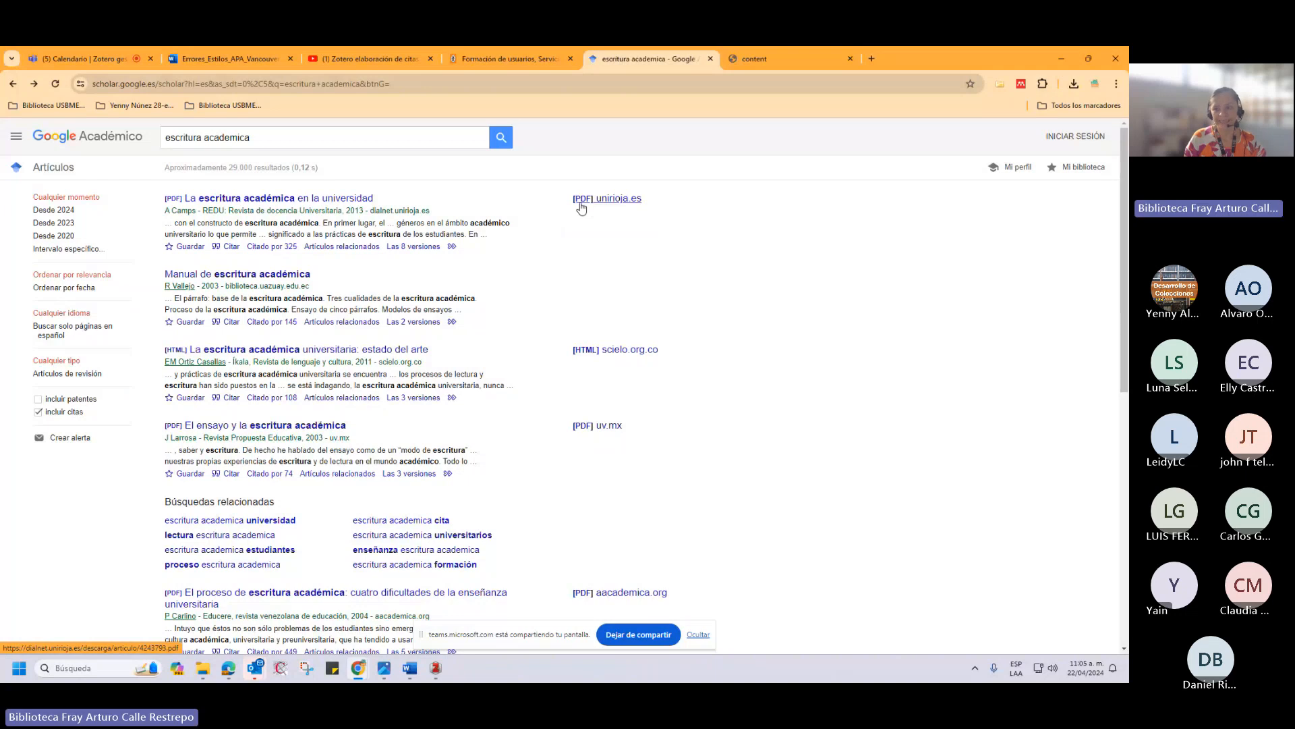
click(1022, 86)
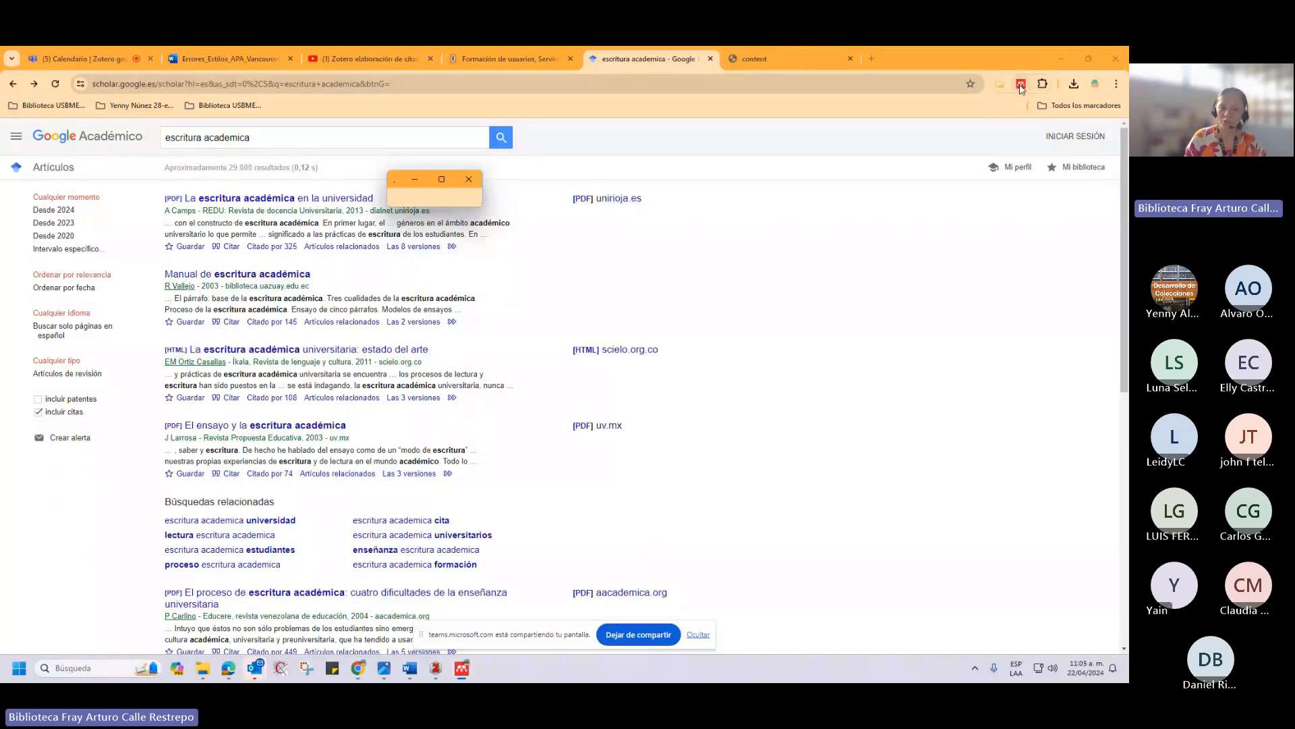
click(470, 180)
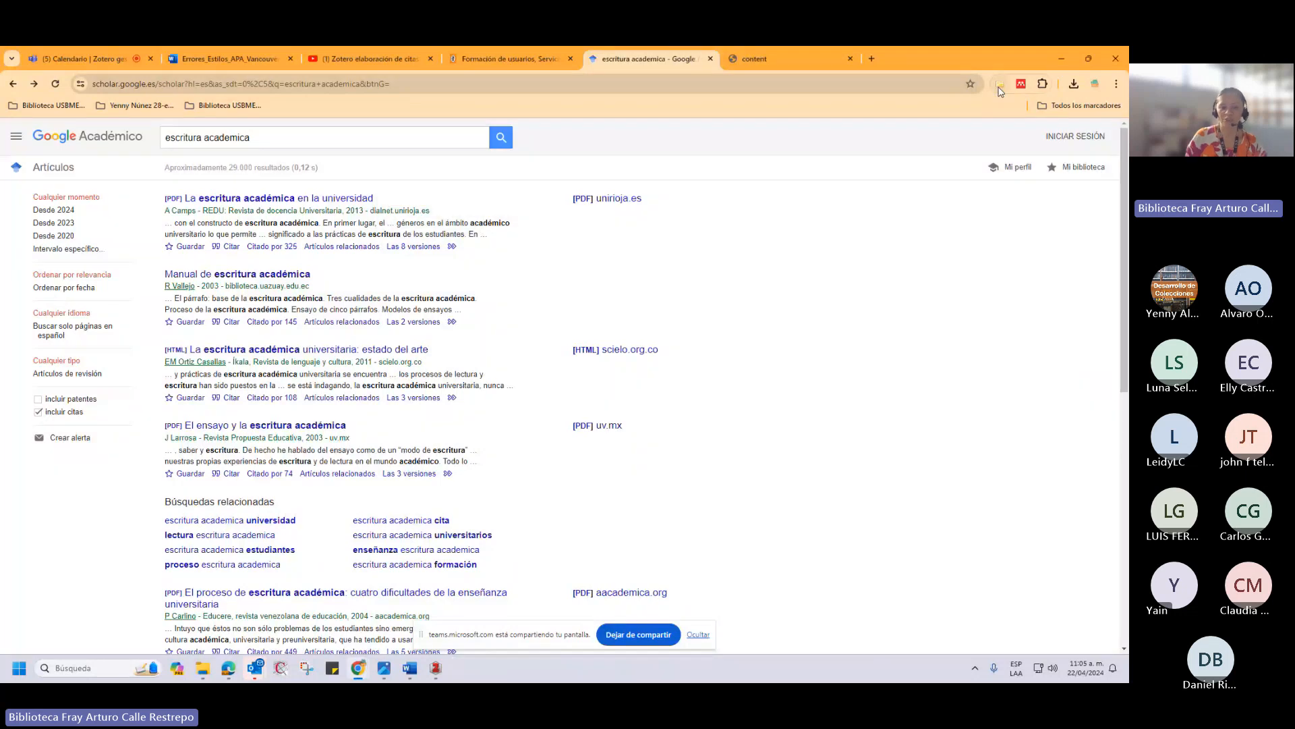
click(1000, 83)
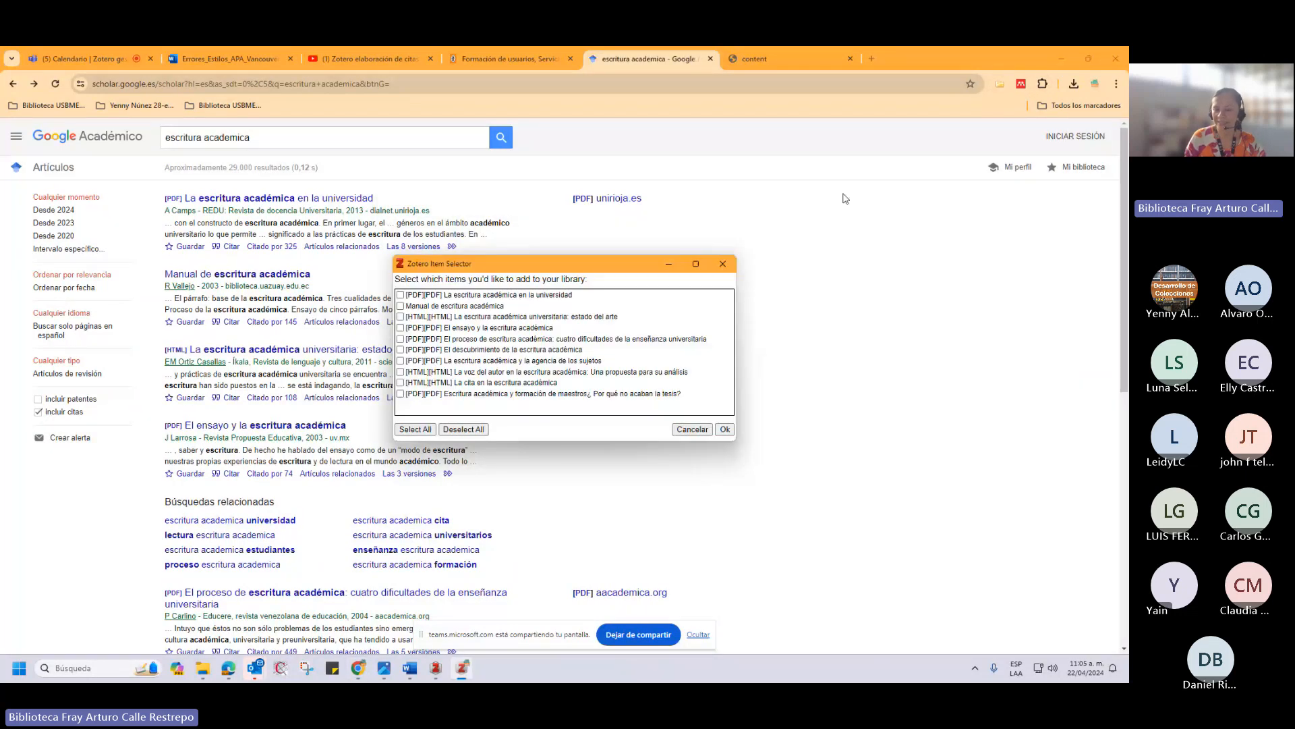
click(723, 265)
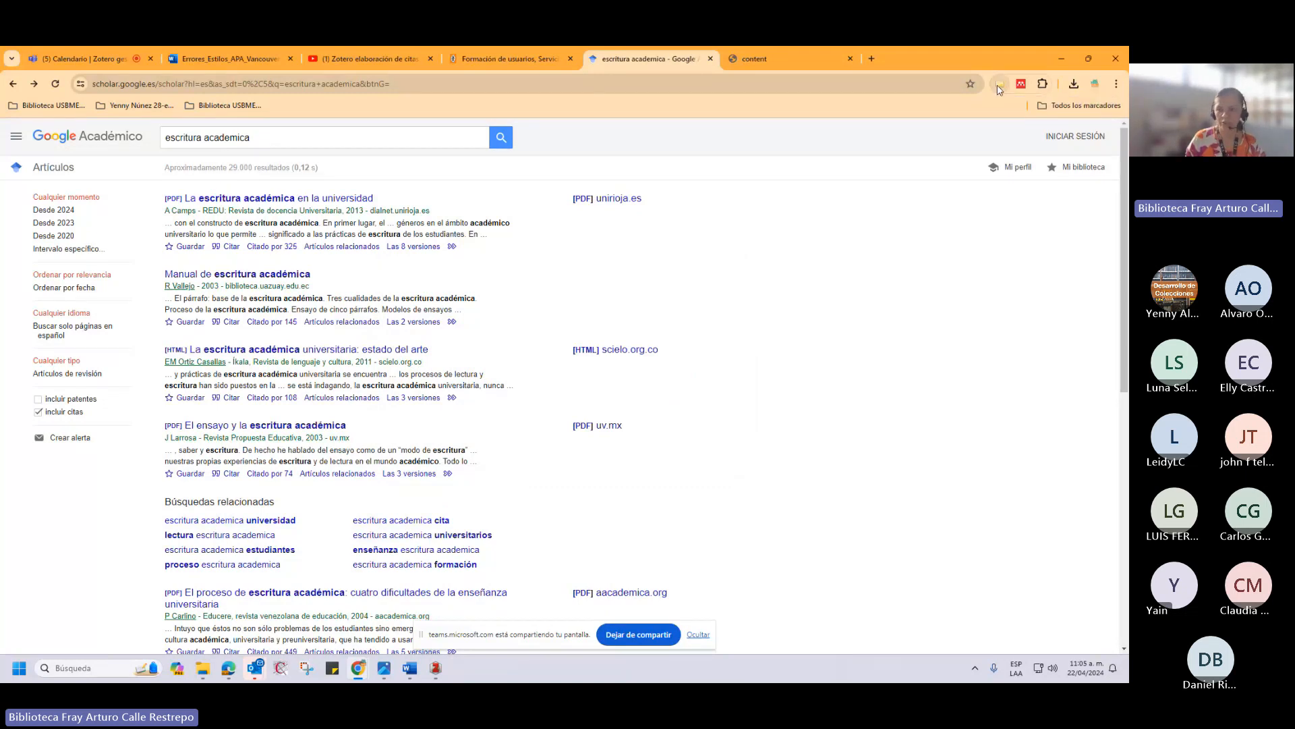
Save the first four Google Scholar results, from "La escritura académica en la universidad" to "El ensayo y la escritura académica", with the Zotero Connector.
click(999, 85)
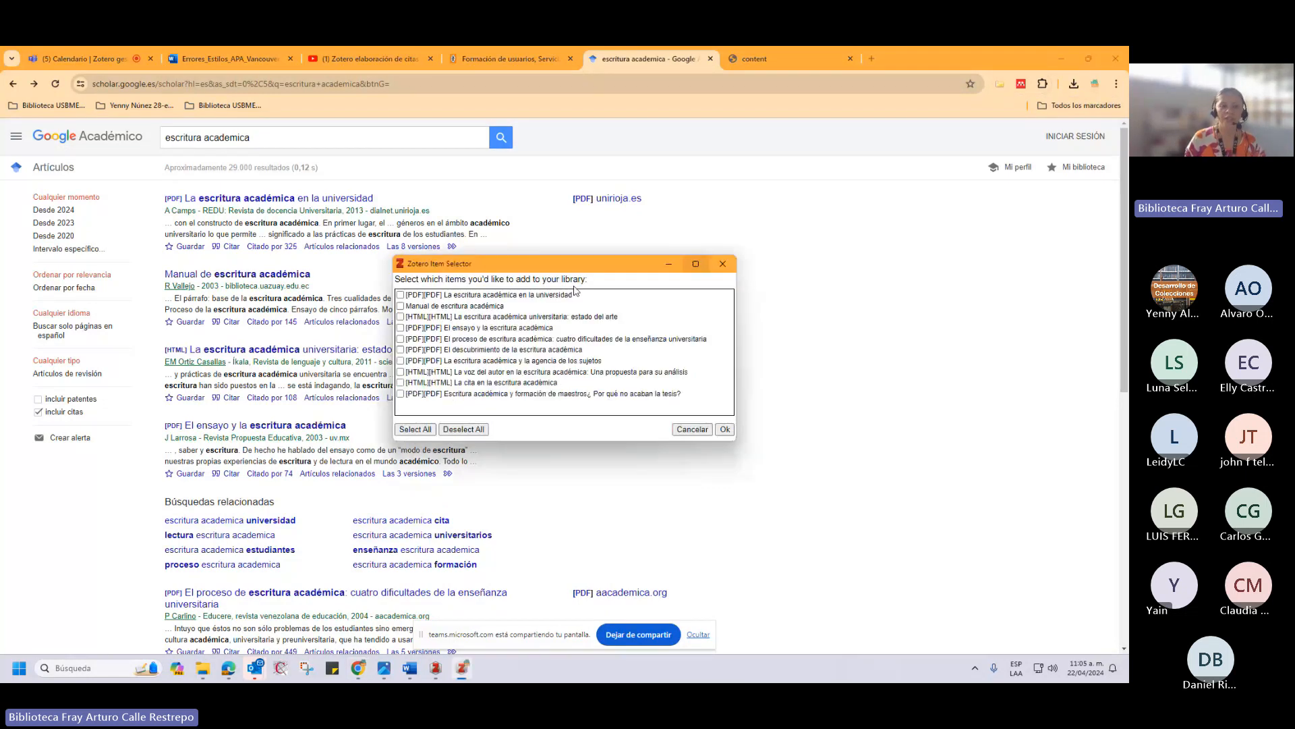
click(401, 295)
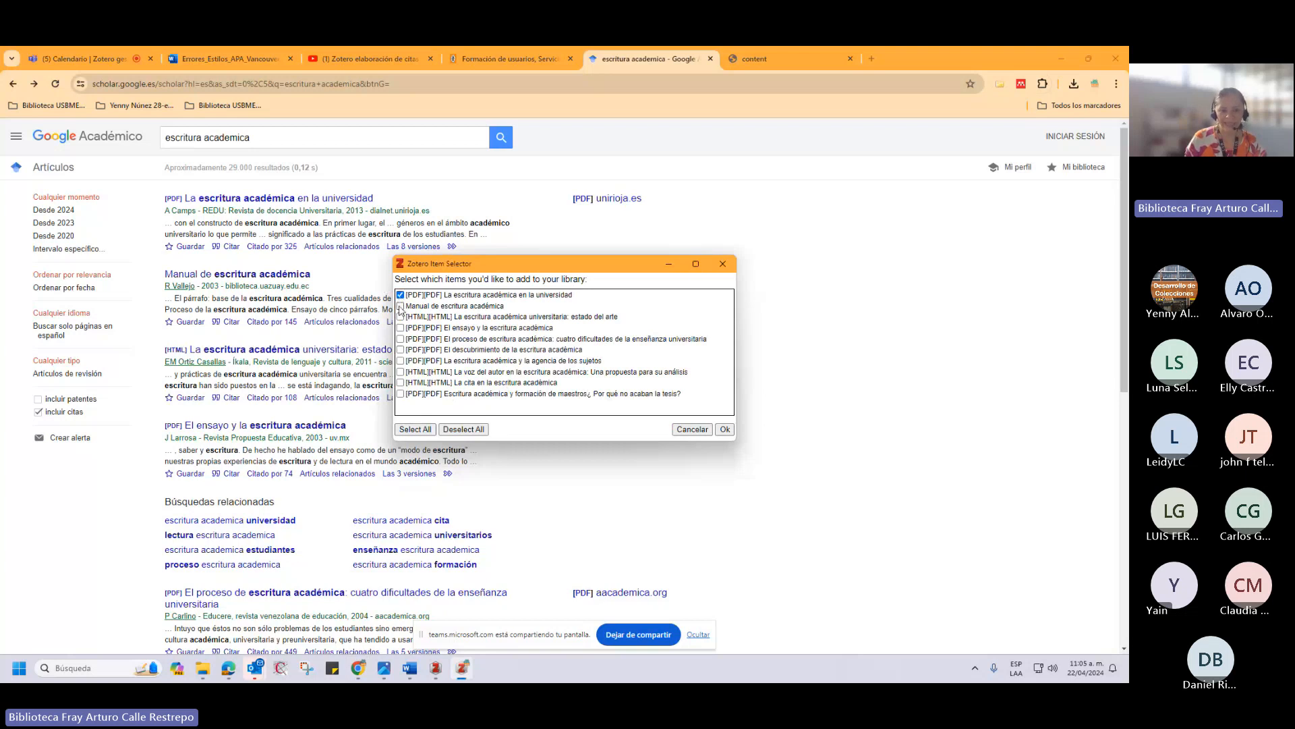
click(400, 306)
click(401, 316)
click(400, 328)
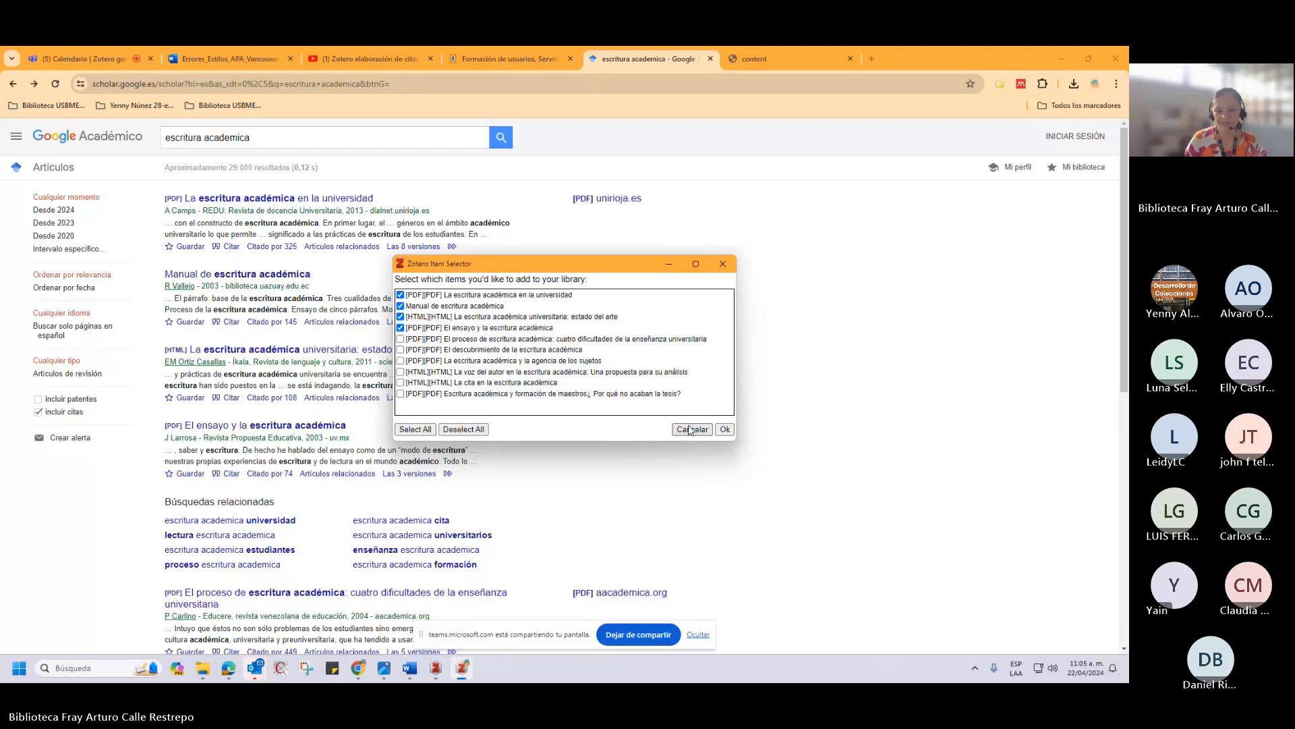
click(725, 429)
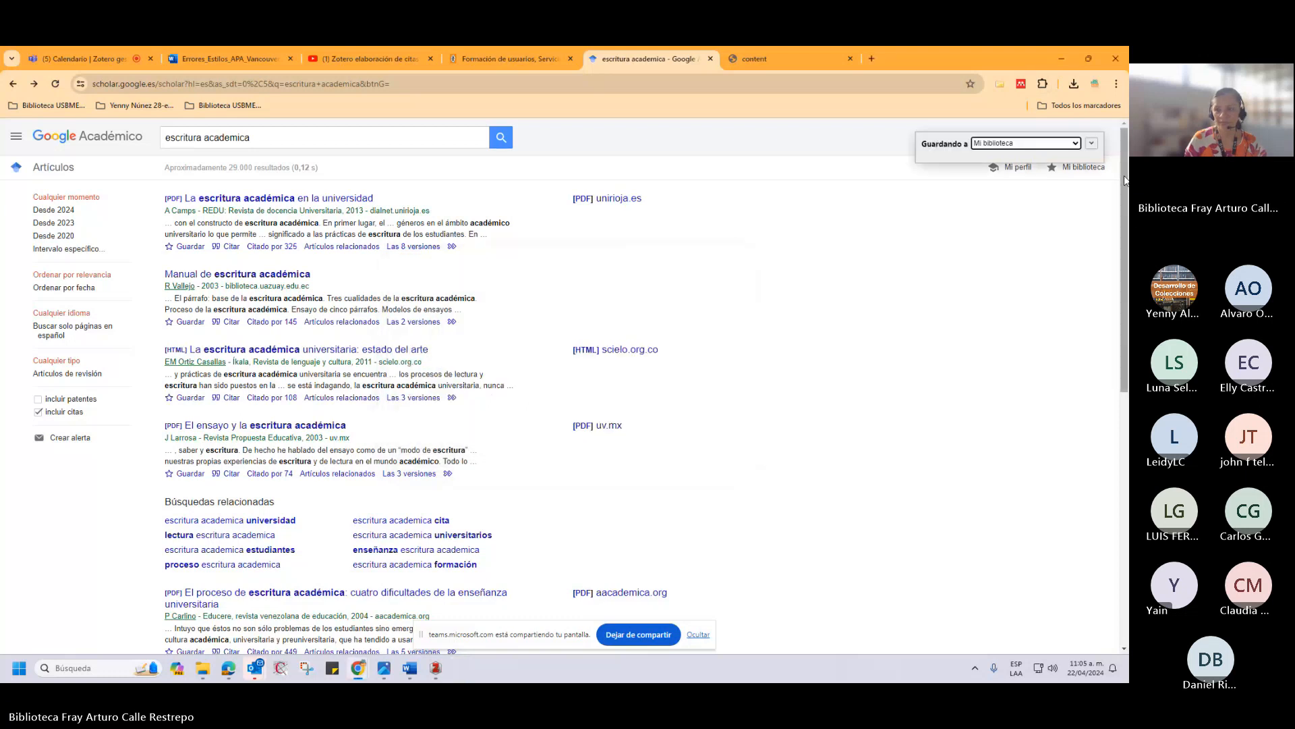
click(1080, 316)
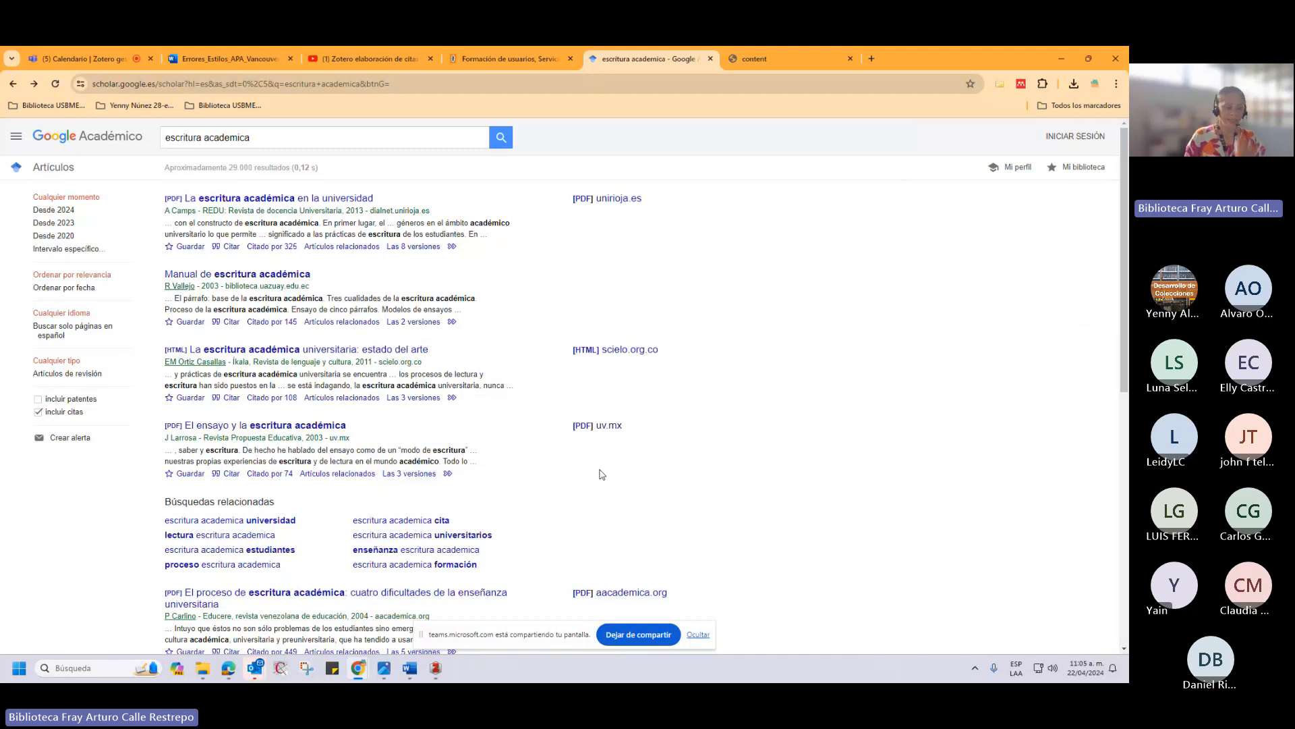
Switch to Zotero and synchronize the library.
mouse_move(436, 668)
click(432, 628)
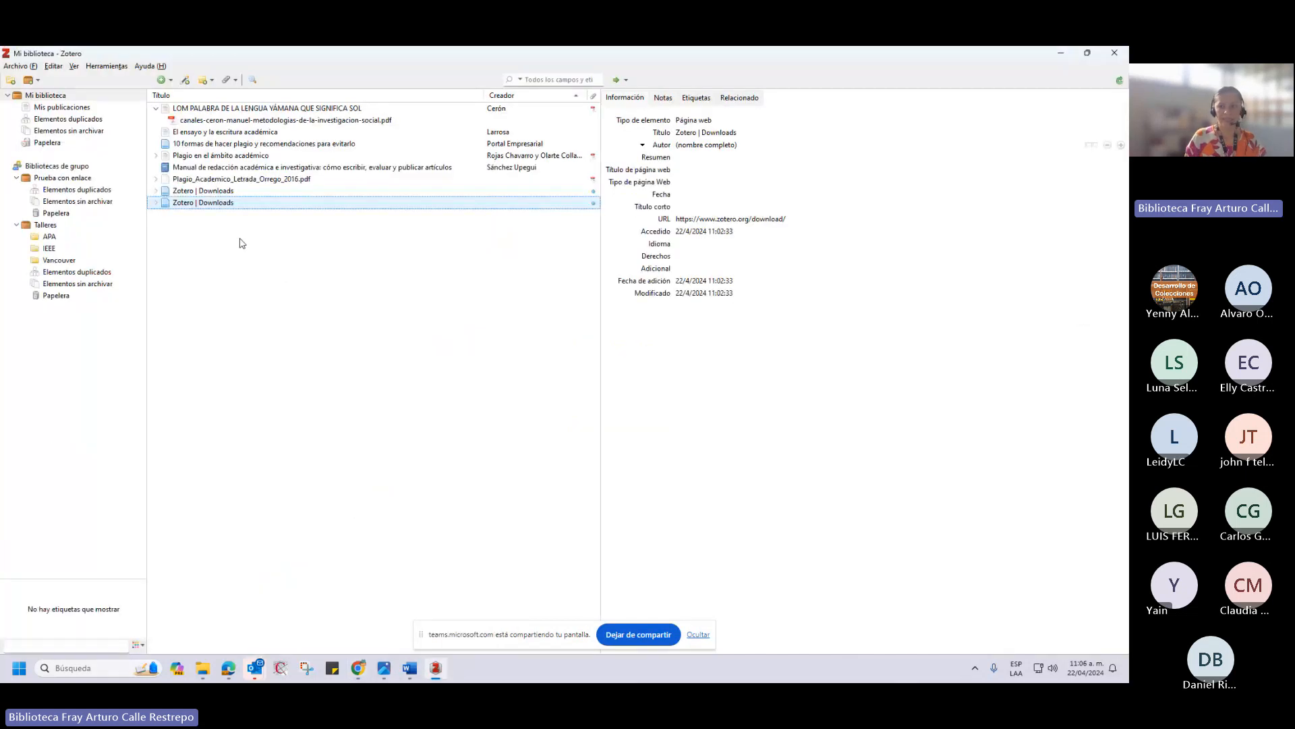
click(1120, 80)
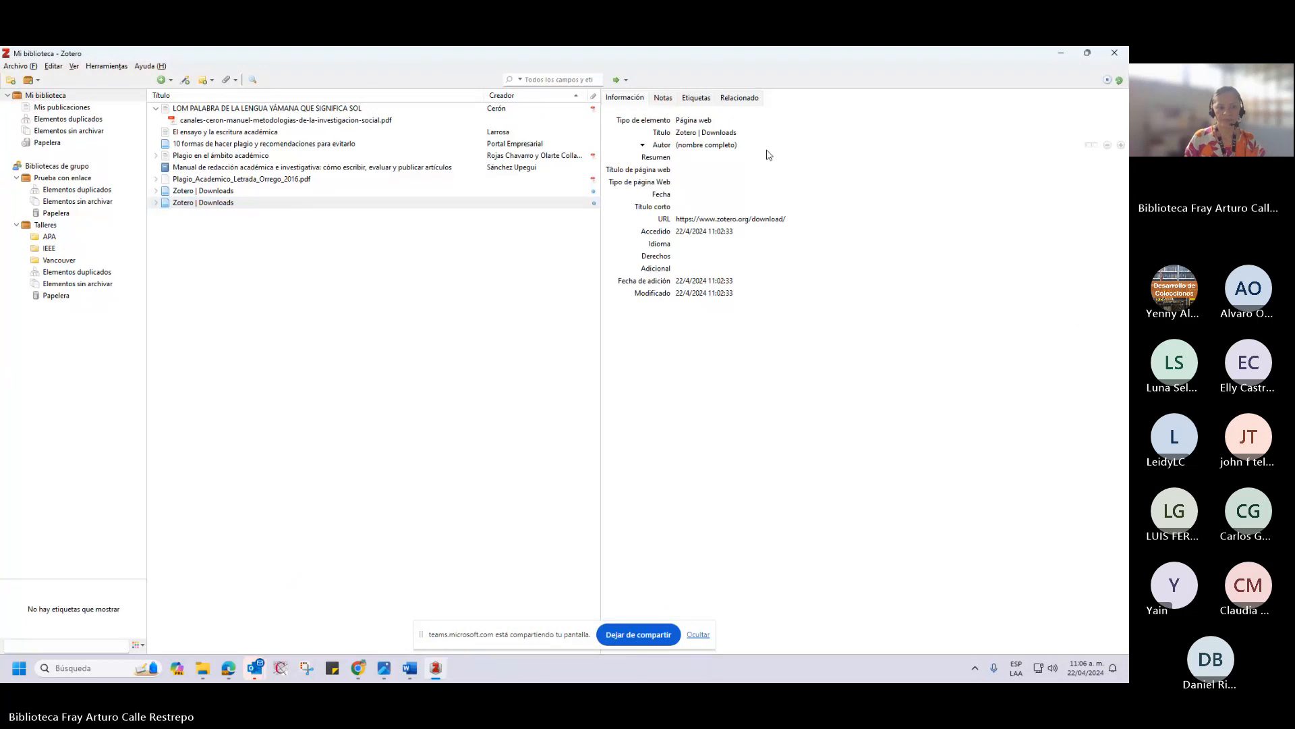
click(1120, 80)
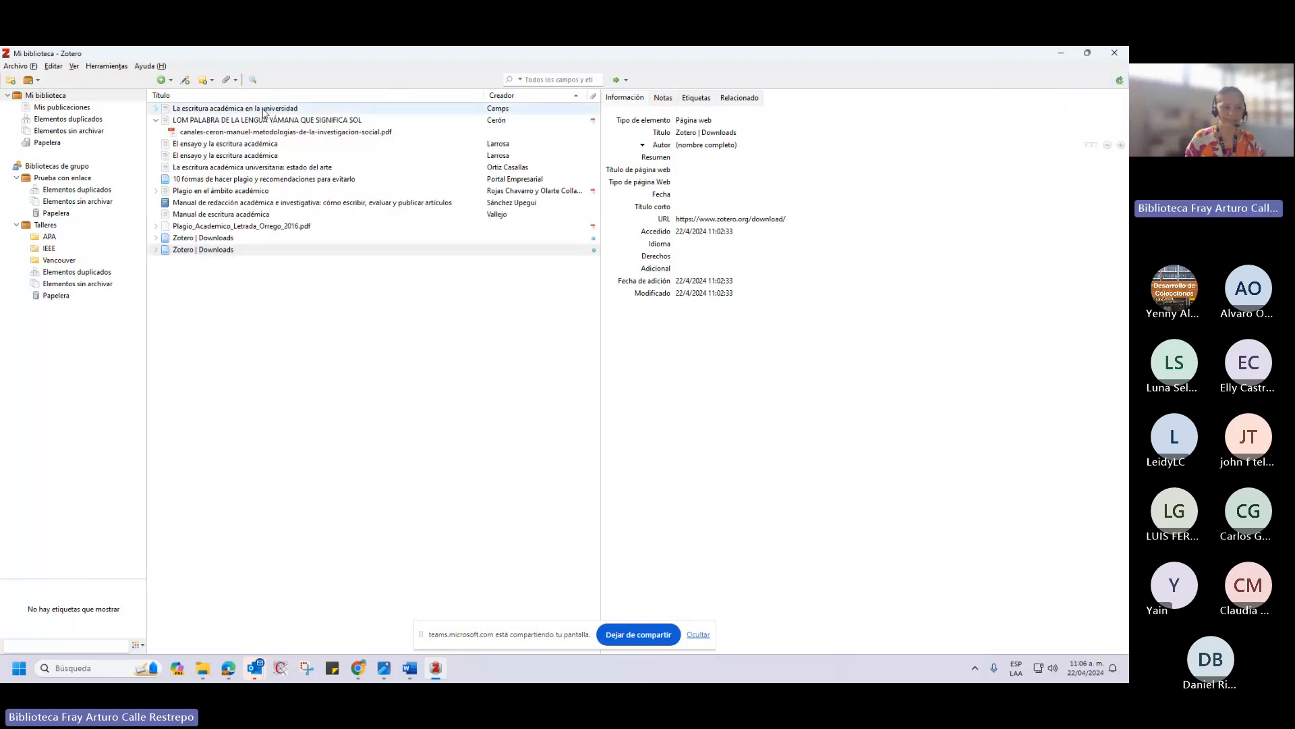
Inspect the details of the academic writing articles saved from Google Scholar and of the Portal Empresarial web page item.
click(263, 110)
click(260, 144)
click(255, 156)
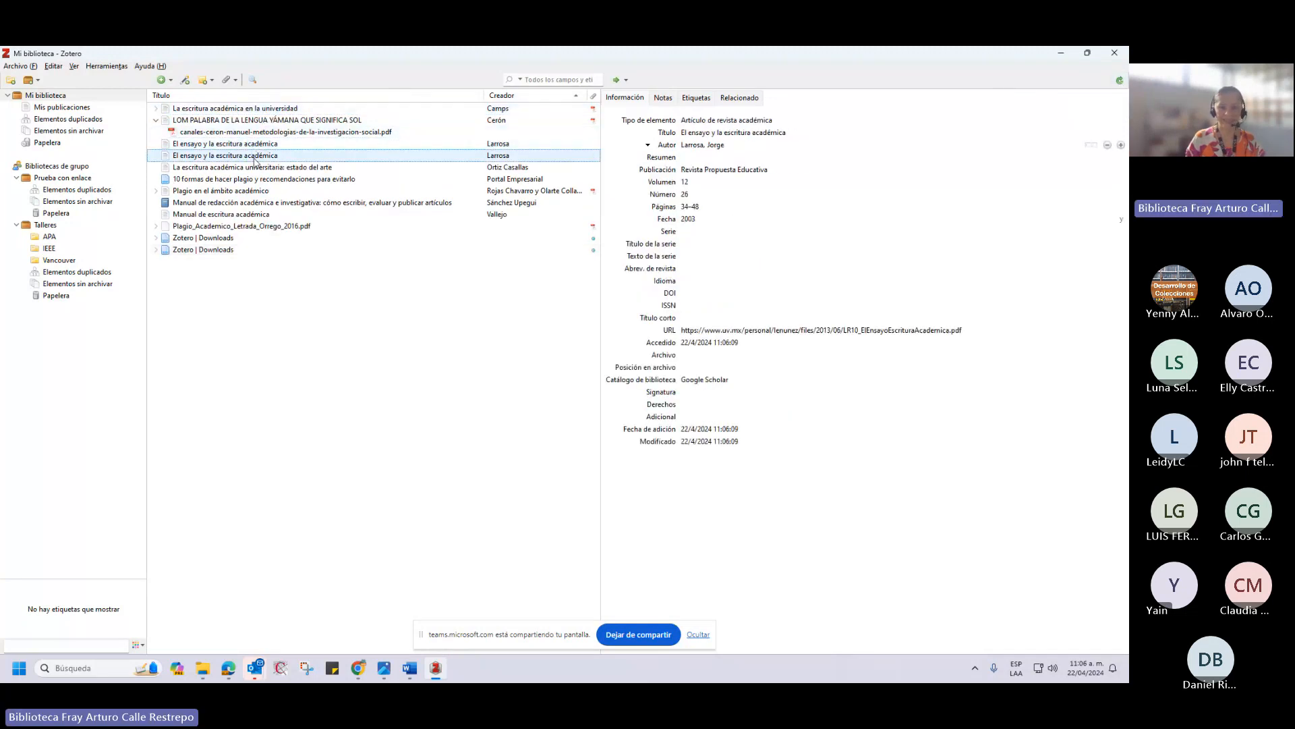
click(257, 168)
click(262, 180)
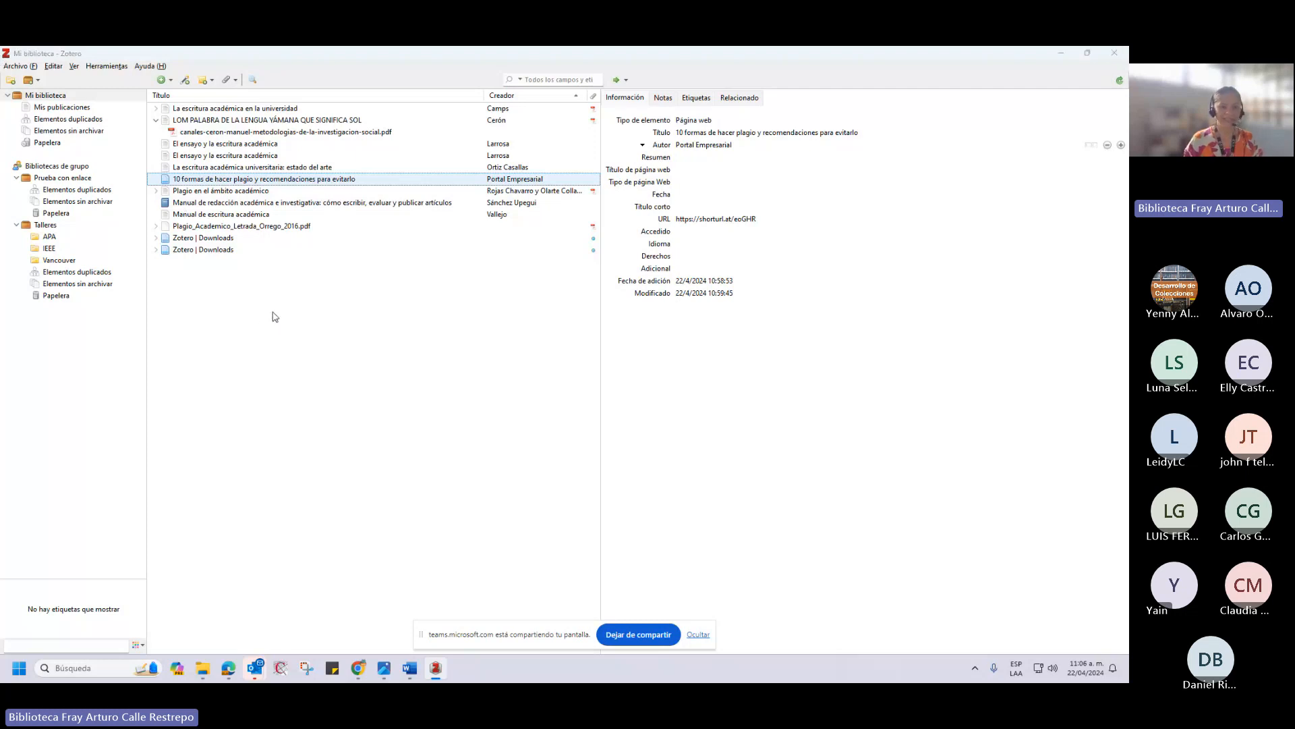
Show the Zotero Connector's list of Google Scholar results in Chrome, close it without saving anything, and return to Zotero.
key(alt+Tab)
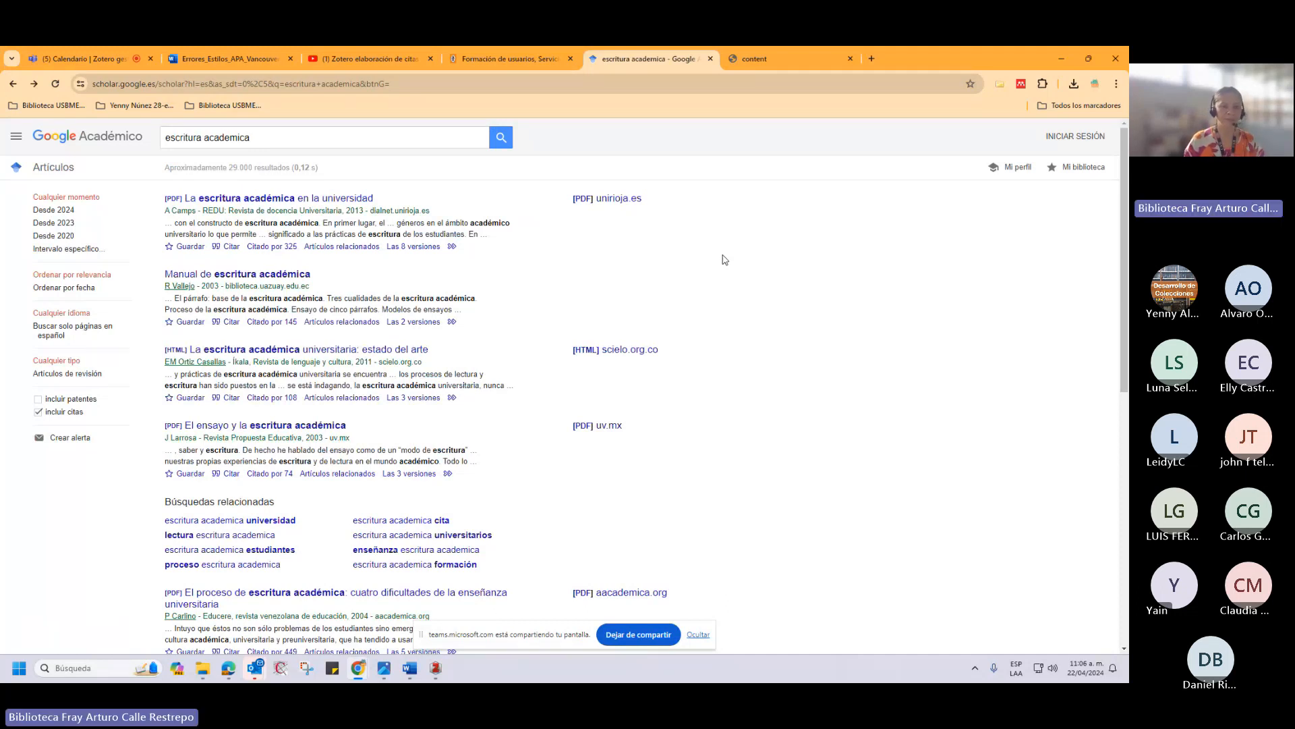
click(1001, 86)
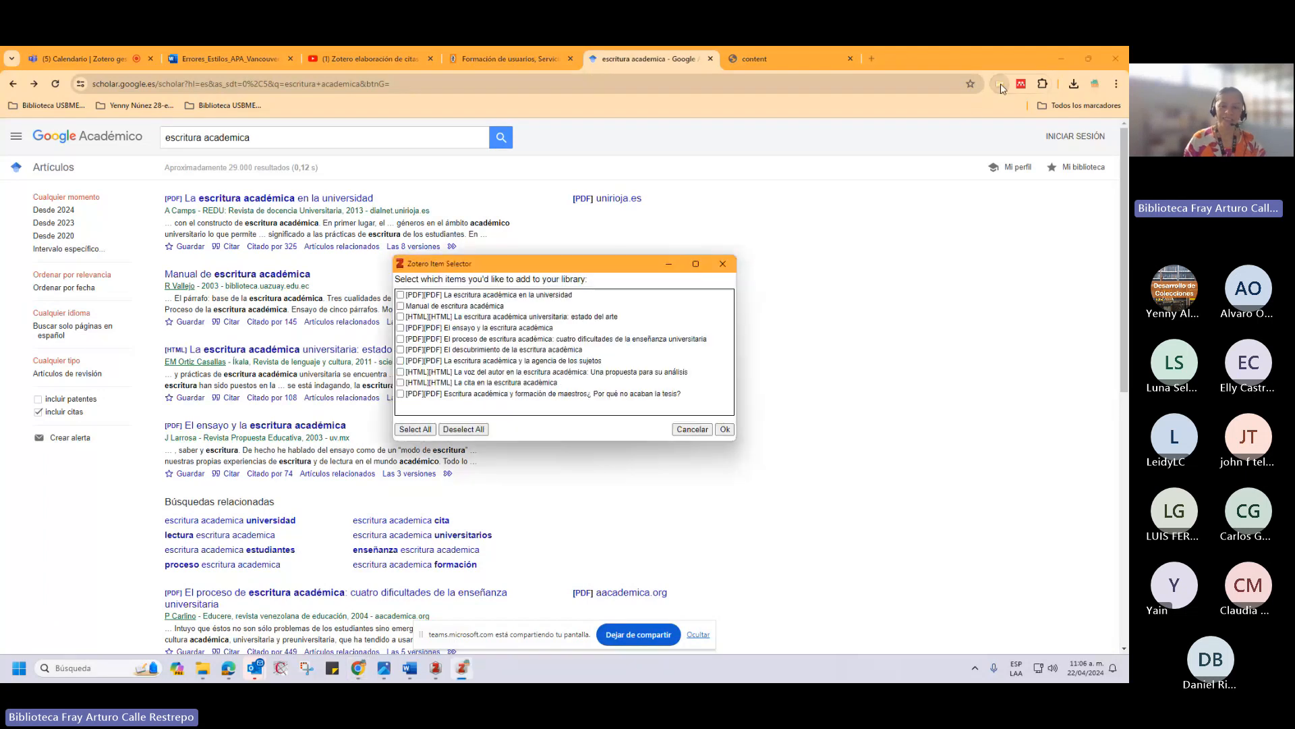
click(723, 263)
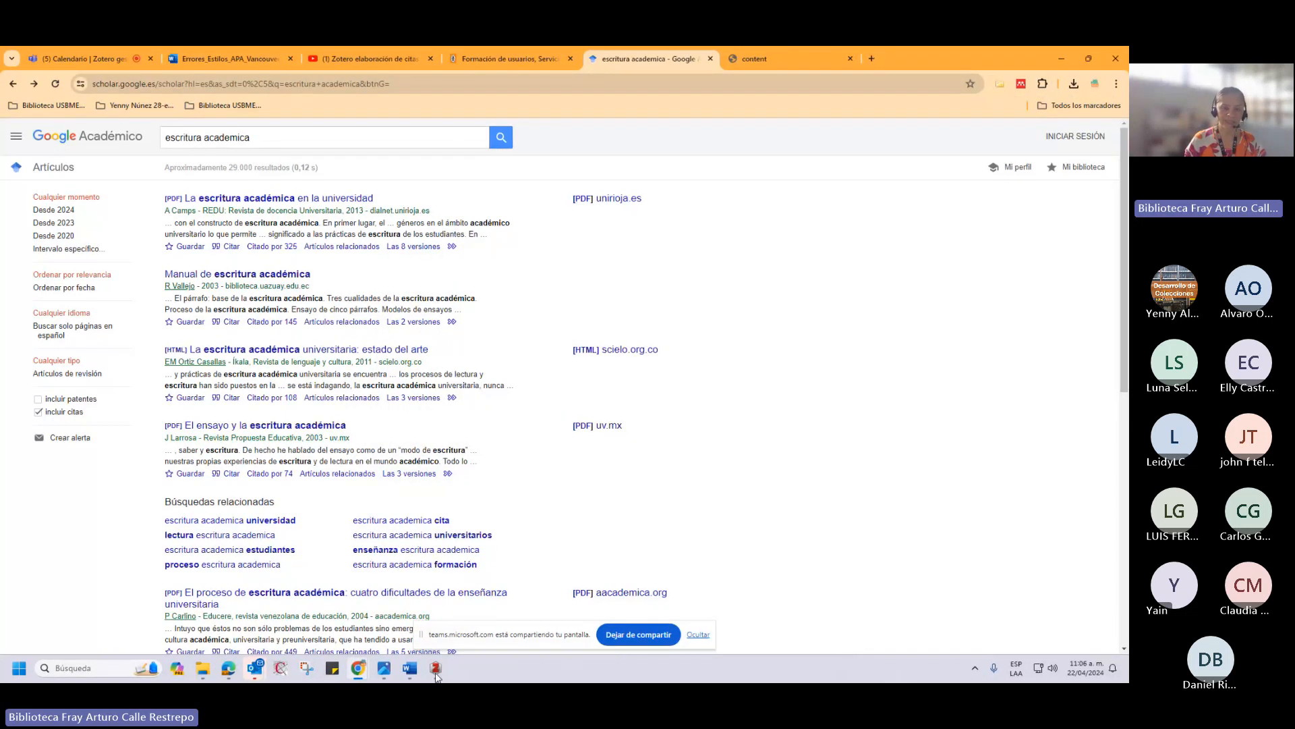
mouse_move(436, 675)
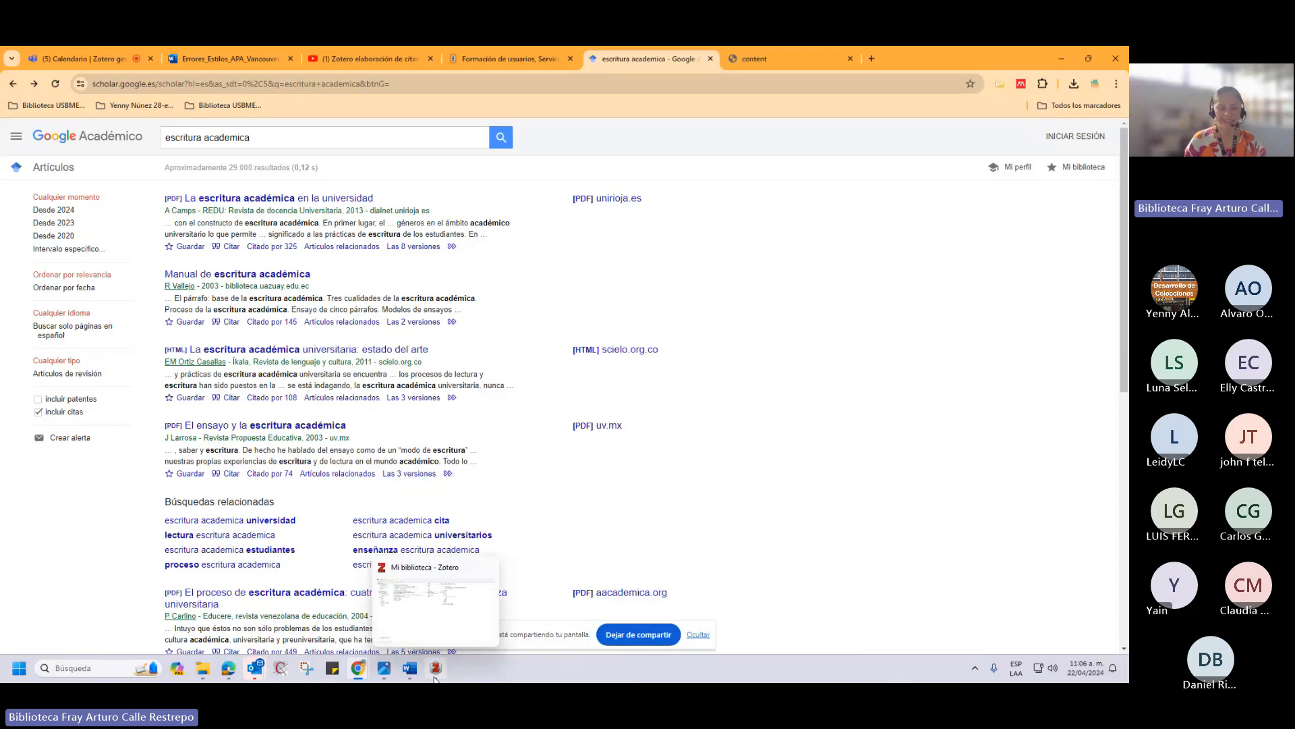
click(412, 604)
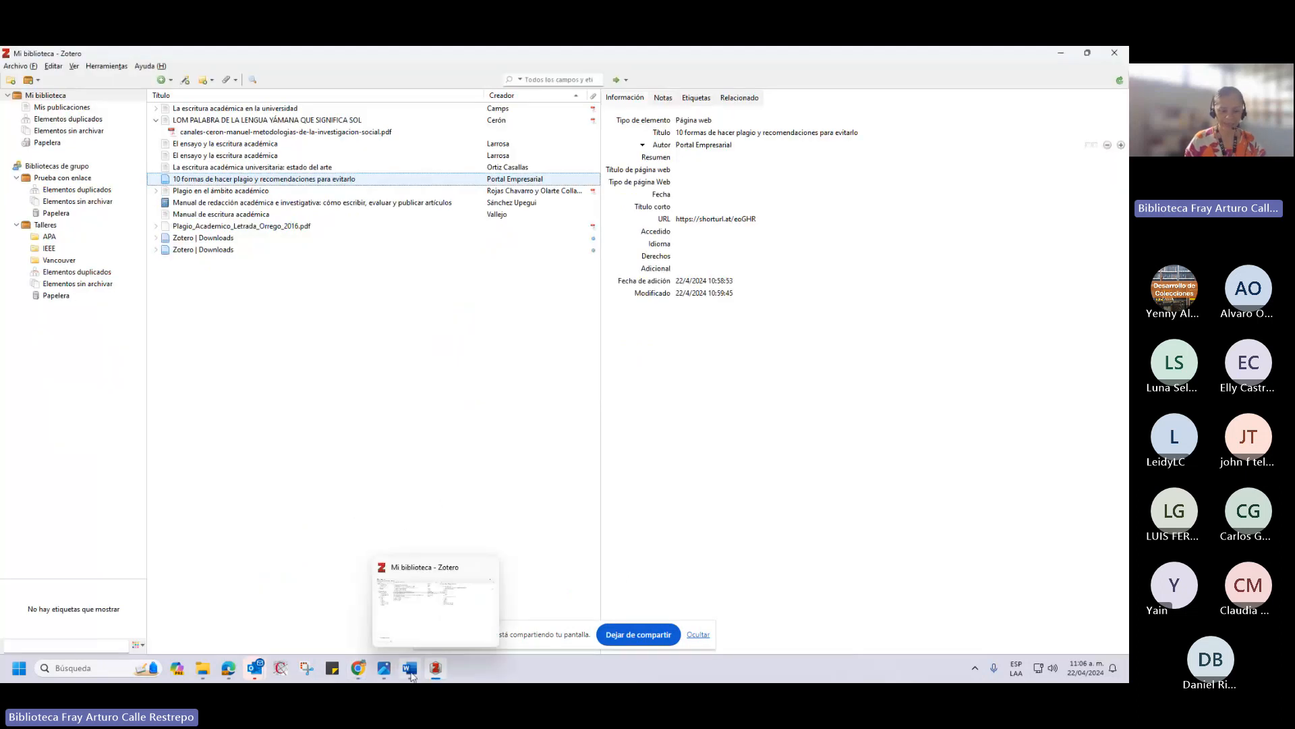
Examine the reference list in the Word document alongside the items in the Zotero library.
mouse_move(410, 668)
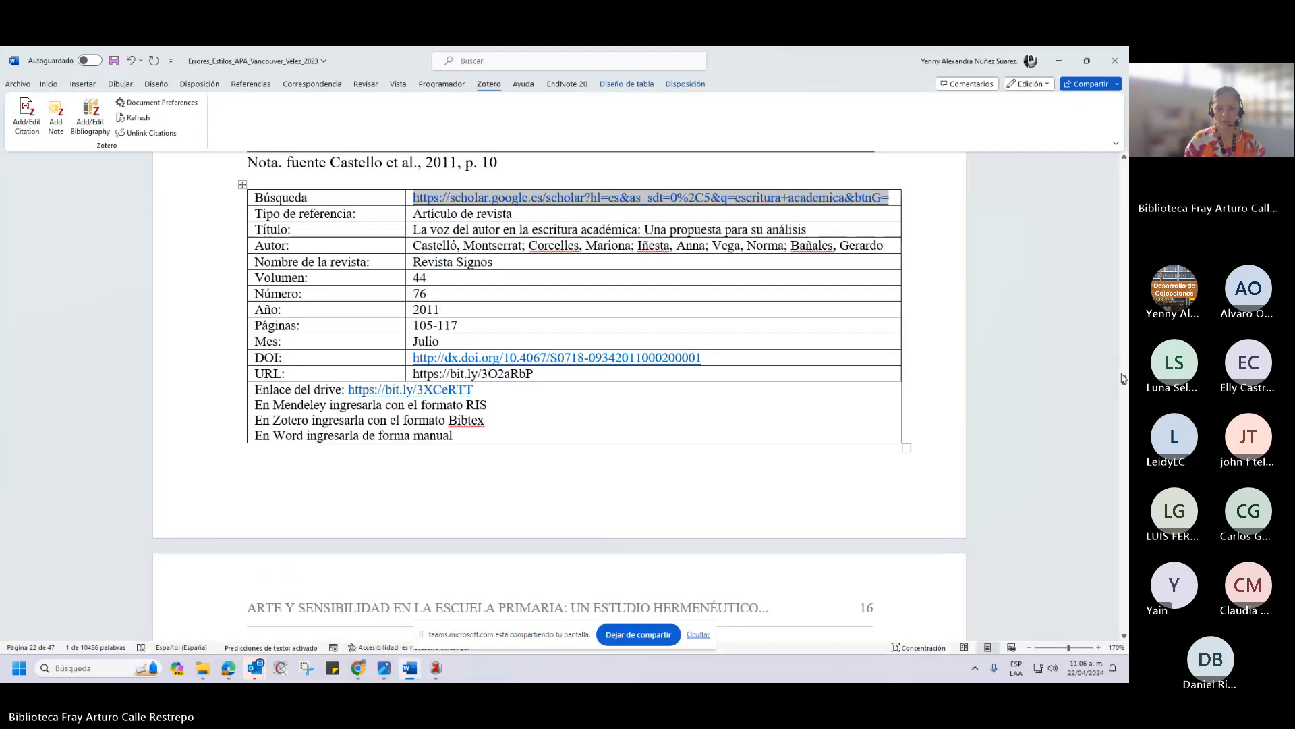
drag(1124, 380, 1125, 424)
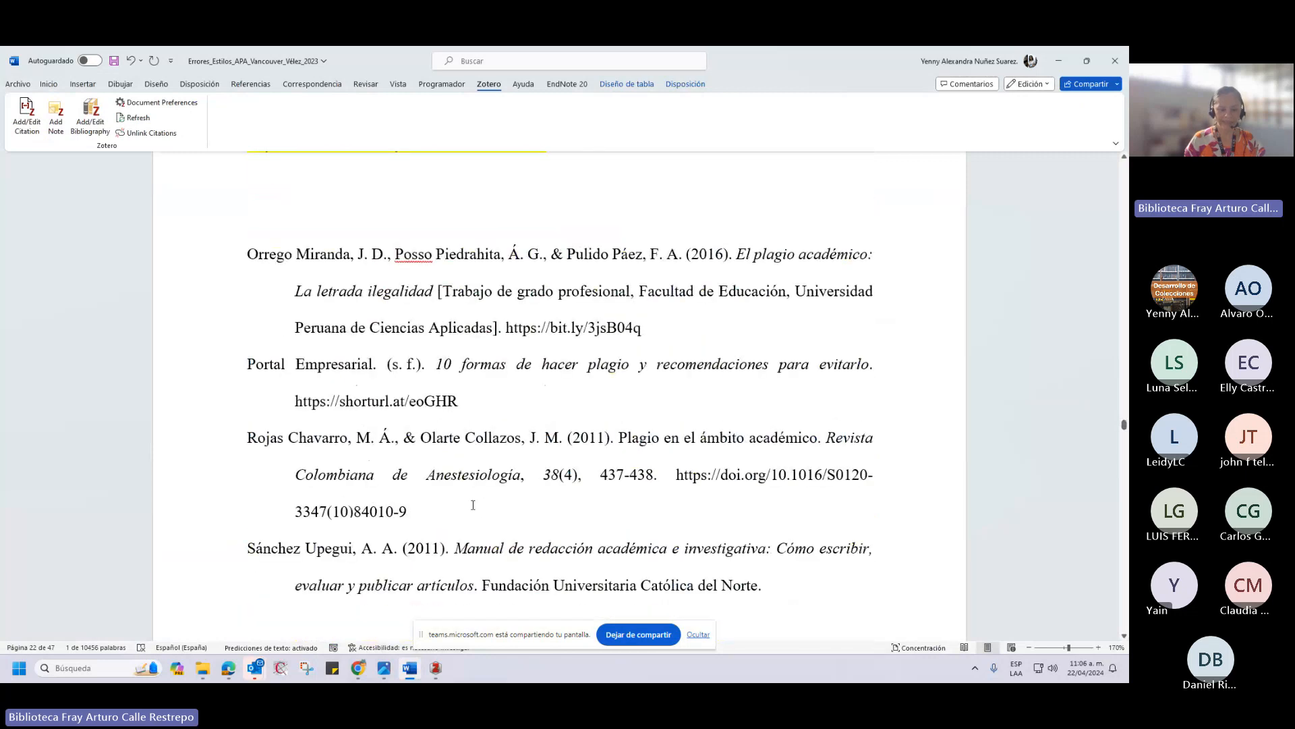
click(435, 667)
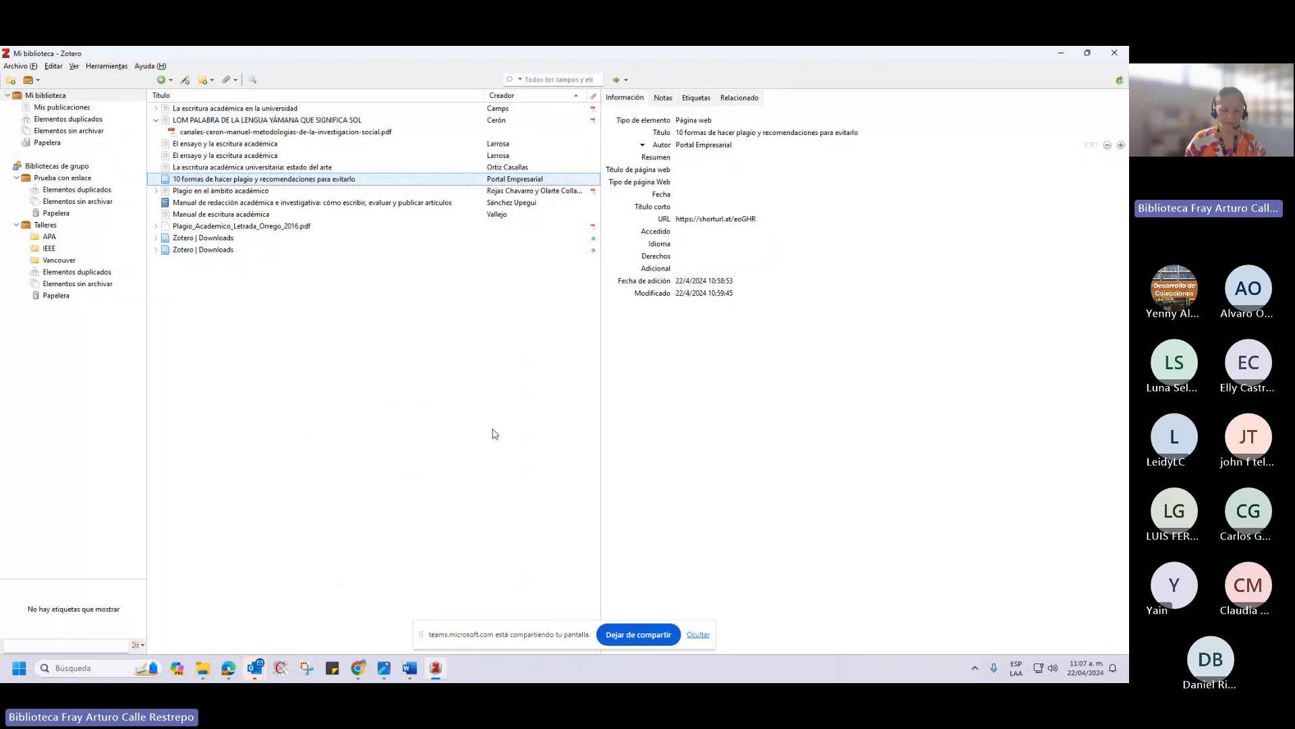
mouse_move(417, 661)
click(409, 607)
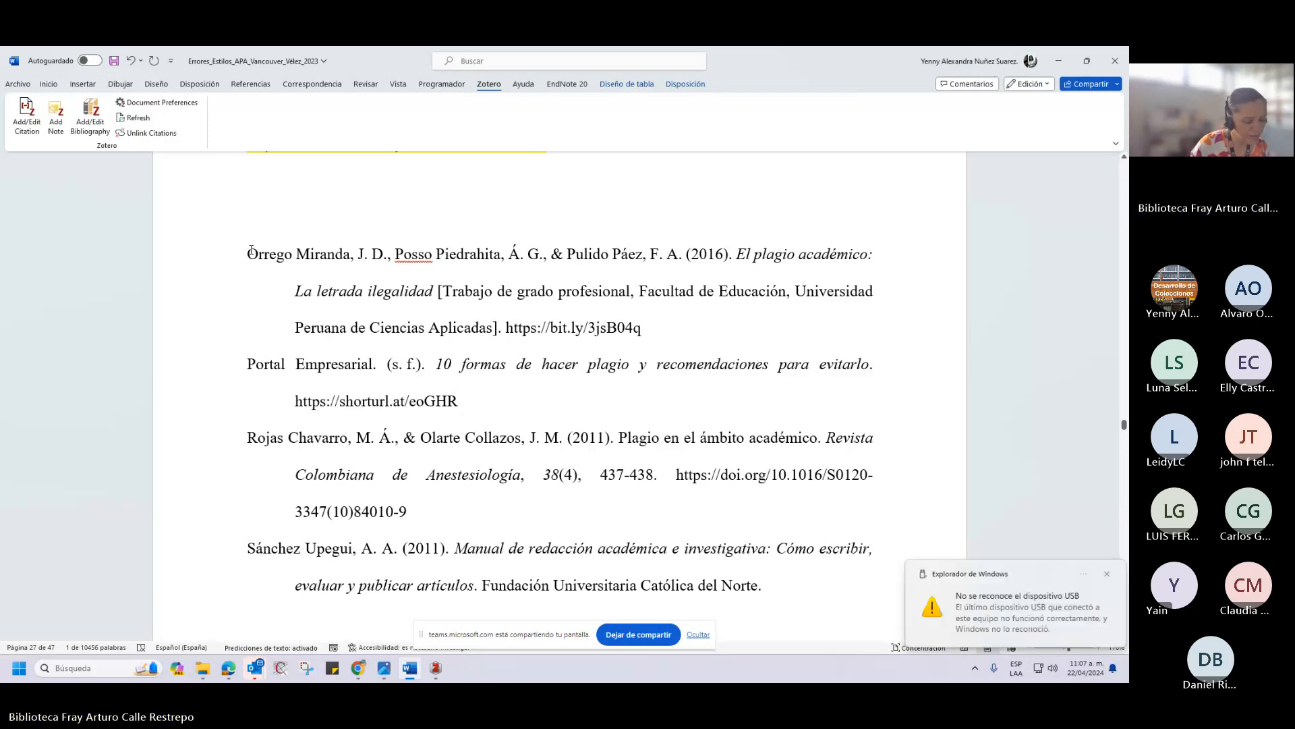
Select the references from "El plagio académico: La letrada ilegalidad" to "Manual de redacción académica e investigativa" and refresh the document's Zotero citations.
drag(251, 254, 776, 597)
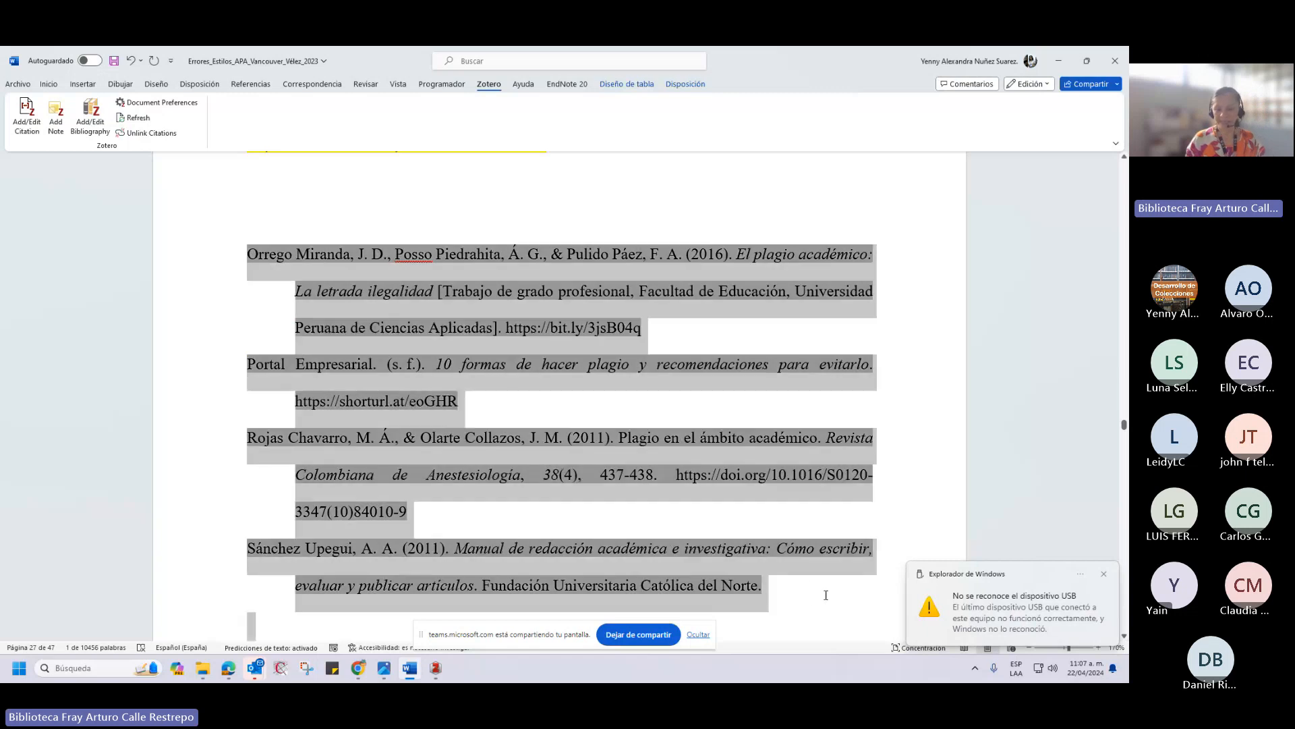
click(777, 593)
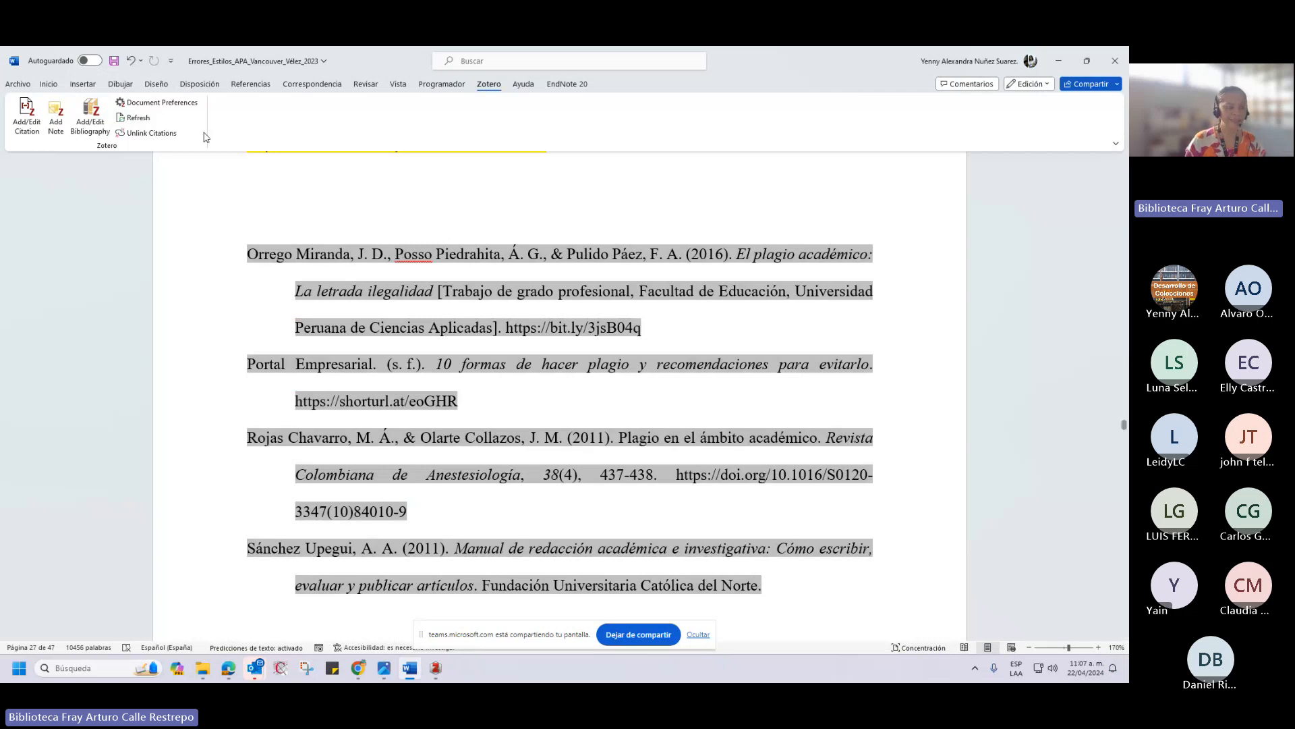
click(135, 119)
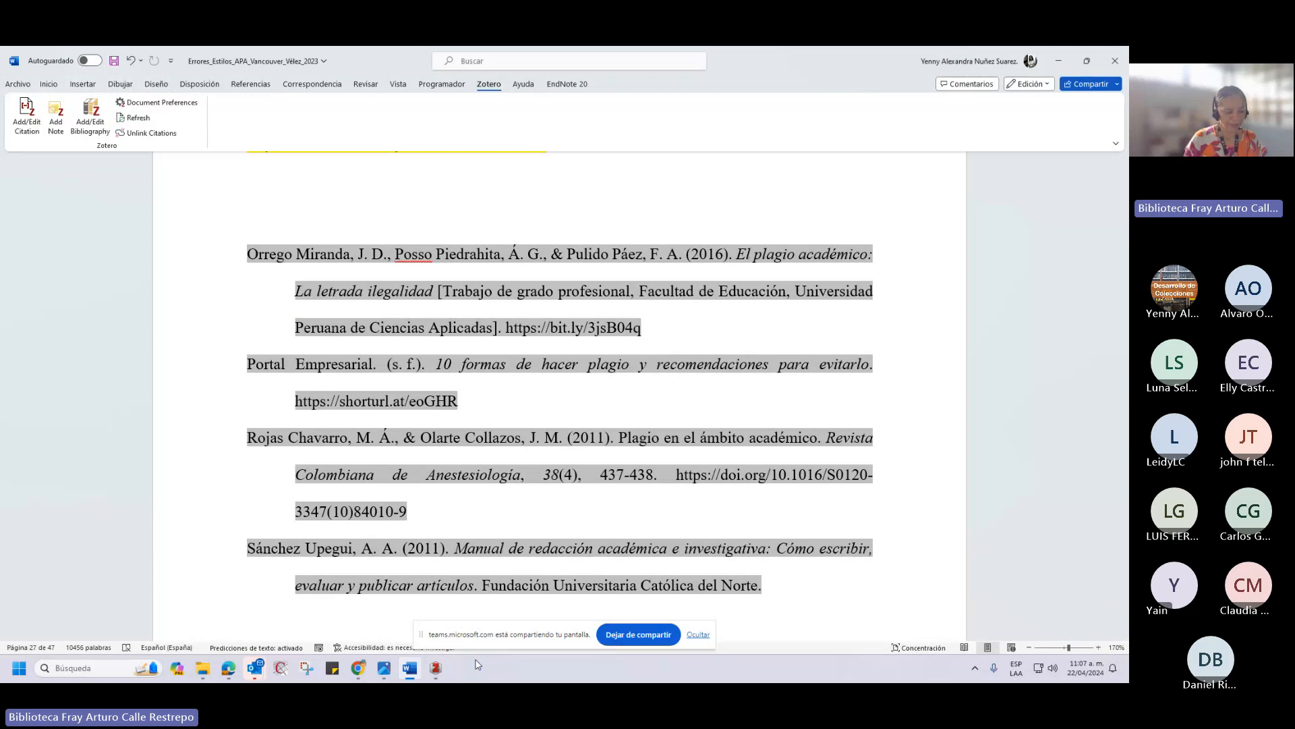
mouse_move(437, 677)
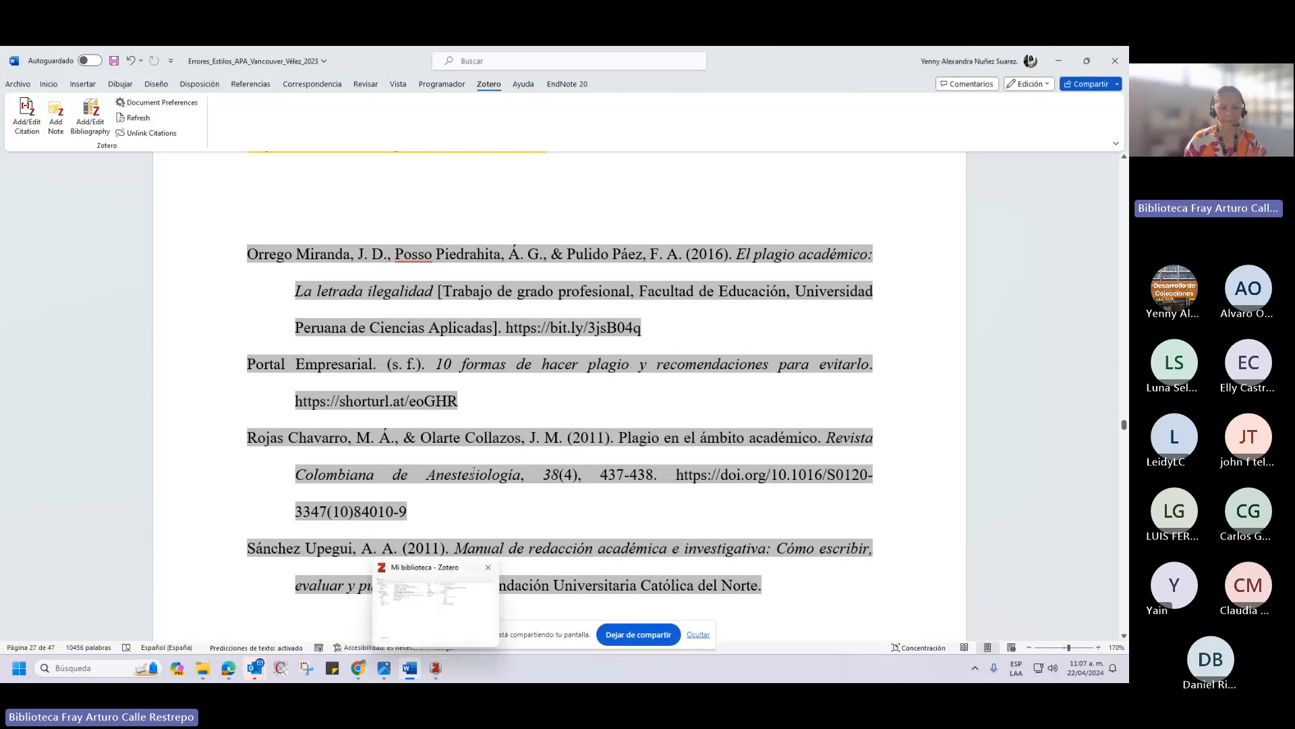
click(494, 408)
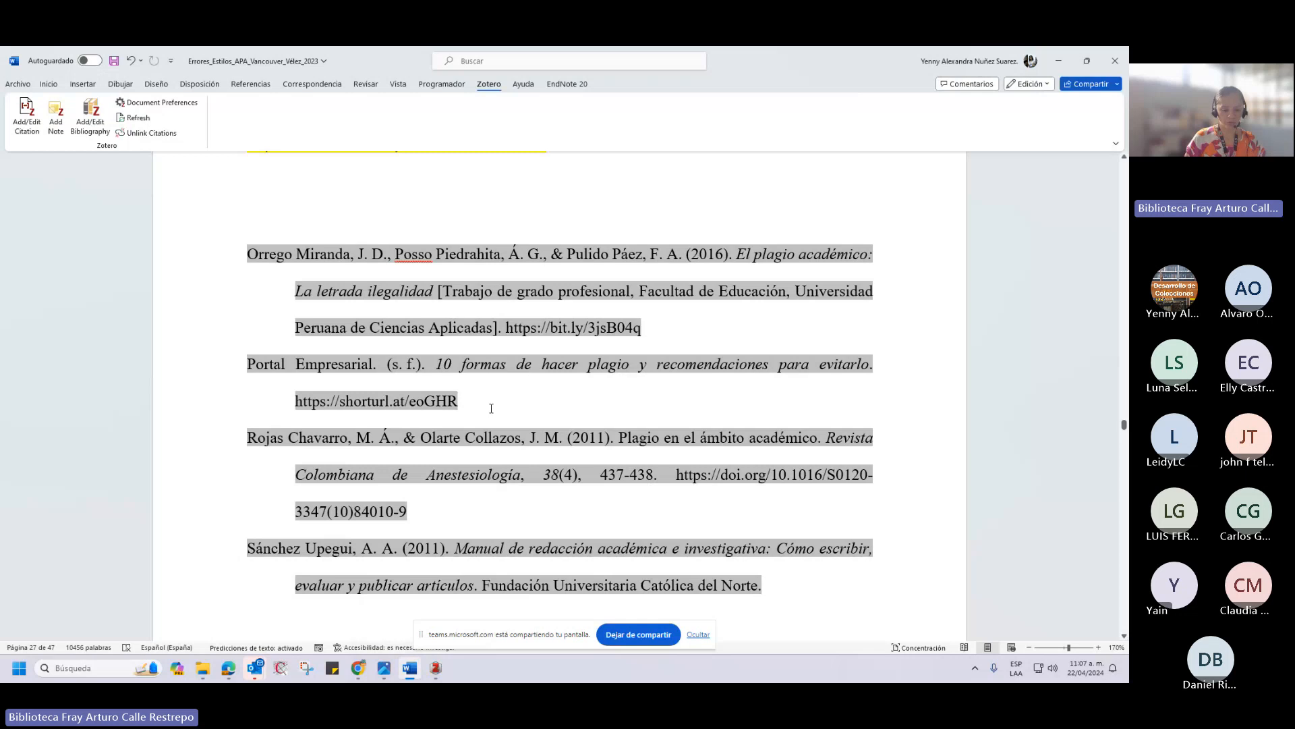
Switch to Chrome, search for "google" in place of the open PDF, and create a blank document in Google Docs.
mouse_move(363, 674)
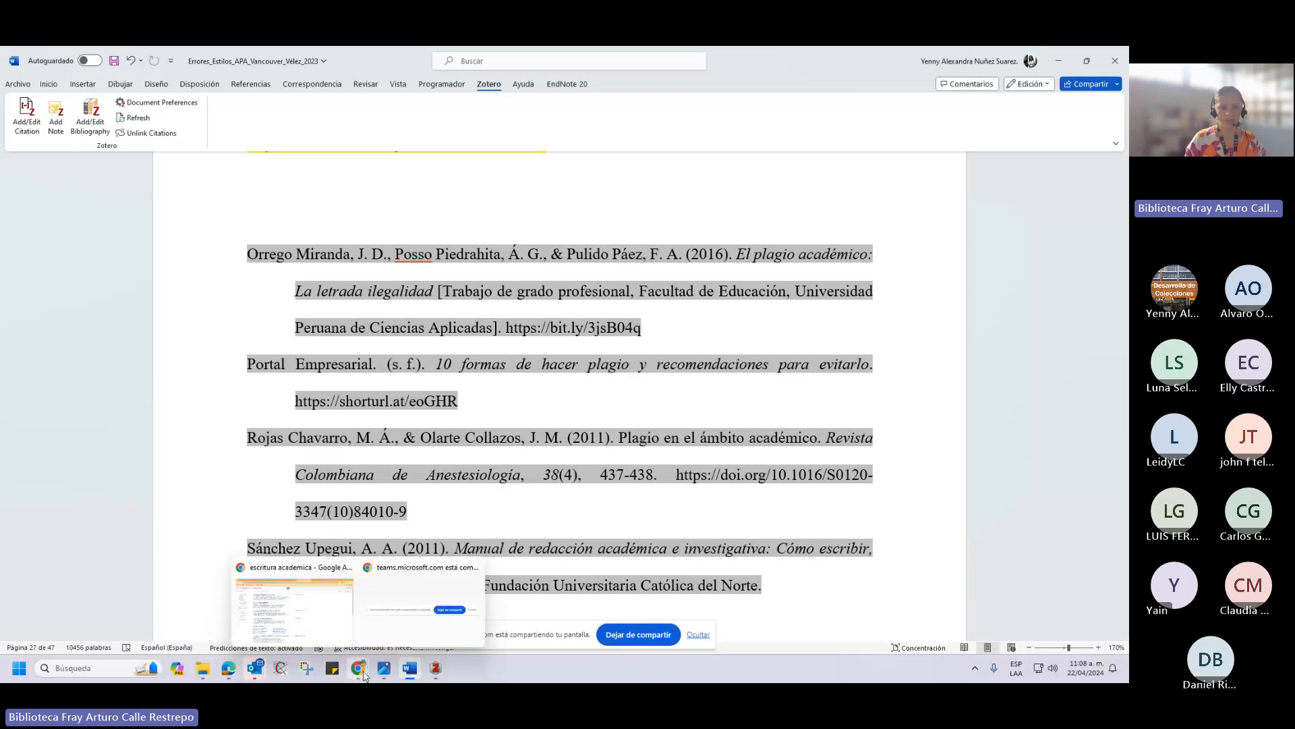
click(293, 608)
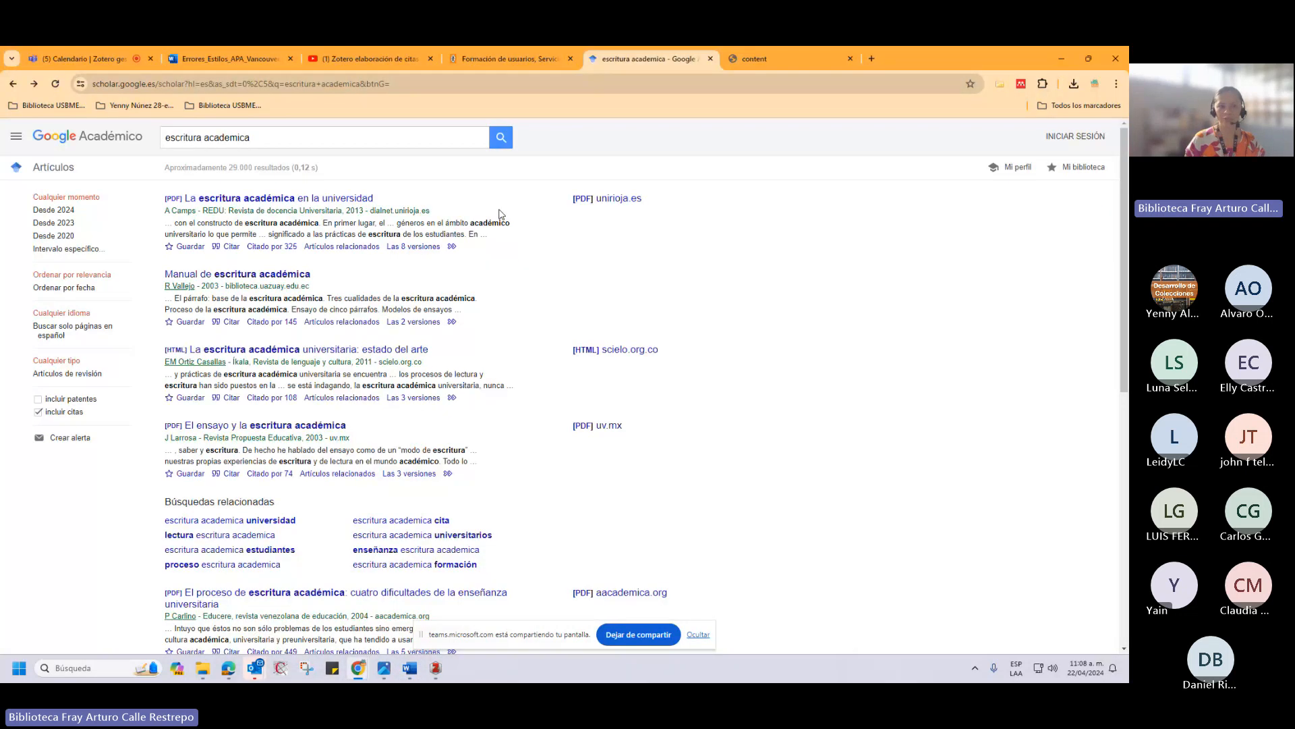
click(208, 54)
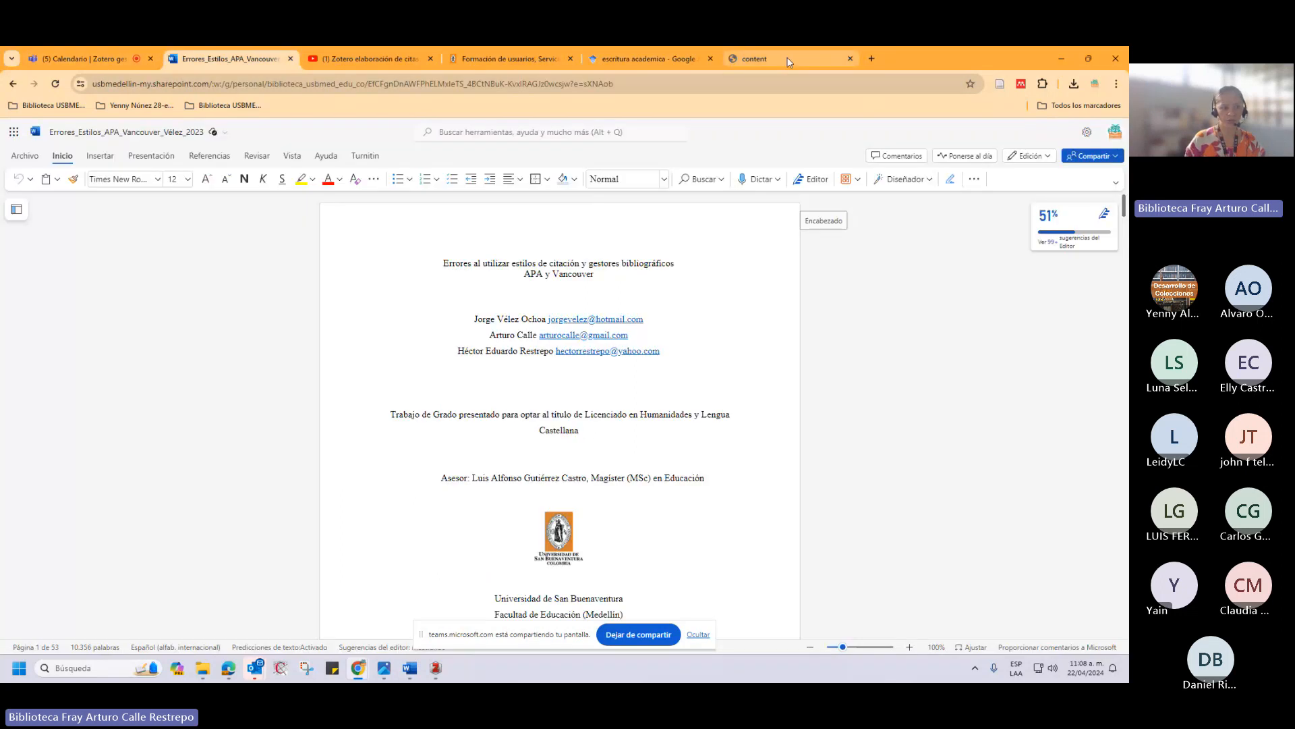
click(788, 60)
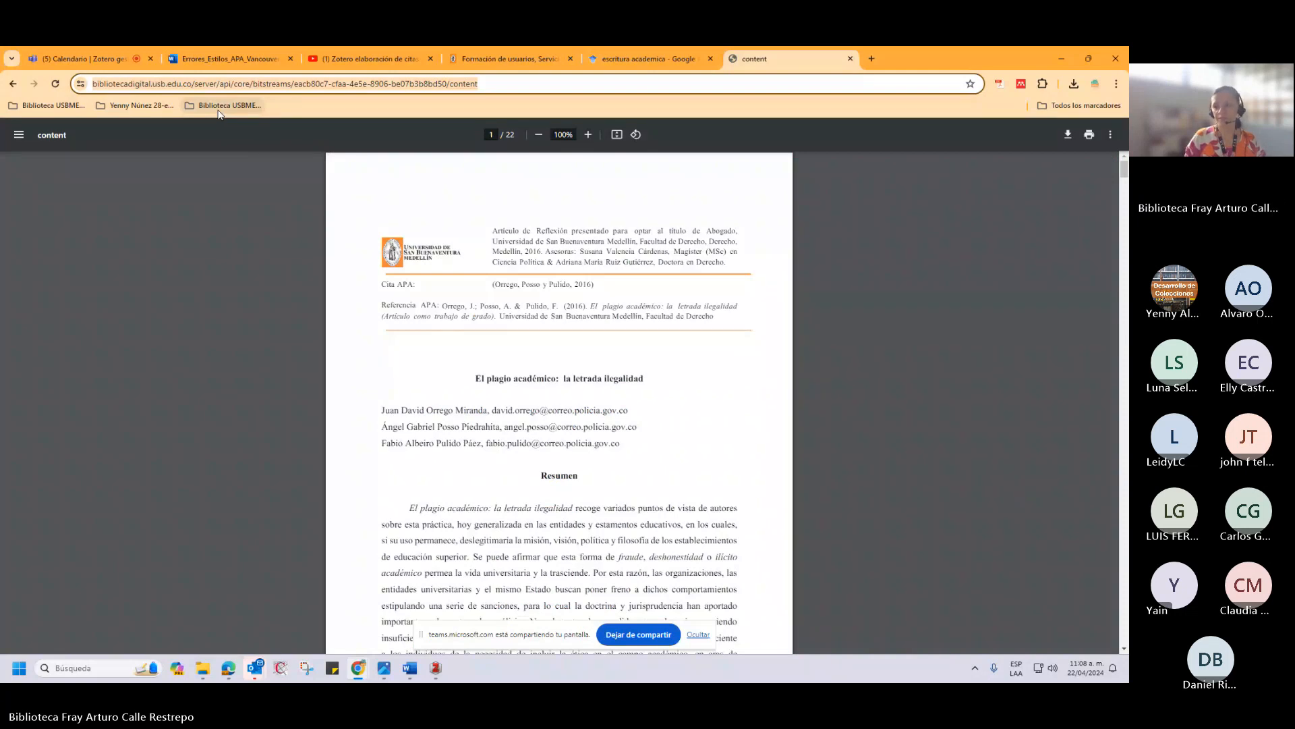
text(google)
key(Return)
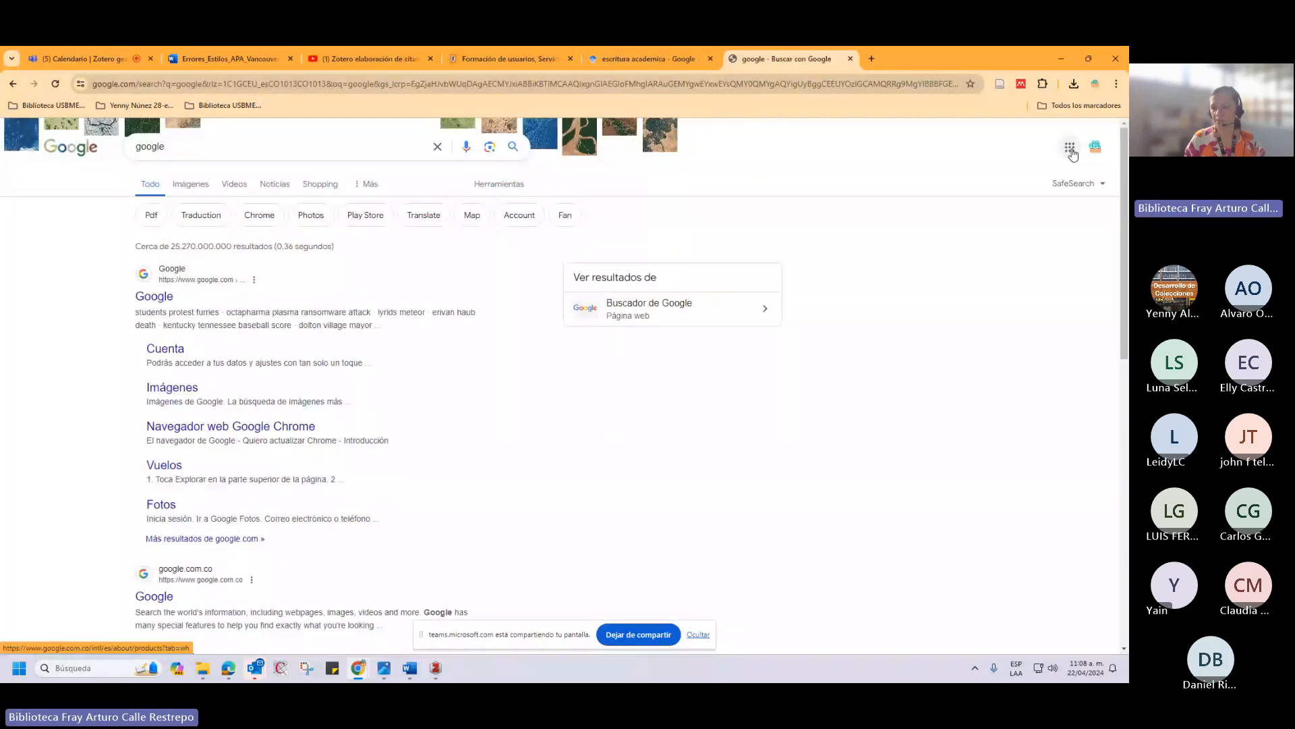
click(1071, 148)
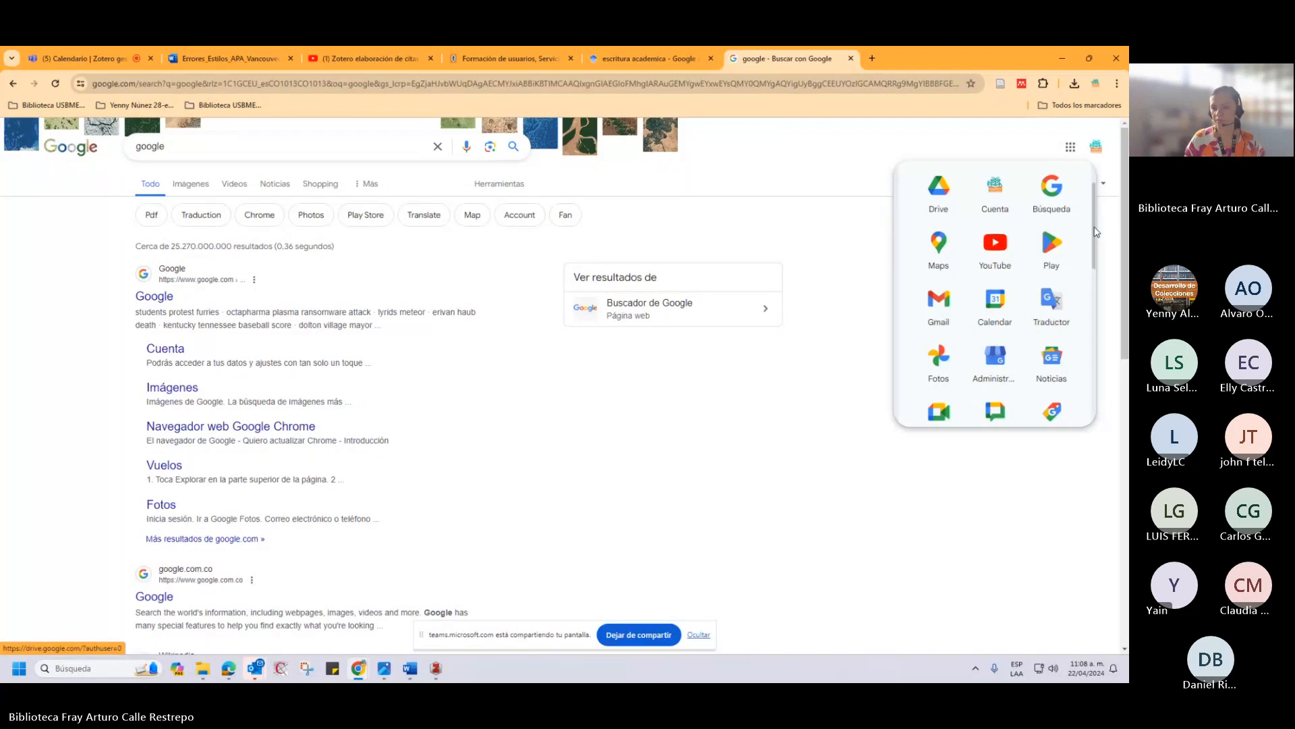
scroll(1096, 232, down, 5)
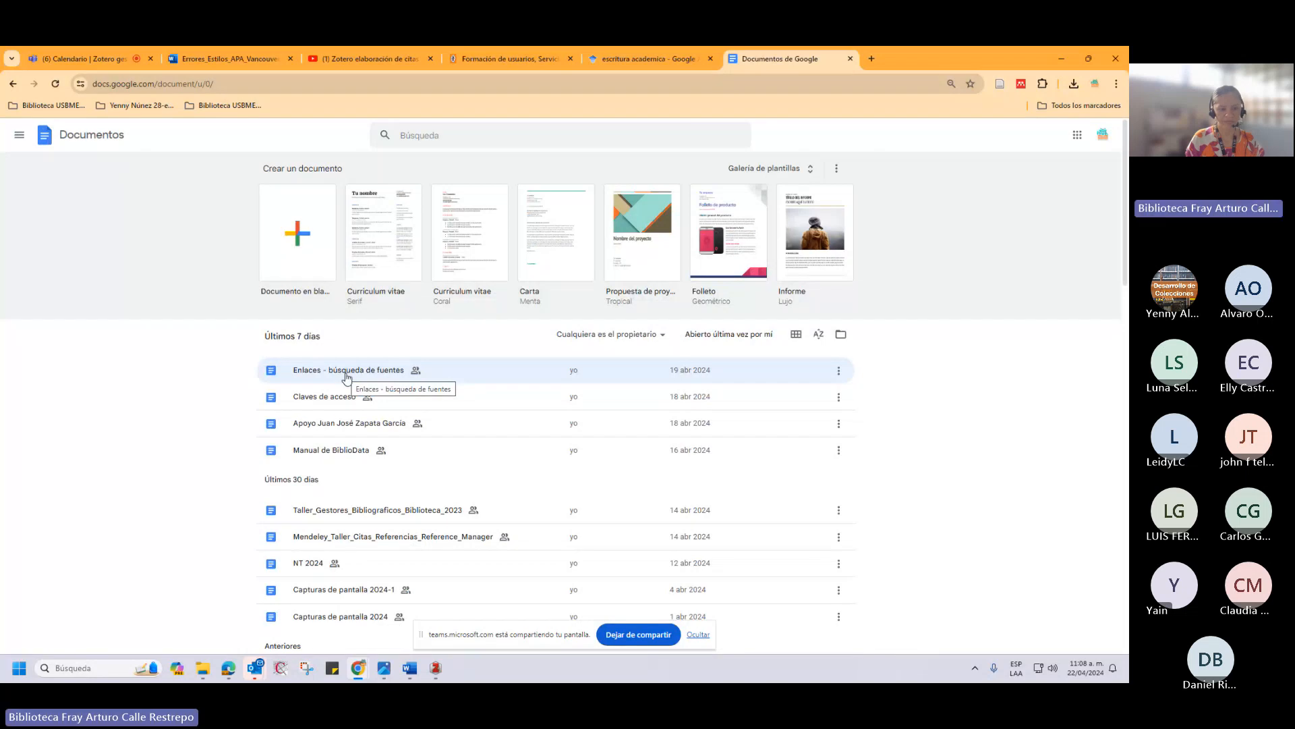
click(289, 275)
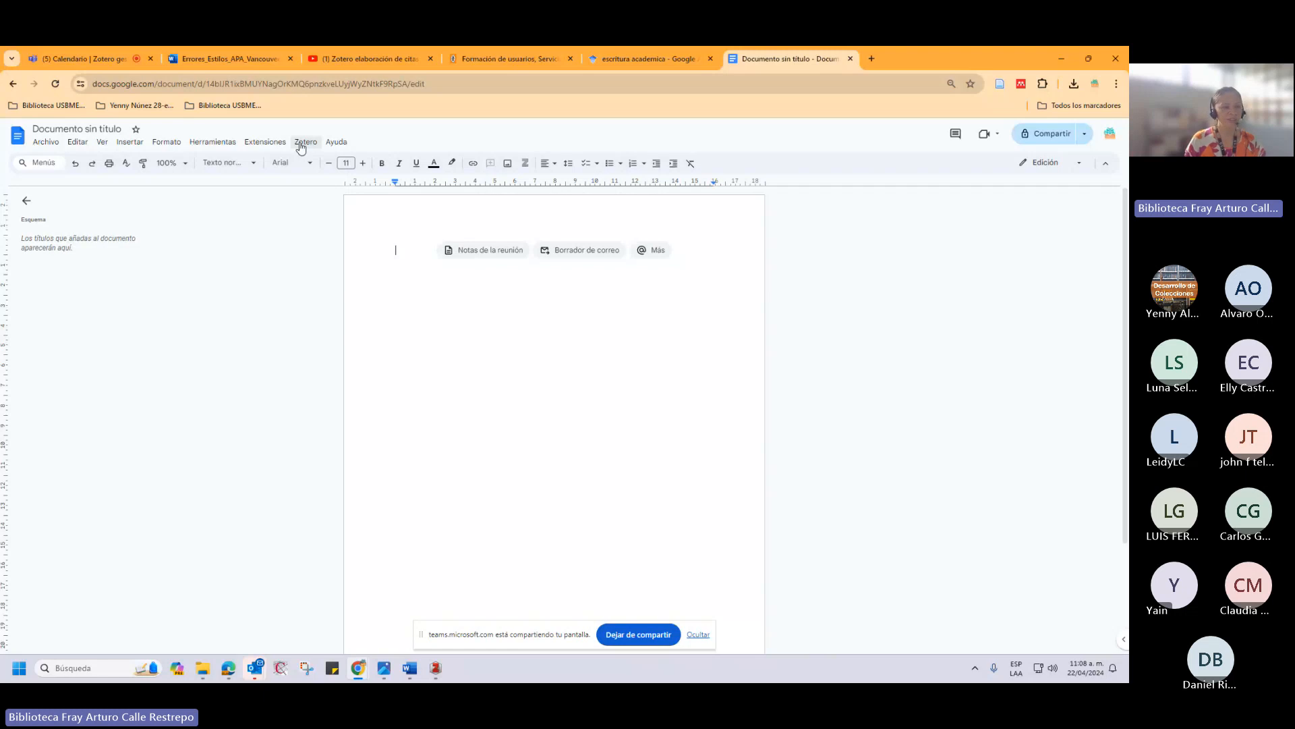
Review the Zotero commands available in the blank Google Docs document.
double_click(413, 255)
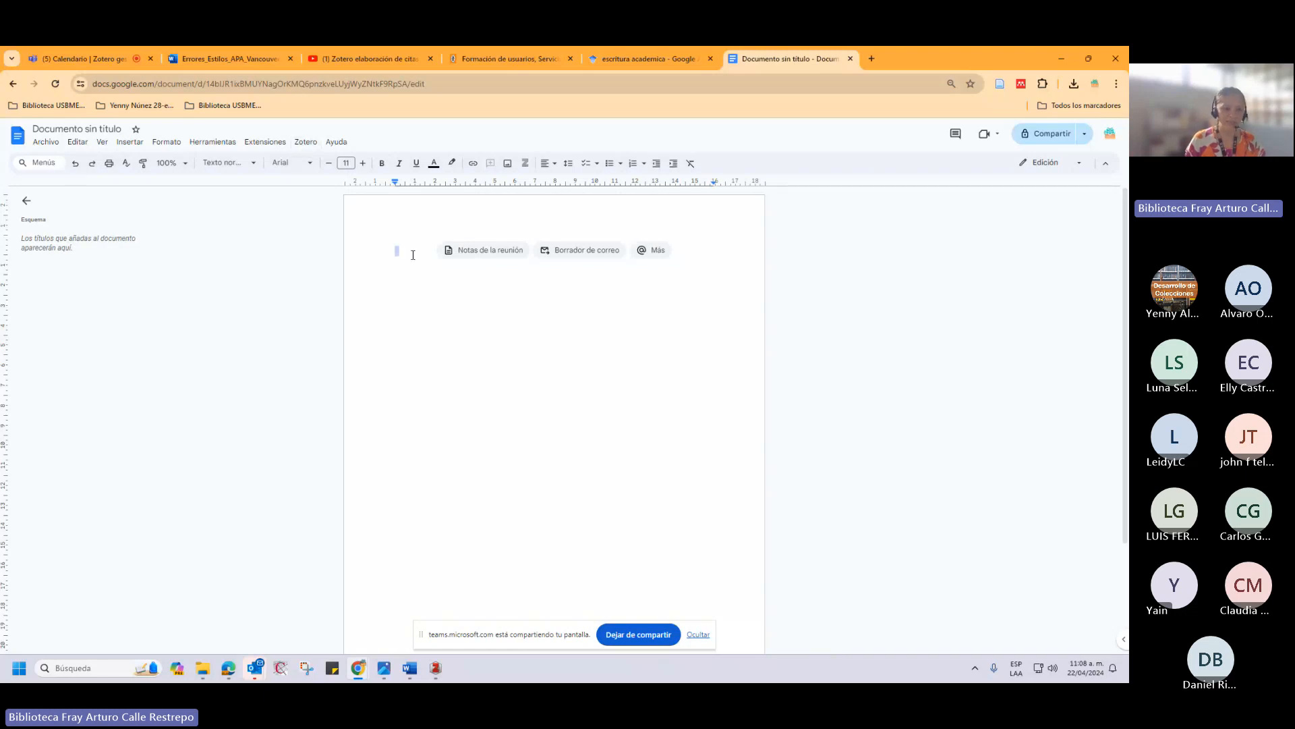
click(304, 144)
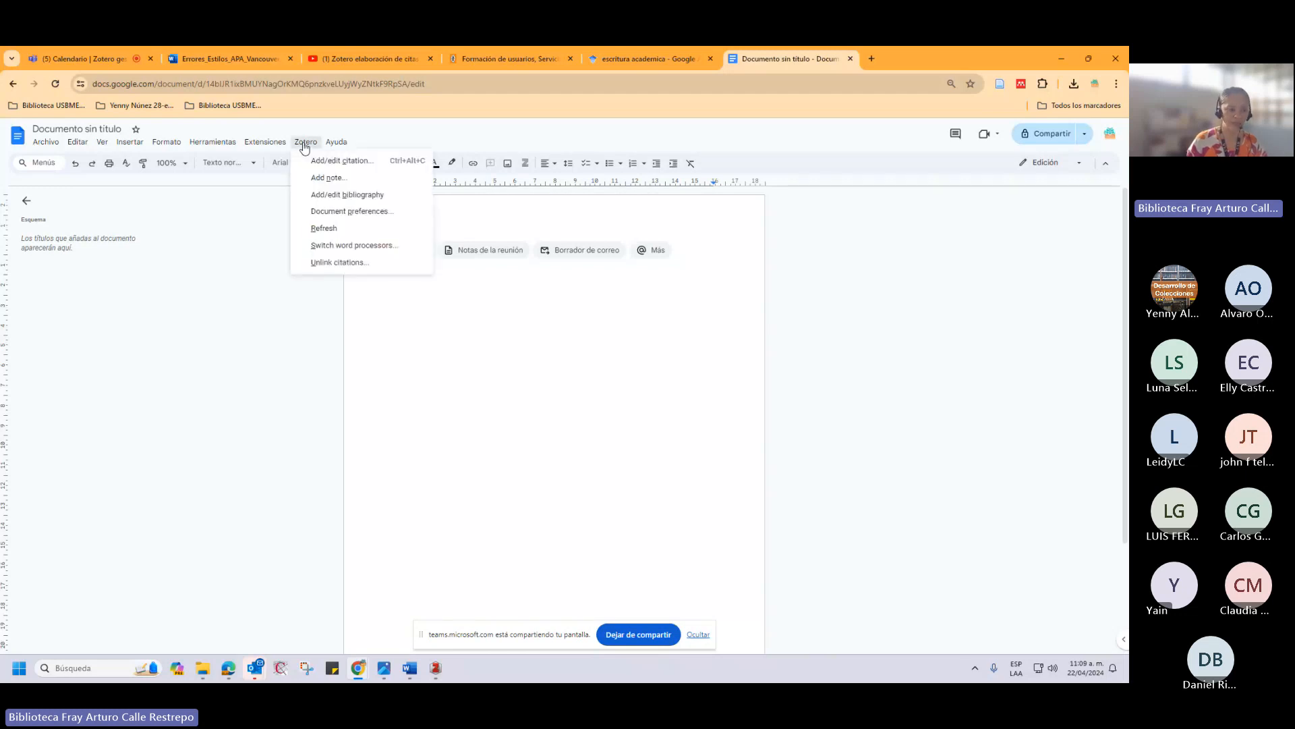
click(336, 142)
click(584, 470)
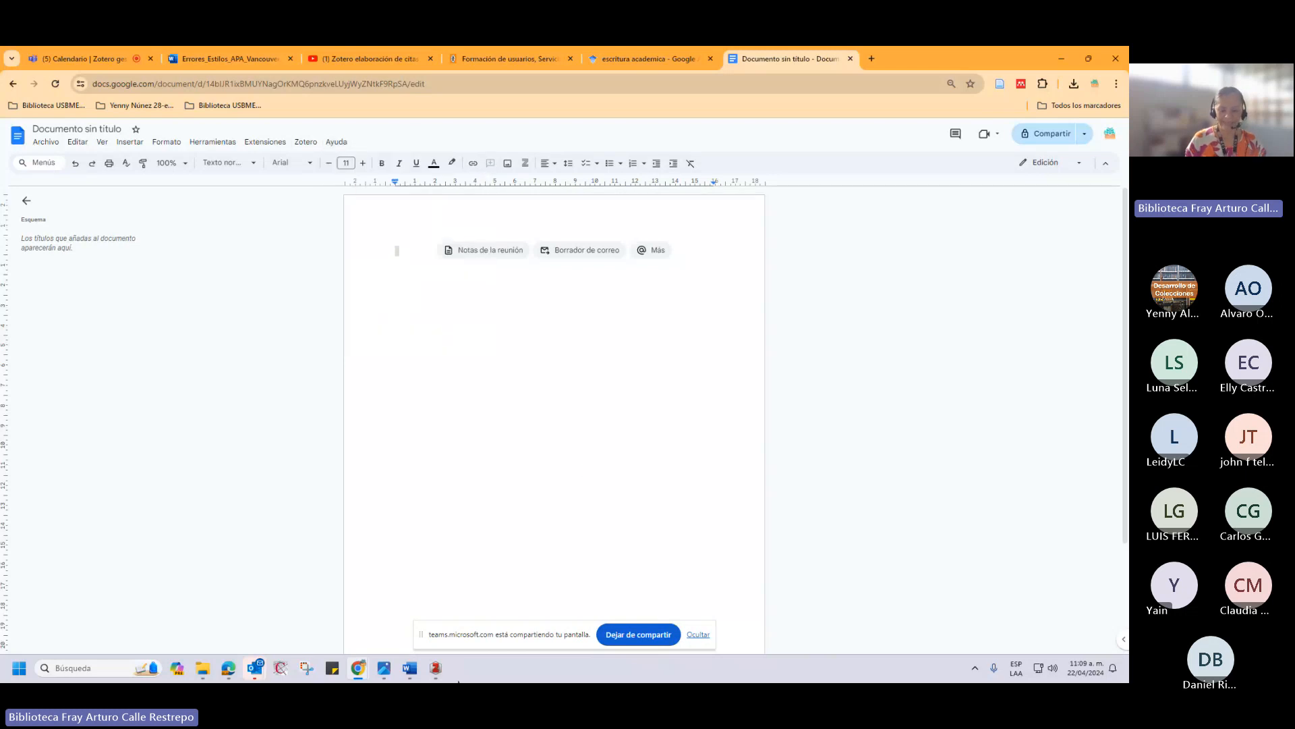
View the Zotero library, the desktop Word document and its online Word copy, and return to the blank Google Docs document.
click(442, 670)
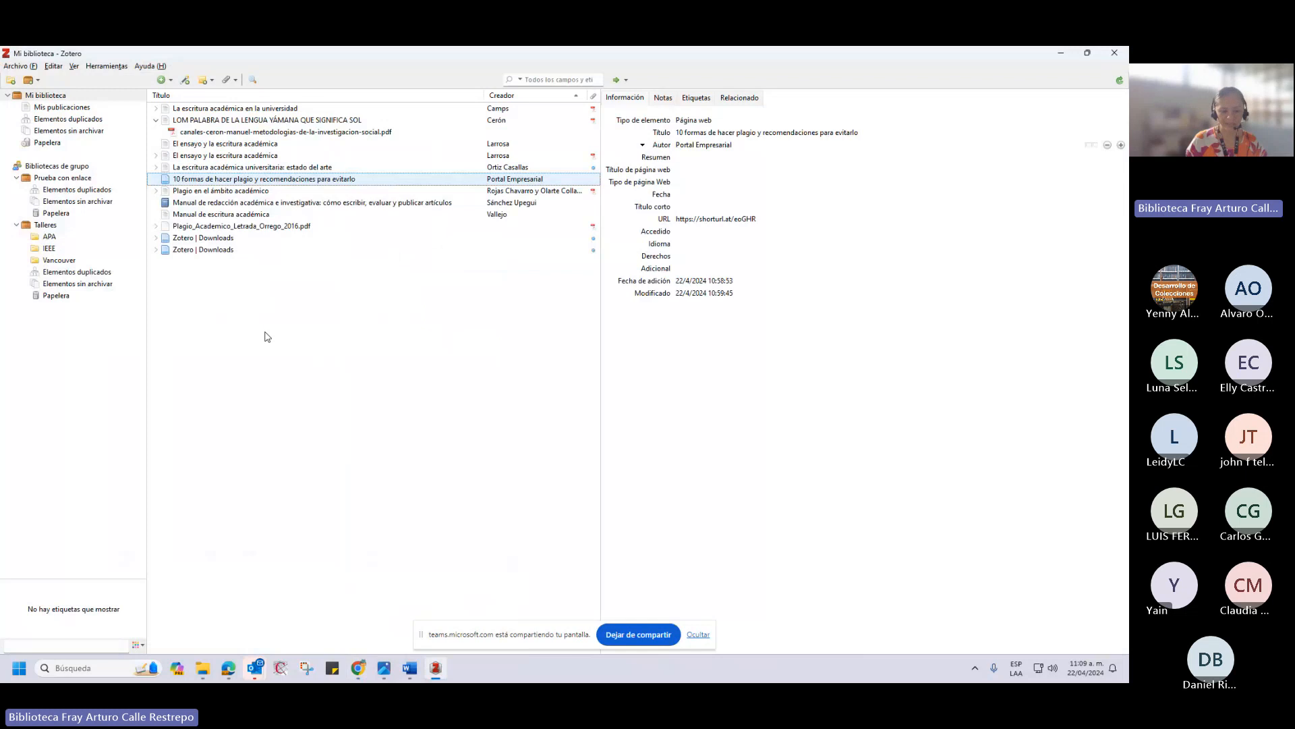
mouse_move(410, 668)
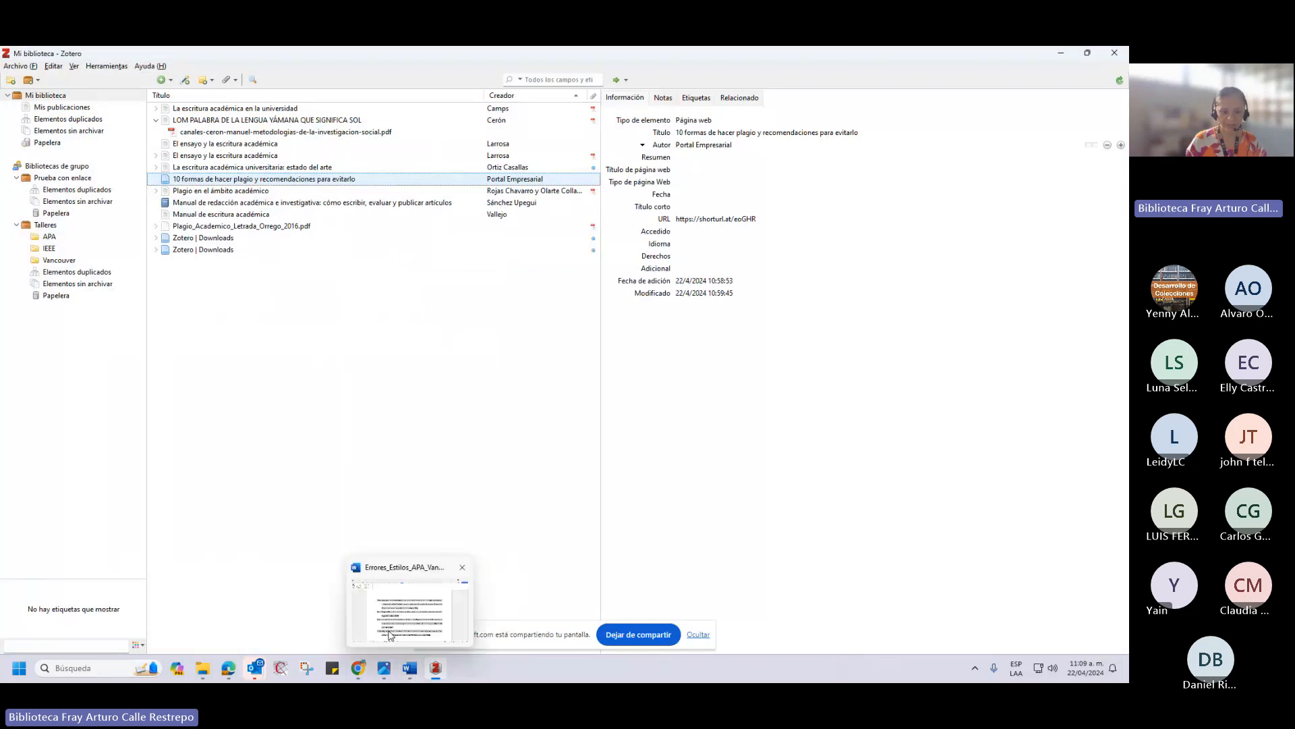
click(389, 634)
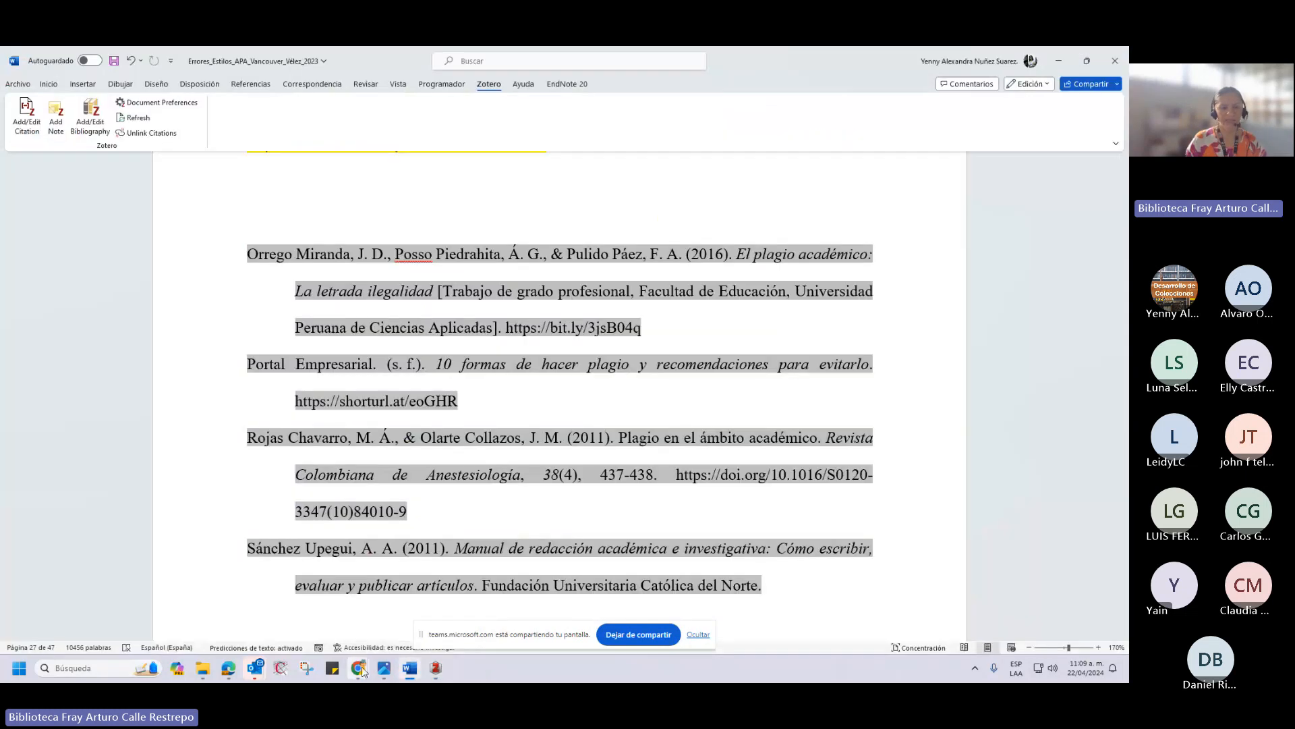
mouse_move(363, 670)
click(317, 626)
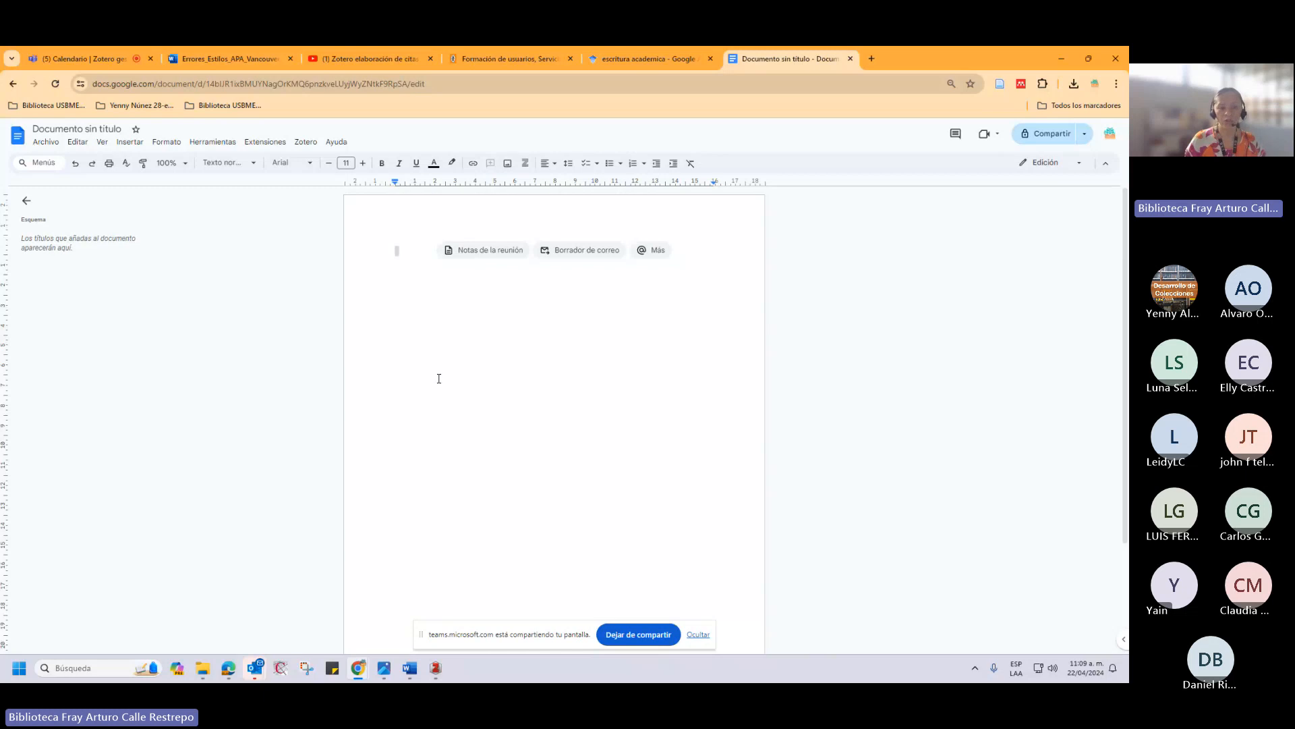
click(207, 57)
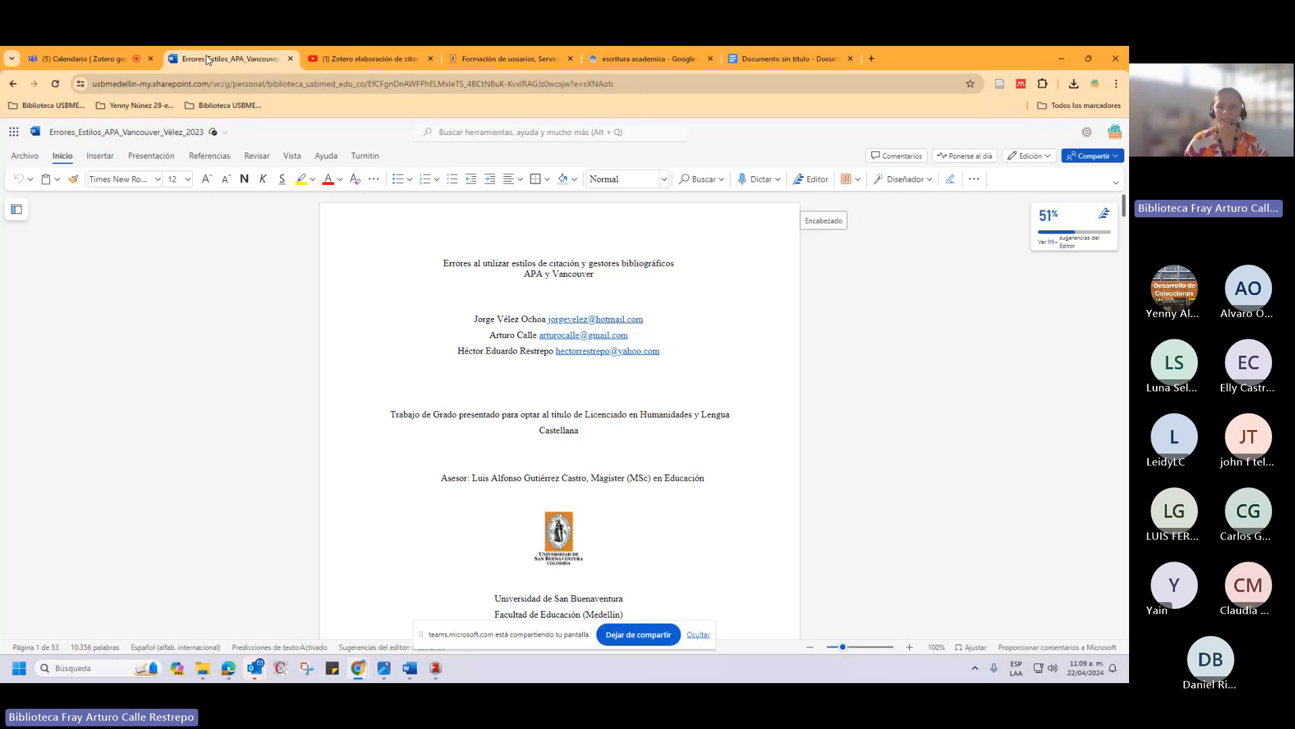
click(786, 59)
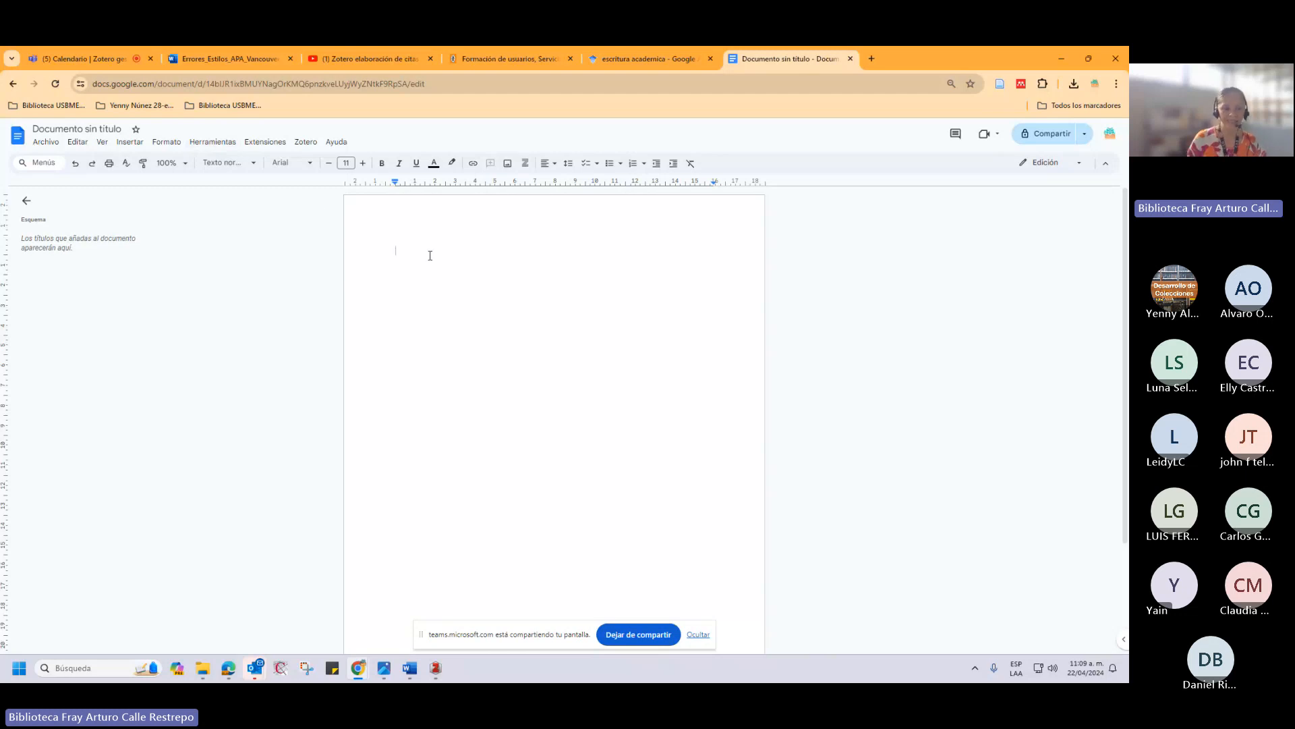
Start adding a Zotero citation in the blank document and authorize Zotero Google Docs Integration with the library's Google account.
click(307, 143)
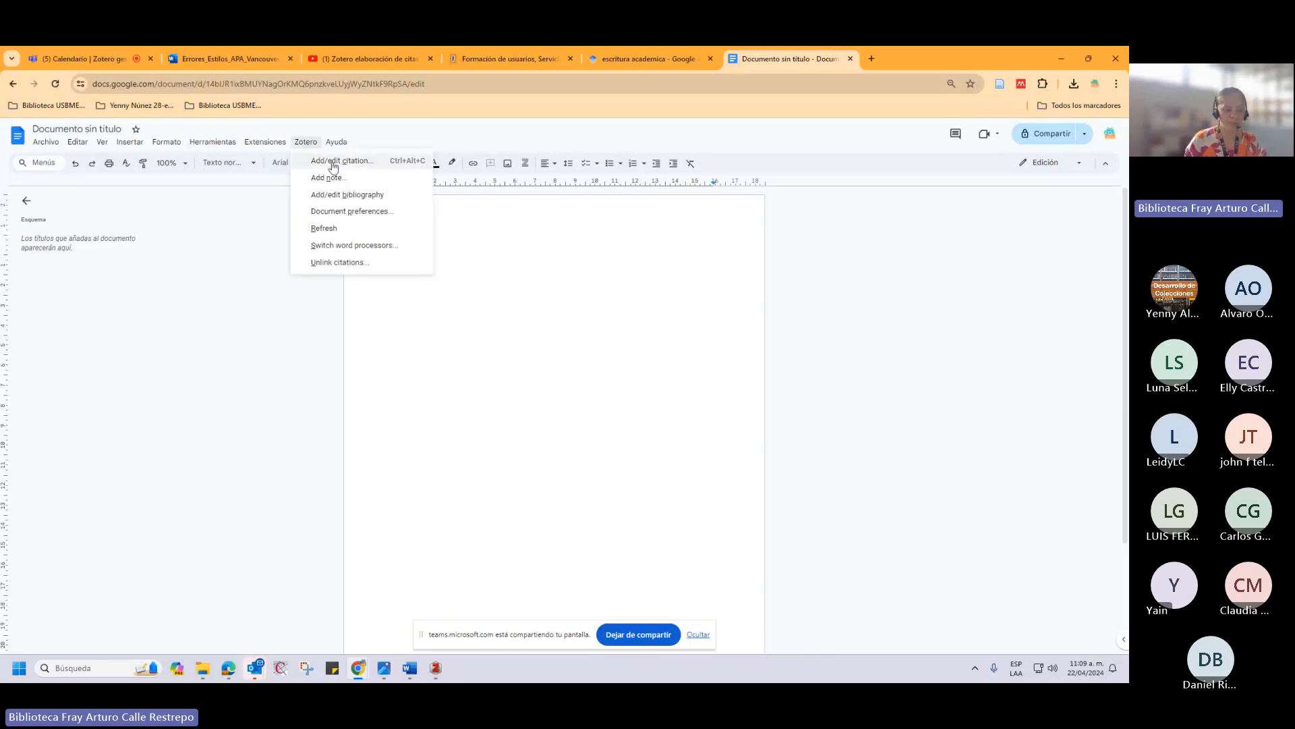
click(332, 162)
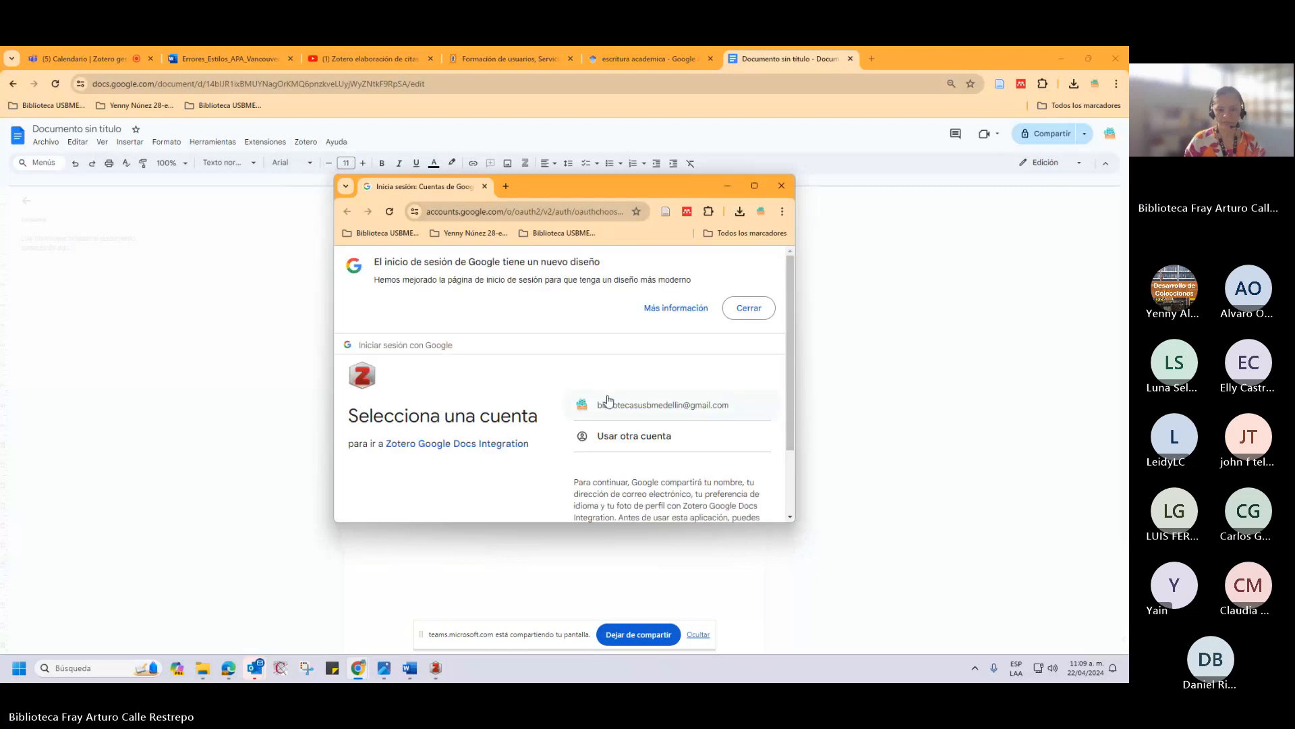
click(655, 413)
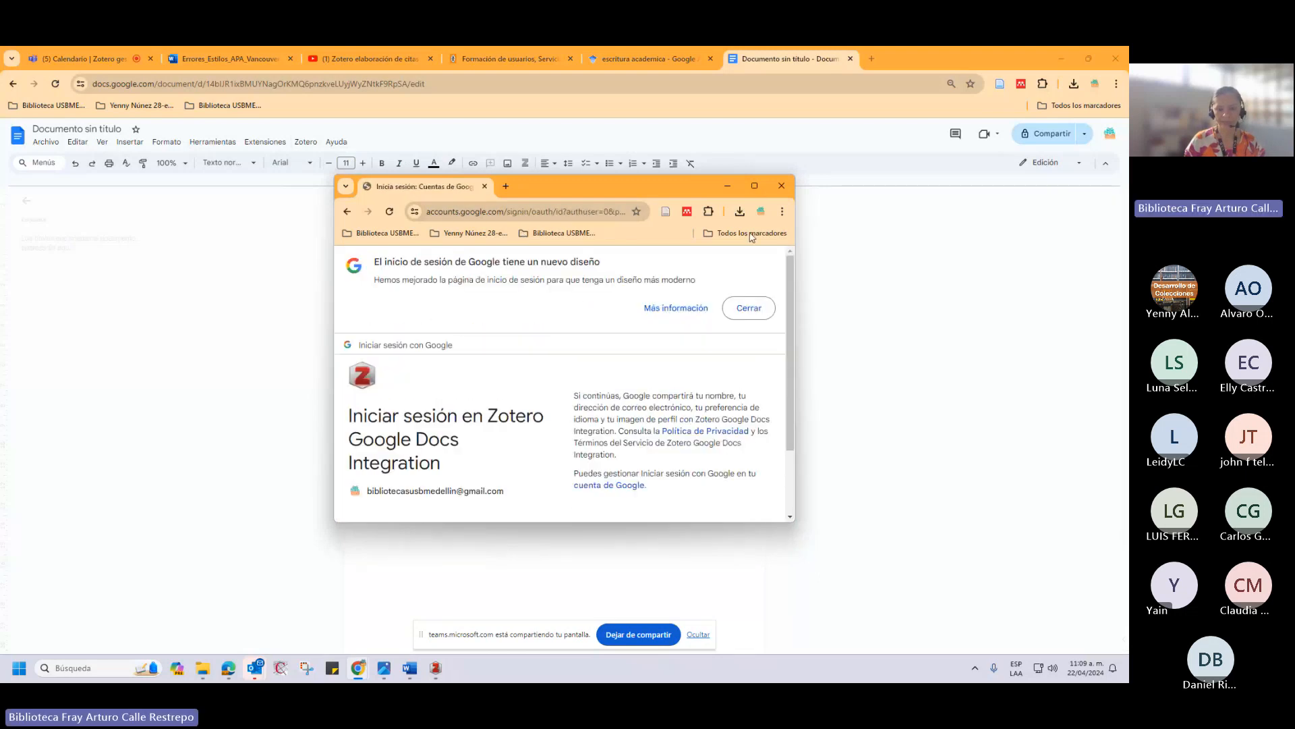
click(755, 185)
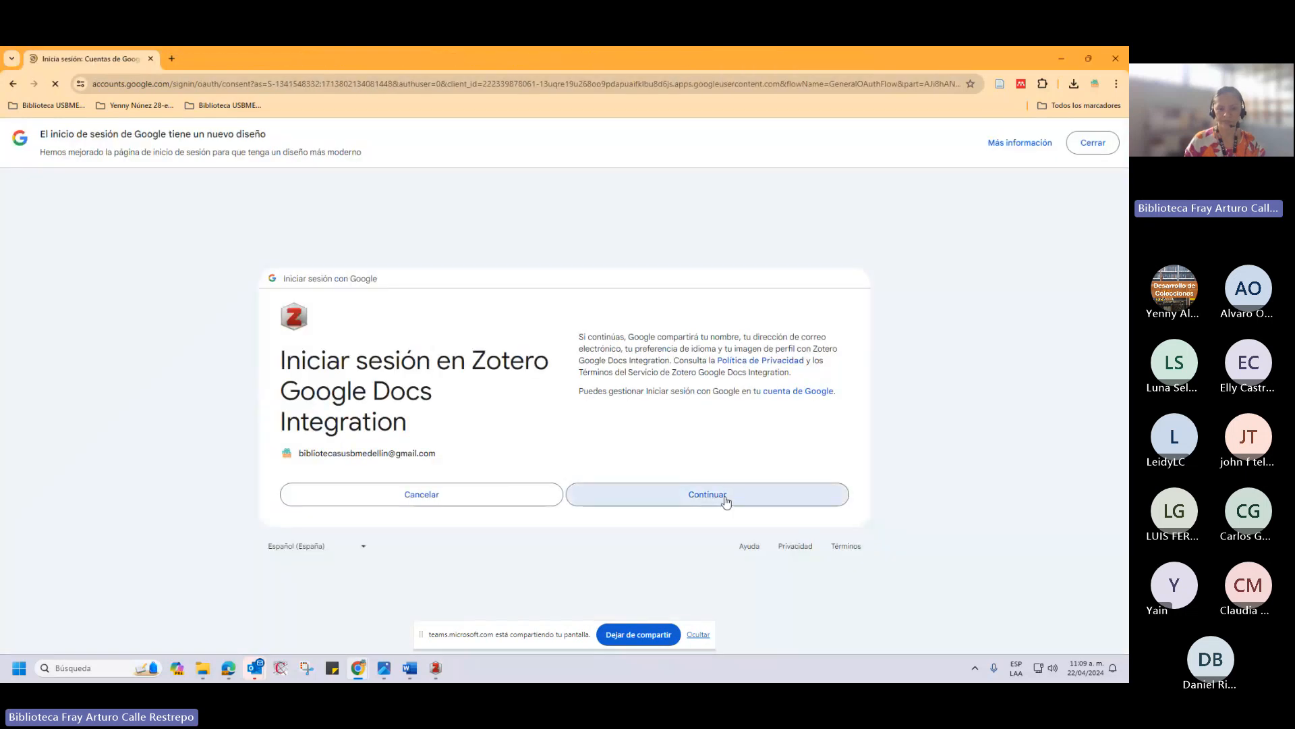
click(726, 525)
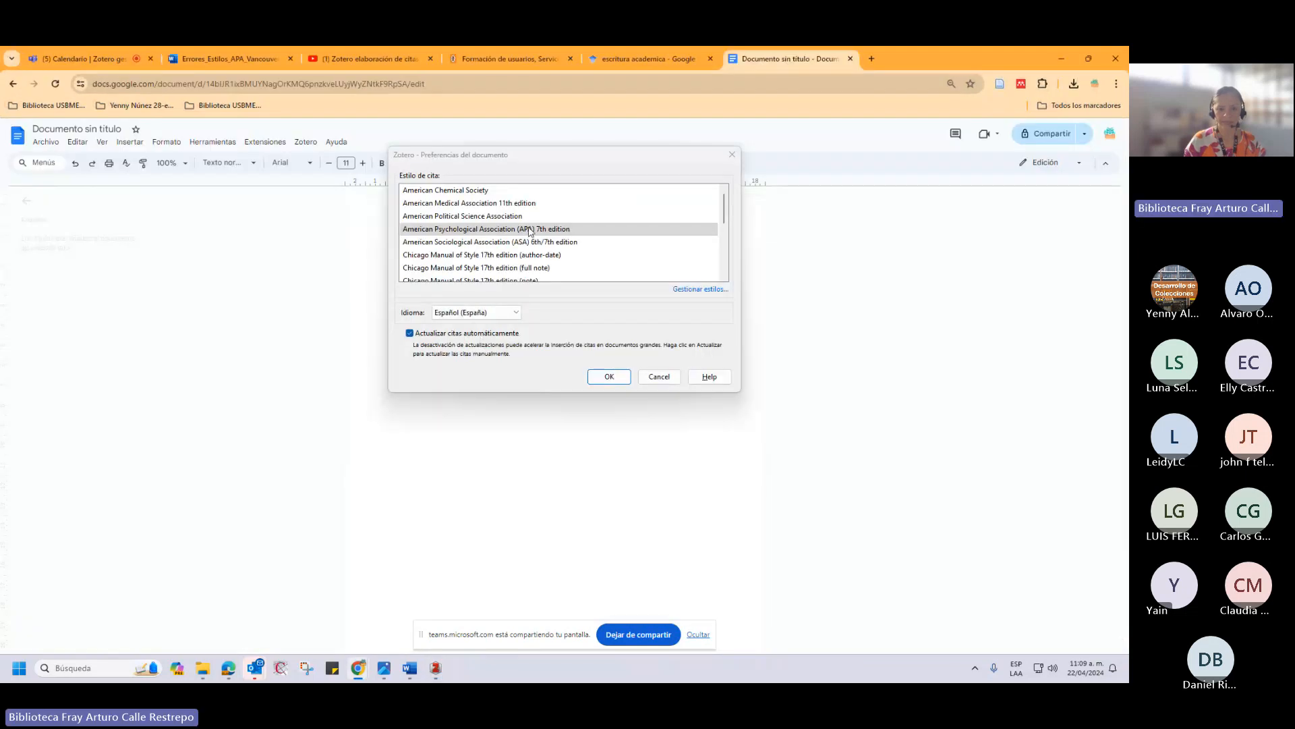
Set the citation style to American Psychological Association (APA) 7th edition and insert the 2011 "Manual de redacción académica e investigativa" citation, searching by author surname.
click(530, 232)
click(629, 377)
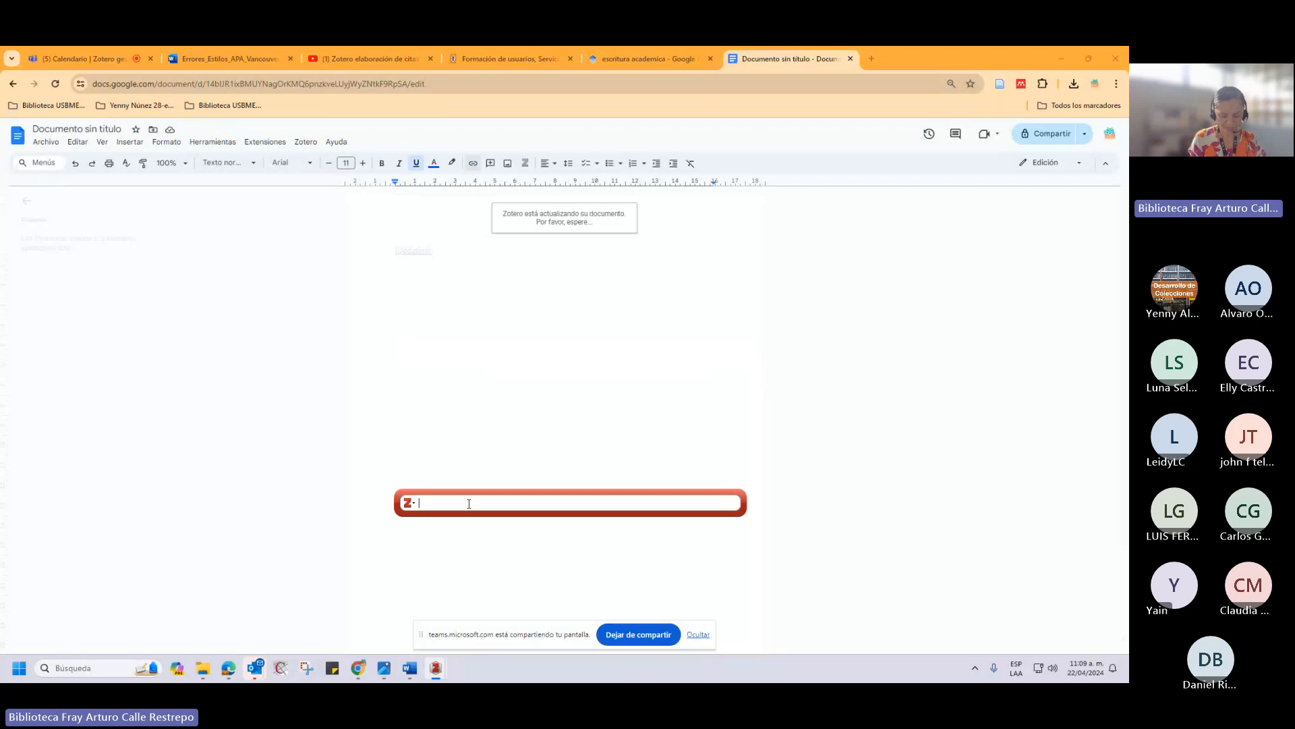
text(upegui)
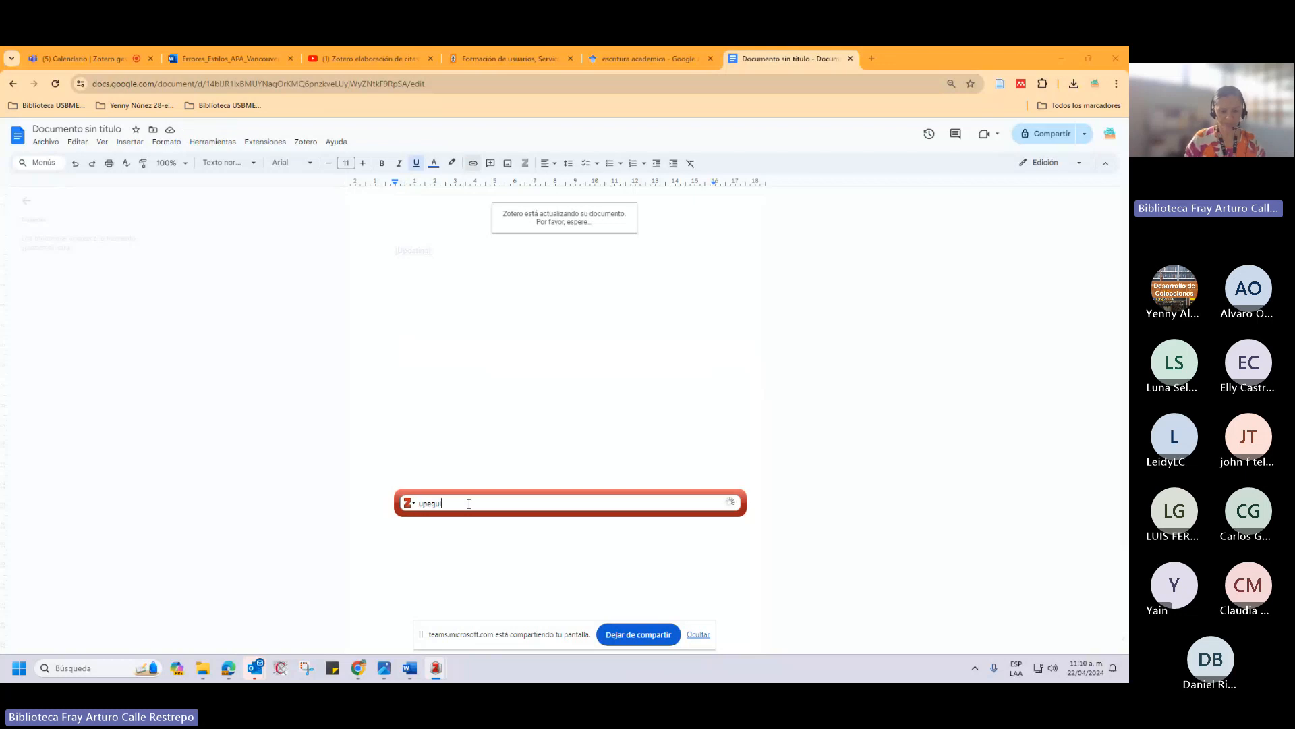
click(477, 341)
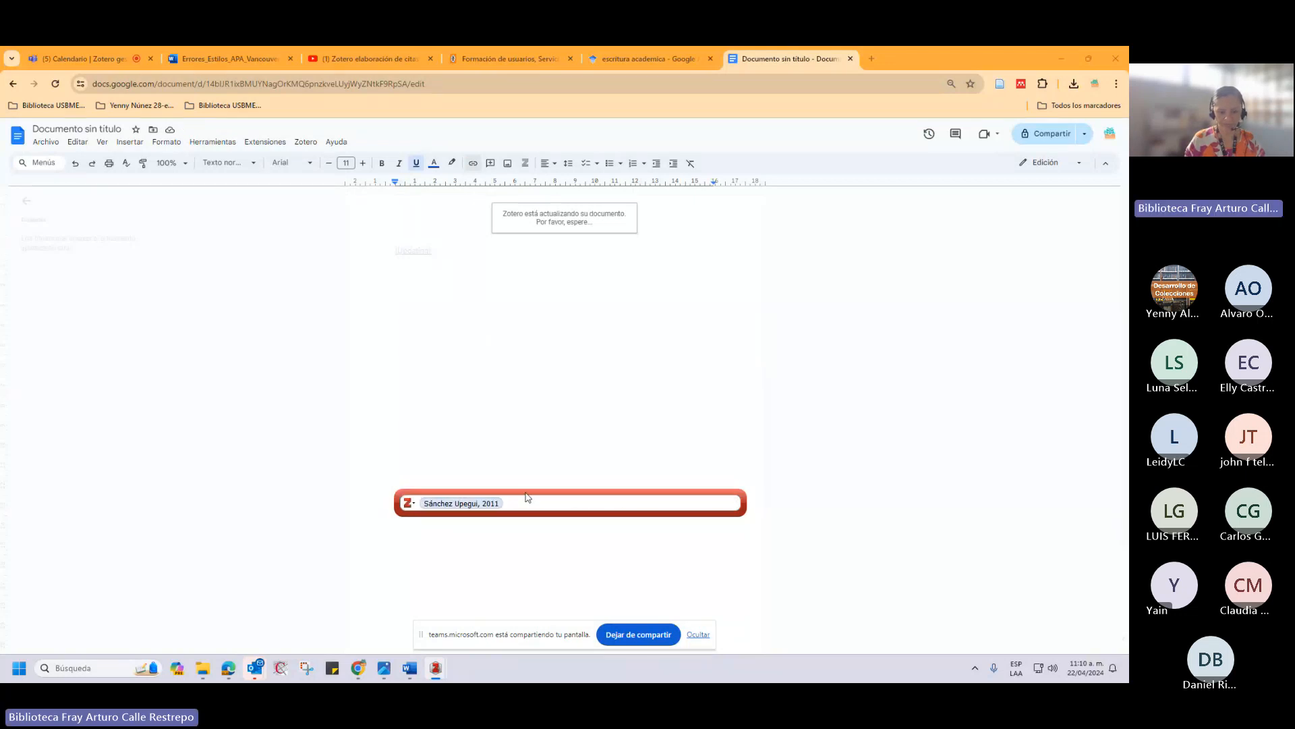
key(Return)
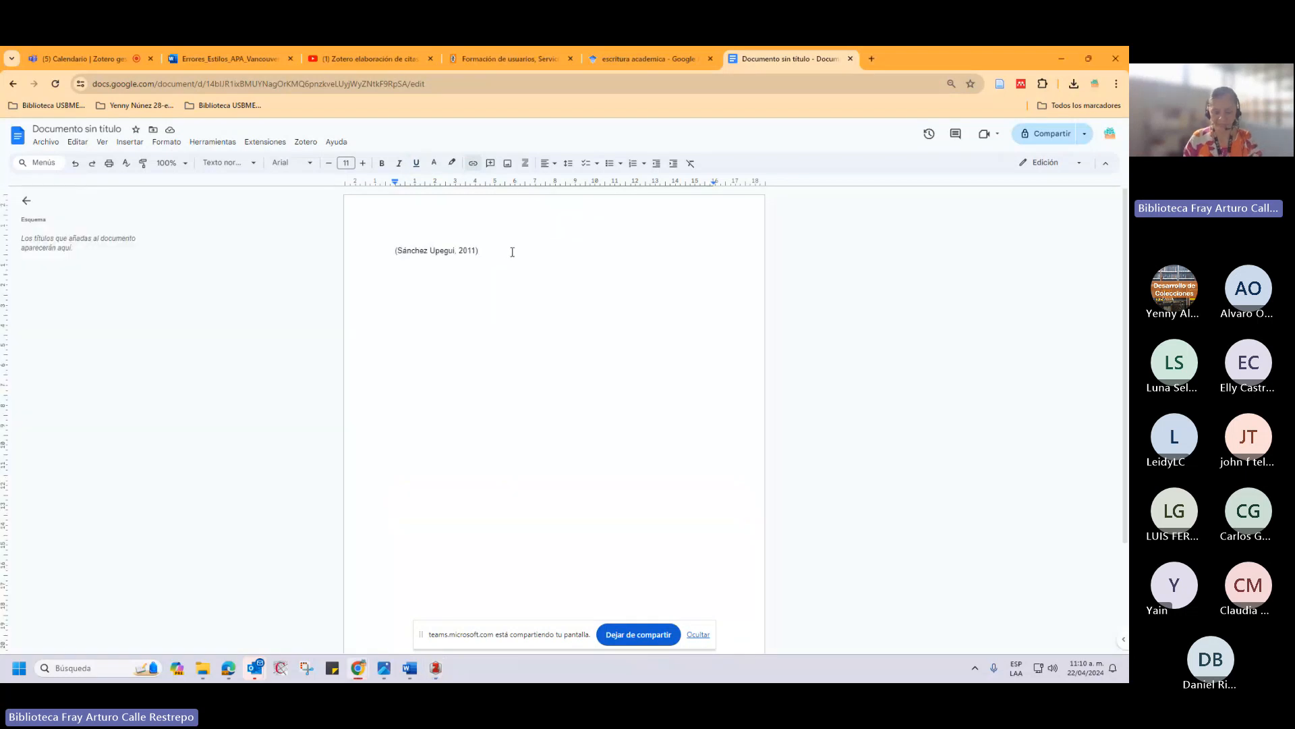
Insert the Zotero bibliography on a new line below the in-text citation.
key(Return)
click(301, 144)
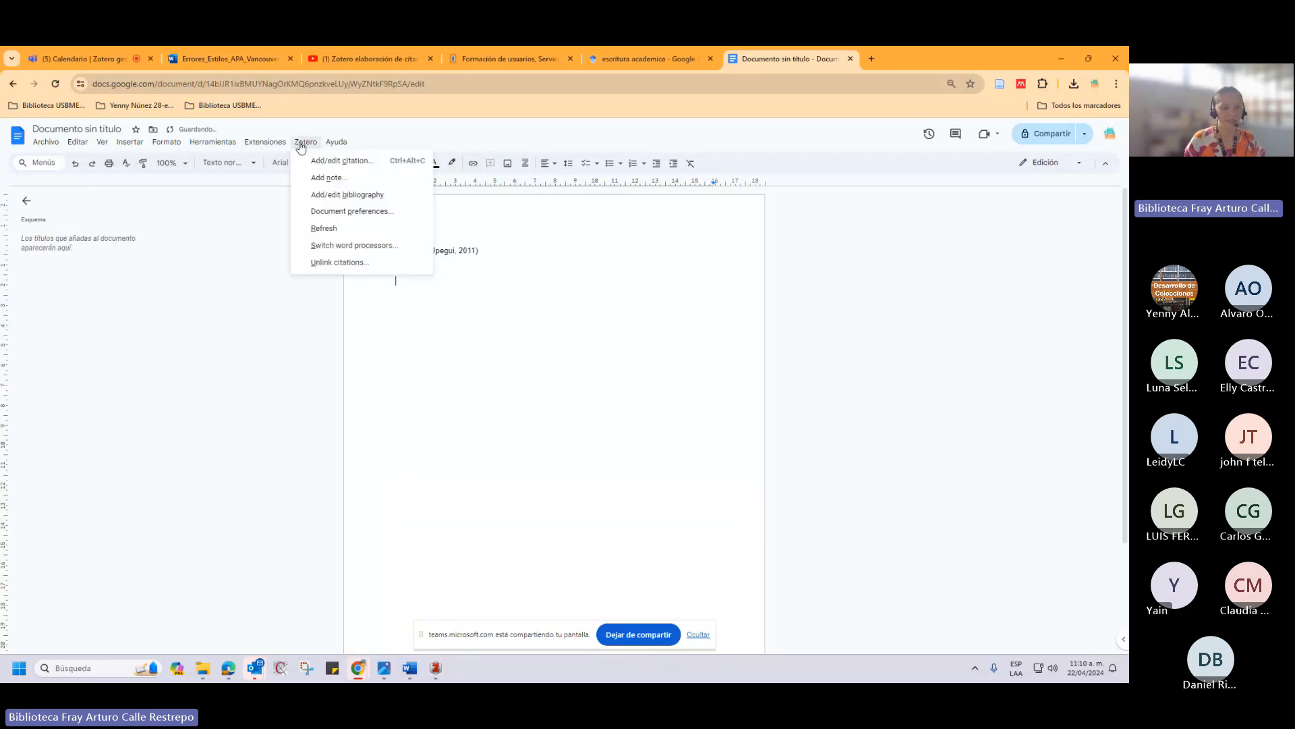
click(342, 195)
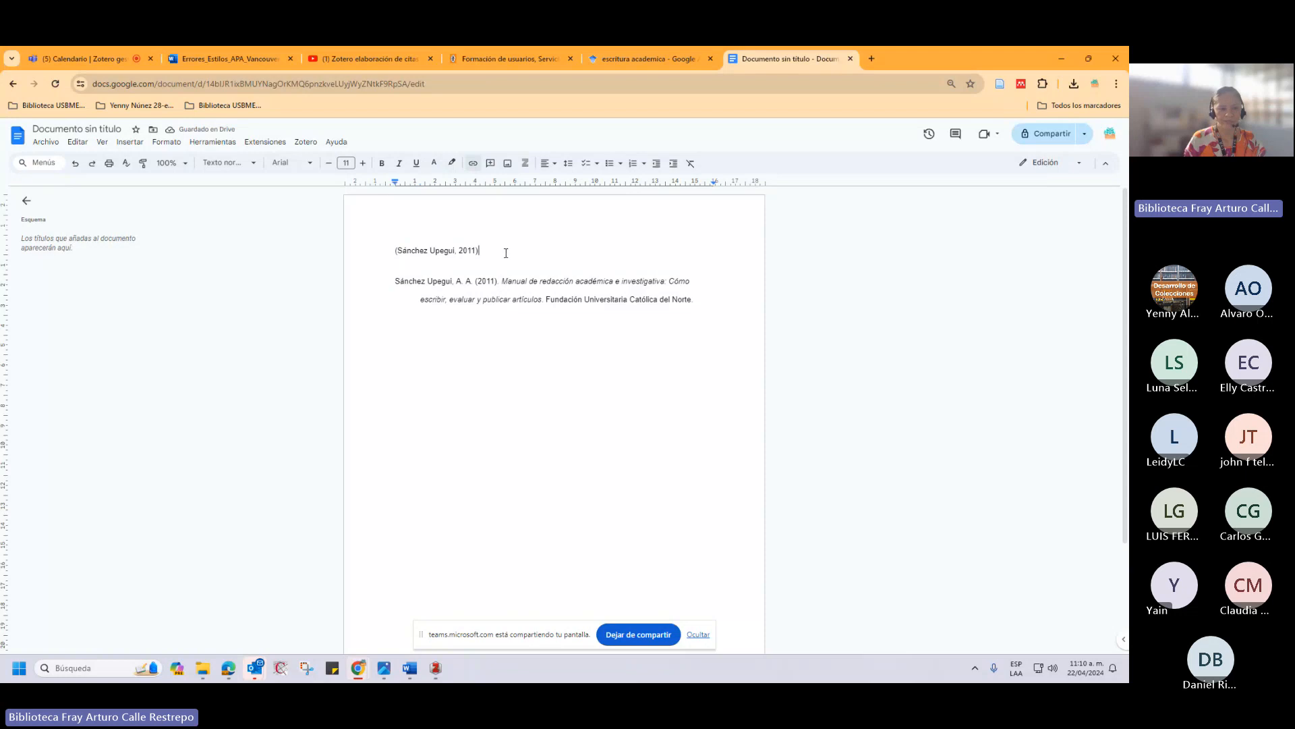
View the Zotero library and return to the Google Docs document containing the citation and bibliography.
click(254, 144)
click(254, 144)
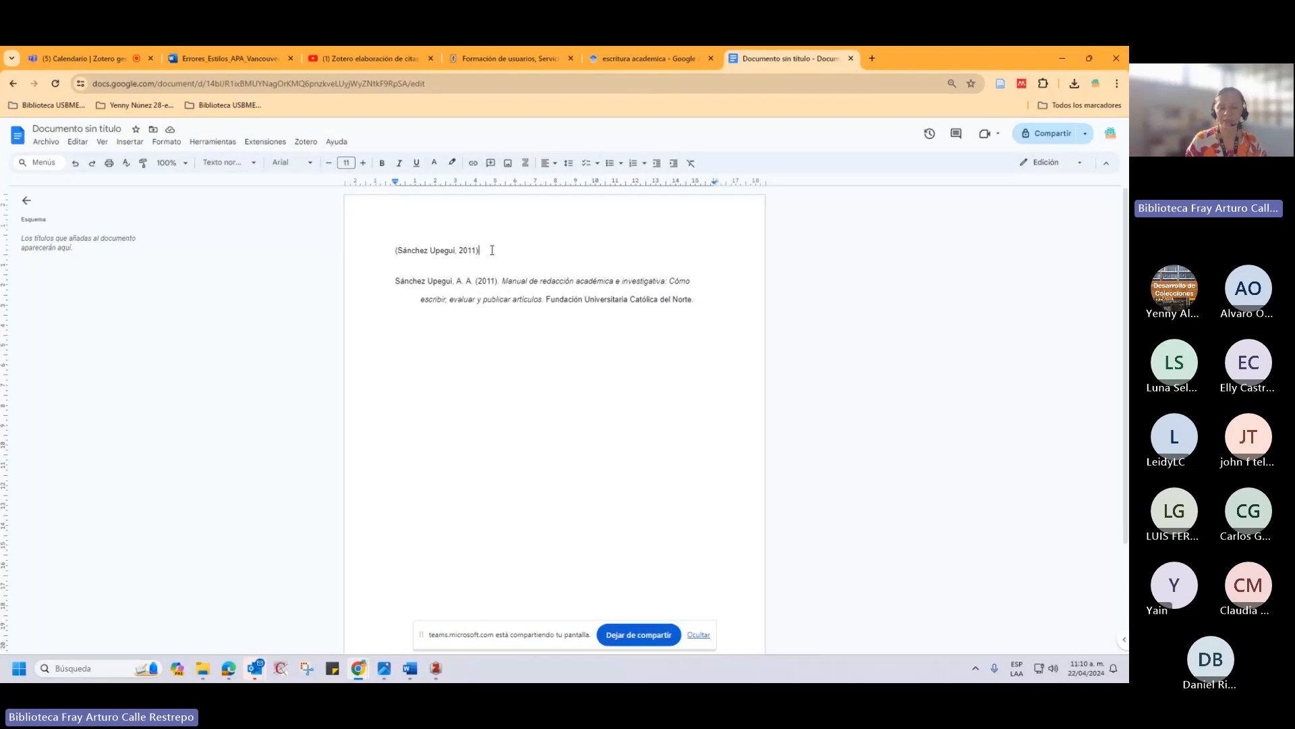
click(437, 666)
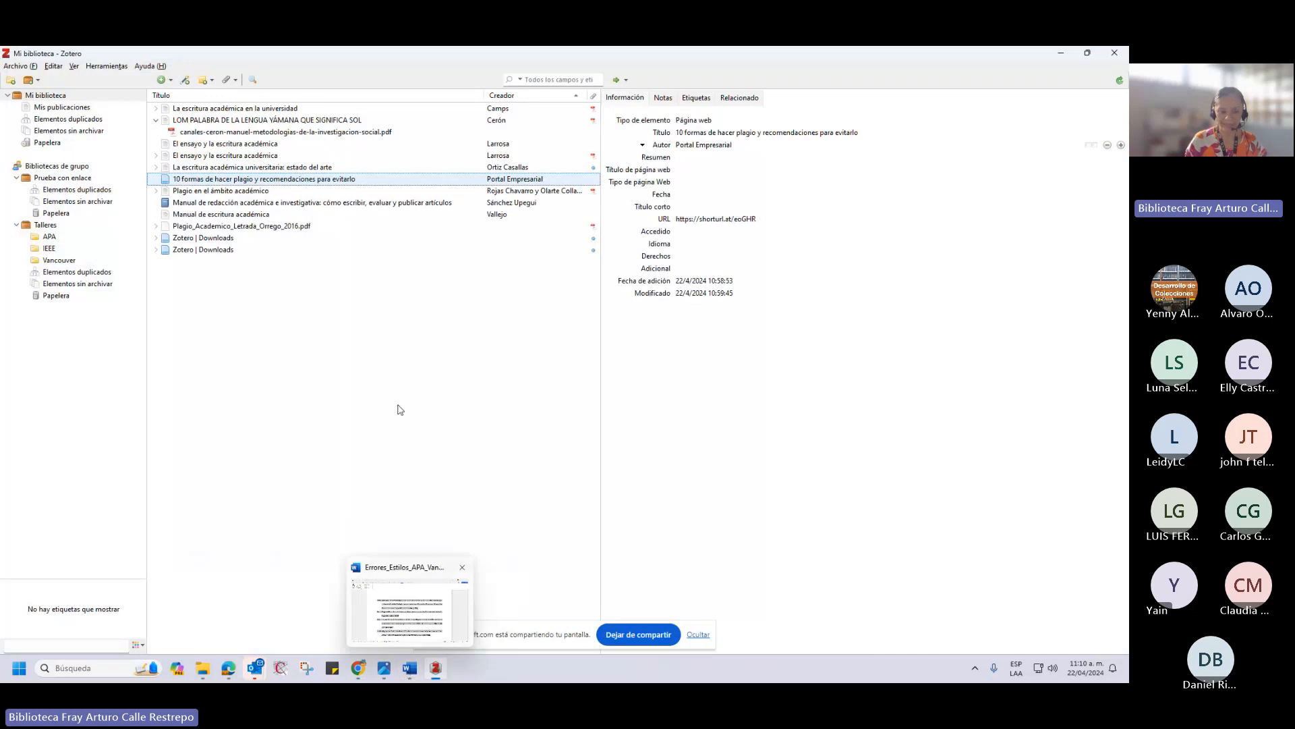
mouse_move(358, 668)
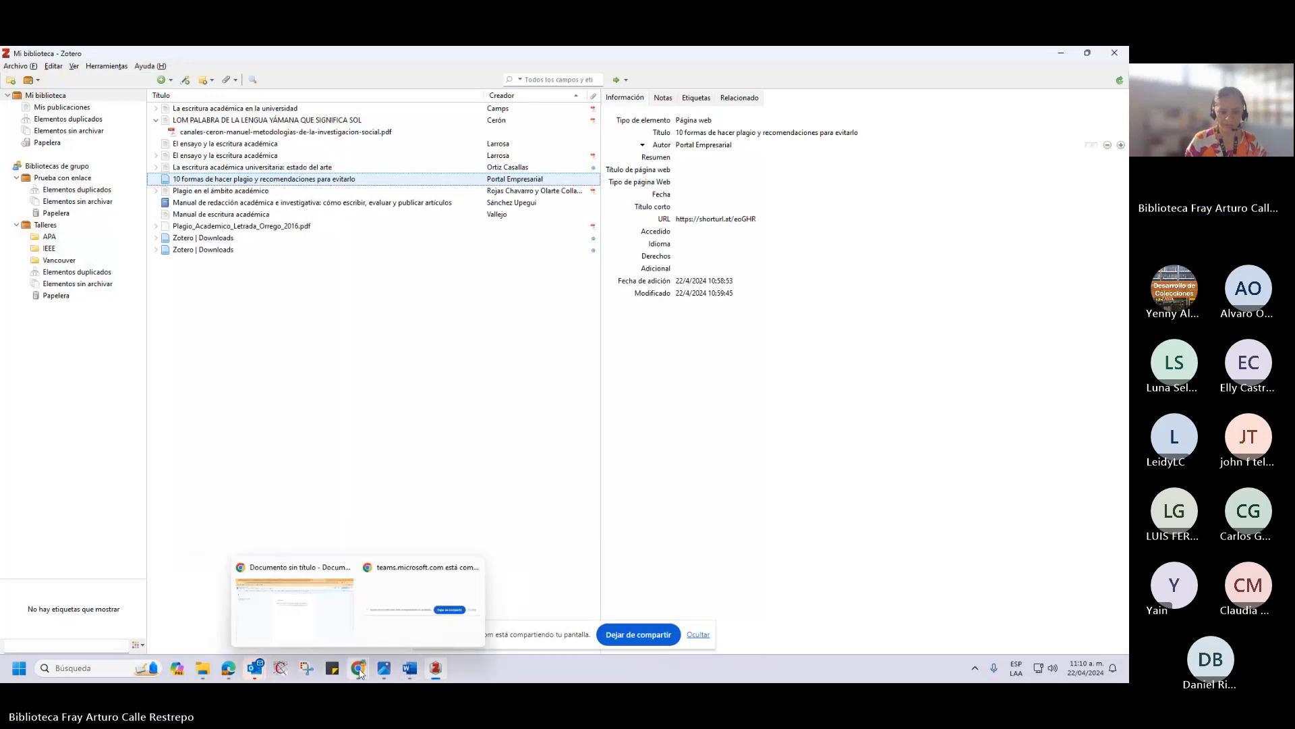
click(309, 602)
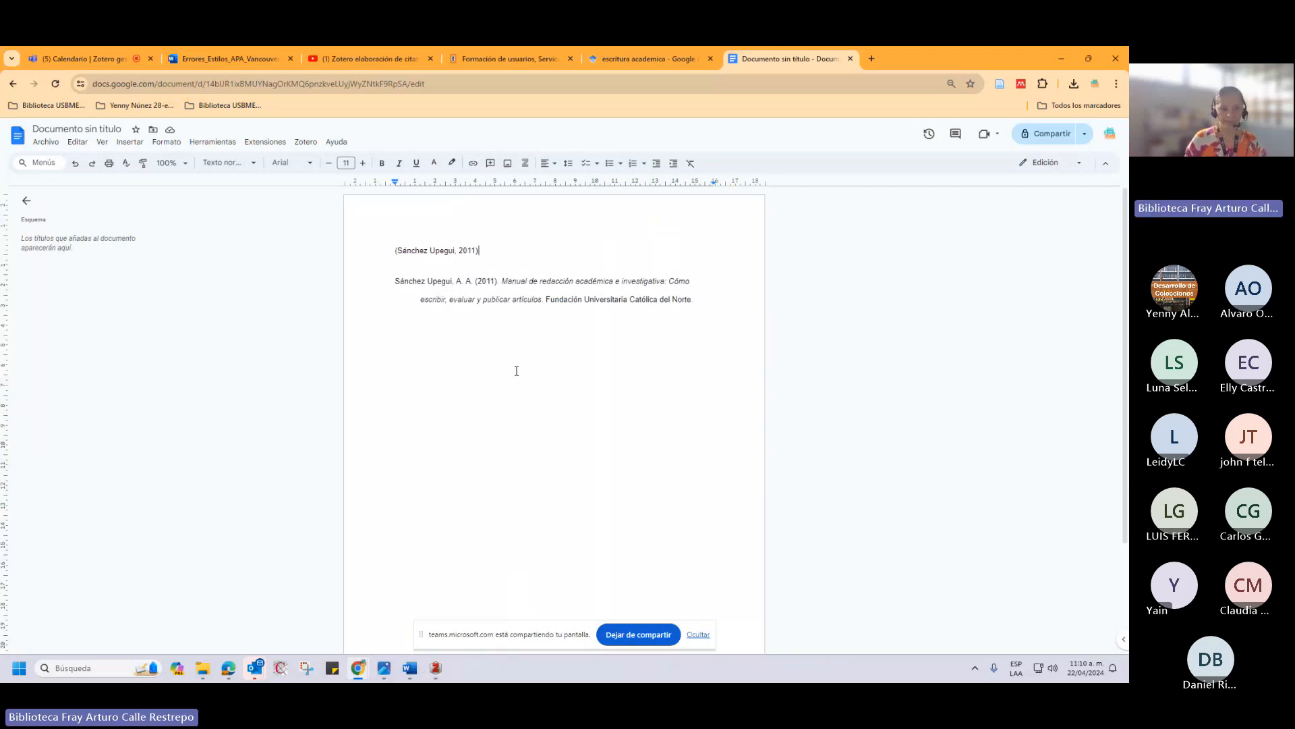
Check the Teams meeting and its chat, view the reference list in the desktop Word document, and return to the meeting.
click(82, 58)
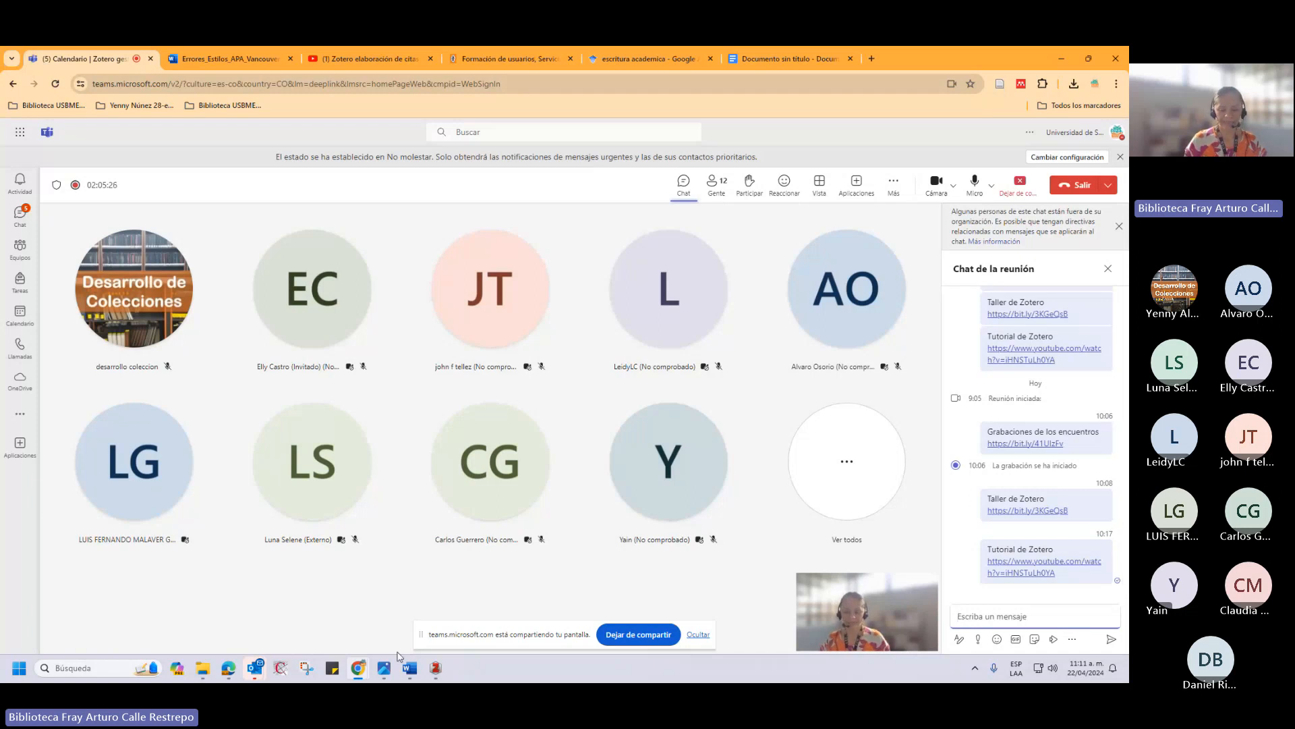
click(413, 672)
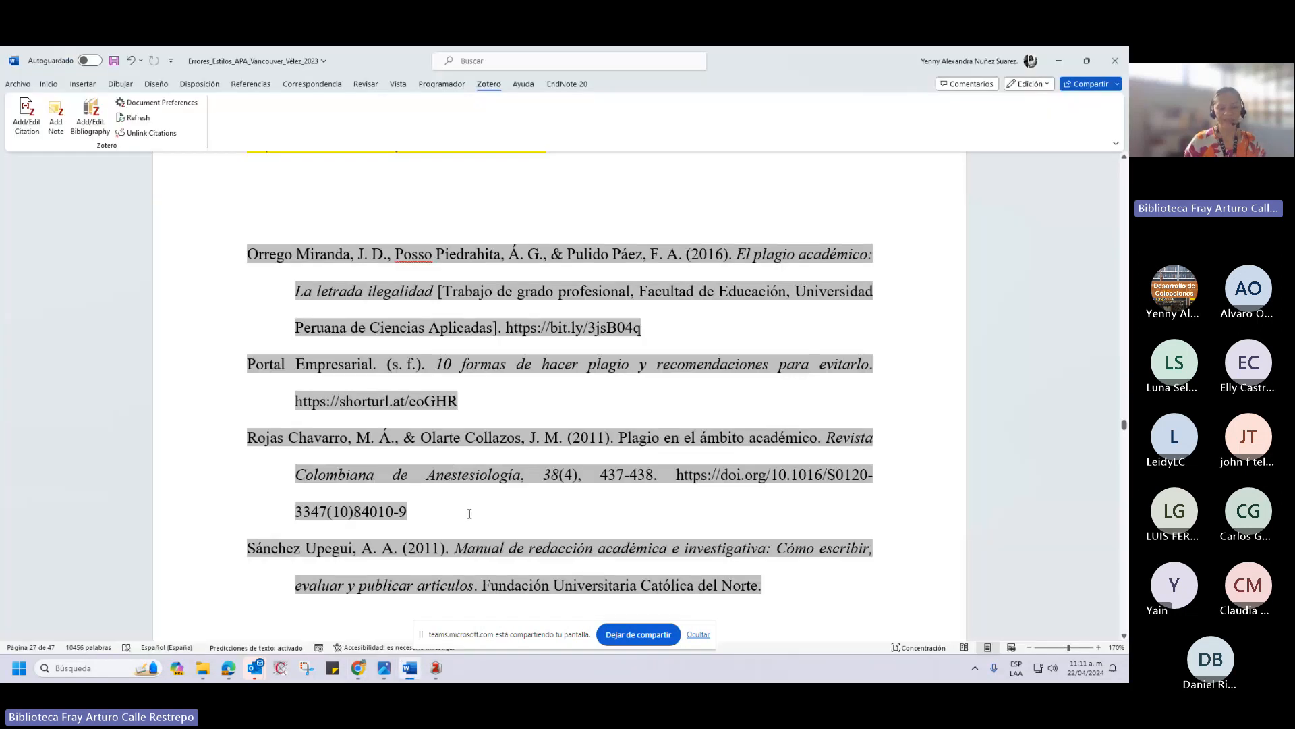
click(358, 668)
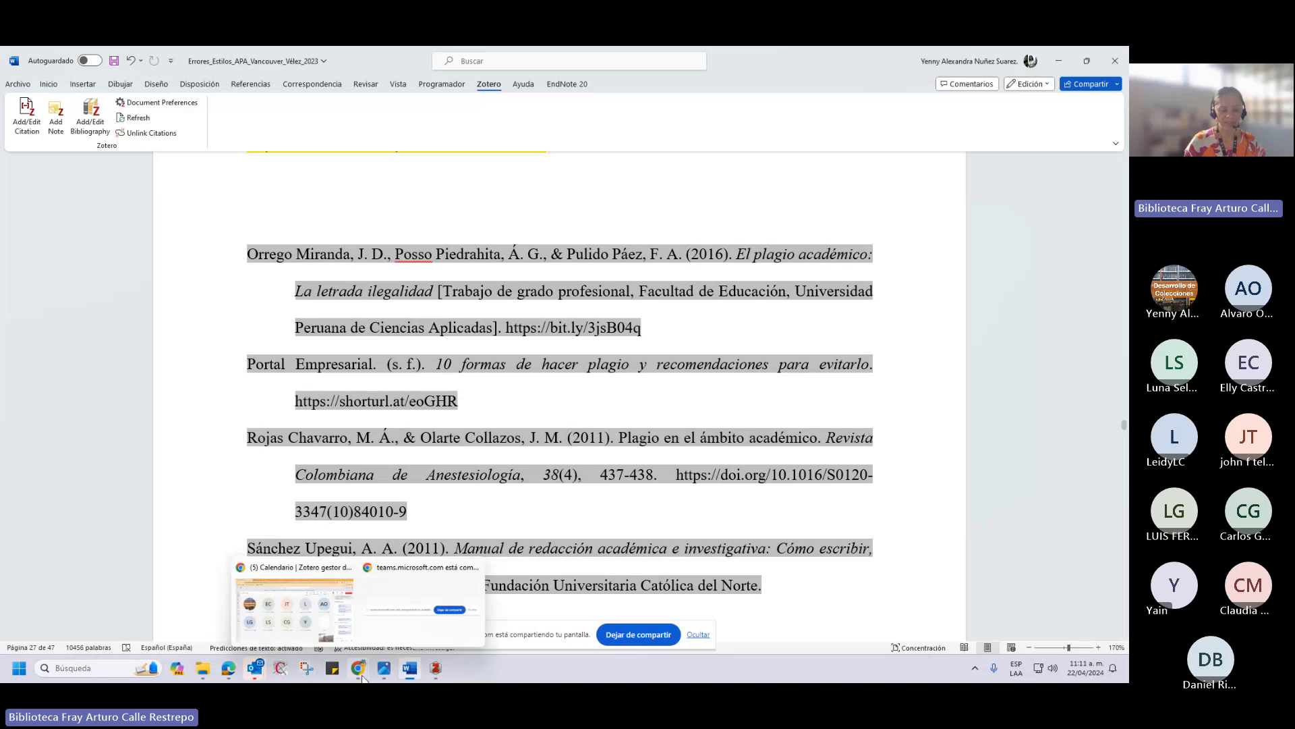
click(307, 620)
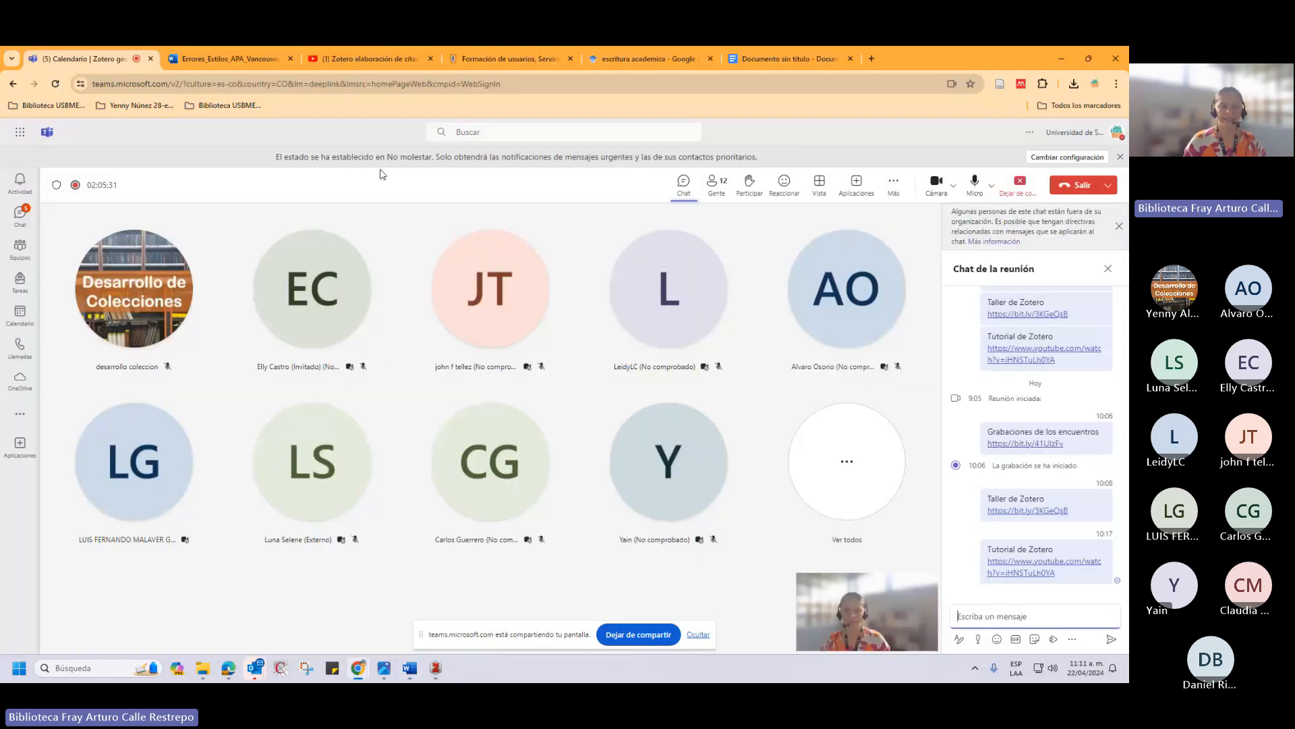
Open the home page of the Universidad de San Buenaventura Medellín library website and look over its services and news.
click(510, 59)
click(12, 134)
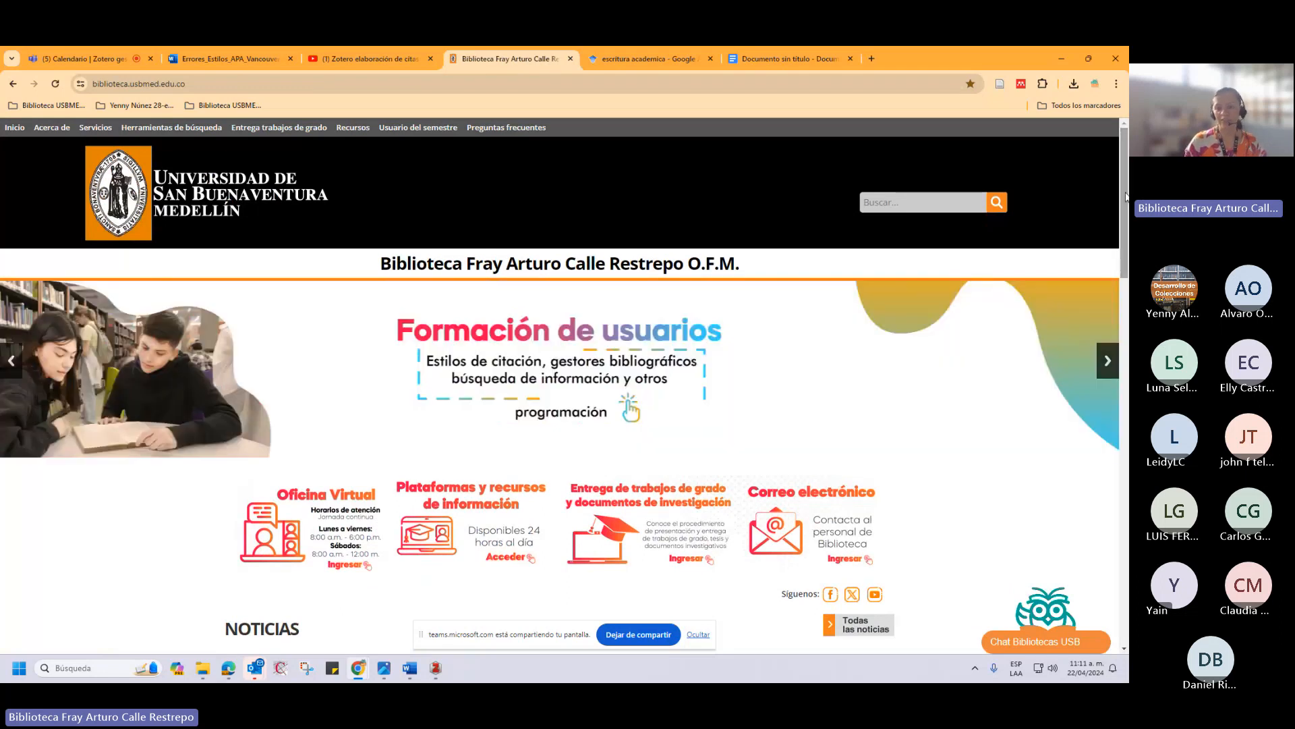
drag(1126, 200, 1127, 230)
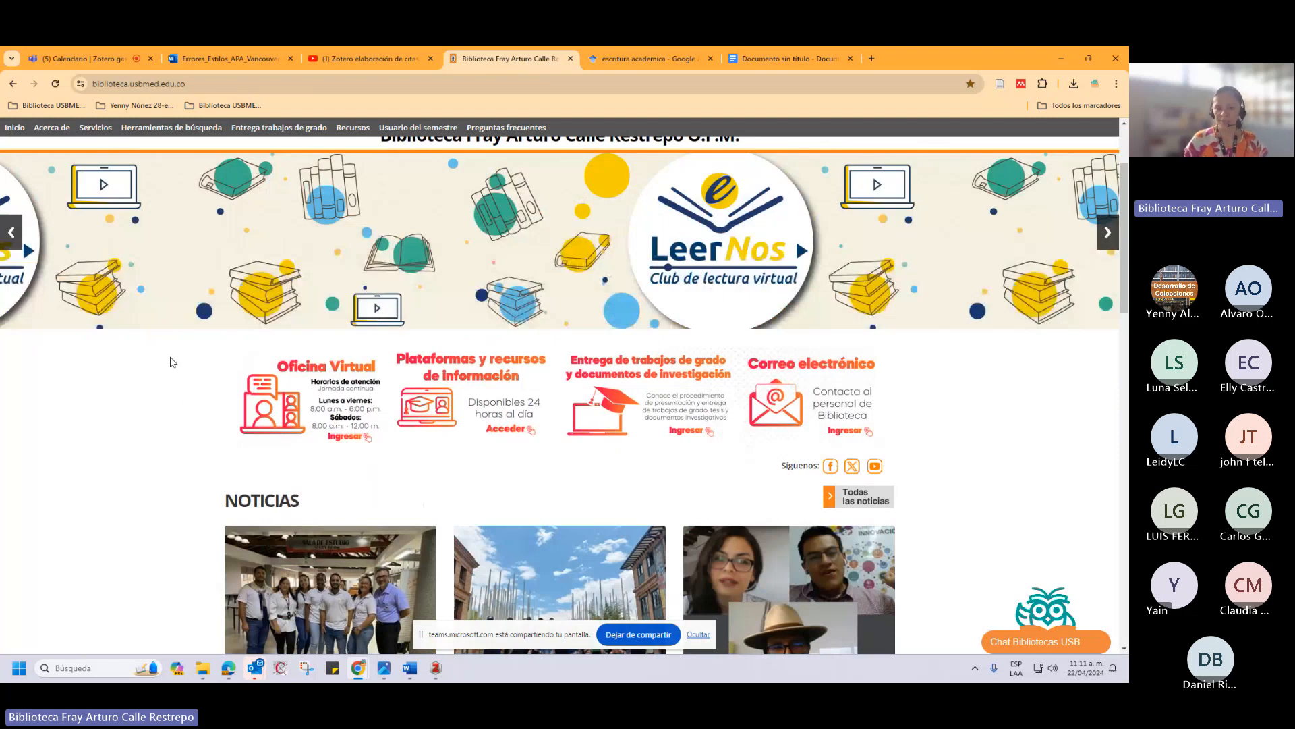
Return to the Teams meeting and open its recording and transcription options.
key(ctrl+1)
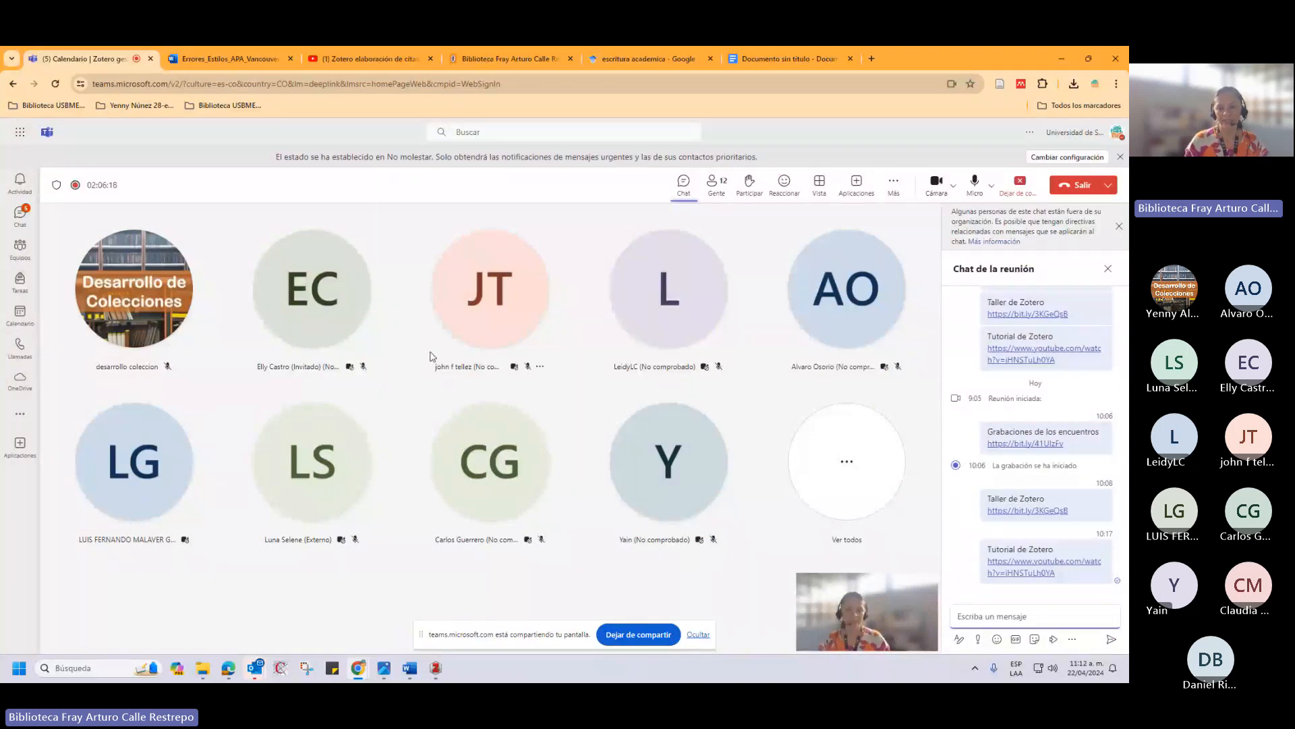
click(894, 188)
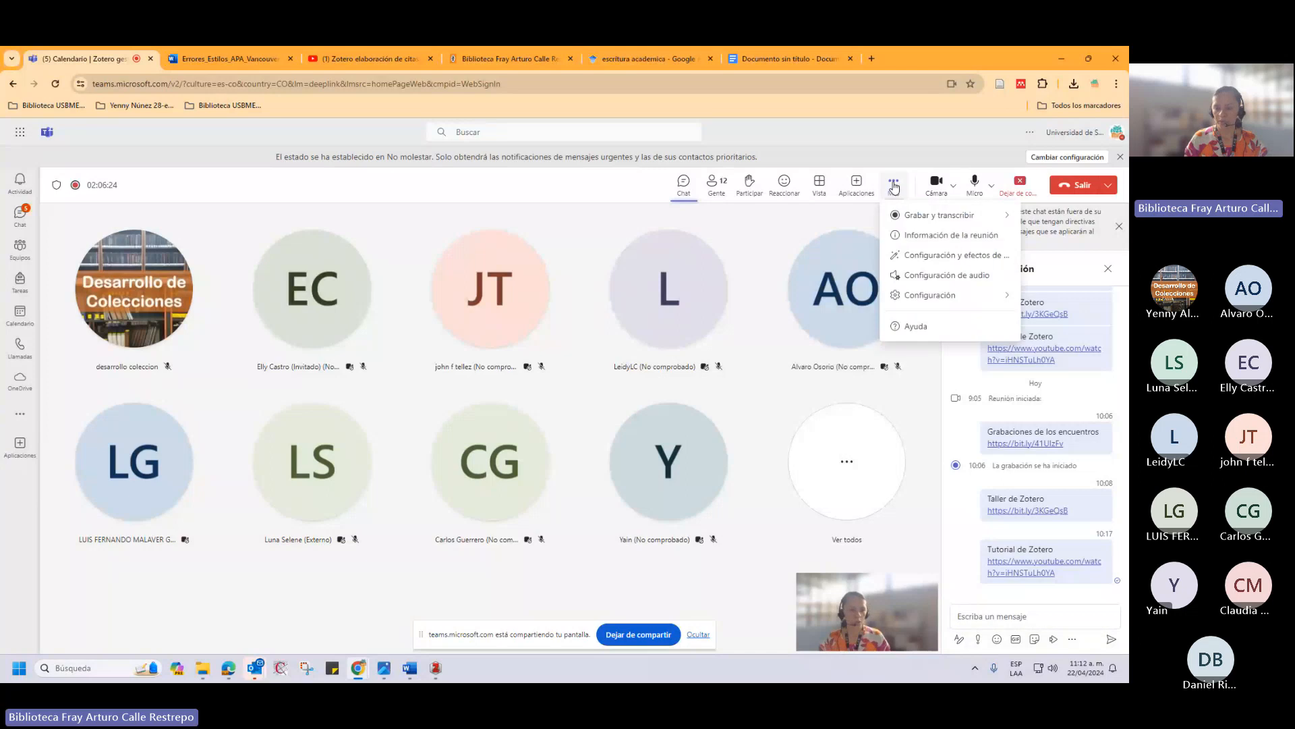
mouse_move(919, 223)
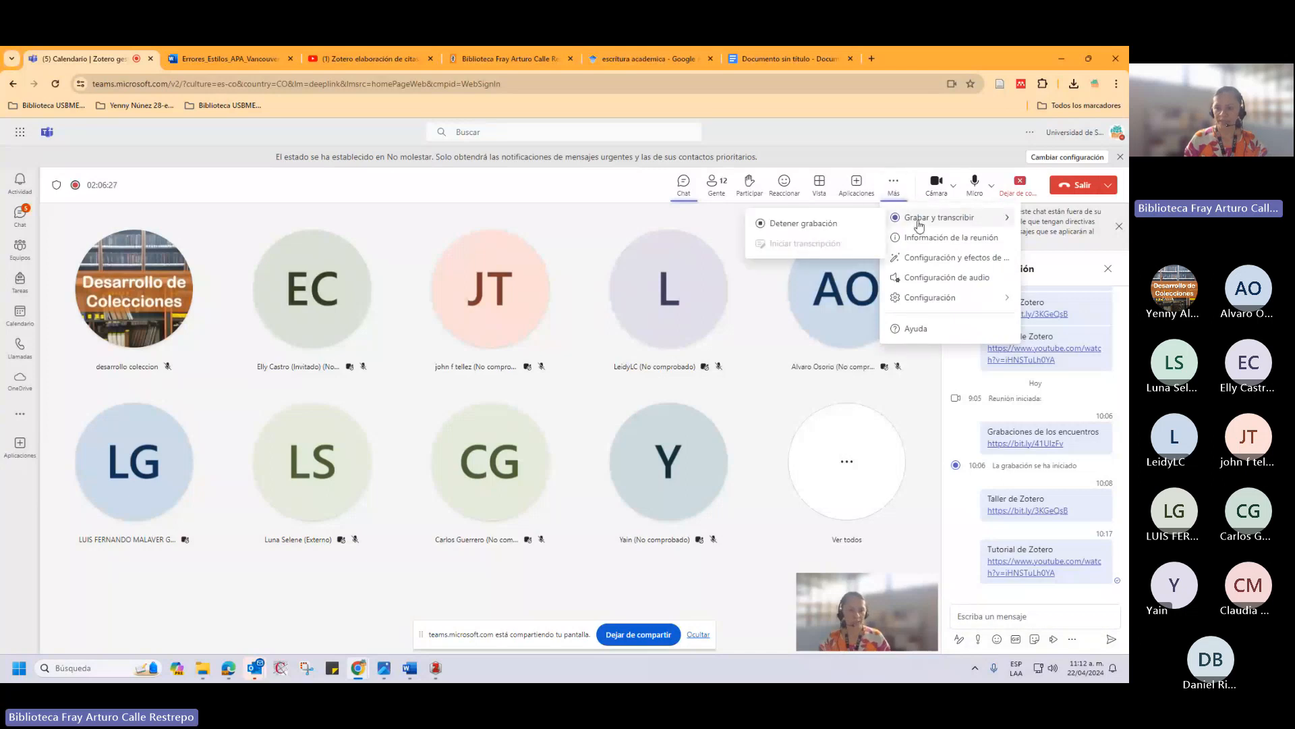